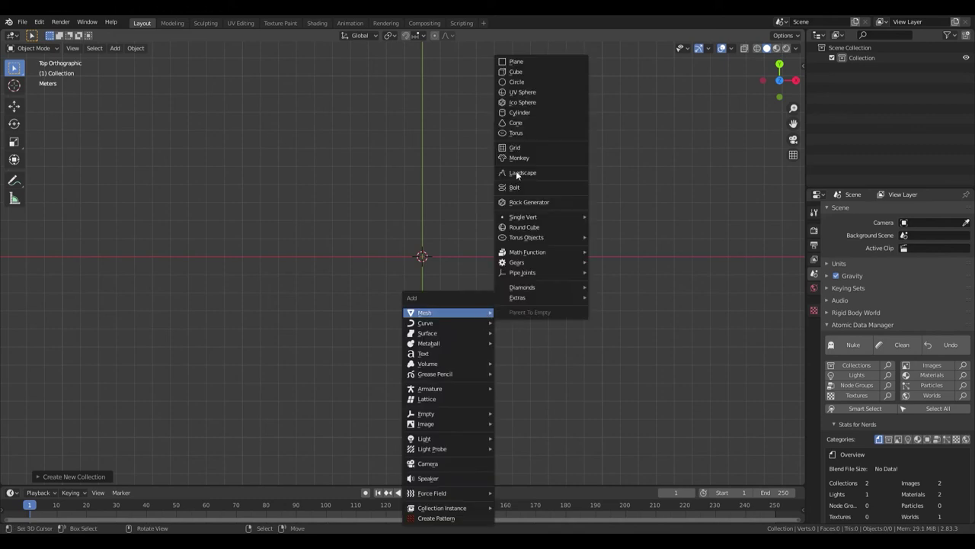
Add a cylinder at the origin and delete its top face to make an open tube
left_click(520, 112)
key("KP_1")
key("Tab")
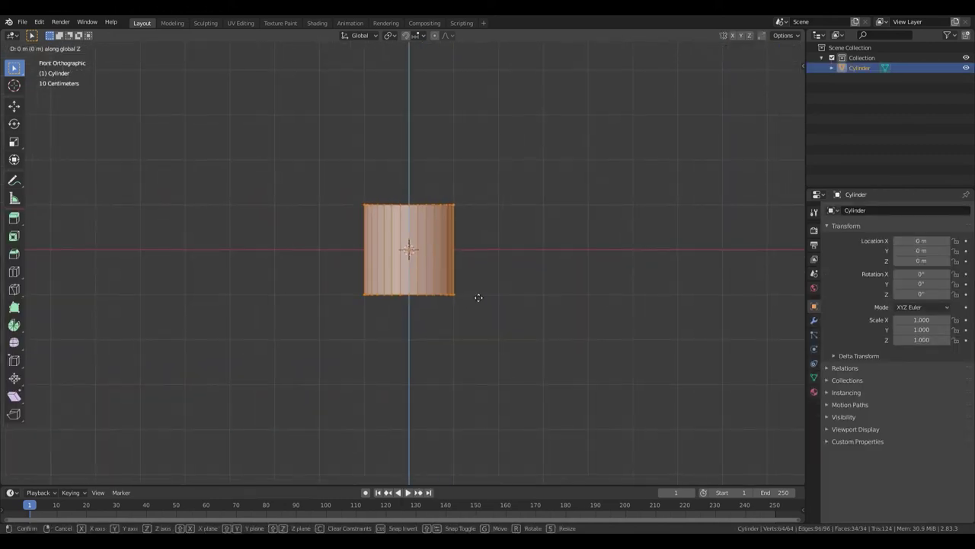
key("Tab")
key("Tab")
middle_click_drag(474, 289, 427, 229)
key("3")
left_click(381, 163)
middle_click_drag(381, 163, 367, 260)
key("x")
left_click(367, 261)
Split the viewport and make the new, widened area a Shader Editor
left_click_drag(801, 32, 689, 210)
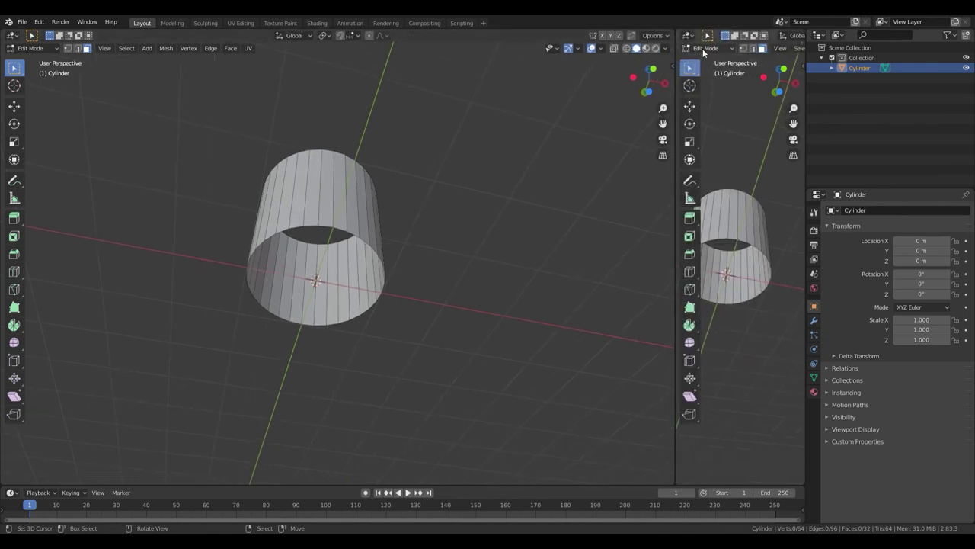
left_click(688, 35)
left_click(555, 78)
left_click_drag(691, 175, 492, 175)
Flatten the cylinder to a Z scale of 0.891
key("Tab")
mouse_move(427, 252)
middle_mouse_down()
mouse_move(303, 252)
mouse_move(362, 284)
middle_mouse_up()
key("F3")
left_click(410, 260)
mouse_move(410, 265)
middle_mouse_down()
mouse_move(416, 255)
mouse_move(371, 257)
middle_mouse_up()
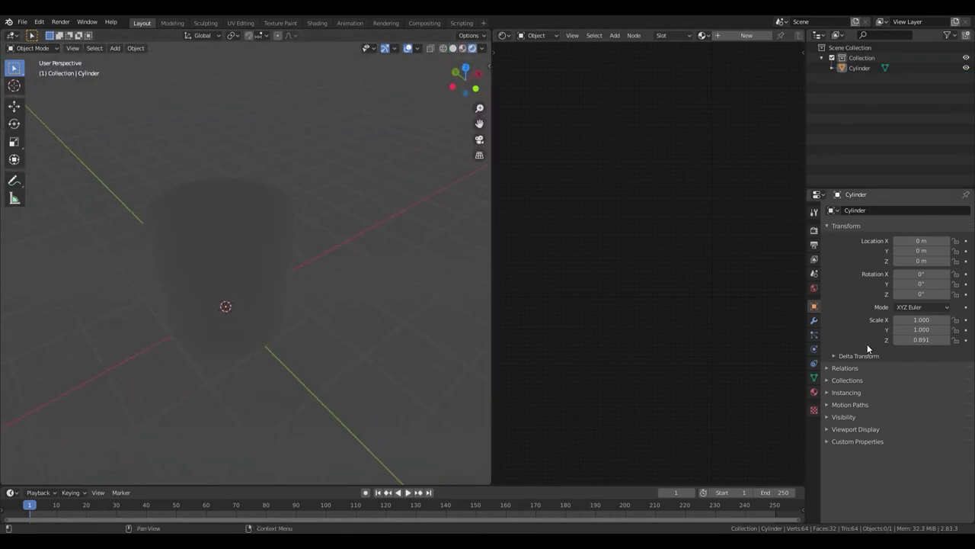
Light the world with an Environment Texture and make the film background transparent
left_click(813, 287)
left_click(901, 241)
left_click(965, 277)
left_click(762, 289)
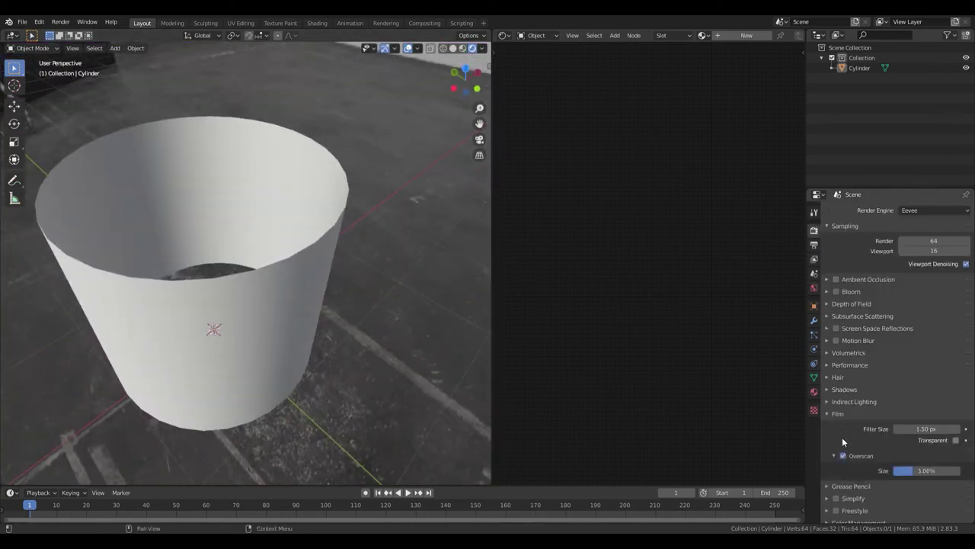
left_click(955, 439)
left_click(837, 413)
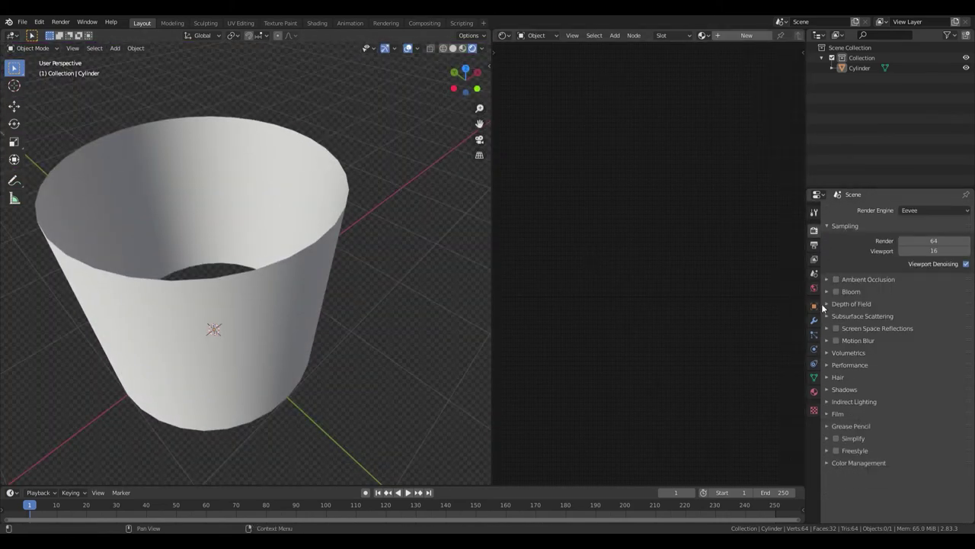
Give the cylinder a new Principled BSDF material, Material.001
middle_click_drag(381, 244, 250, 270)
scroll(330, 277, "down", 2)
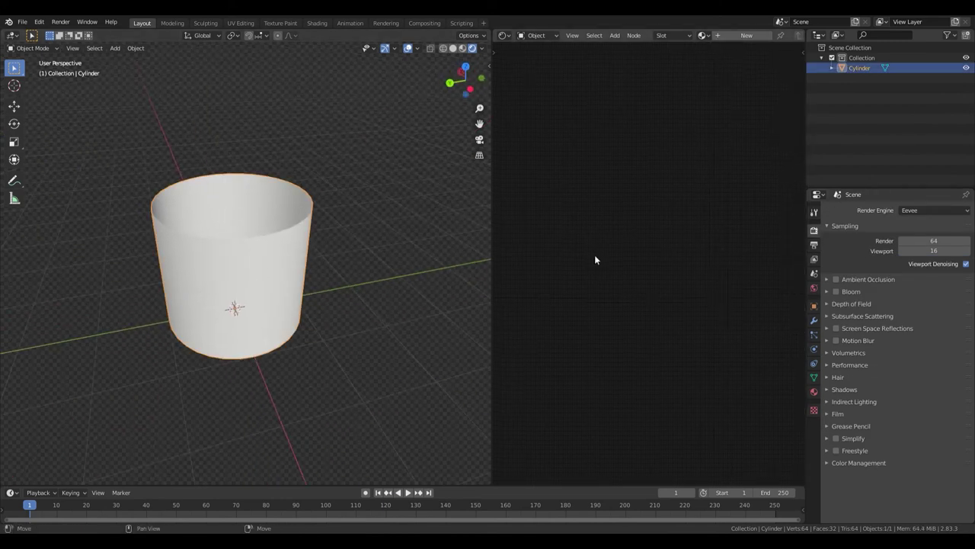
left_click(812, 391)
left_click(876, 254)
key("Home")
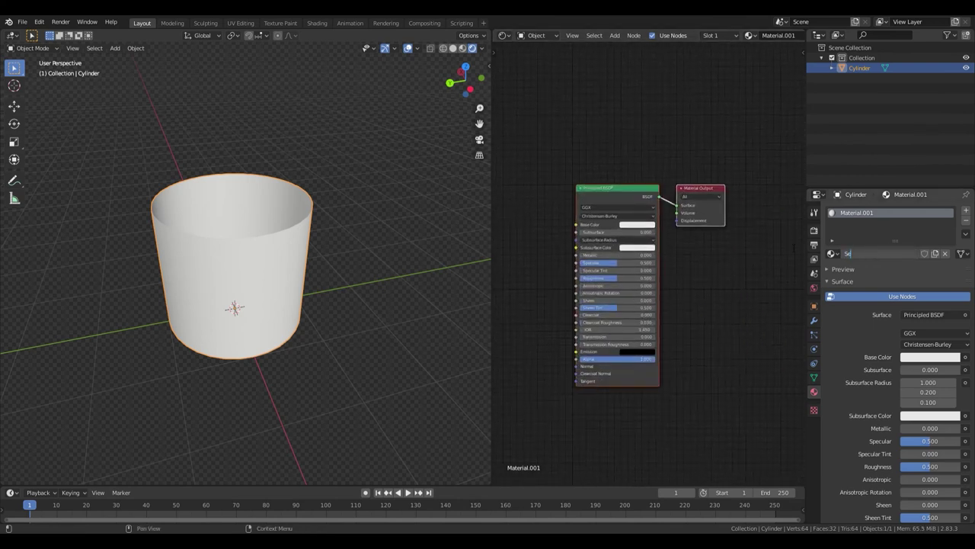
Name the material Se and give it a near-black green base colour
key("Return")
scroll(719, 323, "up", 3)
left_click(721, 225)
left_click(719, 106)
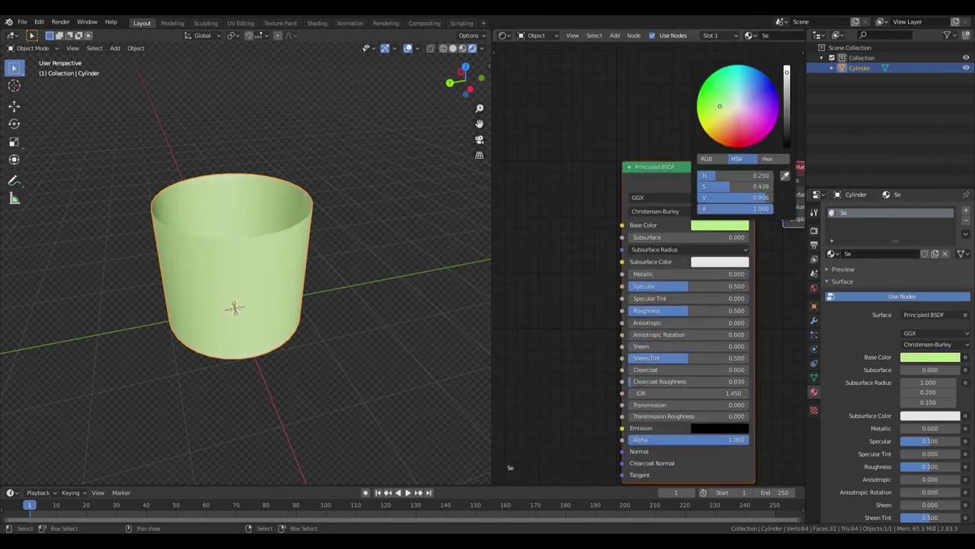
left_click_drag(795, 126, 788, 144)
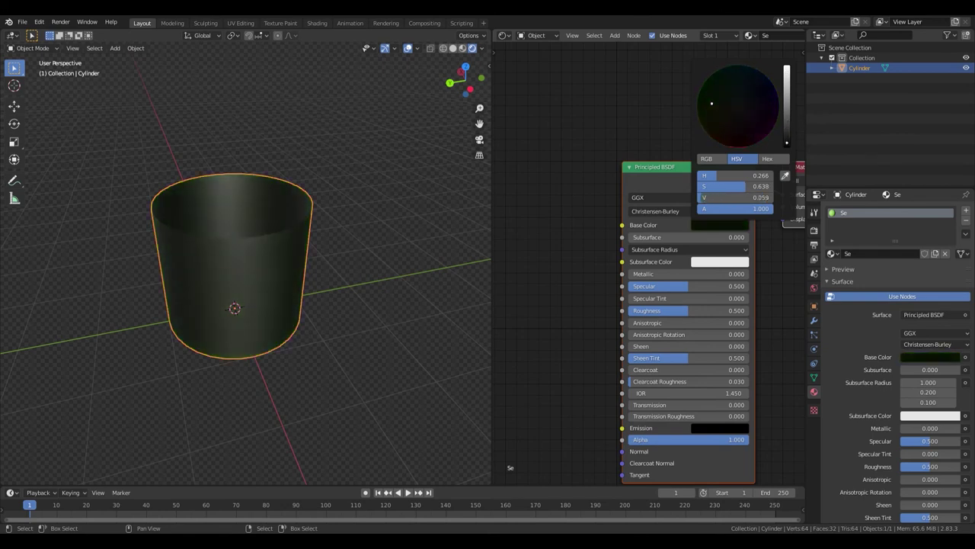
Add a Noise Texture node and preview it on the cylinder
key("shift+a")
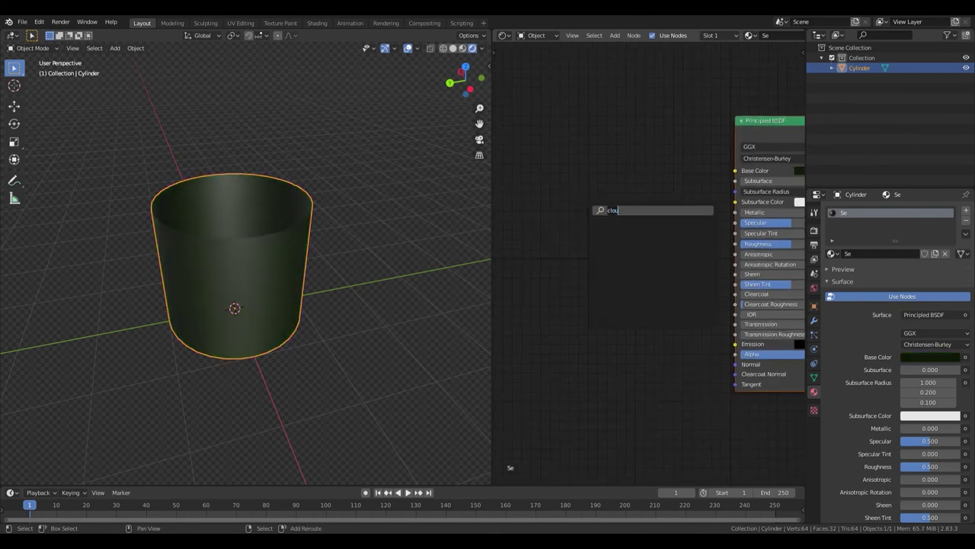
type("noise")
key("Return")
left_click(595, 221)
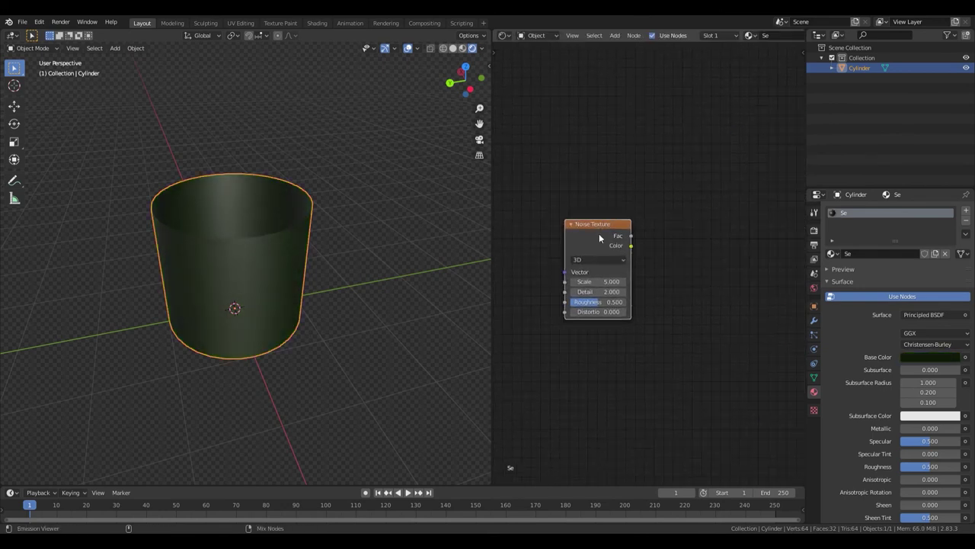
left_click(595, 234, "ctrl+shift")
Add a Bump node, linking noise Fac to Height and Bump Normal to the shader's Normal
key("shift+a")
key("Return")
left_click(697, 202)
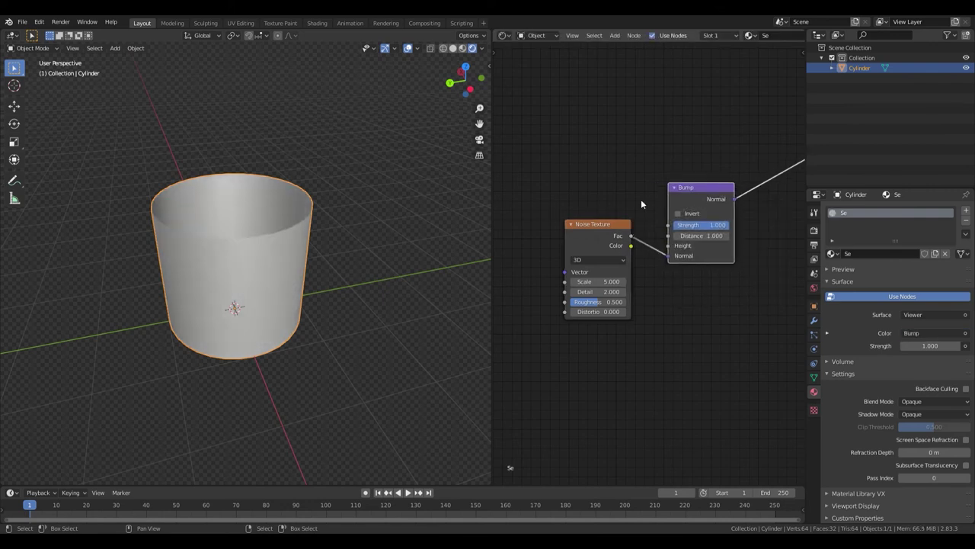
middle_click_drag(761, 320, 589, 320)
left_click_drag(560, 207, 623, 317)
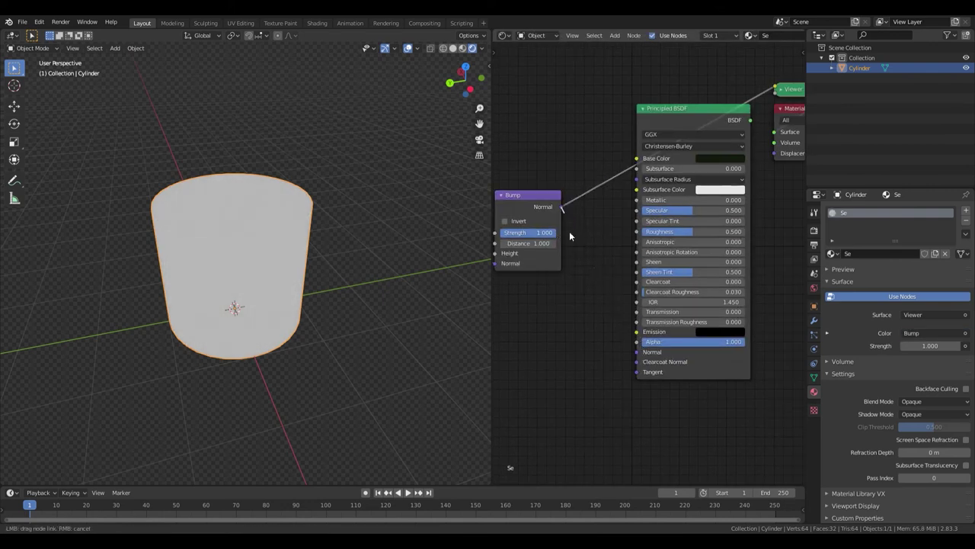
middle_click_drag(581, 303, 672, 305)
left_click(640, 232)
type("0.500")
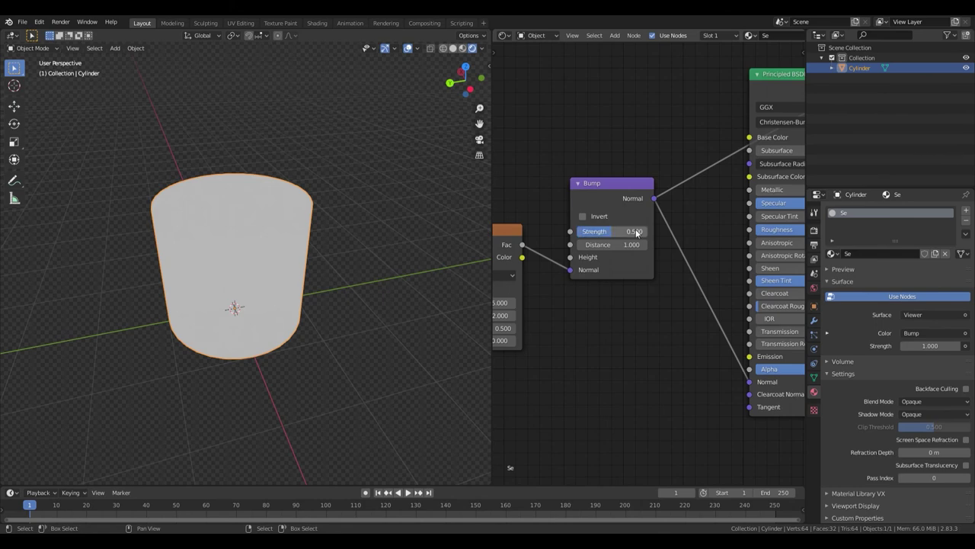
scroll(637, 233, "down", 3)
middle_click_drag(350, 269, 185, 239)
scroll(610, 275, "up", 2)
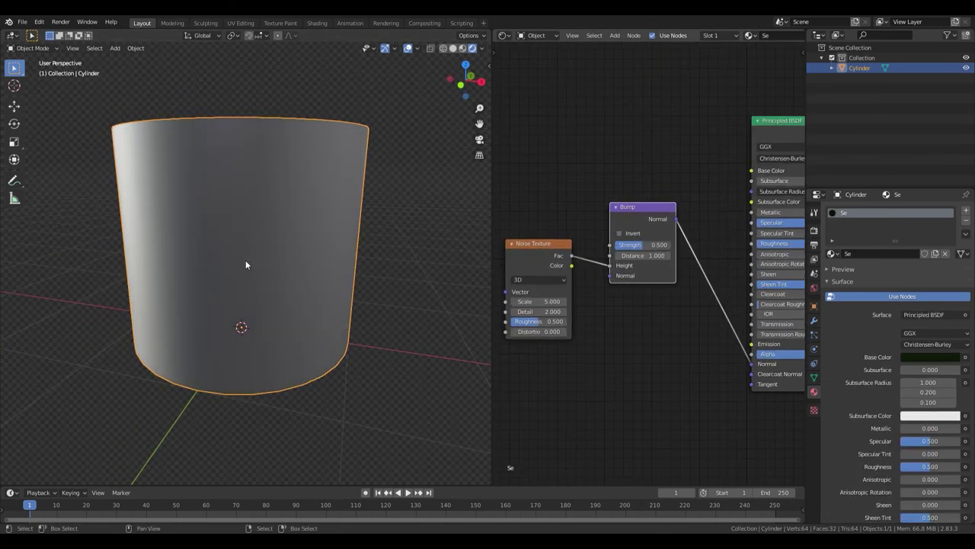
Lower the Bump strength to 0.150
scroll(204, 248, "down", 2)
mouse_move(245, 212)
middle_mouse_down()
mouse_move(313, 310)
mouse_move(320, 252)
middle_mouse_up()
scroll(582, 307, "up", 2)
scroll(566, 220, "up", 2)
left_click_drag(566, 216, 533, 216)
Move the Bump node aside and add a Map Range node fed by the noise
middle_click_drag(565, 220, 722, 228)
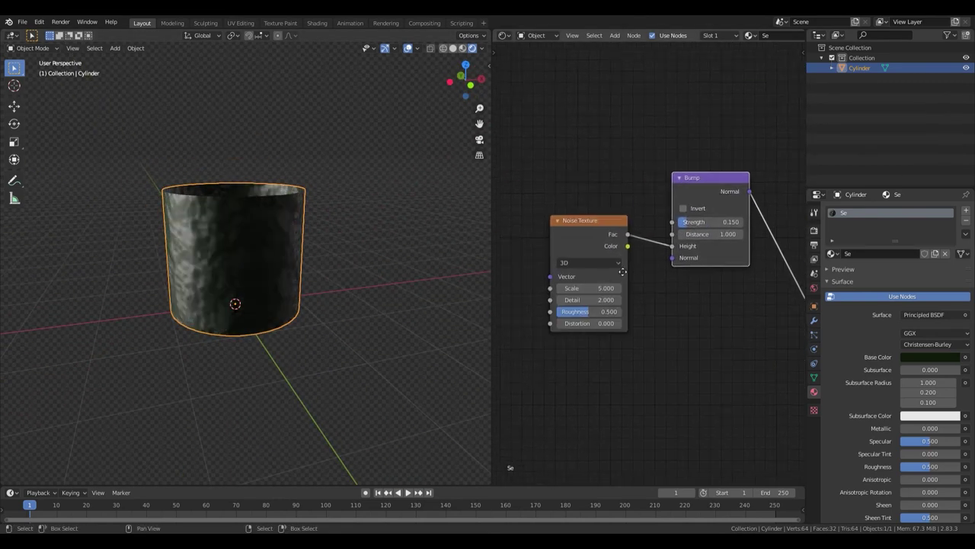
scroll(552, 291, "up", 2)
scroll(315, 276, "up", 5)
middle_click_drag(315, 276, 343, 259)
middle_click_drag(709, 269, 508, 268)
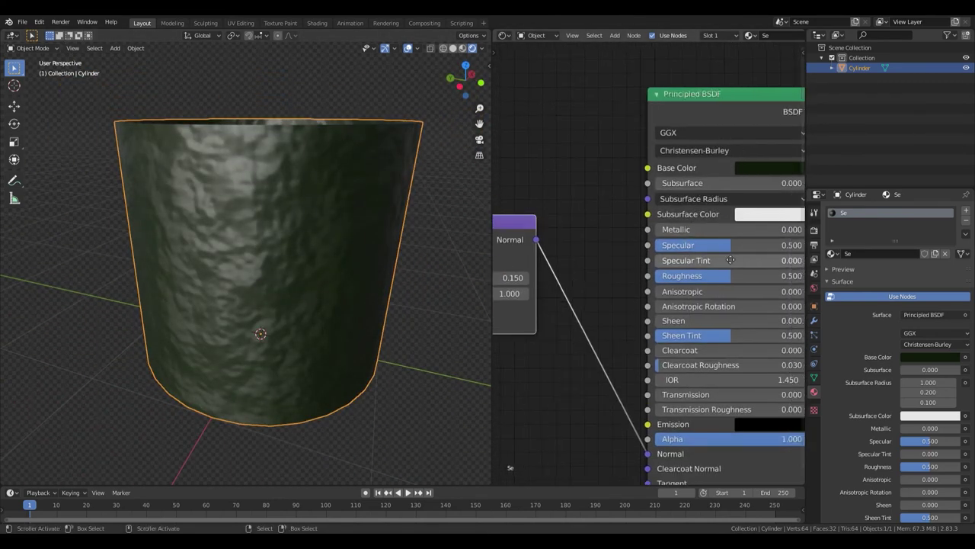
scroll(667, 240, "down", 3)
mouse_move(656, 258)
left_mouse_down()
mouse_move(637, 315)
mouse_move(517, 220)
left_mouse_up()
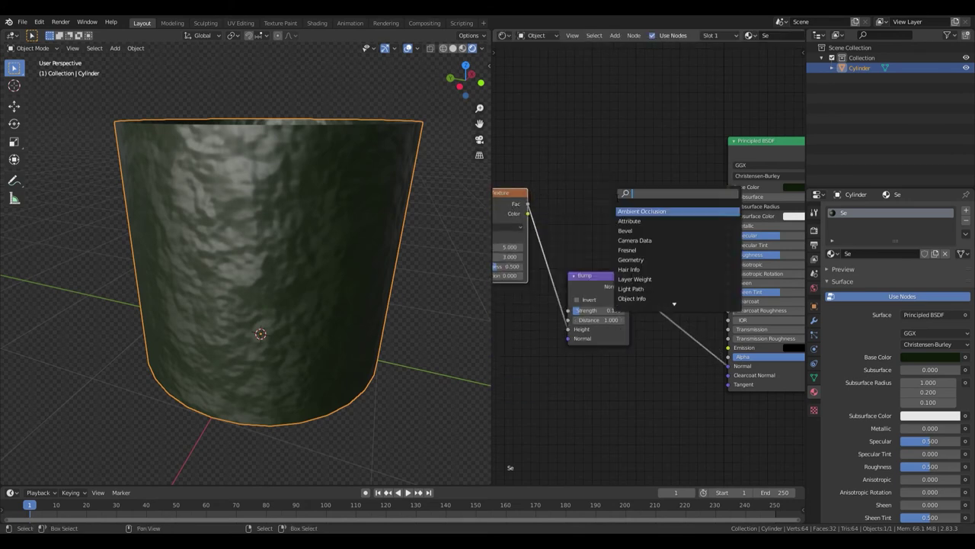
left_click(653, 240)
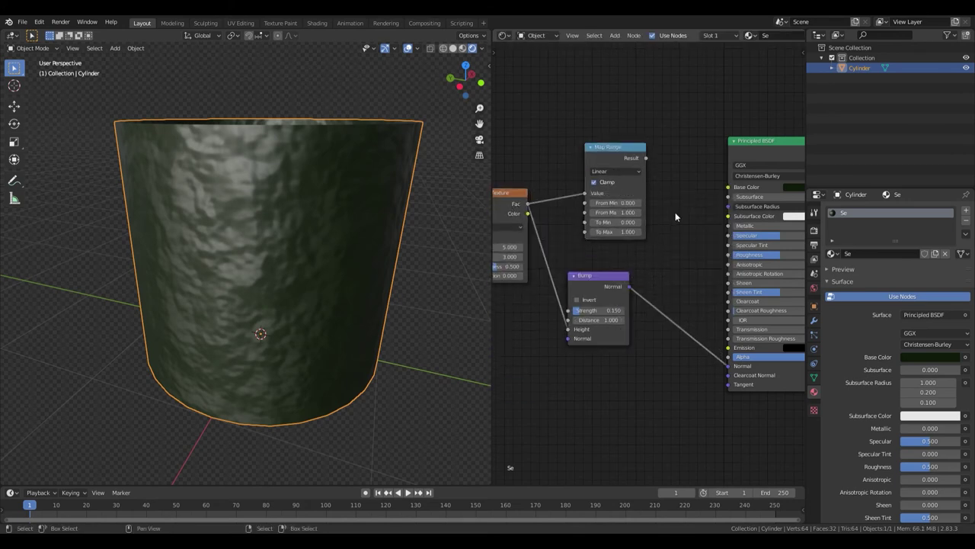
Set Map Range To Min 0.300 and To Max 0.900, and connect Result to Roughness
scroll(675, 212, "up", 1)
left_click(626, 218)
scroll(608, 168, "down", 2, "ctrl")
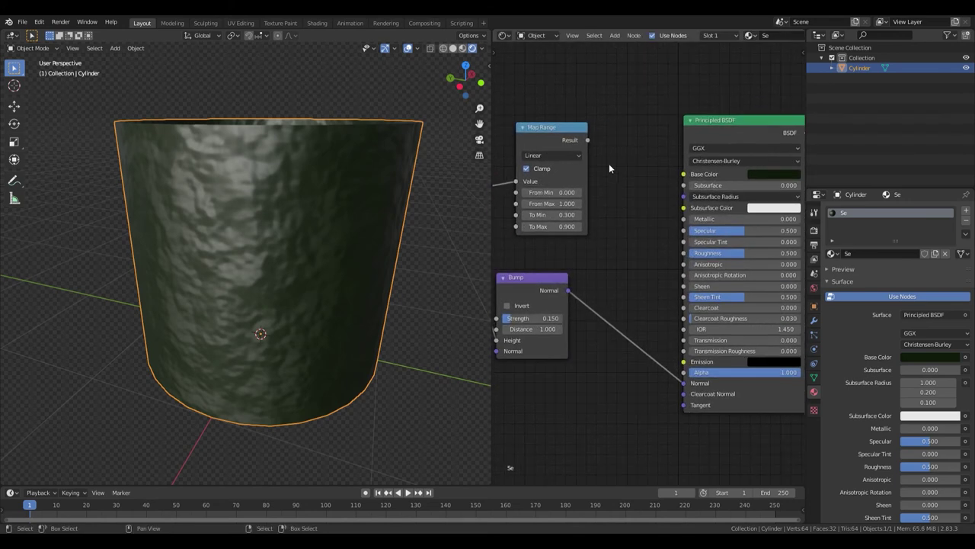
left_click_drag(684, 246, 684, 252)
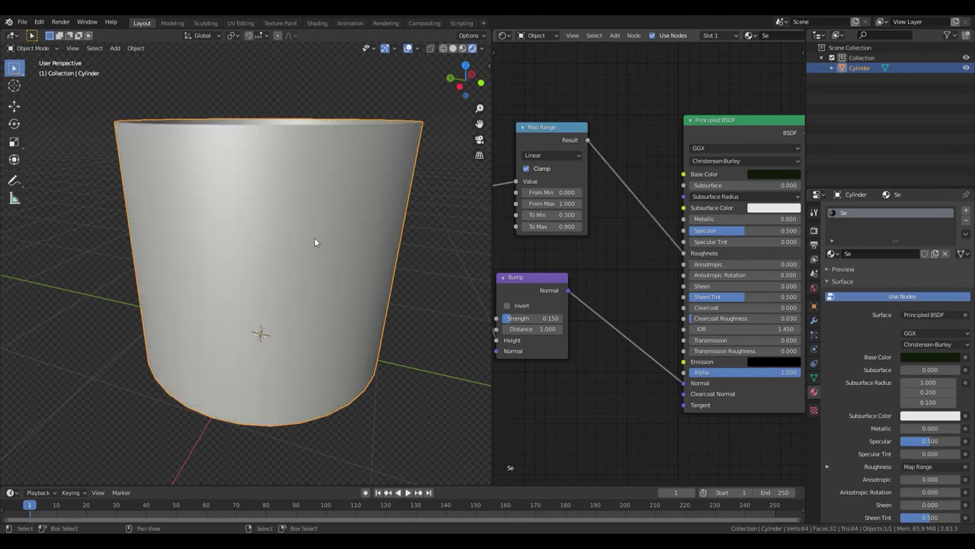
scroll(374, 218, "down", 4)
mouse_move(375, 218)
middle_mouse_down()
mouse_move(311, 281)
mouse_move(414, 239)
mouse_move(311, 292)
mouse_move(328, 301)
mouse_move(315, 284)
middle_mouse_up()
left_click(814, 231)
Switch rendering to Cycles and set the Noise Texture to Scale 3.000 and Detail 1.000
key("Return")
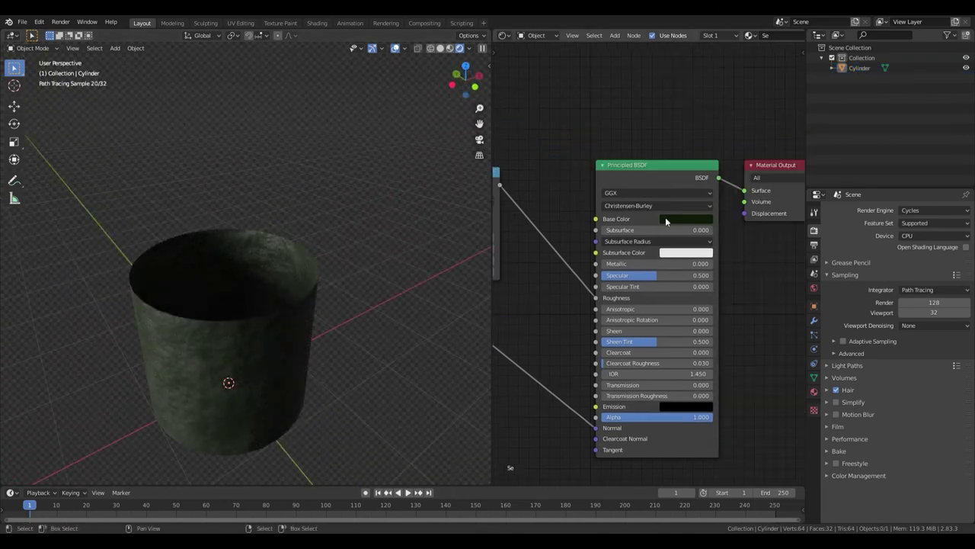
left_click(665, 217)
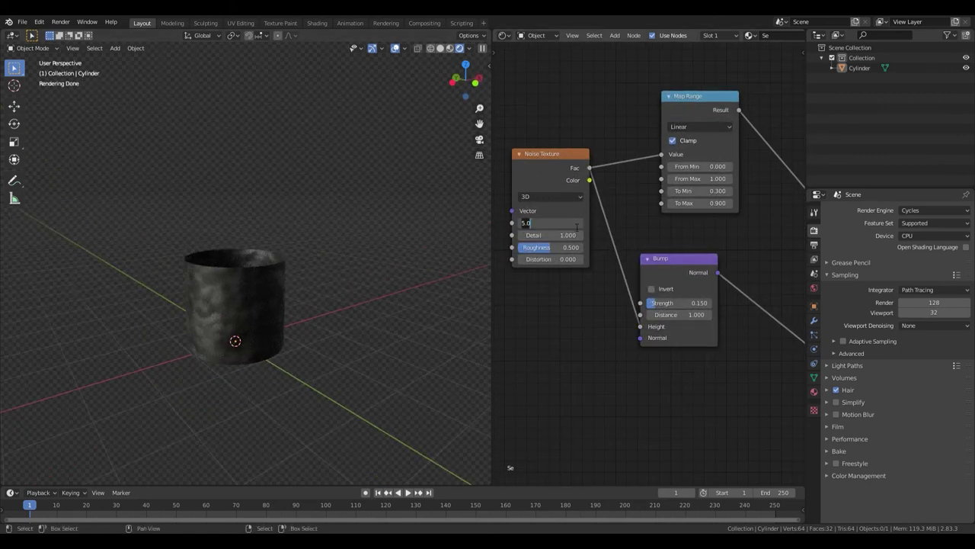
scroll(407, 333, "down", 3)
mouse_move(407, 334)
middle_mouse_down()
mouse_move(287, 305)
mouse_move(312, 282)
middle_mouse_up()
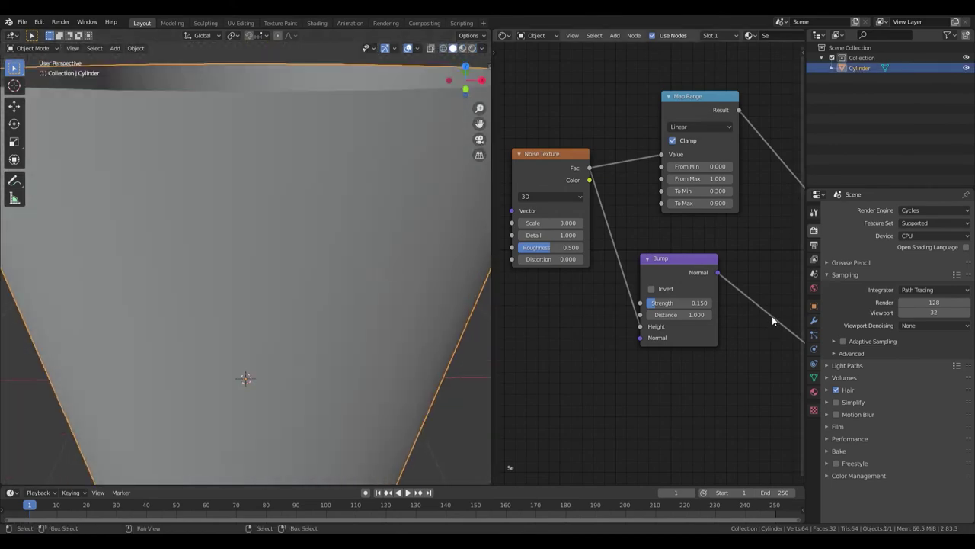
Add a Solidify modifier to give the cup walls 0.03867 m thickness
left_click(814, 320)
left_click(848, 211)
left_click(753, 371)
scroll(472, 254, "down", 2)
left_click_drag(859, 266, 914, 266)
middle_click_drag(447, 211, 427, 175)
scroll(427, 175, "down", 2)
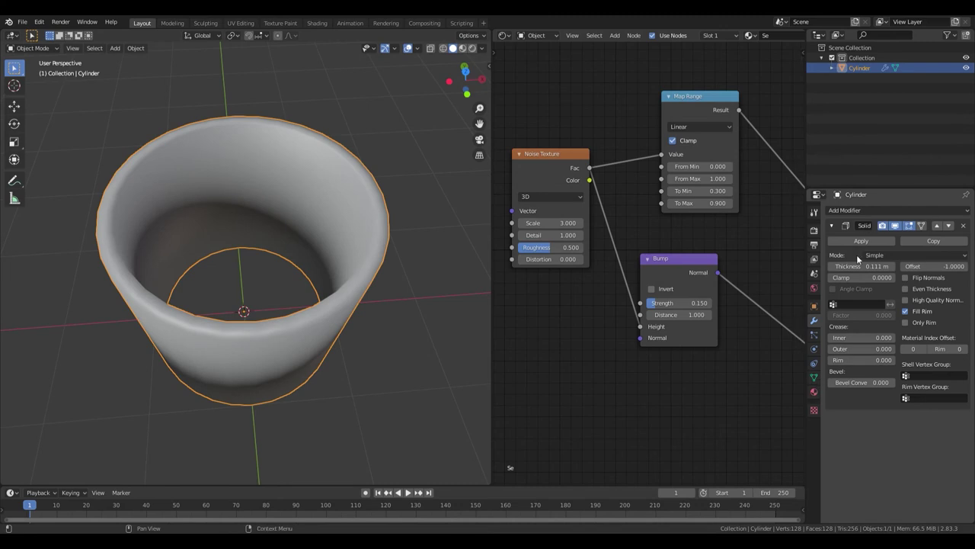
Apply the cylinder's scale and add an angle-limited Bevel modifier of 0.025 m with 4 segments
left_click(899, 210)
left_click(815, 236)
key("ctrl+a")
left_click(335, 265)
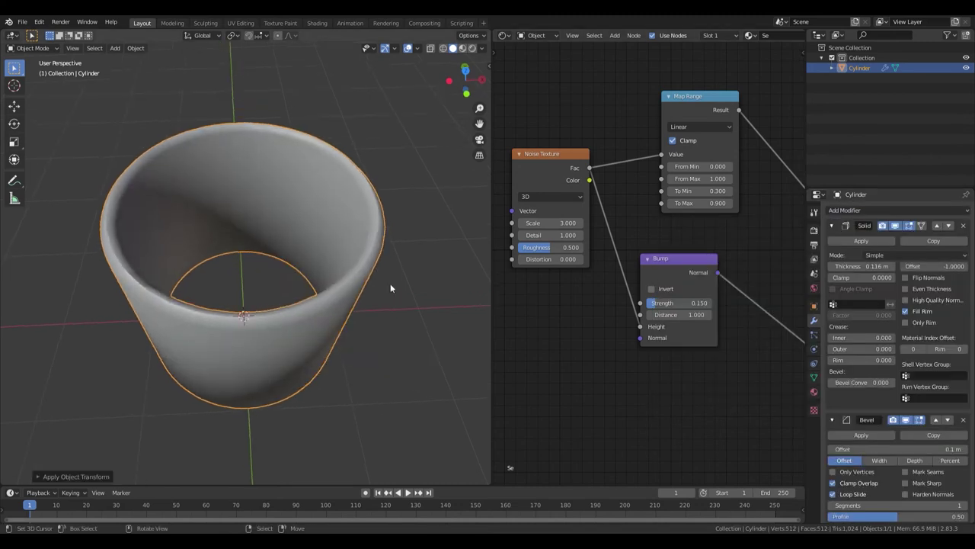
left_click(831, 226)
left_click_drag(899, 272, 877, 272)
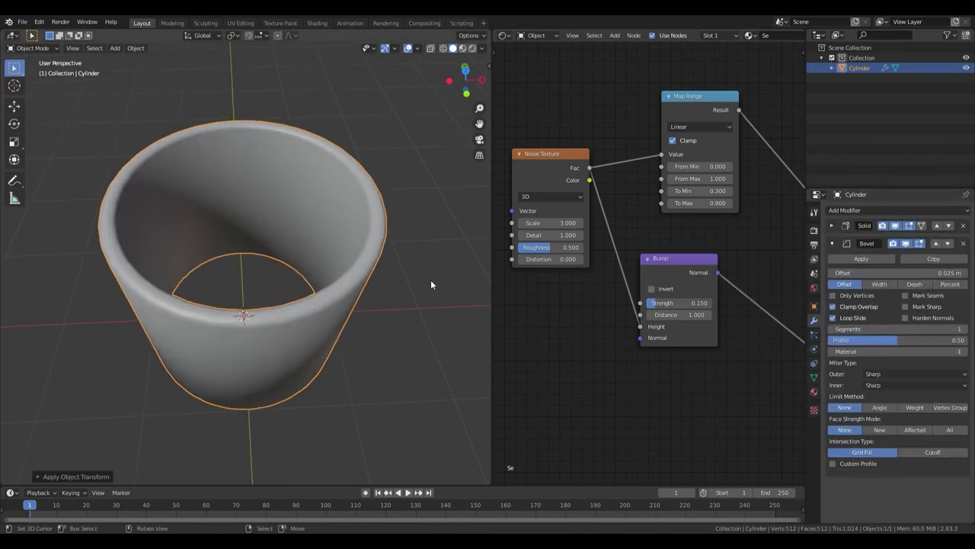
key("shift+z")
middle_click_drag(301, 280, 320, 244)
left_click(879, 406)
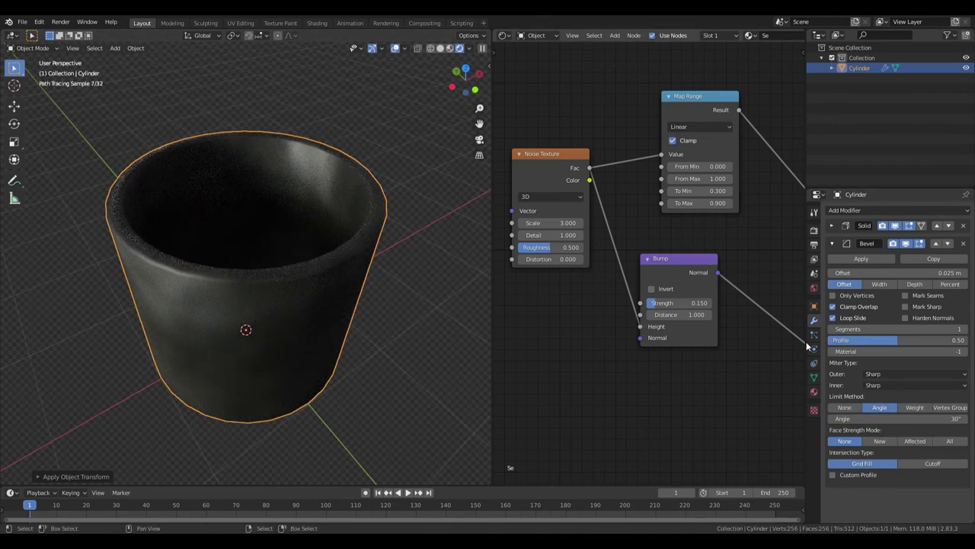
type("4")
key("Return")
Reselect the cup in a straight top-down view and bring up the mesh Add menu
scroll(303, 254, "down", 5)
left_click(331, 262)
scroll(453, 269, "up", 2)
left_click(832, 243)
left_click(832, 226)
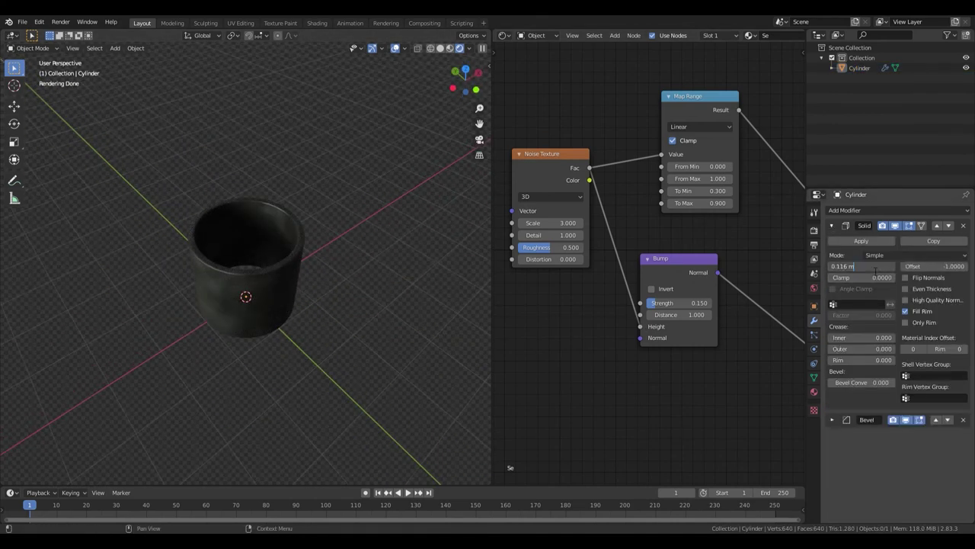
mouse_move(289, 252)
middle_mouse_down()
mouse_move(295, 316)
mouse_move(305, 236)
middle_mouse_up()
left_click(298, 233)
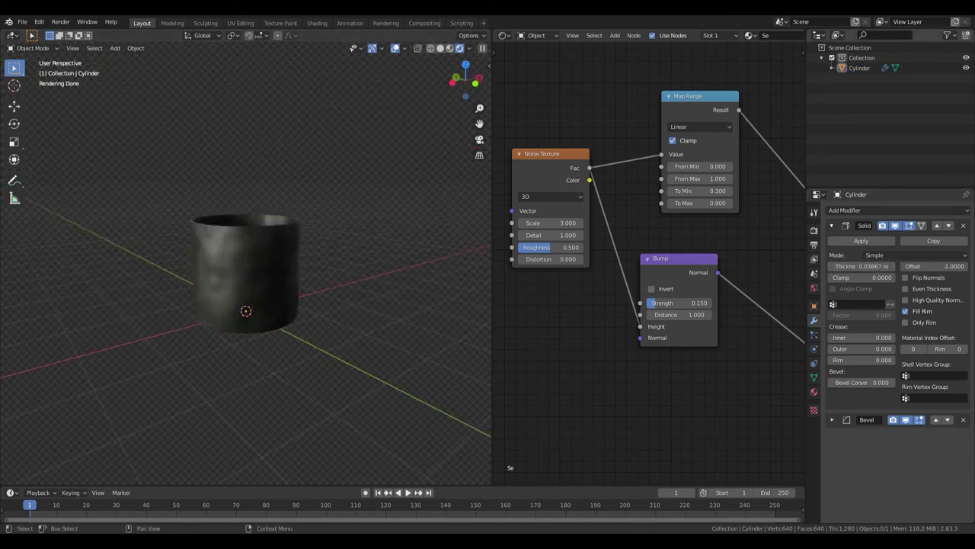
middle_click_drag(426, 251, 329, 252)
left_click(329, 252)
key("KP_7")
scroll(335, 244, "up", 1)
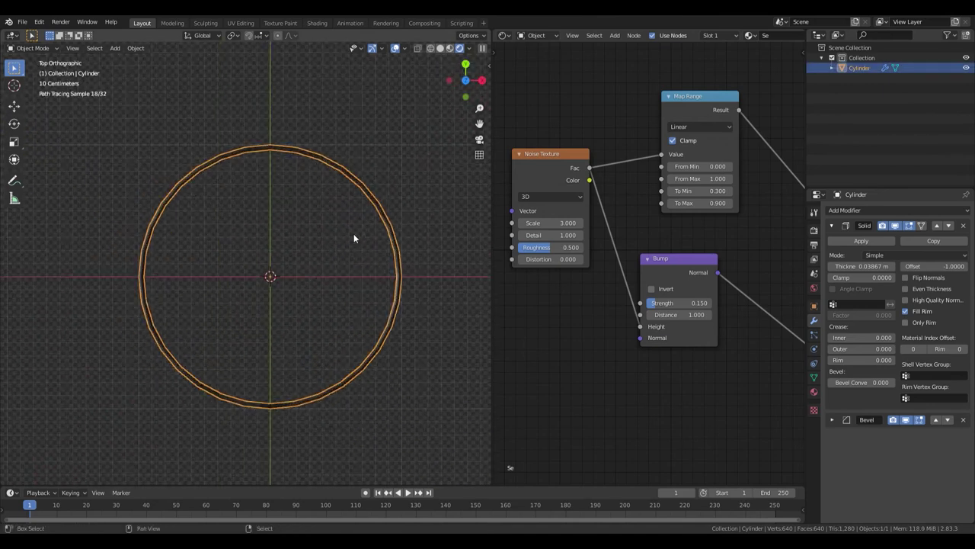
key("shift+a")
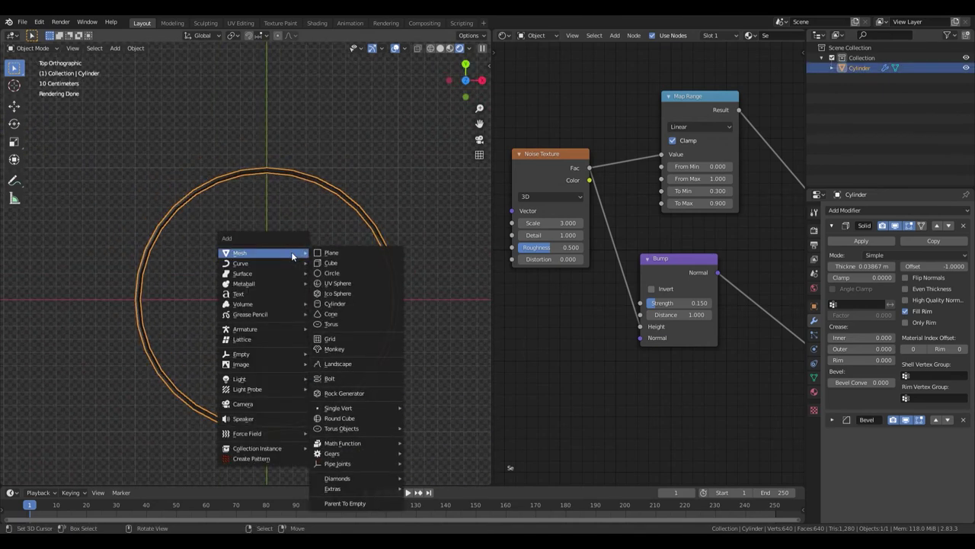
Add a cube inside the cup, shrunk, raised, flattened on Z and narrowed on Y
left_click(331, 262)
key("s")
left_click(350, 293)
key("KP_1")
key("g")
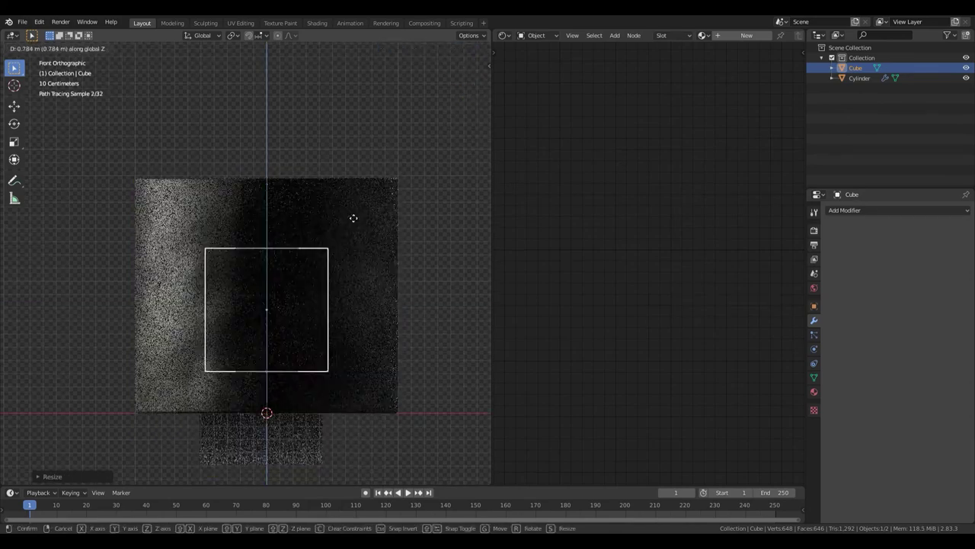
key("s")
key("z")
left_click(337, 265)
key("KP_7")
key("s")
key("y")
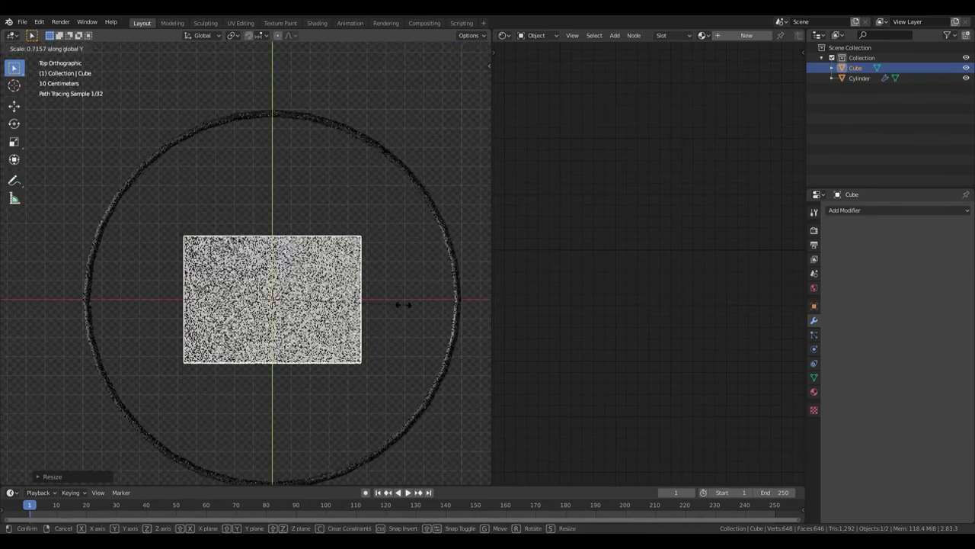
left_click(408, 304)
Inspect the flat block from above in rendered and wireframe views, then select the cup
key("Tab")
key("ctrl+Tab")
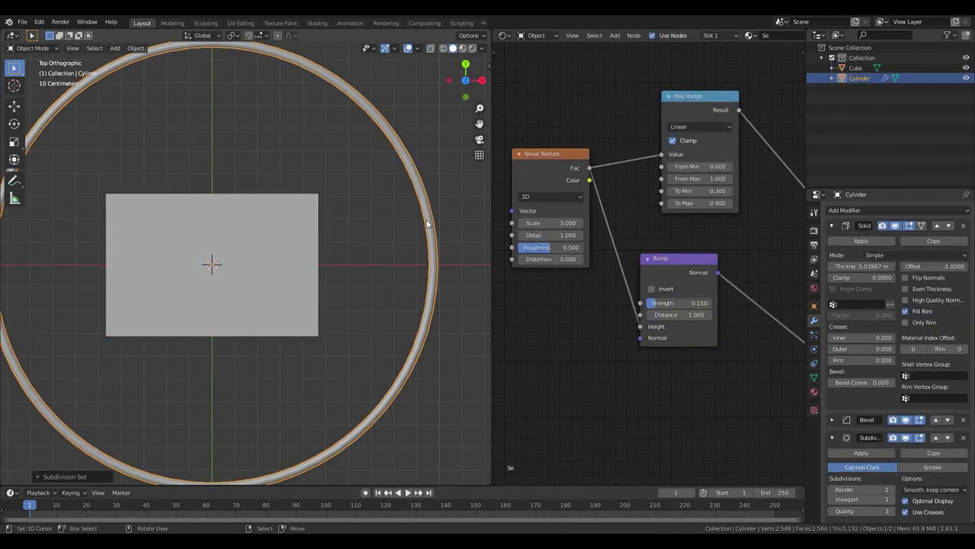
key("z")
middle_click_drag(411, 231, 387, 174)
scroll(411, 221, "down", 3)
scroll(362, 312, "down", 2)
left_click(251, 245)
key("KP_Decimal")
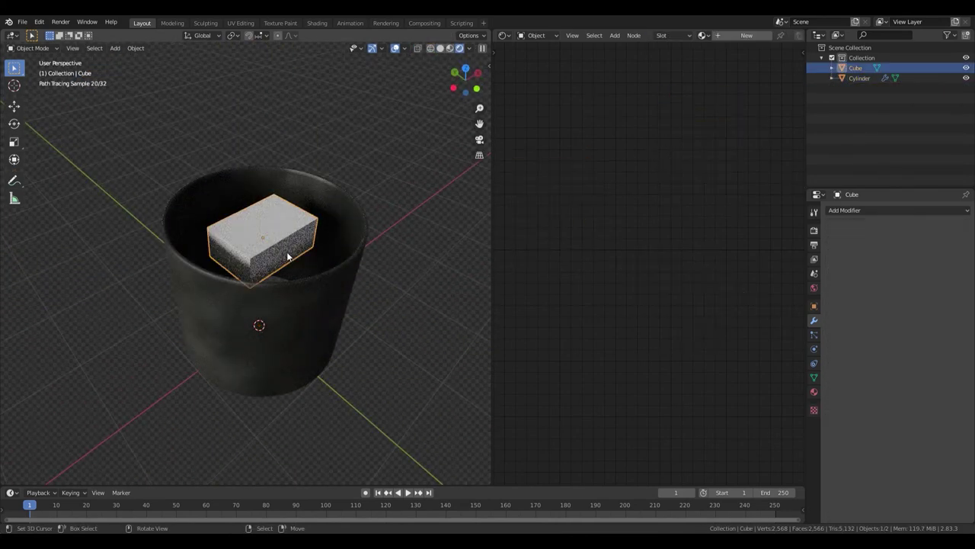
key("KP_7")
scroll(305, 255, "up", 4)
key("shift+z")
scroll(337, 116, "down", 3)
left_click(405, 204)
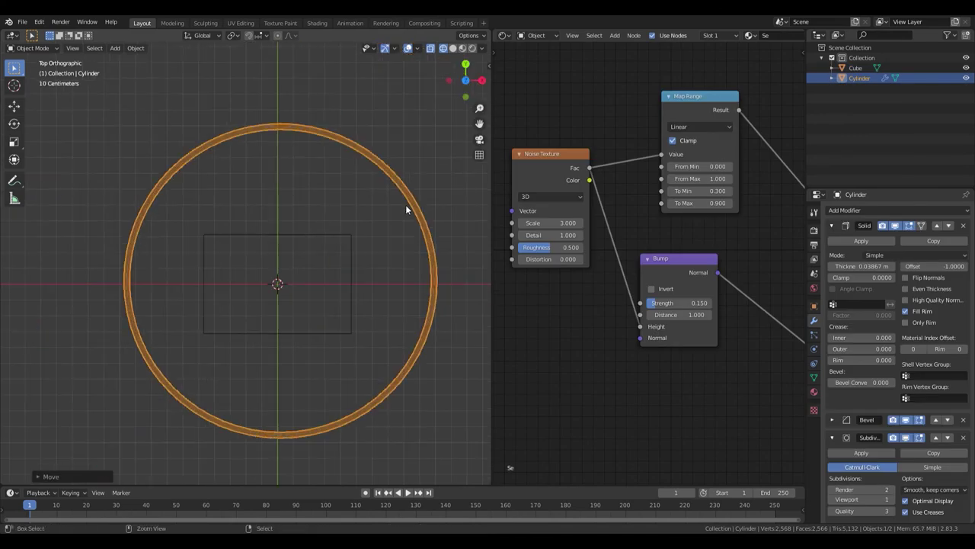
Extrude a ring of the cup's faces, scale it, and raise the band to the rim
middle_click_drag(406, 204, 366, 191)
scroll(365, 221, "up", 3)
key("shift+z")
key("Tab")
key("ctrl+Tab")
left_click(324, 201)
key("e")
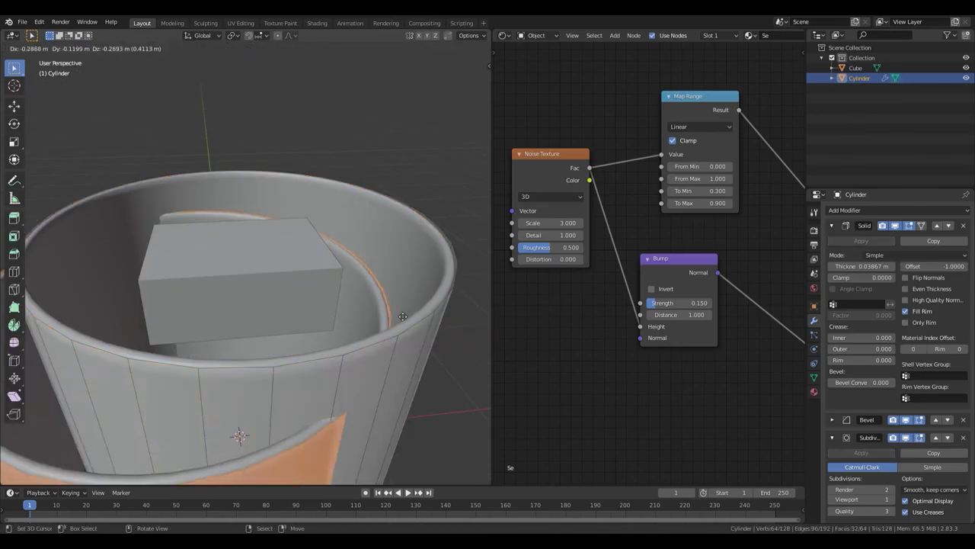
key("s")
left_click(399, 360)
key("g")
key("z")
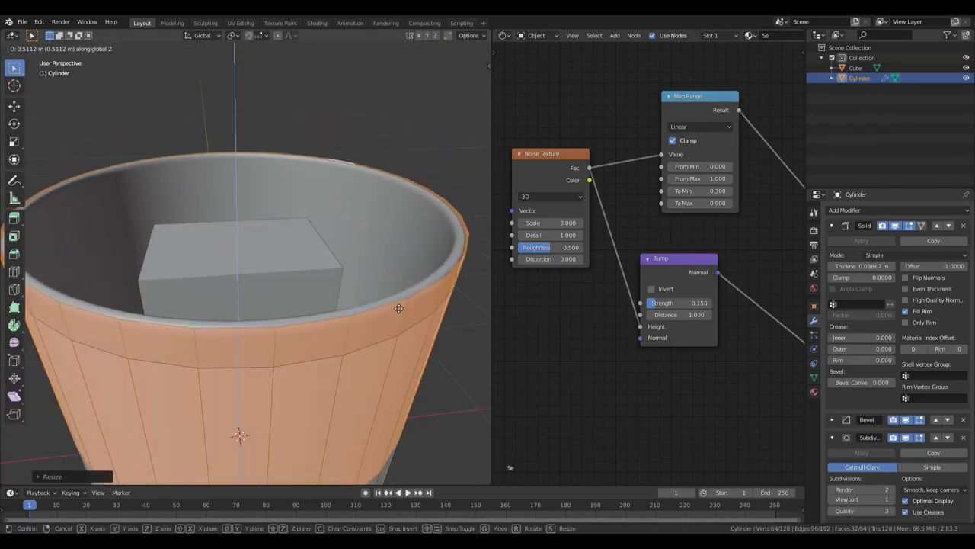
left_click(427, 348)
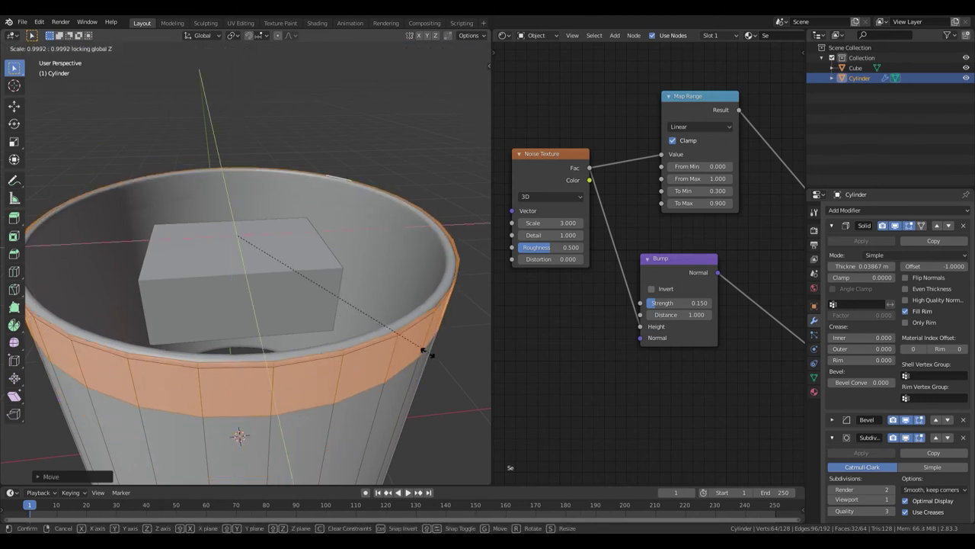
Remove the cup's thickness and bevel modifiers and separate the rim into its own object
left_click(963, 225)
left_click(963, 226)
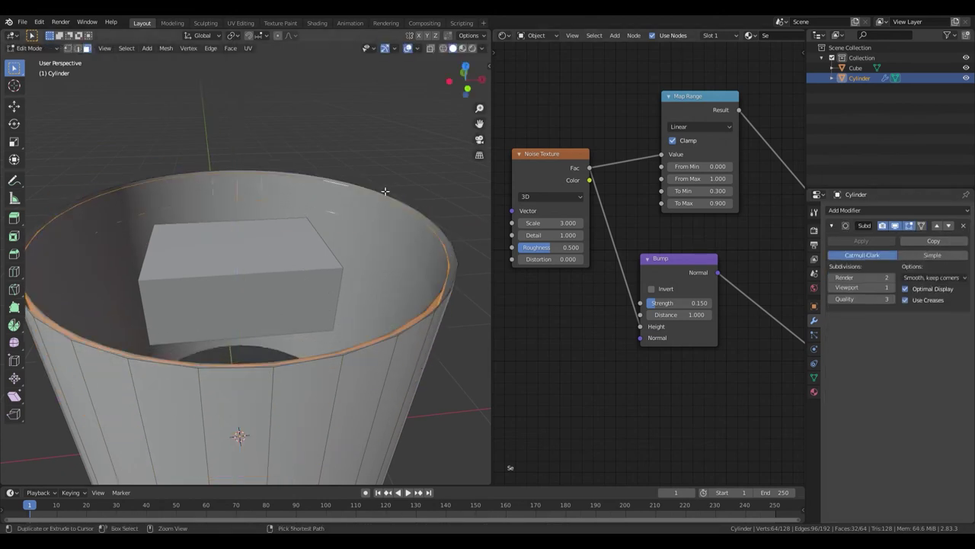
key("ctrl+Tab")
left_click(339, 150)
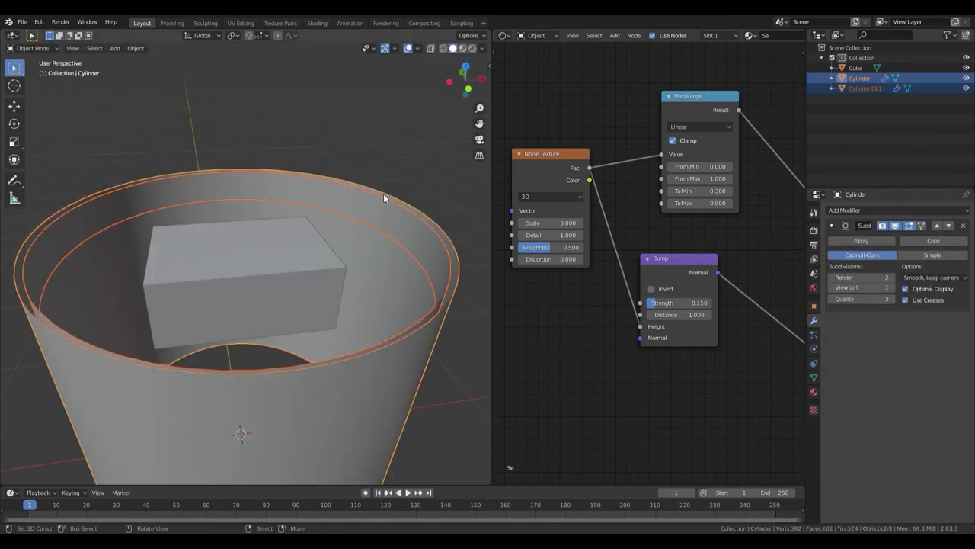
key("shift+z")
key("a")
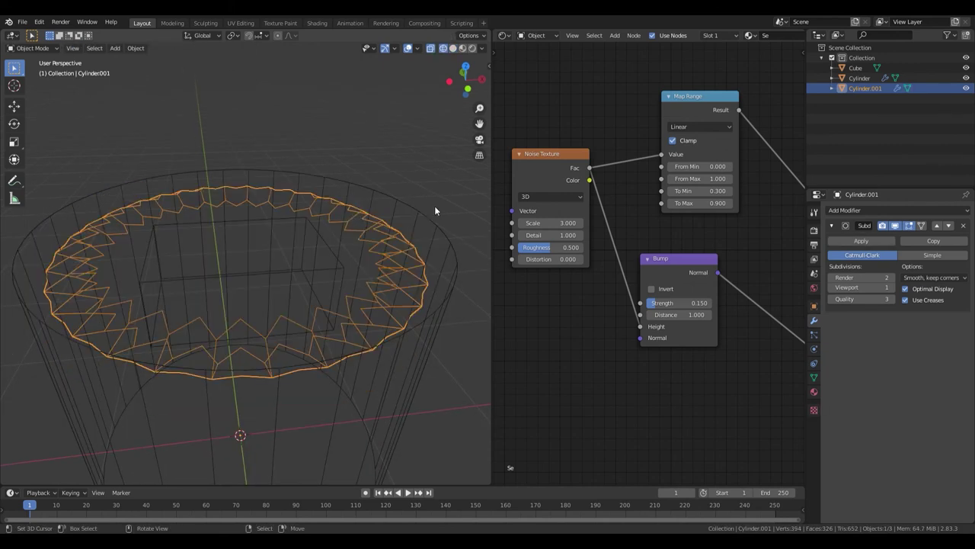
key("Tab")
key("shift+z")
Add a Solidify modifier below Subdivision and thin the cup walls to -0.024 m
middle_click_drag(315, 281, 417, 233)
left_click(441, 231)
key("shift+z")
left_click(352, 259)
left_click(357, 234)
key("shift+z")
left_click(845, 210)
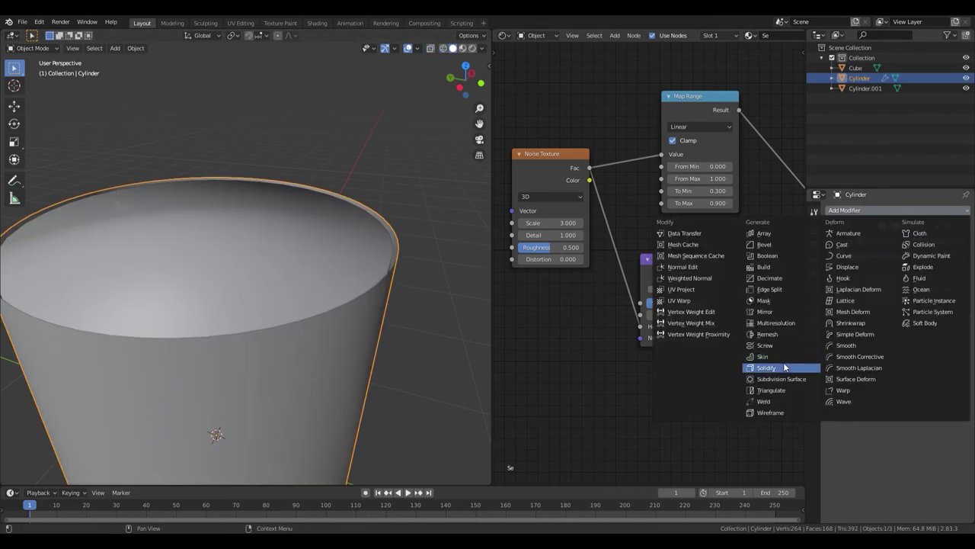
left_click(785, 368)
left_click(950, 228)
left_click_drag(865, 266, 846, 266)
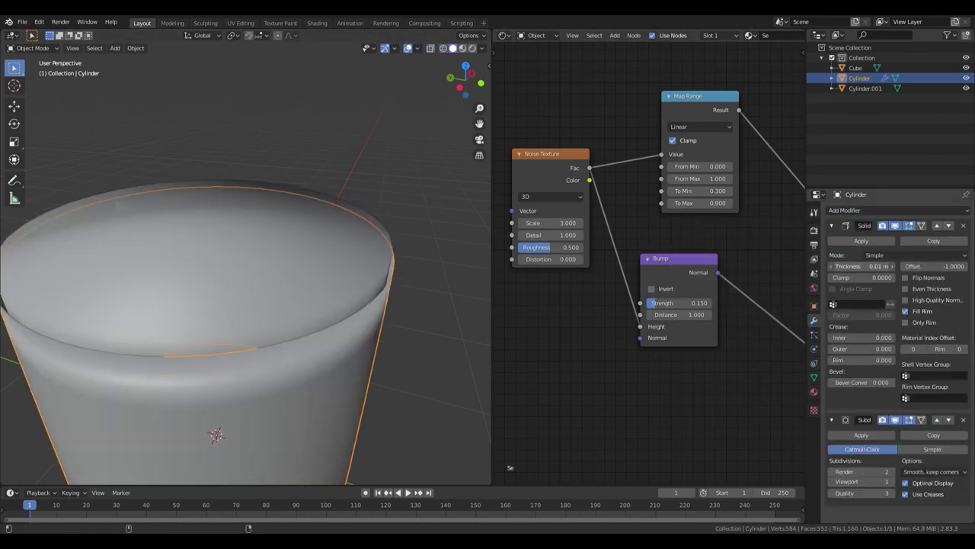
middle_click_drag(335, 274, 355, 290)
left_click_drag(865, 266, 883, 266)
Add a Bevel modifier to the cup, keeping Subdivision below it, and collapse the modifier panels
middle_click_drag(427, 335, 446, 303)
left_click(898, 209)
left_click(762, 245)
left_click(948, 420)
scroll(960, 424, "down", 3)
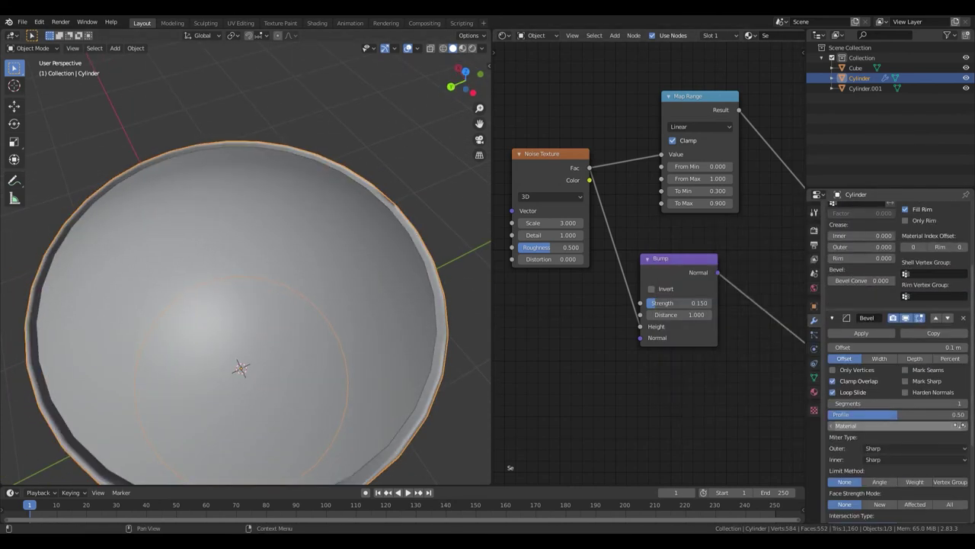
scroll(877, 281, "up", 5)
left_click(833, 227, "ctrl")
mouse_move(427, 320)
middle_mouse_down()
mouse_move(408, 249)
mouse_move(271, 291)
mouse_move(371, 217)
mouse_move(460, 229)
middle_mouse_up()
Scale the Cylinder.001 disc up slightly in Edit Mode and preview it rendered
left_click(353, 268)
key("Tab")
scroll(384, 270, "up", 2)
left_click(446, 279)
key("Tab")
key("z")
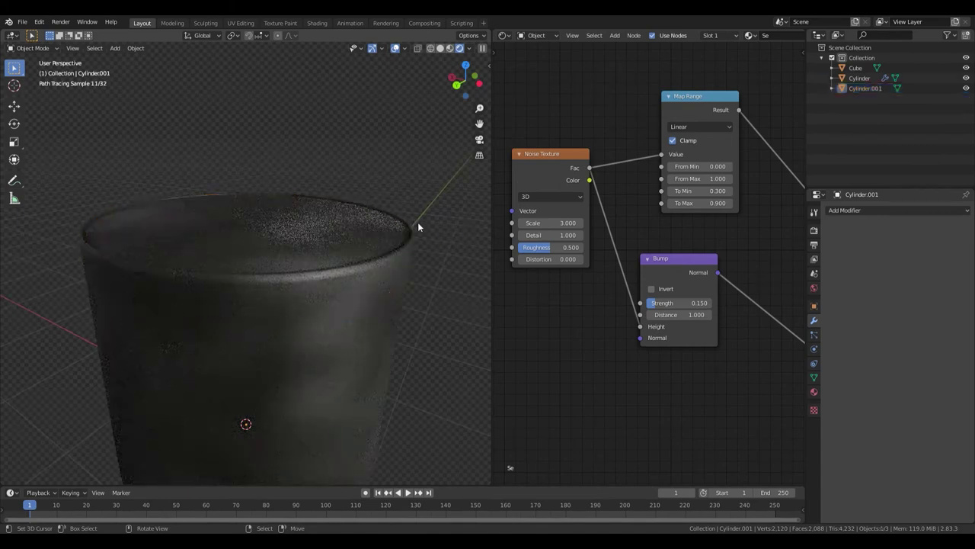
scroll(344, 291, "down", 3)
Frame Cylinder.001 from the top and move the block out of the cup
left_click(343, 291)
key("KP_Decimal")
key("KP_7")
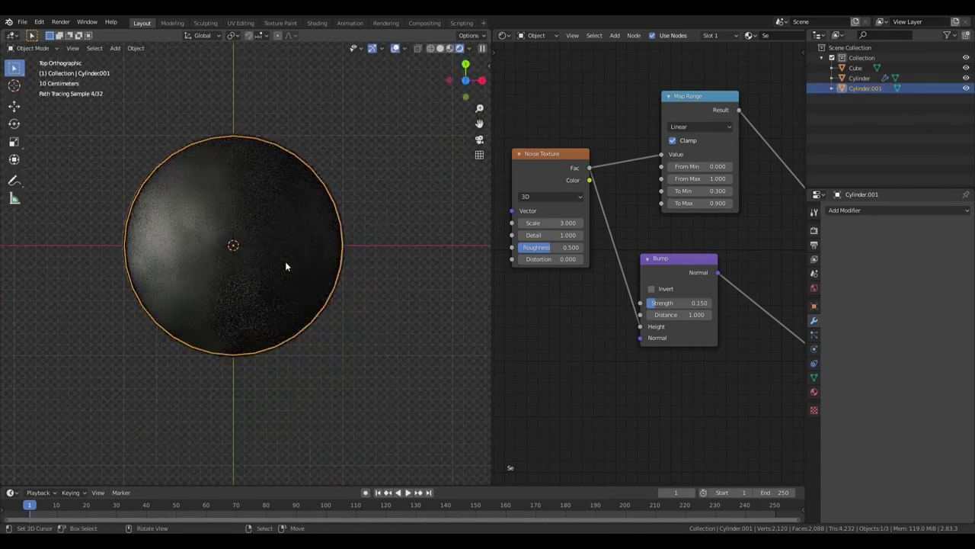
key("z")
left_click(468, 221)
key("g")
left_click(343, 273)
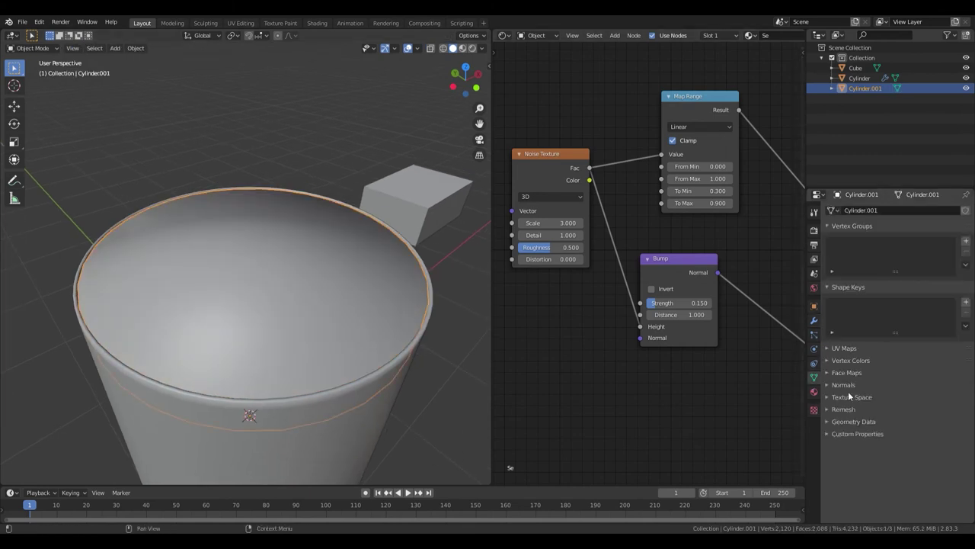
middle_click_drag(343, 305, 430, 276)
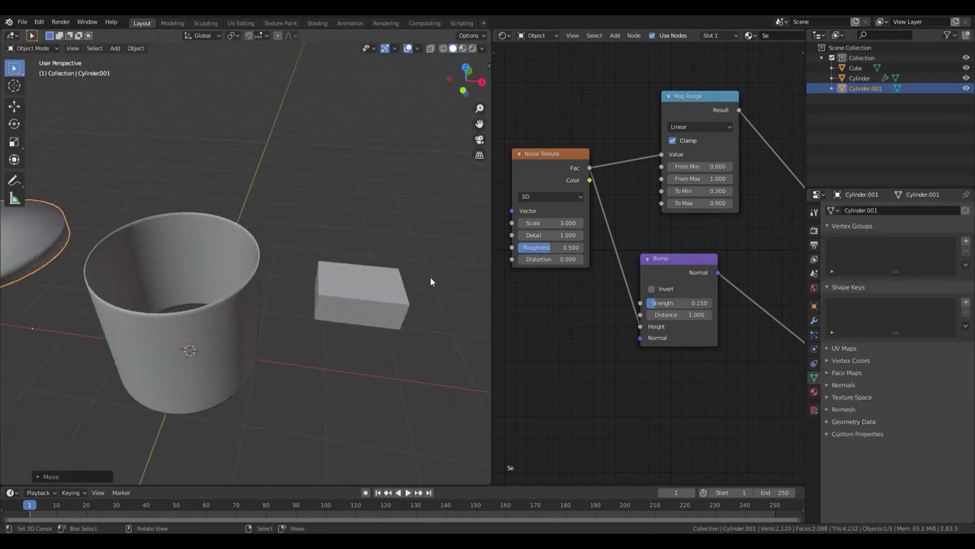
left_click(379, 274)
key("KP_1")
Center the block, then in top-view edge mode taper its left side into a trapezoid
key("g")
left_click(366, 150)
middle_click_drag(366, 150, 290, 283)
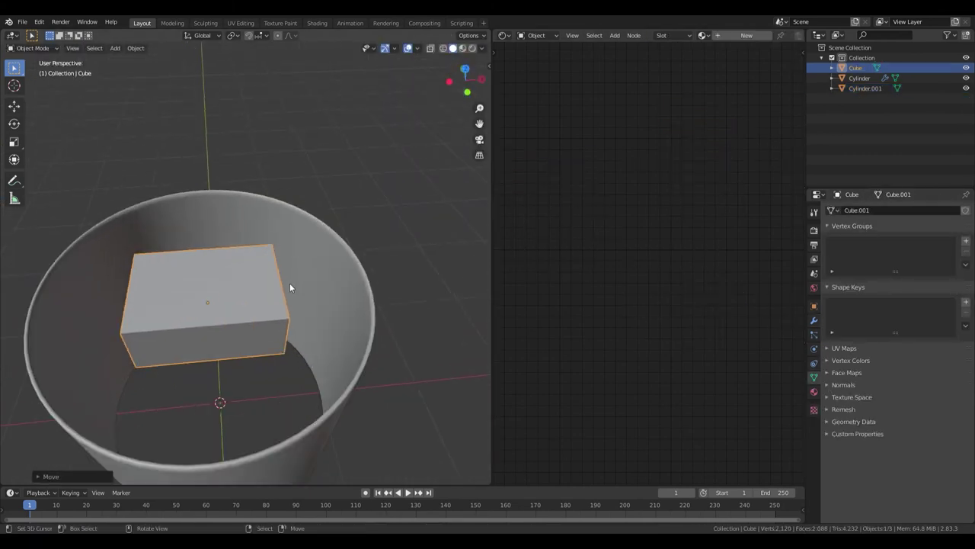
key("KP_7")
scroll(289, 287, "up", 2)
key("Tab")
key("ctrl+Tab")
left_click(307, 196)
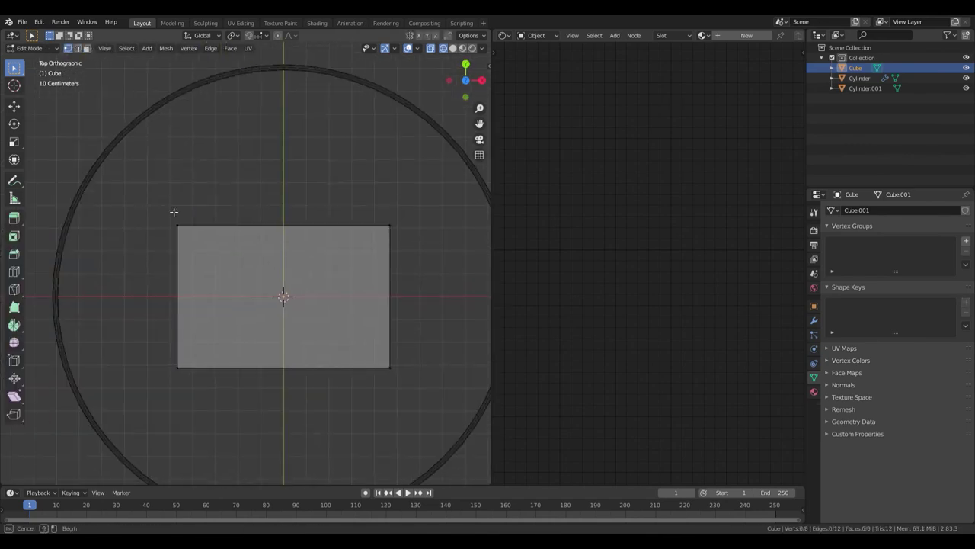
key("s")
left_click(255, 358)
key("g")
left_click(411, 392)
Switch to face selection and select the top rectangle panel
scroll(353, 307, "up", 1)
key("a")
left_click_drag(218, 211, 455, 464)
key("ctrl+Tab")
left_click(341, 297)
left_click_drag(227, 296, 318, 422)
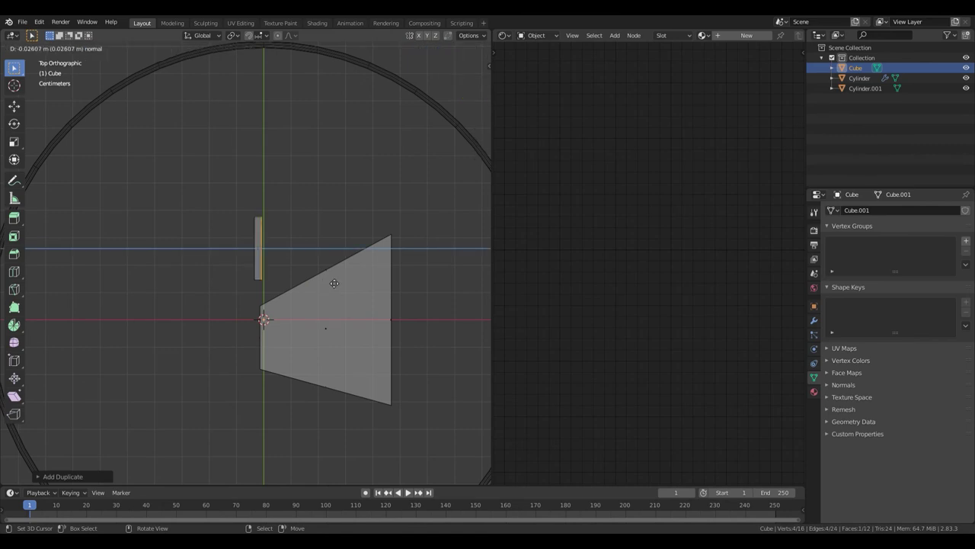
key("l")
middle_click_drag(304, 255, 362, 238, "shift")
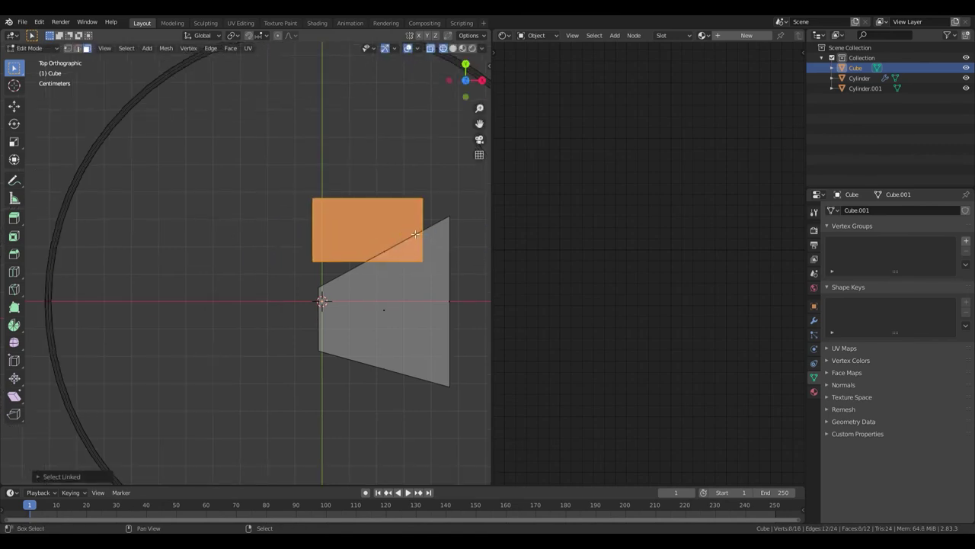
Duplicate the rectangle four times, placing copies to the left, below and at the far left
key("shift+d")
left_click(276, 241)
key("shift+d")
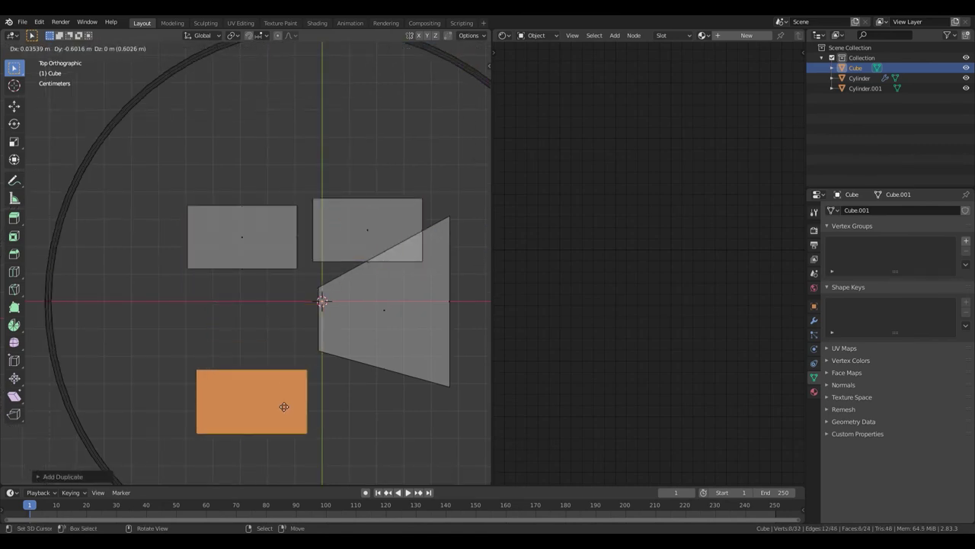
left_click(278, 416)
key("shift+d")
left_click(405, 417)
key("shift+d")
left_click(198, 355)
middle_click_drag(287, 331, 361, 272, "shift")
Cancel the rotation, restore the box to a rectangle, and delete the bottom-right box
key("r")
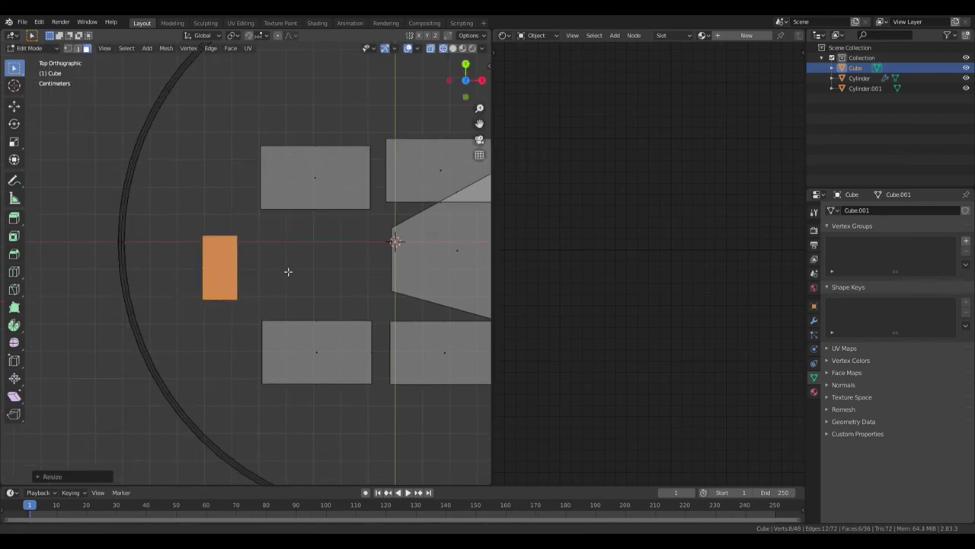
scroll(287, 272, "up", 3)
key("Escape")
scroll(290, 316, "down", 2)
key("ctrl+z")
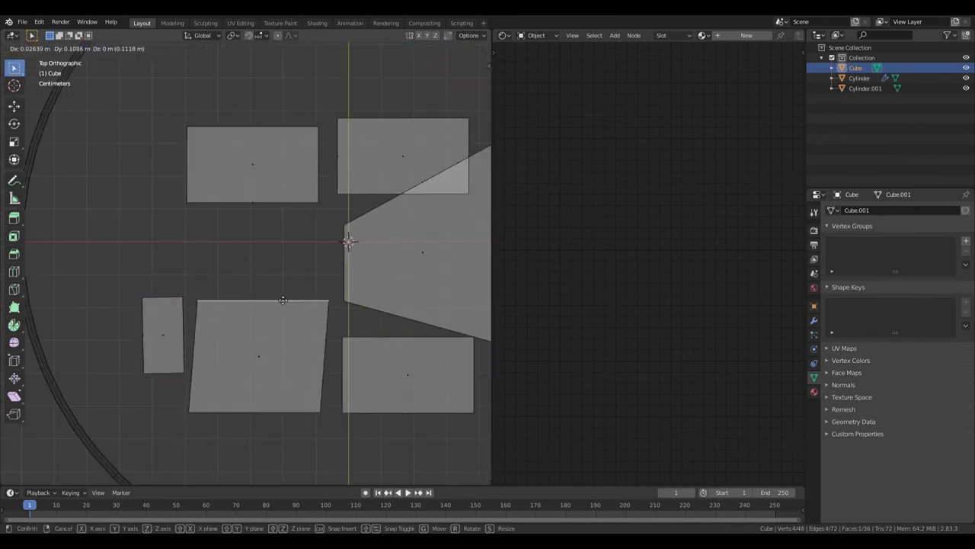
key("ctrl+z")
scroll(379, 355, "up", 1)
middle_click_drag(379, 355, 320, 305, "shift")
left_click(415, 322)
key("x")
left_click(485, 323)
Duplicate a box below the slanted shape, move it into place, and switch to vertex selection
key("ctrl+z")
key("g")
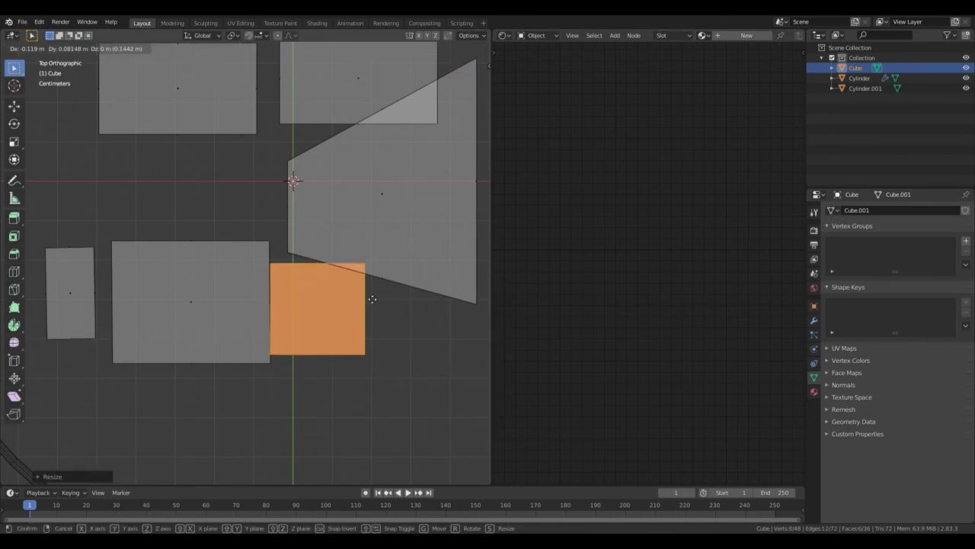
scroll(365, 290, "up", 2)
left_click(304, 334)
left_click(297, 251)
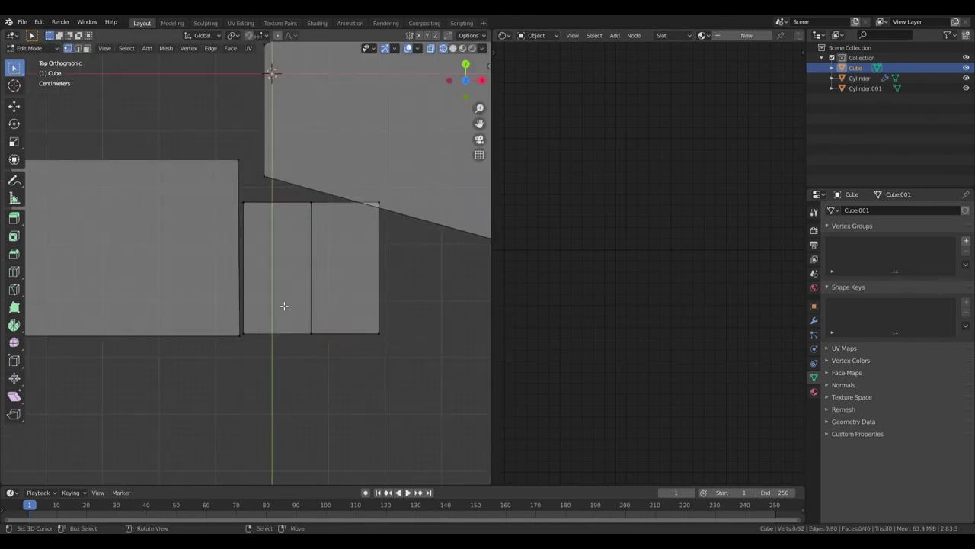
left_click(301, 350)
middle_click_drag(366, 200, 327, 255, "shift")
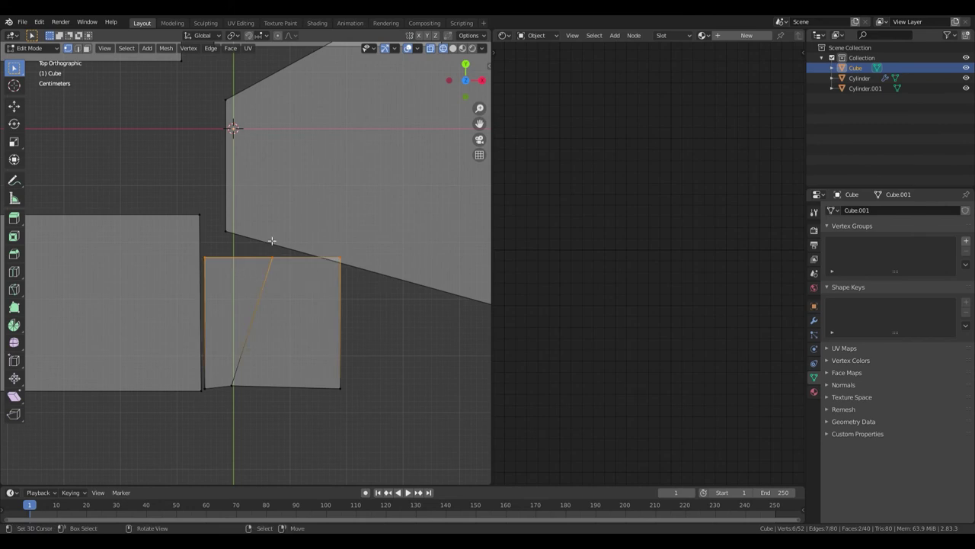
scroll(229, 320, "down", 3)
scroll(229, 320, "up", 1)
left_click(353, 192)
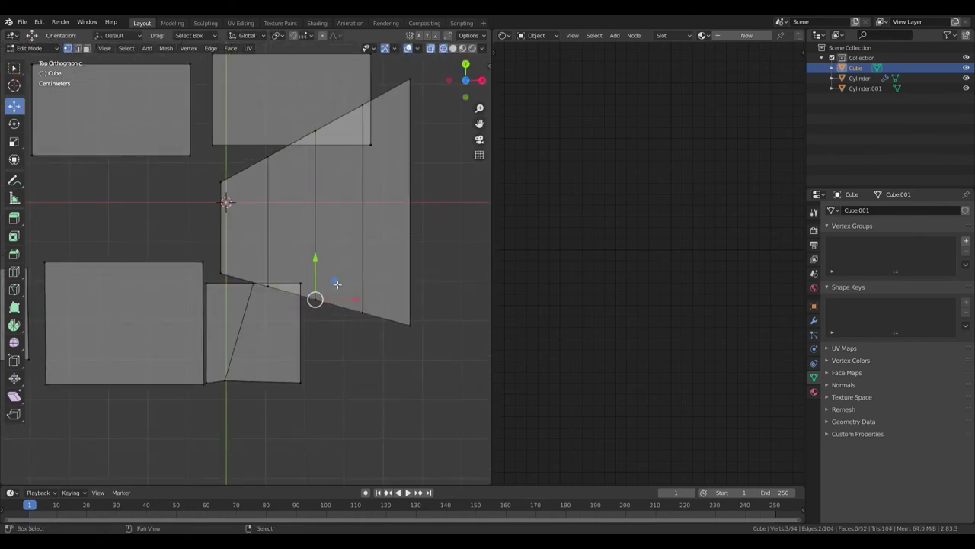
Move the long panel's lower vertices along the Y axis
left_click_drag(333, 310, 358, 313)
key("Return")
key("g")
key("y")
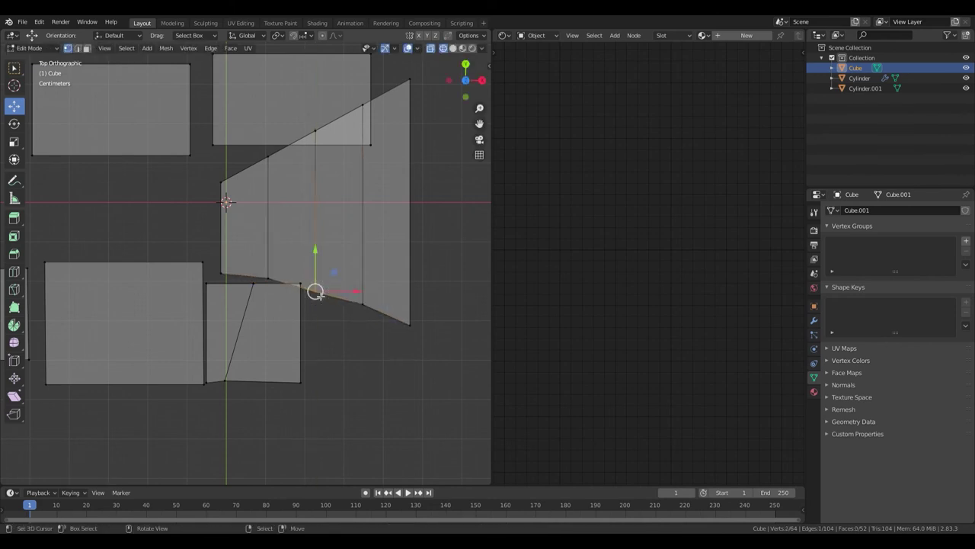
left_click(321, 250)
scroll(208, 305, "up", 3)
left_click(174, 297)
scroll(279, 239, "down", 3)
scroll(278, 252, "up", 1)
scroll(308, 211, "up", 1)
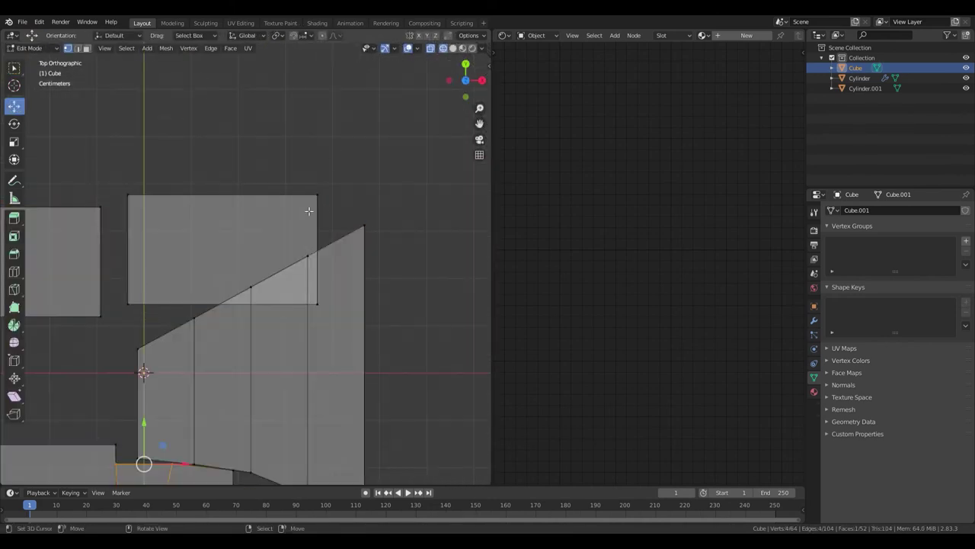
Rotate the selected rectangle in two passes to its new angle
key("r")
left_click(343, 198)
key("r")
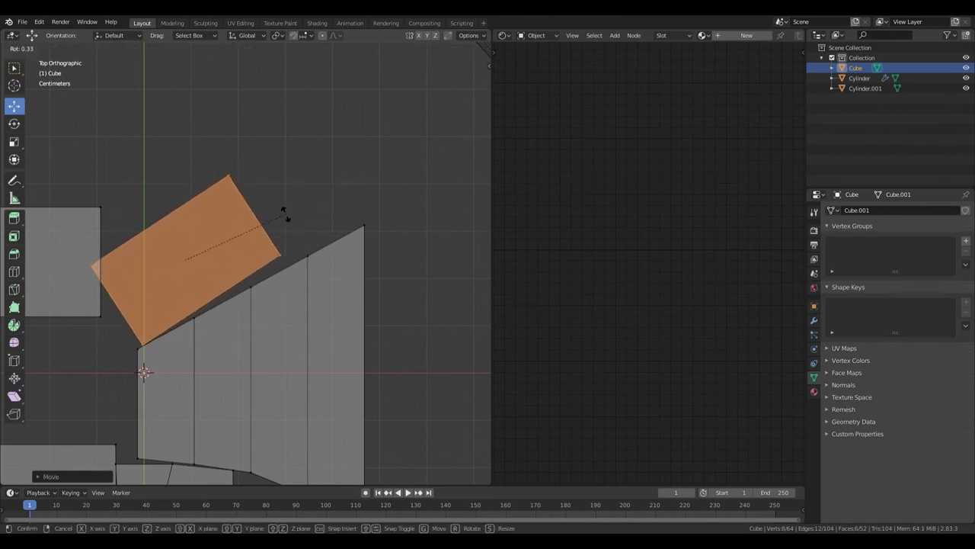
left_click(303, 239)
middle_click_drag(229, 251, 217, 244)
key("KP_7")
key("alt+a")
middle_click_drag(72, 303, 296, 258, "shift")
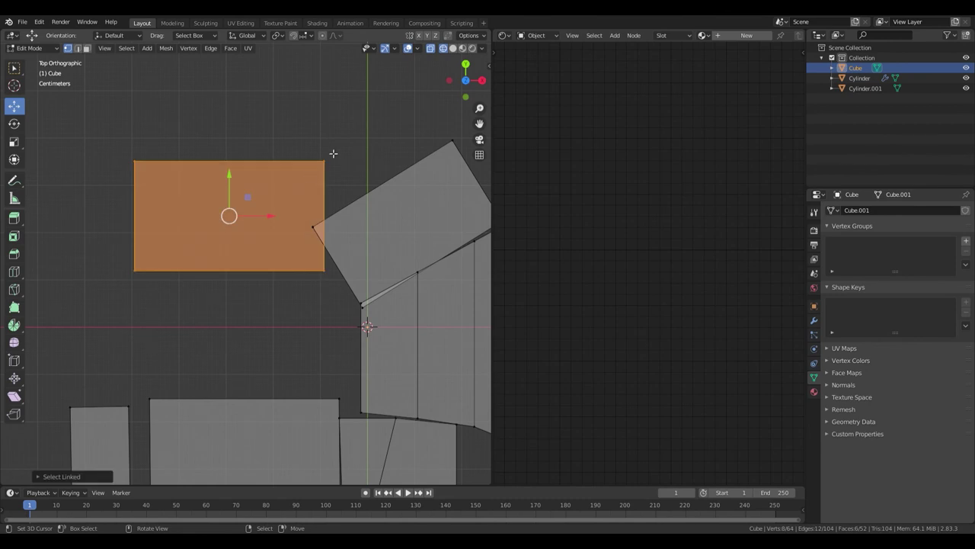
Rotate a left rectangle to fit the fan, shift it inward, and butt its top edge against its neighbour
key("r")
left_click(384, 285)
key("g")
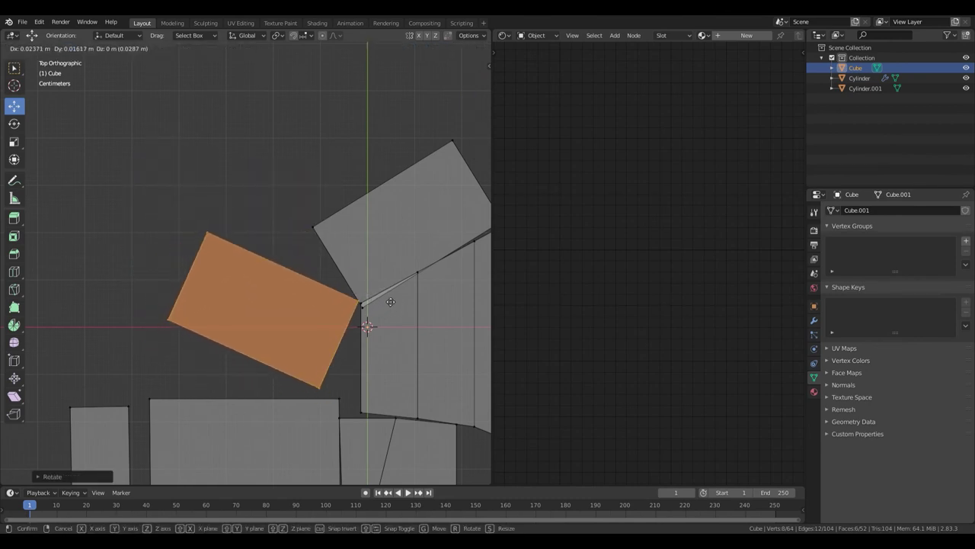
left_click(390, 302)
left_click(267, 258)
middle_click_drag(292, 220, 229, 294, "shift")
left_click(283, 298)
key("alt+a")
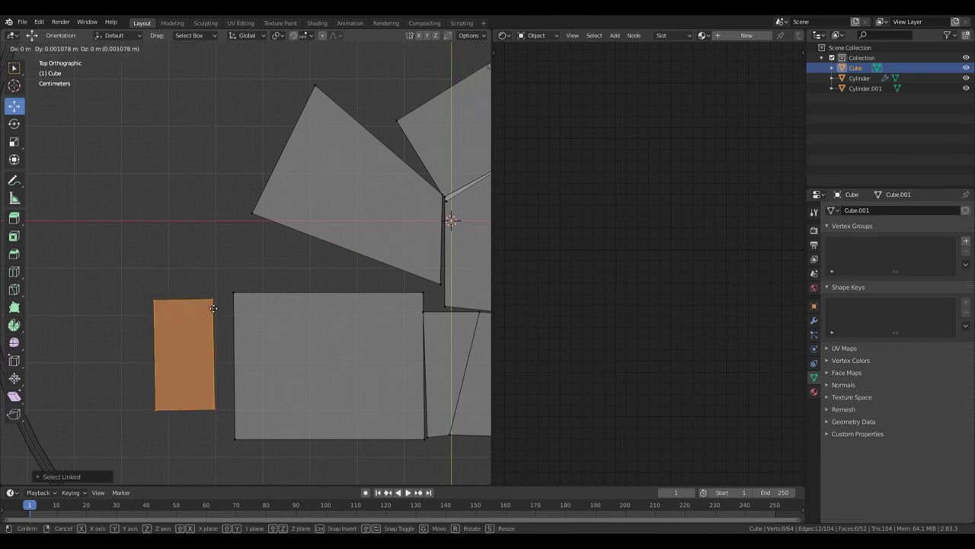
Place the small rectangle beside the large square and move the squares' bottom edges
left_click(270, 318)
left_click(353, 292)
middle_click_drag(353, 292, 283, 218, "shift")
left_click_drag(206, 324, 350, 374)
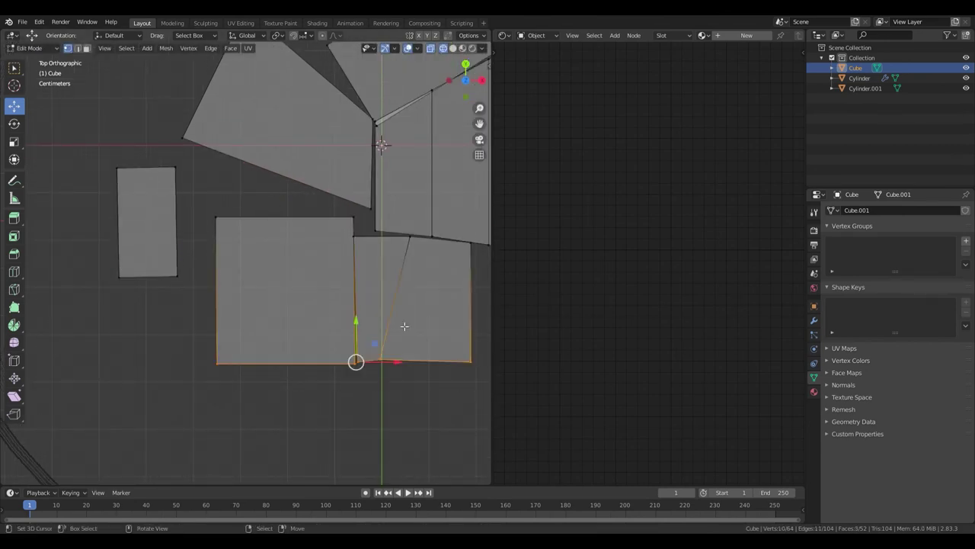
middle_click_drag(199, 200, 201, 222, "shift")
key("alt+a")
key("b")
left_click(282, 302)
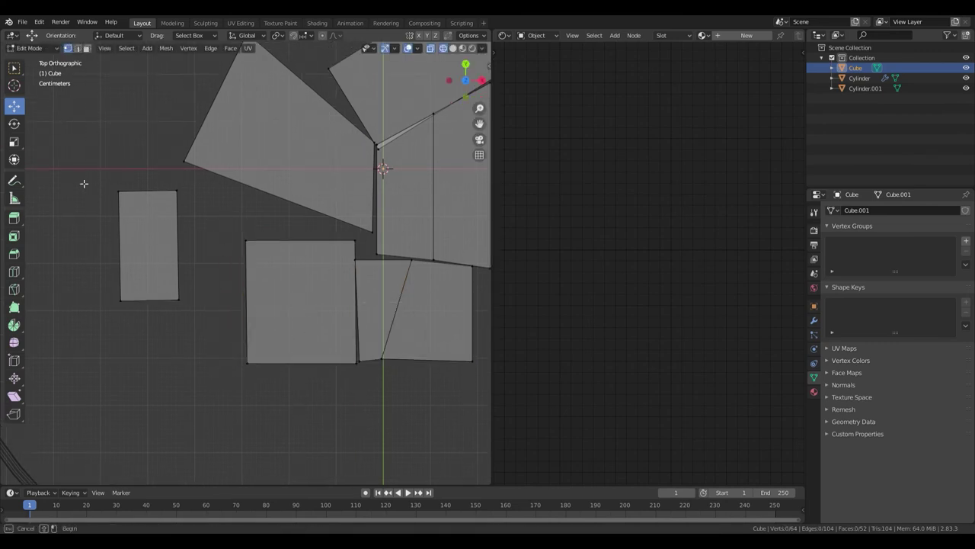
Move the narrow left rectangle and the square's top edge to close their gaps
left_click_drag(85, 181, 277, 315)
scroll(279, 279, "up", 1)
key("alt+a")
key("b")
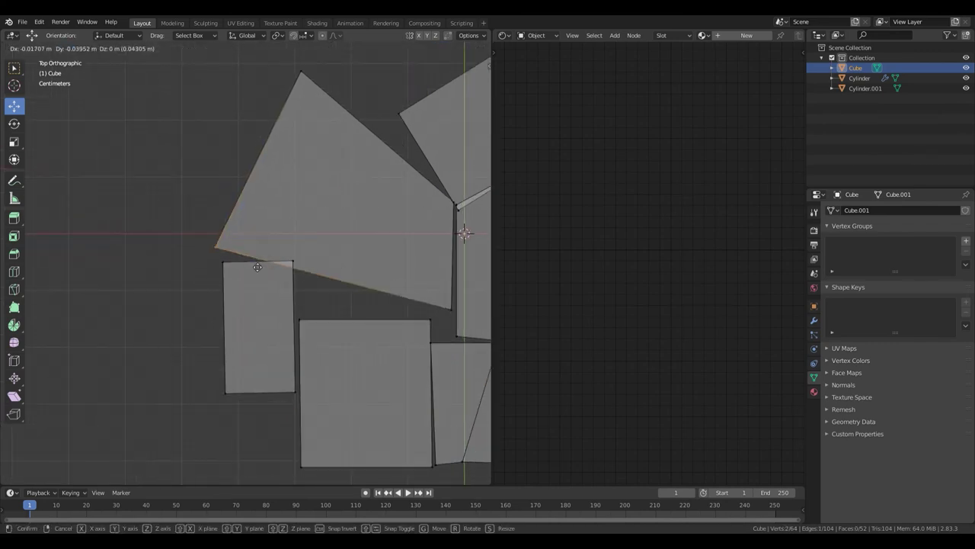
left_click(256, 266)
middle_click_drag(256, 267, 201, 283, "shift")
key("alt+a")
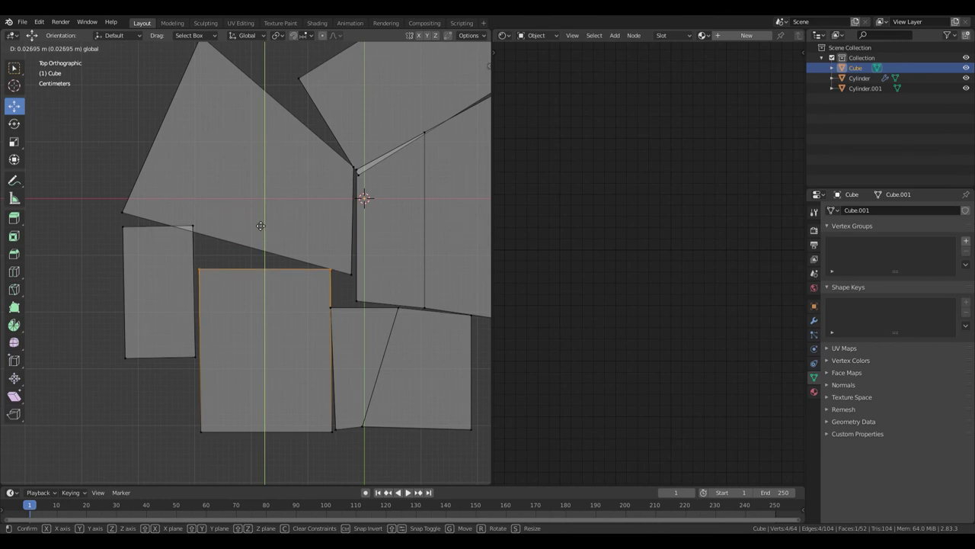
left_click(261, 226)
Move the corner vertex so the neighbouring pieces' edges meet without a gap
key("alt+a")
scroll(295, 297, "up", 2)
key("b")
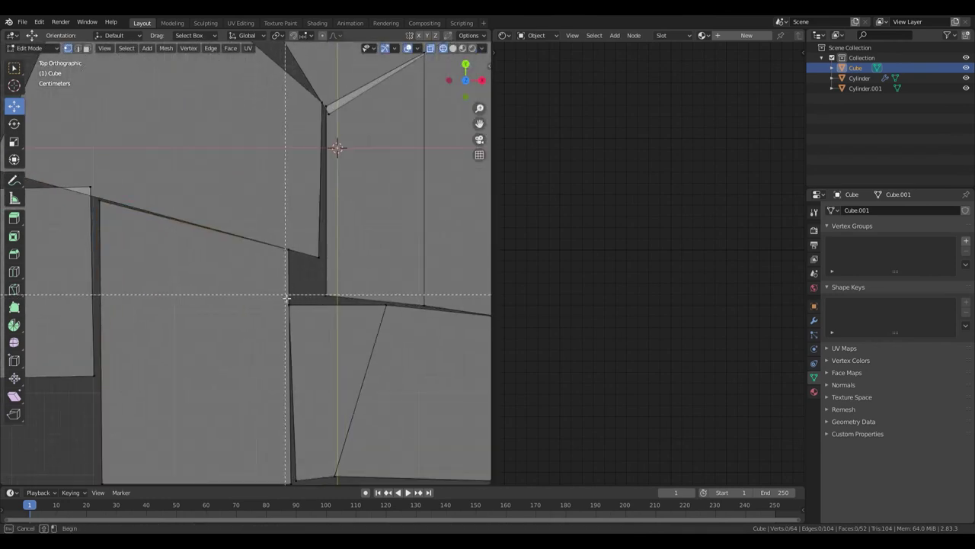
scroll(344, 299, "up", 1)
scroll(335, 300, "up", 1)
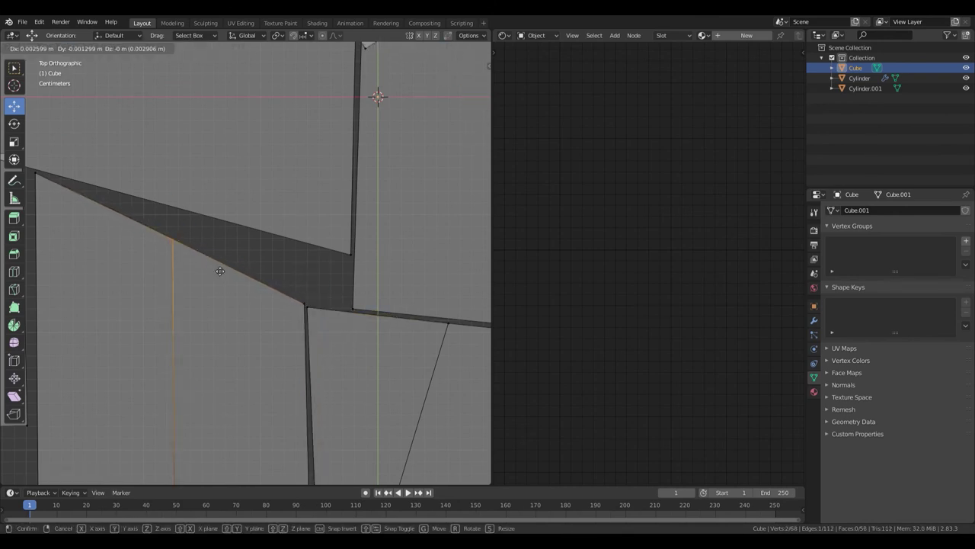
scroll(328, 267, "down", 1)
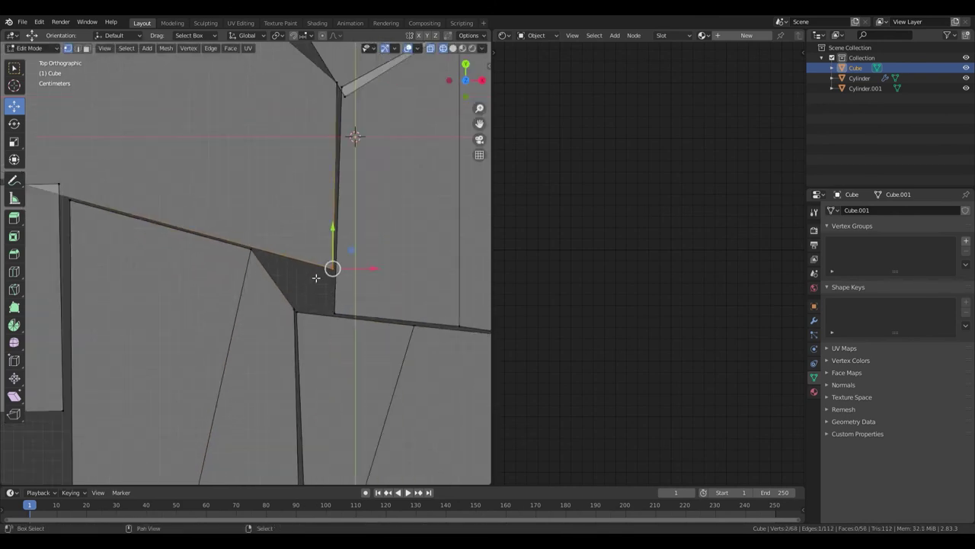
scroll(342, 239, "down", 2)
scroll(333, 166, "up", 3)
key("alt+a")
key("b")
left_click_drag(253, 297, 291, 326)
key("g")
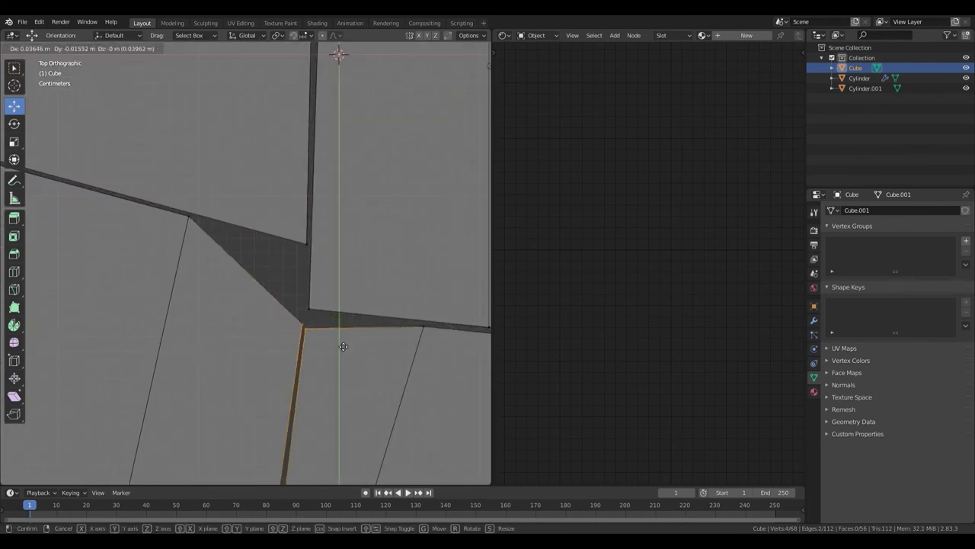
scroll(324, 258, "up", 1)
scroll(320, 263, "down", 2)
scroll(312, 266, "down", 2)
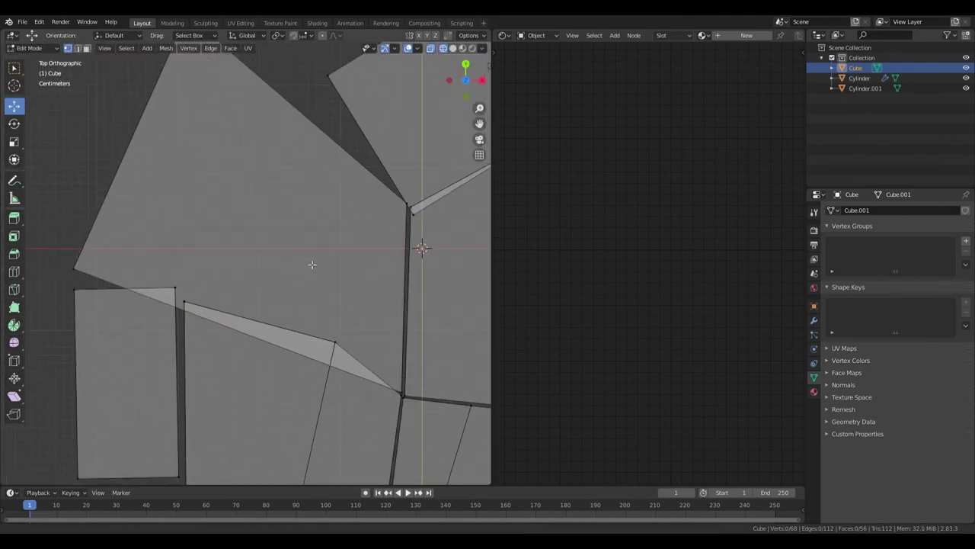
key("g")
left_click(174, 303)
scroll(252, 146, "down", 2)
scroll(355, 141, "down", 2)
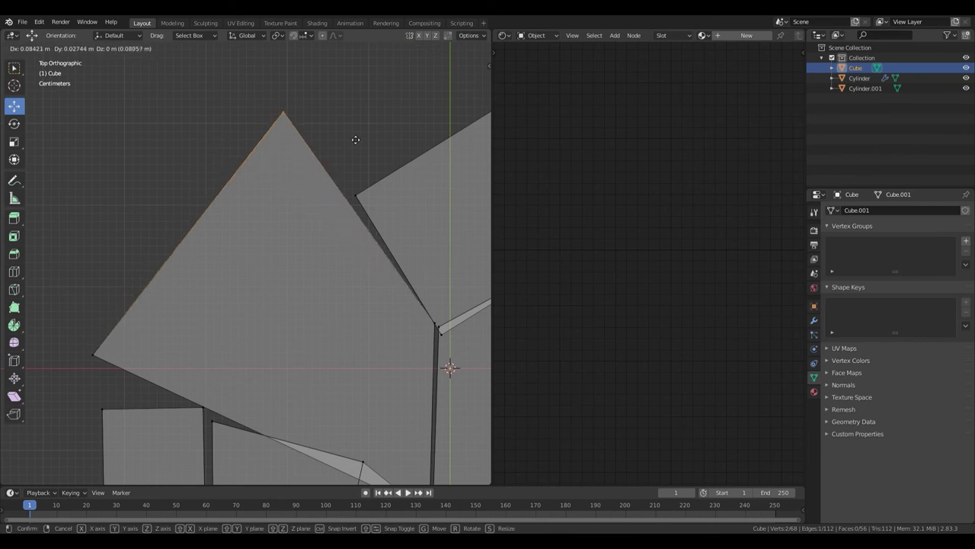
Check the mesh in wireframe, then slide an edge along Y to close the gap
key("Tab")
key("shift+z")
scroll(265, 241, "down", 2)
key("shift+z")
key("Tab")
scroll(304, 320, "down", 1)
scroll(335, 358, "up", 3)
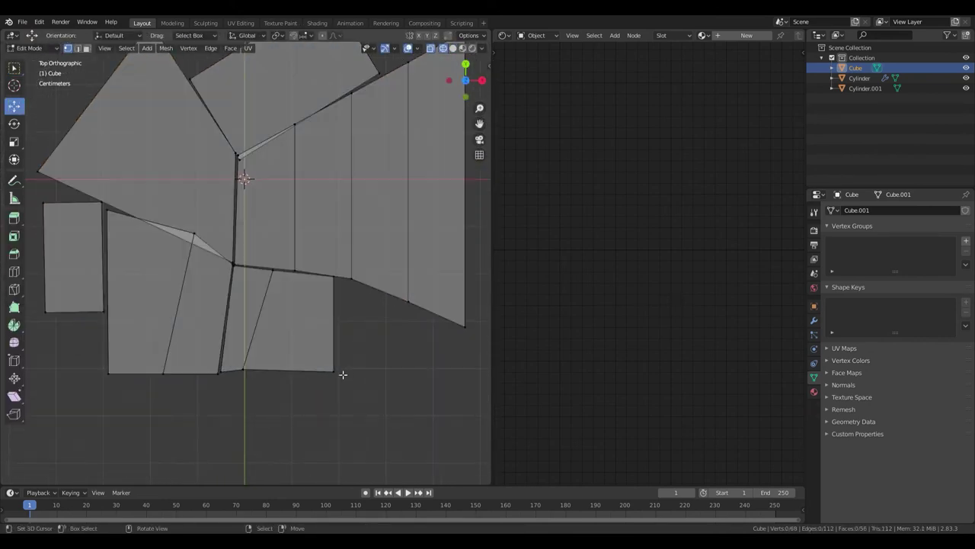
key("y")
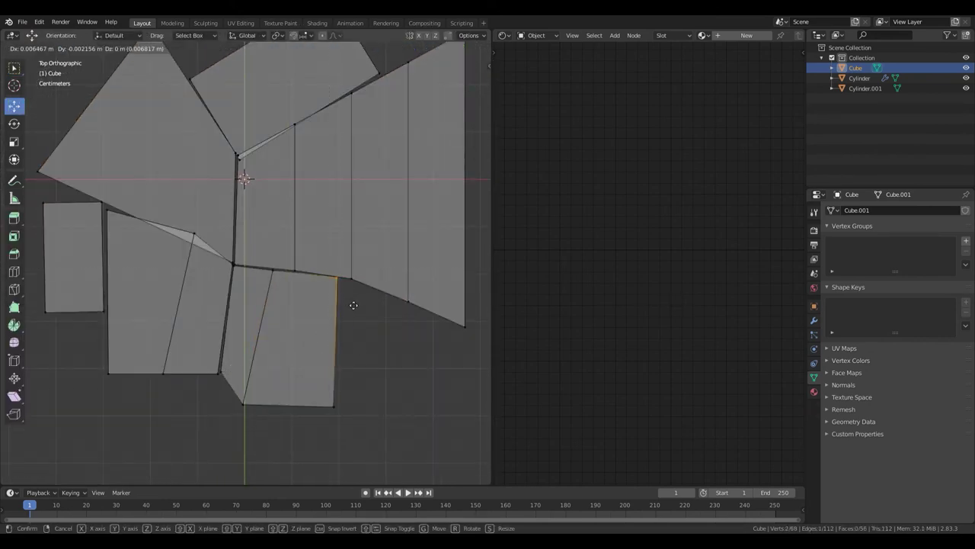
scroll(366, 308, "down", 4)
scroll(343, 293, "up", 8)
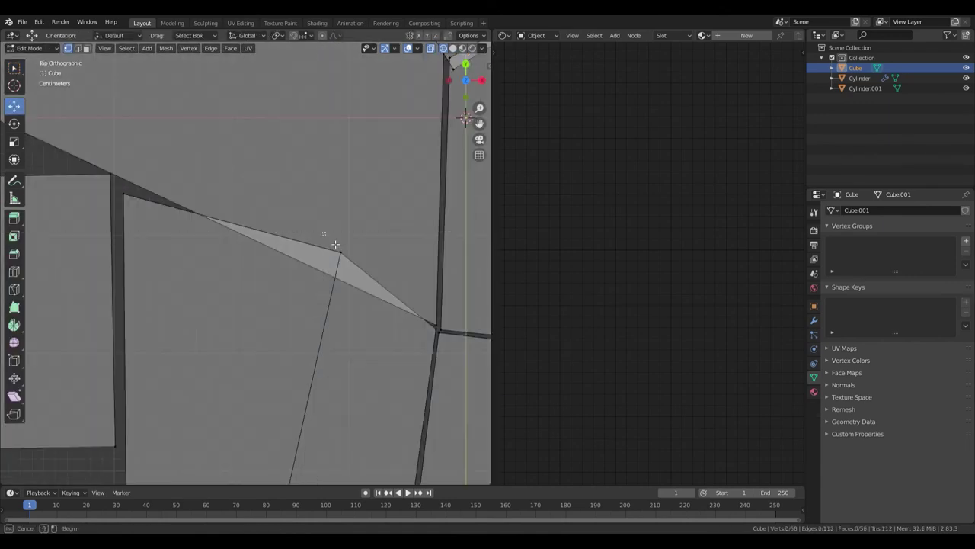
left_click(354, 304)
Nudge the last edge into place and bevel one corner to round it
scroll(305, 282, "down", 2)
key("alt+a")
key("b")
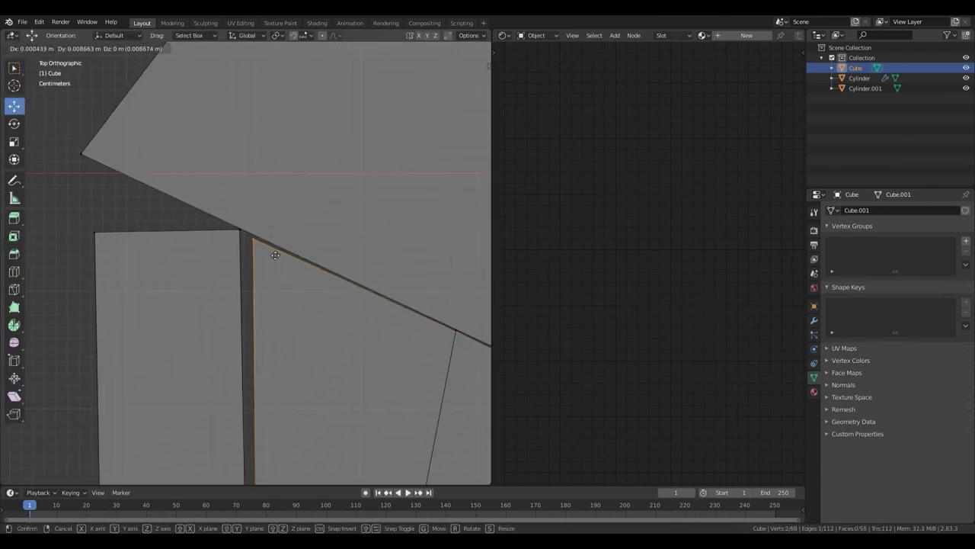
left_click(275, 255)
key("alt+a")
mouse_move(272, 249)
left_mouse_down()
mouse_move(284, 253)
mouse_move(277, 267)
left_mouse_up()
left_click(342, 276)
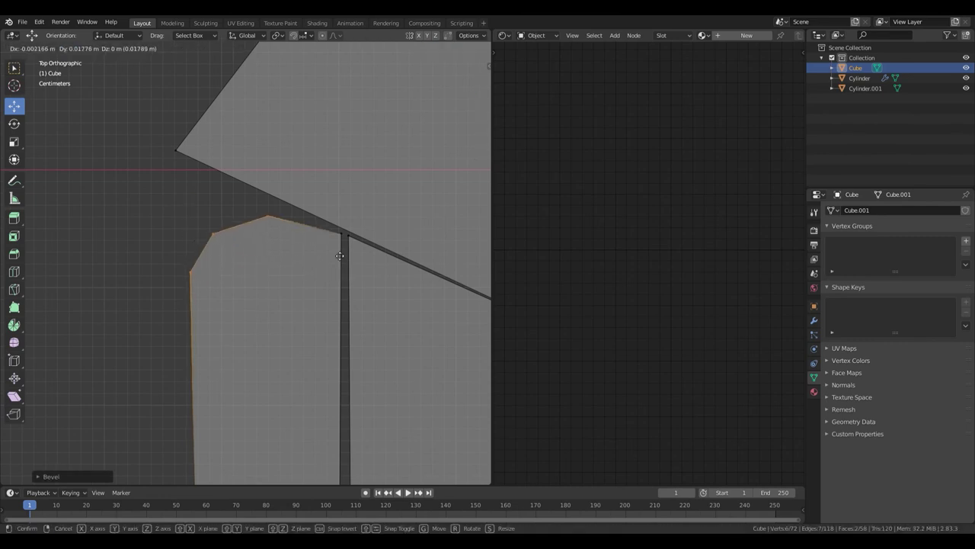
key("Tab")
scroll(331, 270, "down", 5)
mouse_move(331, 270)
middle_mouse_down()
mouse_move(328, 233)
mouse_move(257, 268)
middle_mouse_up()
Reset the cube's location, raise it along Z and stretch it taller along Z
key("KP_1")
key("shift+z")
key("alt+g")
key("g")
key("z")
left_click(300, 258)
key("s")
key("z")
left_click(402, 300)
Give the cube pieces a level-2 subdivision (Ctrl+2) and smooth shading
key("Tab")
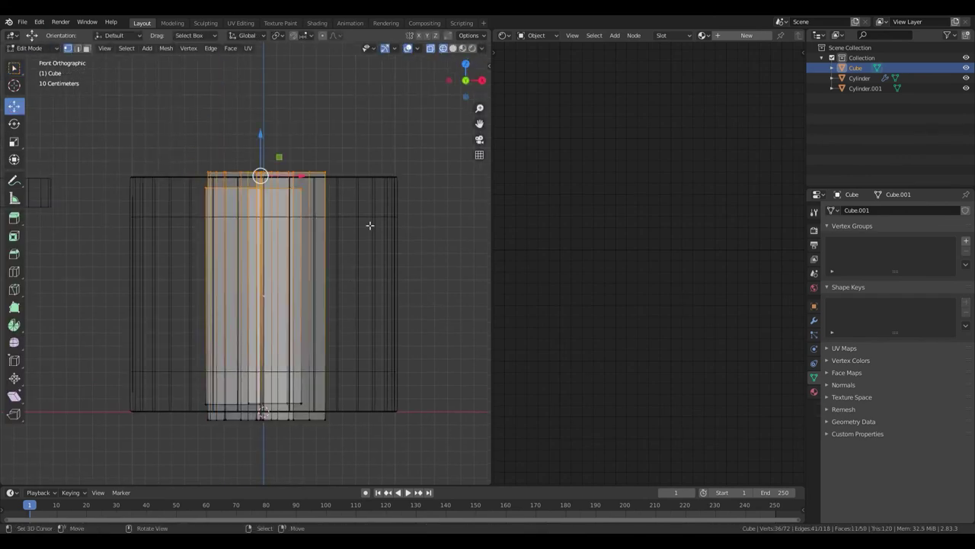
key("Tab")
key("shift+z")
mouse_move(369, 226)
middle_mouse_down()
mouse_move(436, 402)
mouse_move(302, 249)
middle_mouse_up()
left_click(305, 250)
key("ctrl+2")
key("F3")
key("Return")
Add a 2-segment Bevel modifier above Subdivision Surface and widen the bevel
left_click(814, 320)
left_click(897, 209)
left_click(784, 243)
left_click(832, 226)
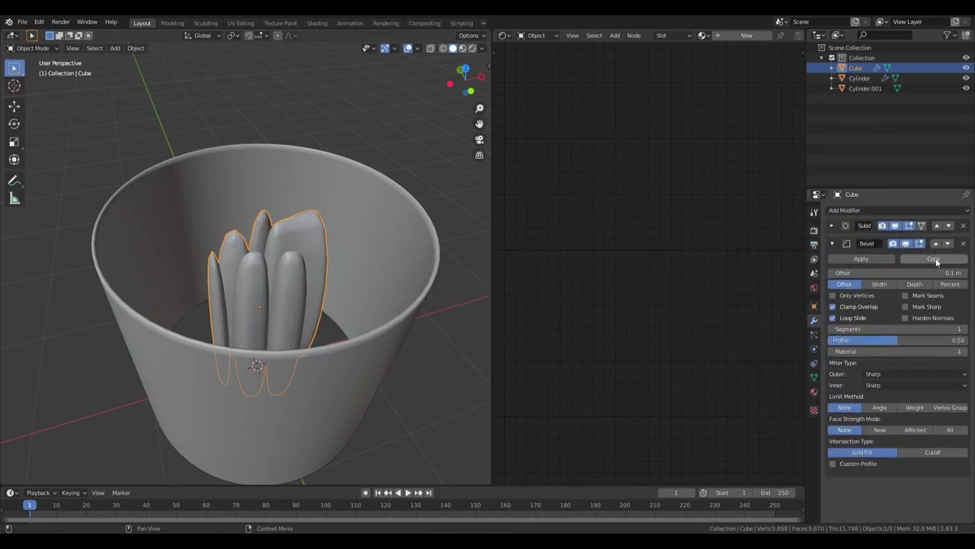
left_click(935, 243)
scroll(371, 248, "down", 3)
scroll(352, 253, "up", 5)
scroll(863, 309, "up", 1, "ctrl")
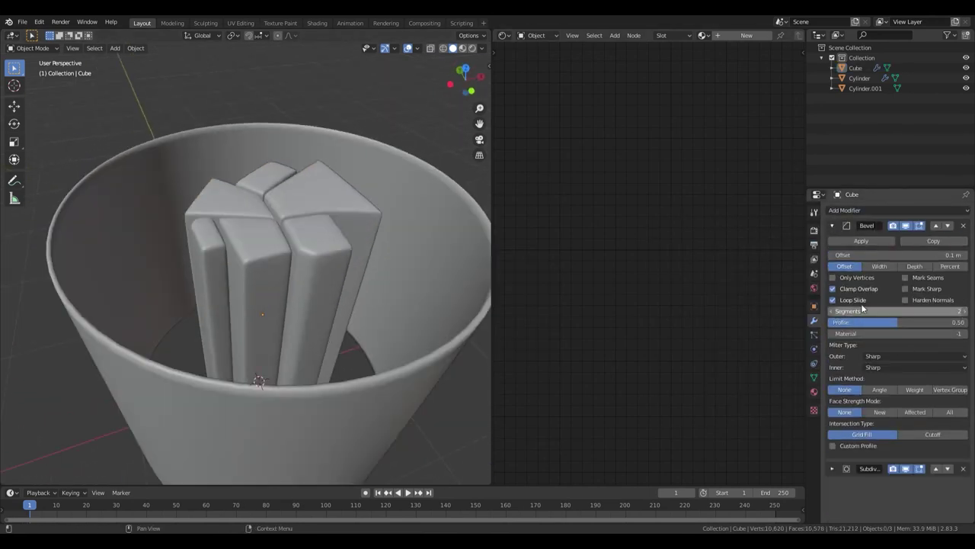
left_click_drag(899, 254, 914, 255)
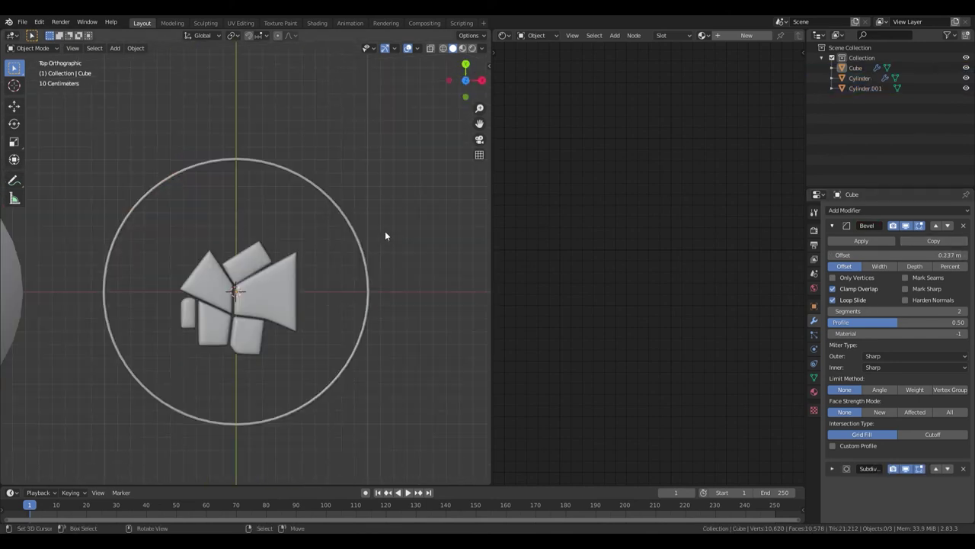
Move Cylinder.001 along X so it sits over the Cube pieces
key("g")
key("x")
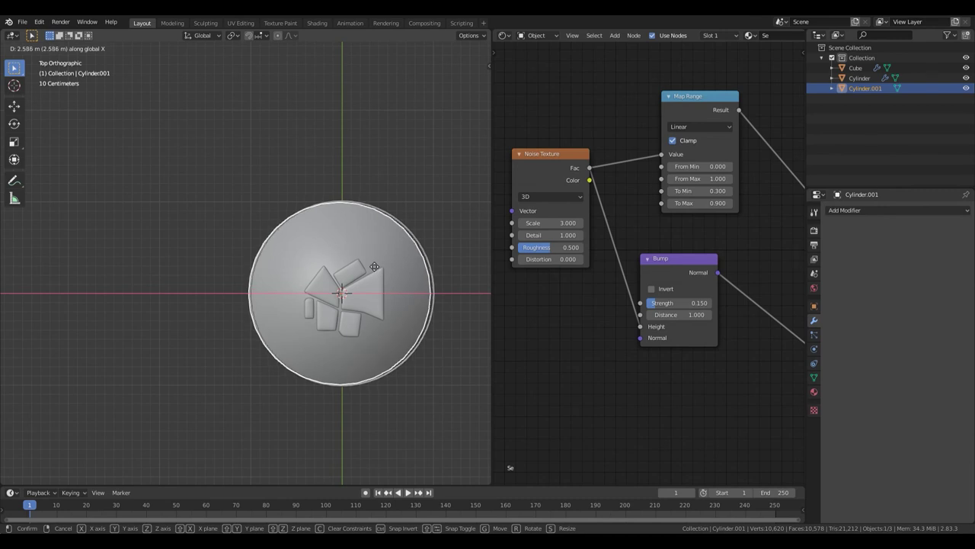
left_click(374, 265)
middle_click_drag(374, 266, 422, 259)
key("KP_1")
key("shift+z")
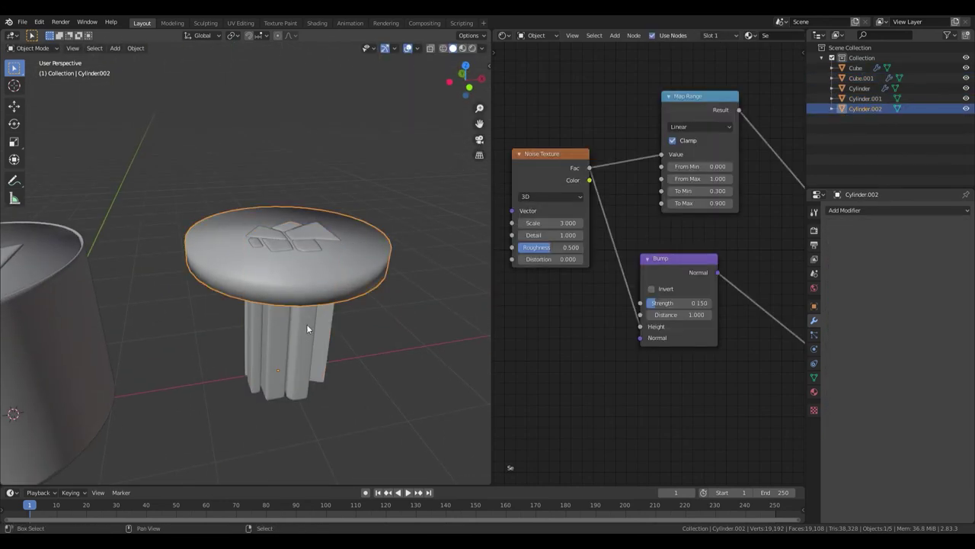
Cut the cutter cube out of Cylinder.002 with a Bool Tool Difference and apply it
left_click(293, 238, "shift")
left_click(368, 231)
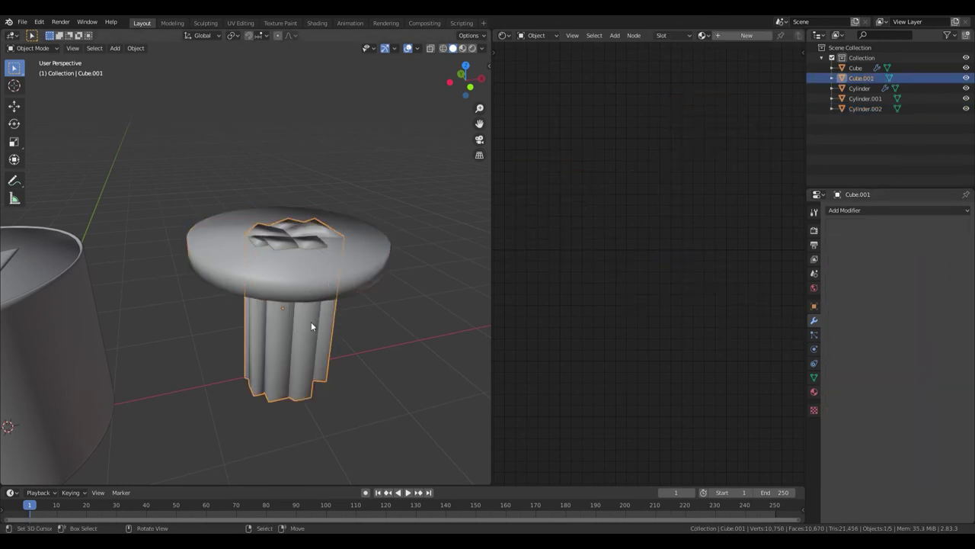
key("n")
left_click(484, 134)
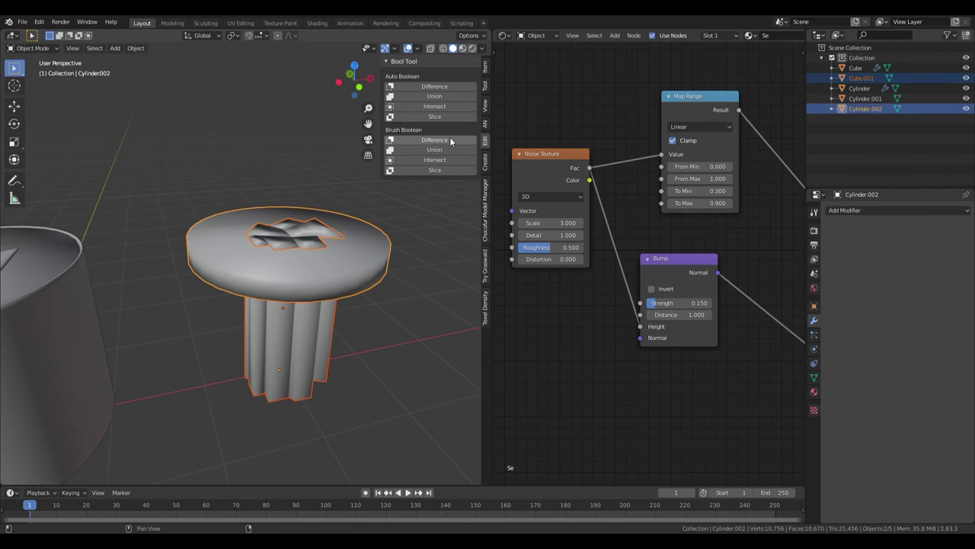
left_click(451, 134)
middle_click_drag(358, 229, 341, 294)
left_click(861, 242)
Delete the leftover cutter cube and enable Auto Smooth in the disc's Normals settings
middle_click_drag(336, 252, 326, 233)
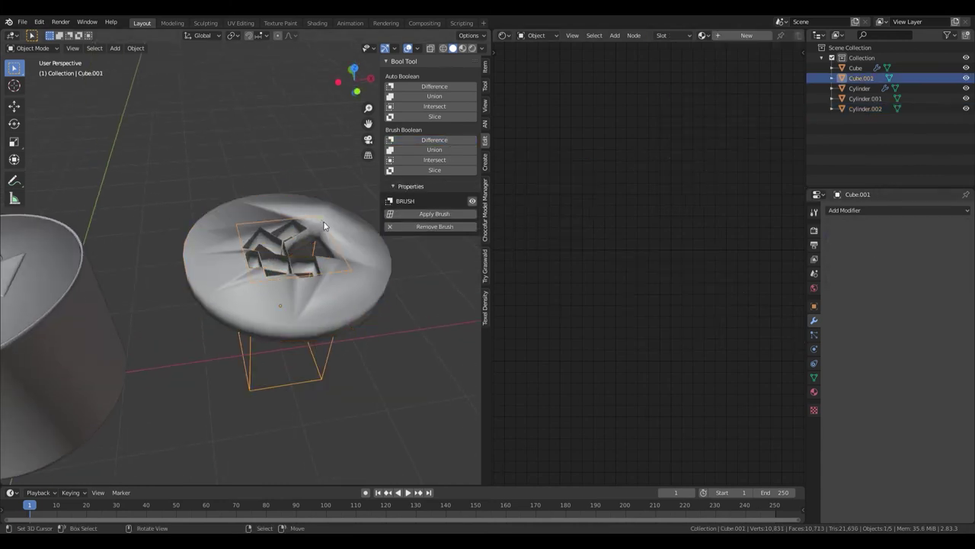
left_click(434, 240)
left_click(814, 377)
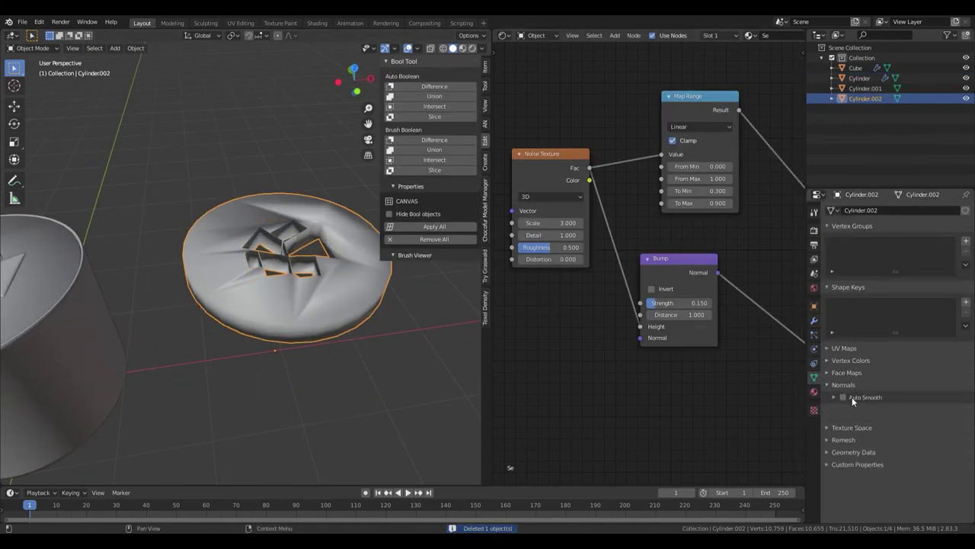
left_click(851, 398)
key("KP_7")
Snap the two gap vertices onto the peak point and merge them
scroll(300, 278, "up", 3)
key("Tab")
scroll(278, 276, "up", 2)
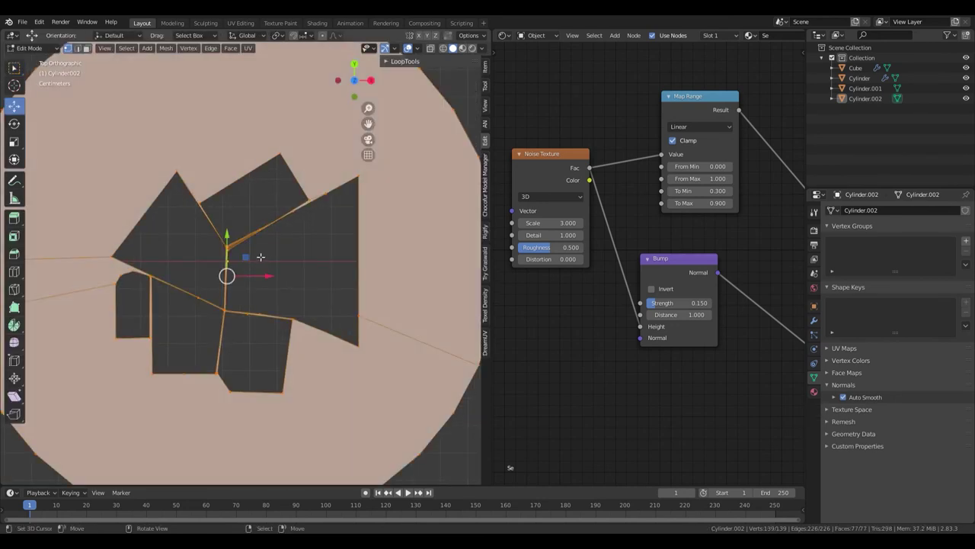
scroll(262, 257, "up", 2)
scroll(309, 264, "up", 2)
scroll(308, 264, "down", 5)
scroll(291, 288, "up", 2)
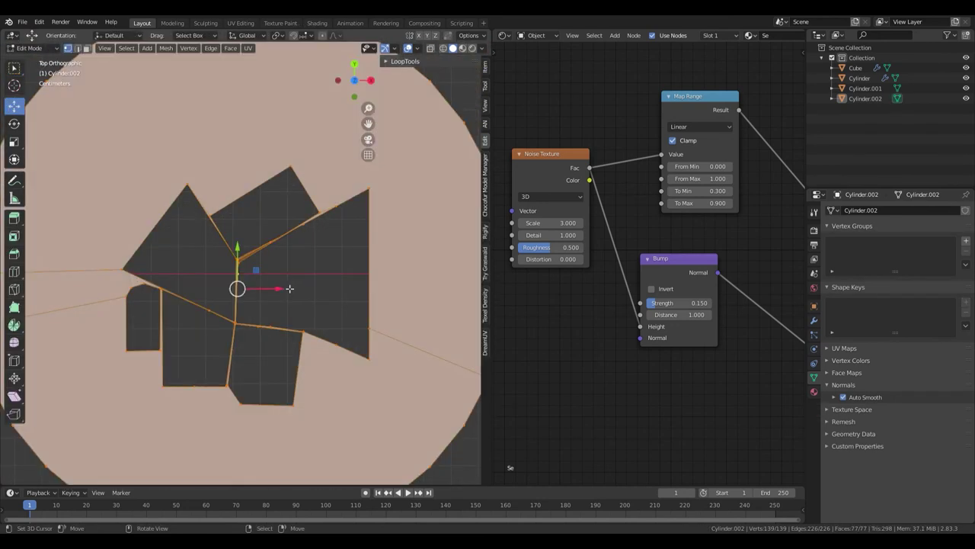
scroll(292, 289, "up", 2)
scroll(311, 267, "up", 3)
left_click_drag(316, 244, 355, 275)
key("g")
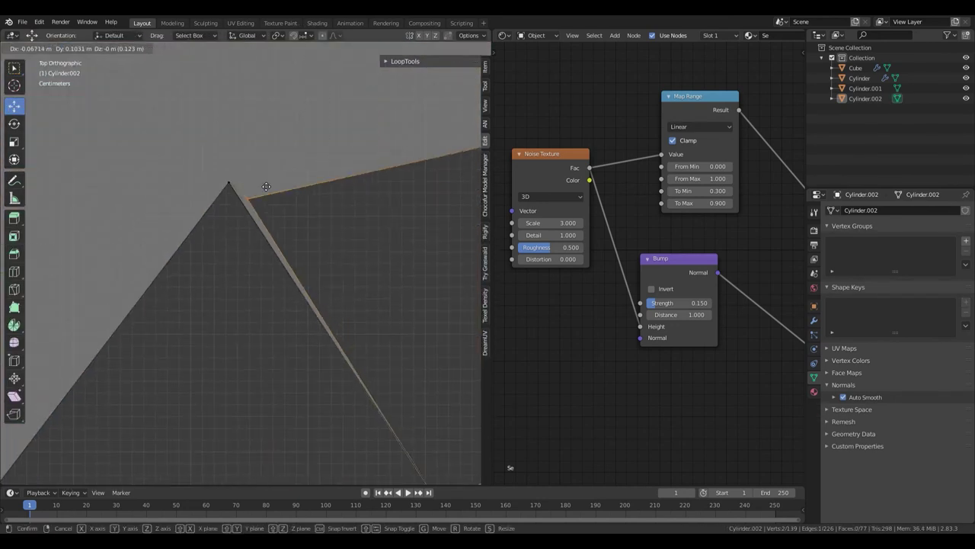
left_click(266, 212)
key("m")
left_click(363, 207)
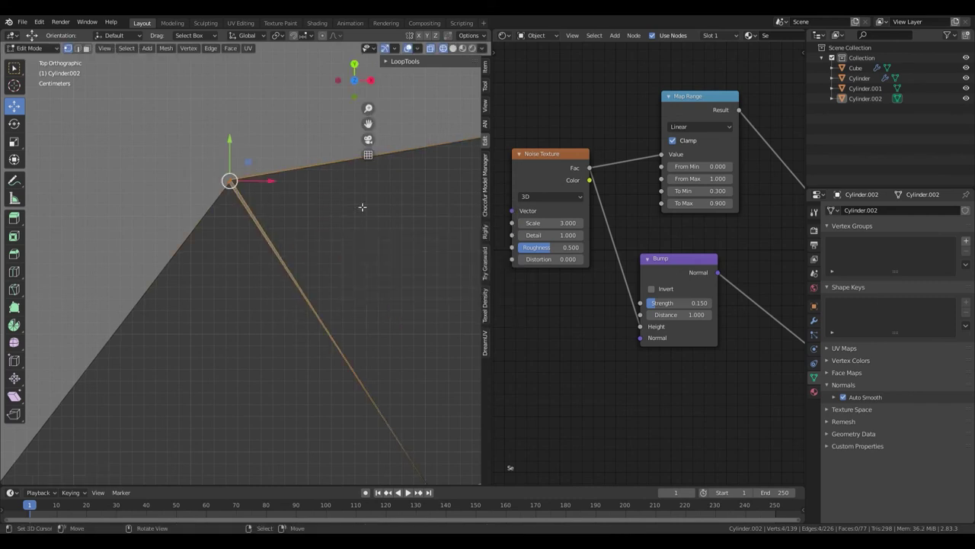
scroll(362, 207, "down", 3)
scroll(290, 217, "down", 3)
left_click(222, 227)
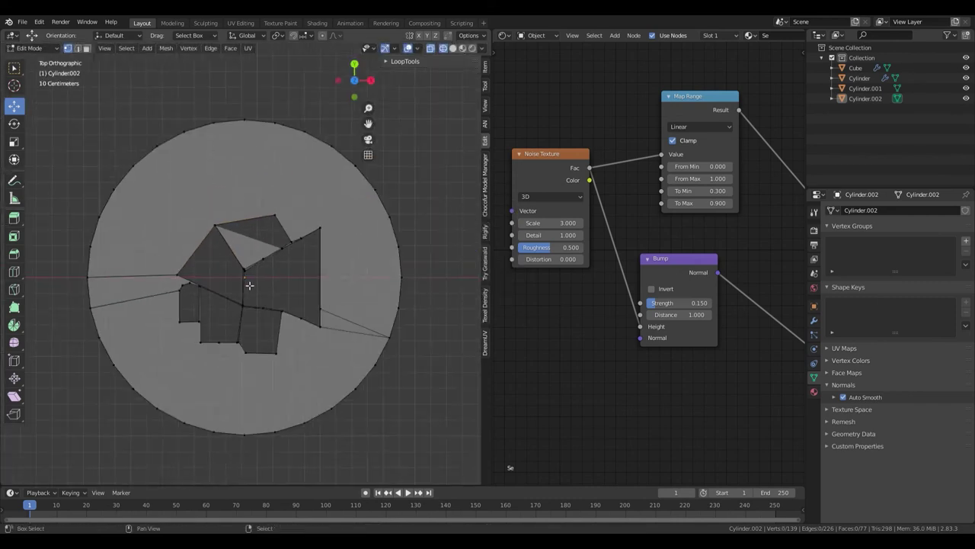
scroll(265, 305, "up", 5)
Knife-cut new edges across the faces around the cut-out, then return to Object Mode
left_click(247, 327)
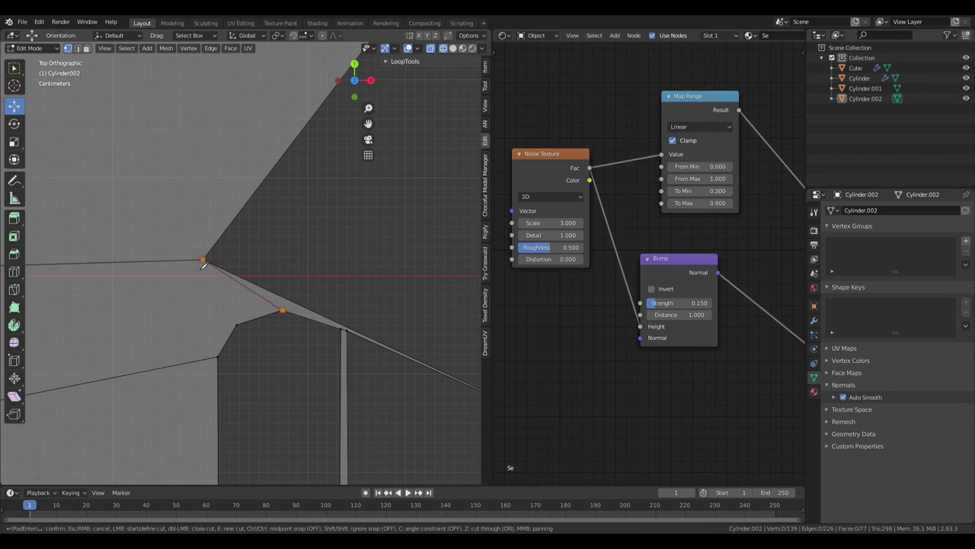
middle_click_drag(269, 273, 221, 253, "shift")
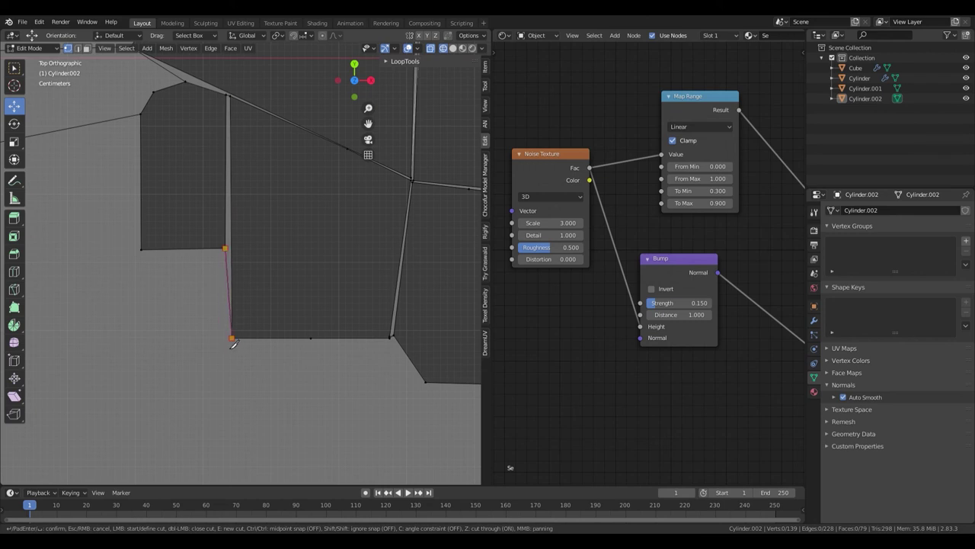
key("Return")
mouse_move(232, 343)
middle_mouse_down("shift")
mouse_move(349, 270)
mouse_move(271, 221)
middle_mouse_up("shift")
key("b")
left_click(326, 249)
key("Tab")
middle_click_drag(327, 249, 282, 261)
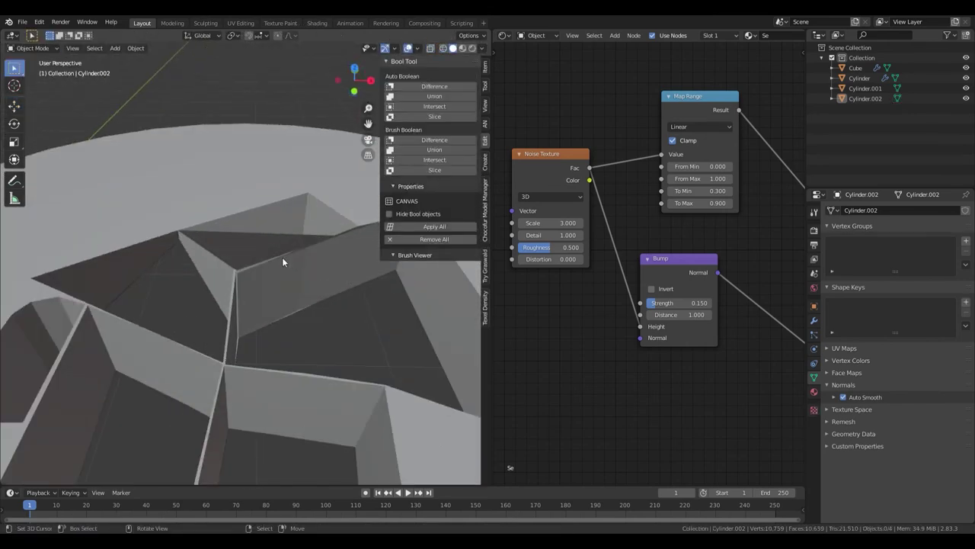
Nudge Cylinder.001 slightly and return to the top view
key("Tab")
key("Tab")
scroll(284, 252, "down", 5)
key("KP_7")
middle_click_drag(275, 378, 152, 320)
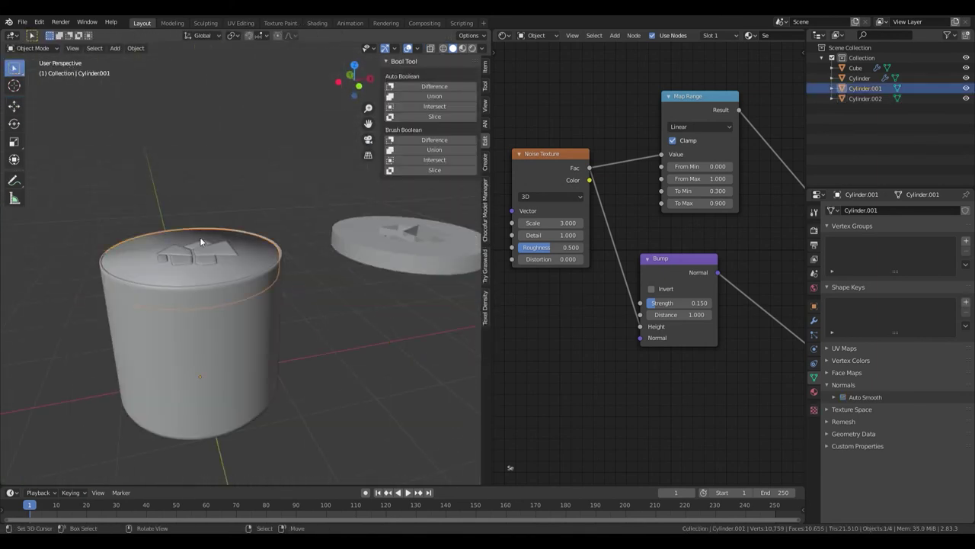
left_click(58, 282)
middle_click_drag(58, 281, 175, 270)
key("KP_7")
Add a smooth-shaded UV Sphere with 8 rings, rotated and flattened along Z
key("shift+a")
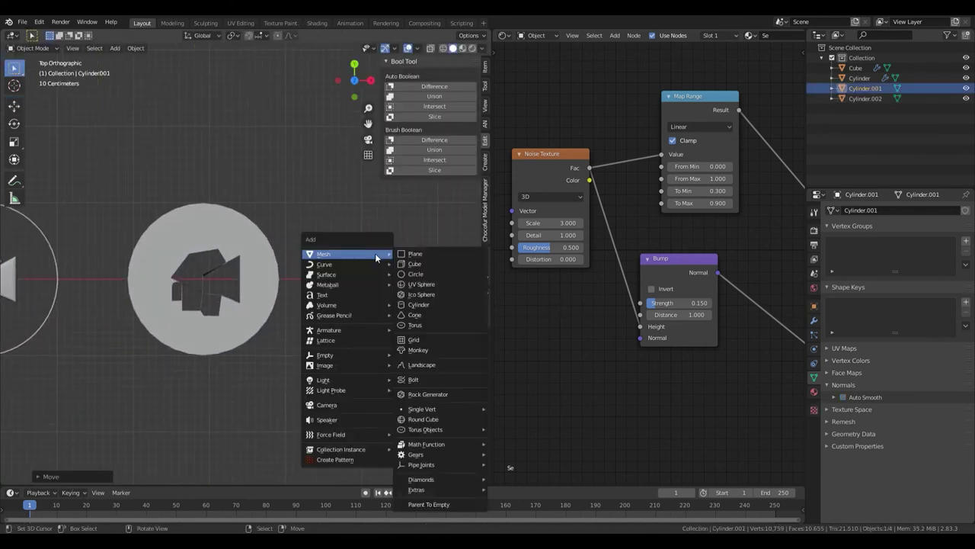
left_click(437, 288)
middle_click_drag(411, 278, 372, 282, "shift")
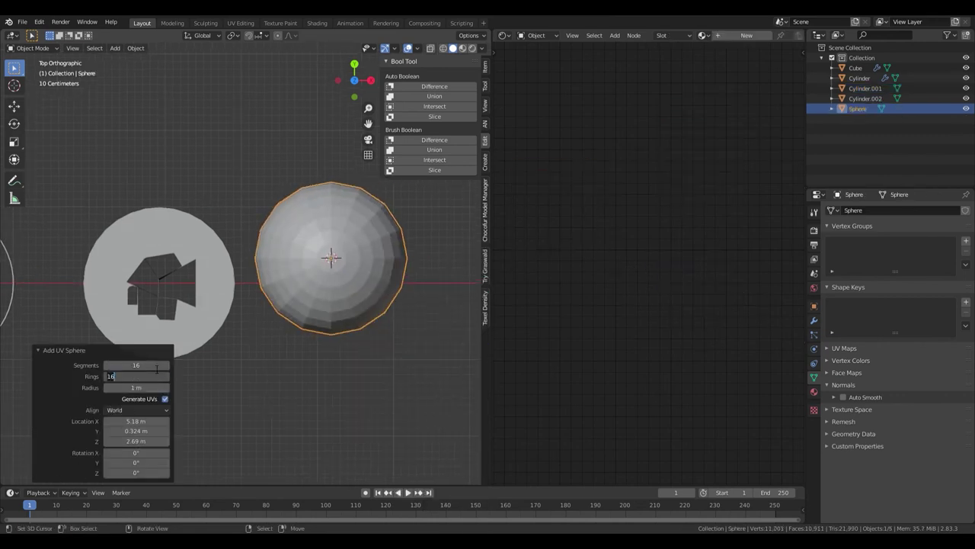
key("Return")
middle_click_drag(447, 310, 408, 313, "shift")
right_click(409, 313)
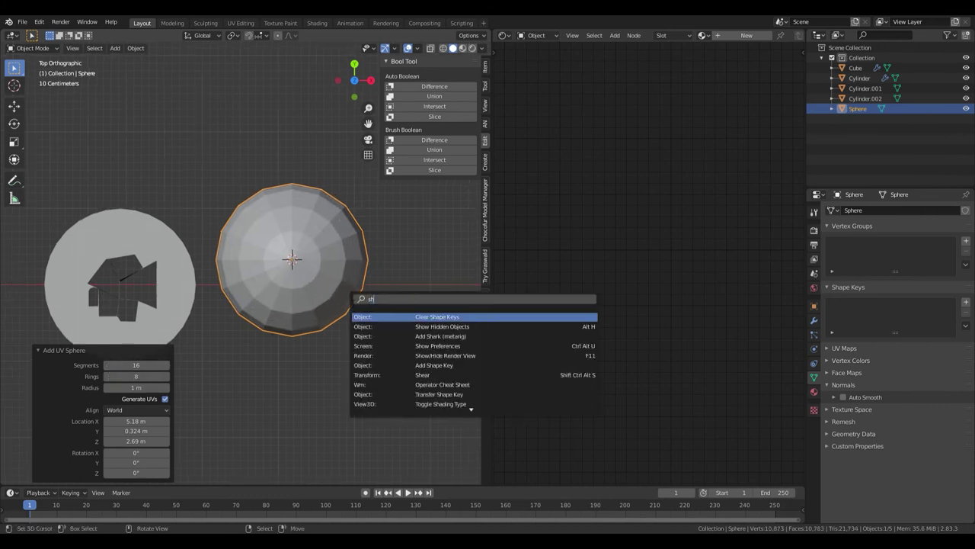
left_click(408, 312)
key("Return")
key("s")
key("z")
left_click(338, 272)
Give the disc Cylinder.002 a Hair particle system of 1000 strands
mouse_move(337, 272)
middle_mouse_down()
mouse_move(374, 272)
mouse_move(342, 288)
mouse_move(330, 248)
middle_mouse_up()
scroll(331, 249, "up", 3)
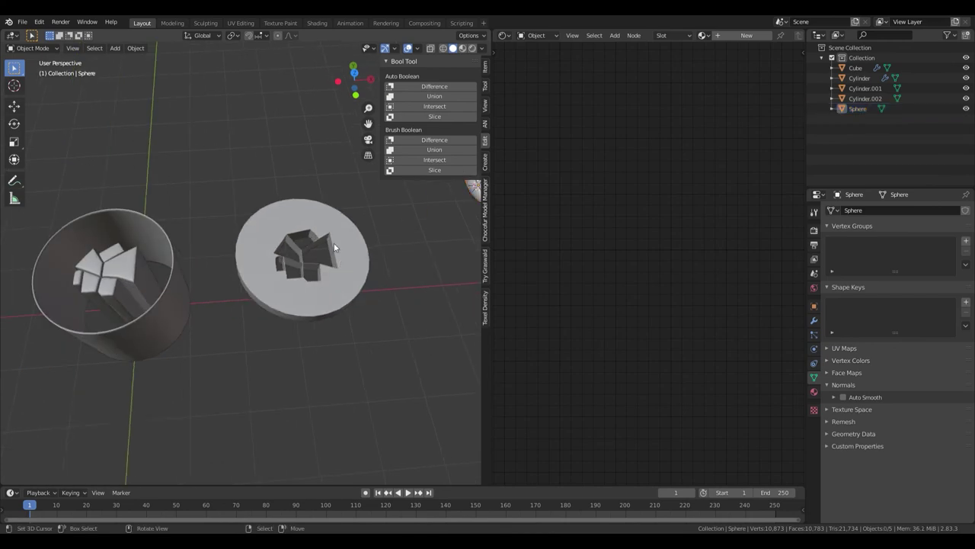
left_click(333, 242)
left_click(965, 210)
left_click(934, 266)
mouse_move(331, 311)
middle_mouse_down()
mouse_move(316, 231)
mouse_move(297, 259)
middle_mouse_up()
left_click(859, 460)
Render the particles as Object instances of the sphere, renamed Rice
scroll(936, 456, "down", 2)
scroll(884, 366, "up", 2)
left_click(842, 383)
left_click(945, 432)
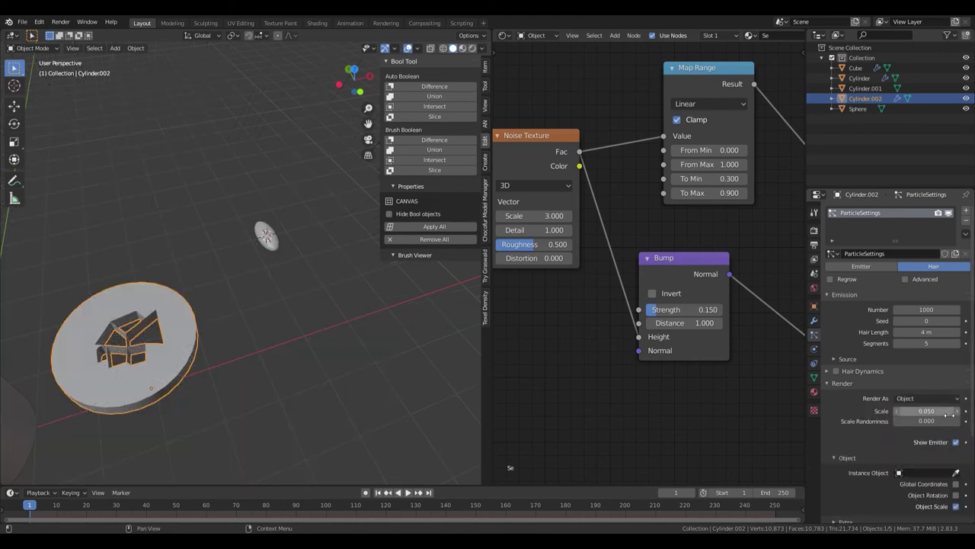
left_click(266, 236)
left_click(858, 108)
left_click(814, 306)
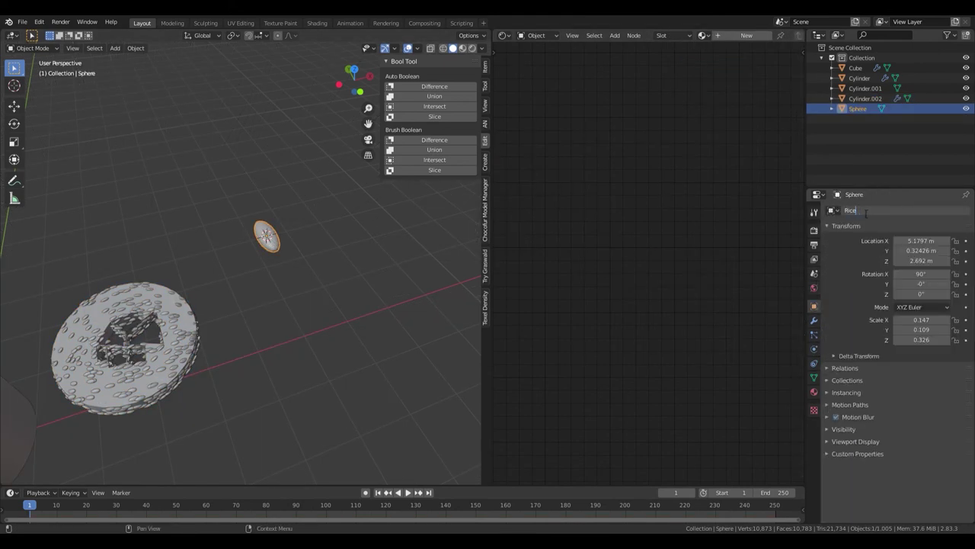
Scale the rice grains to 0.139, align rotation to Normal with randomize 1, and switch to Emitter
left_click(813, 333)
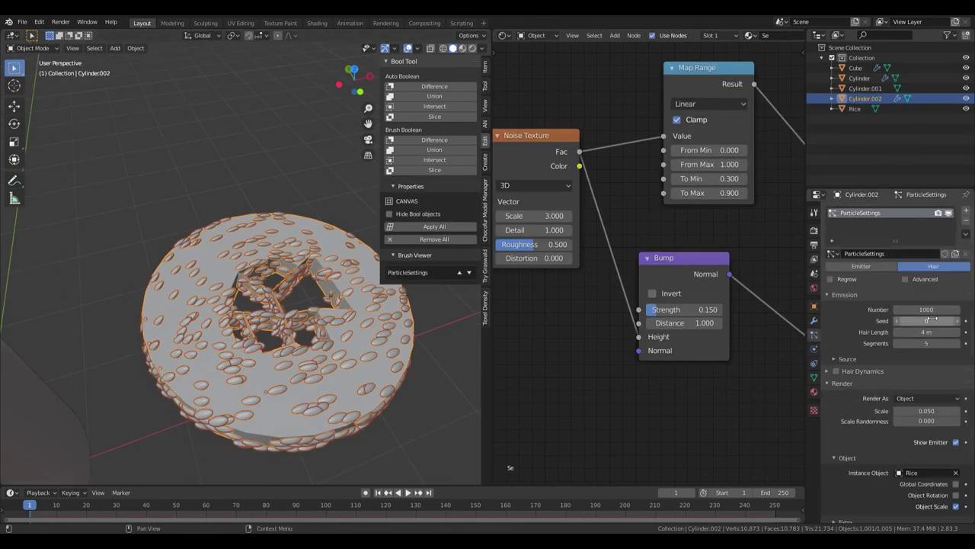
scroll(931, 402, "down", 1)
left_click_drag(930, 391, 948, 391)
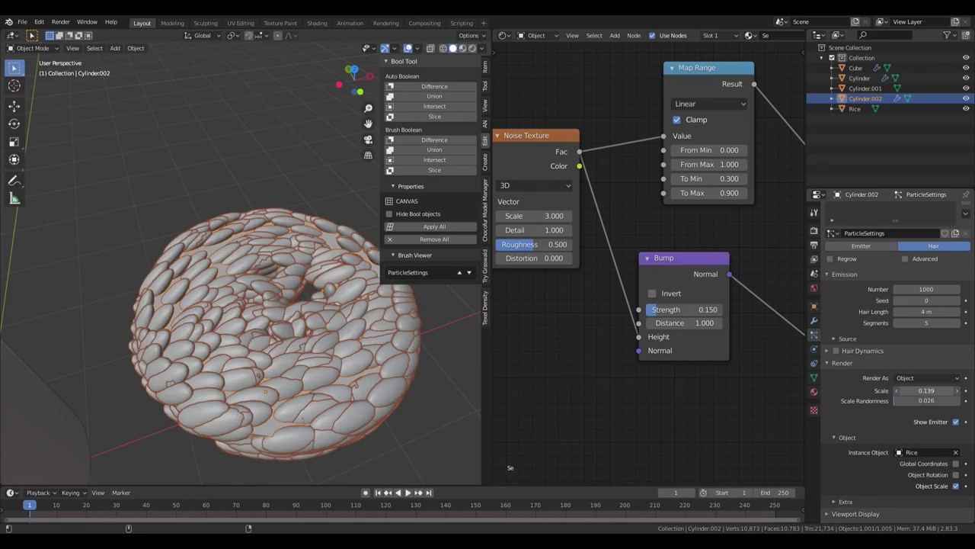
left_click(842, 362)
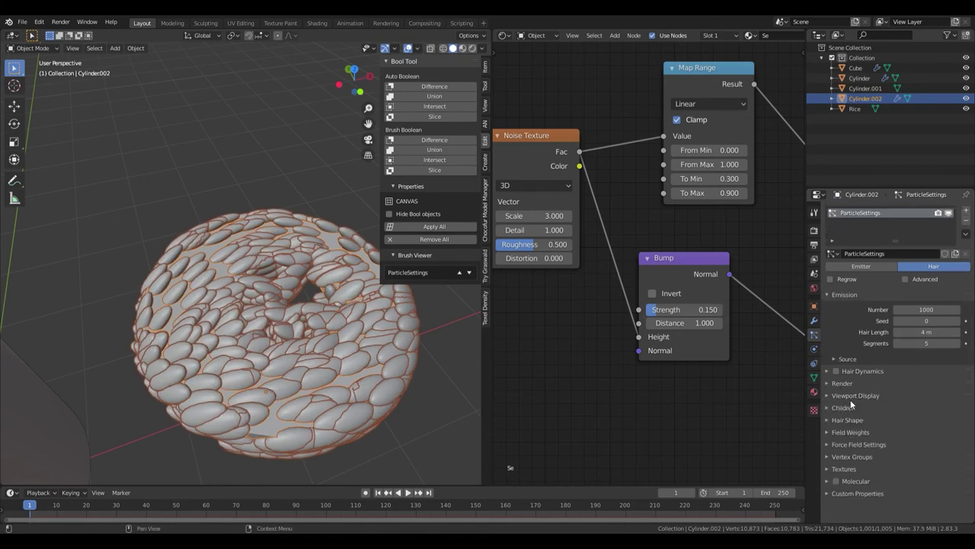
left_click(843, 396)
left_click(921, 409)
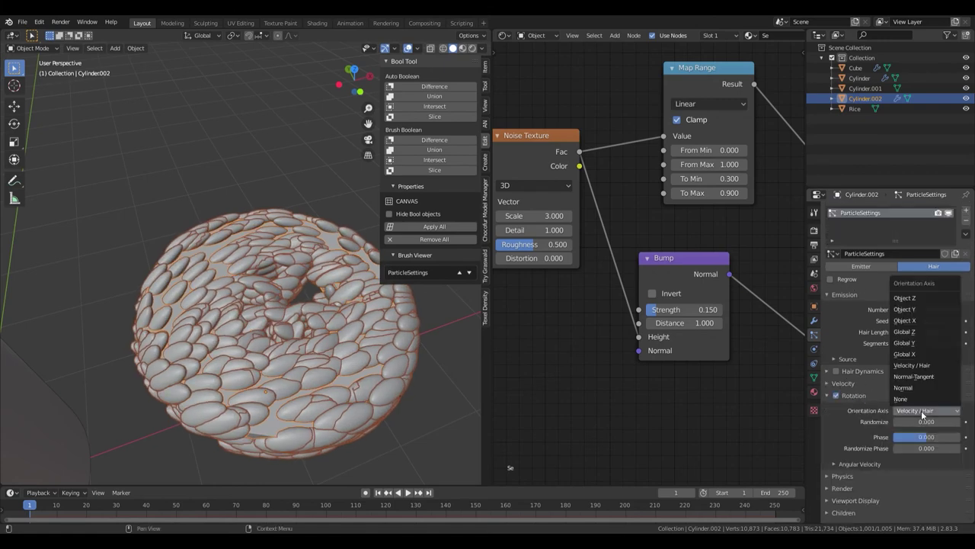
left_click(916, 386)
mouse_move(914, 422)
left_mouse_down()
mouse_move(956, 421)
mouse_move(899, 437)
left_mouse_up()
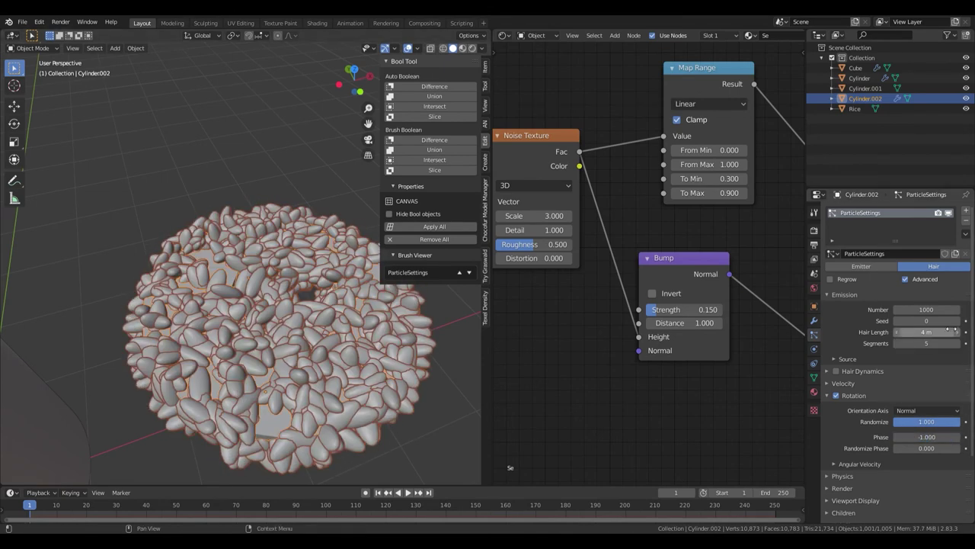
left_click(862, 267)
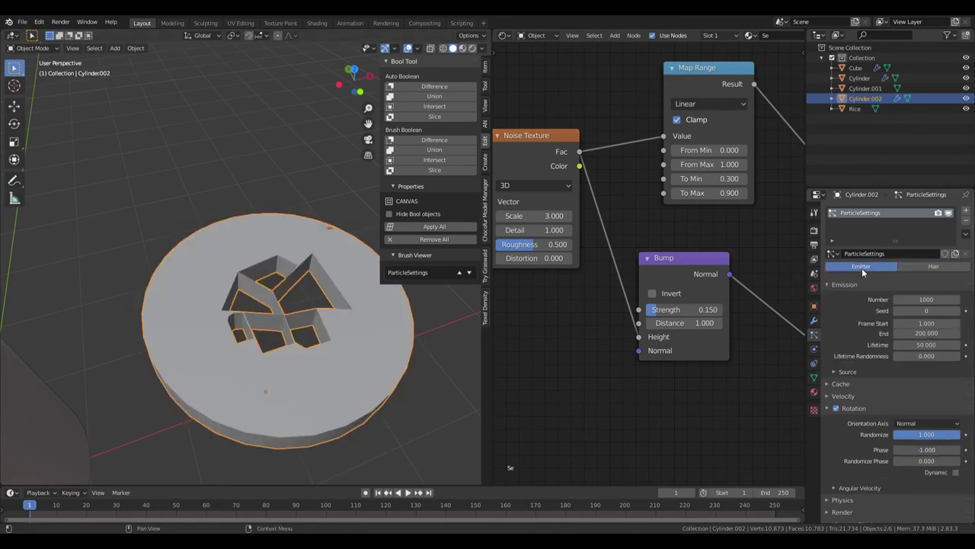
Switch the particles back to Hair and move the rice disc over to the bowl
middle_click_drag(335, 286, 352, 284)
left_click(934, 265)
key("KP_7")
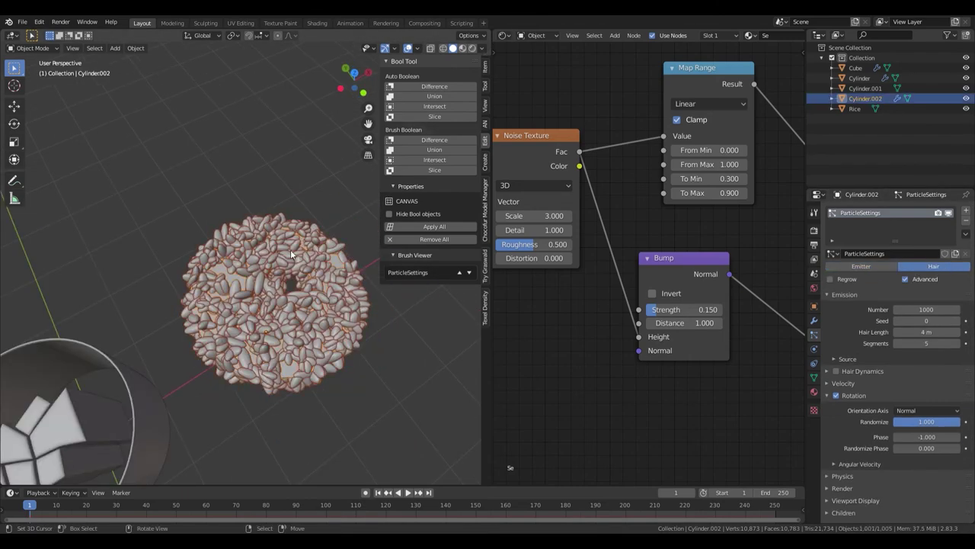
key("g")
left_click(76, 251)
key("KP_Decimal")
key("s")
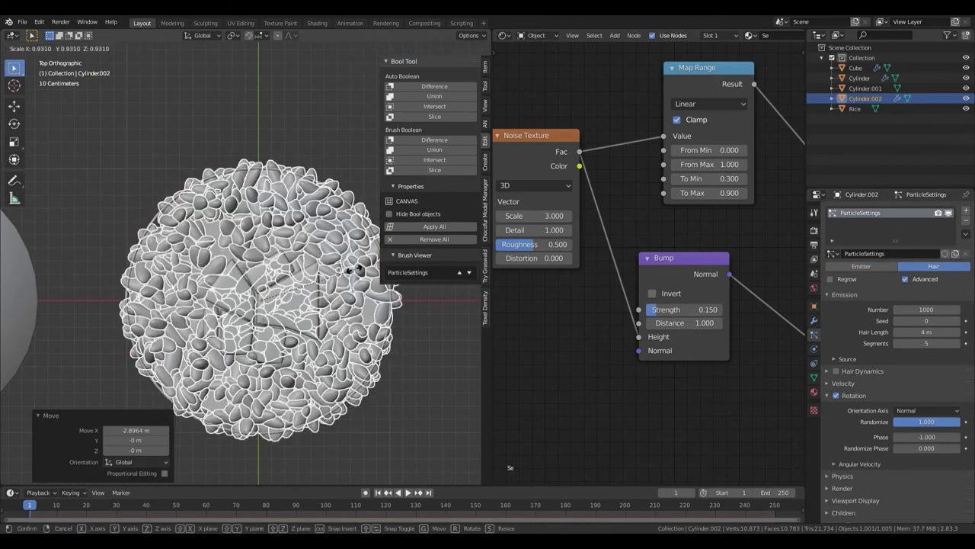
key("Escape")
Lower the rice disc into the bowl and nudge it slightly front-to-back
middle_click_drag(349, 270, 365, 320)
key("g")
key("z")
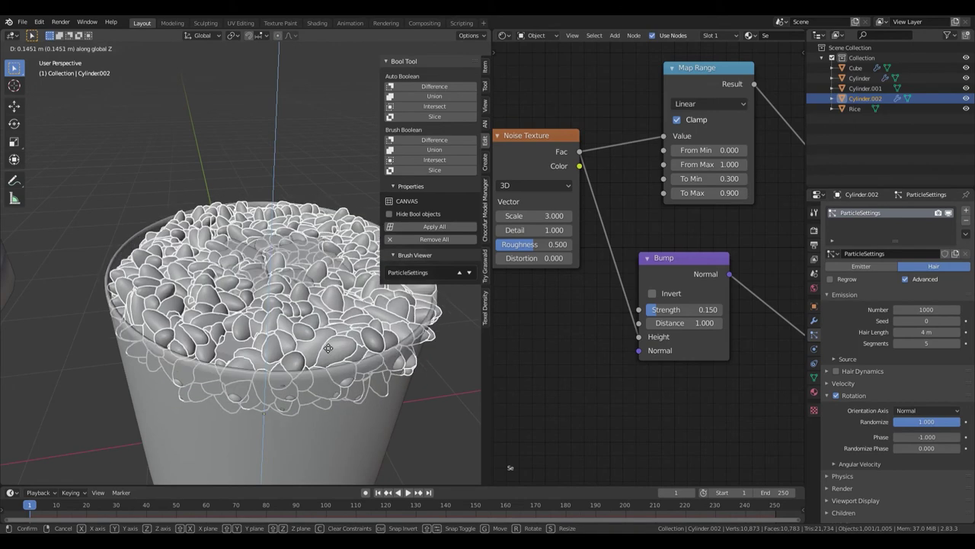
left_click(379, 348)
key("g")
key("x")
key("y")
left_click(380, 348)
middle_click_drag(379, 348, 2, 145)
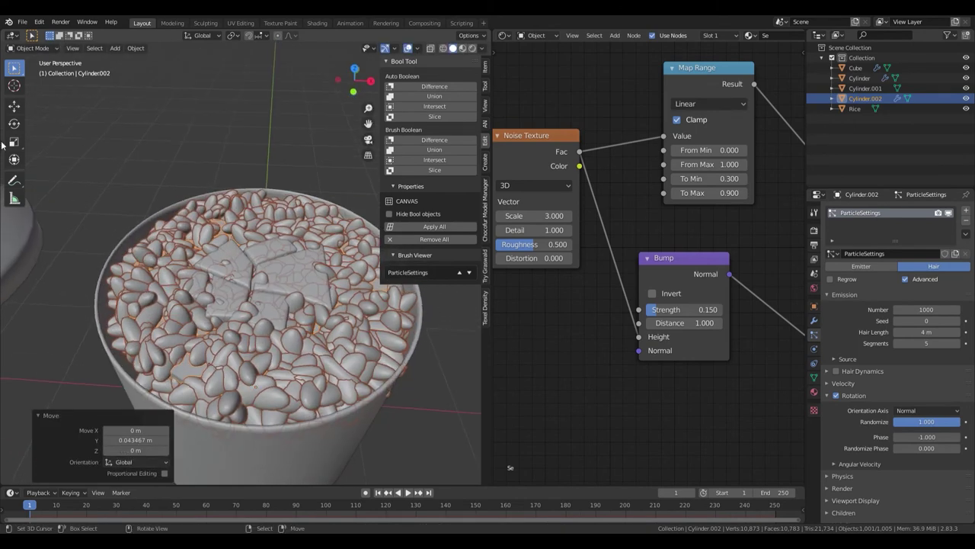
key("ctrl+z")
key("ctrl+z")
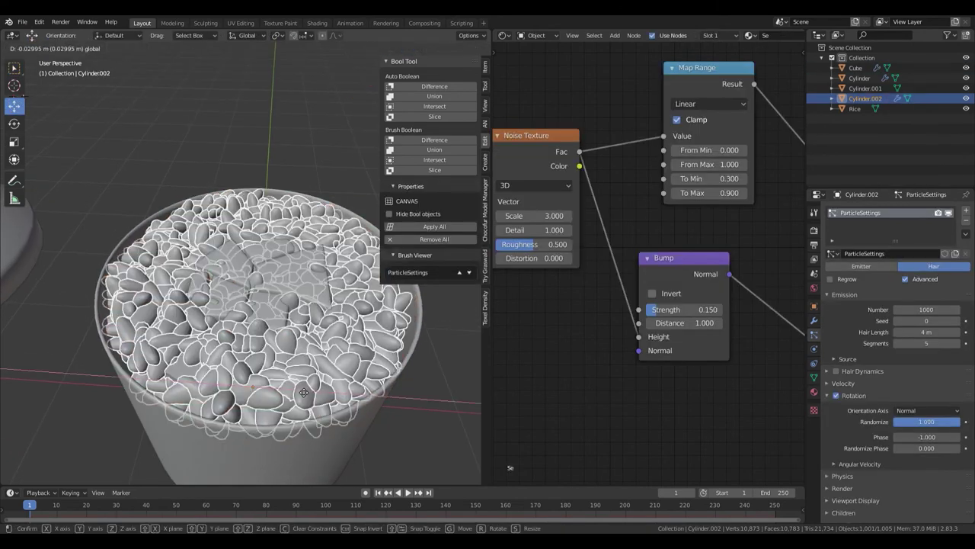
Lift the Cube piece above the rice and preview the bowl in Rendered shading
left_click(287, 279)
key("KP_Decimal")
key("g")
key("z")
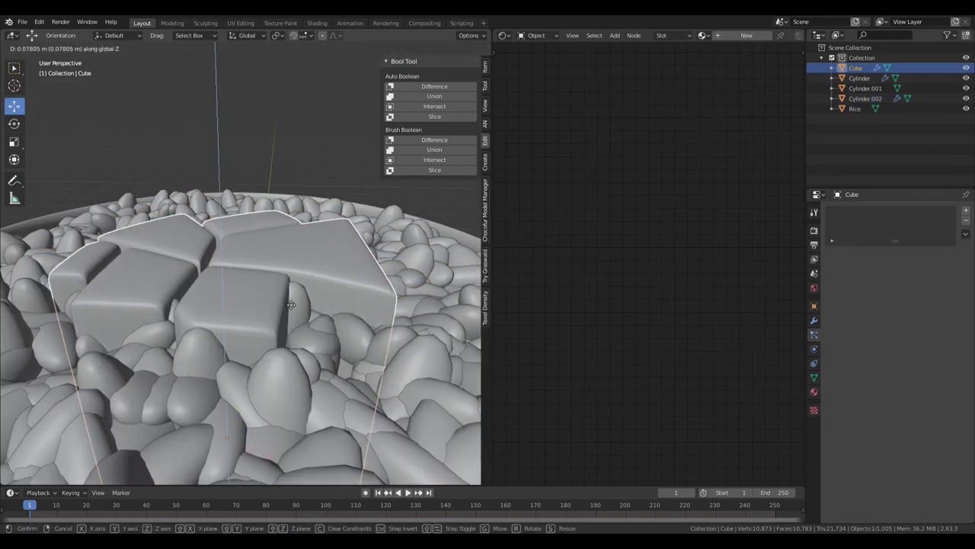
left_click(284, 287)
scroll(284, 287, "down", 5)
key("shift+z")
mouse_move(323, 303)
middle_mouse_down()
mouse_move(388, 302)
mouse_move(302, 278)
mouse_move(282, 244)
mouse_move(297, 213)
middle_mouse_up()
left_click(303, 284)
key("KP_Decimal")
key("KP_7")
scroll(360, 302, "up", 2)
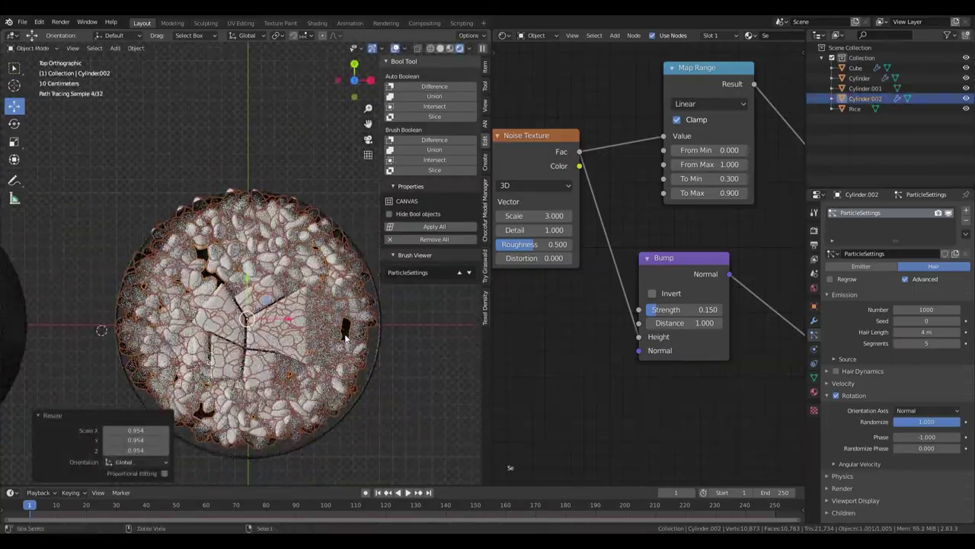
Set the particle End frame to 1 so all rice grains emit at once
middle_click_drag(360, 302, 370, 267)
key("z")
key("z")
middle_click_drag(367, 371, 290, 328)
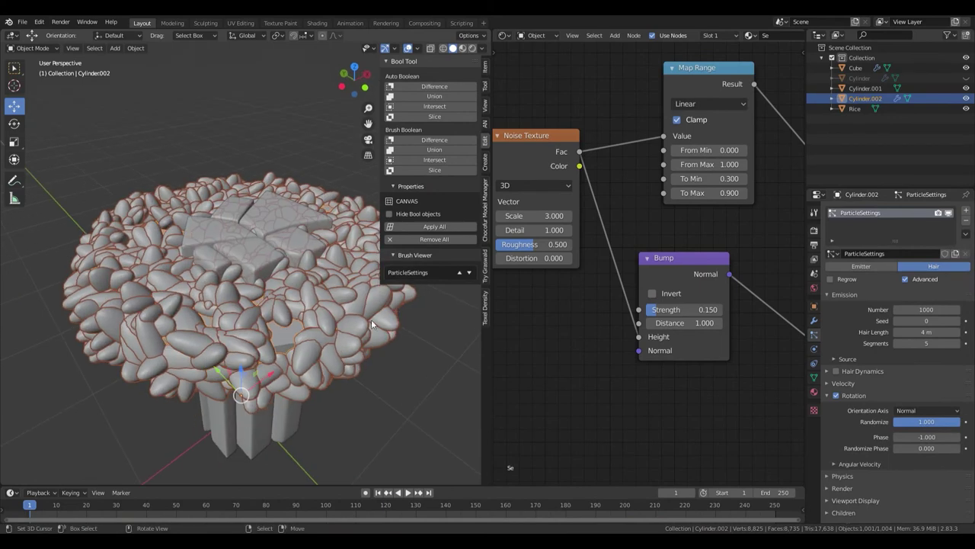
scroll(934, 427, "down", 1)
scroll(899, 381, "down", 1)
scroll(865, 421, "down", 1)
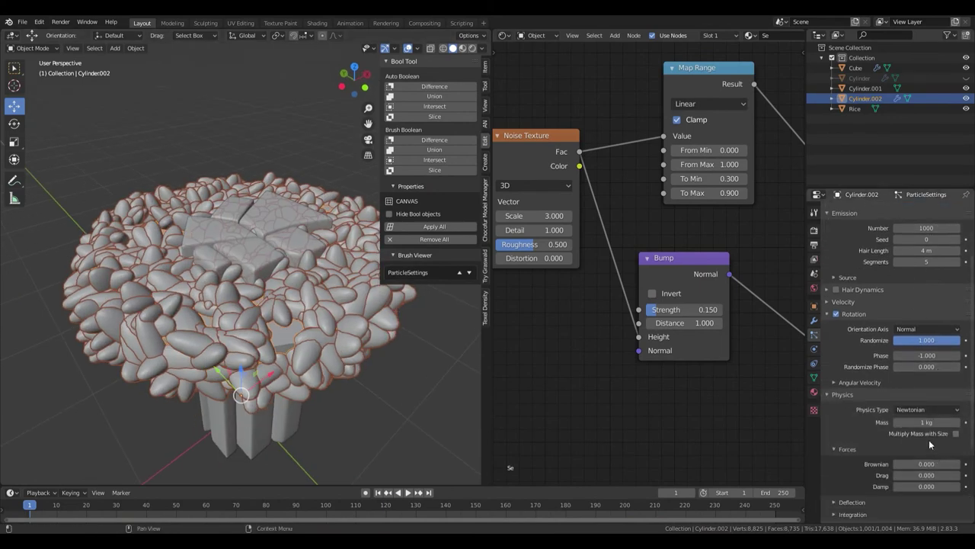
left_click(850, 407)
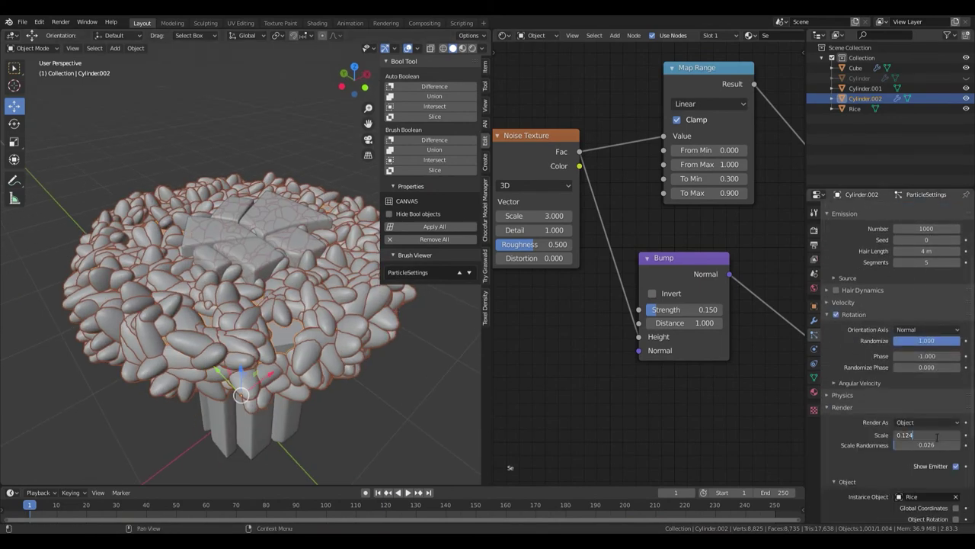
middle_click_drag(320, 350, 364, 385)
scroll(364, 385, "up", 2)
key("alt+a")
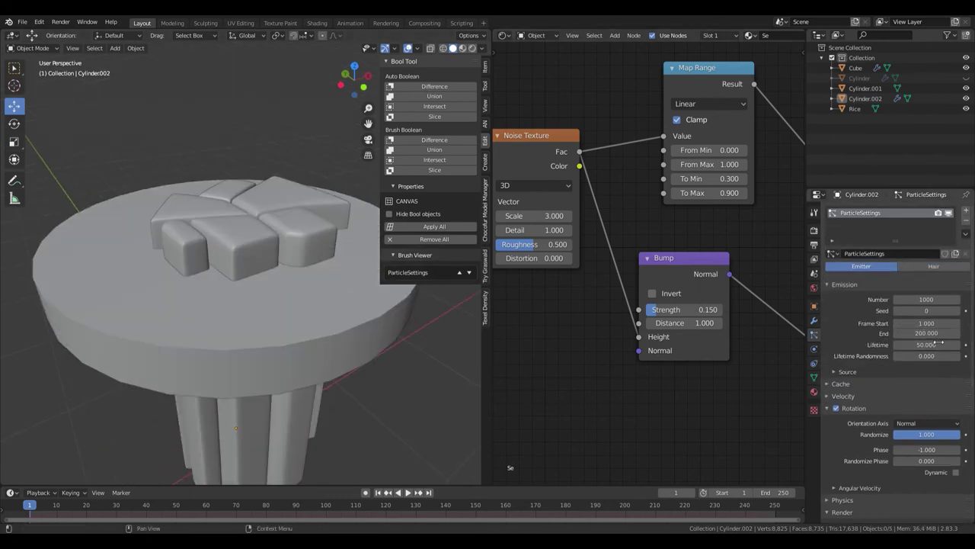
key("Return")
Make the rice particles emit from the disc's Volume
key("shift+z")
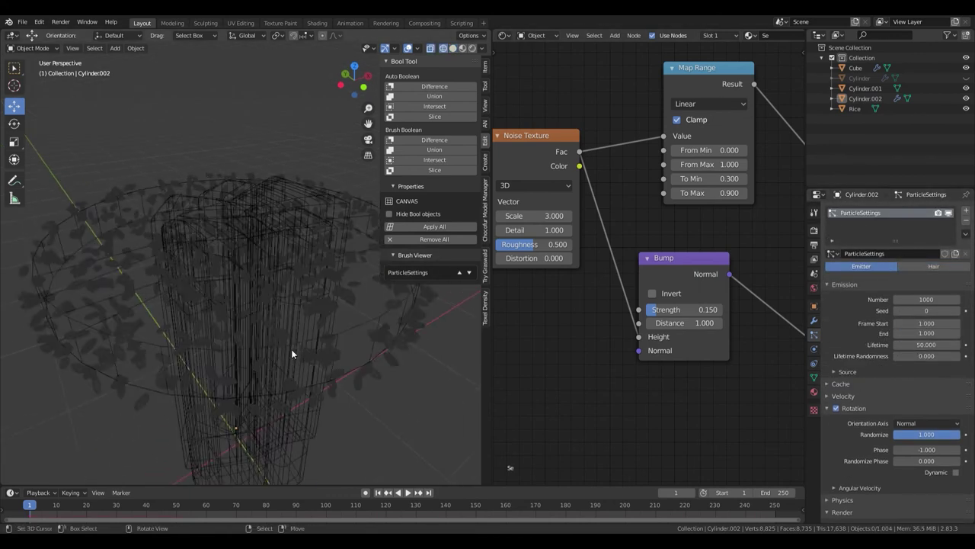
scroll(291, 349, "up", 2)
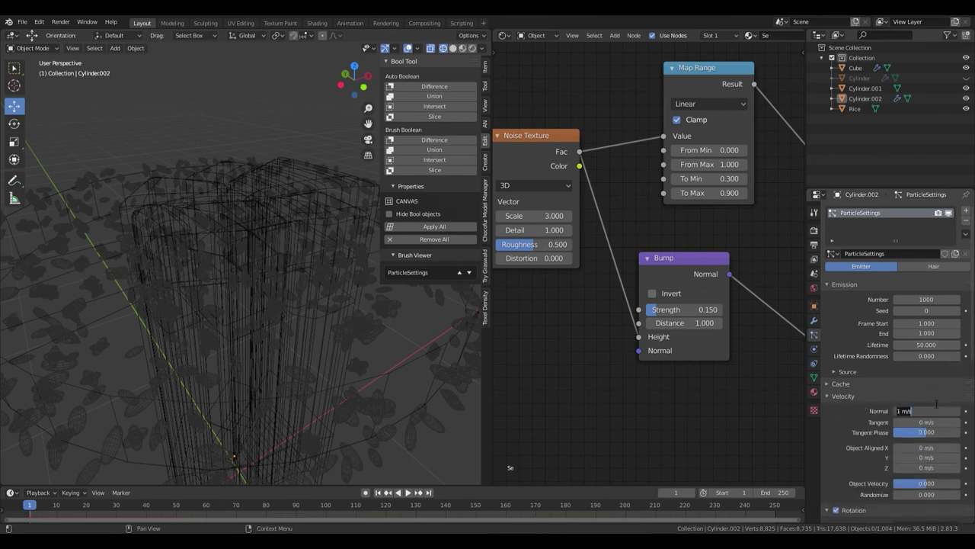
scroll(882, 478, "down", 3)
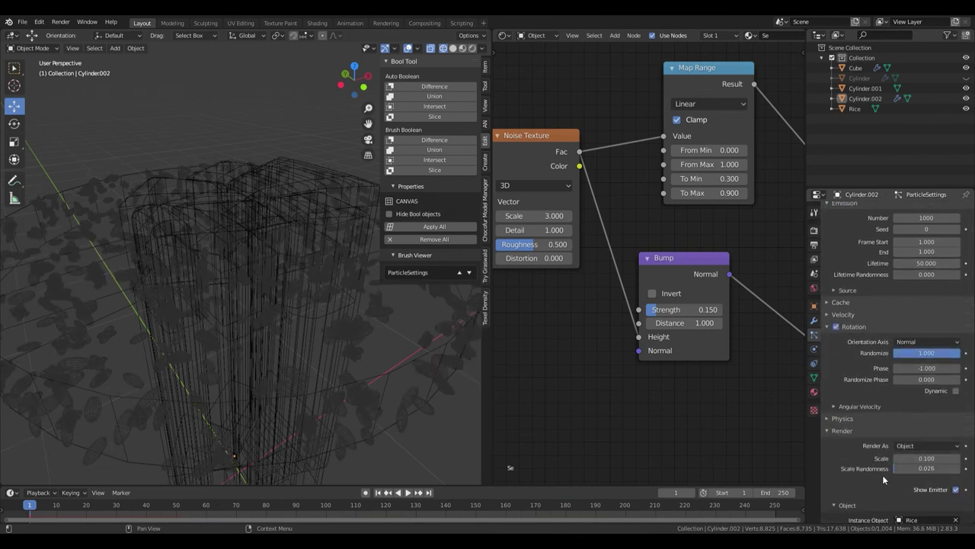
left_click(843, 314)
left_click(843, 314)
scroll(847, 315, "up", 3)
left_click(847, 371)
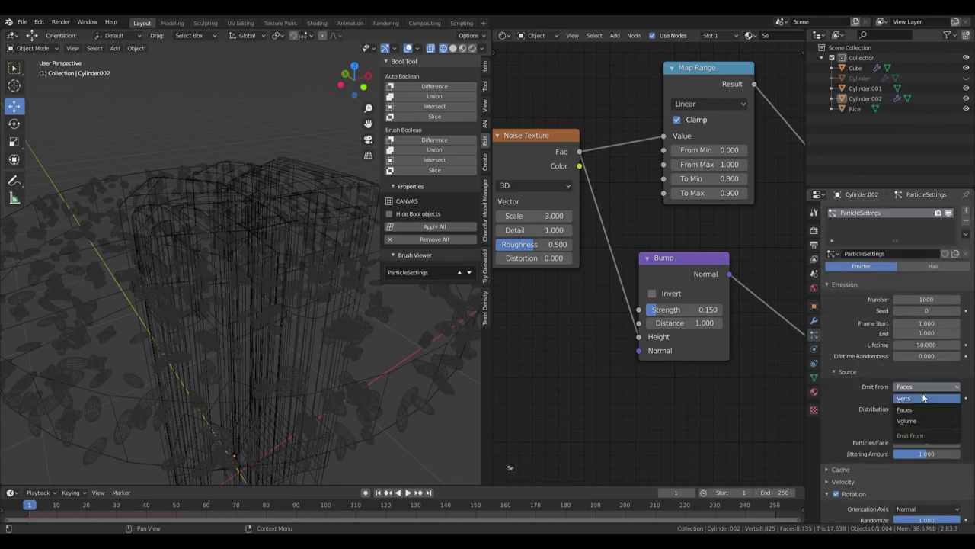
left_click(907, 420)
Reselect the rice cylinder in wireframe view, ready for material changes
key("shift+z")
middle_click_drag(390, 333, 355, 309)
left_click(355, 310)
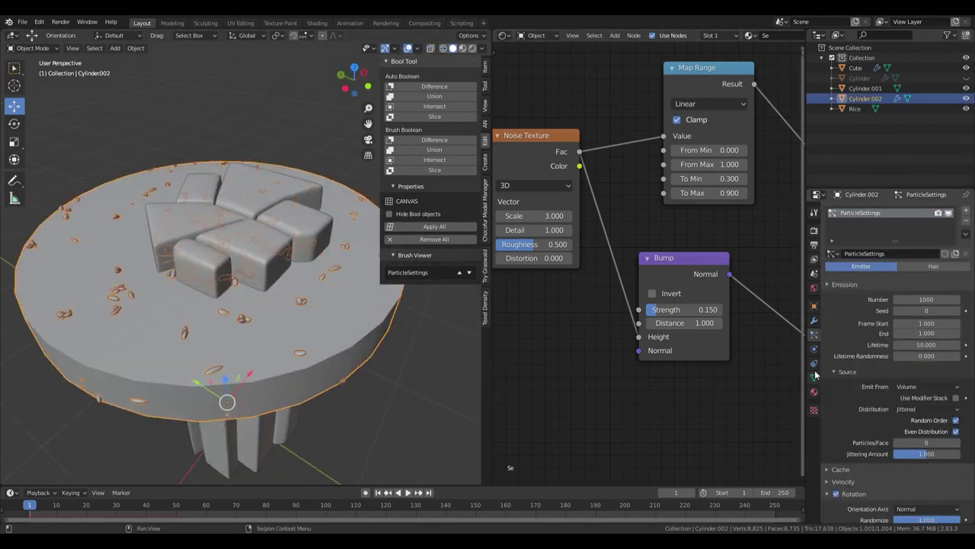
left_click(814, 389)
key("shift+z")
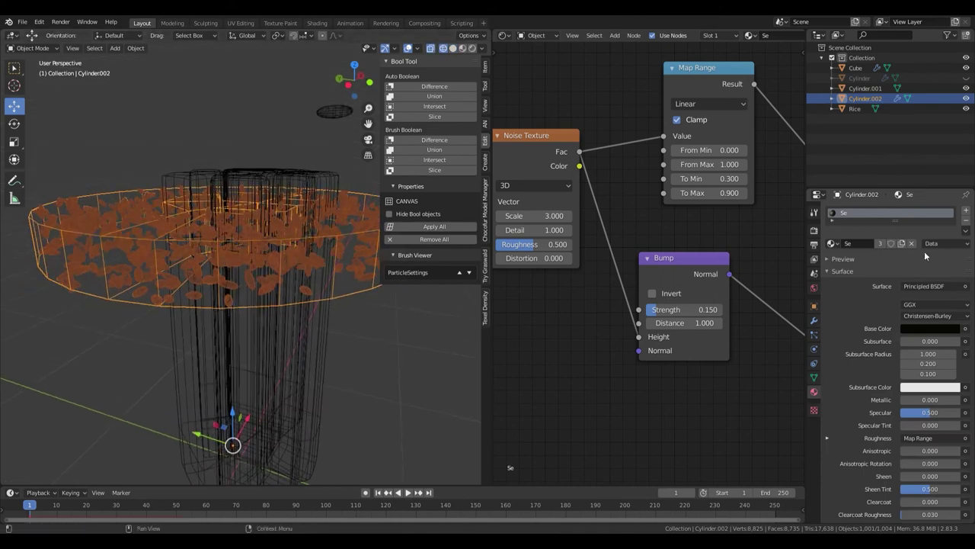
Replace the dark material with a new white Transparent BSDF material, Material.001
left_click(911, 243)
left_click(892, 241)
left_click(930, 288)
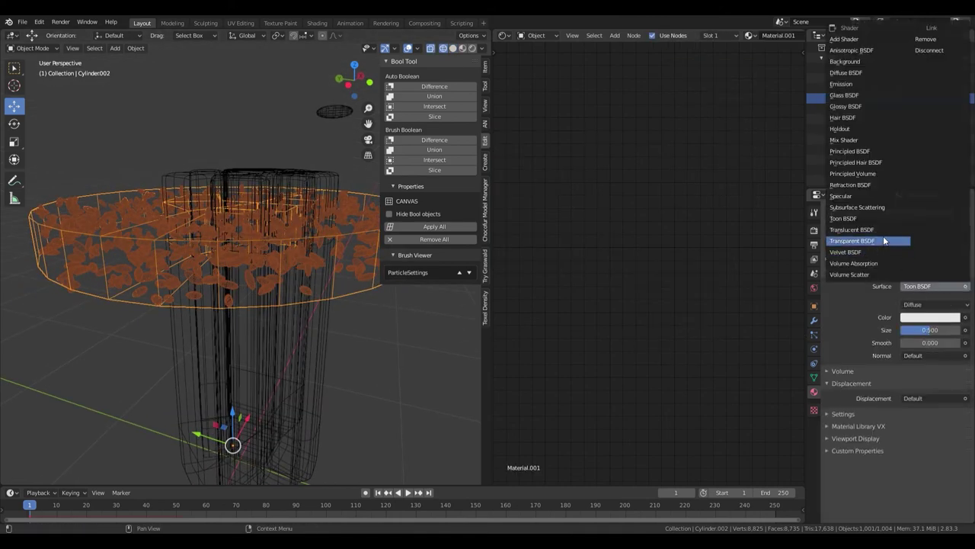
left_click(851, 241)
key("shift+z")
middle_click_drag(304, 304, 329, 289)
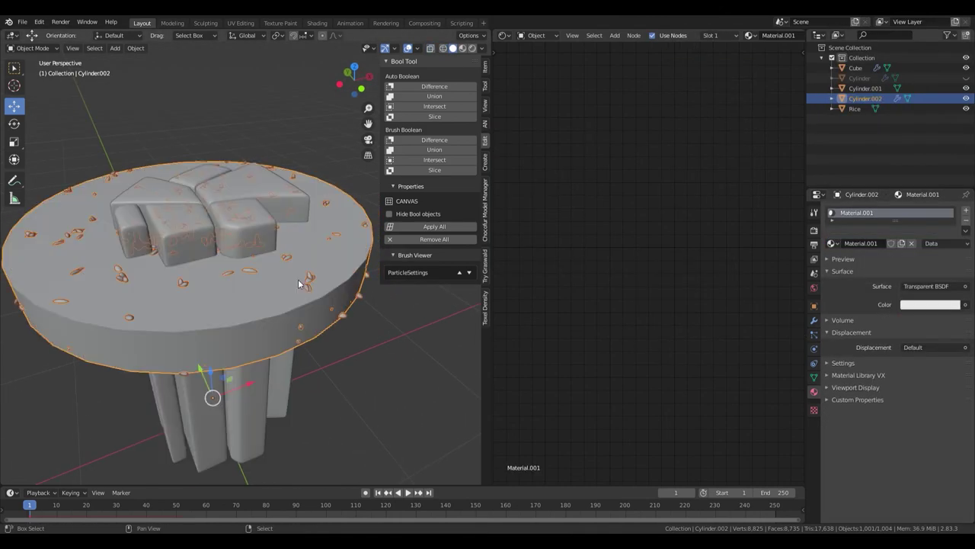
key("z")
left_click(930, 304)
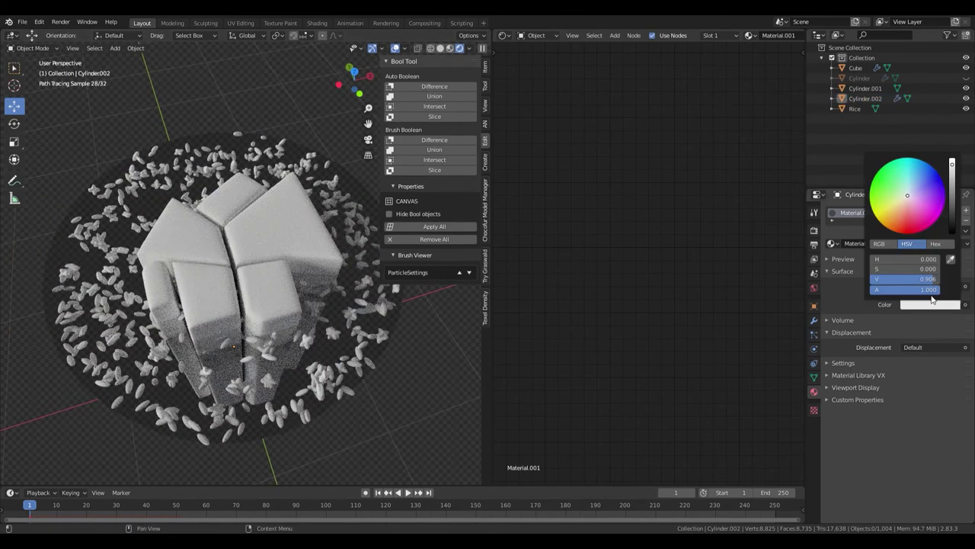
Reselect Cylinder.002 and return to its particle settings
left_click(346, 227)
scroll(346, 227, "up", 1)
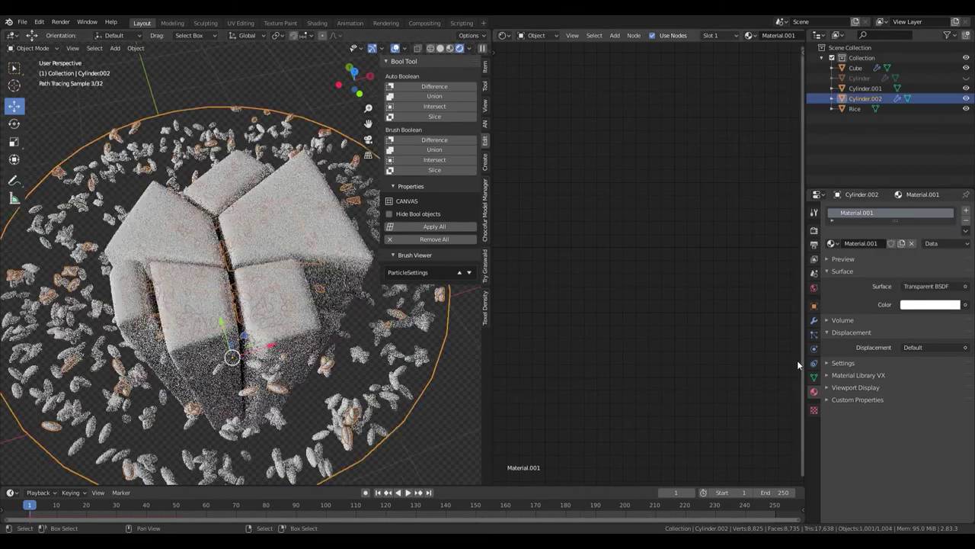
left_click(814, 334)
scroll(914, 397, "down", 4)
scroll(858, 358, "up", 2)
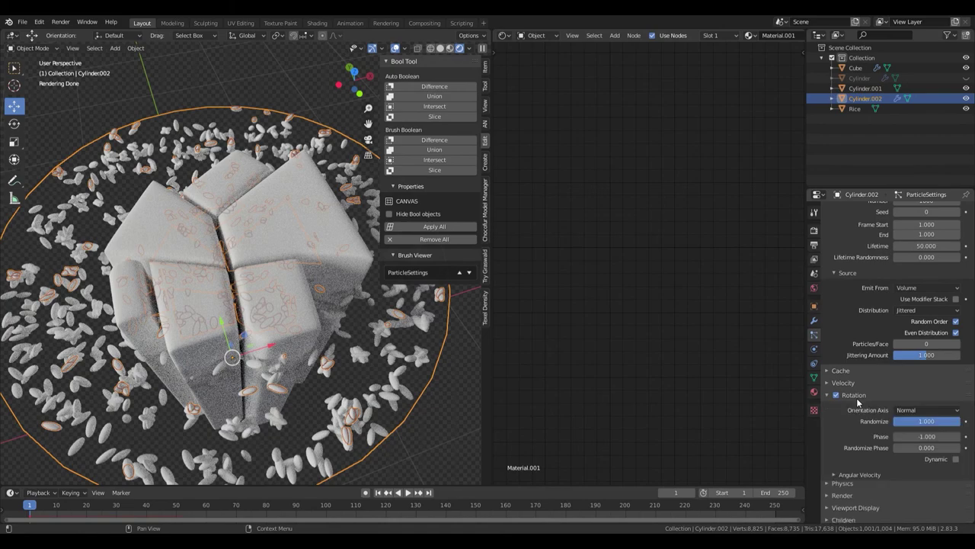
Review the rotation and source particle options, keeping the axis on Normal
left_click(931, 410)
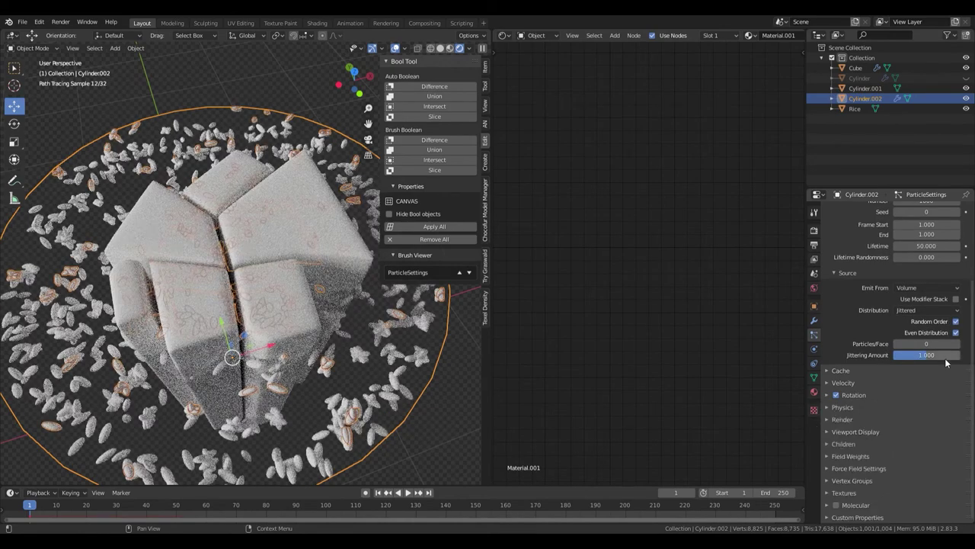
left_click(958, 346)
scroll(945, 347, "up", 3)
scroll(944, 368, "up", 2)
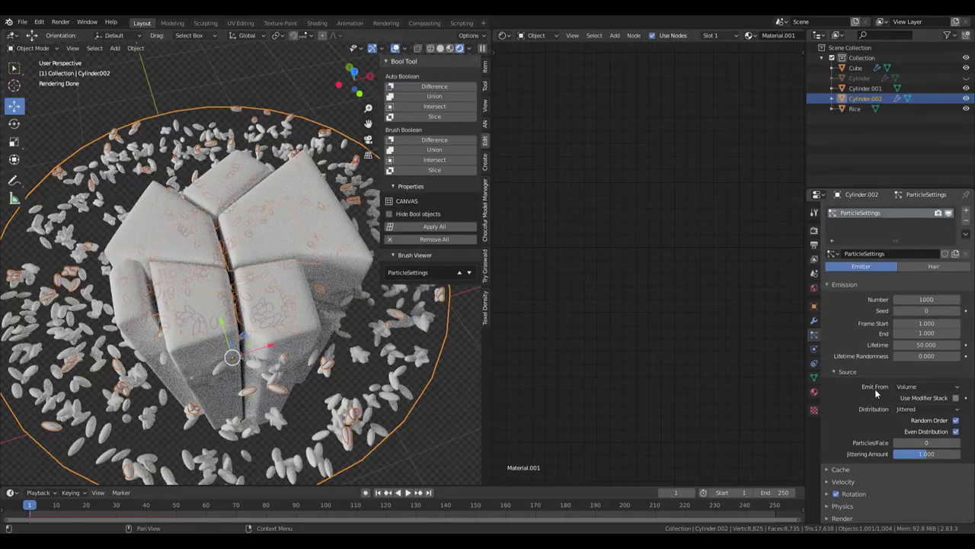
left_click(854, 371)
scroll(881, 435, "down", 3)
left_click_drag(921, 399, 944, 399)
scroll(926, 400, "up", 3)
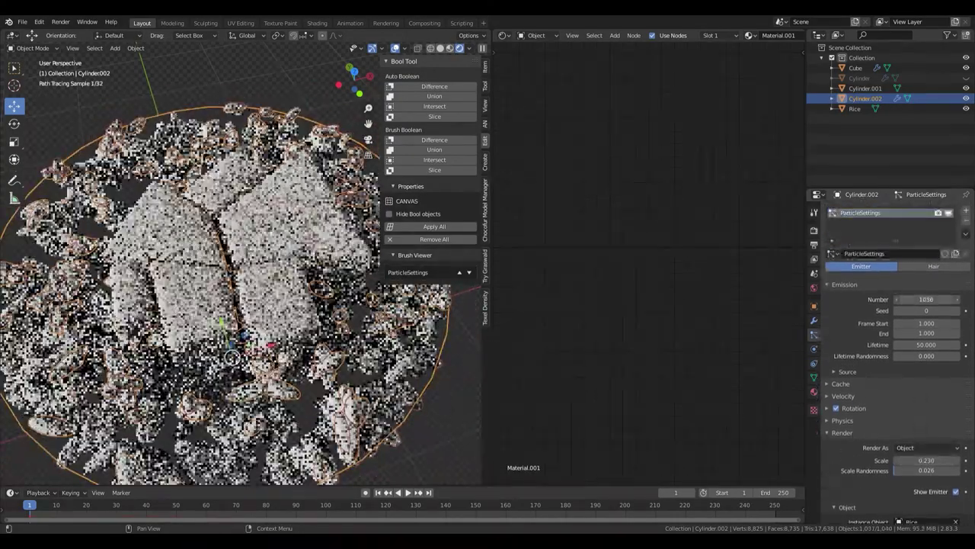
Set the rice particle count to 2500 and the render scale to 0.5
left_click_drag(926, 299, 943, 299)
left_click(943, 299)
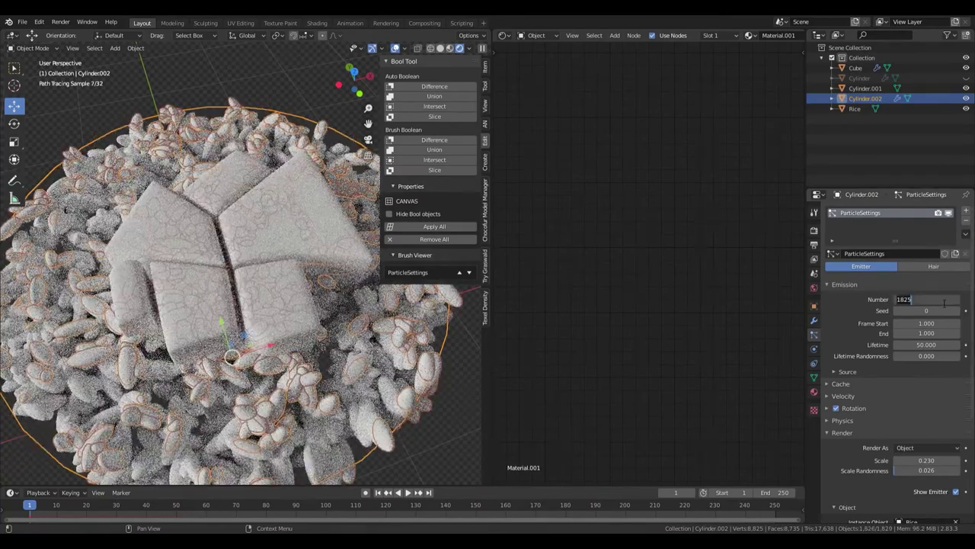
key("Return")
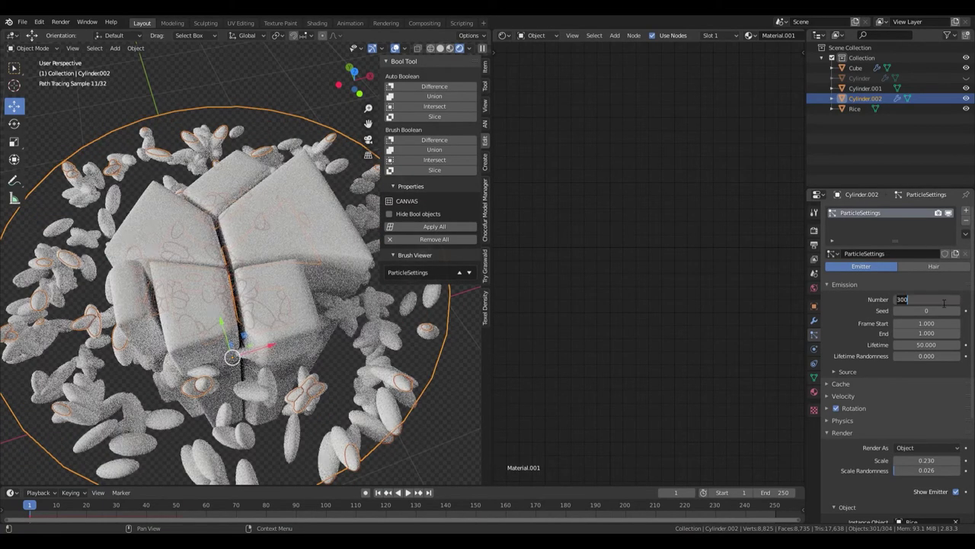
type("00")
key("Return")
scroll(937, 380, "down", 4)
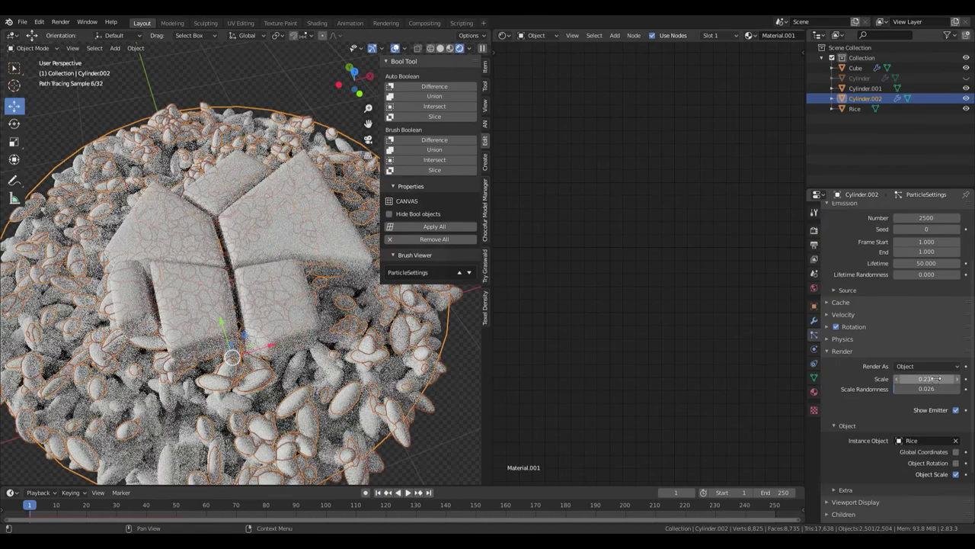
key("Return")
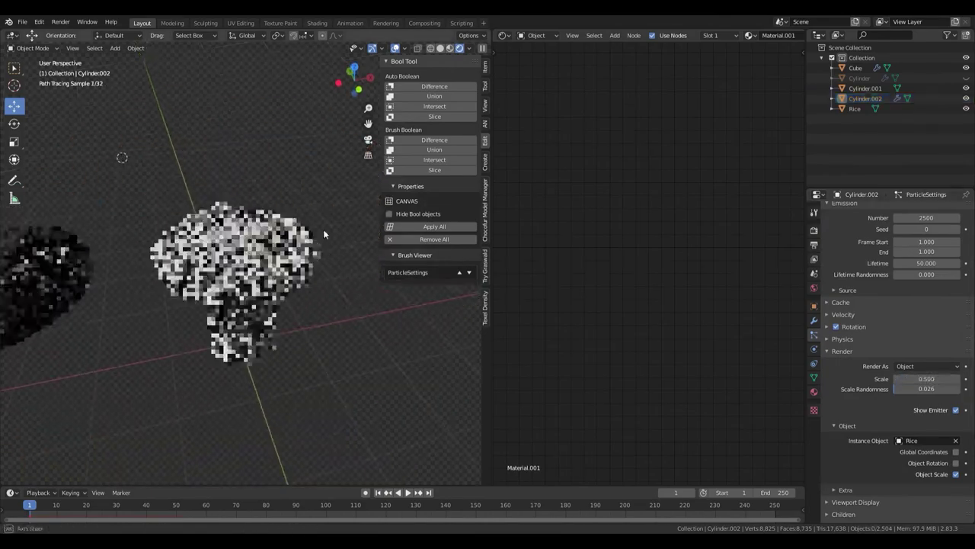
scroll(351, 265, "up", 3)
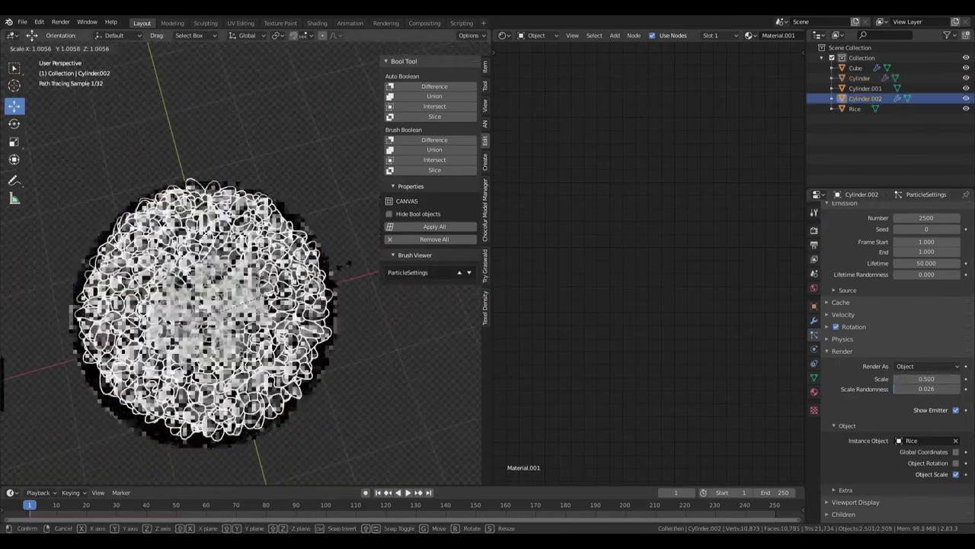
Save the file as Sushi.blend
scroll(358, 274, "down", 3)
scroll(311, 269, "up", 5)
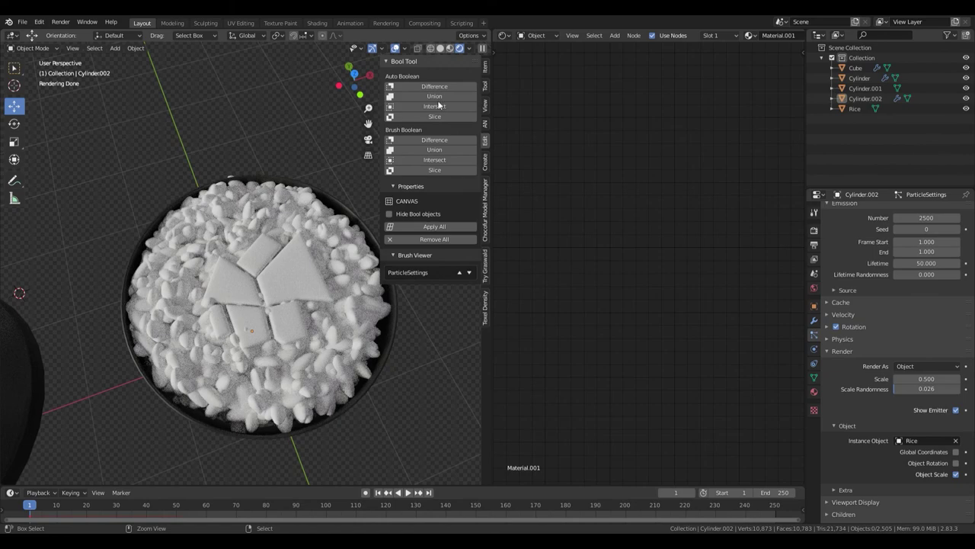
key("ctrl+s")
Delete the disc object beside the rice bowl
mouse_move(336, 451)
middle_mouse_down()
mouse_move(314, 299)
mouse_move(360, 343)
mouse_move(342, 356)
middle_mouse_up()
middle_click_drag(292, 278, 250, 306)
left_click(250, 305)
key("Delete")
Inspect the rice bowl from the top in wireframe, solid and rendered shading
scroll(261, 300, "up", 3)
mouse_move(365, 306)
middle_mouse_down()
mouse_move(329, 273)
mouse_move(407, 292)
mouse_move(386, 346)
middle_mouse_up()
key("z")
left_click(334, 251)
key("shift+z")
key("KP_7")
scroll(335, 355, "up", 3)
scroll(355, 330, "up", 2)
scroll(368, 305, "down", 2)
key("alt+a")
key("z")
Recheck the bowl in top view and reset the 3D cursor to the world origin
middle_click_drag(340, 387, 339, 320)
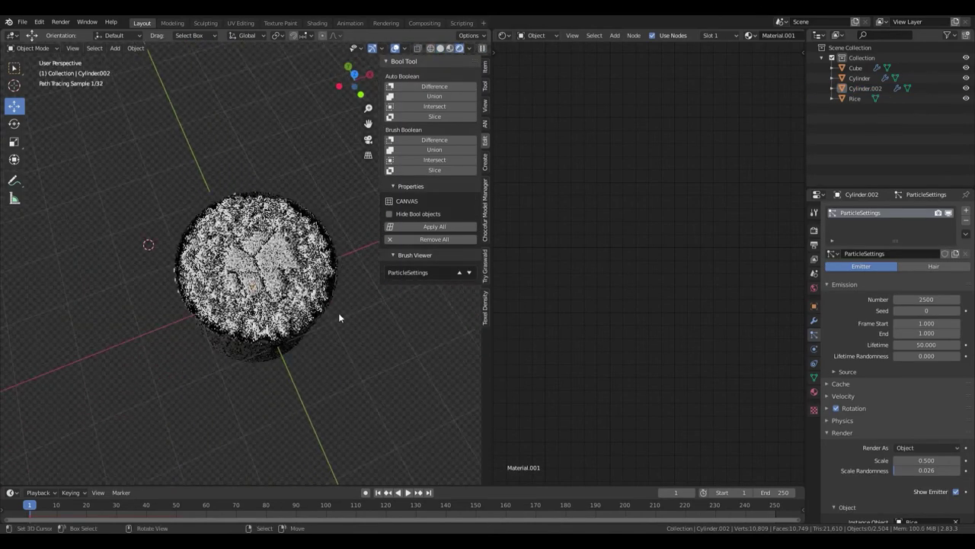
scroll(344, 316, "down", 2)
scroll(344, 319, "up", 5)
key("KP_7")
scroll(252, 309, "up", 1)
scroll(240, 308, "up", 2)
scroll(234, 307, "up", 1)
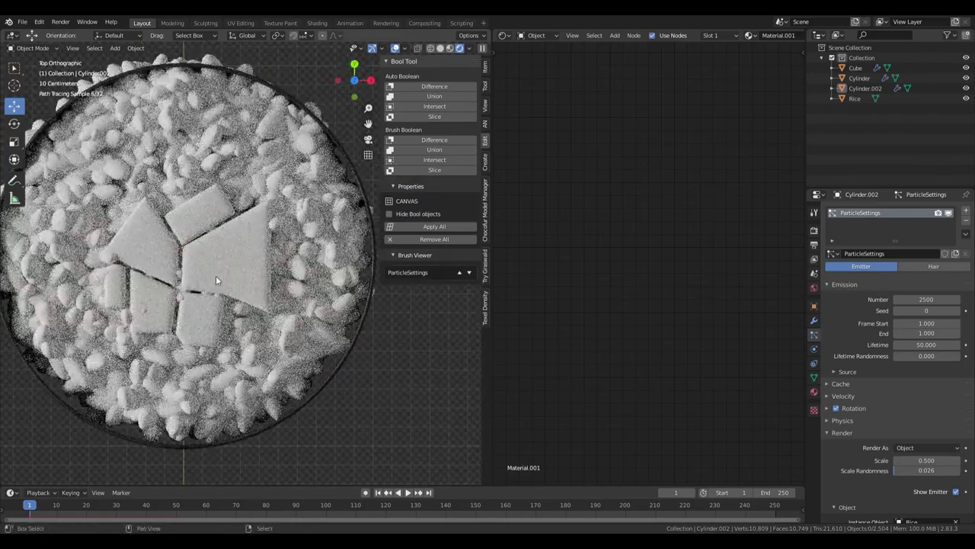
scroll(203, 270, "down", 5)
key("a")
key("shift+z")
key("shift+z")
key("alt+a")
key("shift+c")
Add a mesh cube and move it 2.4806 m along X beside the bowl
key("shift+a")
left_click(320, 258)
key("g")
key("x")
left_click(358, 256)
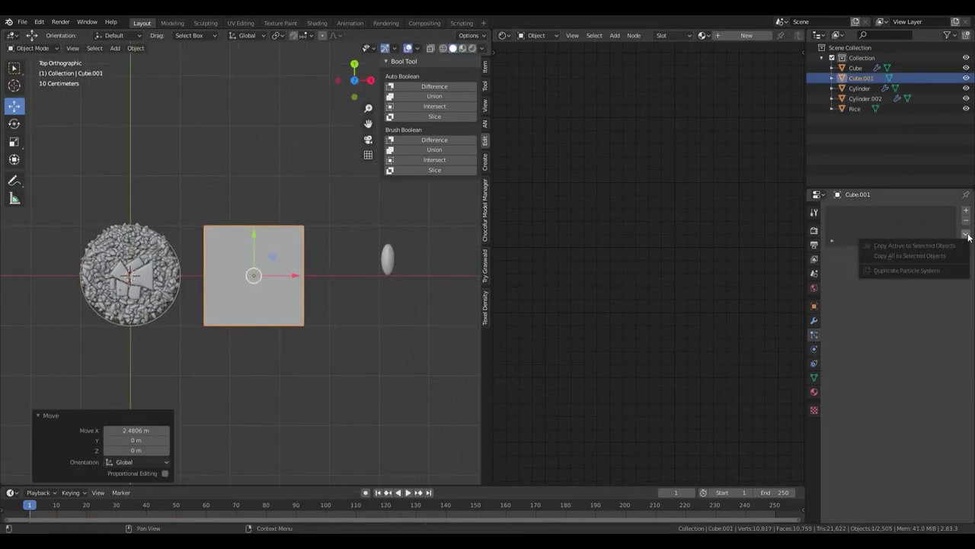
Give the new cube a particle system reusing the rice ParticleSettings
left_click(966, 211)
left_click(833, 253)
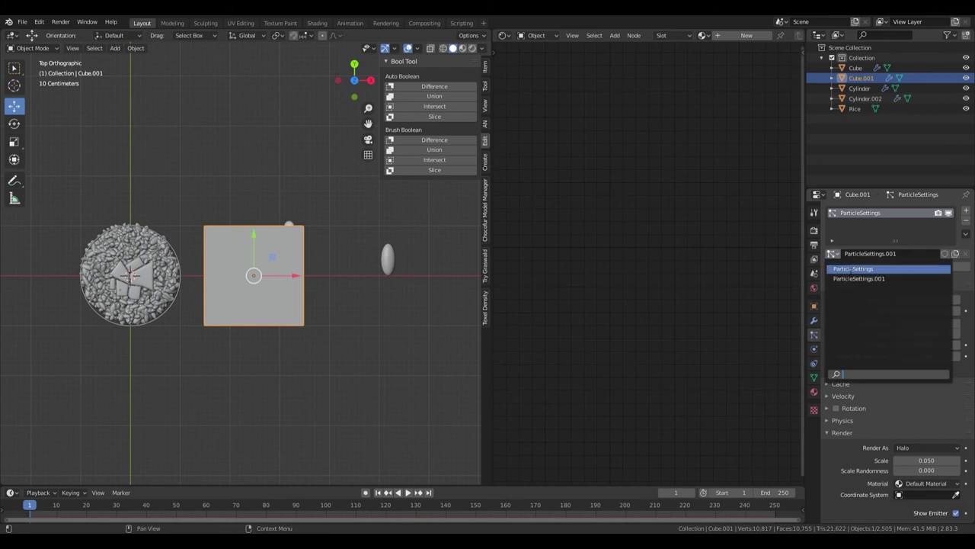
left_click(868, 265)
Add a centred loop cut, scale it in Y, and narrow the mesh to 0.661 along X
key("Tab")
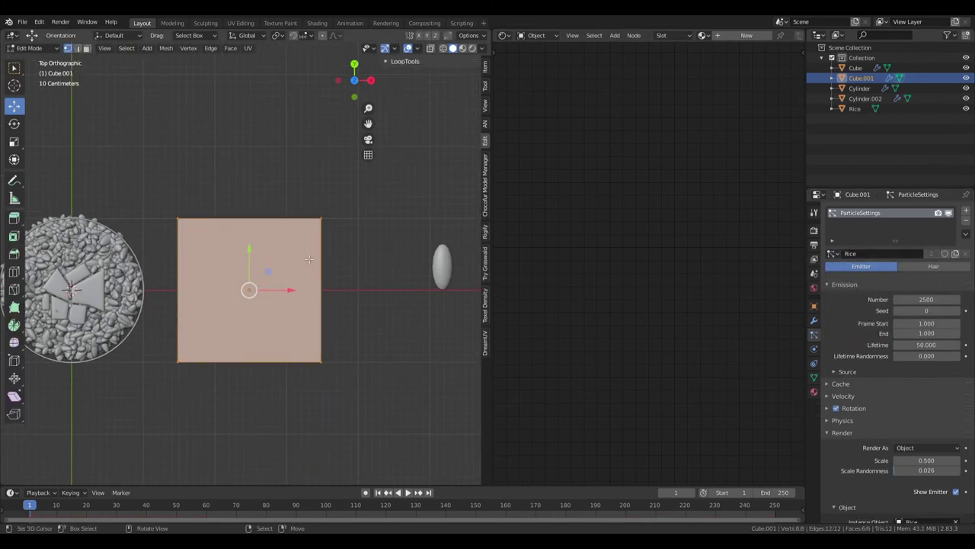
key("alt+a")
key("ctrl+r")
left_click(267, 217)
right_click(266, 217)
key("s")
key("y")
left_click(284, 156)
scroll(283, 156, "up", 1)
key("s")
key("x")
left_click(376, 302)
In edge mode, add a second centred loop cut and scale it along Y
scroll(377, 303, "up", 2)
key("ctrl+Tab")
left_click(277, 216)
scroll(283, 221, "down", 2)
key("ctrl+r")
left_click(267, 297)
right_click(267, 297)
key("s")
key("y")
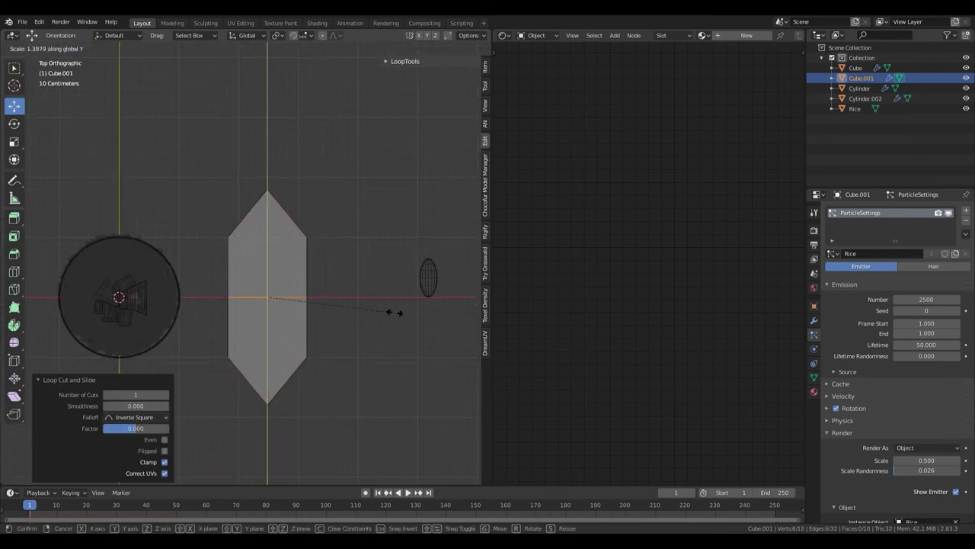
left_click(349, 296)
Add a level-2 Subdivision modifier above the particles and apply the object's scale
key("Tab")
key("ctrl+2")
mouse_move(350, 296)
middle_mouse_down()
mouse_move(340, 265)
mouse_move(297, 256)
middle_mouse_up()
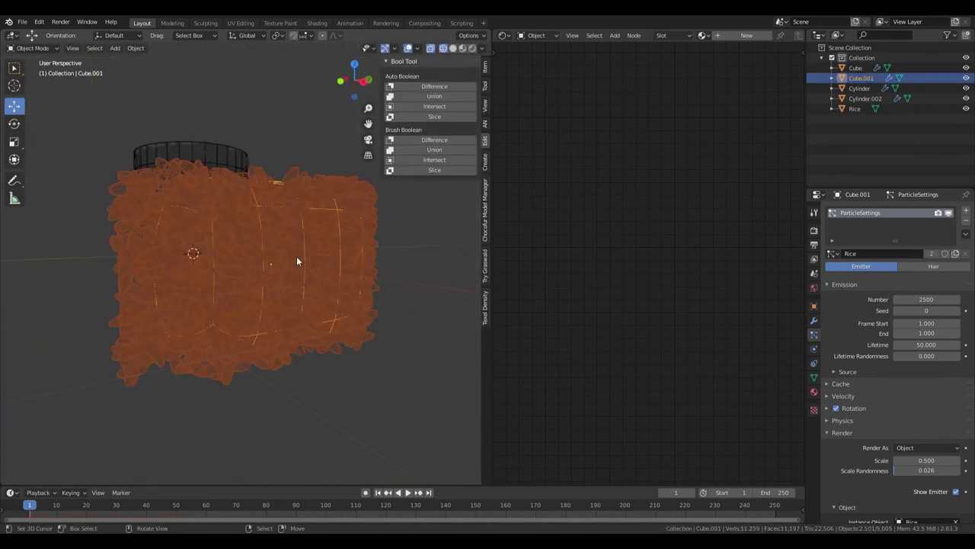
left_click(814, 321)
left_click(937, 277)
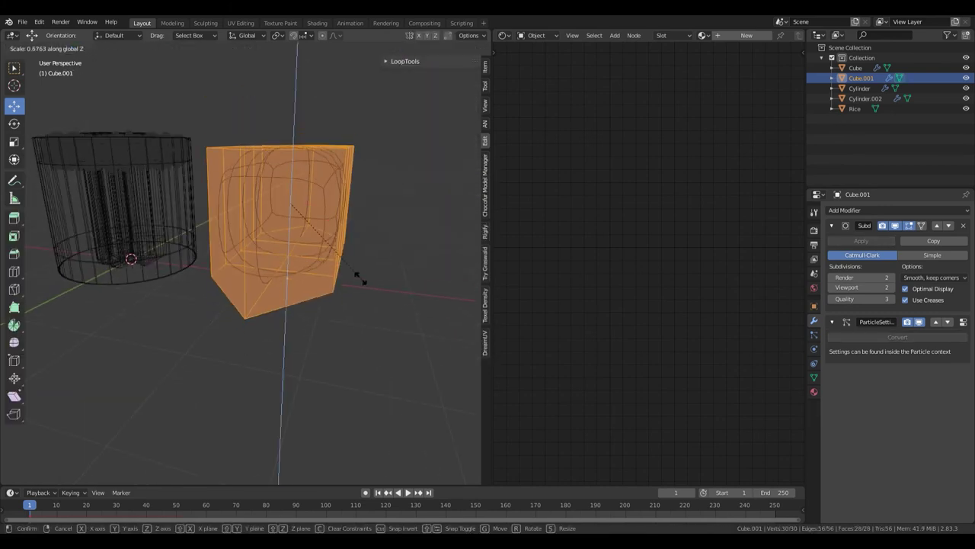
key("ctrl+a")
left_click(304, 309)
In top view, scale the shape along X and widen the middle edge loop
key("KP_7")
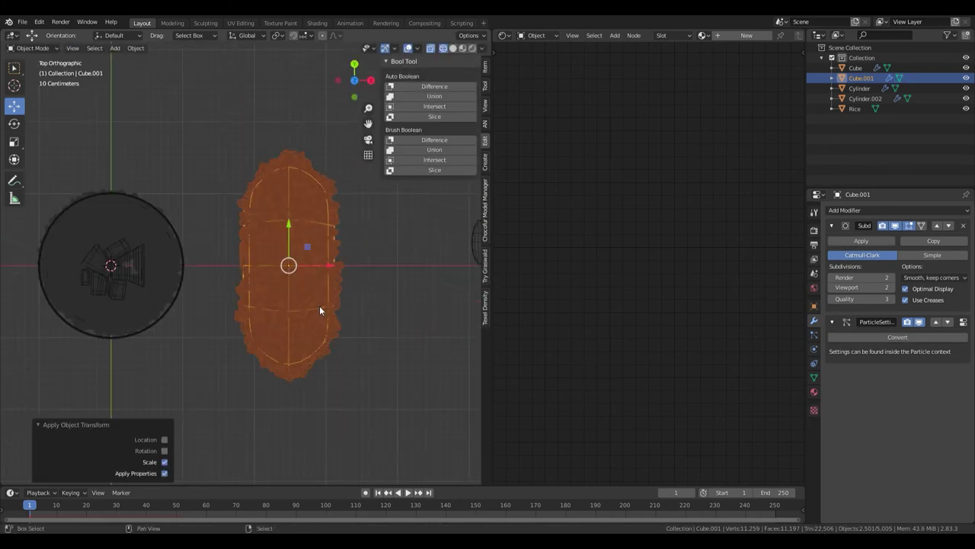
key("Tab")
scroll(319, 306, "up", 3)
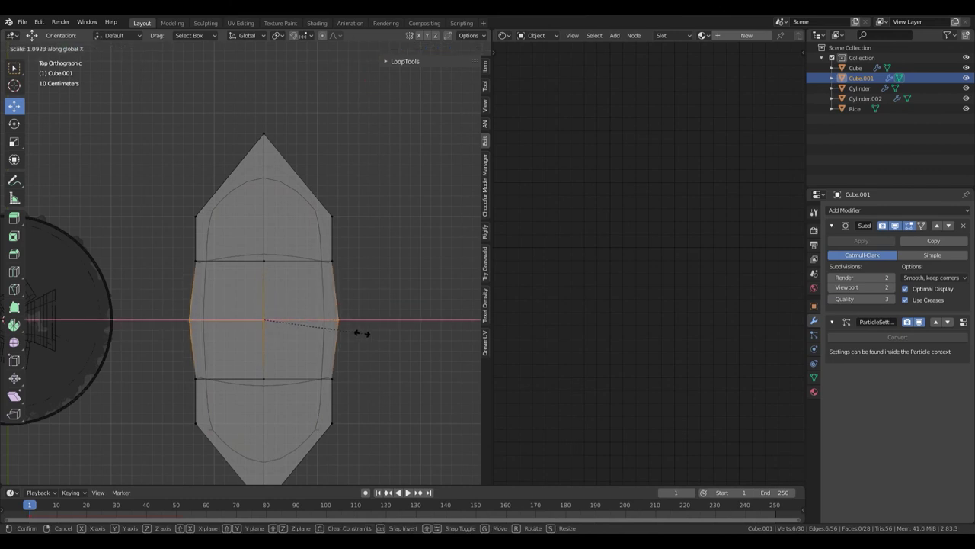
key("alt+a")
left_click_drag(154, 242, 386, 387)
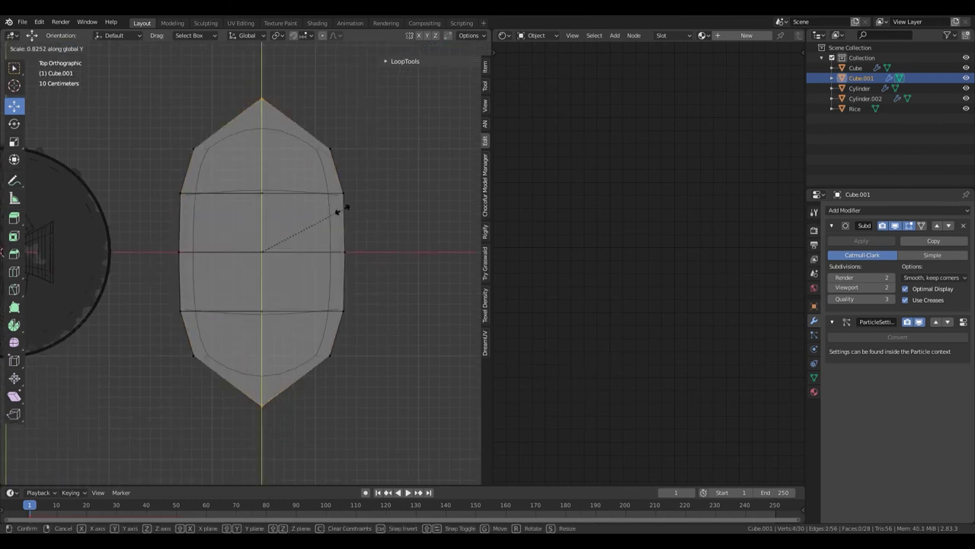
left_click(341, 209)
left_click_drag(142, 92, 398, 419)
key("s")
key("x")
left_click(221, 251, "alt")
key("s")
key("x")
left_click(402, 276)
Narrow the top and bottom end vertices along X to make pointed ends
left_click(432, 242)
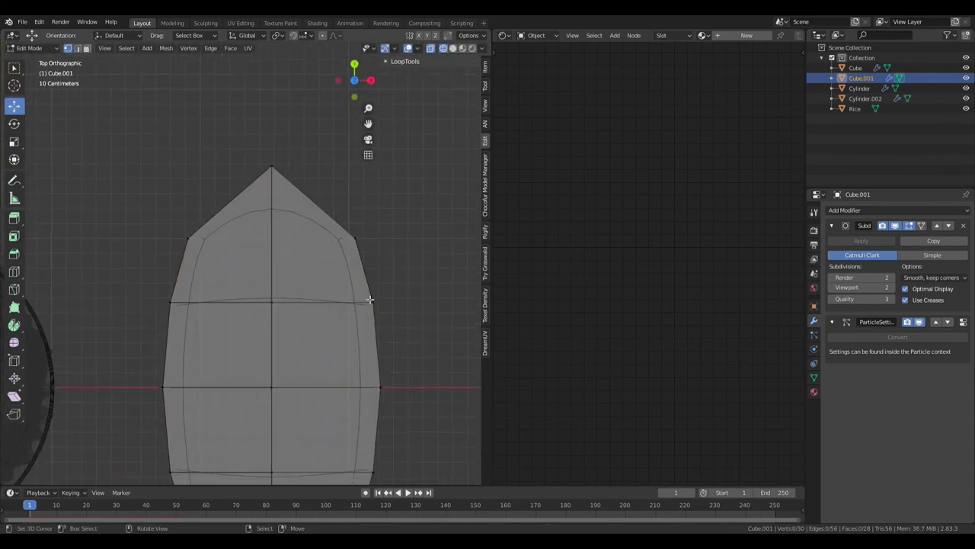
left_click_drag(163, 167, 348, 267)
left_click_drag(388, 442, 165, 362)
key("s")
key("x")
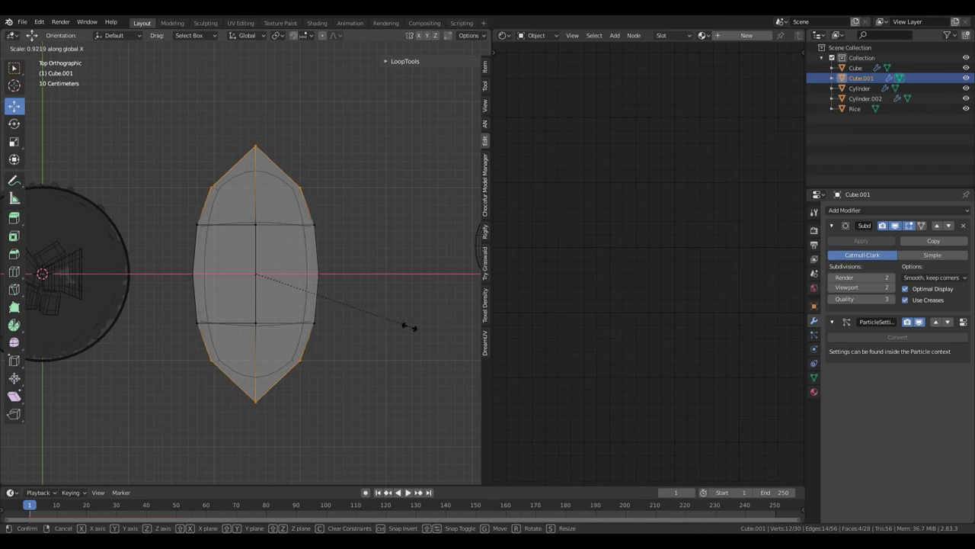
left_click(398, 323)
key("a")
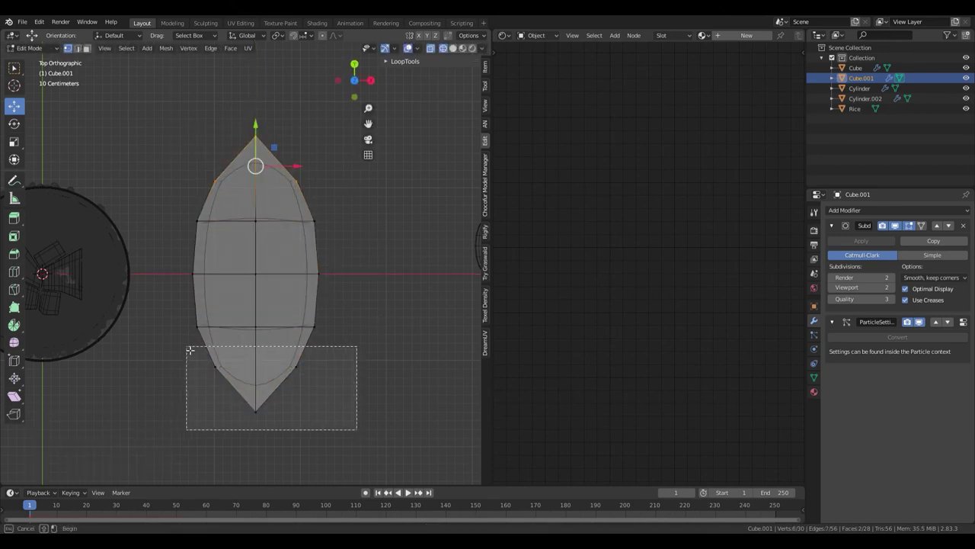
left_click(428, 369)
From the front view, raise the centre ridge vertices slightly and inspect the oval
middle_click_drag(440, 370, 265, 278)
key("alt+a")
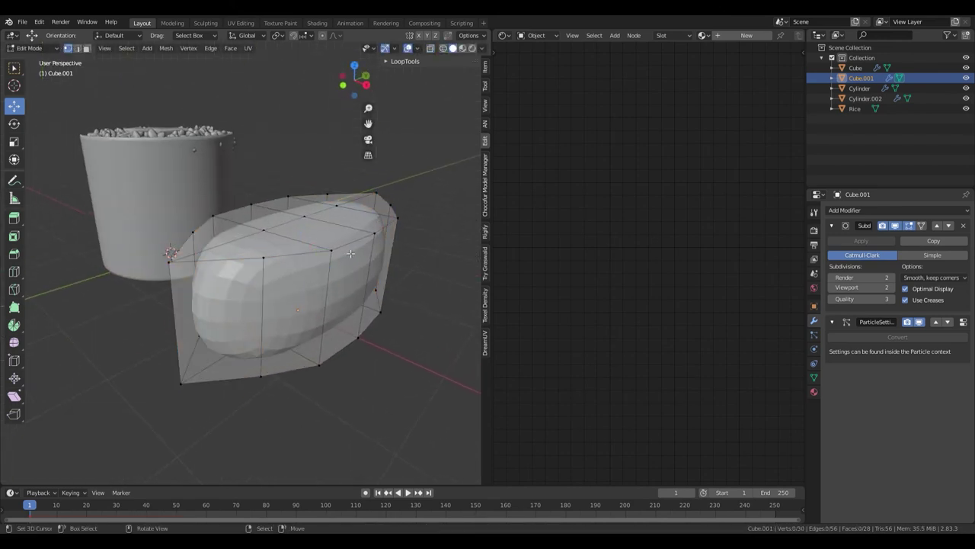
key("KP_1")
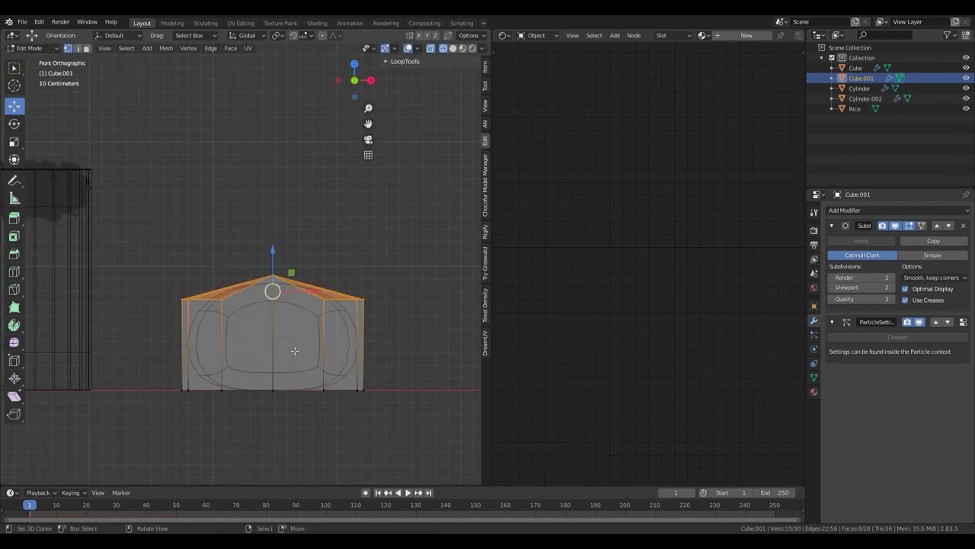
left_click(272, 280, "alt")
left_click_drag(272, 239, 269, 234)
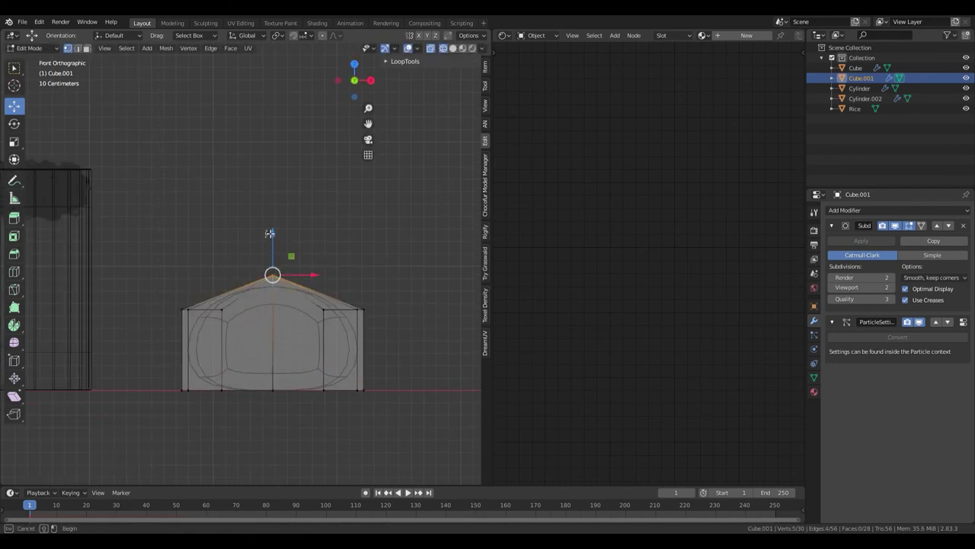
middle_click_drag(301, 276, 370, 358)
left_click(368, 357)
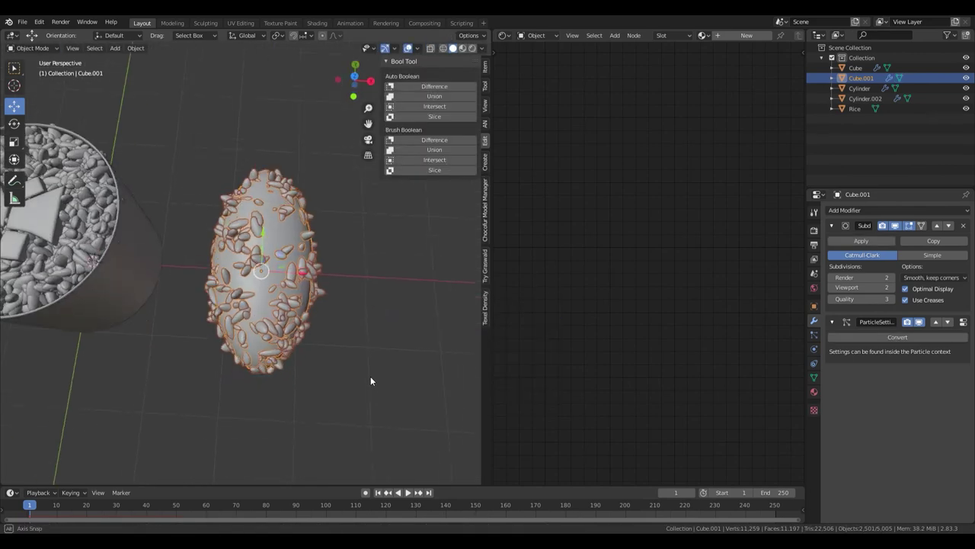
mouse_move(370, 381)
middle_mouse_down()
mouse_move(355, 277)
mouse_move(376, 308)
mouse_move(302, 299)
middle_mouse_up()
Assign the existing transparent material to the oval rice base and rename it Transparent
key("z")
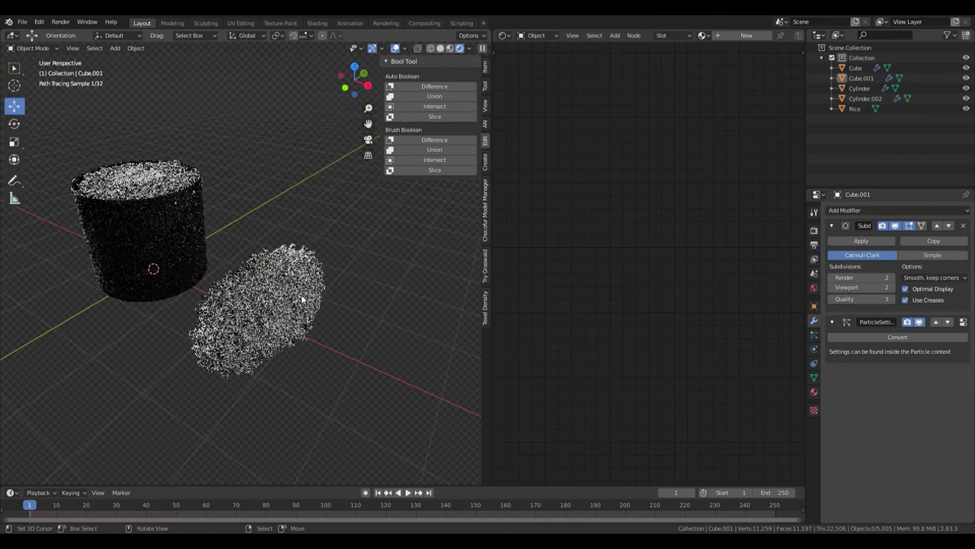
left_click(301, 299)
left_click(814, 392)
left_click(833, 243)
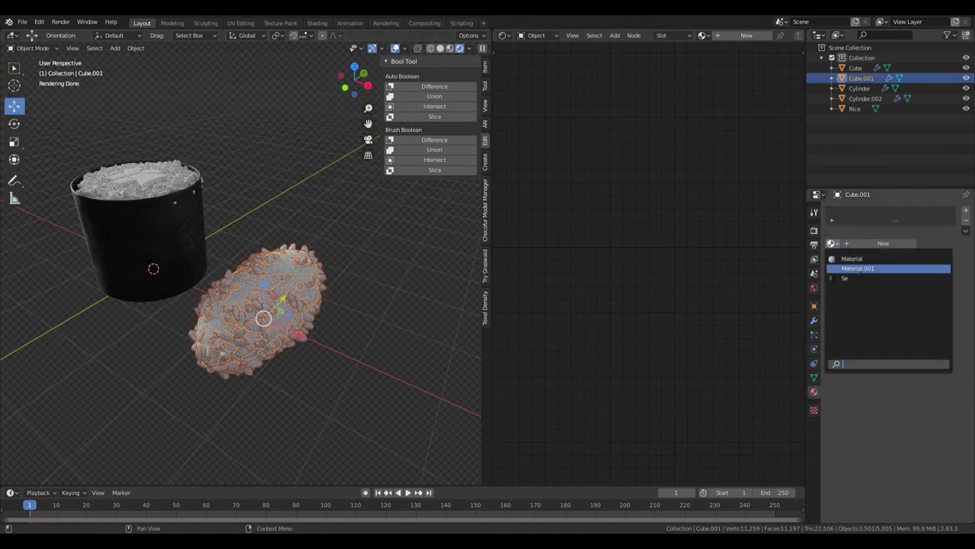
left_click(851, 258)
left_click(832, 243)
left_click(857, 268)
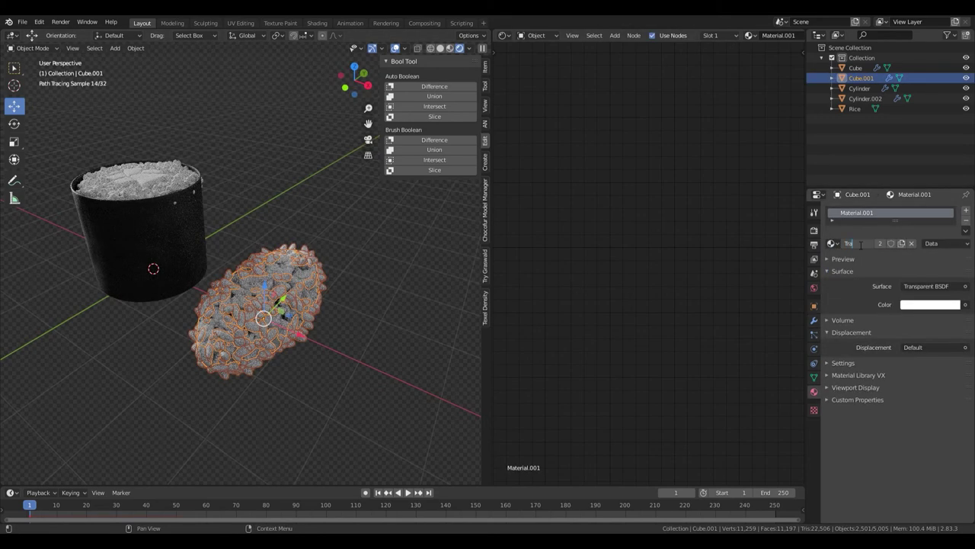
Hide the sidebar and view the rendered rice grains in perspective
scroll(352, 268, "up", 3)
mouse_move(352, 268)
middle_mouse_down()
mouse_move(342, 181)
mouse_move(366, 240)
mouse_move(138, 235)
middle_mouse_up()
scroll(259, 320, "up", 3)
mouse_move(260, 320)
middle_mouse_down()
mouse_move(326, 286)
mouse_move(283, 270)
middle_mouse_up()
scroll(326, 286, "up", 3)
scroll(298, 281, "down", 4)
scroll(283, 270, "down", 4)
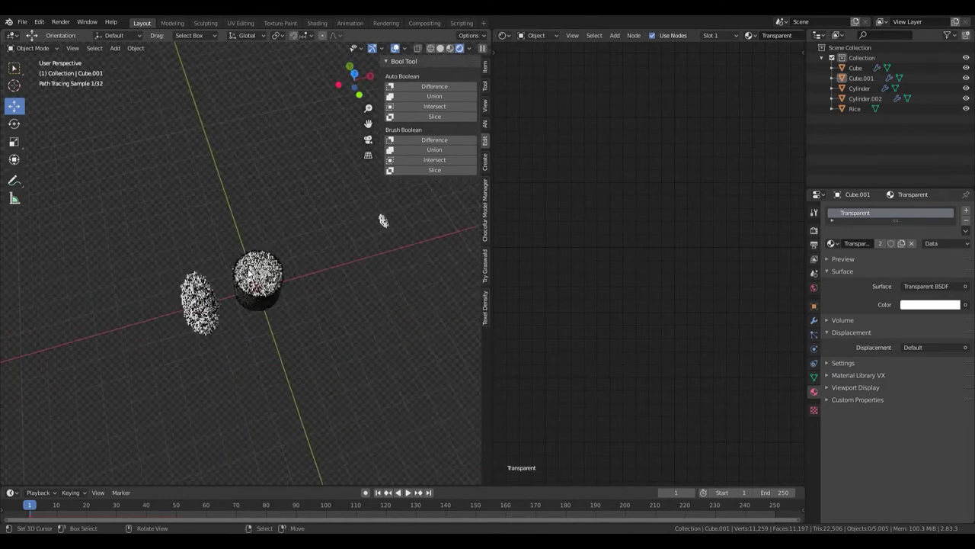
key("n")
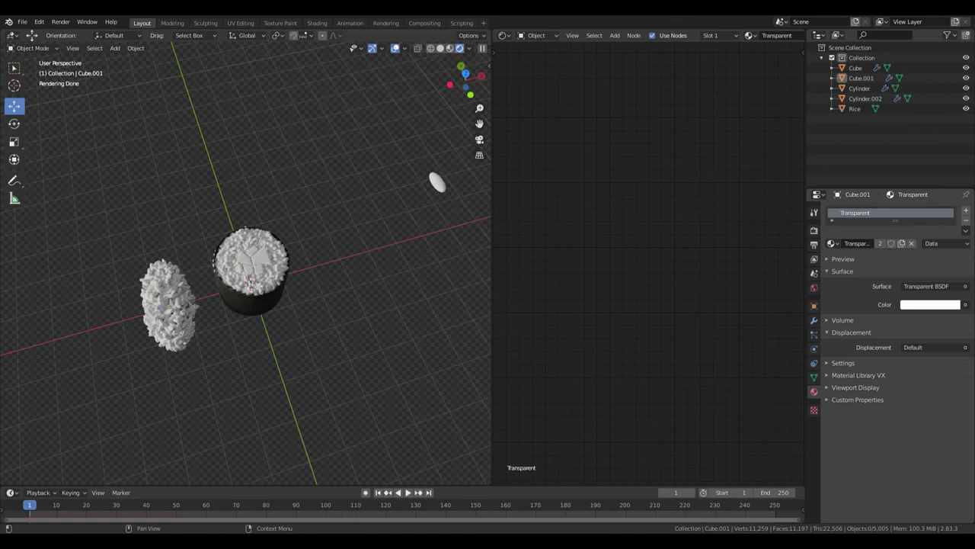
scroll(333, 283, "up", 2)
scroll(384, 269, "up", 1)
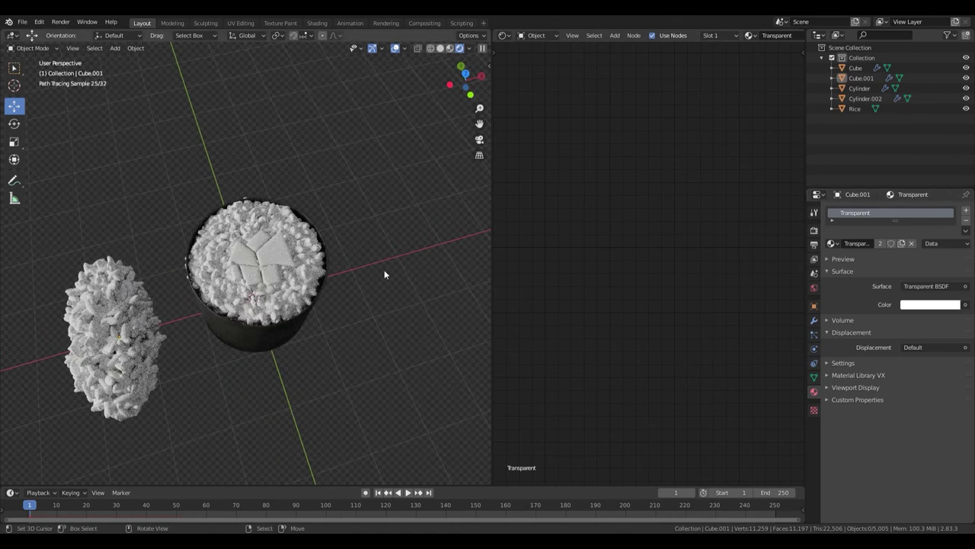
scroll(325, 256, "down", 3)
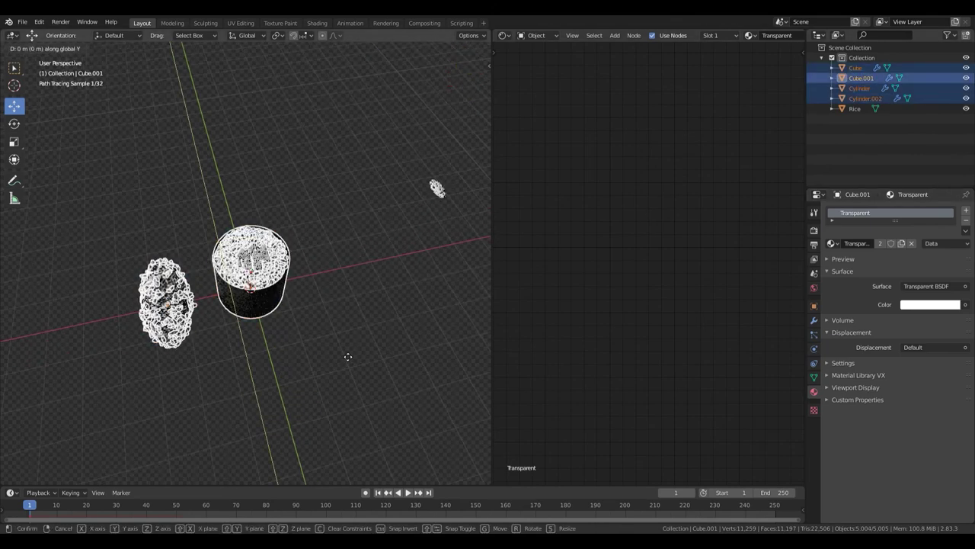
Move the sushi aside, then add a new cube and lower it
middle_click_drag(167, 272, 251, 294)
key("shift+a")
left_click(319, 54)
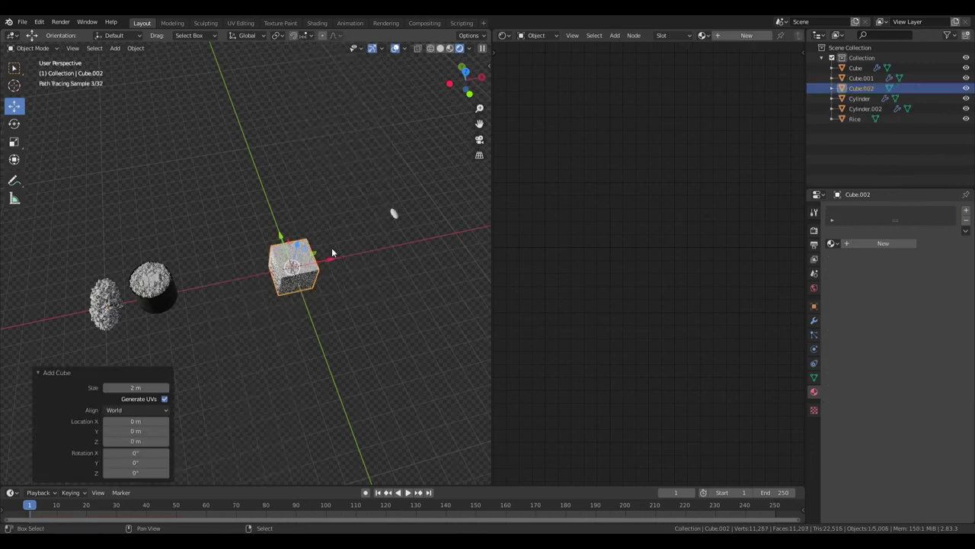
scroll(314, 234, "up", 3)
key("g")
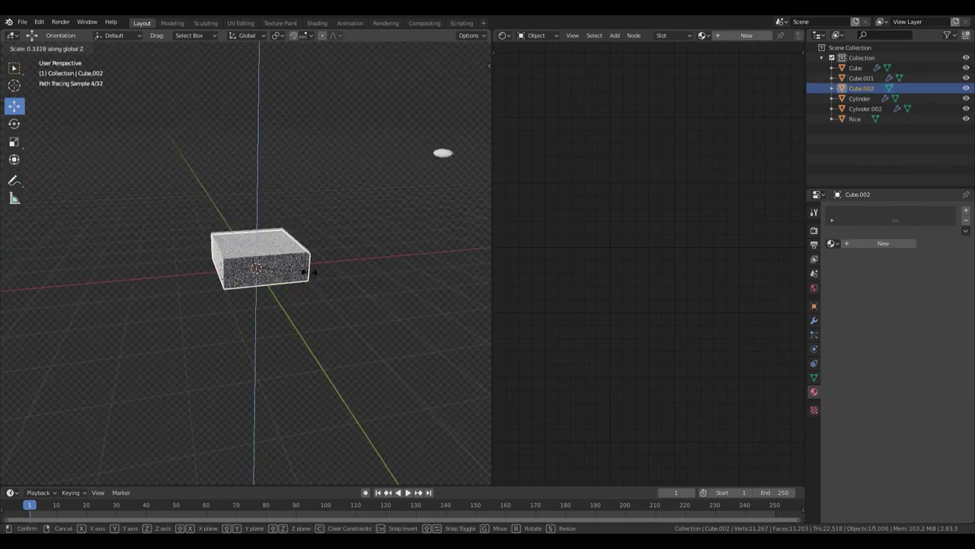
left_click(306, 290)
Scale the cube along Y in top view into a flat board slab
key("KP_7")
key("s")
key("y")
left_click(418, 148)
mouse_move(419, 147)
middle_mouse_down()
mouse_move(310, 244)
mouse_move(325, 238)
middle_mouse_up()
key("KP_1")
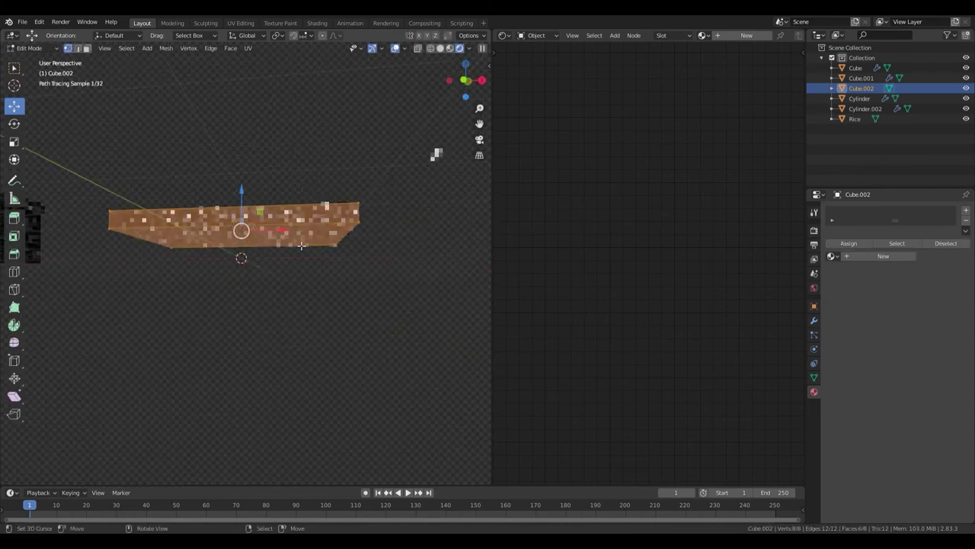
key("z")
Duplicate the slab downward and give the copy a Mirror modifier
key("shift+d")
key("z")
left_click(320, 279)
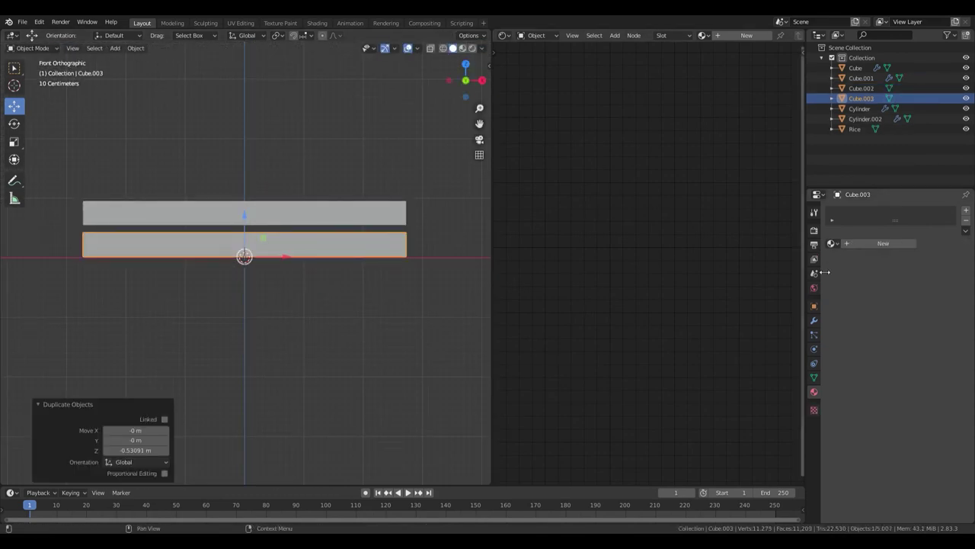
left_click(856, 210)
left_click(754, 312)
Shrink one end of the lower slab along X into mirrored legs, then apply the Mirror
key("Tab")
left_click_drag(57, 262, 439, 324)
key("s")
key("x")
left_click(249, 291)
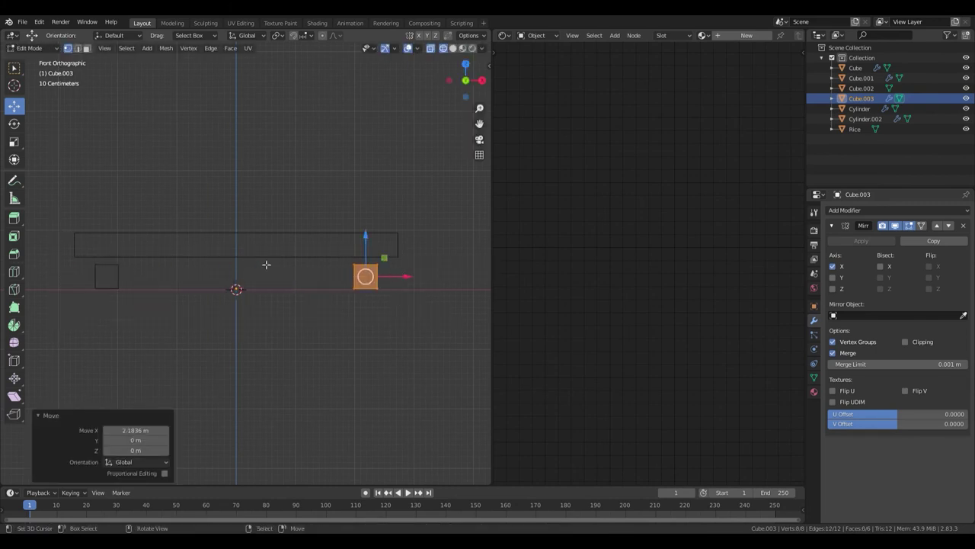
key("Tab")
mouse_move(348, 226)
middle_mouse_down()
mouse_move(381, 283)
mouse_move(386, 320)
mouse_move(358, 299)
mouse_move(426, 251)
mouse_move(364, 248)
middle_mouse_up()
left_click(861, 240)
Join the legs into the board and add a 0.1 m, 4-segment Bevel modifier
left_click(345, 270, "shift")
key("ctrl+j")
left_click(915, 208)
left_click(758, 248)
Apply the board's scale, deselect everything, and preview it in rendered shading
key("ctrl+a")
left_click(361, 268)
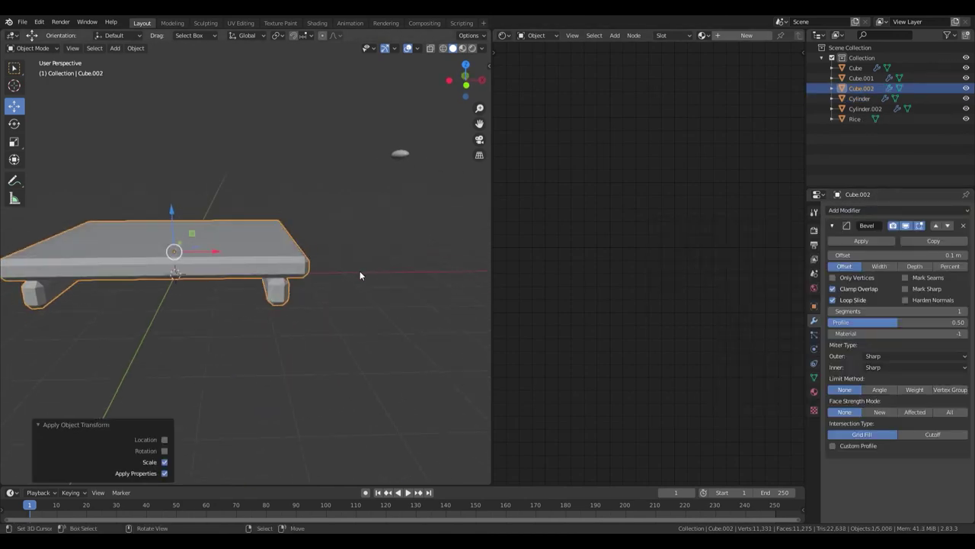
key("F3")
key("Return")
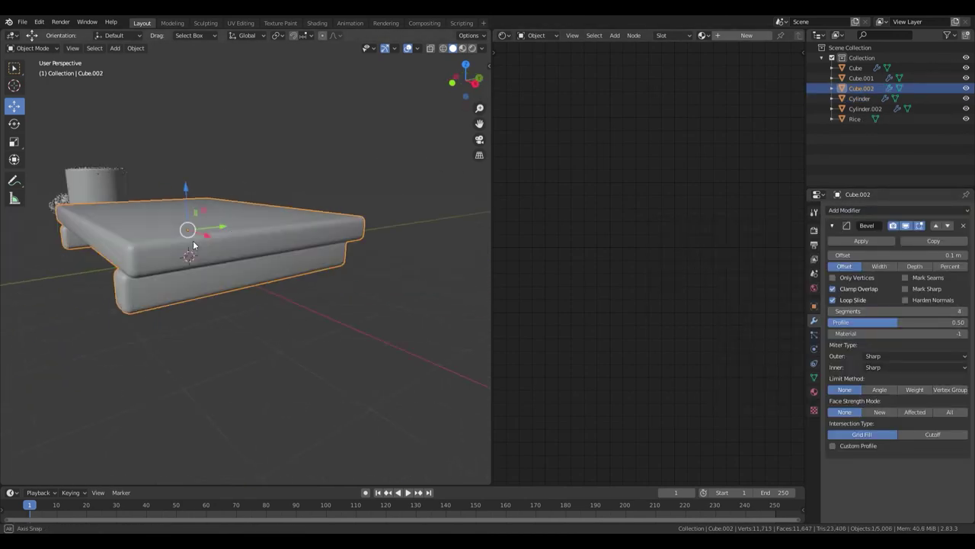
key("alt+a")
mouse_move(205, 237)
middle_mouse_down()
mouse_move(288, 260)
mouse_move(288, 270)
middle_mouse_up()
key("shift+a")
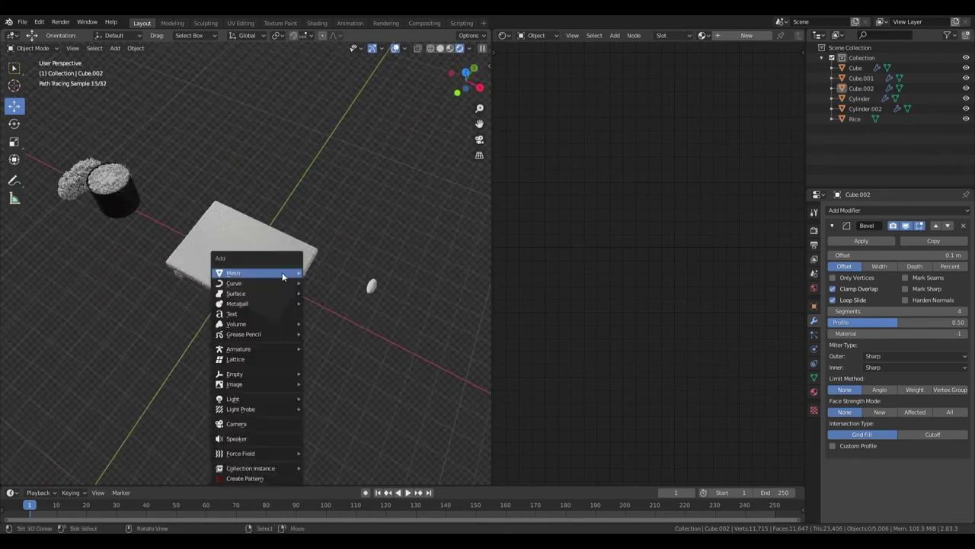
Add a camera, align it to the current view, and move it to frame the board
left_click(263, 421)
mouse_move(365, 259)
middle_mouse_down()
mouse_move(354, 236)
mouse_move(369, 270)
mouse_move(356, 279)
mouse_move(359, 269)
middle_mouse_up()
key("ctrl+alt+KP_0")
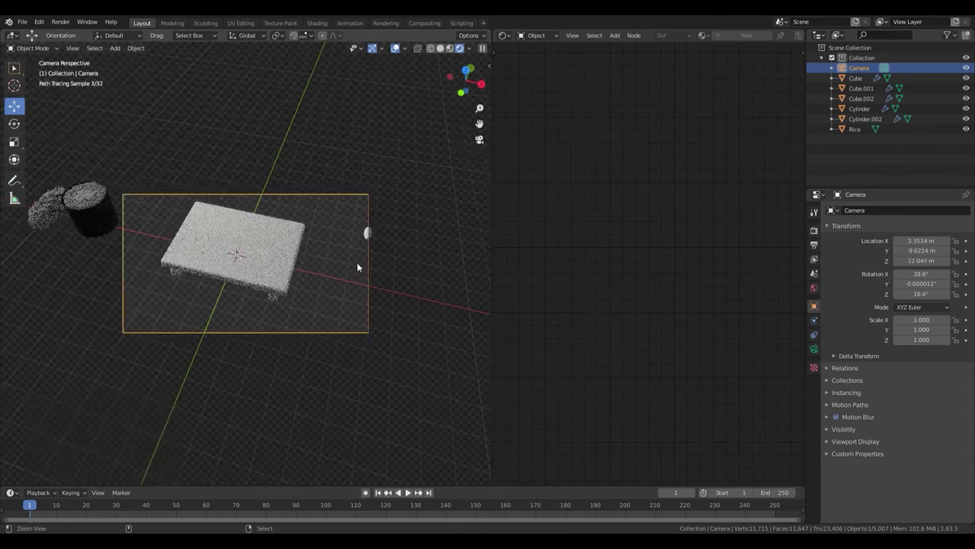
key("g")
left_click(333, 163)
key("g")
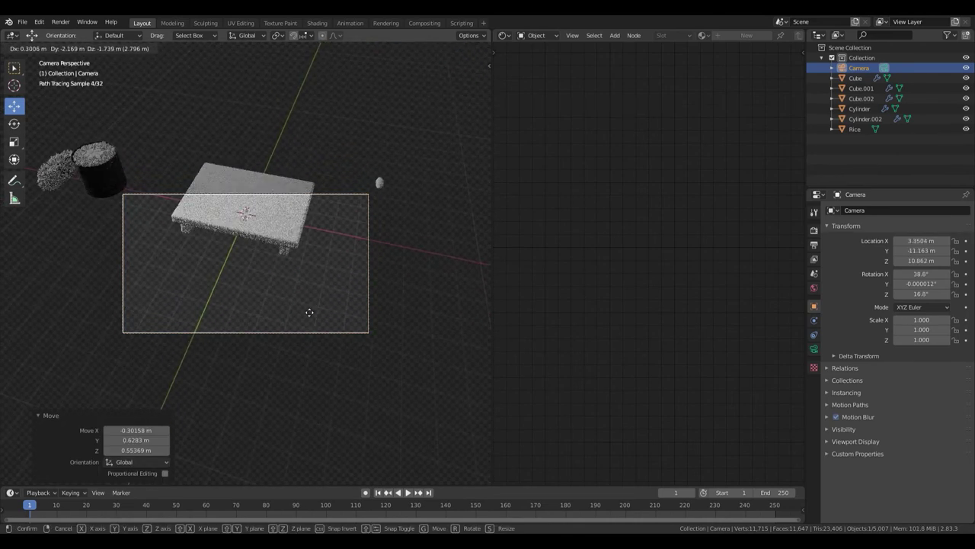
left_click(246, 262)
Make the camera orthographic, raise Passepartout opacity, and widen the orthographic scale
key("g")
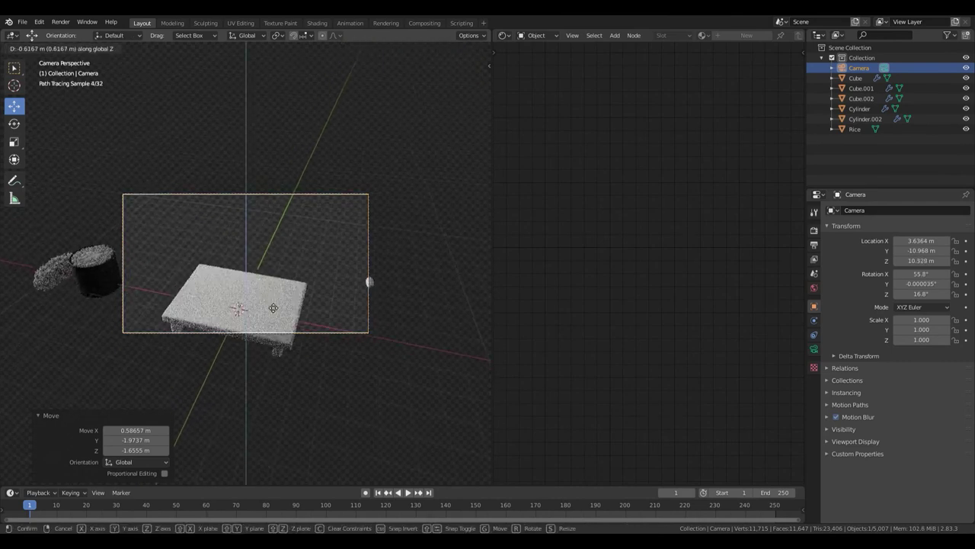
left_click(255, 254)
left_click(814, 349)
left_click(926, 240)
left_click(922, 256)
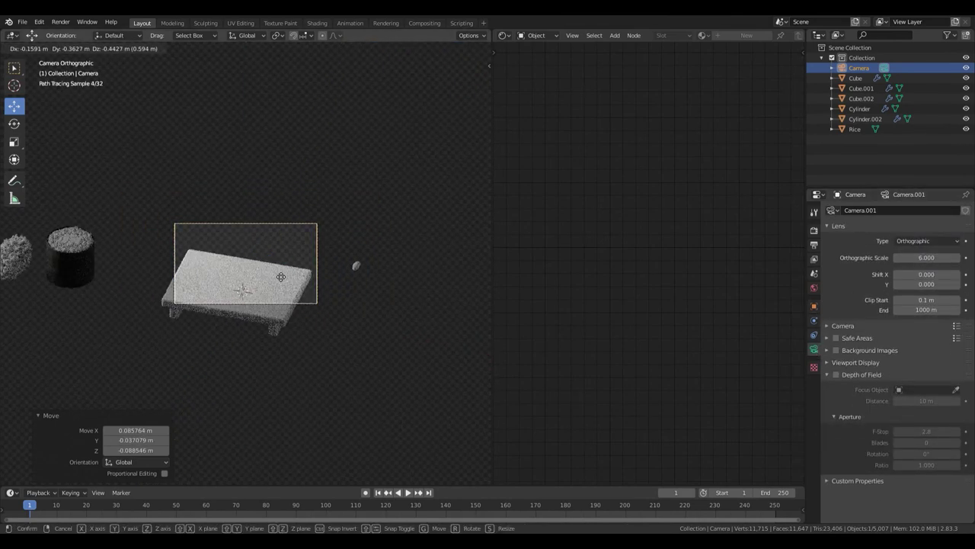
left_click(855, 363)
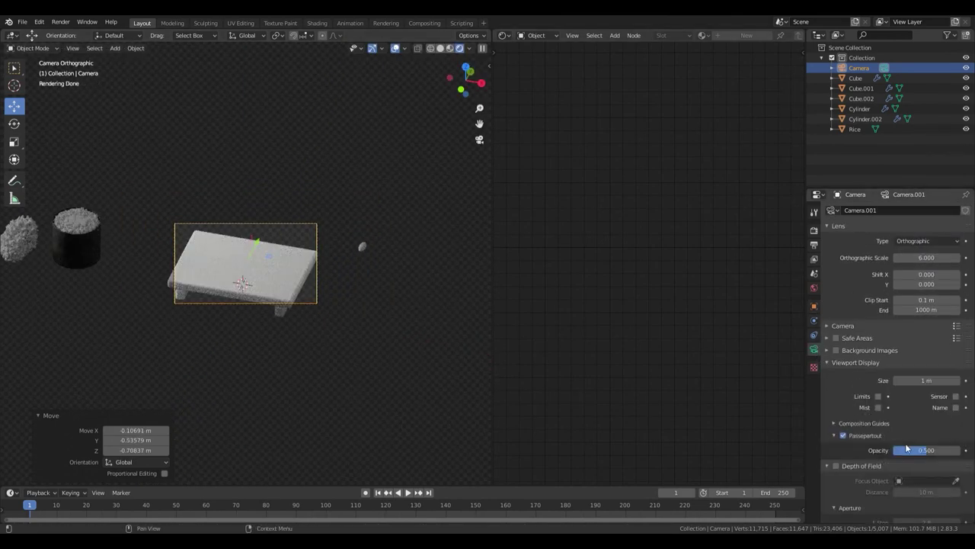
left_click_drag(906, 448, 949, 448)
left_click_drag(927, 258, 952, 257)
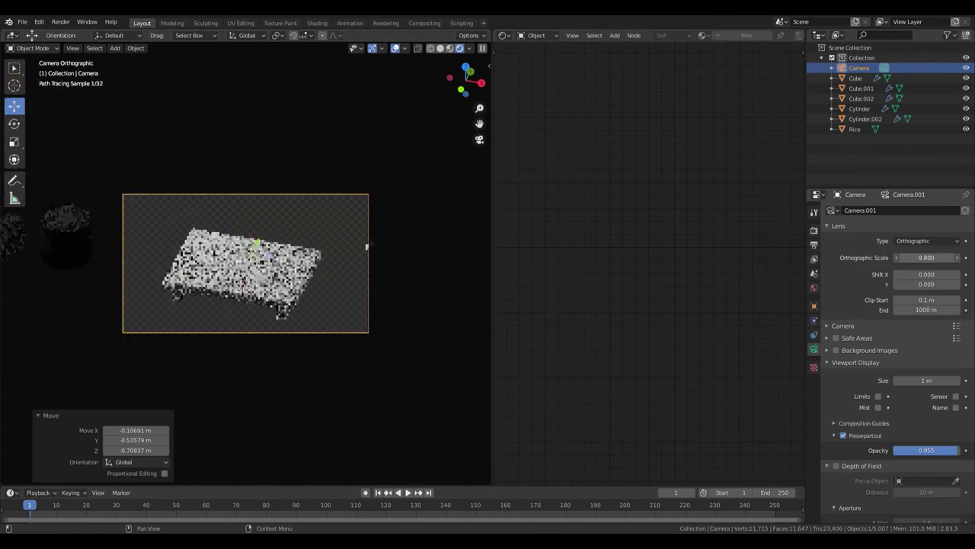
Check the board from top and camera views, then move the camera to recenter the scene
scroll(335, 247, "up", 3)
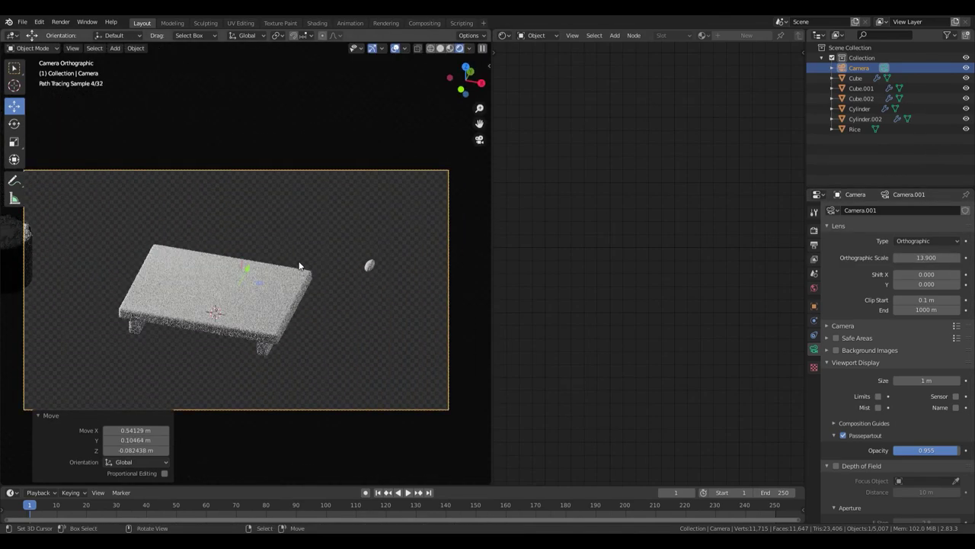
left_click(227, 276)
key("KP_7")
key("Tab")
scroll(274, 246, "up", 3)
key("Escape")
key("KP_0")
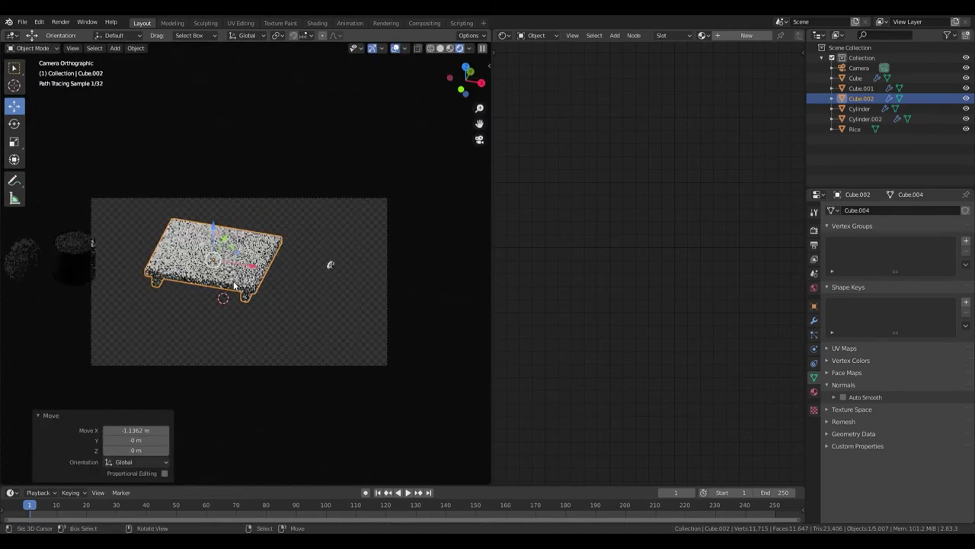
key("alt+a")
left_click(384, 204)
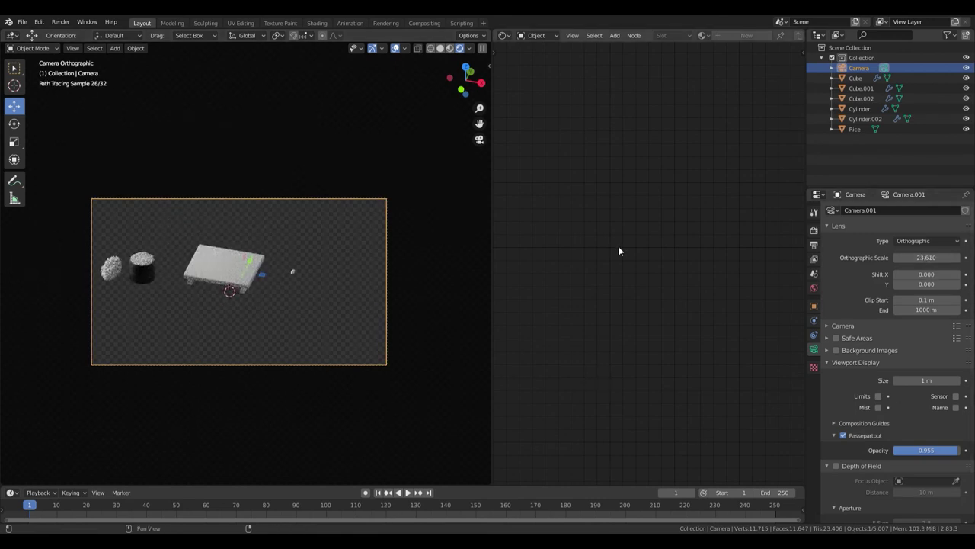
key("g")
left_click(228, 366)
Set the output Resolution X to 1080 px for a square 1080 × 1080 frame
left_click(813, 230)
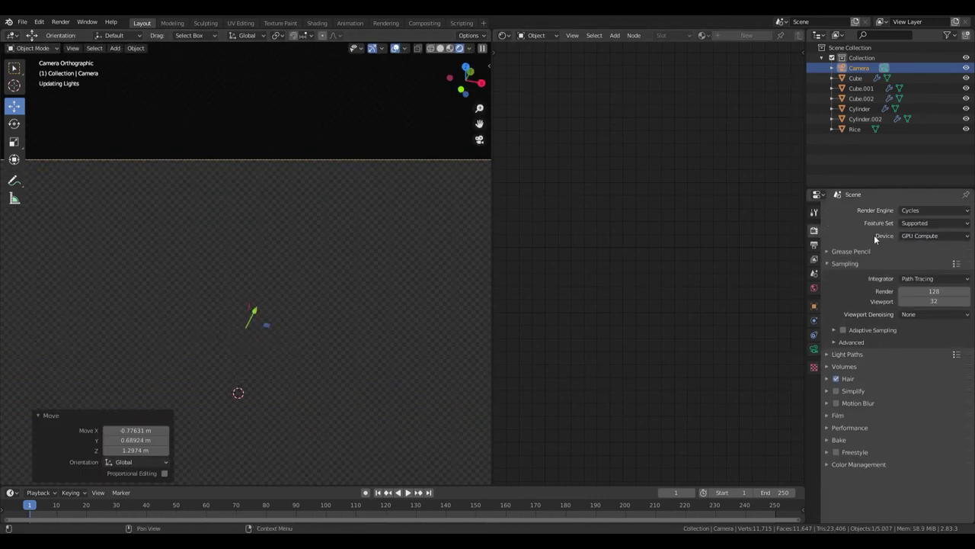
left_click(813, 244)
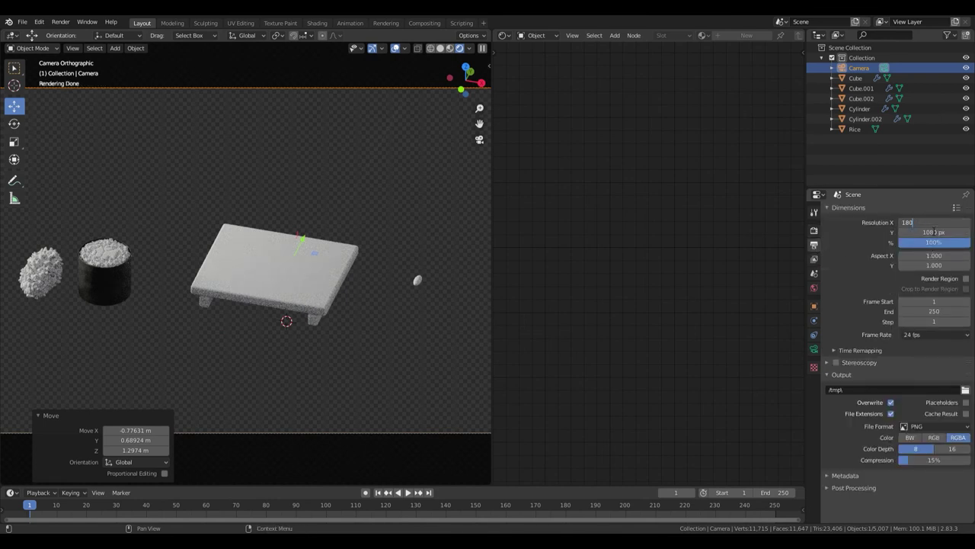
type("1080")
key("Return")
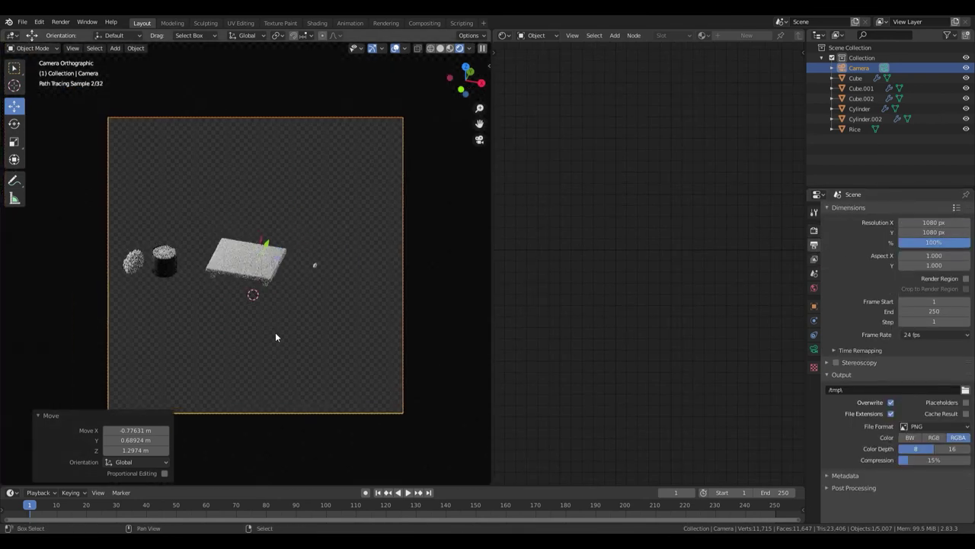
left_click(814, 349)
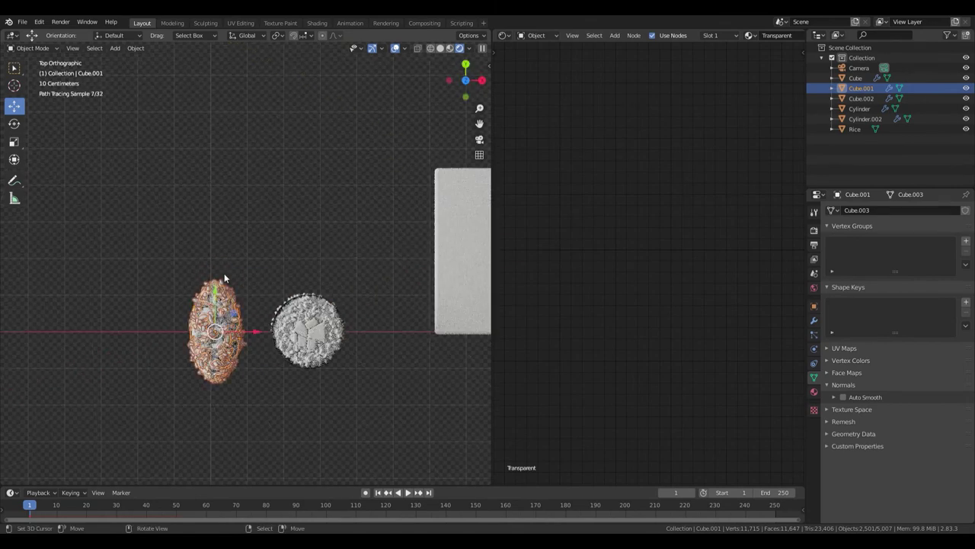
Halve the rice particle count twice, from 2500 to 625 grains
left_click(814, 334)
scroll(958, 314, "down", 1)
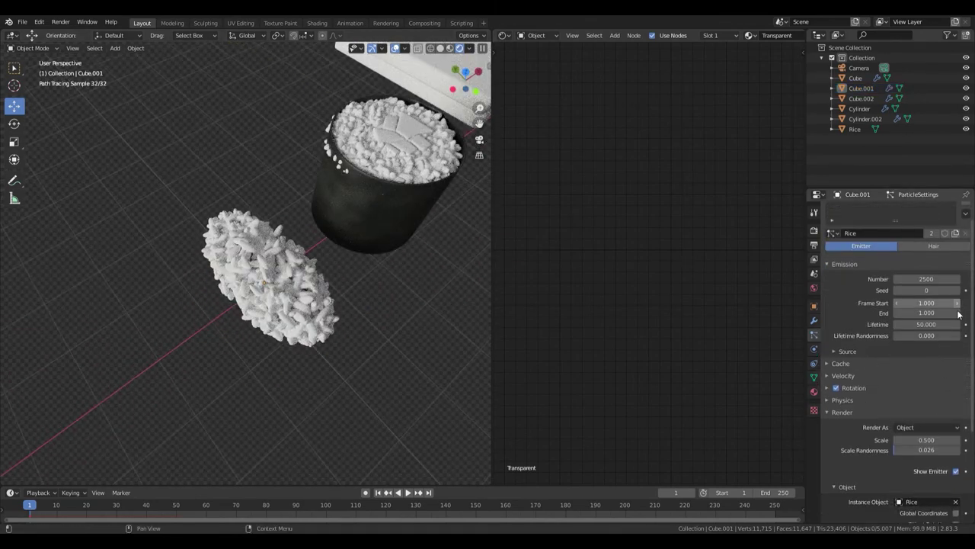
key("Return")
scroll(914, 403, "down", 1)
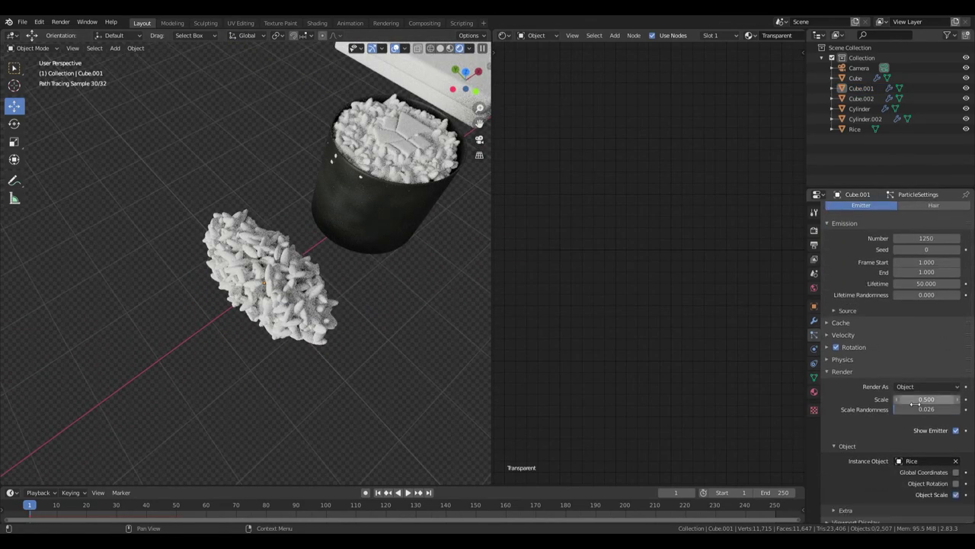
scroll(887, 301, "up", 2)
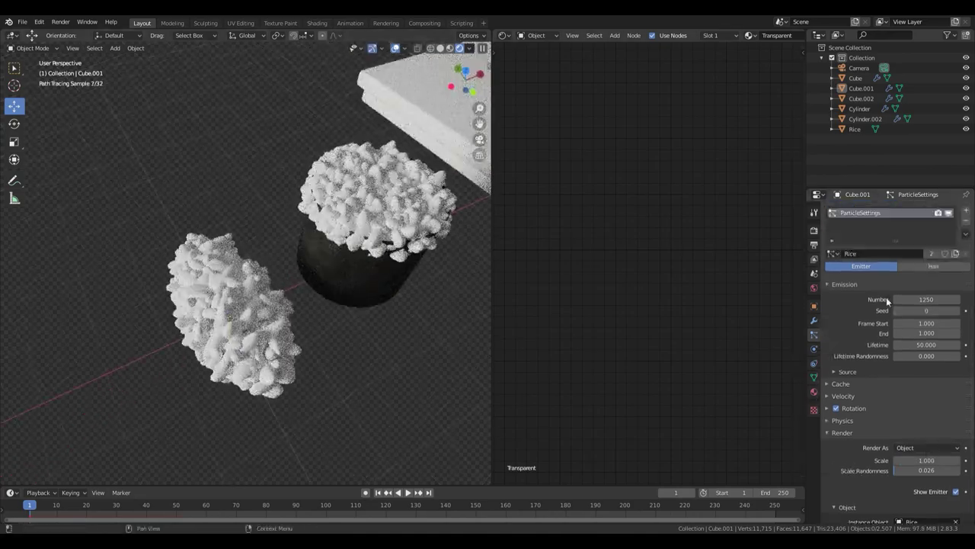
type("625")
key("Return")
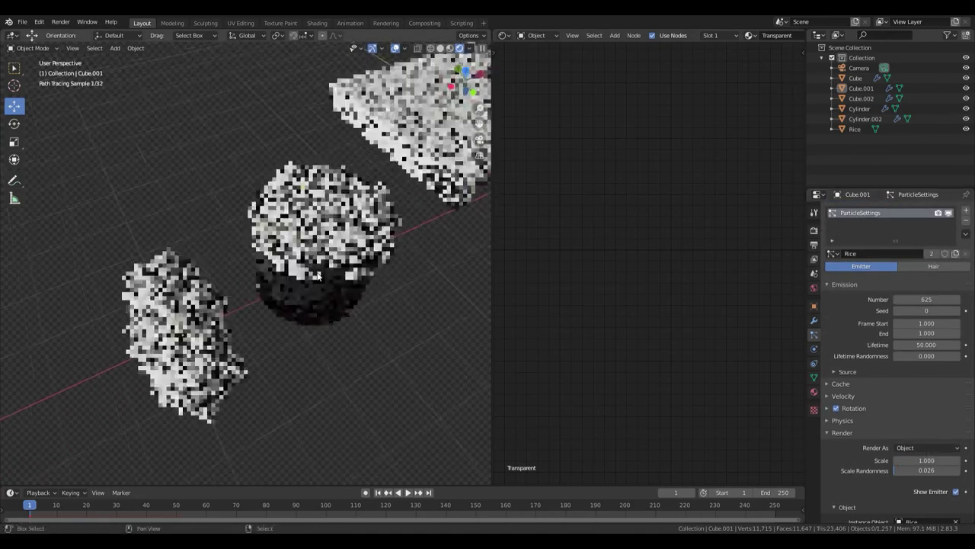
Select the bowl Cylinder and expand its Solidify modifier settings
middle_click_drag(327, 320, 303, 293)
left_click(304, 231)
left_click(303, 231)
mouse_move(303, 231)
middle_mouse_down()
mouse_move(364, 254)
mouse_move(345, 262)
mouse_move(344, 296)
mouse_move(328, 282)
middle_mouse_up()
key("a")
left_click(245, 274)
scroll(259, 304, "up", 3)
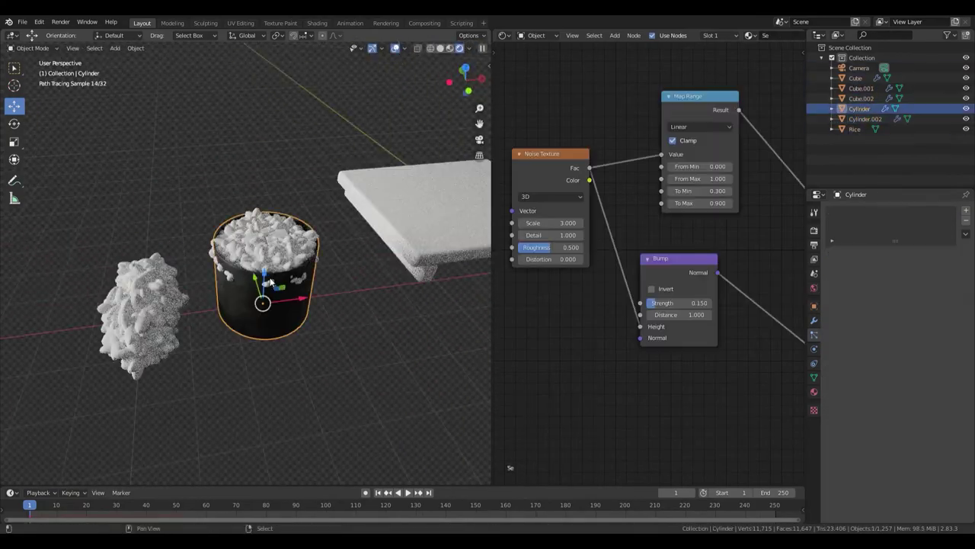
scroll(260, 304, "up", 3)
left_click(814, 320)
left_click(858, 226)
middle_click_drag(327, 289, 313, 274)
scroll(310, 283, "down", 4)
left_click(311, 283)
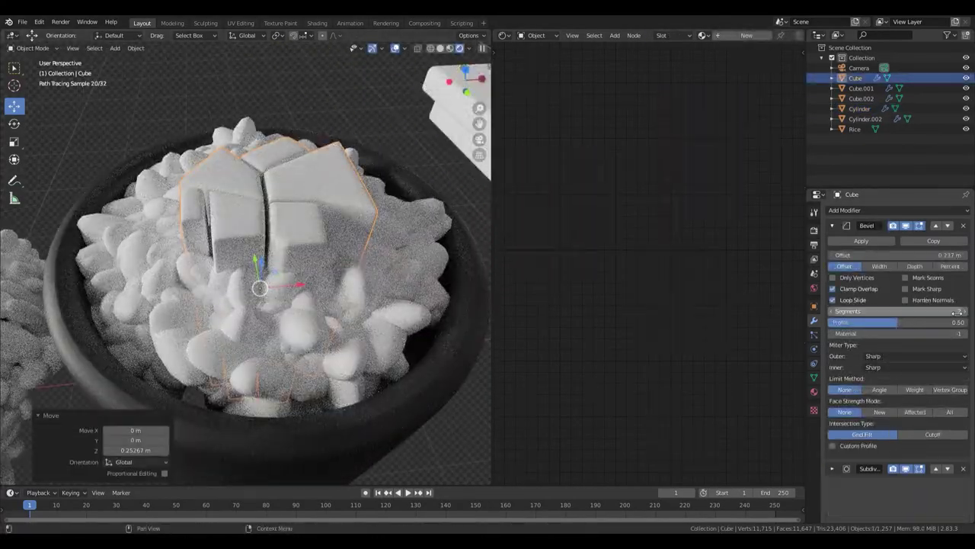
Scale the topping blocks in height so they sit on the bowl's rice
scroll(384, 221, "down", 5)
middle_click_drag(384, 221, 343, 190)
key("s")
key("shift+z")
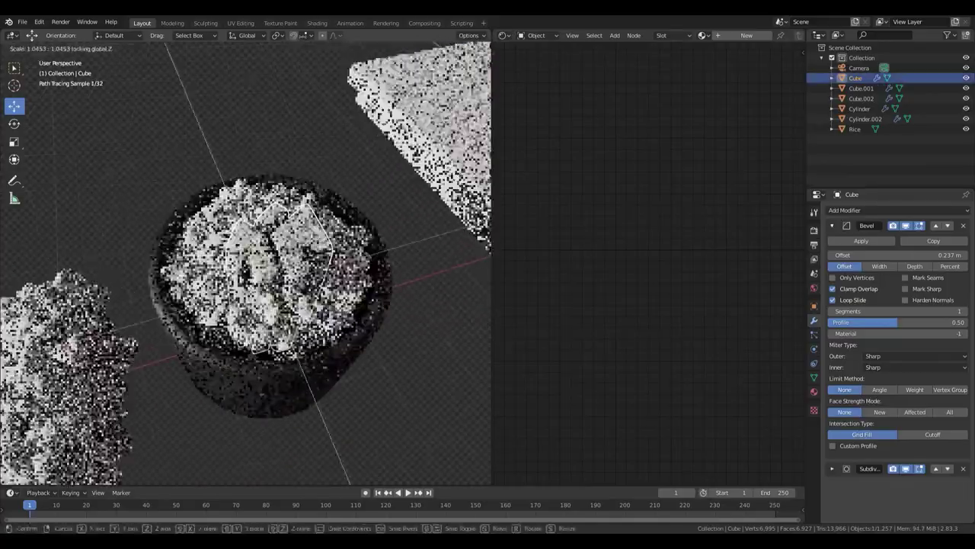
left_click(375, 261)
middle_click_drag(375, 261, 366, 252)
scroll(375, 260, "up", 4)
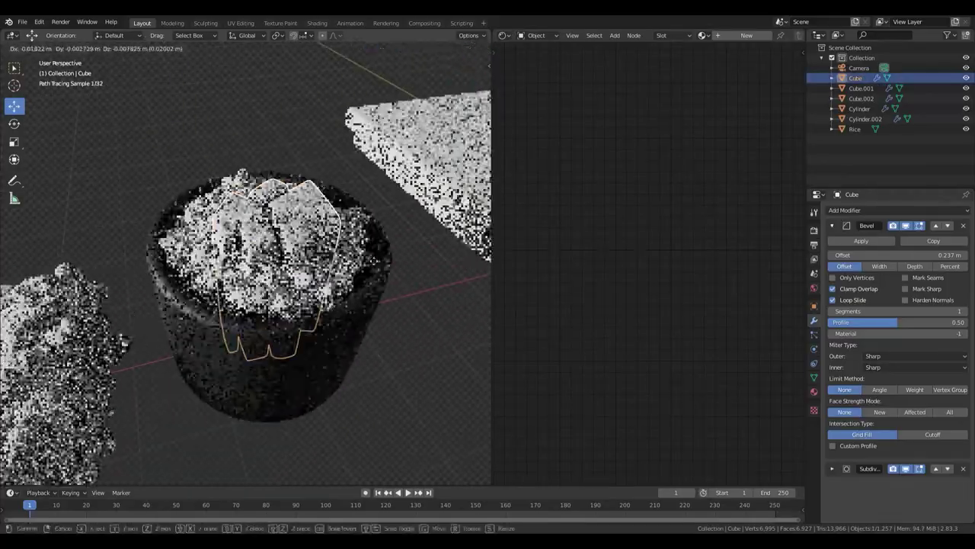
scroll(372, 266, "down", 6)
Check the toppings from top view, then select the topping Cube and enter Edit Mode
key("KP_7")
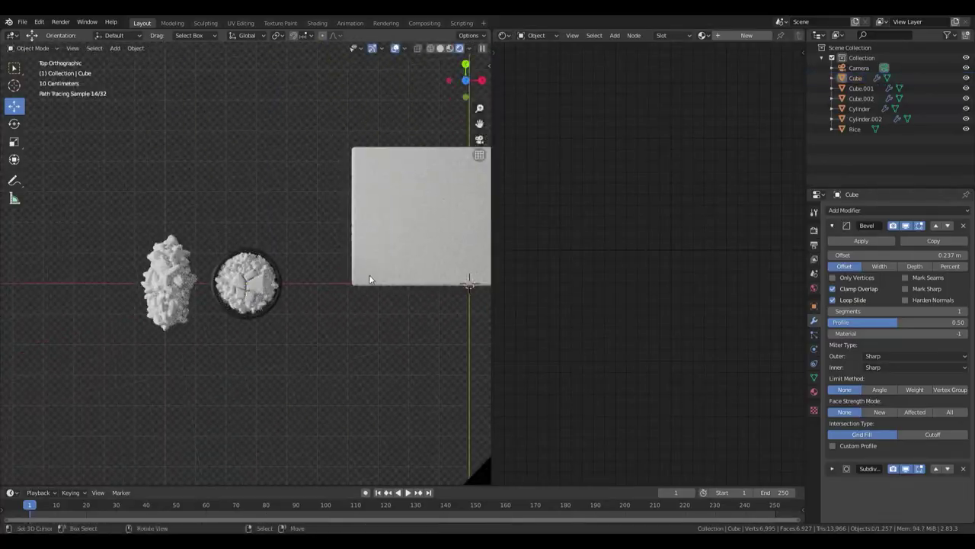
scroll(316, 257, "up", 2)
scroll(315, 242, "up", 1)
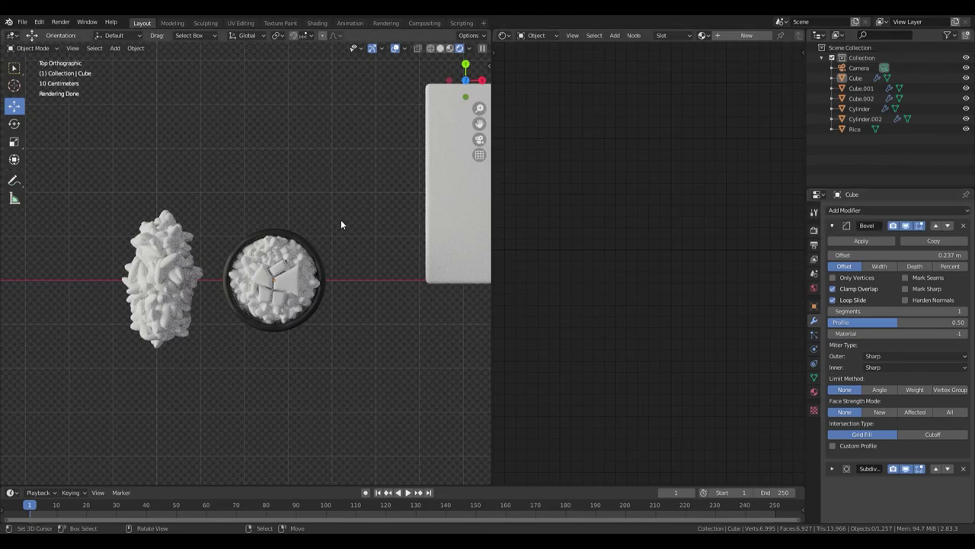
scroll(358, 206, "up", 2)
middle_click_drag(374, 206, 381, 221)
scroll(381, 221, "up", 2)
left_click(385, 218)
key("Tab")
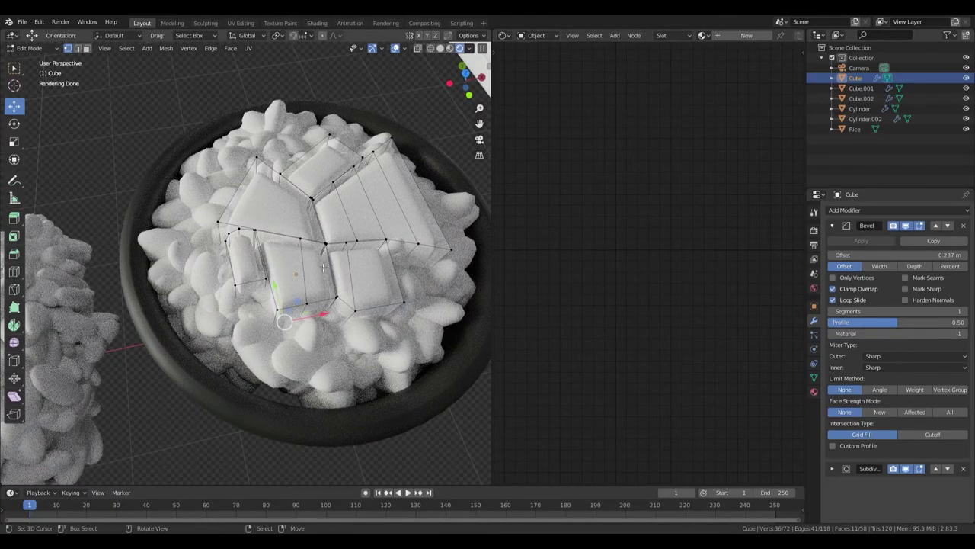
Name the first material Salmon and add new green and yellow material slots
middle_click_drag(323, 267, 327, 236)
left_click(814, 390)
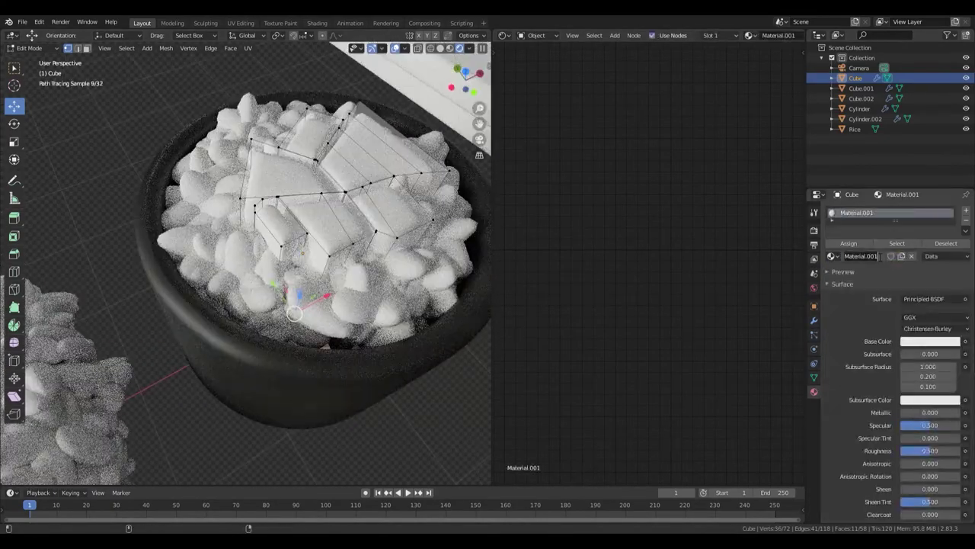
type("Salmon")
key("Return")
left_click(966, 210)
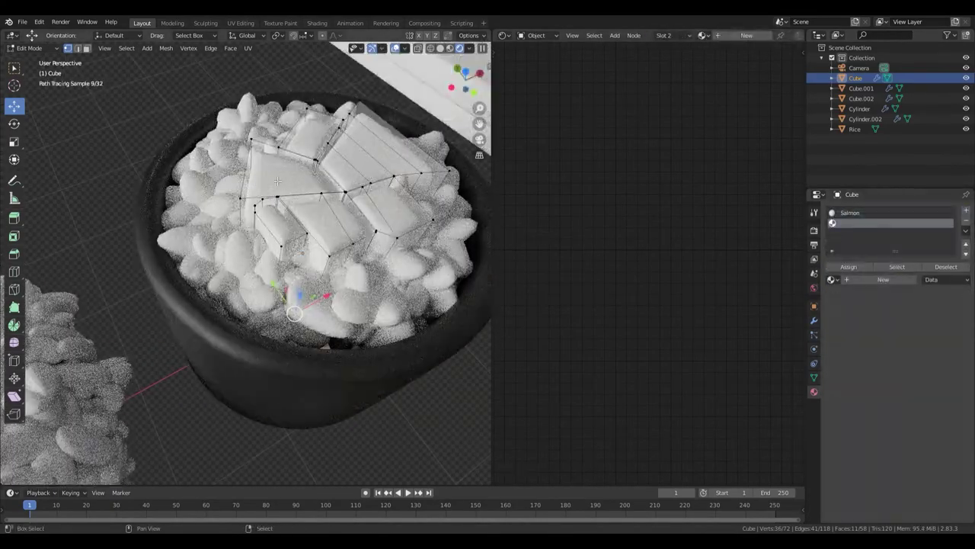
left_click(883, 279)
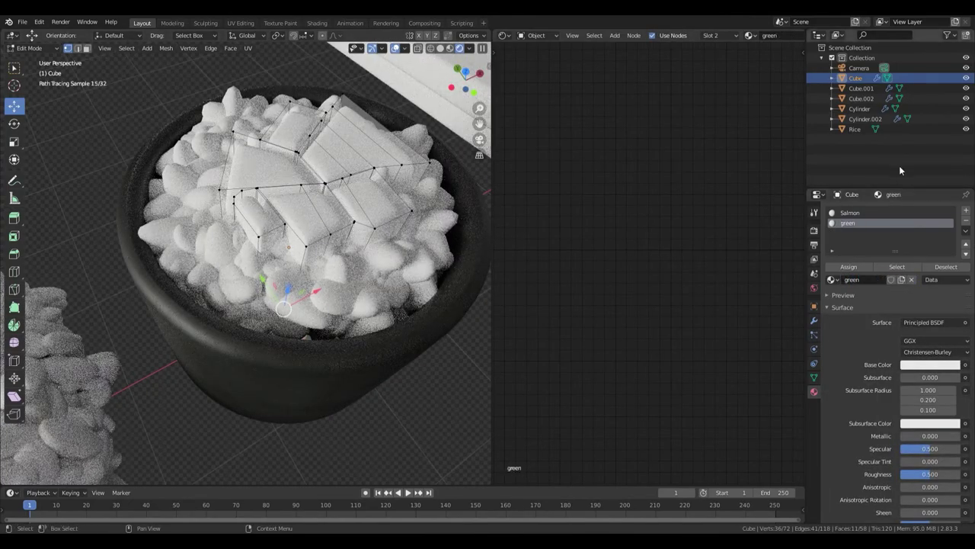
left_click(966, 210)
left_click(880, 279)
type("low")
key("Return")
Add a red material slot, assign it to selected faces, and select the top-left topping block
left_click(966, 211)
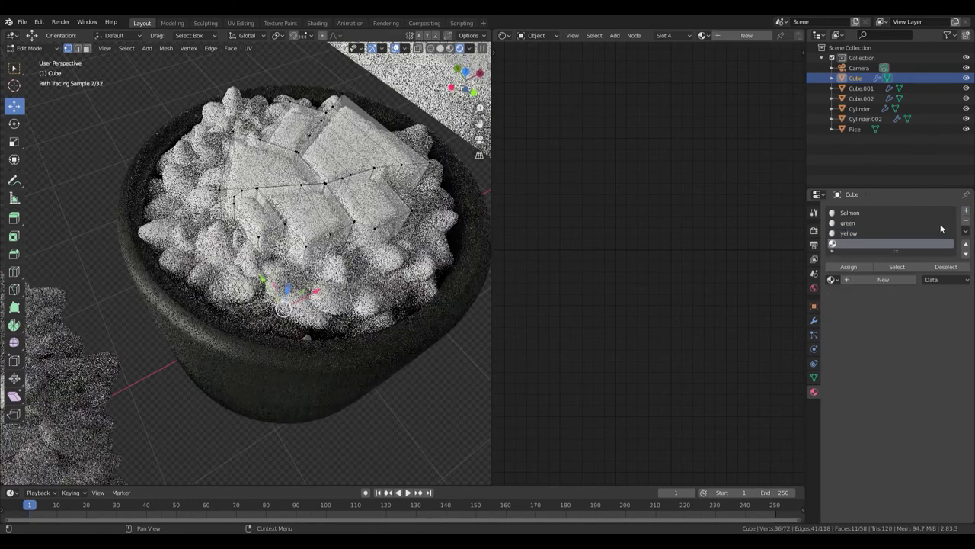
left_click(871, 278)
left_click(879, 280)
type("red")
left_click(874, 268)
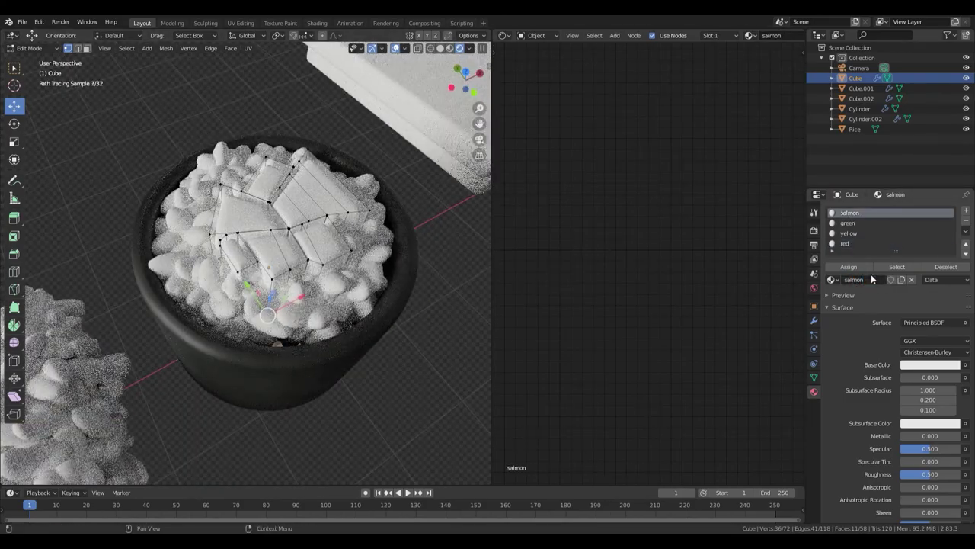
middle_click_drag(305, 290, 289, 251)
scroll(297, 274, "up", 3)
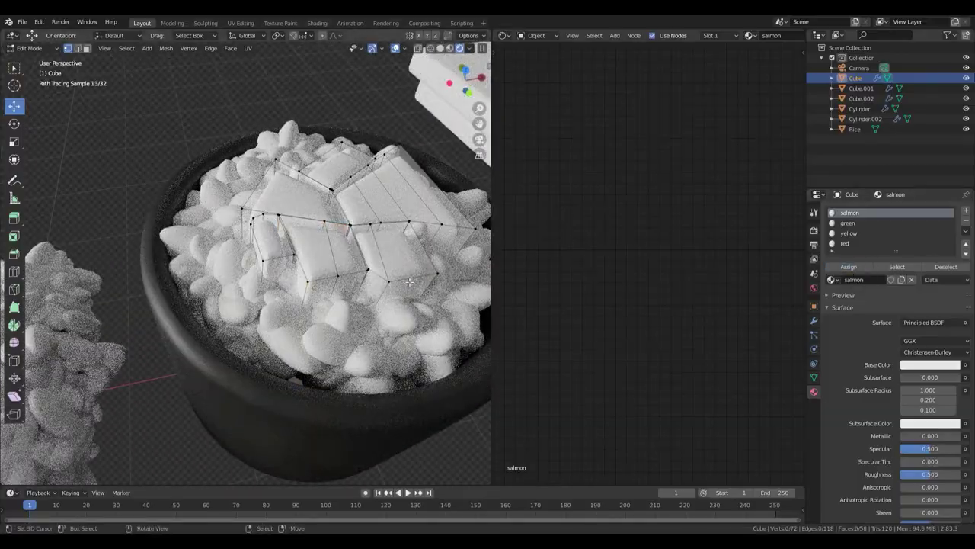
key("l")
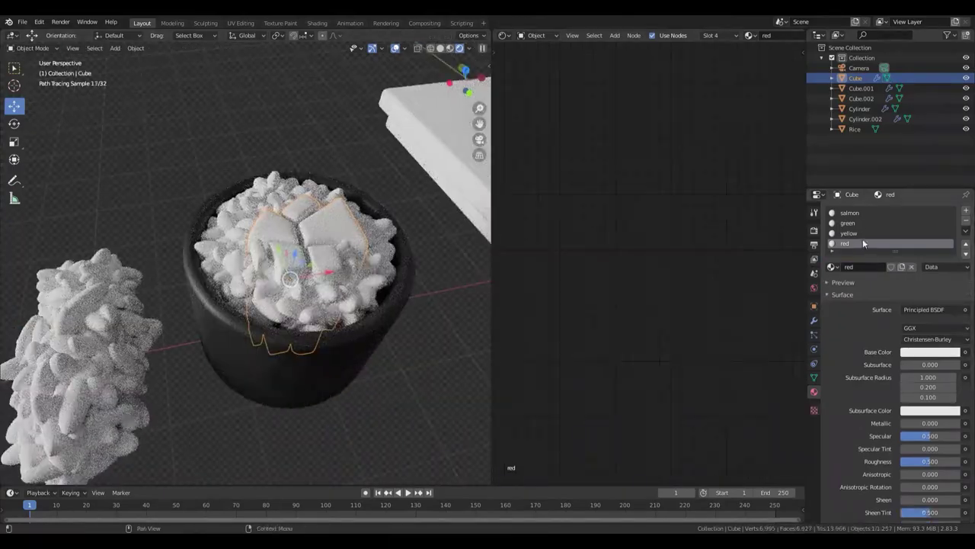
Assign the yellow material to the selected topping faces in Edit Mode
left_click(845, 243)
left_click(931, 351)
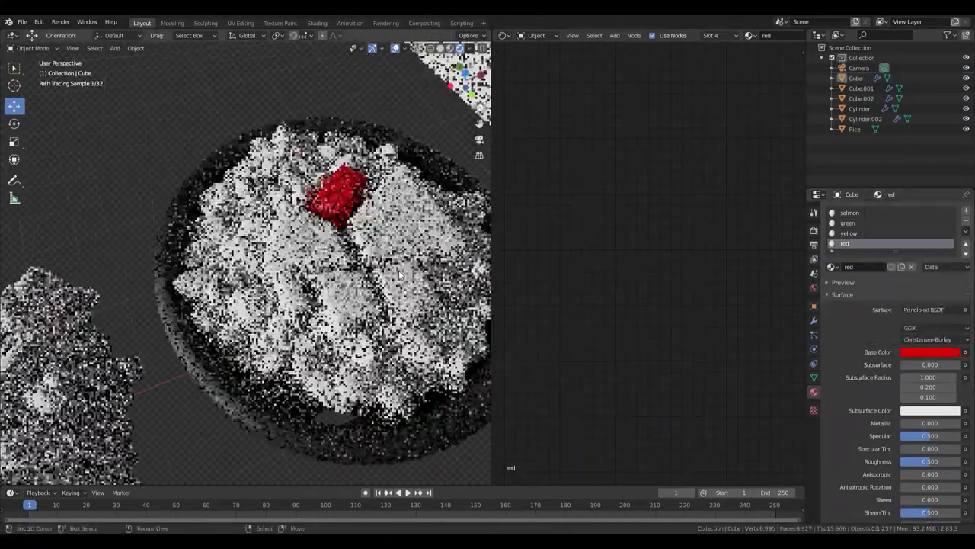
left_click(930, 351)
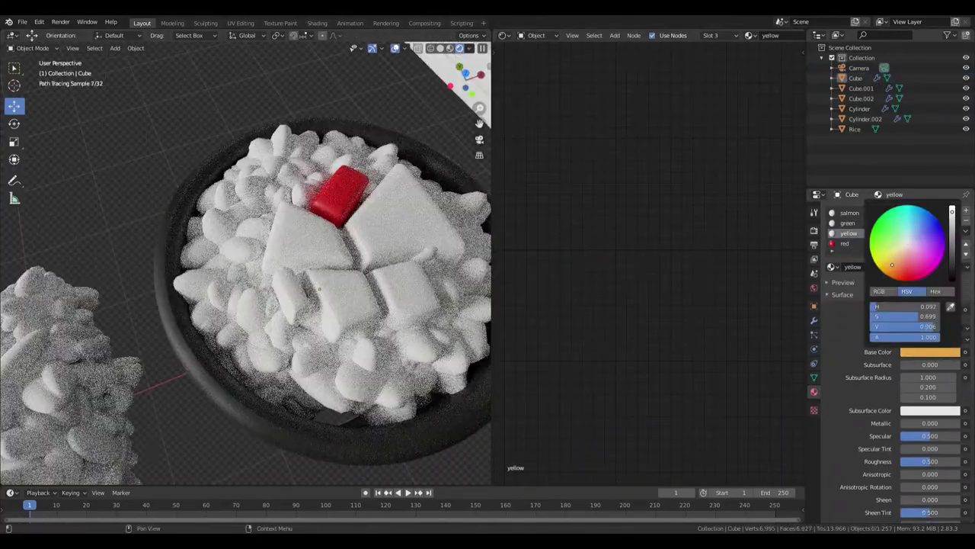
key("Tab")
scroll(376, 213, "down", 5)
scroll(376, 213, "up", 8)
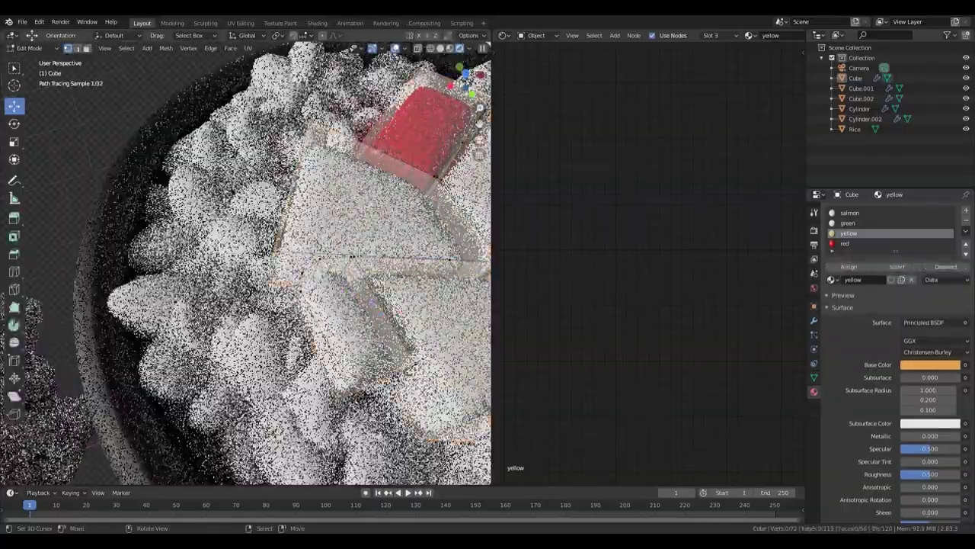
middle_click_drag(376, 213, 349, 244)
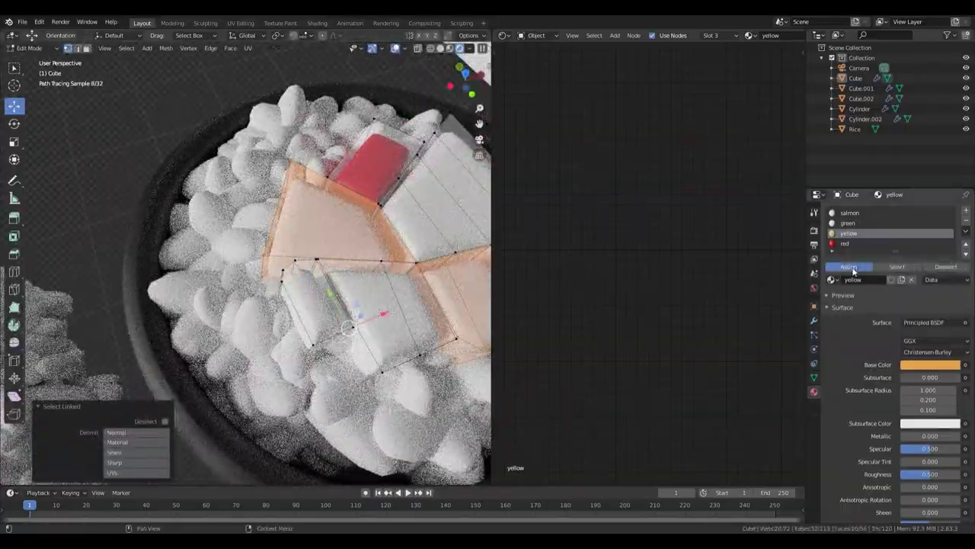
left_click(849, 267)
key("alt+a")
Assign the green material to a topping piece and make its base colour light green
middle_click_drag(366, 229, 430, 204)
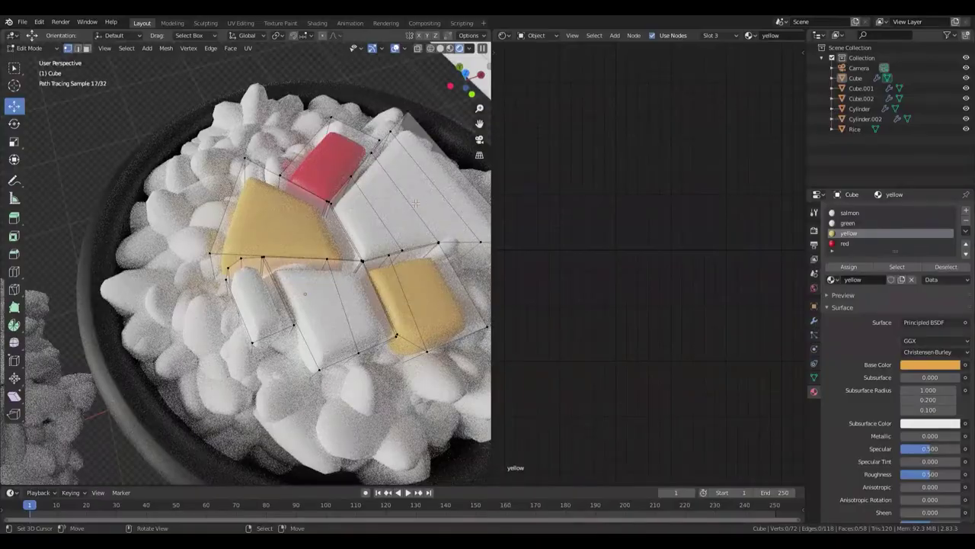
key("l")
left_click(848, 223)
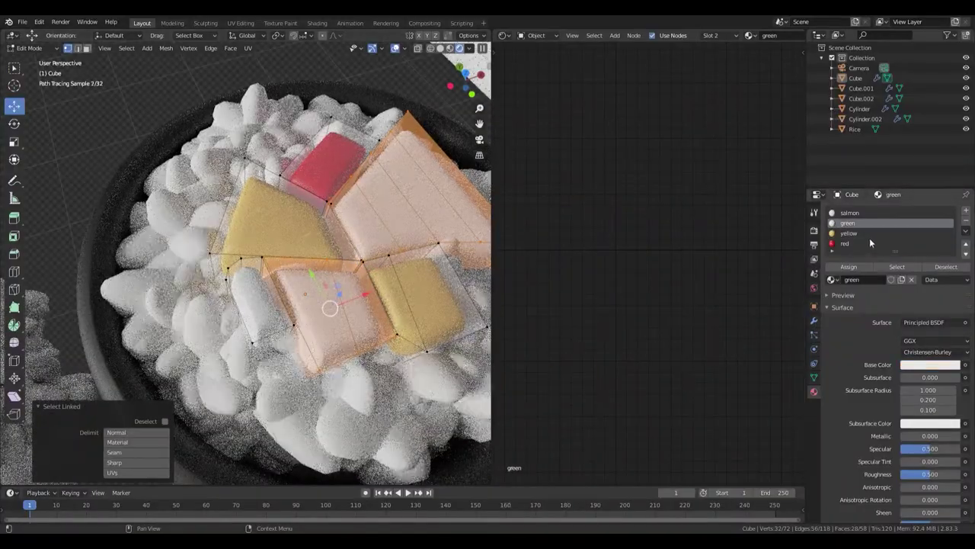
left_click(849, 267)
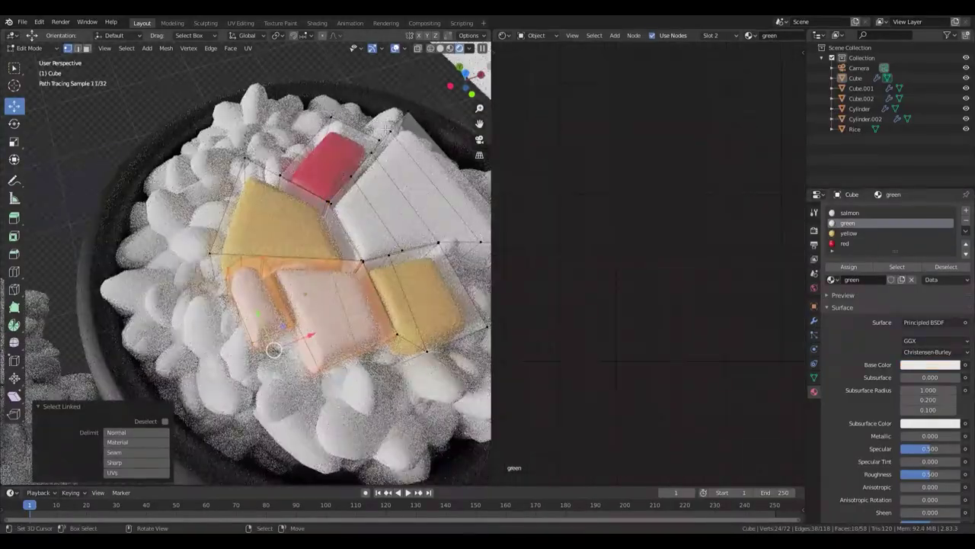
key("l")
key("Tab")
left_click(910, 351)
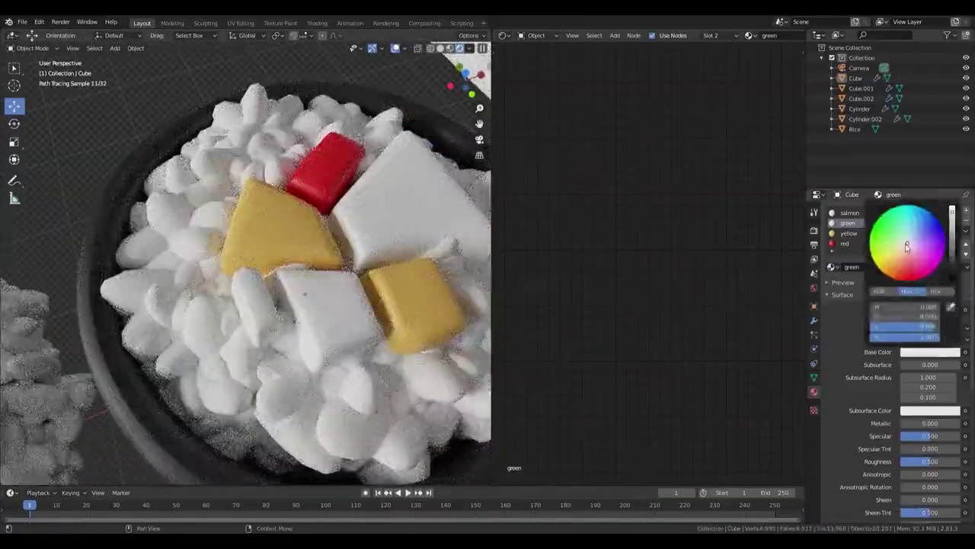
left_click(907, 248)
Assign the salmon material to another topping piece and bring up its base colour
mouse_move(320, 290)
middle_mouse_down()
mouse_move(278, 261)
mouse_move(342, 244)
middle_mouse_up()
scroll(342, 244, "up", 3)
scroll(304, 289, "up", 3)
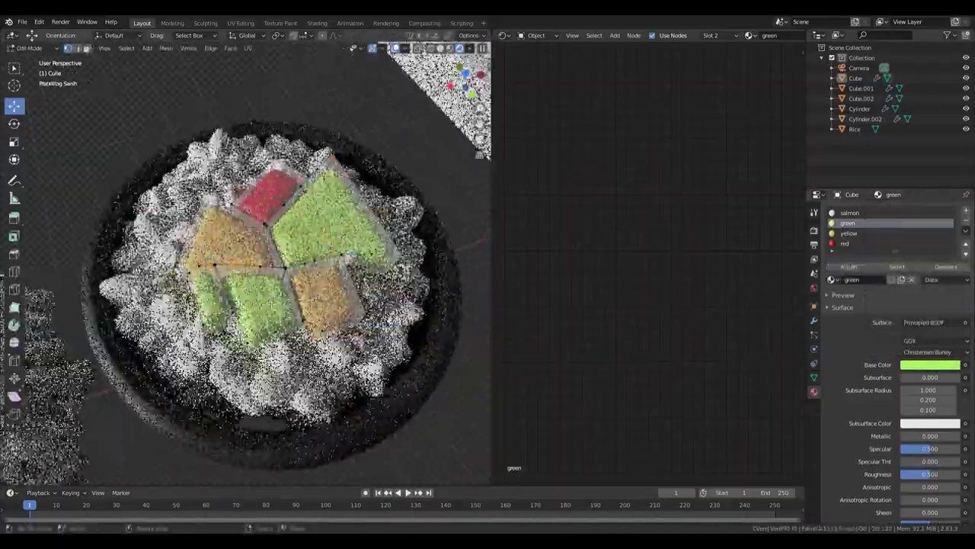
key("Tab")
key("l")
left_click(850, 212)
left_click(848, 267)
left_click(931, 364)
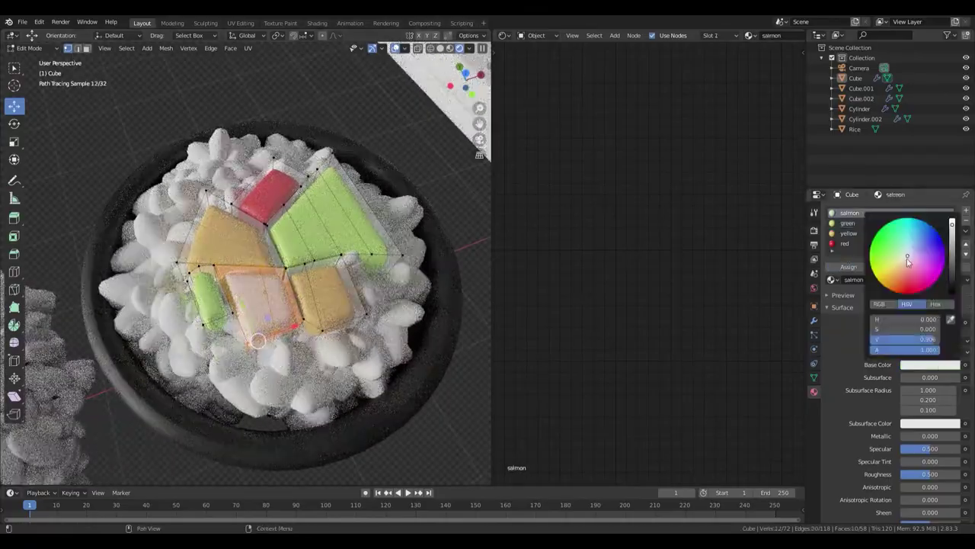
key("Tab")
Show the salmon material's shader nodes and view the scene from the top
scroll(258, 289, "down", 5)
scroll(258, 290, "up", 2)
left_click(538, 49)
middle_click_drag(251, 228, 161, 206)
key("KP_7")
middle_click_drag(691, 171, 753, 165)
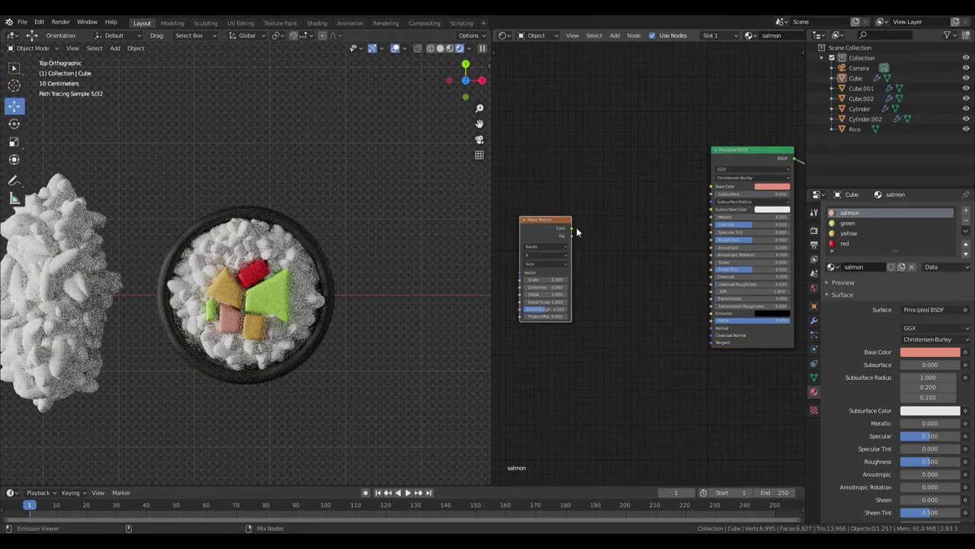
Set the Wave Texture's Distortion to 8.1 and Scale to 4.57
left_click(545, 229, "ctrl+shift")
scroll(456, 271, "up", 4)
scroll(609, 198, "up", 2)
scroll(648, 183, "up", 1)
middle_click_drag(641, 171, 679, 166)
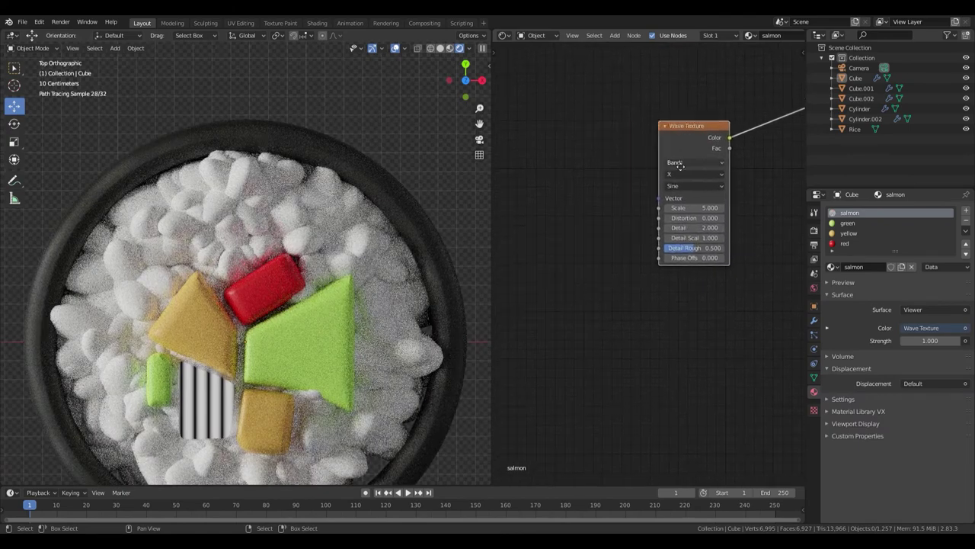
middle_click_drag(627, 138, 596, 135)
left_click_drag(655, 213, 685, 213)
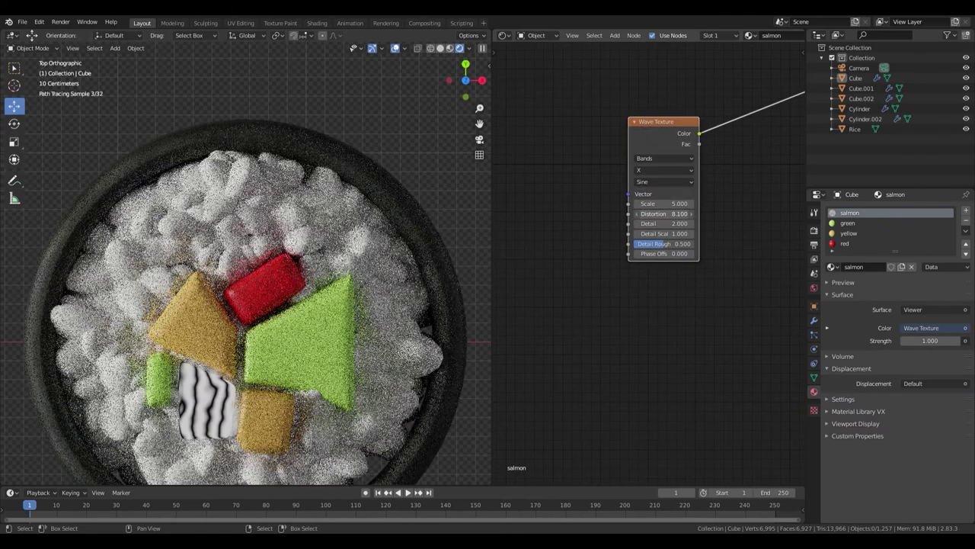
scroll(681, 221, "up", 2)
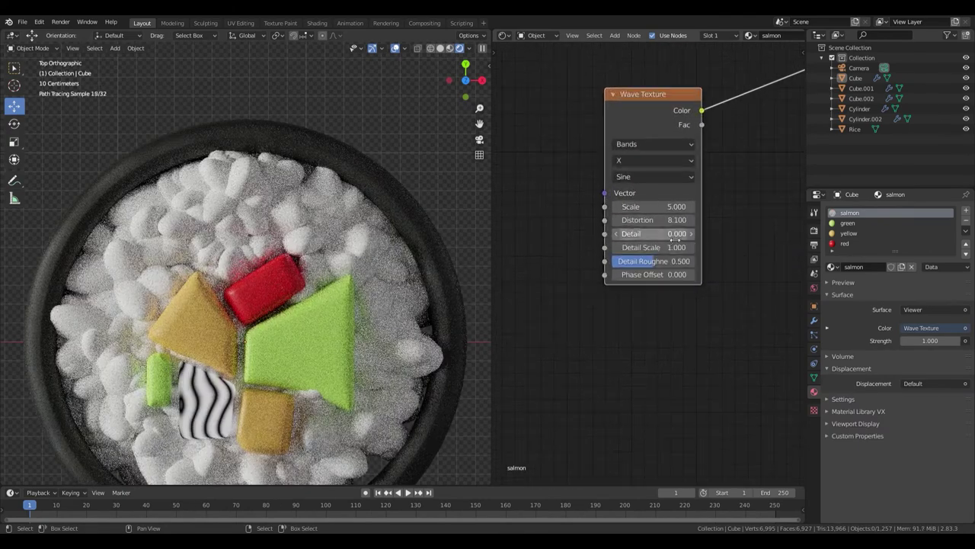
left_click_drag(656, 207, 670, 207)
scroll(695, 209, "down", 2)
Insert a ColorRamp after the Wave Texture with Constant interpolation
key("shift+a")
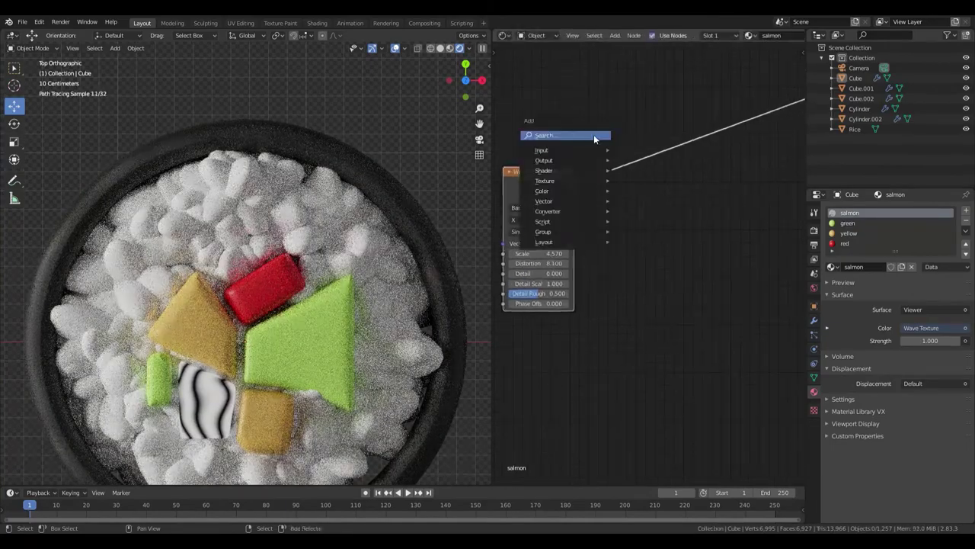
left_click(613, 163)
left_click(669, 175)
left_click(704, 168)
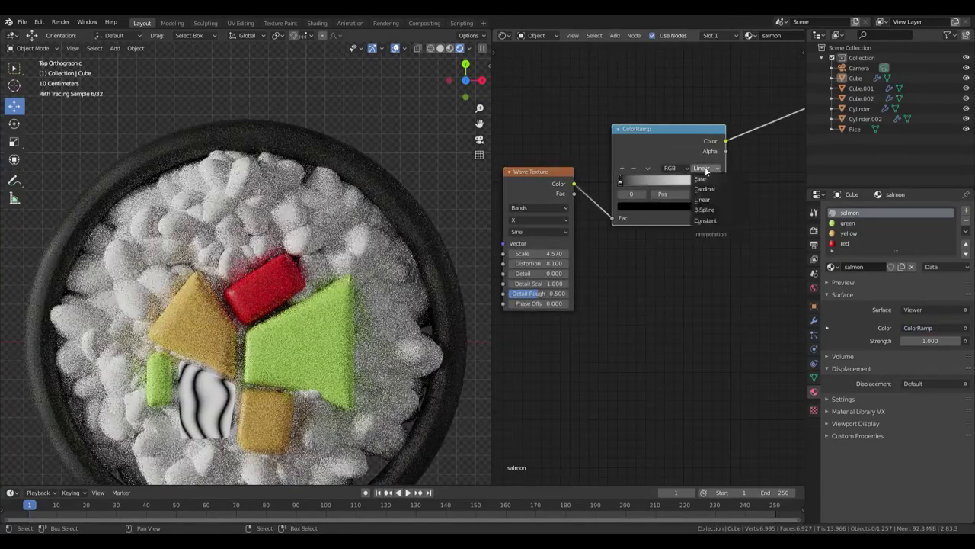
left_click(705, 220)
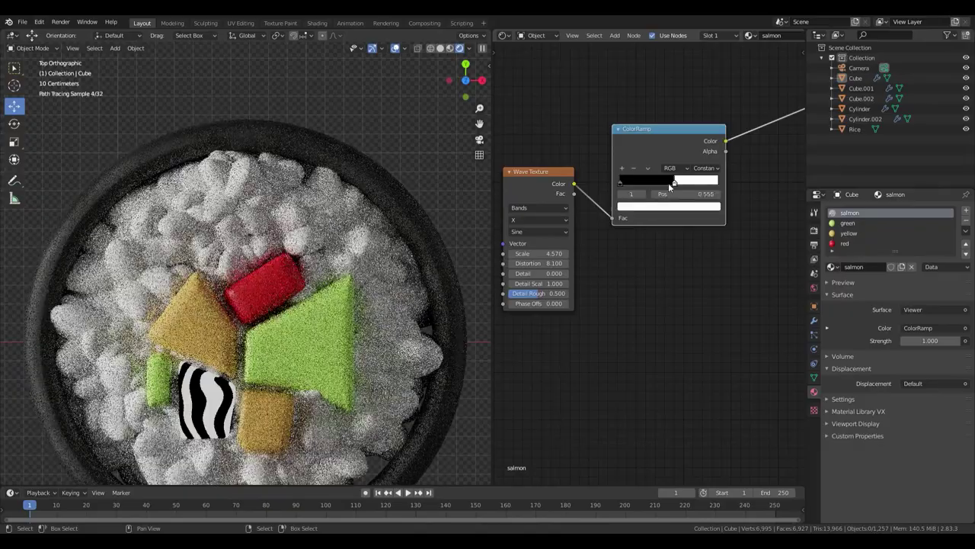
scroll(665, 177, "down", 1)
Add a MixRGB node with a pink second colour, its factor driven by the ramp
key("shift+a")
left_click(665, 176)
type("mix")
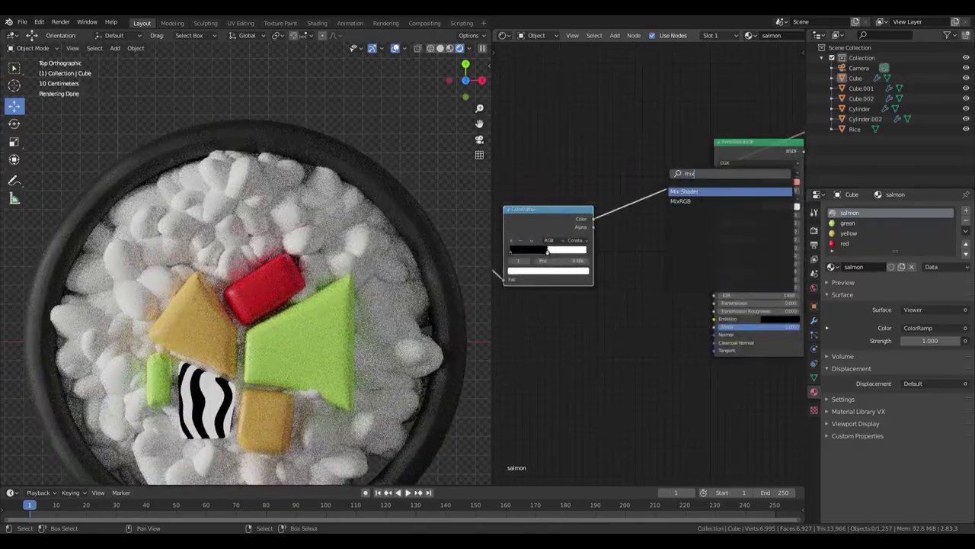
left_click(680, 200)
left_click(639, 234)
scroll(640, 228, "up", 2)
key("ctrl+v")
left_click_drag(579, 204, 579, 193)
Move the ColorRamp stop to 0.241 to thin the stripes and set the first mix colour
key("KP_0")
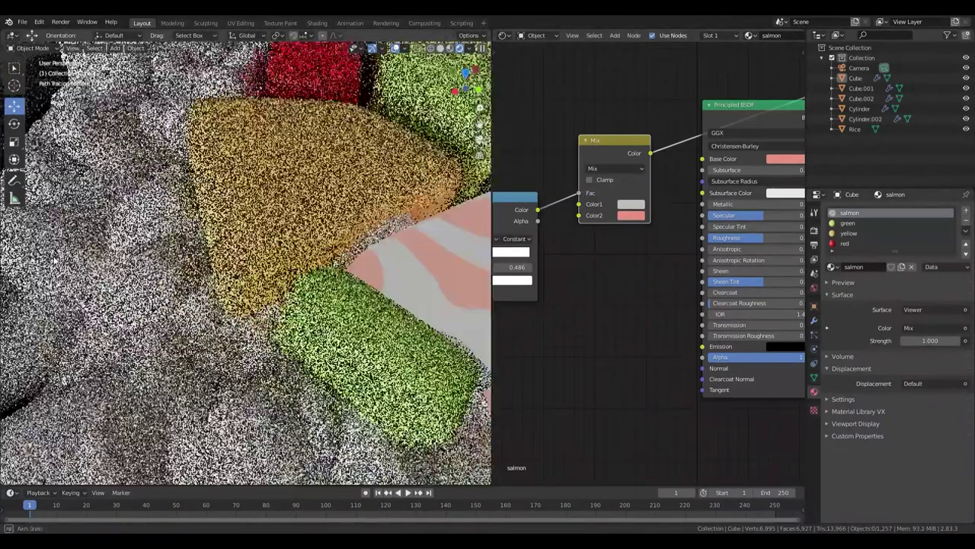
scroll(340, 255, "up", 2)
scroll(255, 259, "up", 3)
scroll(255, 259, "up", 2)
scroll(579, 243, "up", 2)
mouse_move(599, 259)
left_mouse_down()
mouse_move(625, 260)
mouse_move(562, 258)
left_mouse_up()
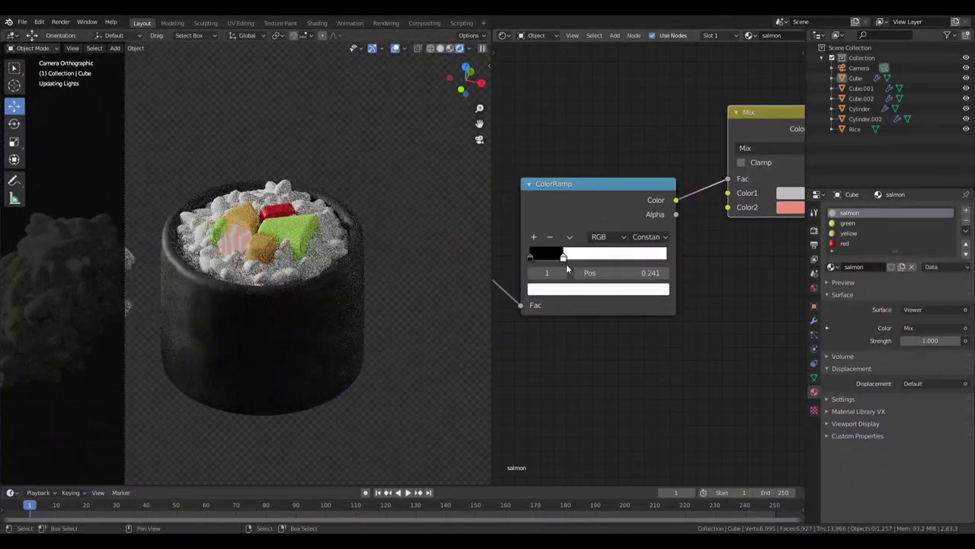
middle_click_drag(735, 232, 636, 268)
left_click(694, 229)
Reconnect the Principled shader to the Material Output and return to the top view
middle_click_drag(732, 320, 625, 320)
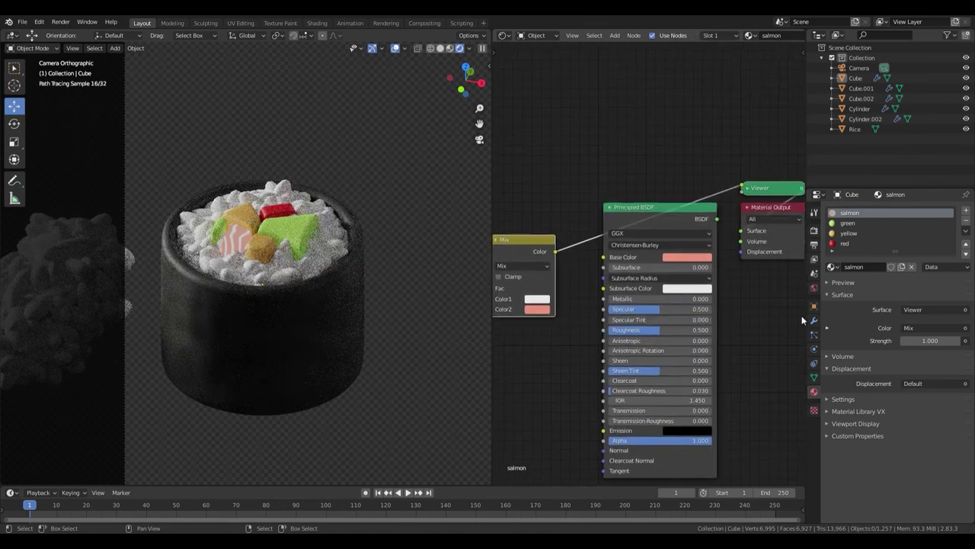
left_click(663, 218, "ctrl+shift")
middle_click_drag(305, 266, 345, 268)
scroll(345, 267, "up", 3)
scroll(346, 243, "up", 2)
key("KP_7")
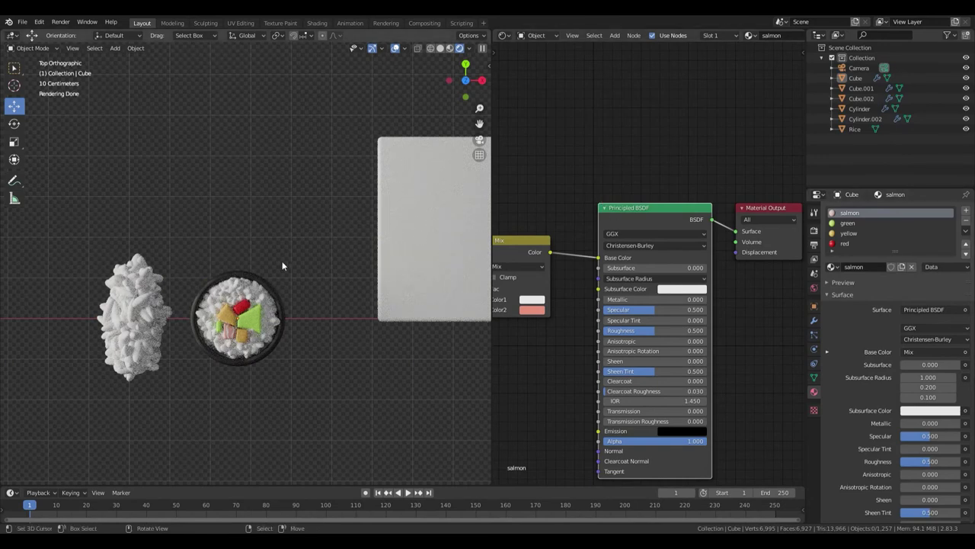
Move the rice bowl onto the board, scale it to 0.68 and apply the scale
key("shift+z")
left_click(216, 273)
left_click_drag(213, 328, 310, 246)
mouse_move(310, 245)
middle_mouse_down()
mouse_move(349, 271)
mouse_move(337, 227)
middle_mouse_up()
key("g")
key("z")
key("Return")
key("s")
left_click(352, 243)
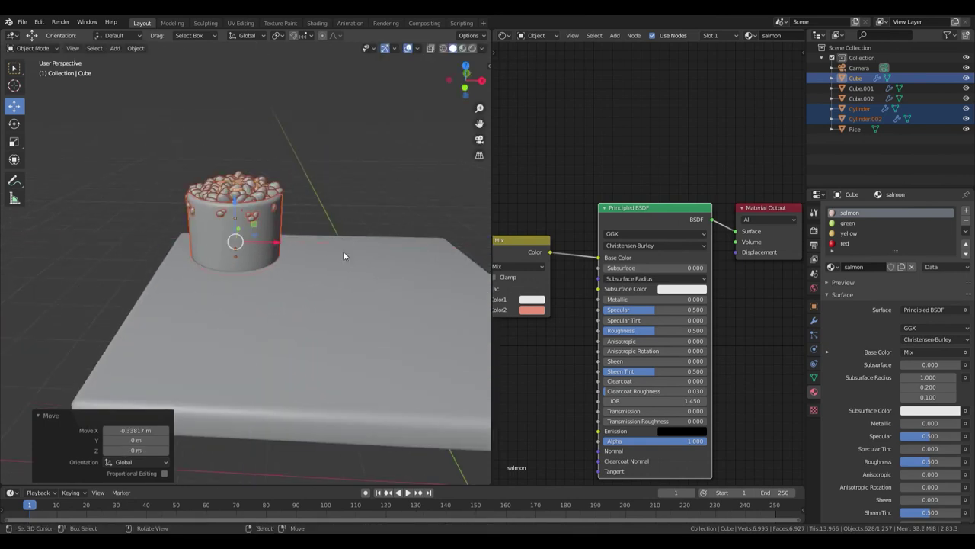
key("ctrl+a")
Apply the transform of another object, then select the Cube alone
scroll(303, 241, "up", 3)
mouse_move(302, 241)
middle_mouse_down()
mouse_move(332, 263)
mouse_move(342, 238)
mouse_move(320, 252)
mouse_move(258, 232)
middle_mouse_up()
left_click(319, 248)
key("ctrl+a")
left_click(326, 229)
left_click(257, 233)
scroll(258, 232, "down", 5)
Shrink the nigiri rice pile to 0.7 and place it on the board
left_click(194, 272)
key("KP_7")
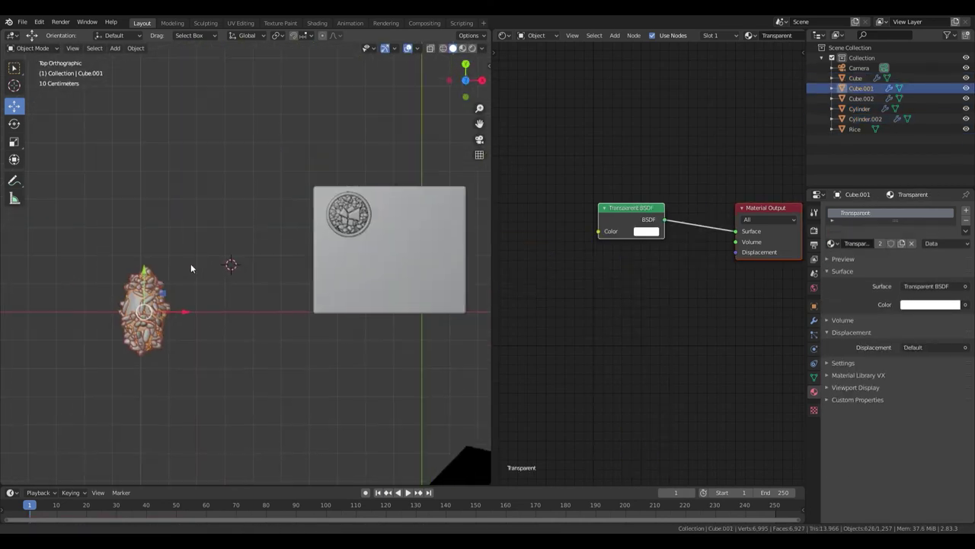
type("s0.7")
key("Return")
key("g")
left_click(380, 259)
scroll(379, 259, "up", 1)
middle_click_drag(379, 259, 318, 232)
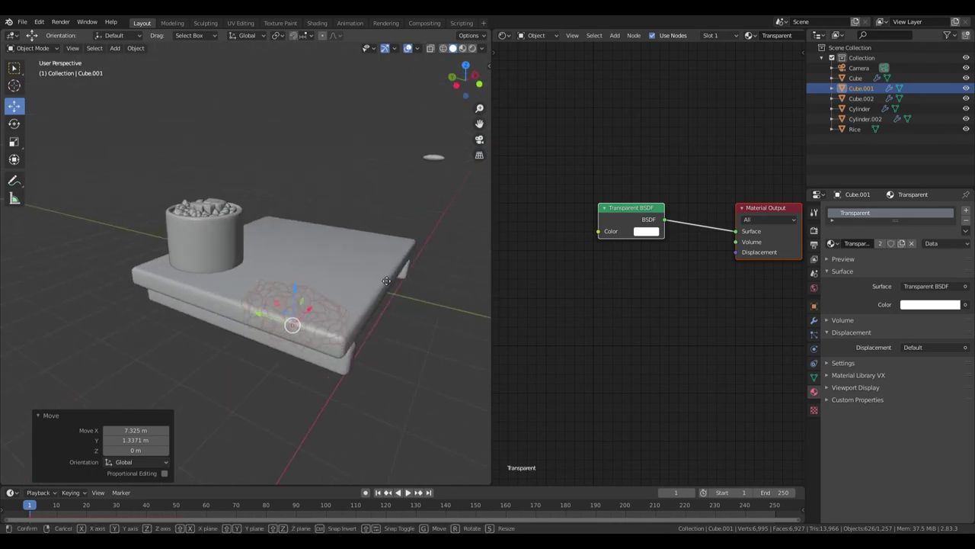
scroll(319, 236, "up", 4)
Set the rice particles' scale to 0.678 and raise the rice inside the bowl, checking the rendered view
left_click(865, 119)
left_click(814, 334)
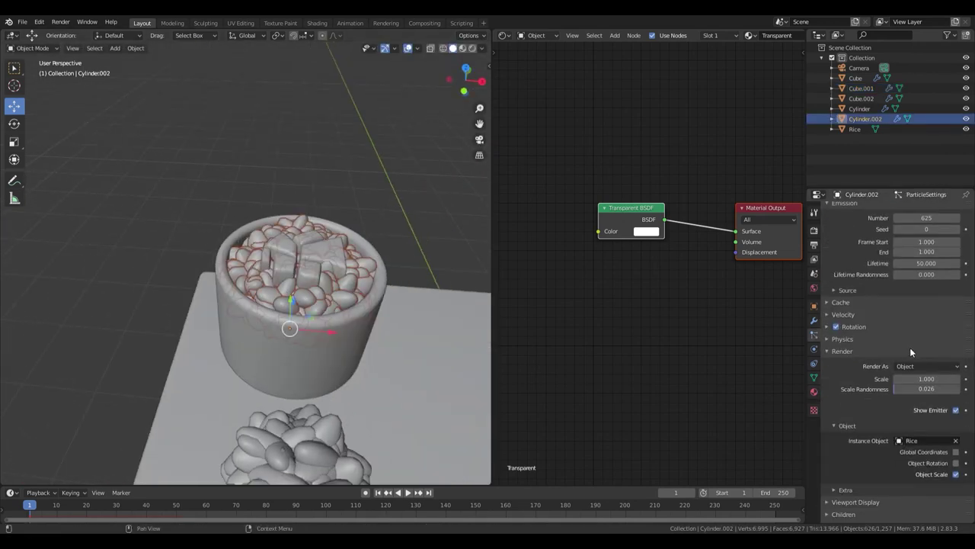
scroll(290, 327, "up", 2)
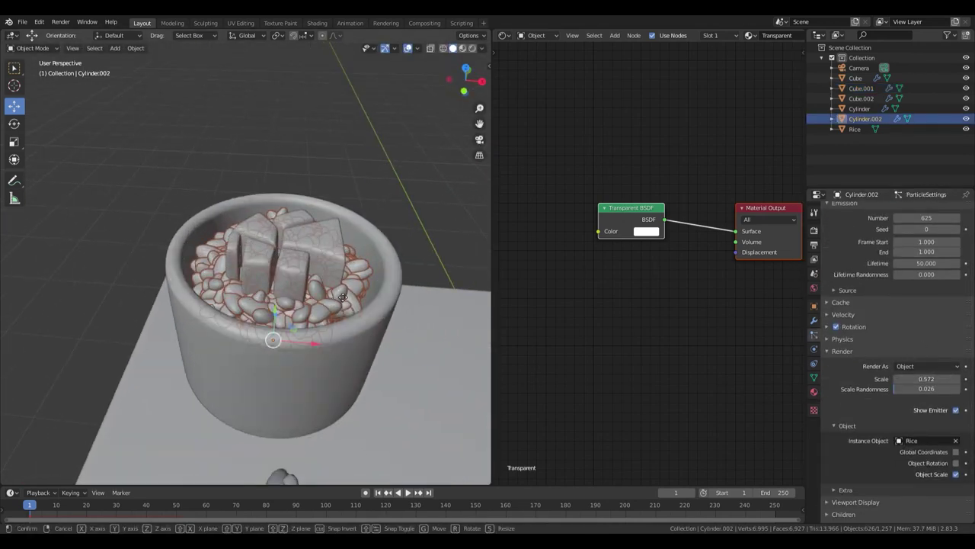
left_click_drag(273, 320, 273, 309)
key("alt+a")
scroll(381, 314, "down", 2)
key("KP_0")
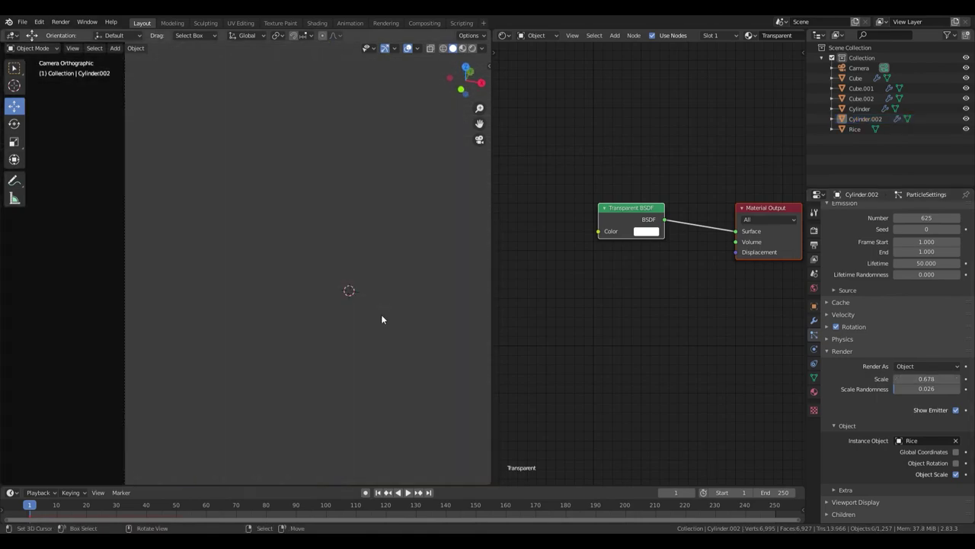
scroll(315, 309, "up", 5)
left_click(314, 309)
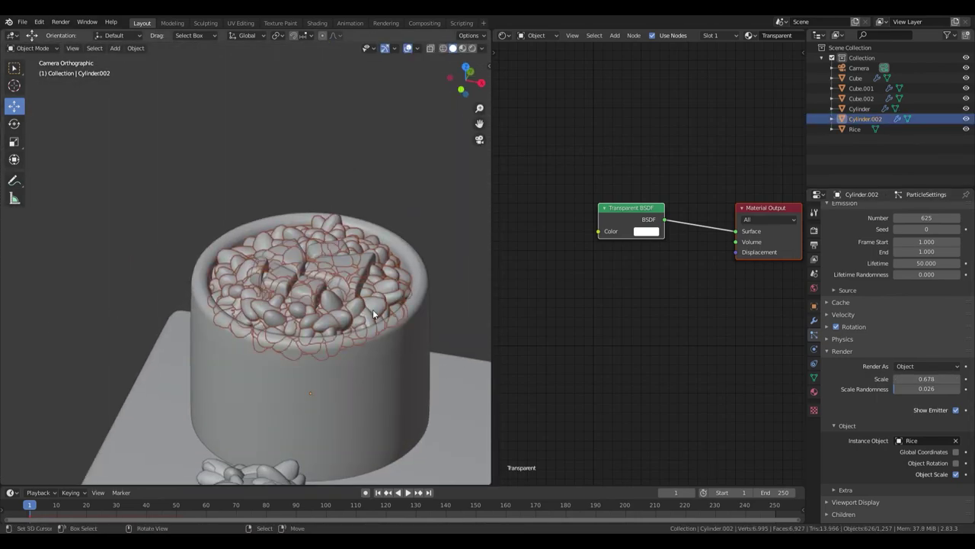
key("z")
left_click(343, 279)
Select the rice emitter Cube.001 from among the rice objects
scroll(292, 328, "up", 3)
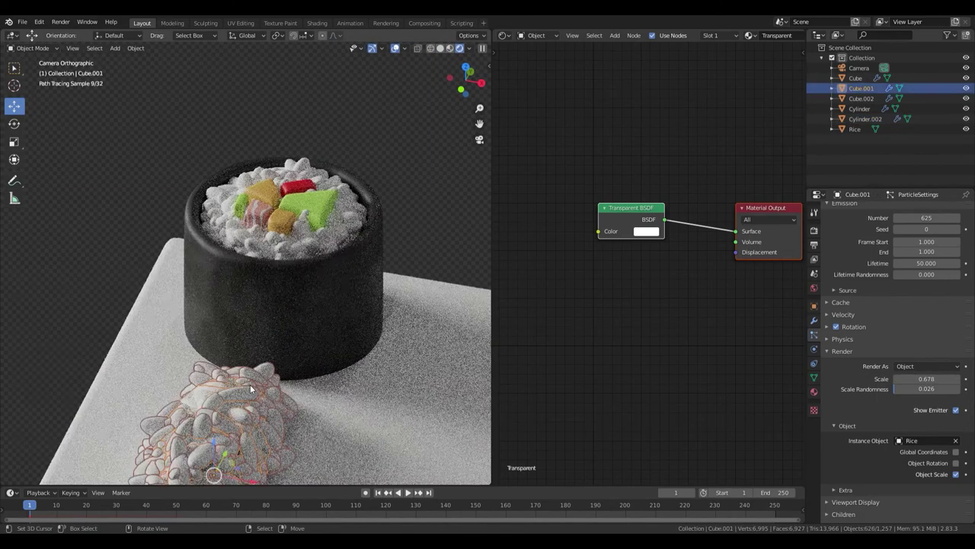
left_click(289, 309)
scroll(288, 299, "up", 5)
scroll(288, 299, "down", 5)
scroll(288, 299, "down", 3)
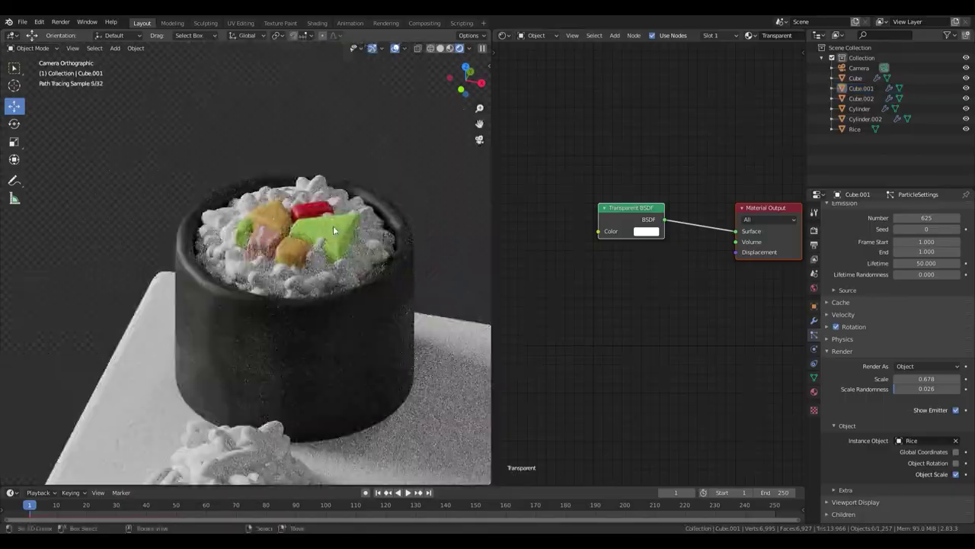
left_click(287, 364)
key("Home")
left_click(255, 366)
scroll(290, 310, "down", 3)
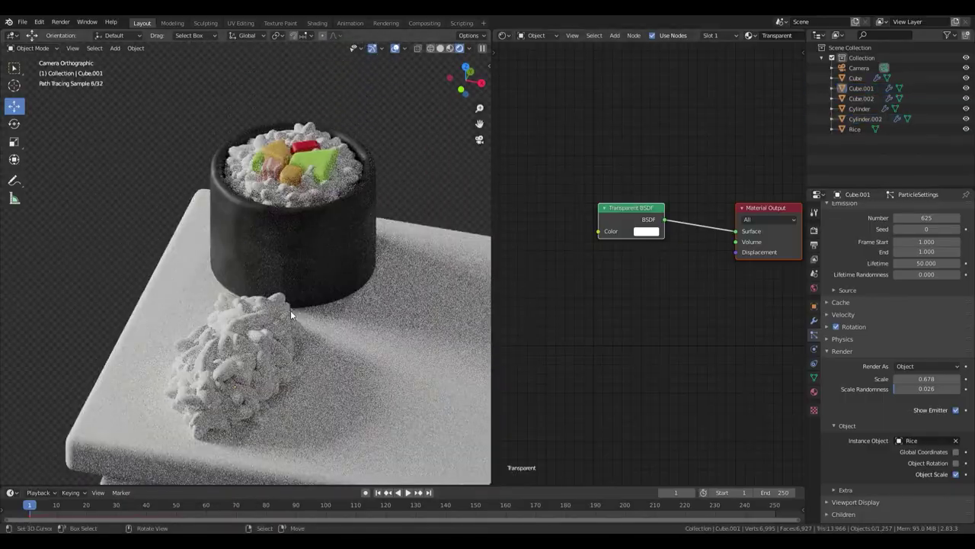
scroll(291, 310, "up", 5)
scroll(349, 272, "down", 8)
scroll(348, 272, "up", 5)
Apply the scale of the rice pile Cube.001
left_click(345, 310)
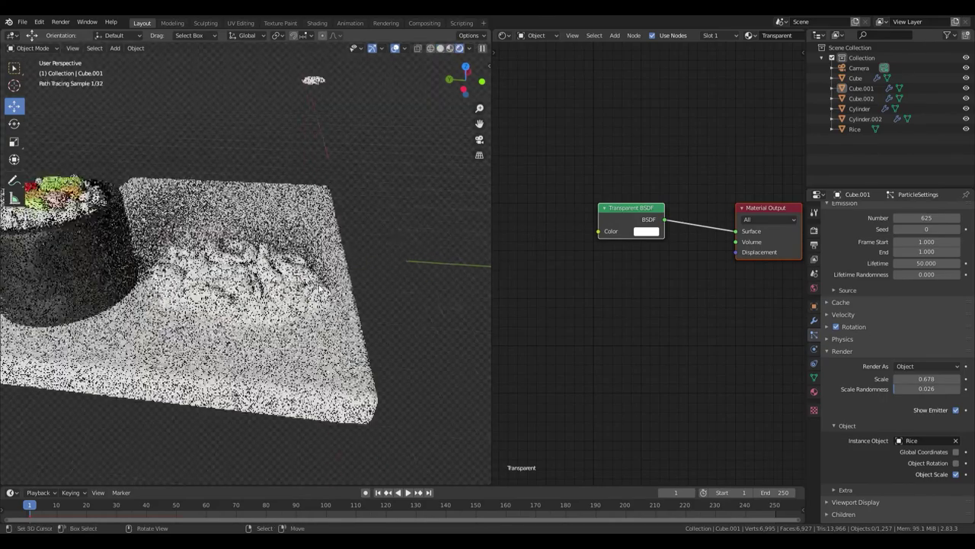
scroll(345, 309, "up", 4)
key("ctrl+a")
left_click(378, 263)
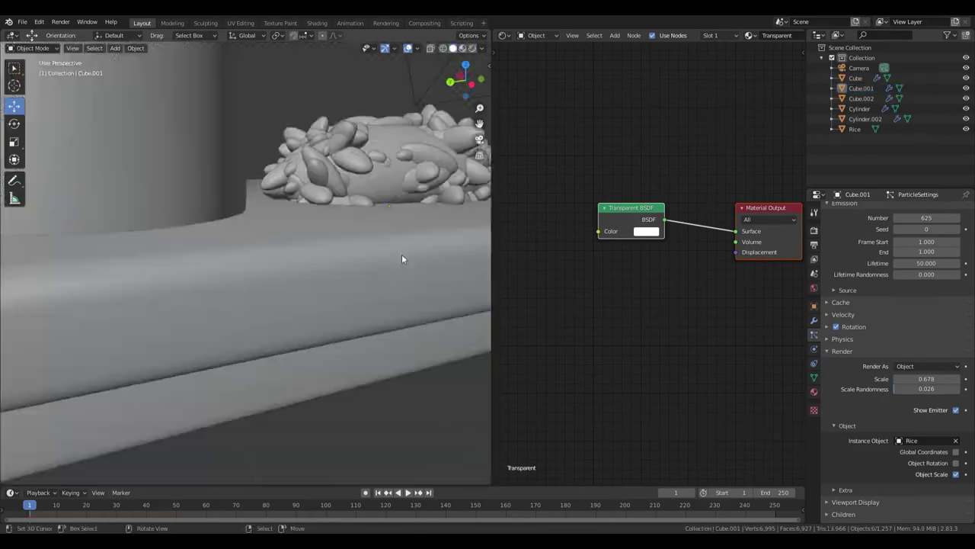
key("Tab")
Scale the whole rice pile mesh up slightly and apply all transforms
middle_click_drag(423, 237, 383, 245)
key("a")
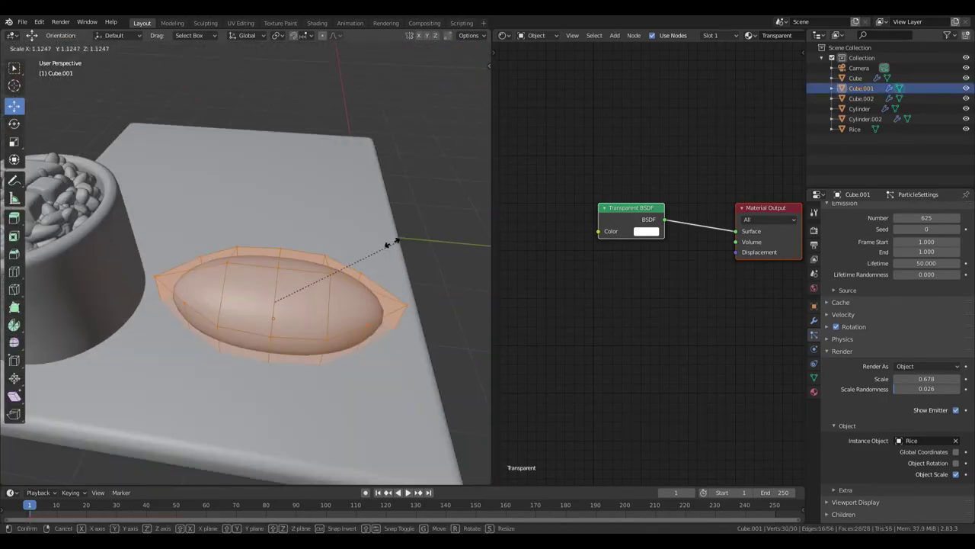
left_click(444, 234)
key("Tab")
key("ctrl+a")
left_click(342, 252)
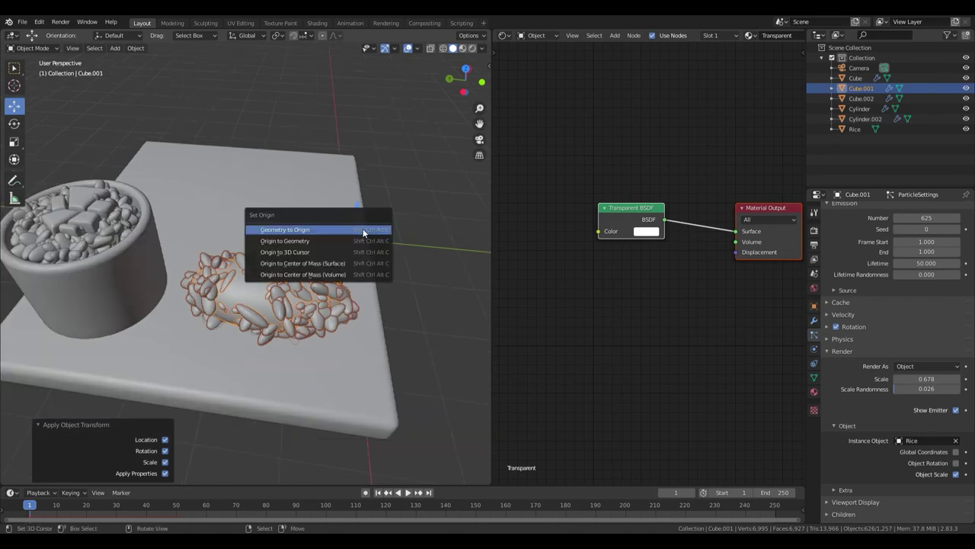
Move the rice geometry to the world origin and centre its origin on the geometry
left_click(363, 231)
mouse_move(363, 232)
middle_mouse_down()
mouse_move(277, 195)
mouse_move(301, 202)
mouse_move(252, 235)
middle_mouse_up()
key("shift+ctrl+alt+c")
left_click(277, 214)
Switch to rendered shading, reselect the rice pile Cube.001 and view the bowl from the top
key("z")
left_click(167, 158)
scroll(920, 285, "down", 5)
scroll(912, 291, "up", 5)
left_click(372, 321)
key("KP_7")
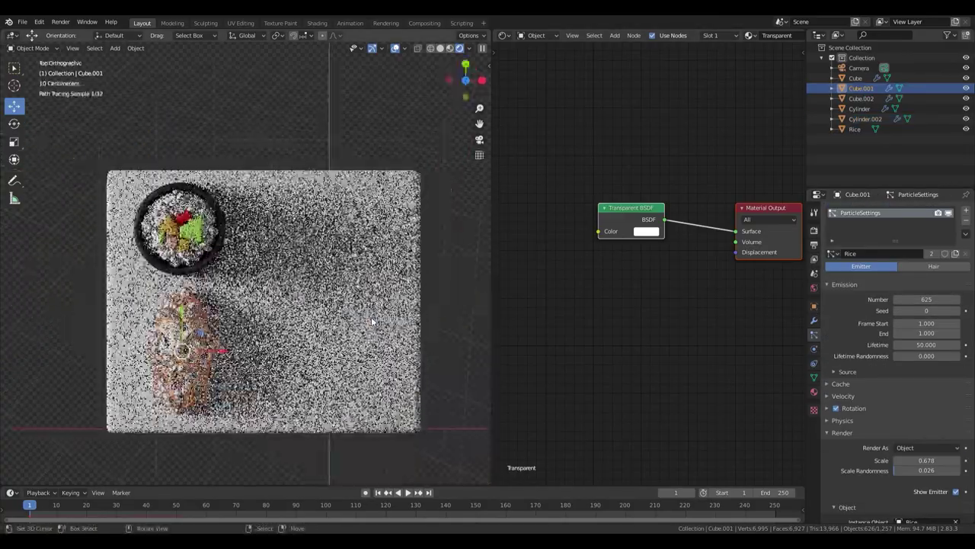
scroll(372, 321, "up", 4)
right_click(304, 312)
left_click(289, 298)
scroll(320, 251, "down", 4)
mouse_move(320, 251)
middle_mouse_down()
mouse_move(345, 205)
mouse_move(329, 294)
mouse_move(302, 206)
middle_mouse_up()
key("KP_7")
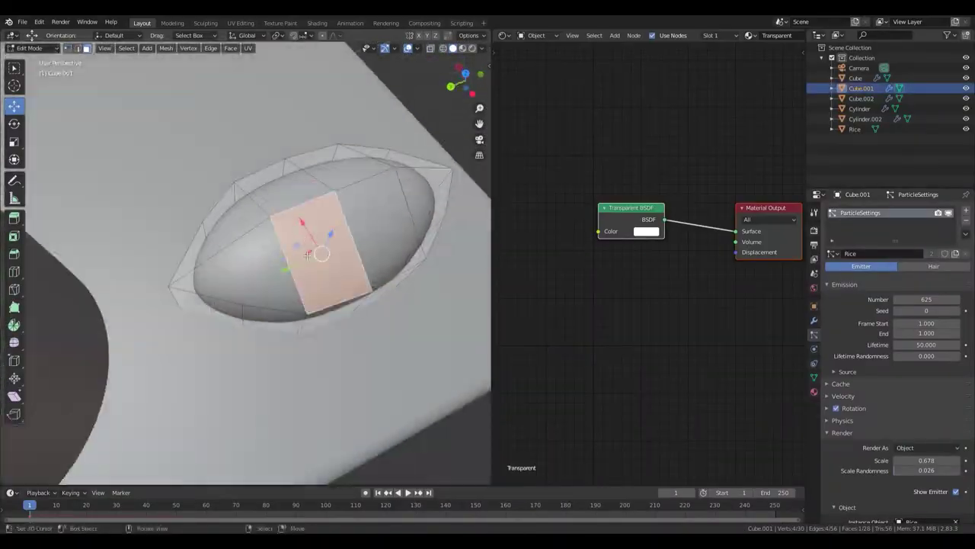
Duplicate the rice pile's top faces, lift the copy along Z and isolate it
key("shift+d")
key("z")
left_click(367, 204)
middle_click_drag(367, 204, 342, 244)
key("KP_Divide")
Pull the slice's tip edge out along Y and narrow it into a tail
key("ctrl+Tab")
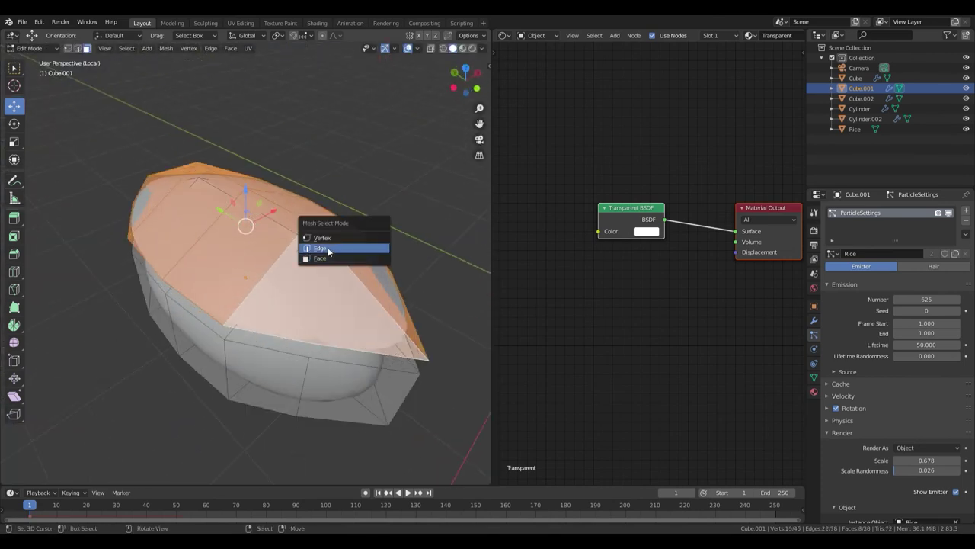
left_click(343, 246)
left_click(335, 335)
key("g")
key("y")
key("KP_7")
scroll(369, 293, "up", 3)
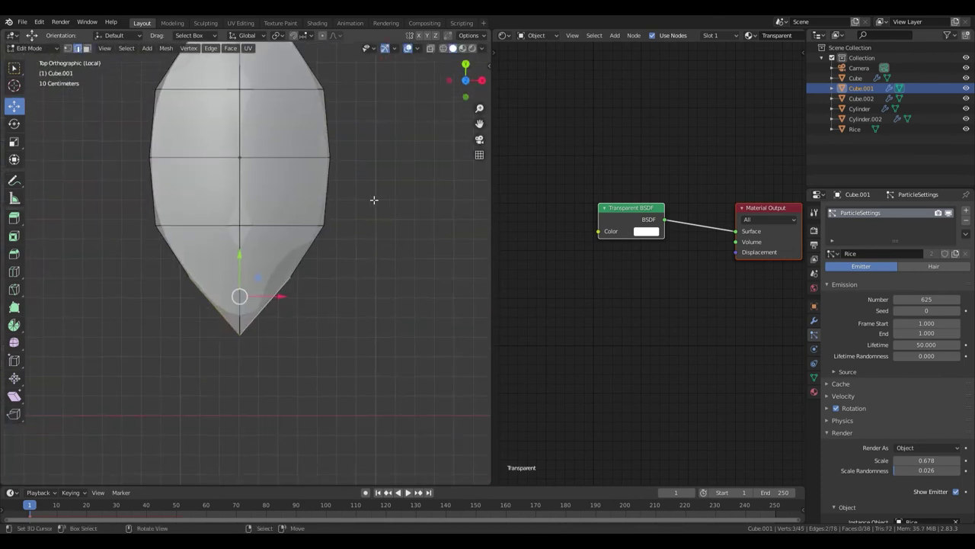
left_click(369, 293)
key("s")
key("y")
left_click(365, 373)
Extend the tip edge further and add a loop cut to lower the tail tip
middle_click_drag(366, 373, 394, 245)
key("g")
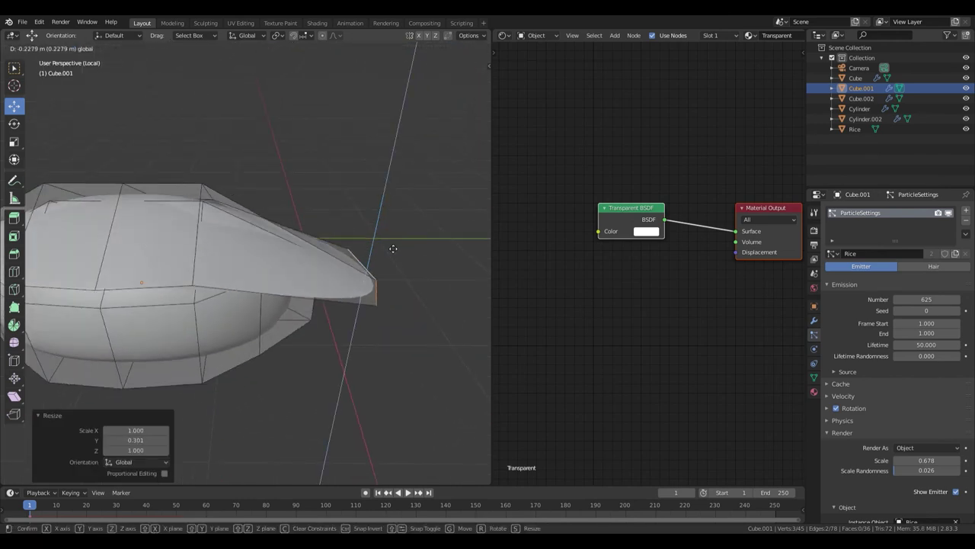
left_click(374, 233)
left_click_drag(374, 233, 316, 235)
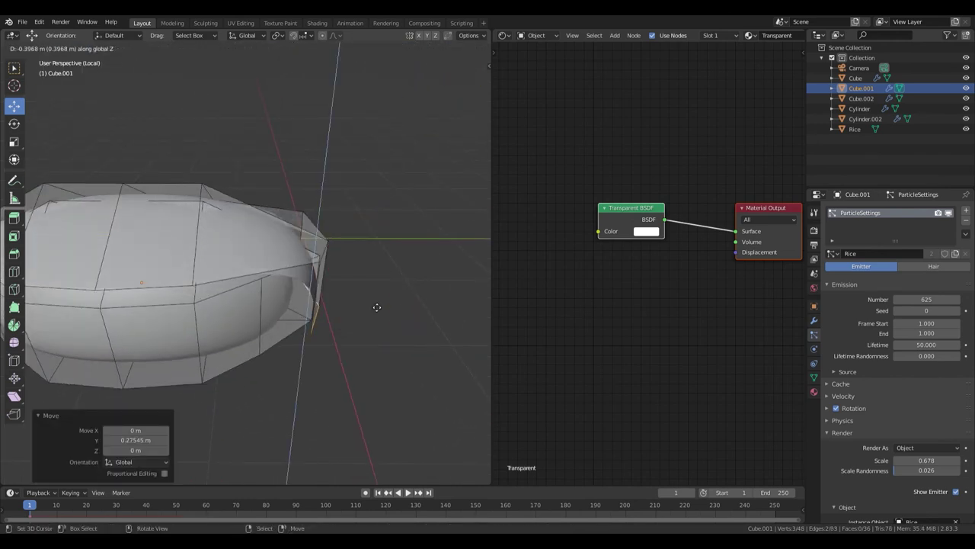
middle_click_drag(357, 284, 335, 291)
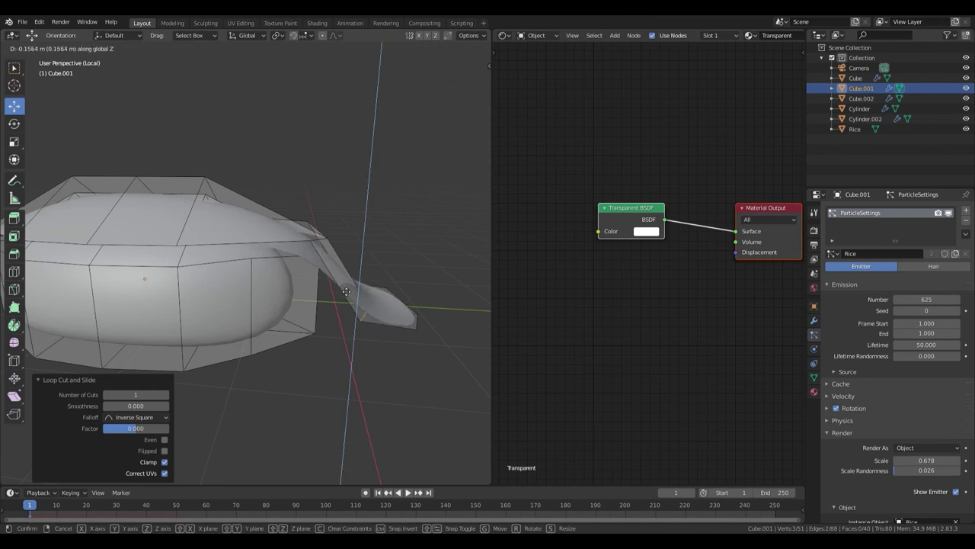
key("Tab")
key("Tab")
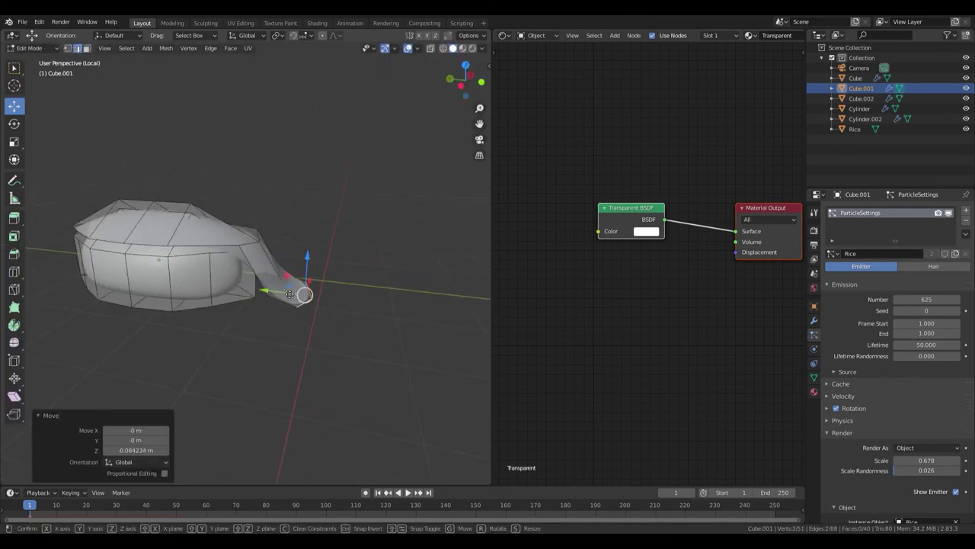
left_click(295, 283)
Separate the slice into its own object, Cube.003
key("Tab")
left_click(303, 286)
left_click(965, 224)
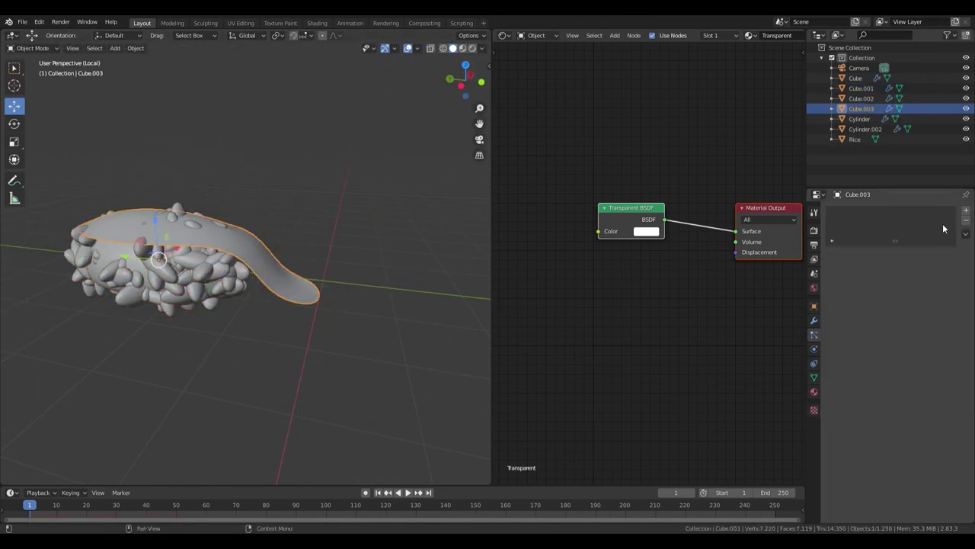
Assign the striped salmon material to the slice Cube.003
left_click(850, 288)
left_click(473, 48)
middle_click_drag(228, 304, 311, 254)
key("KP_7")
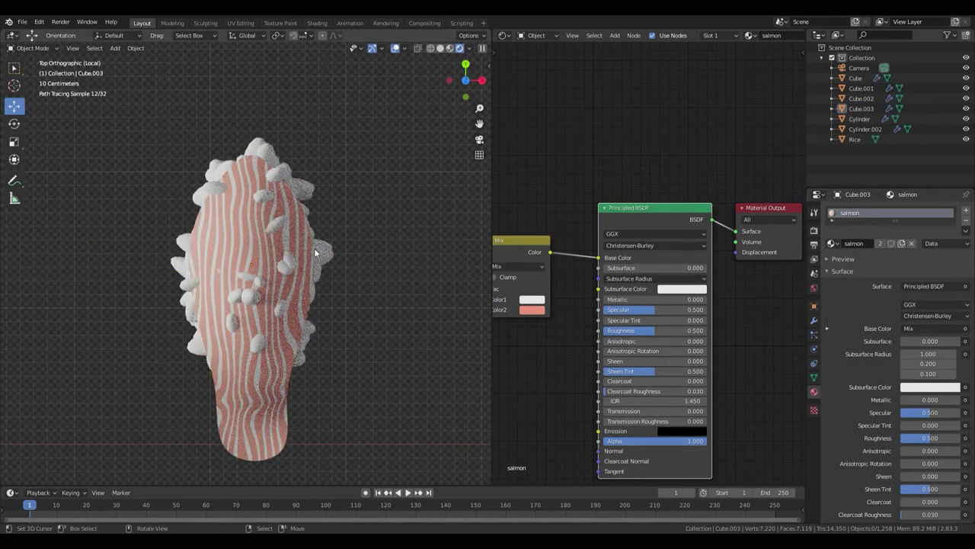
left_click(272, 226)
Add Texture Coordinate and Mapping nodes to the Wave Texture with Ctrl+T
mouse_move(503, 305)
middle_mouse_down()
mouse_move(583, 303)
mouse_move(687, 181)
middle_mouse_up()
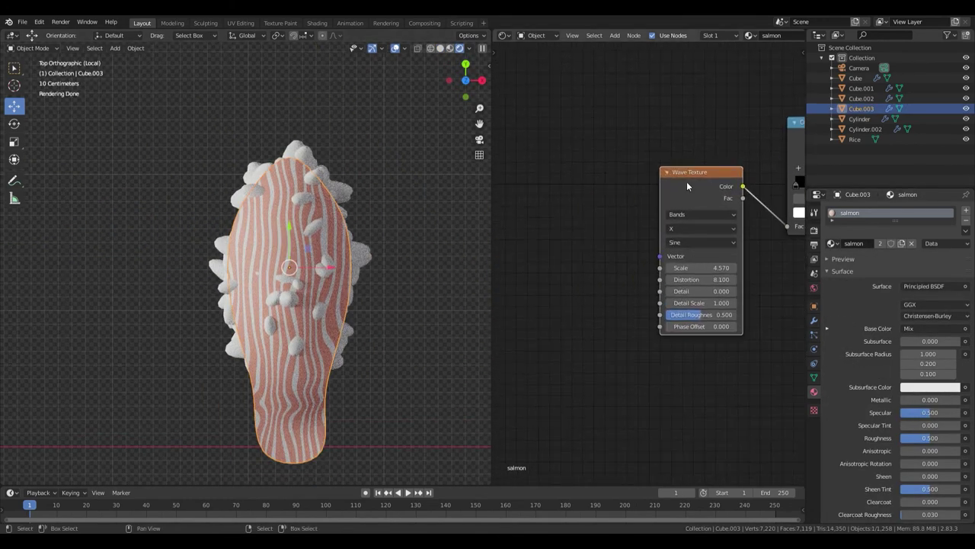
key("ctrl+t")
scroll(629, 251, "up", 3, "ctrl")
scroll(623, 215, "up", 3, "ctrl")
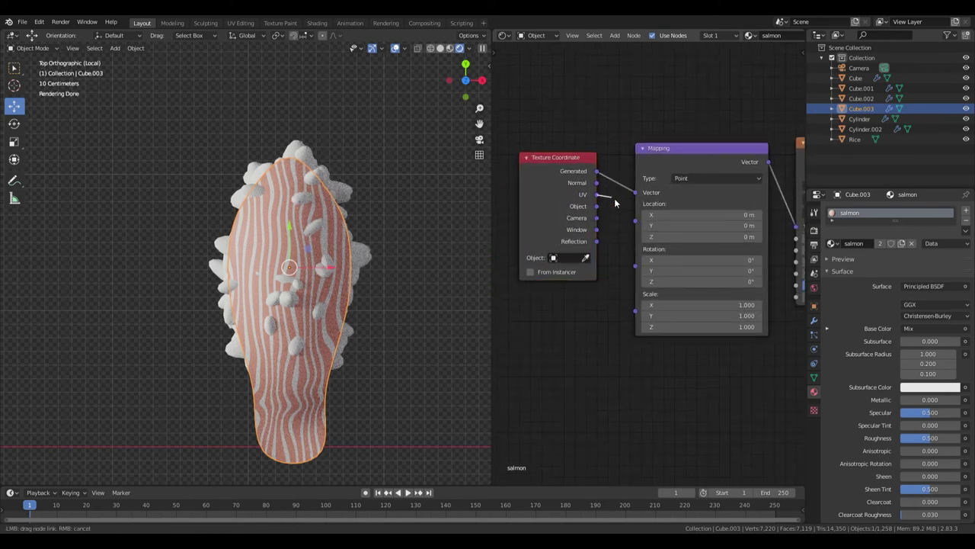
scroll(609, 209, "up", 1)
scroll(620, 198, "up", 1)
middle_click_drag(621, 199, 518, 206)
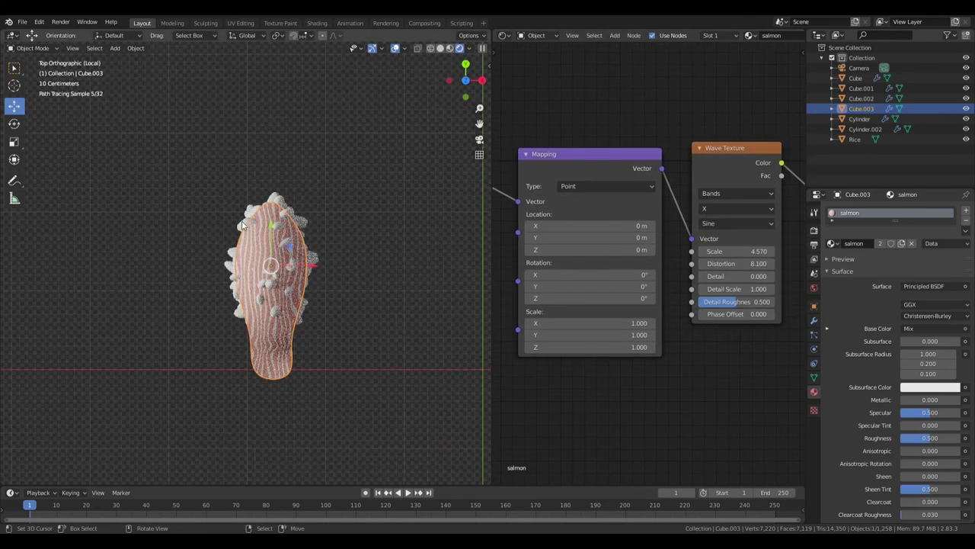
mouse_move(283, 204)
middle_mouse_down()
mouse_move(363, 187)
mouse_move(354, 196)
mouse_move(359, 288)
middle_mouse_up()
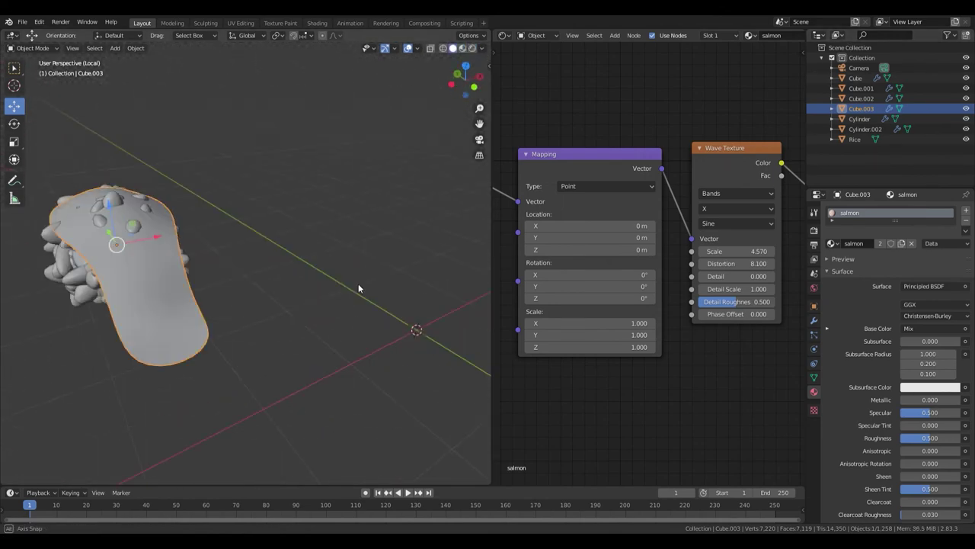
left_click_drag(806, 66, 593, 65)
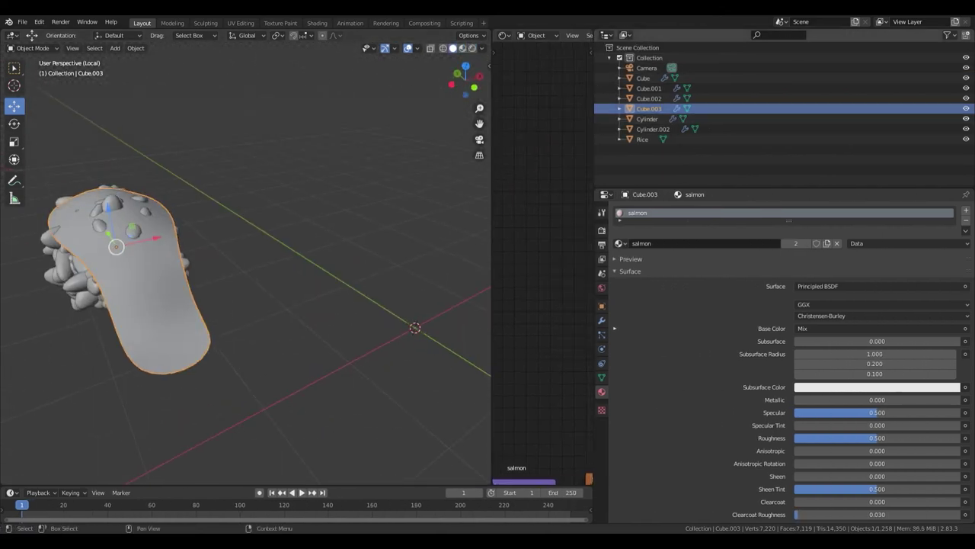
Save Sushi.blend and show the Disable in Viewports column in the outliner
scroll(265, 213, "down", 4)
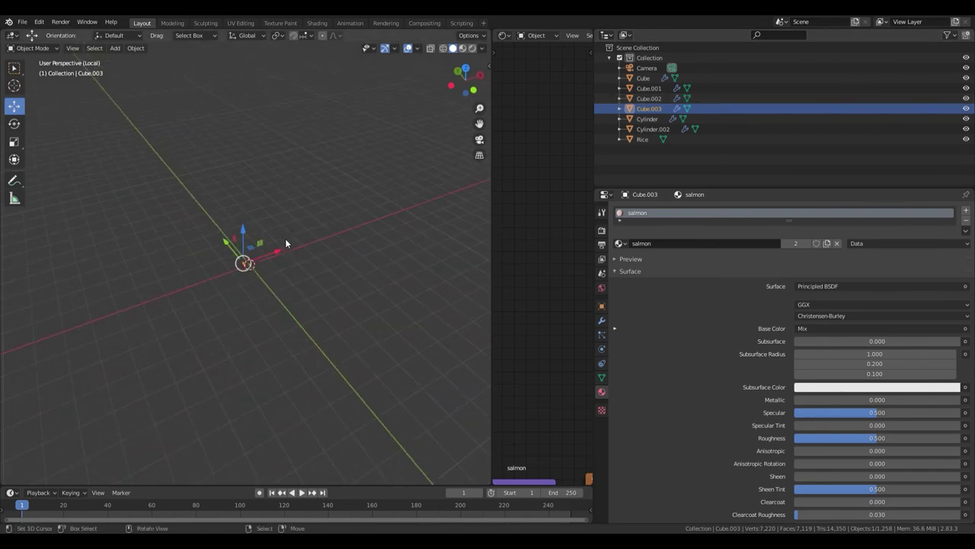
key("ctrl+s")
left_click(947, 36)
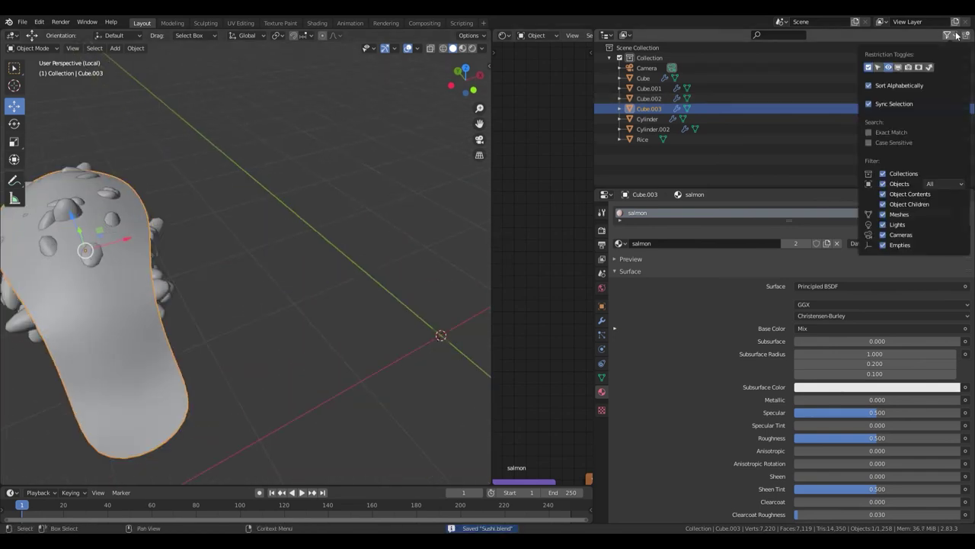
left_click(898, 67)
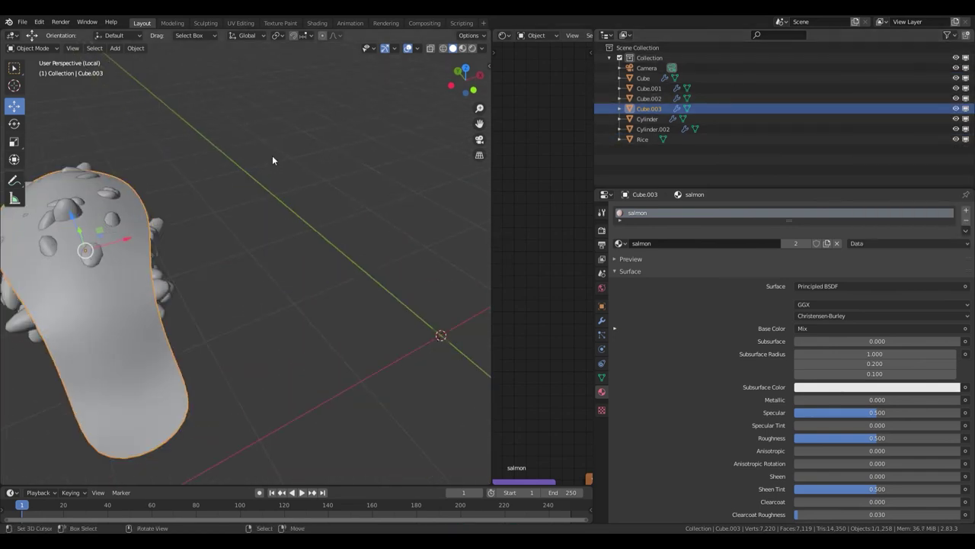
Add the rice pile to the selection and show the Disable in Renders column
scroll(275, 159, "down", 3)
scroll(282, 160, "down", 2)
mouse_move(291, 162)
middle_mouse_down()
mouse_move(306, 151)
mouse_move(313, 293)
middle_mouse_up()
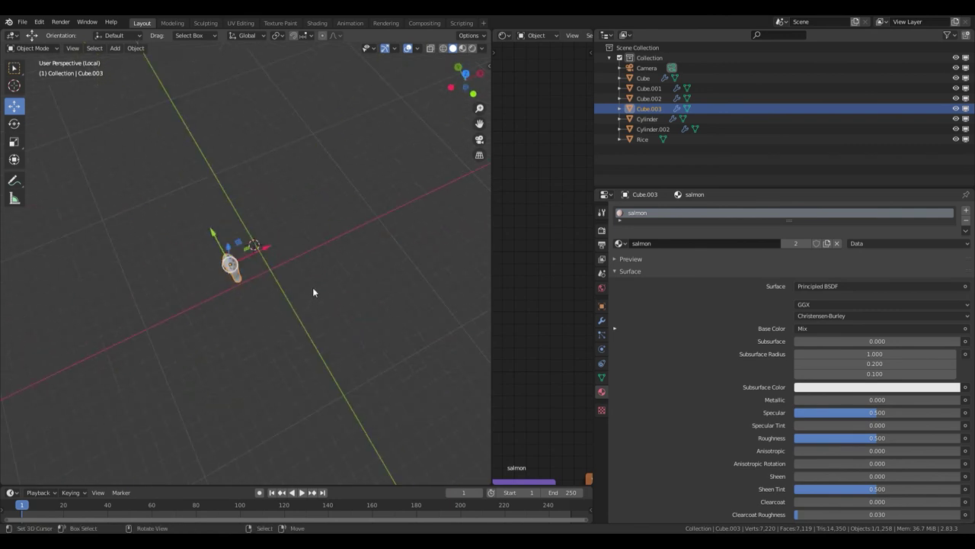
left_click(242, 258, "shift")
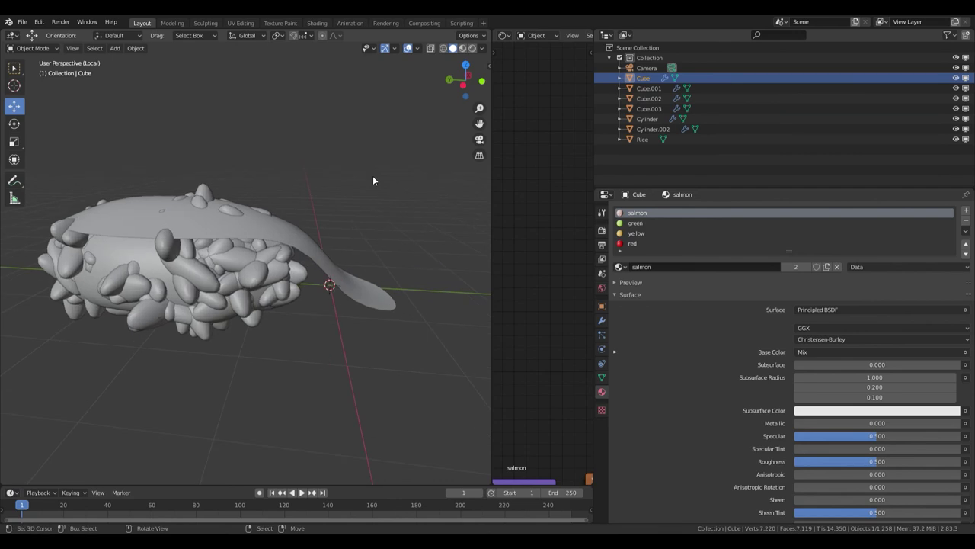
scroll(384, 238, "down", 6)
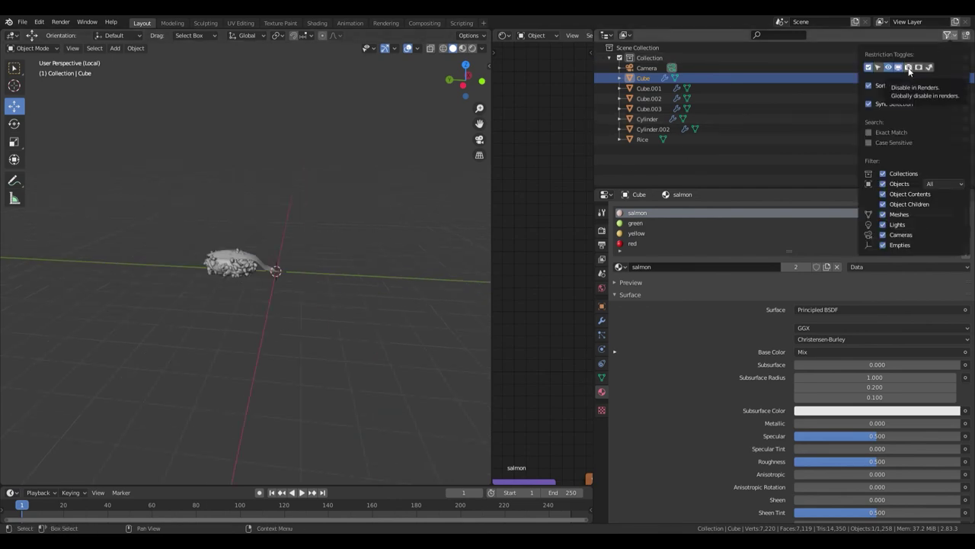
left_click(877, 67)
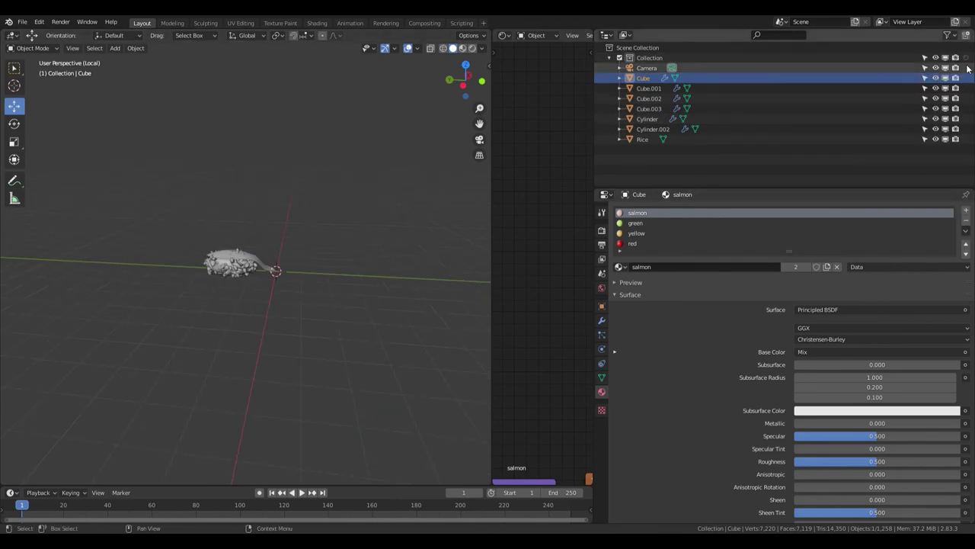
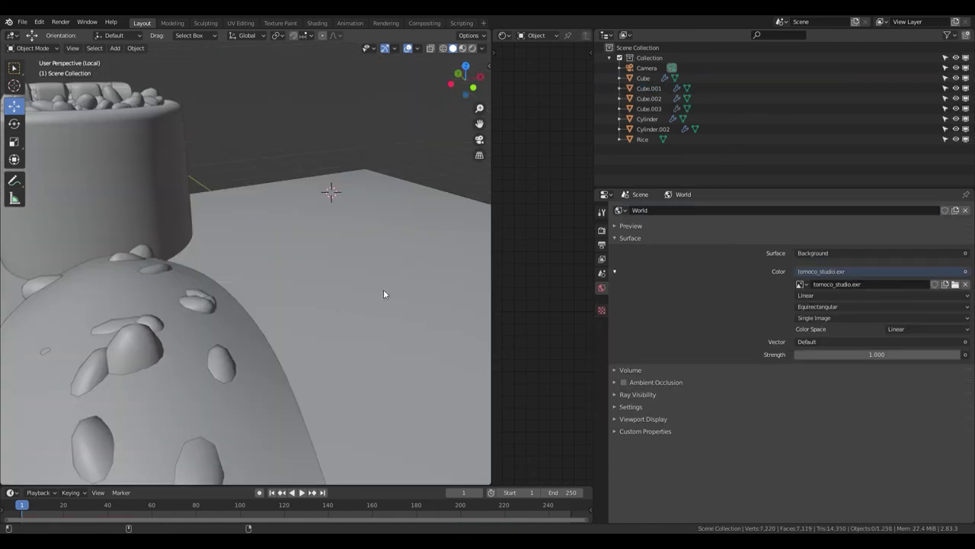
Add a Subdivision Surface modifier to the salmon slice (Cube.003)
left_click(601, 321)
left_click(743, 211)
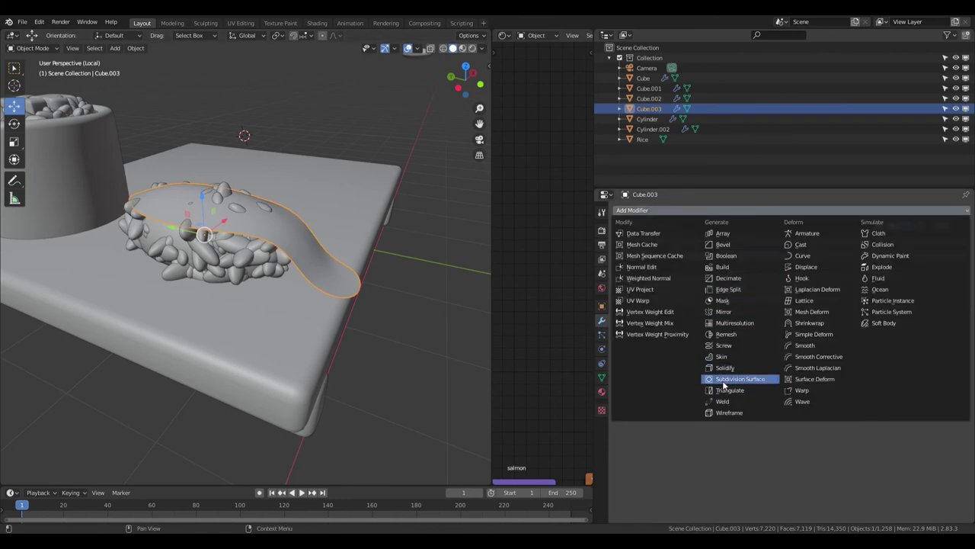
left_click(724, 379)
From the top view in Edit Mode, box-select the salmon's tip vertices and widen them along X
key("KP_7")
key("Tab")
scroll(305, 290, "up", 3)
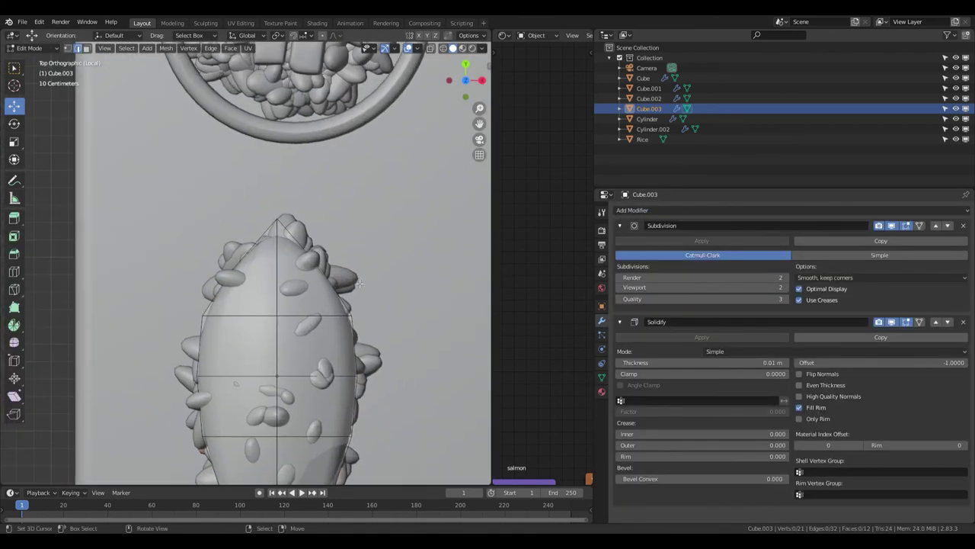
scroll(359, 284, "up", 2)
key("ctrl+Tab")
key("alt+z")
key("alt+a")
key("b")
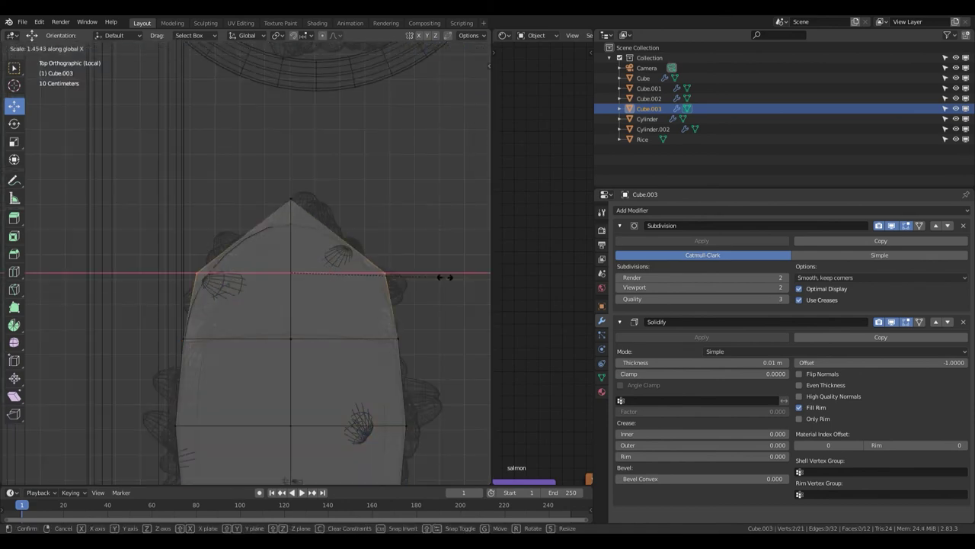
left_click(423, 269)
mouse_move(423, 269)
middle_mouse_down()
mouse_move(383, 188)
mouse_move(269, 249)
mouse_move(162, 254)
middle_mouse_up()
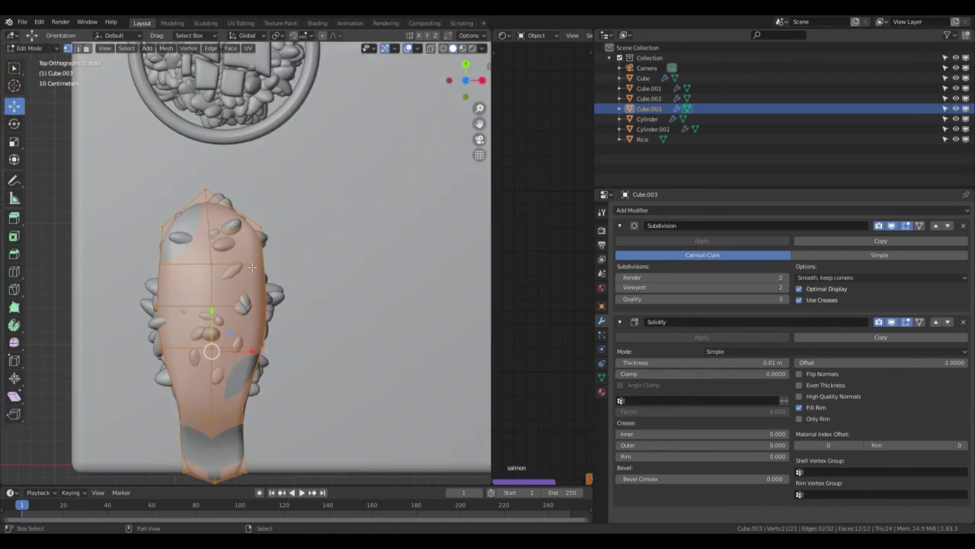
Reselect the tip vertices and scale them narrower to taper the salmon's point
key("alt+z")
key("alt+a")
key("b")
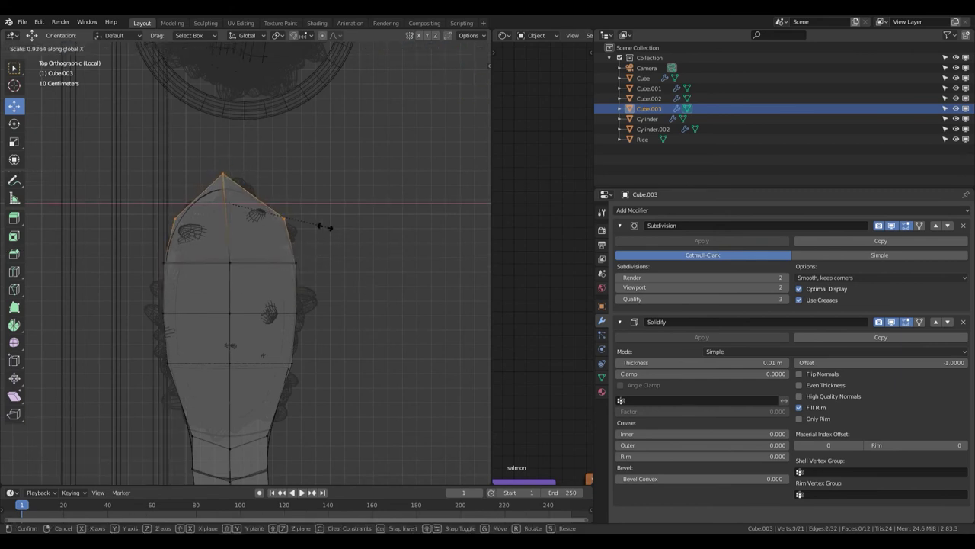
left_click(248, 195)
key("alt+a")
scroll(252, 237, "down", 3, "shift")
left_click(353, 287)
key("alt+z")
mouse_move(353, 288)
middle_mouse_down()
mouse_move(309, 145)
mouse_move(297, 286)
middle_mouse_up()
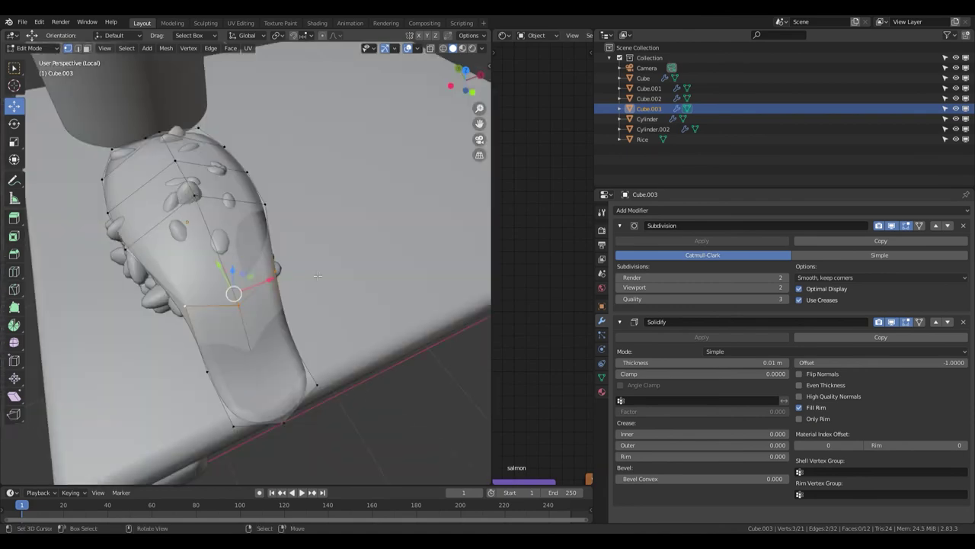
Scale the salmon's tail vertices along X and return to Object Mode
key("alt+z")
key("s")
key("Return")
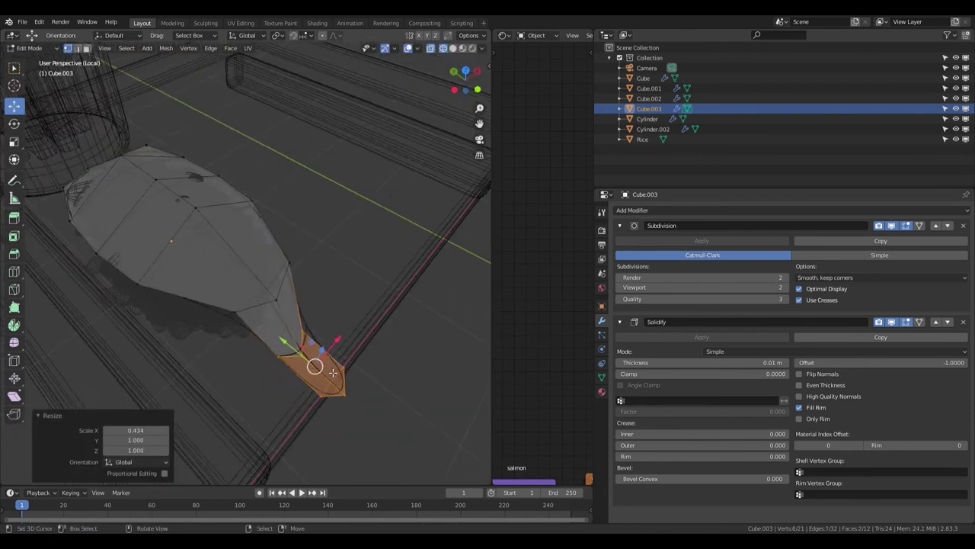
key("alt+z")
key("Tab")
mouse_move(297, 326)
middle_mouse_down()
mouse_move(241, 260)
mouse_move(267, 266)
middle_mouse_up()
In Edit Mode from the front view, box-select the salmon's two rim vertices
key("Tab")
key("KP_1")
key("alt+z")
scroll(266, 266, "up", 3)
left_click_drag(175, 289, 351, 320)
key("alt+z")
key("alt+z")
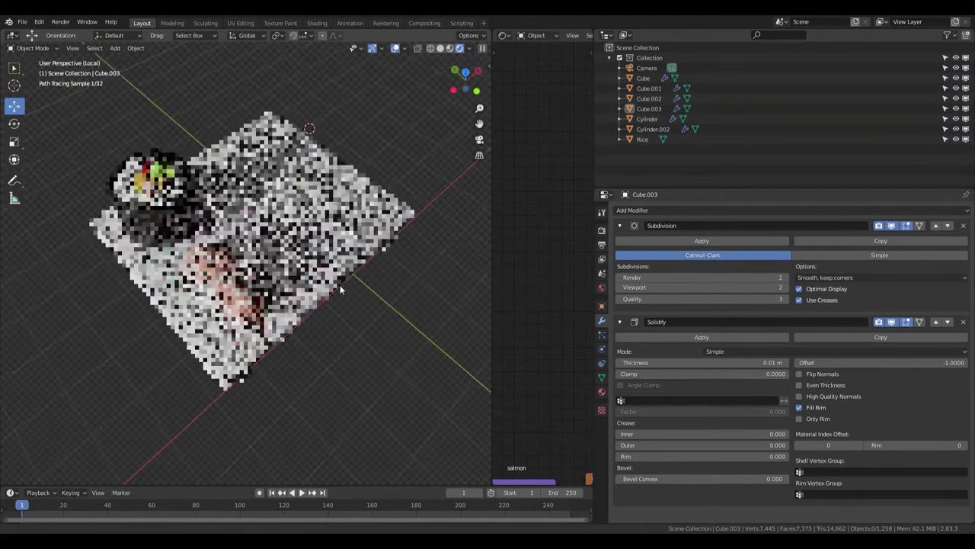
Move Solidify above Subdivision in the salmon's modifier stack and set thickness to -0.235 m
left_click(602, 287)
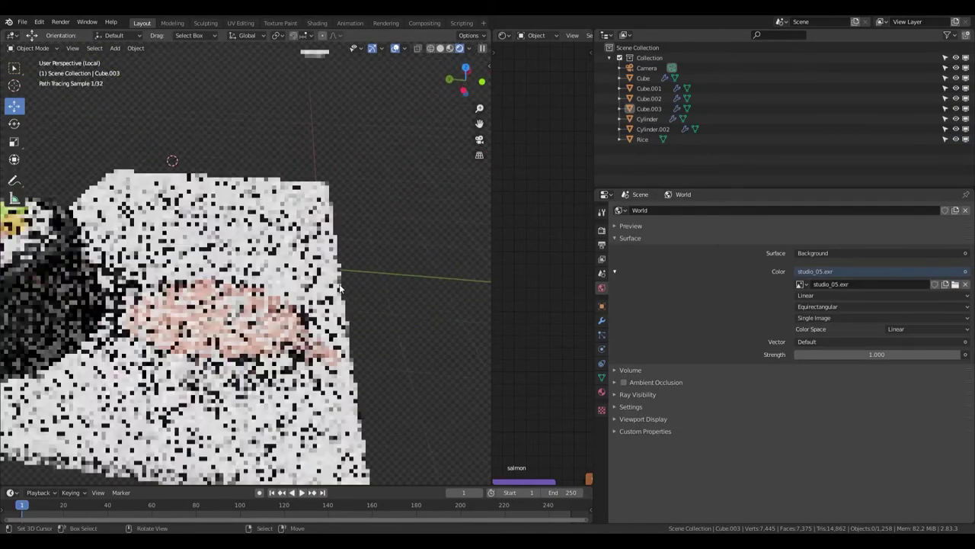
left_click_drag(457, 259, 309, 258)
left_click(602, 321)
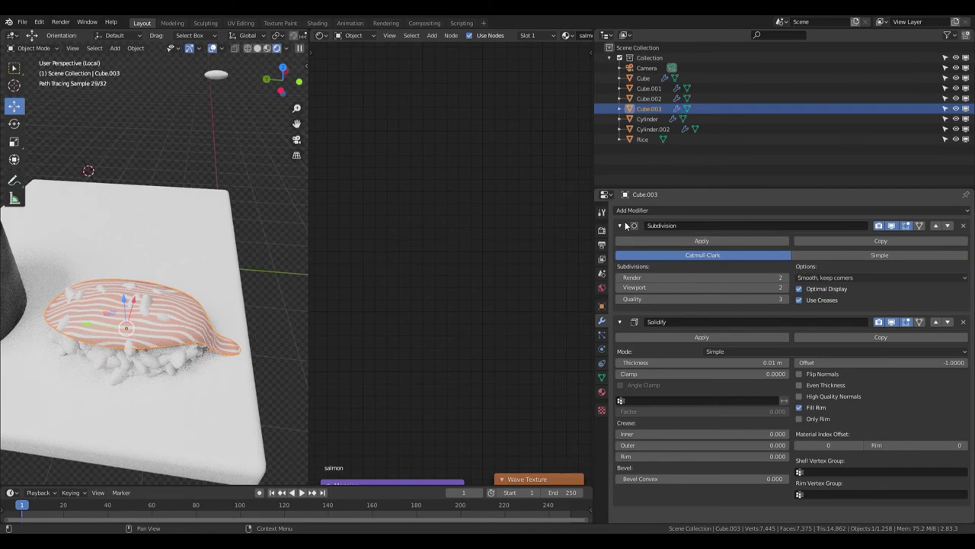
left_click(935, 321)
scroll(242, 228, "up", 3)
middle_click_drag(242, 228, 238, 300)
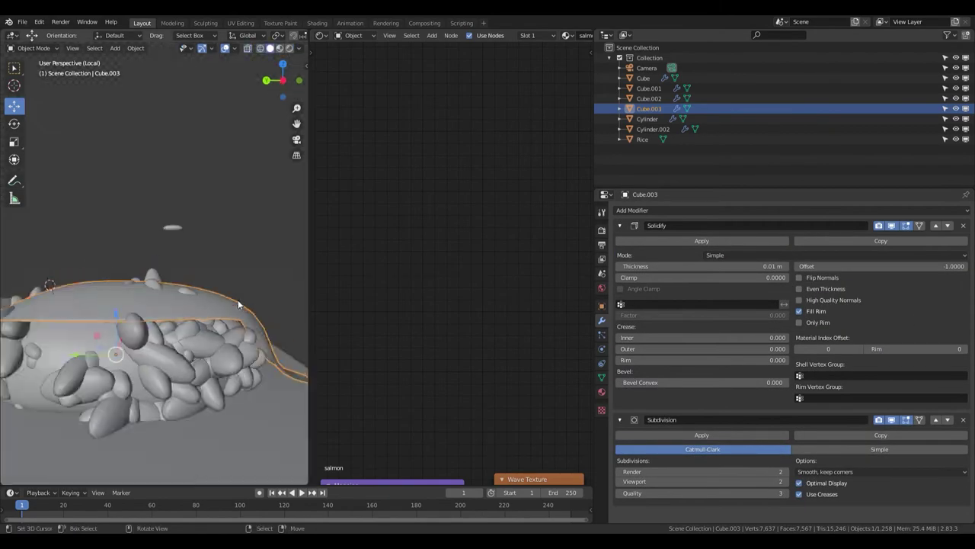
key("minus")
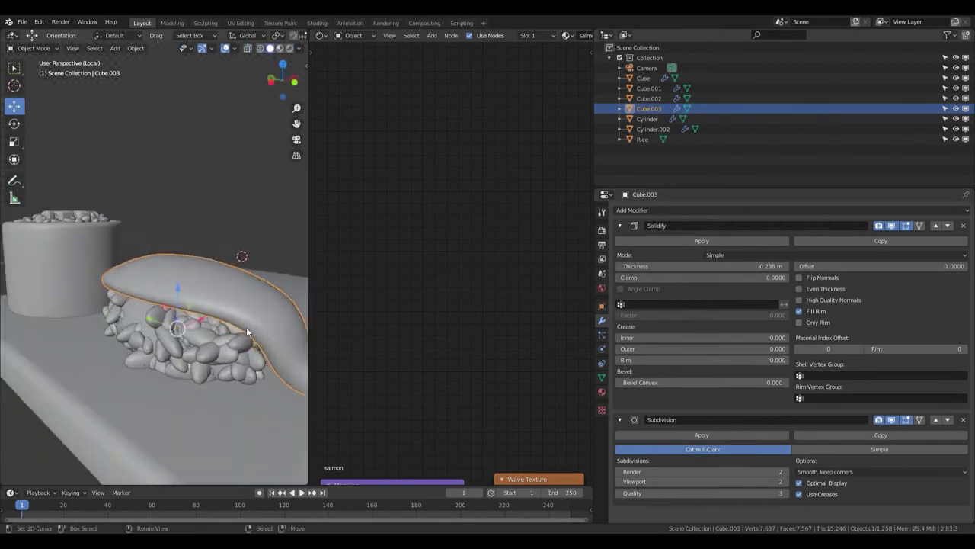
Apply the salmon slice's scale with Ctrl+A from the top view
key("KP_7")
middle_click_drag(457, 415, 464, 211)
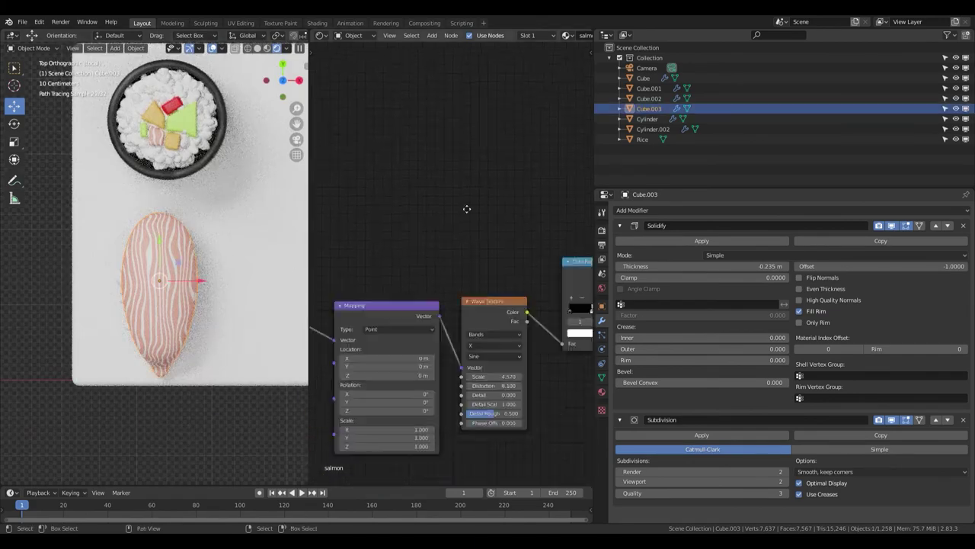
key("ctrl+a")
left_click(239, 228)
scroll(190, 282, "up", 2)
Bring the Wave Texture node into view and undo its recent edits
left_click(644, 77)
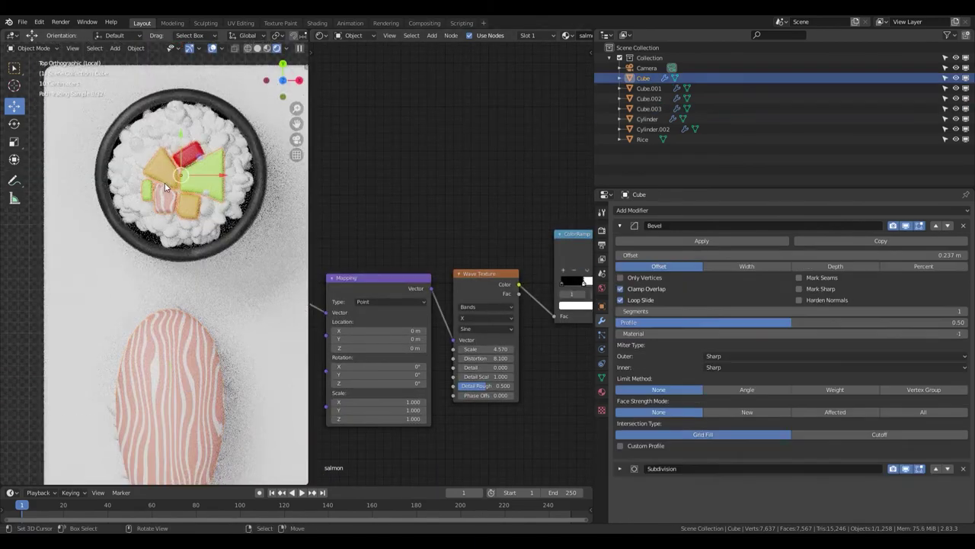
middle_click_drag(314, 325, 452, 238)
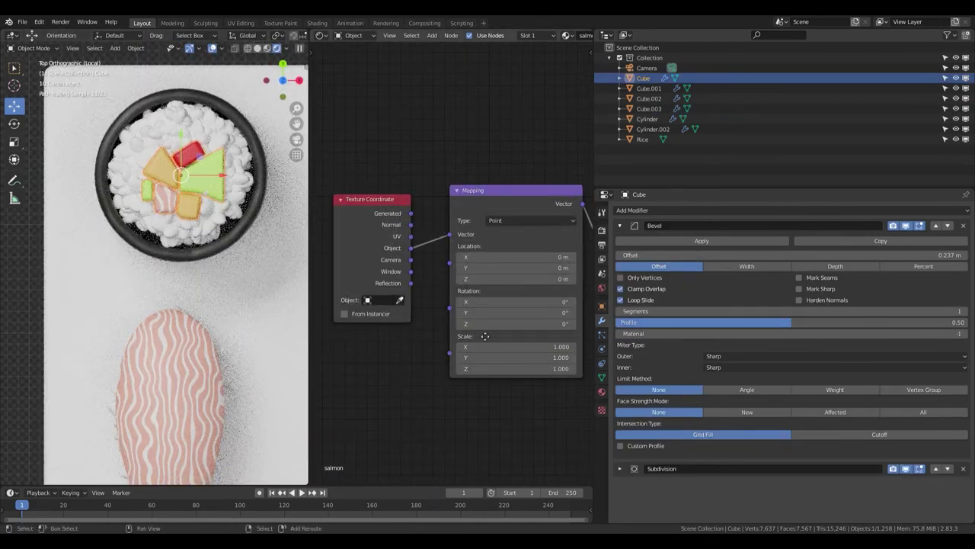
middle_click_drag(543, 305, 372, 270)
key("ctrl+z")
key("ctrl+z")
mouse_move(548, 333)
middle_mouse_down()
mouse_move(562, 336)
mouse_move(568, 302)
middle_mouse_up()
scroll(262, 322, "down", 3)
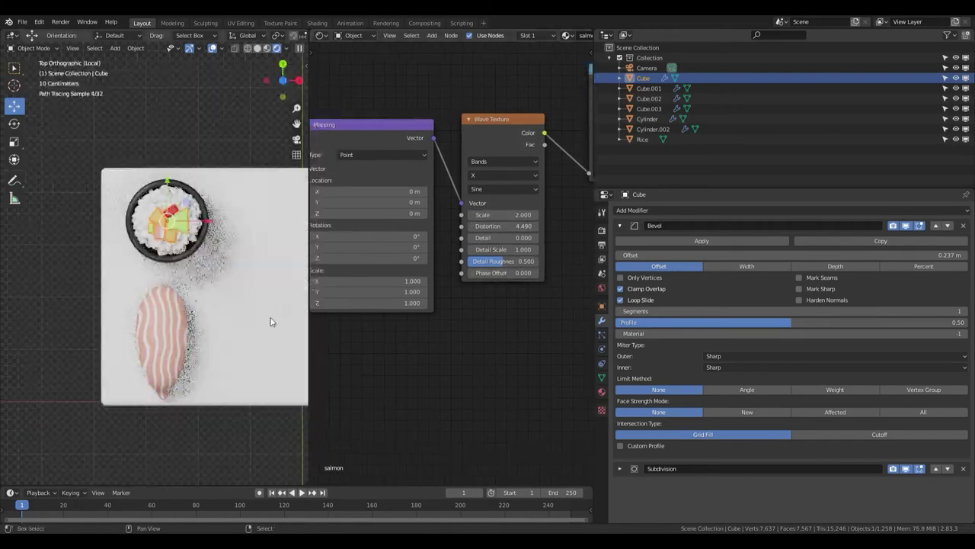
Select the salmon slice, attempt scaling its middle faces in Edit Mode, then cancel
middle_click_drag(118, 243, 242, 290)
key("KP_0")
key("KP_0")
scroll(242, 290, "up", 5)
left_click(115, 342)
scroll(115, 342, "up", 2)
key("Tab")
key("KP_7")
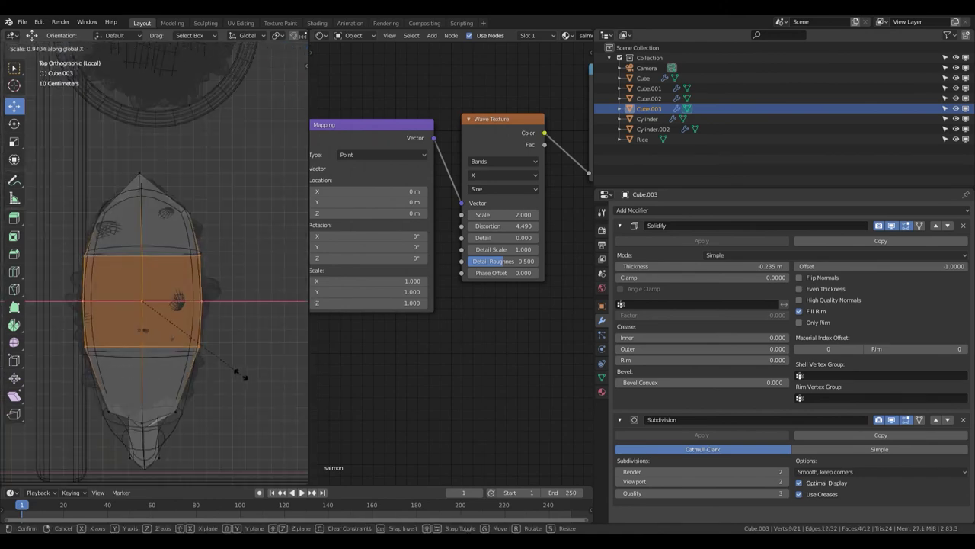
key("Escape")
key("Tab")
key("KP_0")
Widen the node editor to show the salmon's material nodes, then select the bowl
key("n")
key("n")
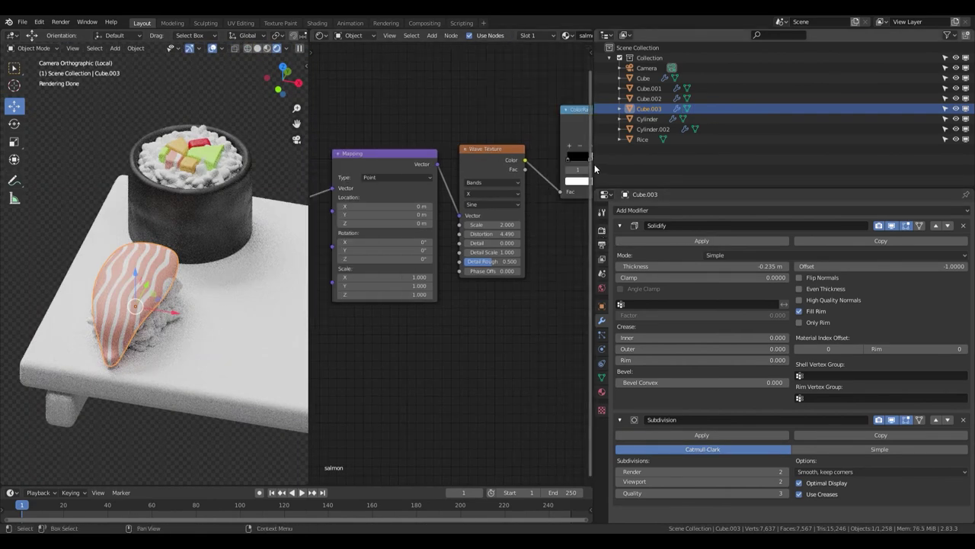
left_click_drag(595, 164, 793, 164)
middle_click_drag(686, 167, 442, 320)
scroll(153, 304, "up", 4)
scroll(162, 295, "up", 2)
middle_click_drag(579, 320, 472, 312)
left_click(252, 411)
scroll(533, 304, "up", 1)
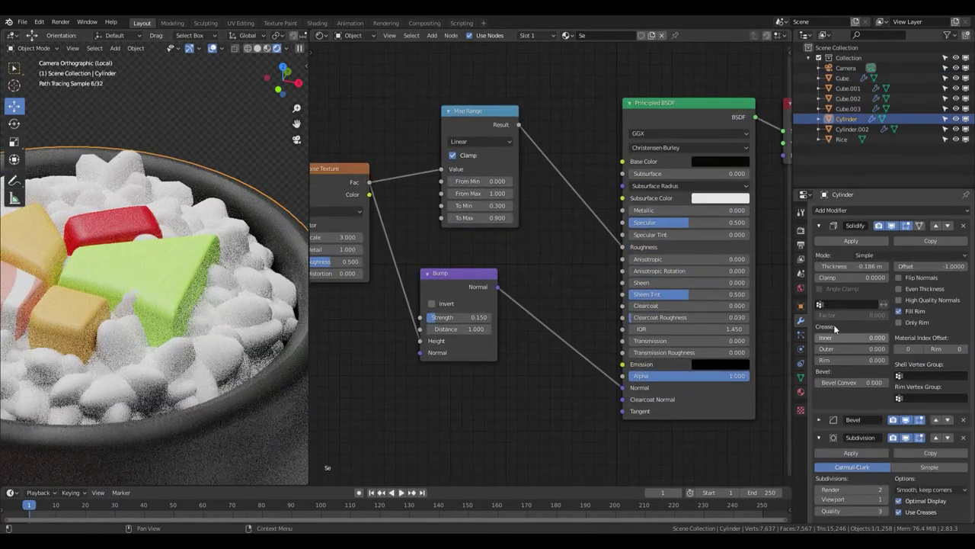
Reduce the bowl's Bevel modifier offset to 0.06 m
left_click(819, 225)
left_click(819, 243)
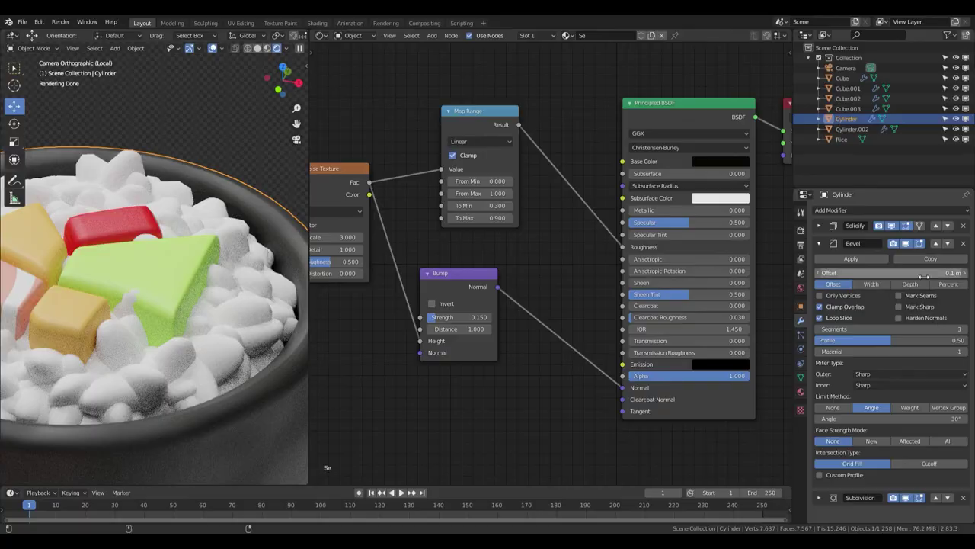
left_click_drag(924, 276, 906, 277)
scroll(242, 201, "down", 3)
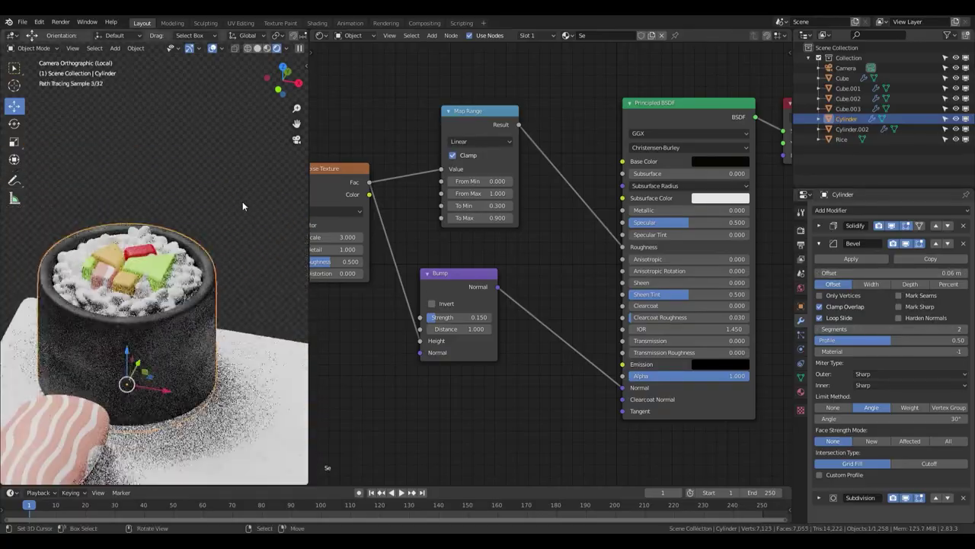
Set the bowl's Map Range To Min value to 0.100
middle_click_drag(481, 192, 537, 173)
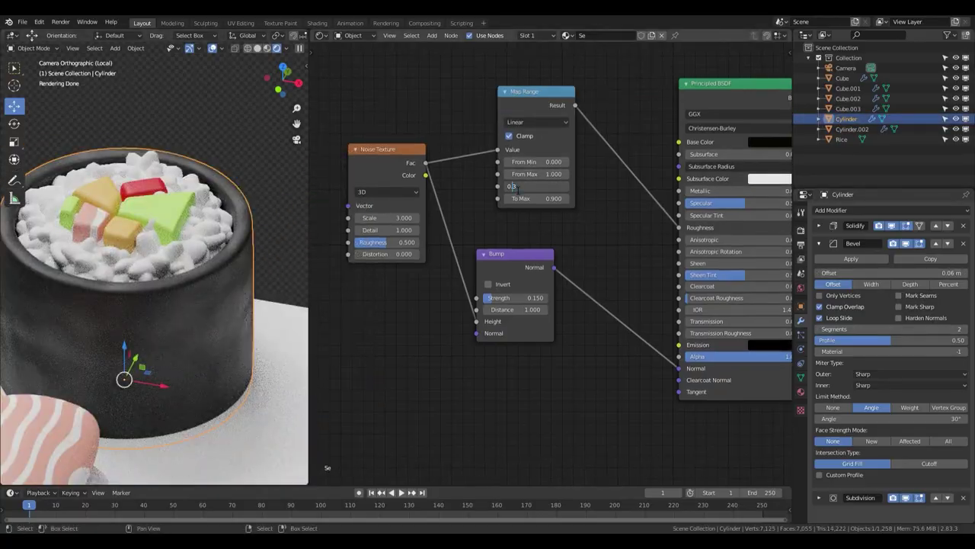
double_click(507, 186)
scroll(202, 223, "down", 5)
scroll(215, 218, "down", 4)
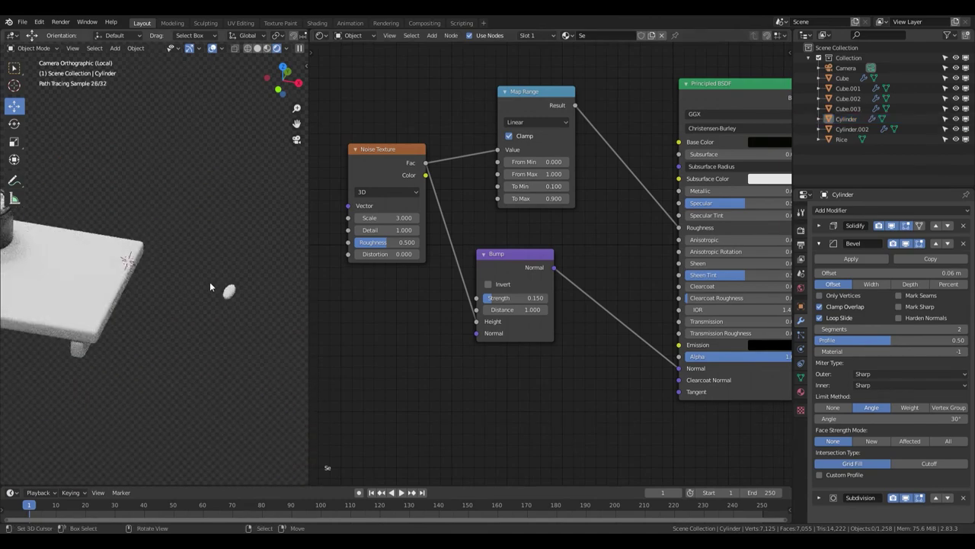
scroll(209, 281, "down", 4)
Create a new 'Rice' material with cream base colour, Roughness 0.1 and Subsurface 0.5
left_click(183, 302)
left_click(799, 393)
left_click(863, 244)
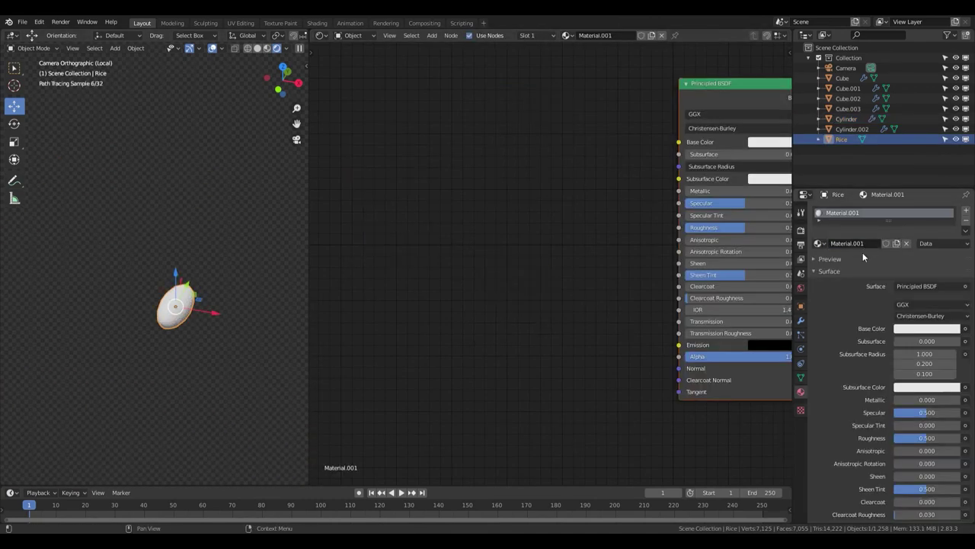
scroll(667, 229, "up", 2)
left_click(631, 205)
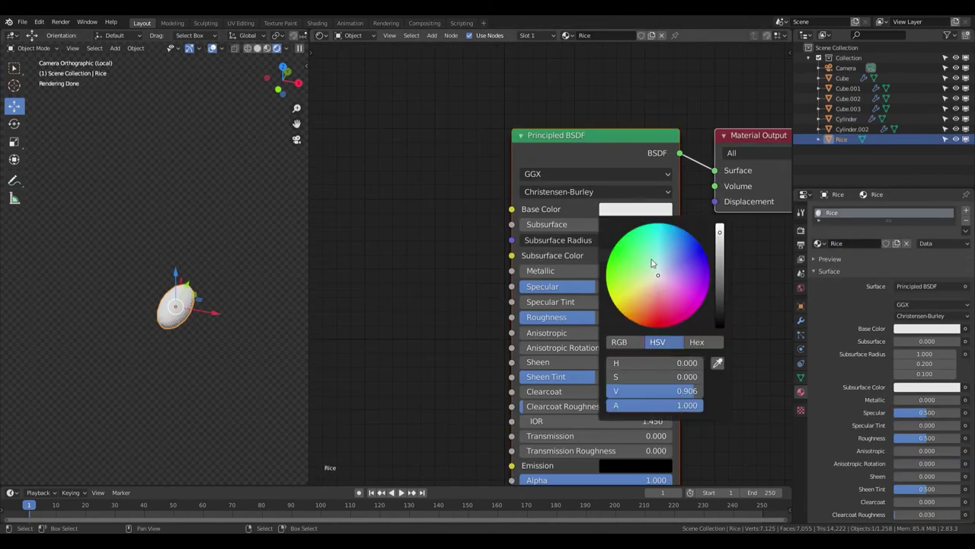
middle_click_drag(593, 322, 602, 303)
left_click(602, 302)
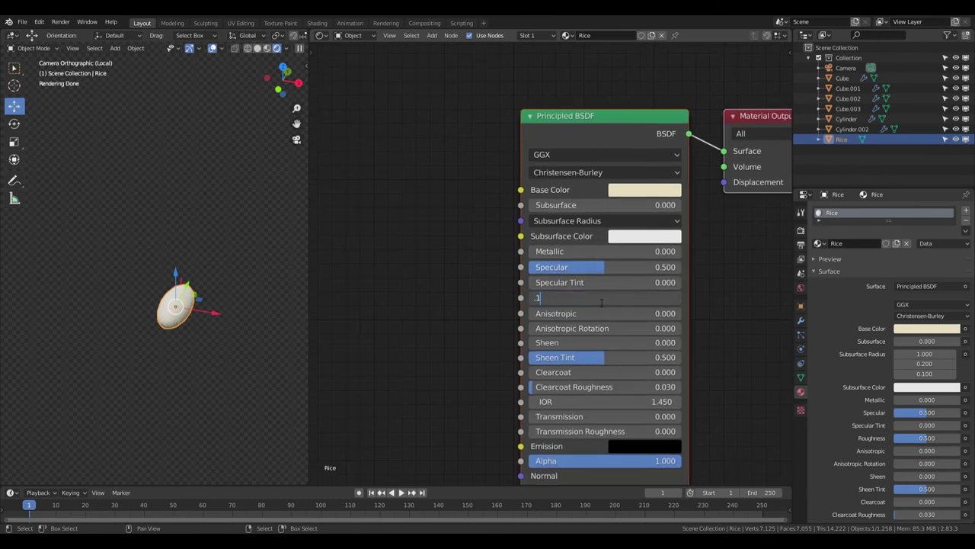
scroll(171, 254, "up", 6)
scroll(171, 254, "down", 1)
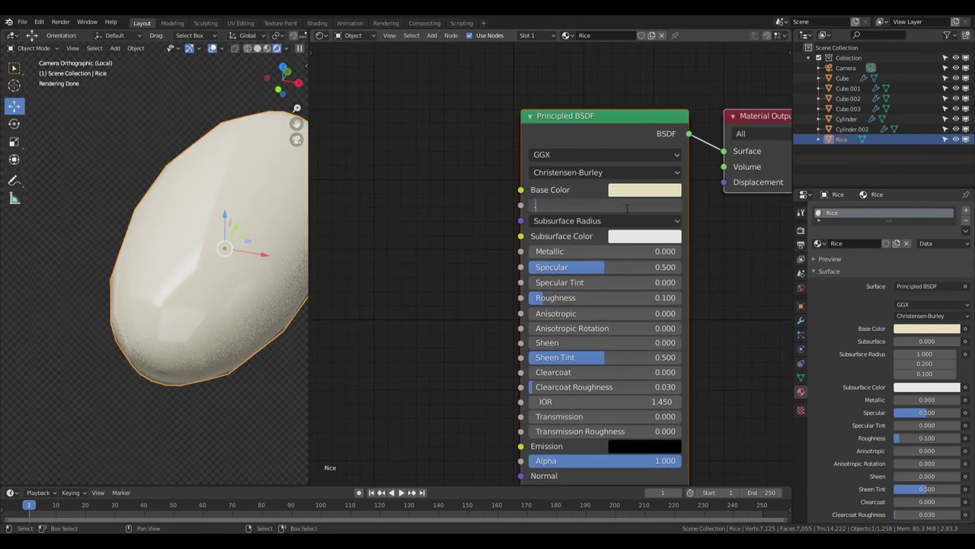
type("0.500")
scroll(572, 219, "down", 2)
Add an RGB node wired into the rice's Subsurface Color input
left_click(543, 292)
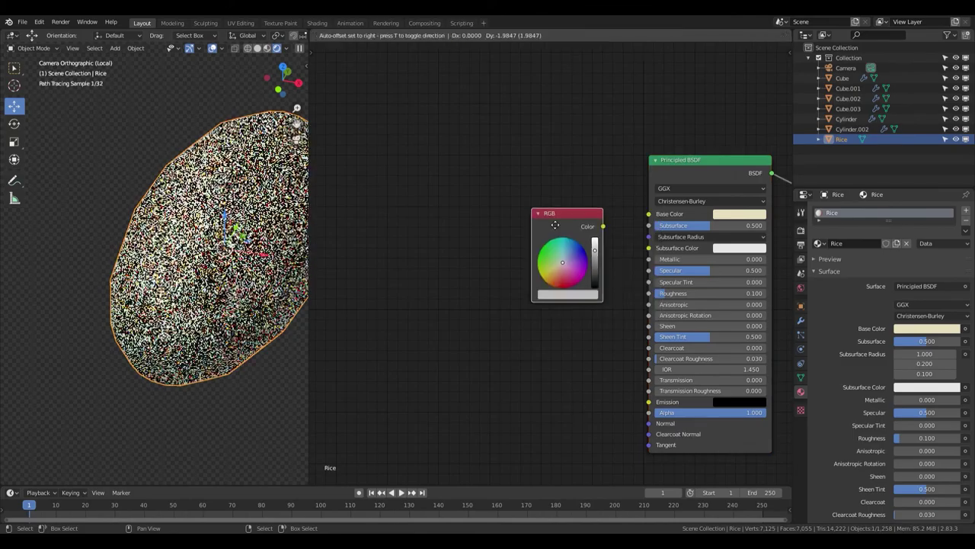
left_click(610, 282)
left_click_drag(591, 240, 648, 247)
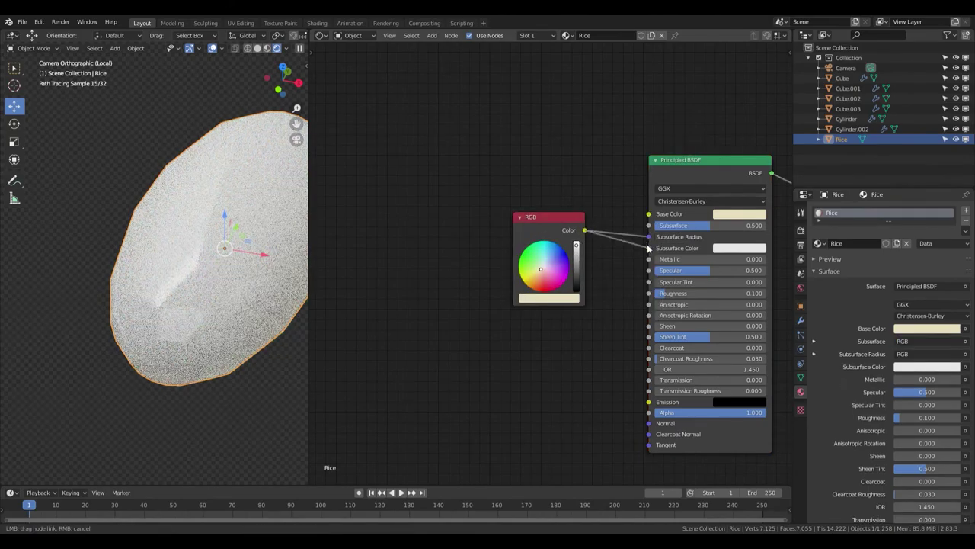
scroll(250, 242, "down", 3)
scroll(250, 242, "down", 3)
scroll(250, 242, "up", 6)
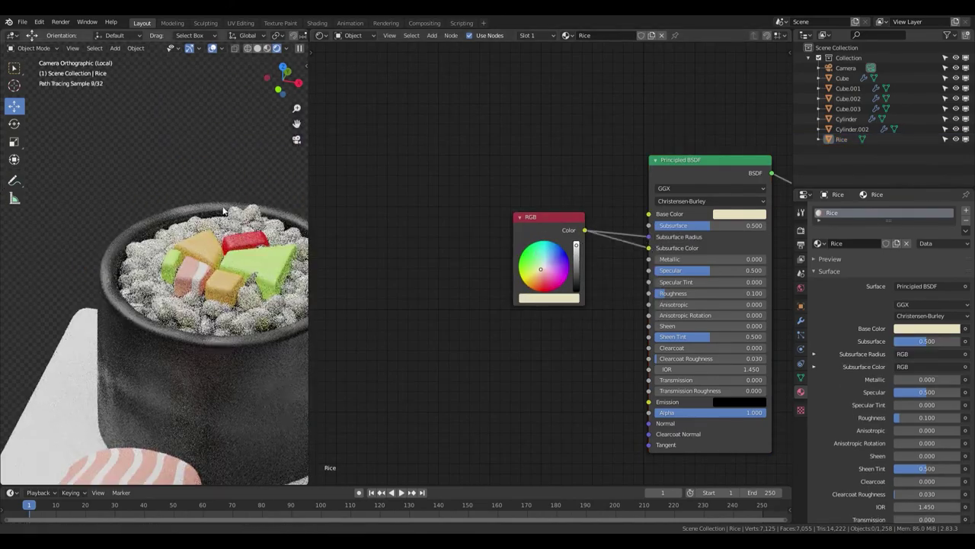
scroll(264, 188, "up", 5)
scroll(252, 229, "down", 5)
left_click(258, 344)
Rotate the salmon's stripe Mapping node to -46° on Z for diagonal stripes
scroll(229, 305, "down", 3)
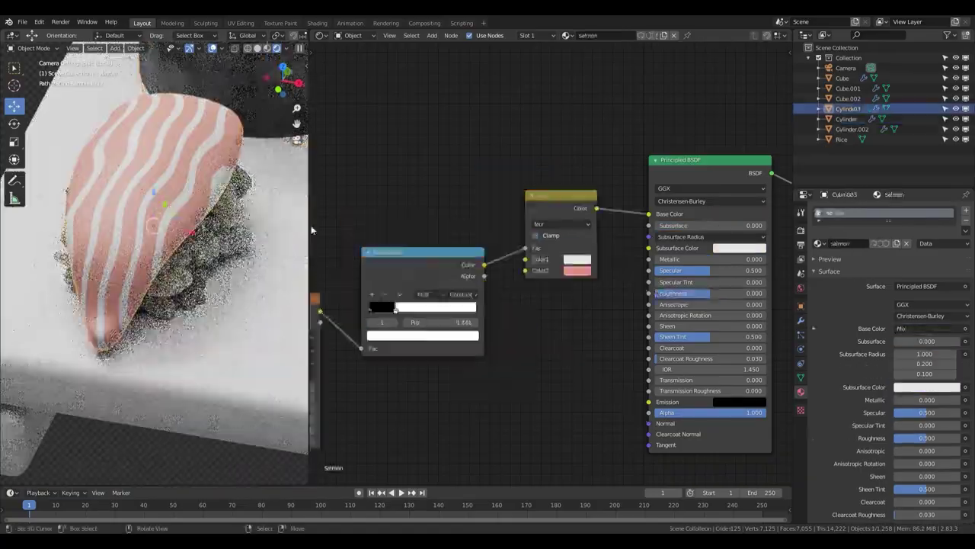
middle_click_drag(343, 320, 579, 320)
mouse_move(598, 320)
left_mouse_down()
mouse_move(534, 320)
mouse_move(542, 320)
left_mouse_up()
middle_click_drag(152, 266, 175, 229)
scroll(191, 251, "up", 4)
Move the green topping piece and widen it in X and Y only
key("KP_7")
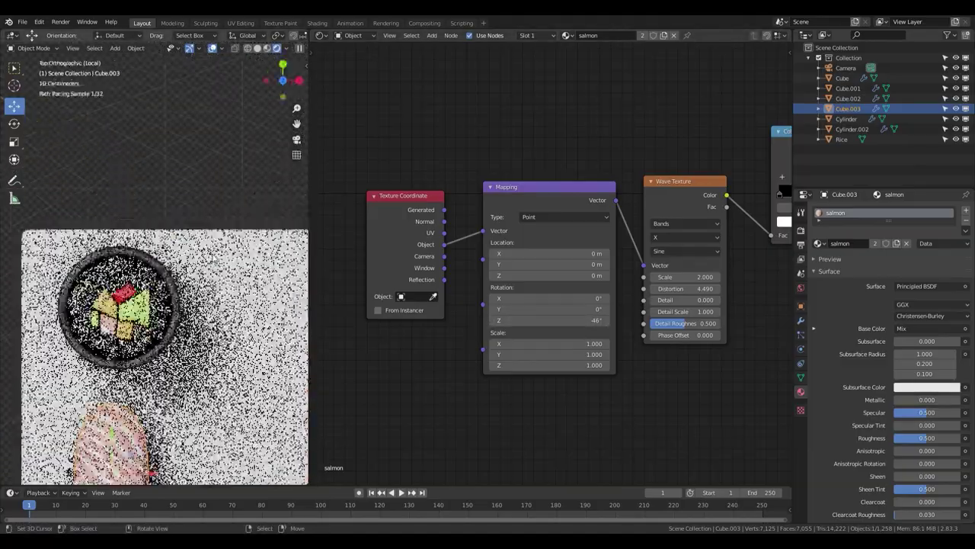
scroll(153, 305, "up", 2)
left_click(156, 288)
key("g")
left_click(162, 283)
key("s")
key("shift+z")
left_click(183, 259)
mouse_move(183, 259)
middle_mouse_down()
mouse_move(196, 243)
mouse_move(143, 218)
middle_mouse_up()
scroll(196, 242, "down", 4)
Raise the topping piece along Z and resize it
key("alt+a")
scroll(143, 218, "up", 3)
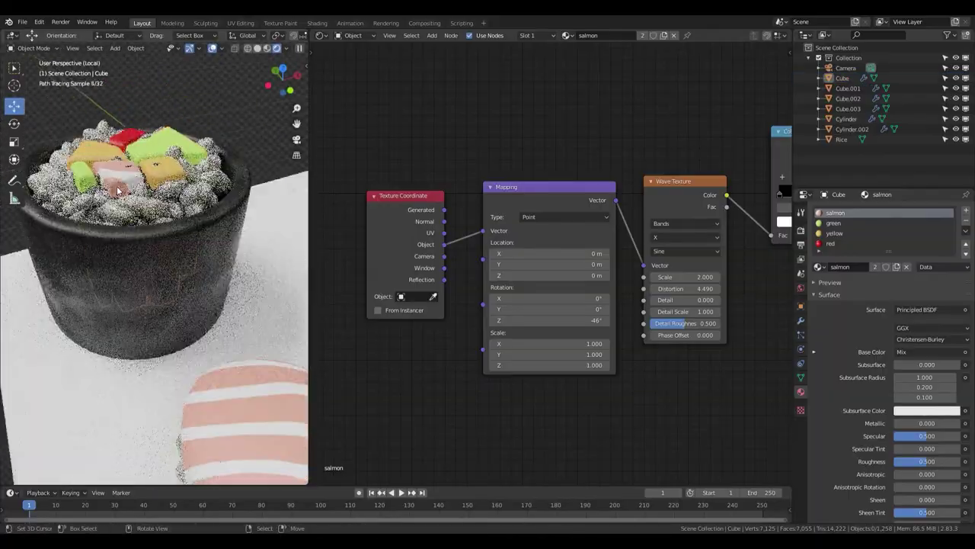
left_click(143, 218)
key("g")
key("z")
left_click(153, 199)
key("s")
left_click(127, 211)
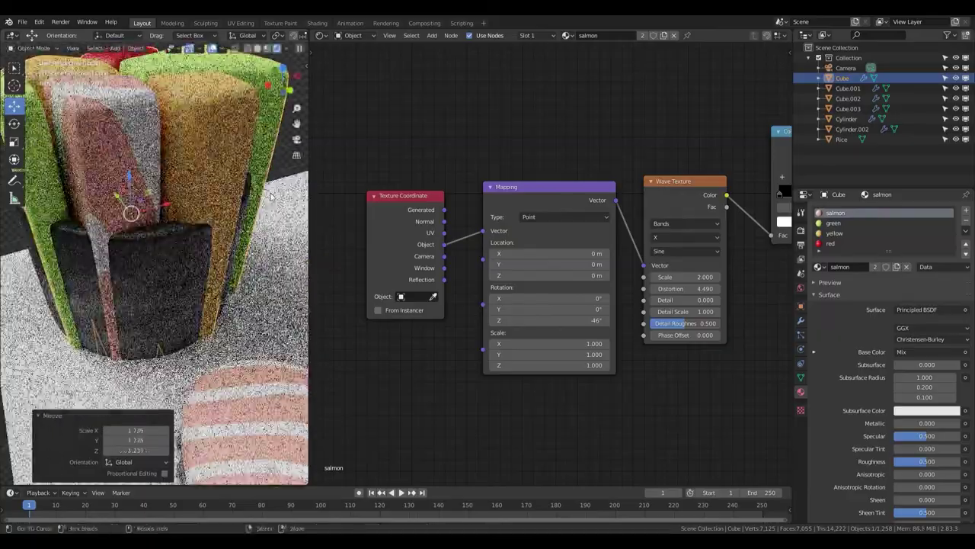
Apply the topping's scale and shrink it uniformly
key("ctrl+a")
key("s")
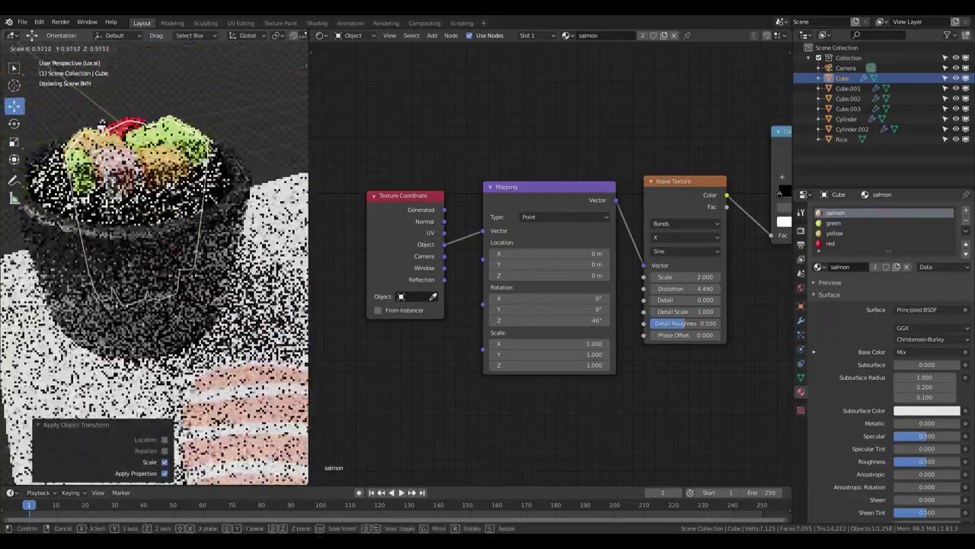
key("Return")
key("alt+a")
middle_click_drag(168, 228, 222, 227)
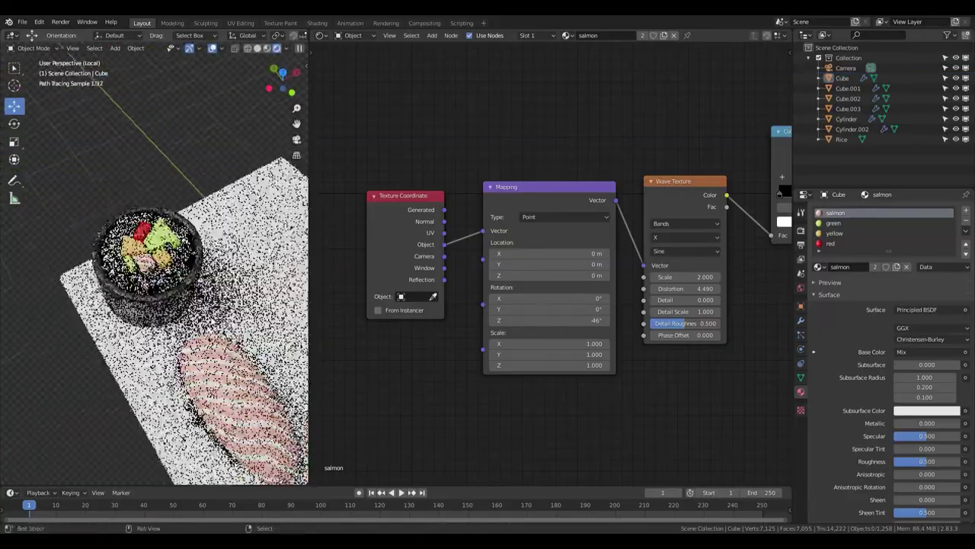
scroll(669, 183, "down", 2)
Link the salmon's Mix colour to the Principled BSDF subsurface inputs
left_click_drag(441, 170, 618, 200)
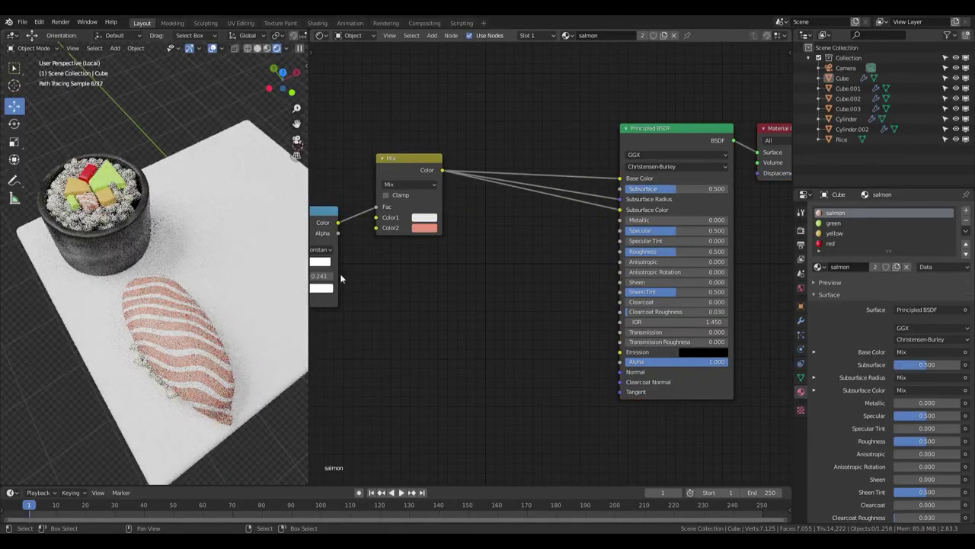
key("KP_0")
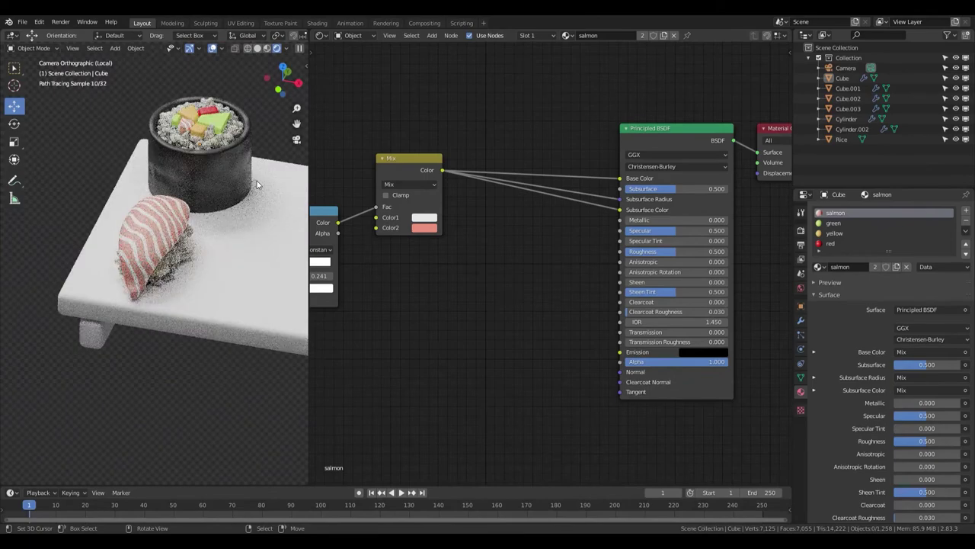
middle_click_drag(519, 252, 665, 234)
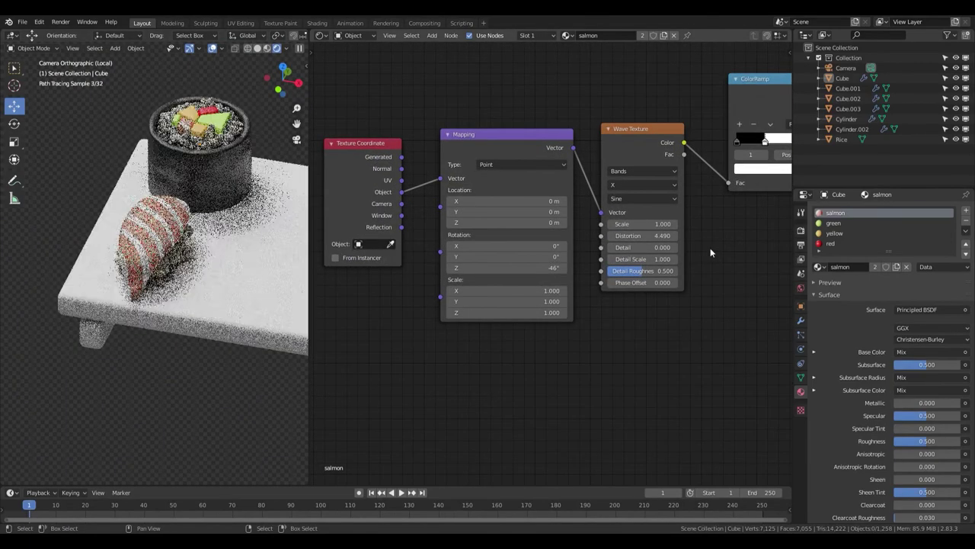
scroll(238, 162, "up", 3)
Set the seaweed material's Subsurface to 0.500
left_click(229, 175)
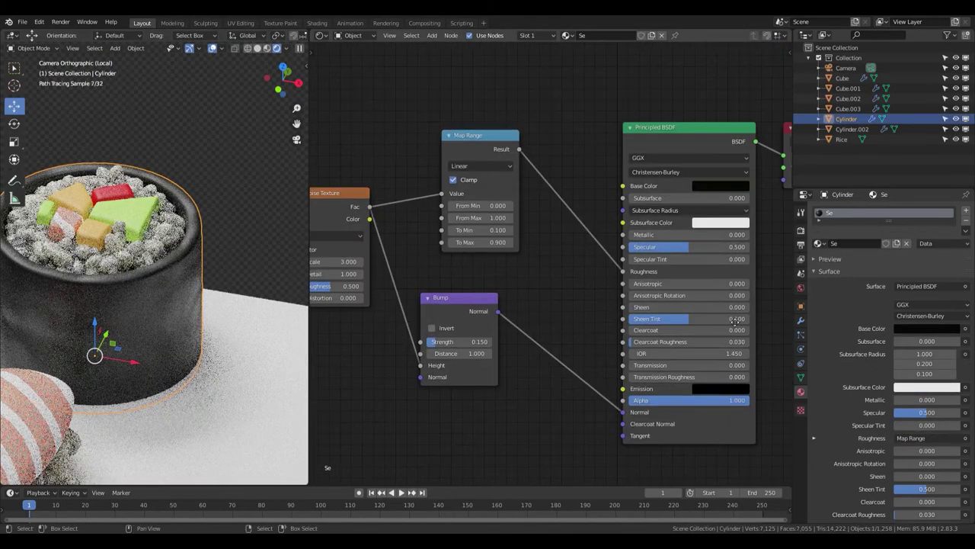
key("Return")
scroll(648, 223, "down", 4)
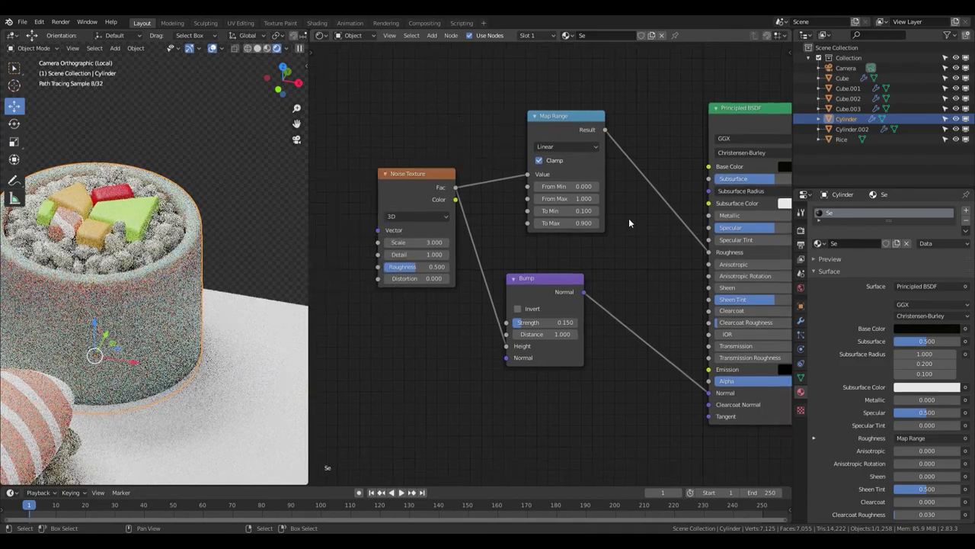
Move the texture nodes aside and wire a new RGB node into Subsurface Color and Subsurface Radius
key("g")
left_click(449, 467)
key("shift+a")
left_click(575, 269)
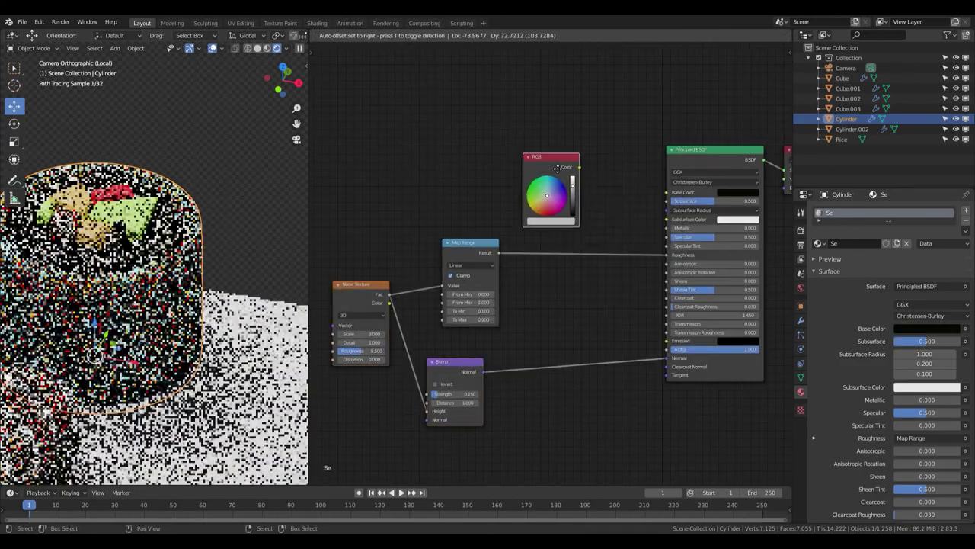
left_click(630, 188)
middle_click_drag(630, 189, 595, 212)
scroll(550, 260, "up", 2)
mouse_move(532, 167)
left_mouse_down()
mouse_move(654, 238)
mouse_move(543, 188)
mouse_move(532, 167)
left_mouse_up()
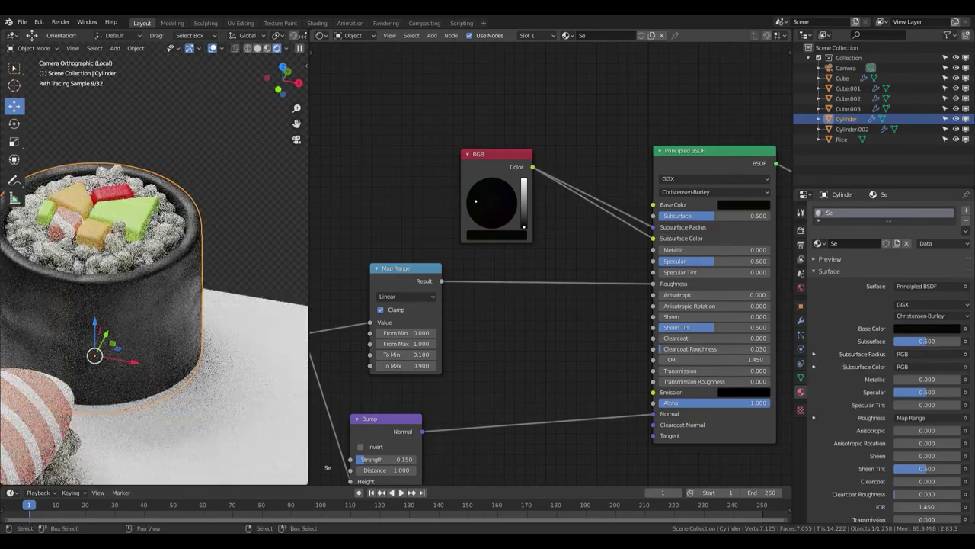
Darken the RGB colour almost to black, then check the seaweed wrap's modifiers
left_click_drag(525, 213, 525, 195)
scroll(535, 260, "up", 1)
left_click(535, 262)
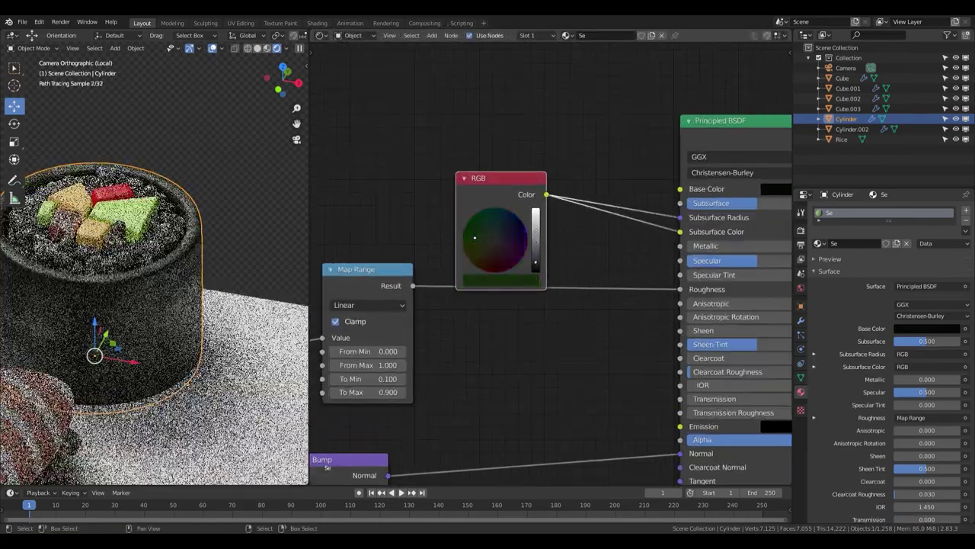
scroll(221, 272, "down", 2)
scroll(213, 331, "down", 2)
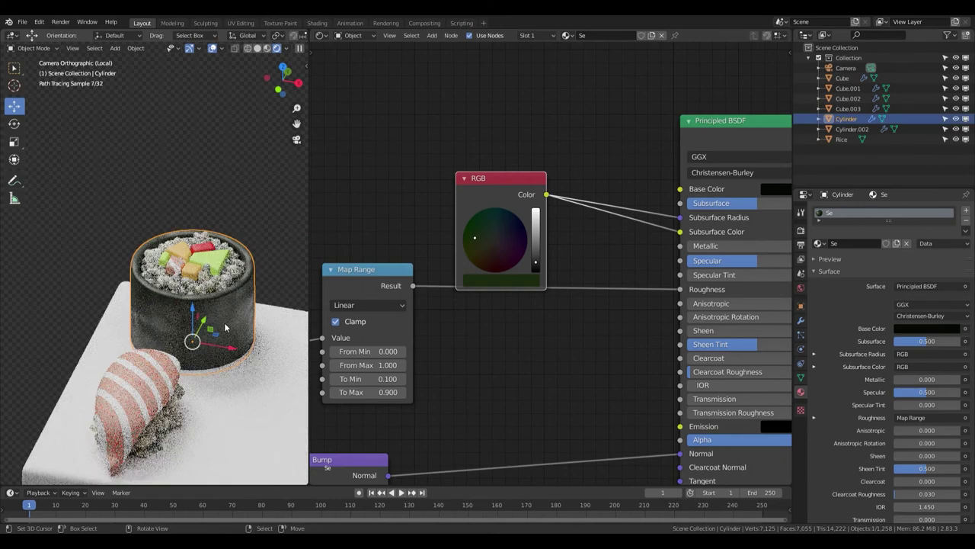
left_click(800, 320)
middle_click_drag(533, 343, 493, 270)
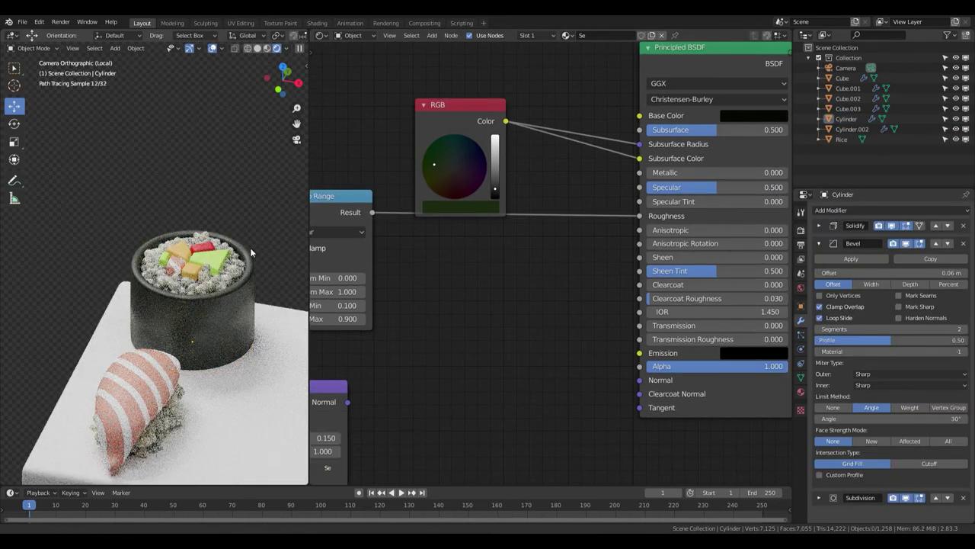
scroll(250, 246, "down", 2)
scroll(158, 226, "up", 1)
In wireframe view, scale the rice particle cylinder and salmon slightly smaller
left_click(158, 226)
key("shift+z")
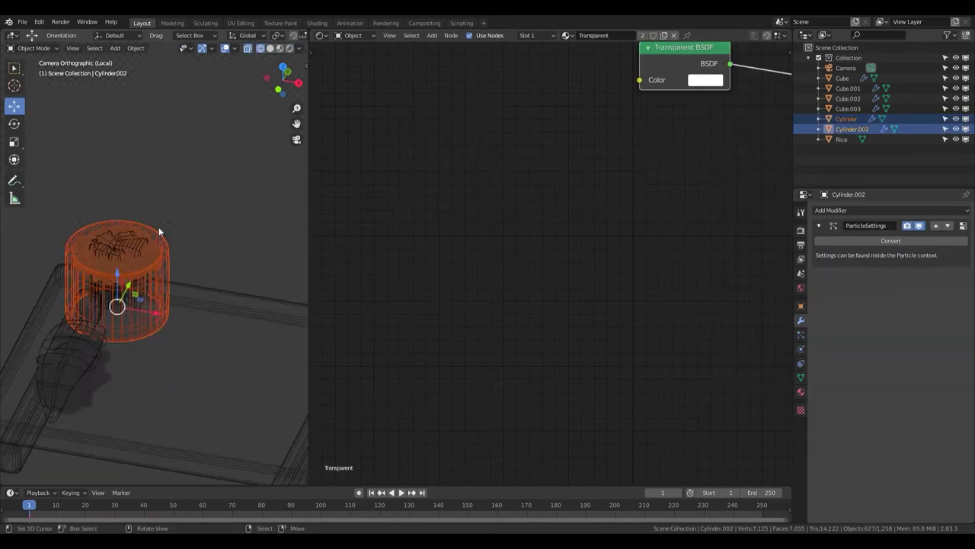
scroll(153, 258, "down", 3)
left_click(225, 282, "shift")
key("s")
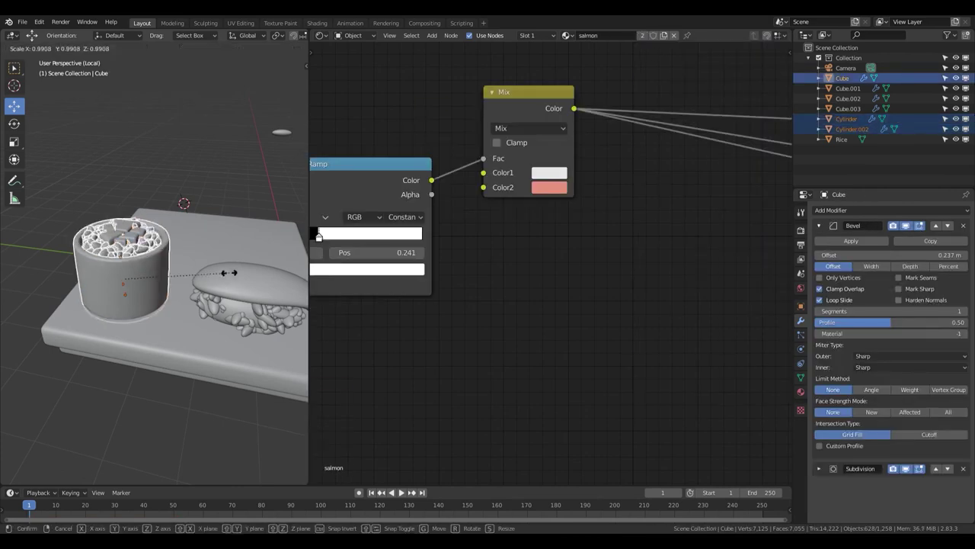
left_click(228, 272)
scroll(213, 269, "up", 3)
mouse_move(212, 269)
middle_mouse_down()
mouse_move(170, 307)
mouse_move(153, 276)
middle_mouse_up()
Inspect the salmon, preview the camera view in rendered shading, and select the wooden board
key("alt+a")
scroll(154, 276, "down", 3)
left_click(219, 251)
scroll(219, 256, "up", 2)
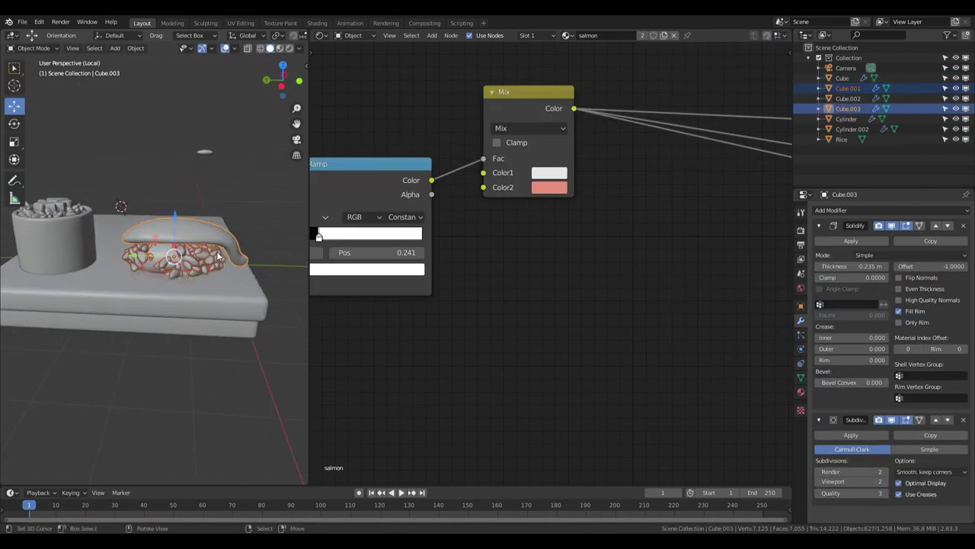
scroll(200, 232, "down", 2)
mouse_move(199, 232)
middle_mouse_down()
mouse_move(167, 272)
mouse_move(57, 229)
middle_mouse_up()
key("alt+a")
key("z")
left_click(146, 206)
middle_click_drag(145, 206, 213, 321)
left_click(213, 321)
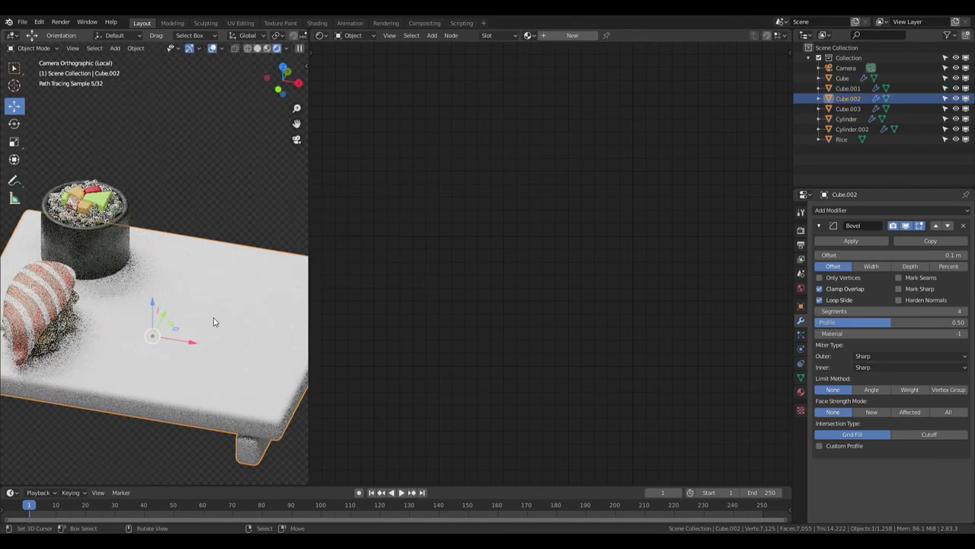
Give the wooden board a new material with a peach base colour
left_click(800, 391)
left_click(880, 242)
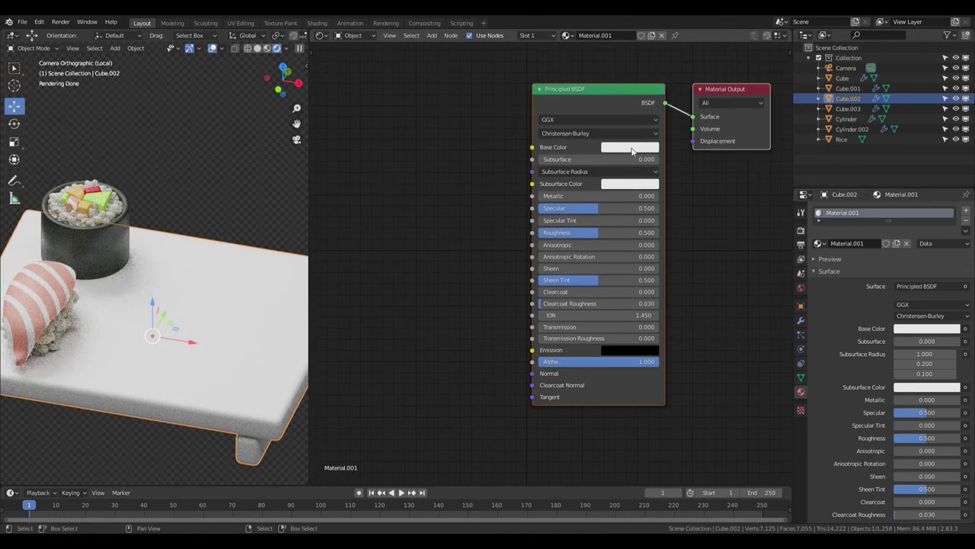
key("ctrl+v")
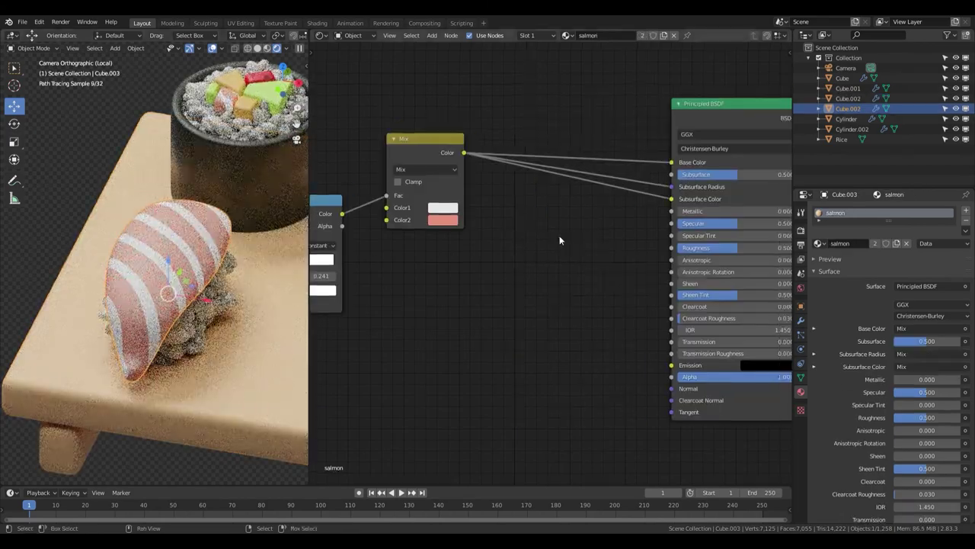
scroll(207, 247, "down", 3)
middle_click_drag(207, 247, 216, 183)
scroll(217, 184, "down", 5)
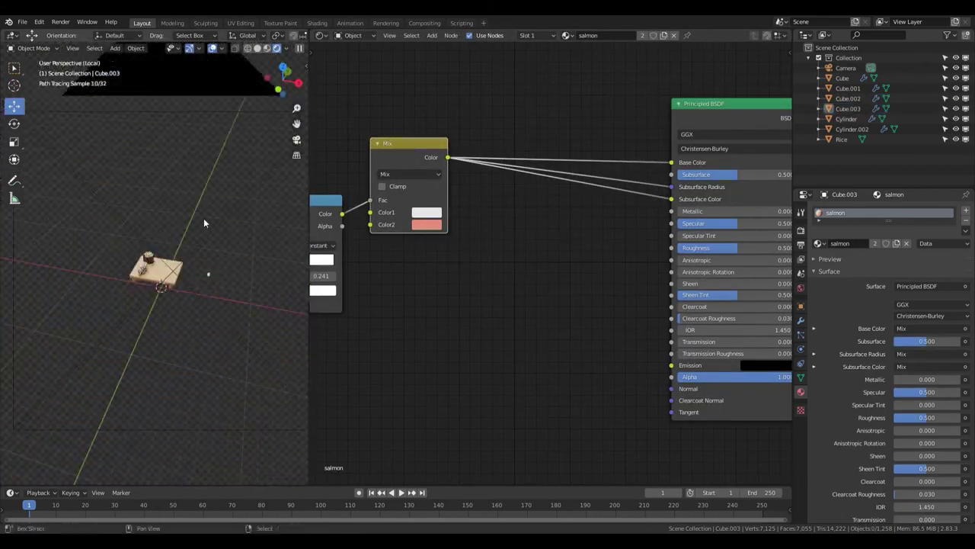
Add a ground plane beneath the scene and scale it to 22
key("shift+a")
left_click(254, 216)
type("22")
key("Return")
key("KP_1")
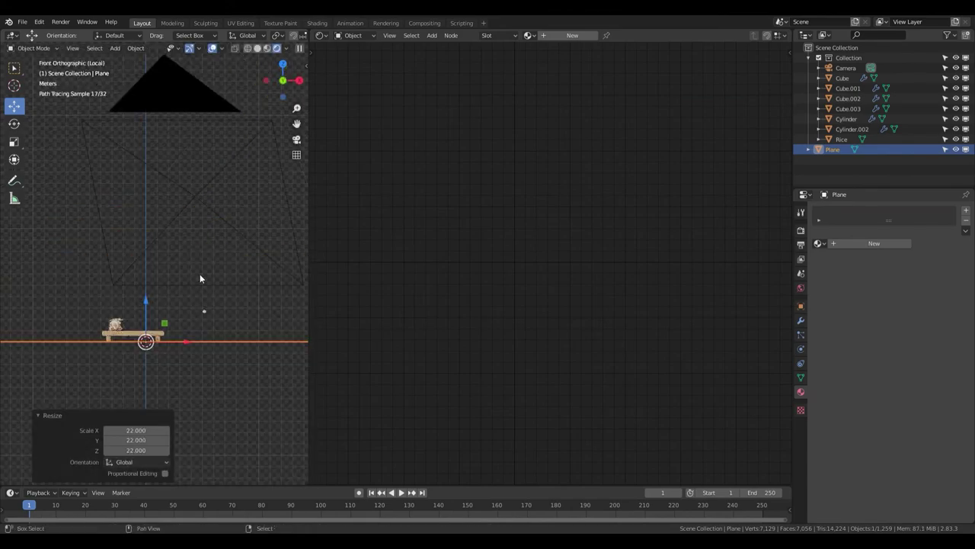
scroll(216, 242, "up", 5)
scroll(187, 193, "up", 4)
Look through the scene camera, check its settings, and return to solid display
key("KP_0")
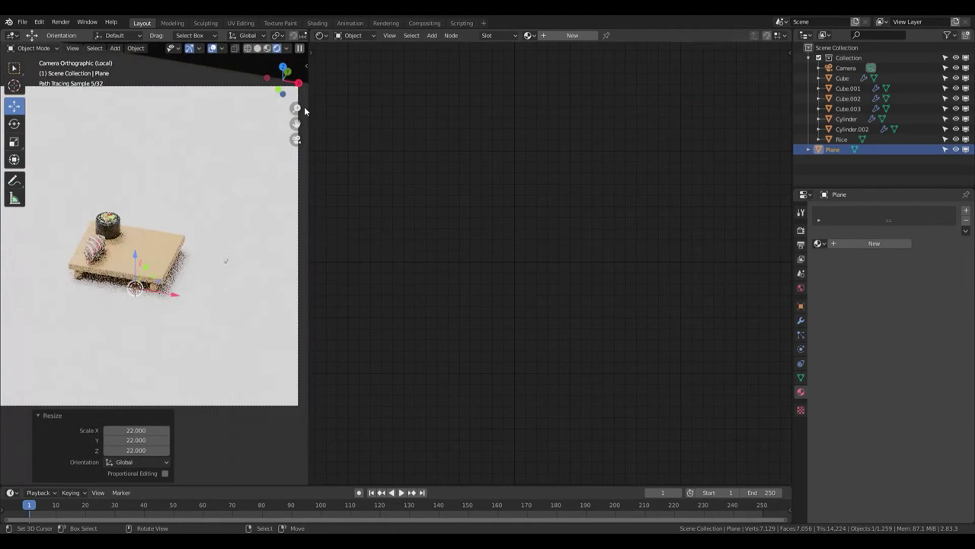
left_click(250, 92)
scroll(859, 369, "down", 5)
scroll(190, 298, "up", 1)
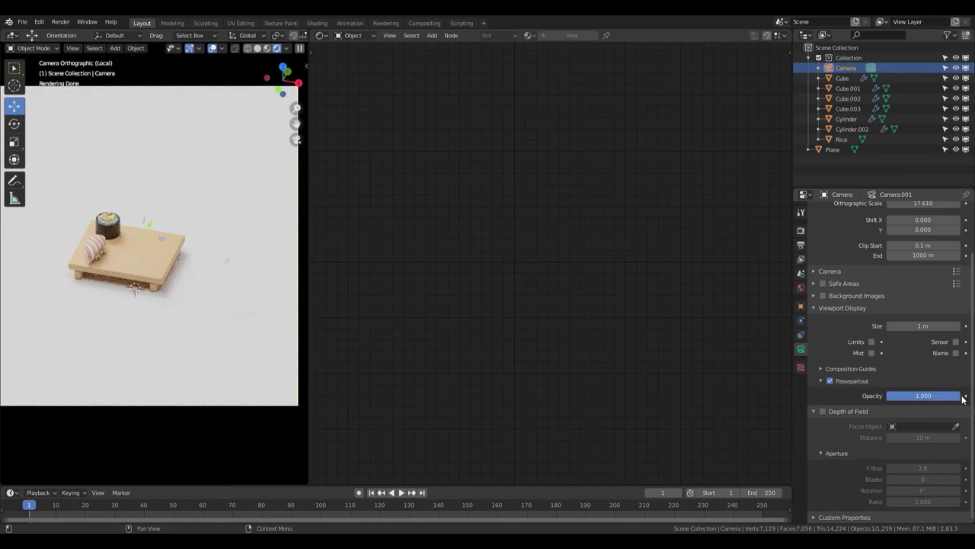
scroll(190, 297, "up", 2)
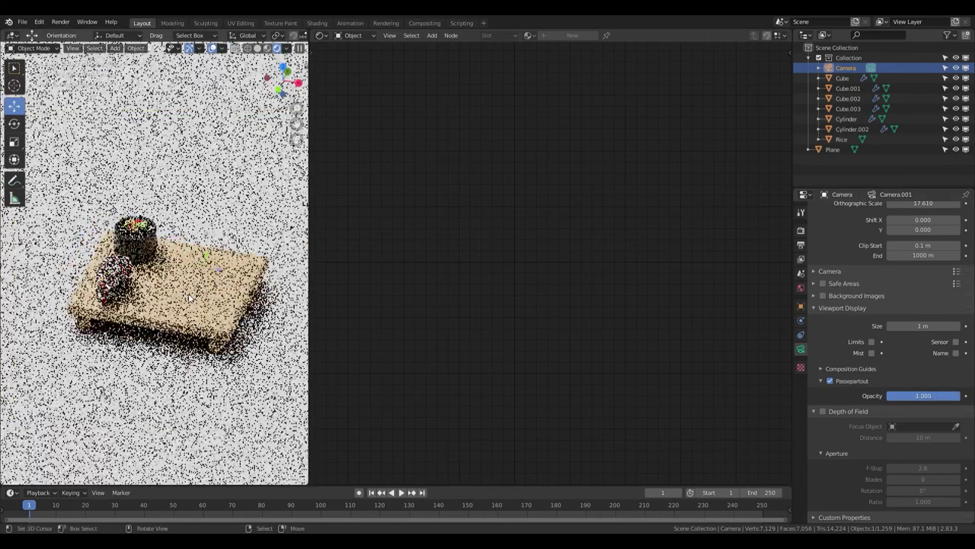
scroll(168, 265, "up", 5)
left_click(207, 260)
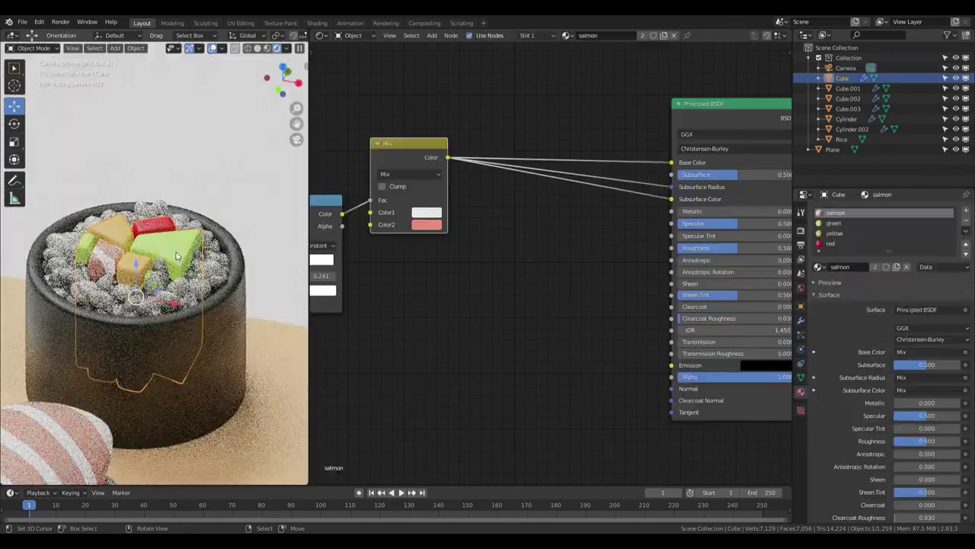
Select the seaweed wrap and zoom in and out to inspect it
left_click(207, 260)
left_click(207, 260)
scroll(186, 247, "down", 1)
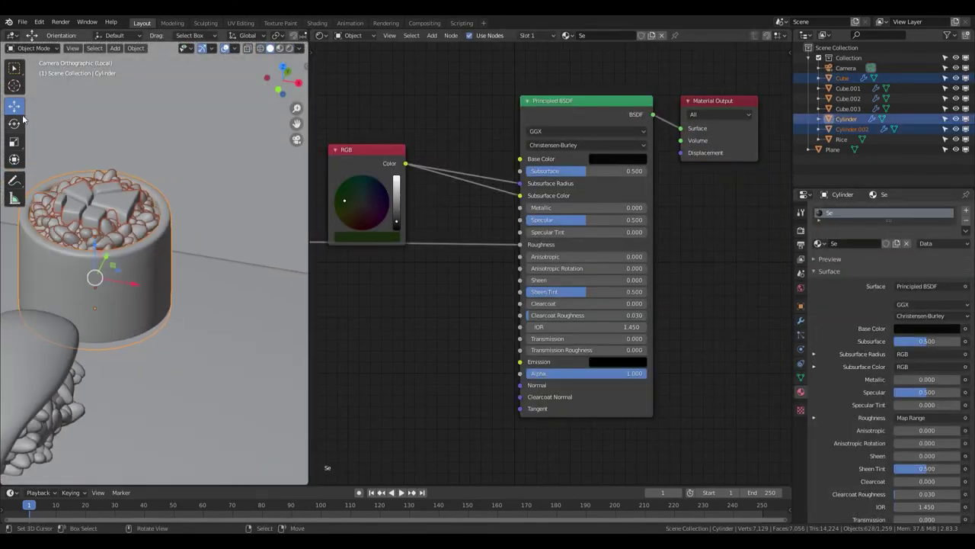
scroll(186, 247, "down", 2)
scroll(211, 219, "down", 2)
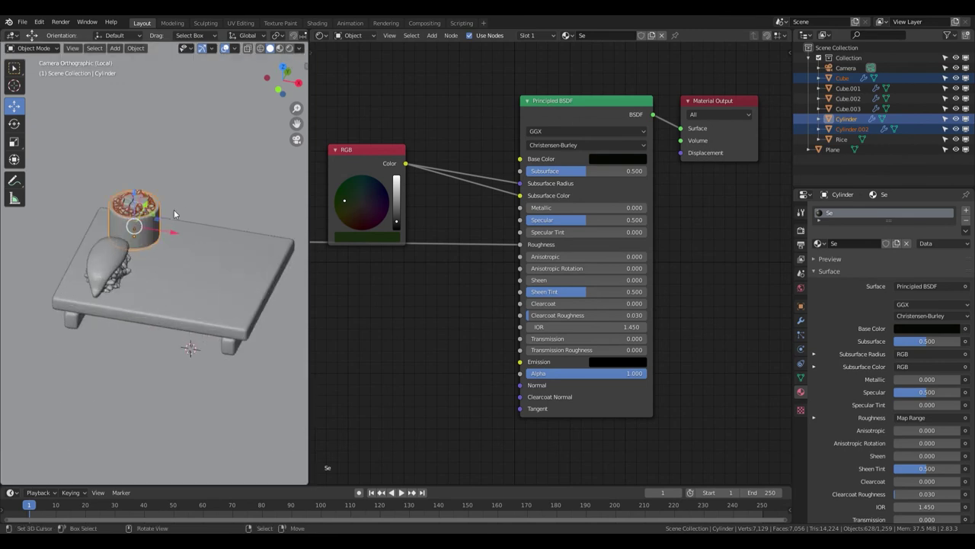
scroll(173, 209, "up", 2)
scroll(160, 213, "up", 2)
scroll(146, 215, "up", 2)
scroll(146, 216, "down", 2)
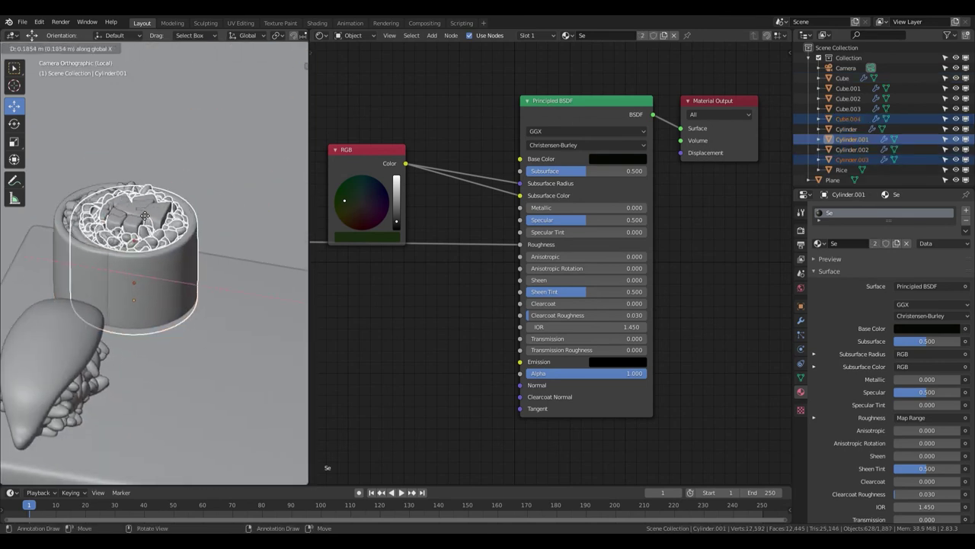
Duplicate and rotate the bowl pieces about Z, then reposition objects from the side view
key("shift+d")
left_click(175, 333)
scroll(174, 333, "up", 2)
key("r")
key("z")
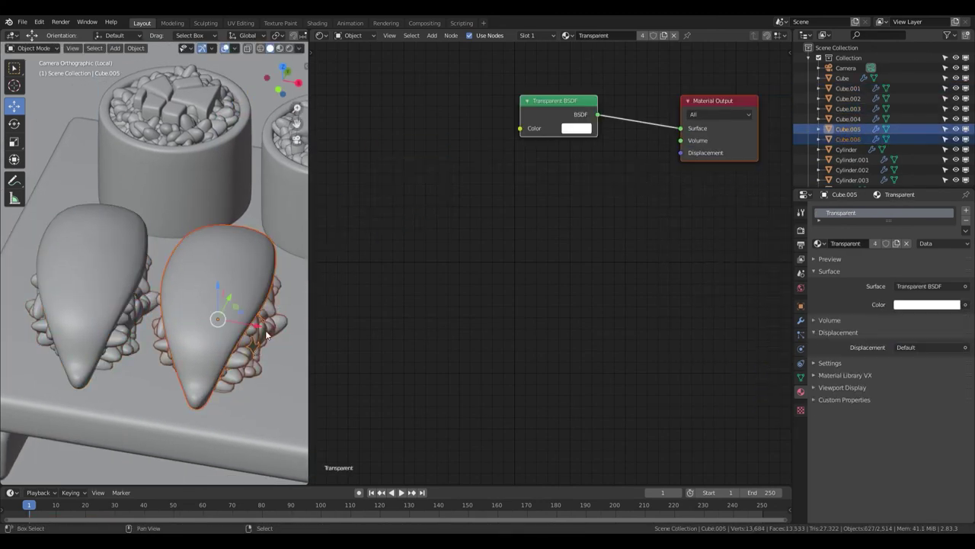
key("KP_3")
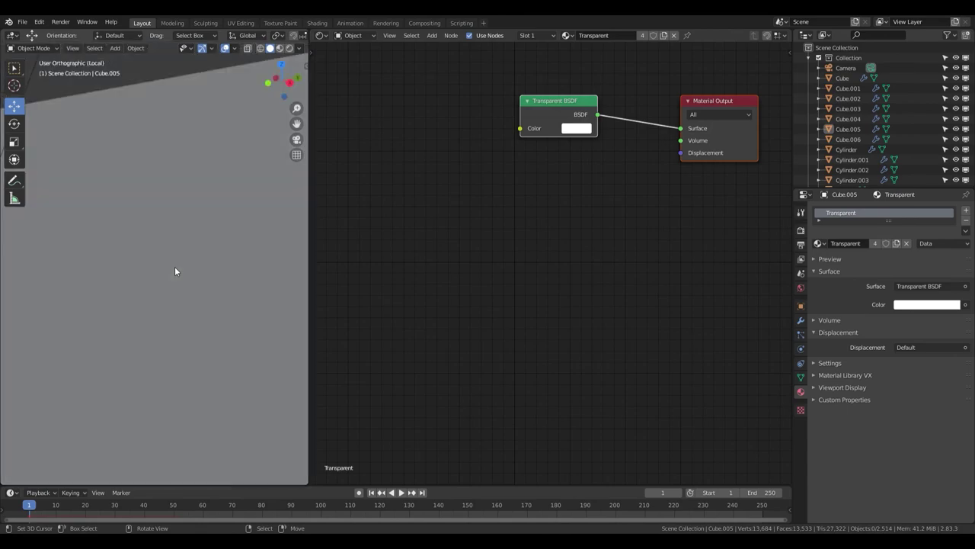
left_click_drag(203, 287, 157, 284)
key("KP_0")
key("alt+a")
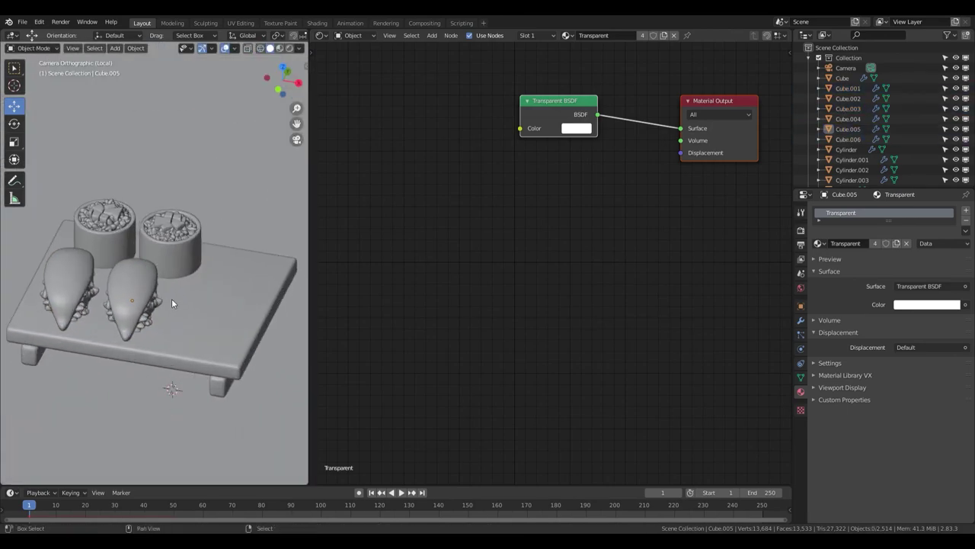
Preview the scene in rendered shading and add a new 2 m cube
key("z")
scroll(174, 235, "up", 2)
scroll(174, 235, "up", 2)
key("shift+a")
left_click(220, 271)
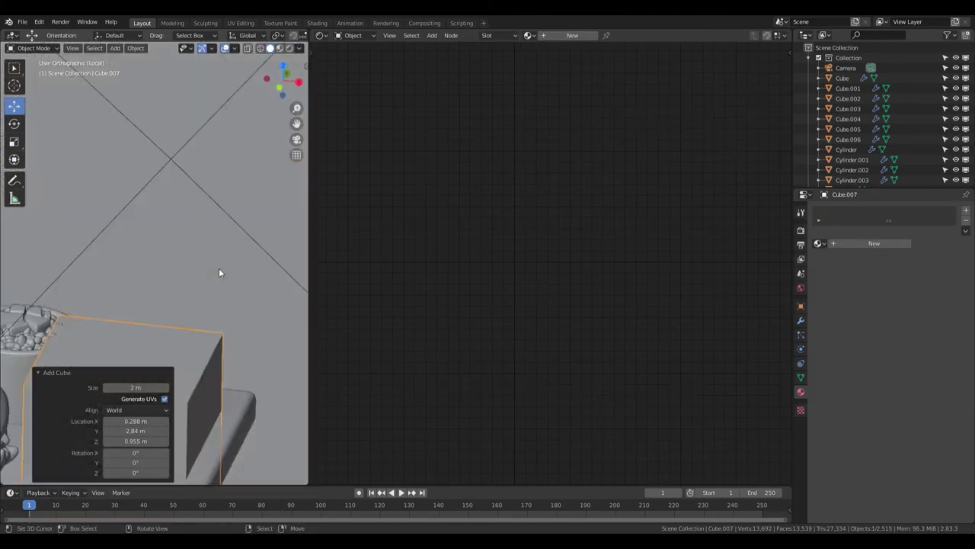
Shrink the new cube and place it on the board beside the rice cups
key("KP_1")
key("s")
left_click(167, 277)
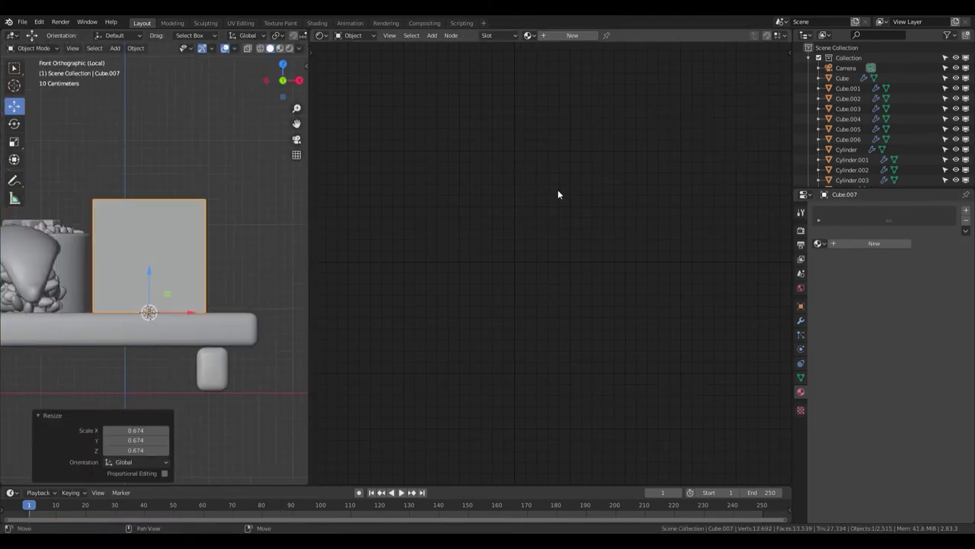
key("KP_7")
key("g")
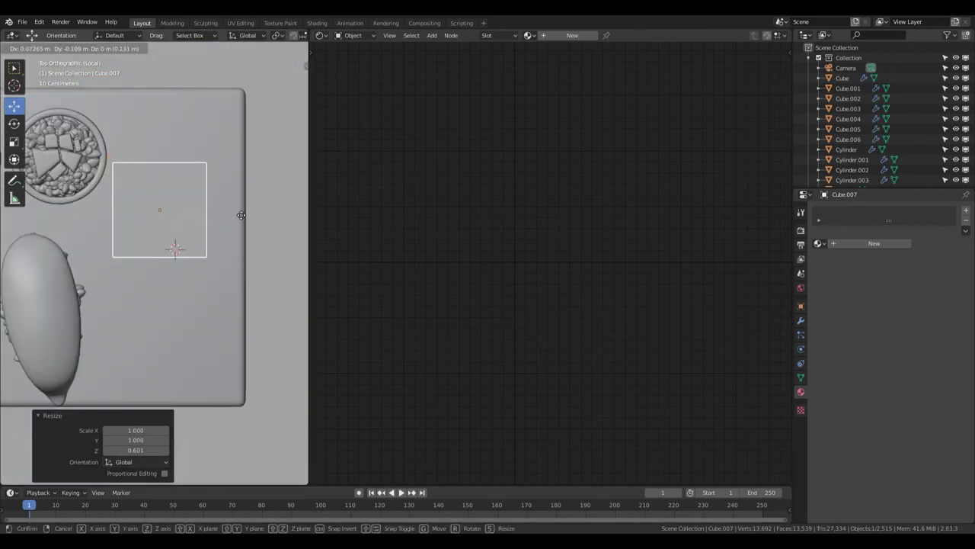
left_click(252, 184)
scroll(217, 222, "down", 3)
key("alt+z")
left_click(192, 217)
key("g")
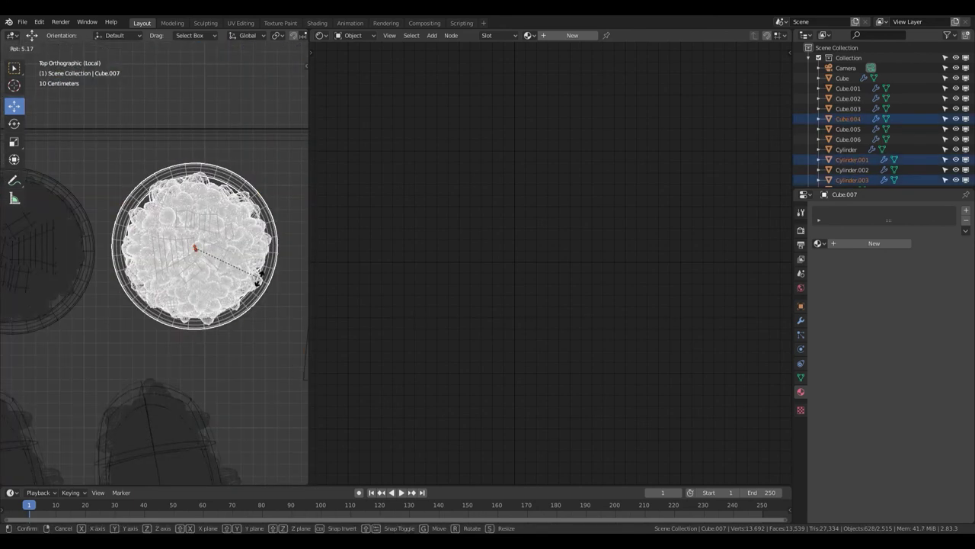
left_click(132, 267)
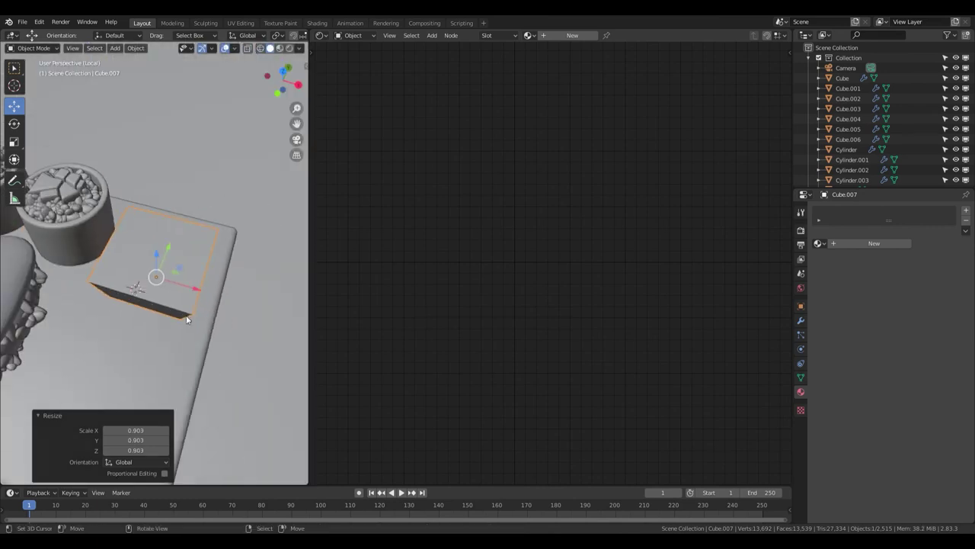
mouse_move(239, 261)
middle_mouse_down()
mouse_move(192, 265)
mouse_move(205, 284)
mouse_move(200, 297)
middle_mouse_up()
Open the cube by deleting its top face in Edit Mode
key("Tab")
key("3")
left_click(200, 297)
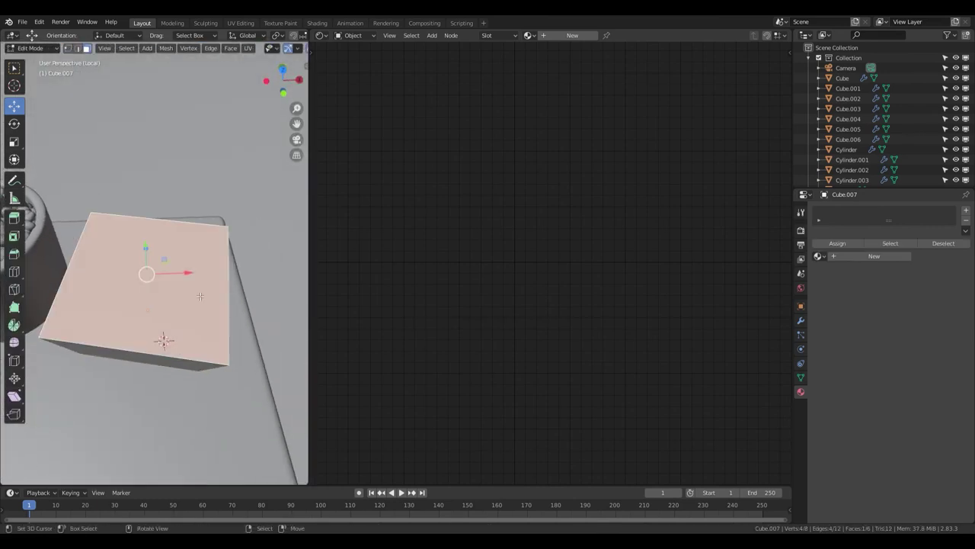
left_click(180, 319)
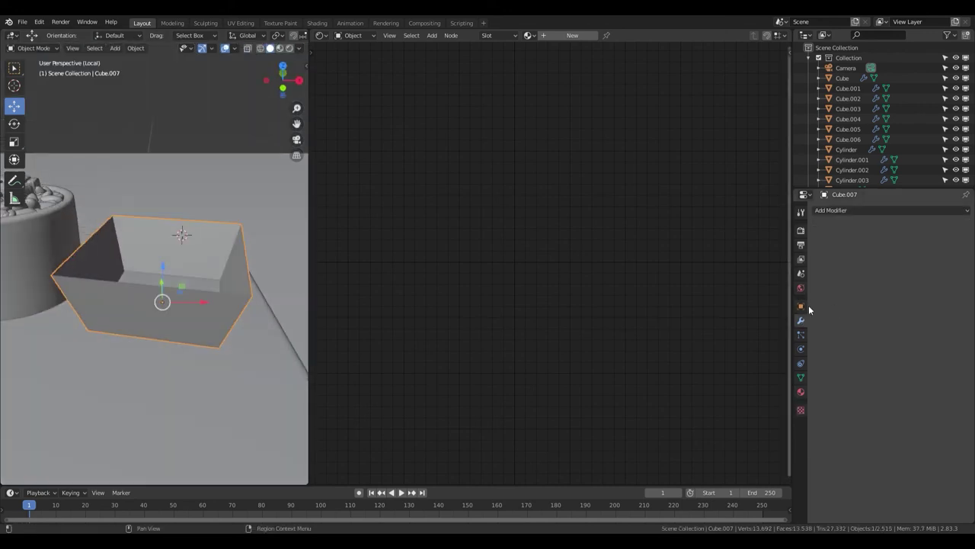
Thicken the dish walls evenly with a Solidify modifier and save the file
left_click(830, 210)
left_click(744, 359)
key("ctrl+s")
left_click_drag(845, 265, 883, 266)
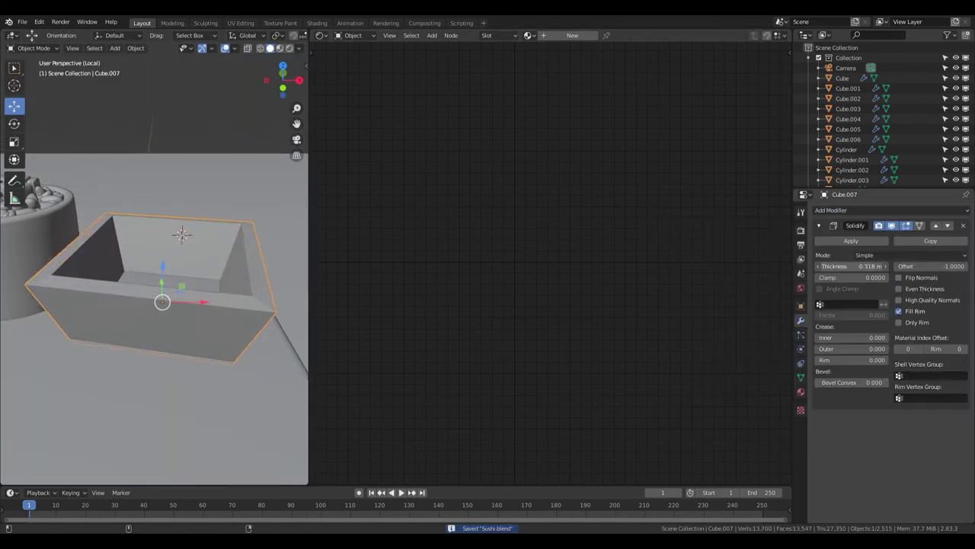
key("ctrl+a")
left_click(226, 261)
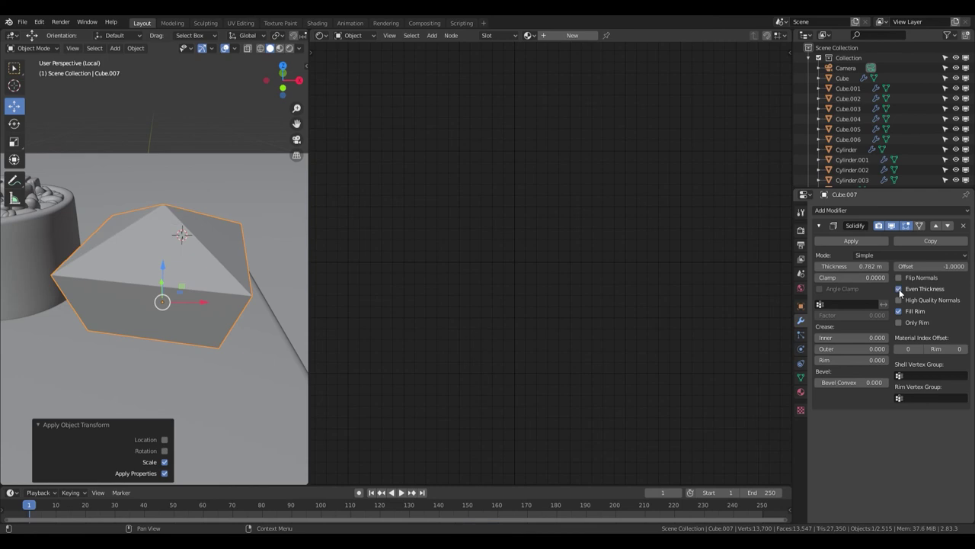
Round the dish's edges with a 0.1 m, 3-segment Bevel modifier
left_click(830, 211)
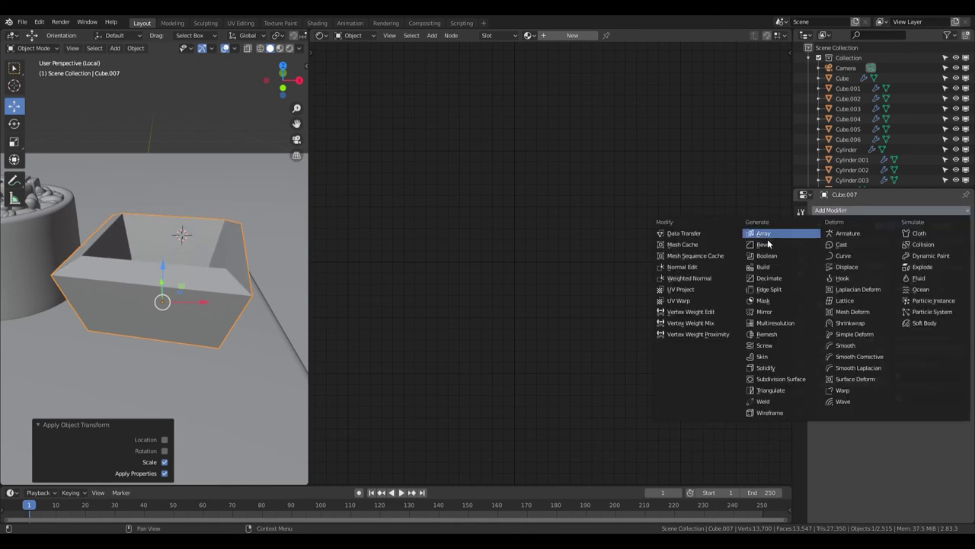
left_click(767, 239)
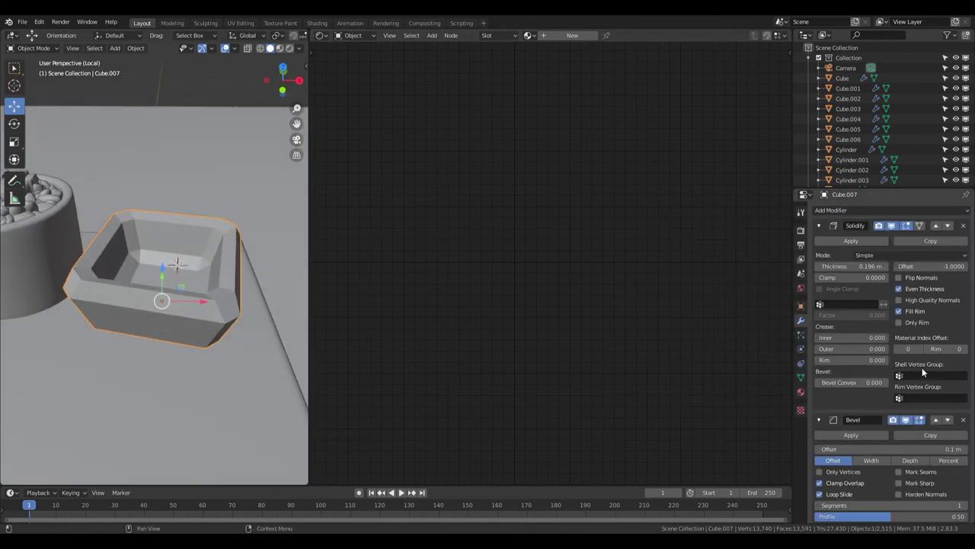
left_click(819, 225)
key("F3")
key("Return")
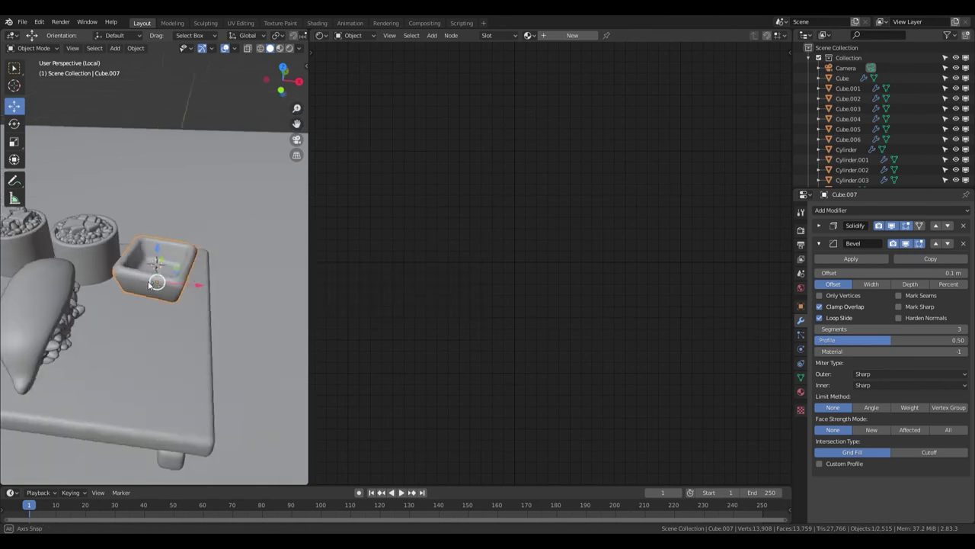
Check the tray's material, then reselect the dish and apply its scale
scroll(148, 277, "up", 3)
scroll(148, 277, "up", 1)
scroll(222, 304, "up", 2)
left_click(205, 382)
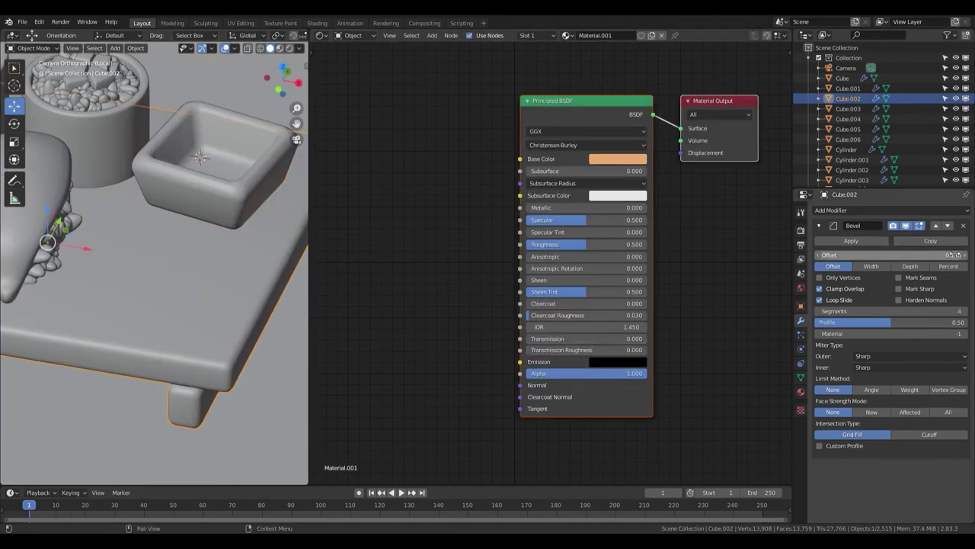
left_click(199, 169)
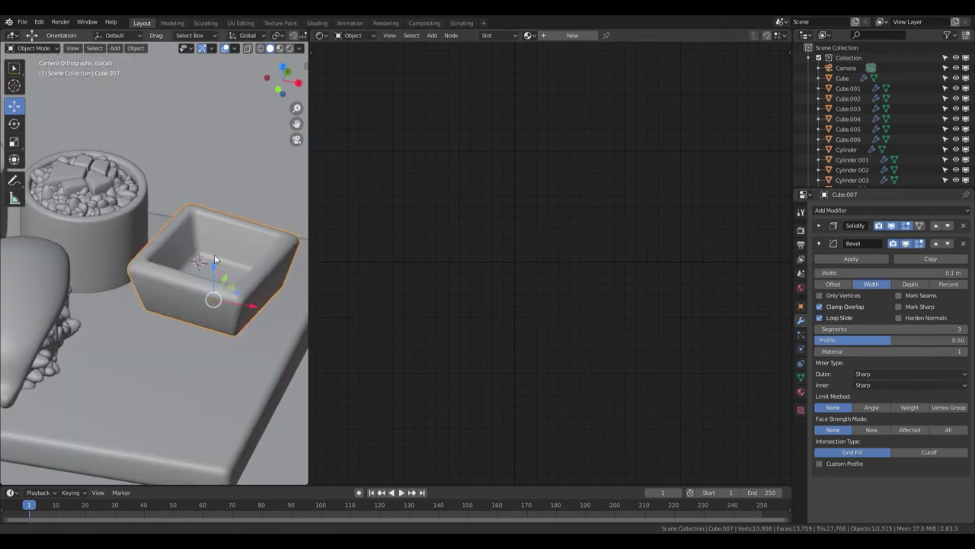
key("ctrl+a")
left_click(210, 369)
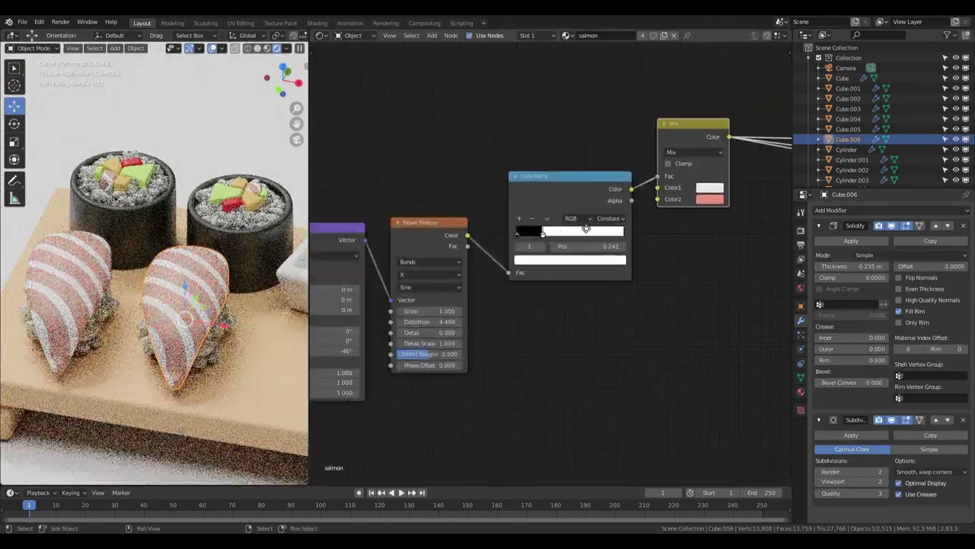
Shift the Texture Coordinate and Mapping nodes left and raise Wave Texture Distortion to 12
scroll(585, 229, "down", 2)
middle_click_drag(586, 228, 530, 227)
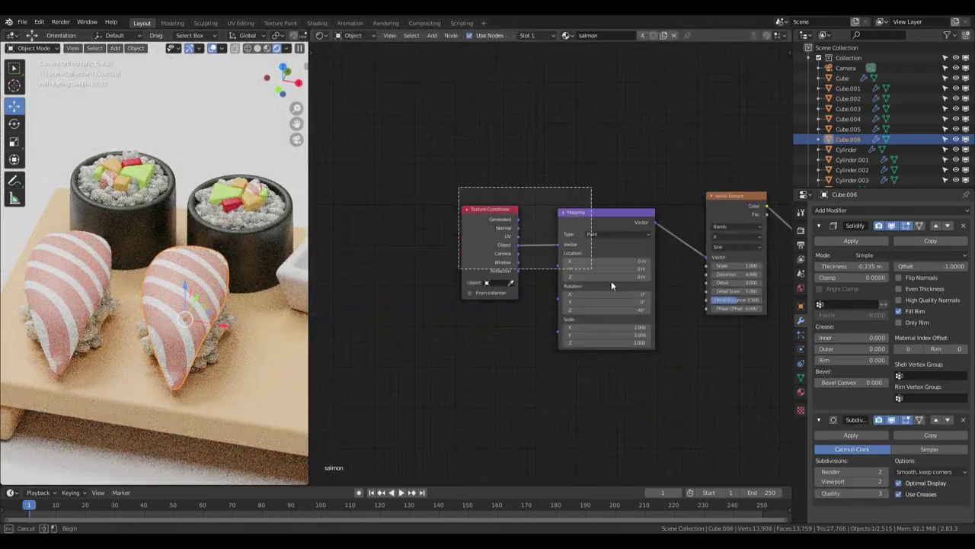
left_click_drag(531, 232, 542, 211)
middle_click_drag(441, 255, 329, 270)
scroll(638, 289, "up", 1)
left_click_drag(639, 289, 655, 290)
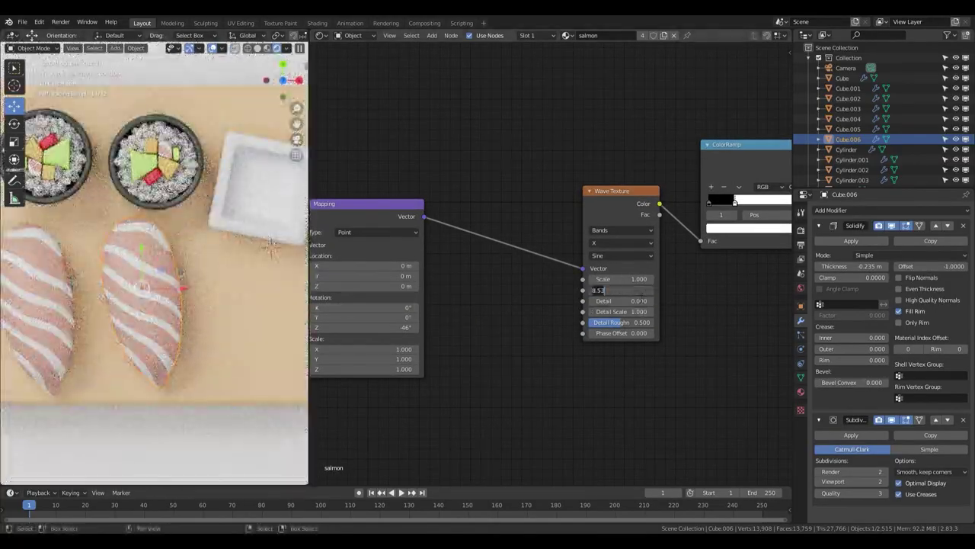
type("0.0")
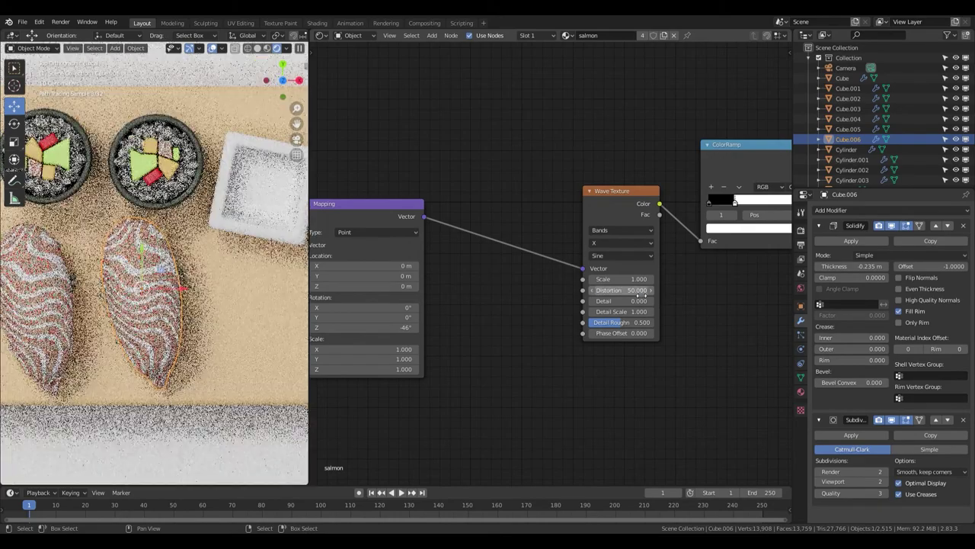
type(".0")
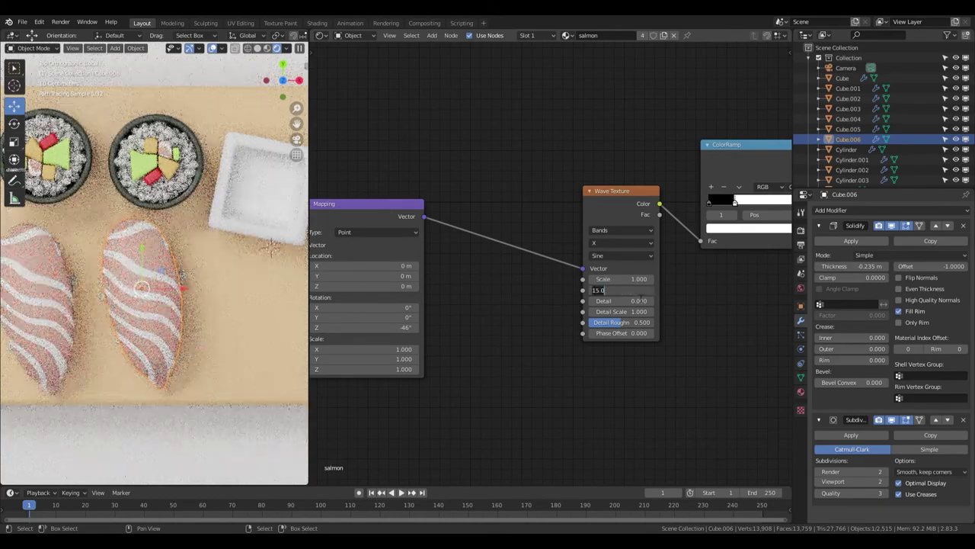
key("Return")
key("KP_0")
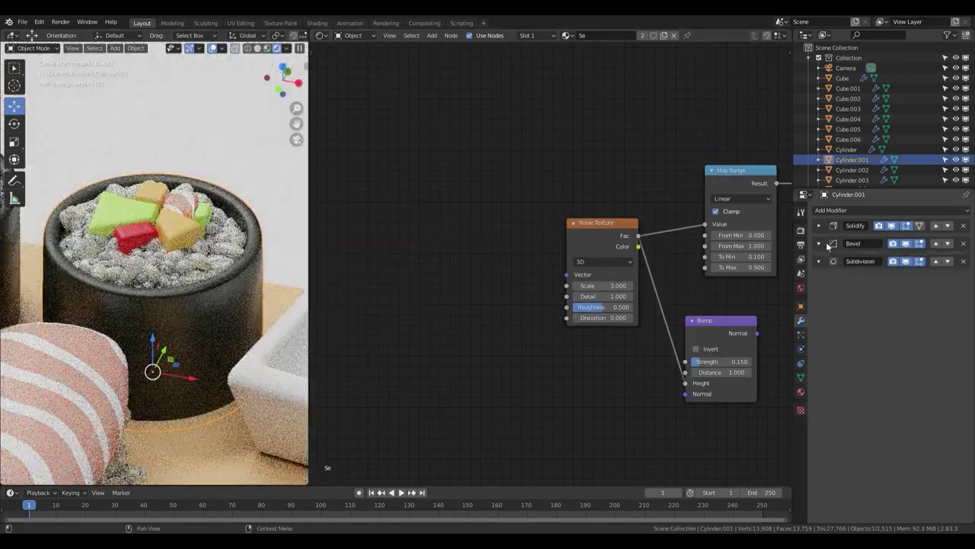
Add a Clouds-textured Displace modifier to the rice cup and move it above Bevel and Subdivision
left_click(890, 210)
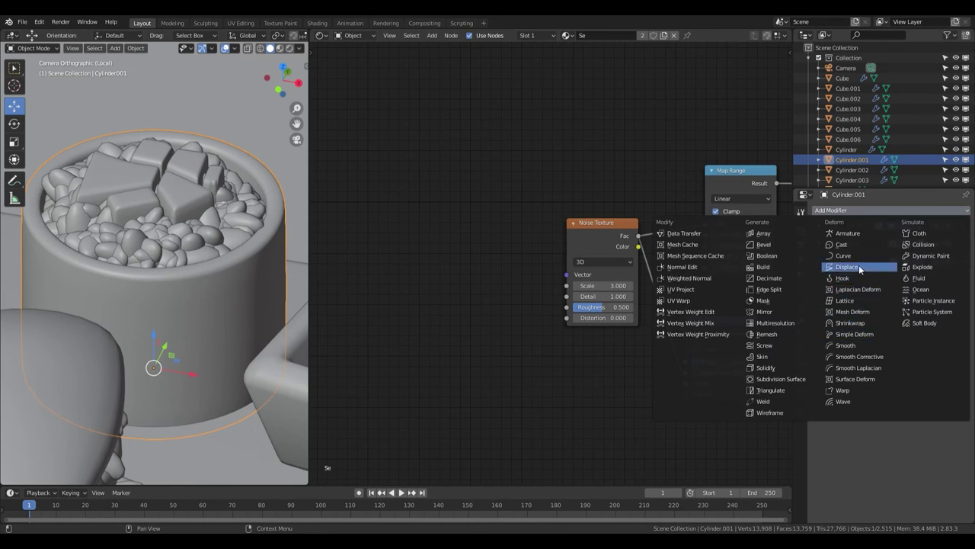
left_click(861, 267)
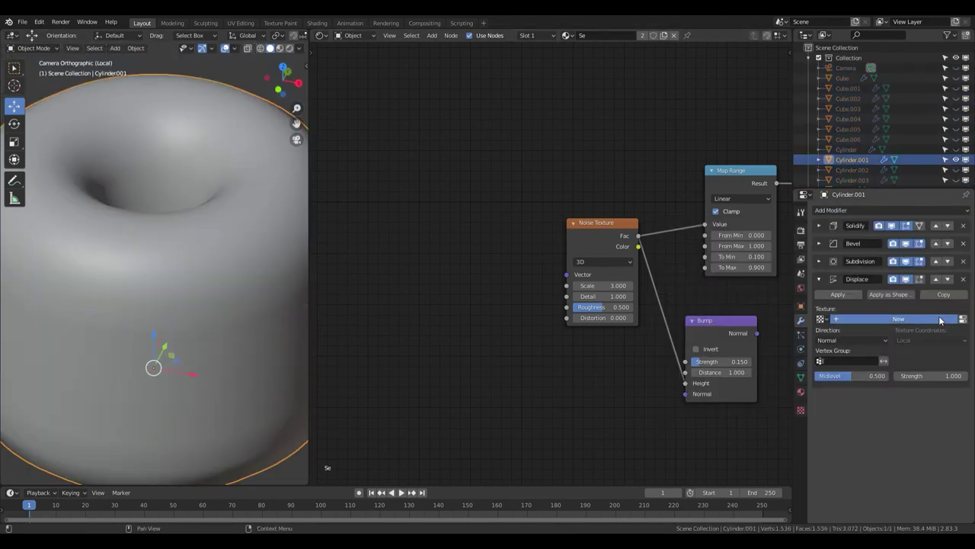
left_click(941, 320)
left_click(963, 319)
left_click(942, 242)
left_click(925, 268)
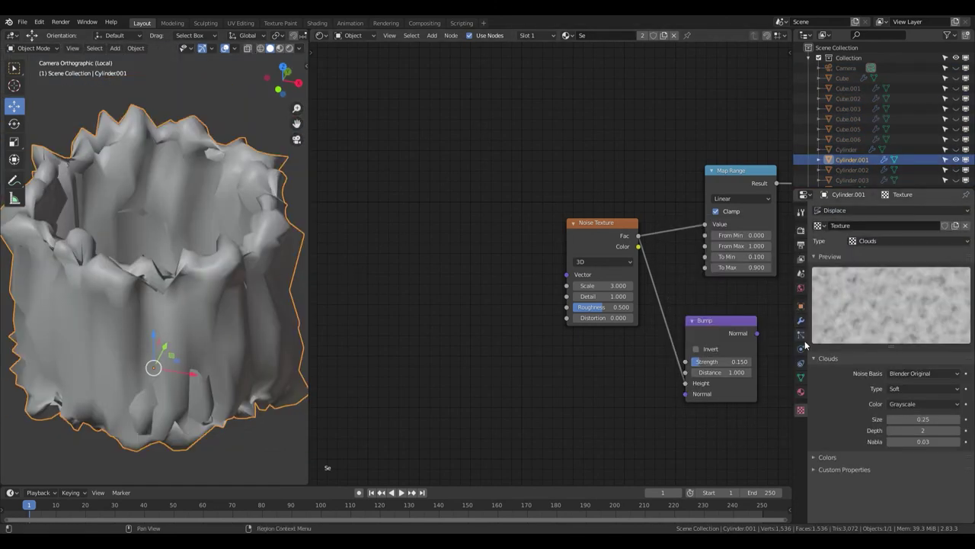
left_click(801, 321)
left_click_drag(931, 375, 906, 375)
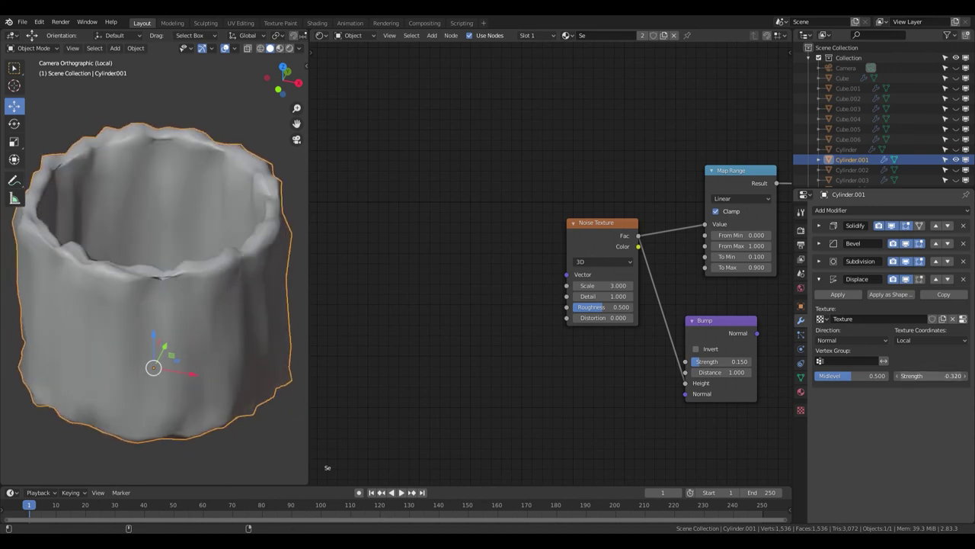
left_click(936, 279)
left_click(936, 260)
Apply the rice cup's scale
key("shift+z")
scroll(222, 241, "up", 1)
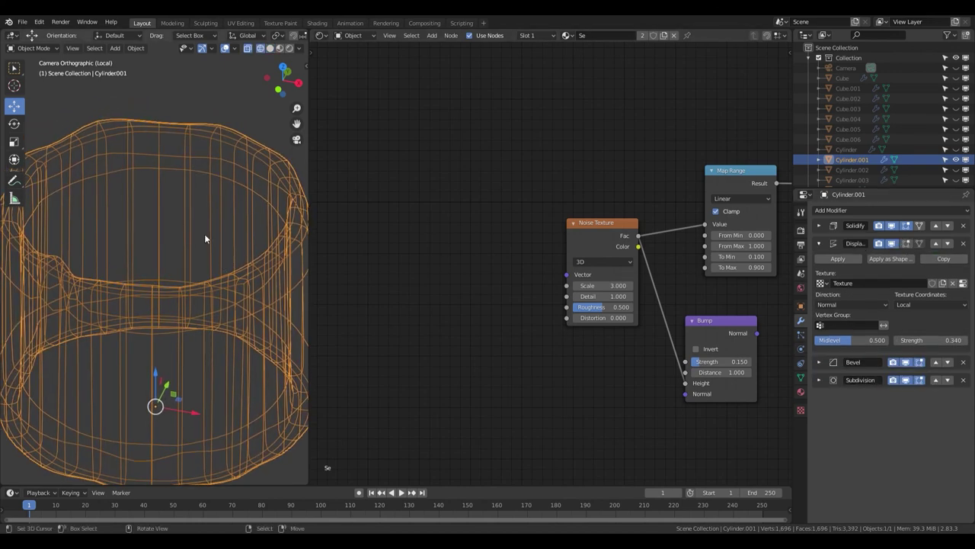
key("shift+z")
key("ctrl+a")
left_click(194, 282)
Use global texture coordinates, set displacement Strength 0.120 and Clouds size 0.14
scroll(198, 256, "down", 4)
scroll(260, 263, "up", 2)
scroll(193, 257, "up", 5)
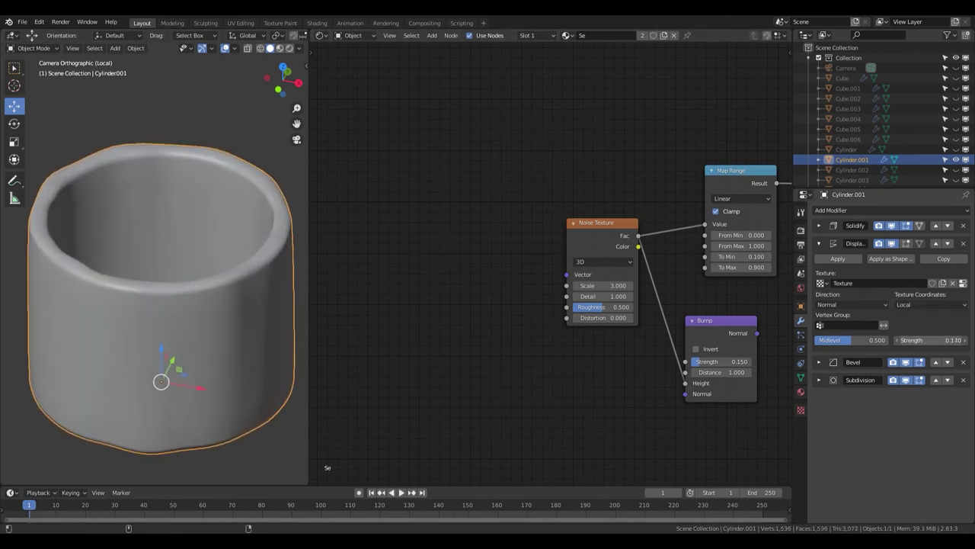
left_click(931, 304)
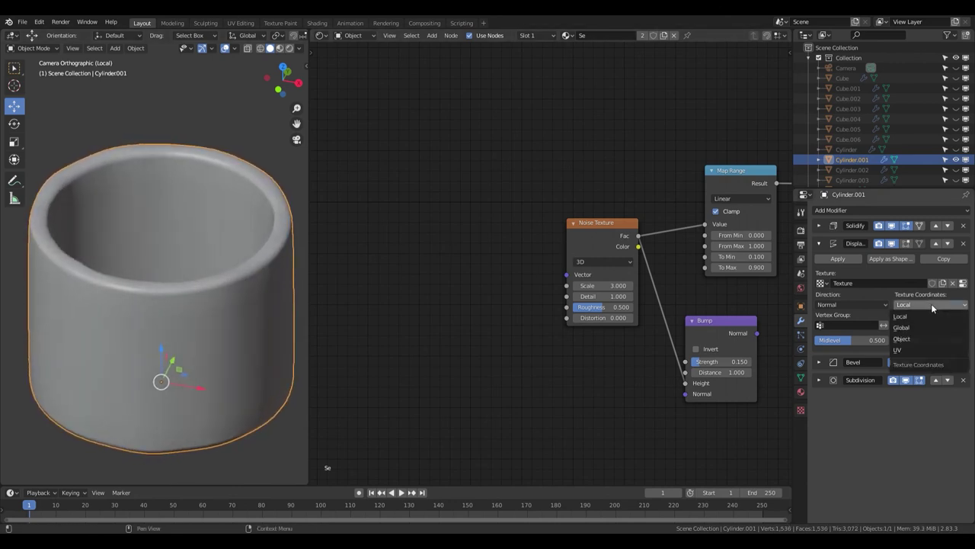
left_click(921, 330)
mouse_move(922, 340)
left_mouse_down()
mouse_move(952, 340)
mouse_move(914, 340)
left_mouse_up()
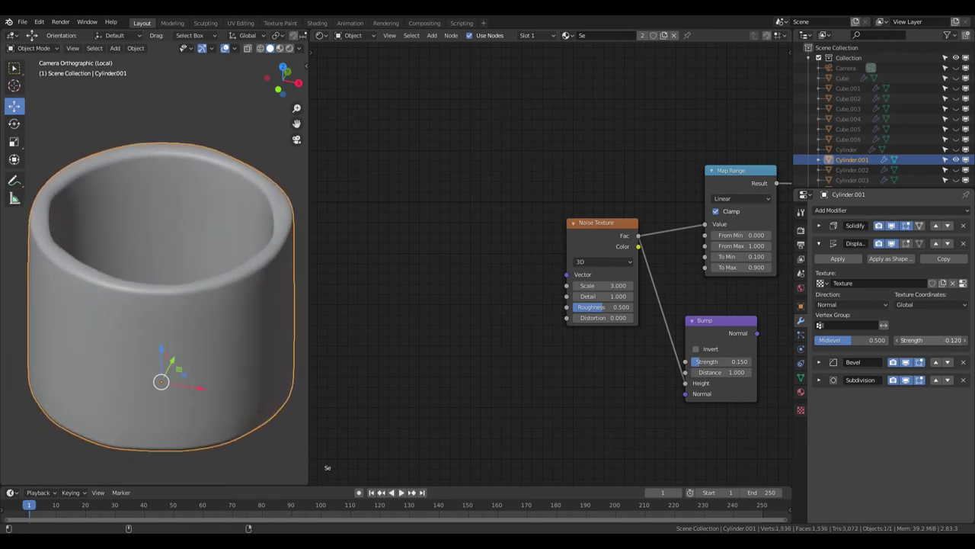
left_click(962, 282)
left_click_drag(922, 419, 933, 419)
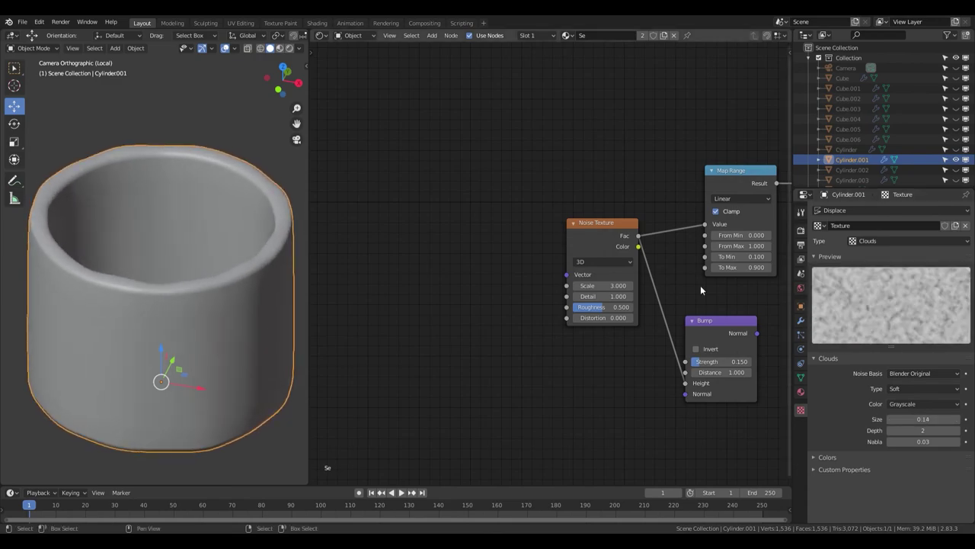
Return to the full scene, add the other cup to the selection and Shade Smooth both
key("KP_Divide")
key("z")
left_click(181, 286, "shift")
key("KP_Decimal")
key("F3")
type("Shade Smoothk d")
key("Return")
Link the modifiers to the other cup and isolate the tray in local view
left_click(137, 473)
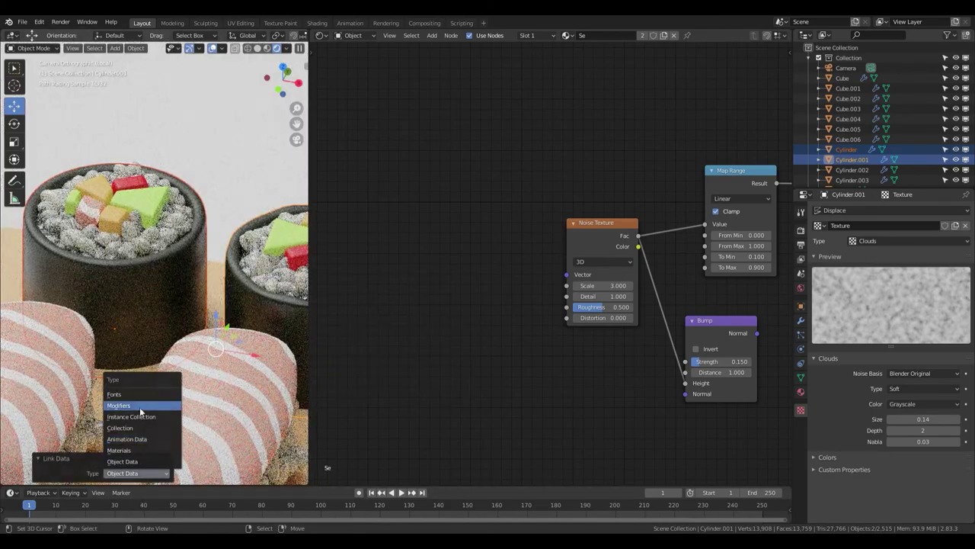
left_click(141, 411)
key("KP_Divide")
key("KP_Divide")
Duplicate the tray's inner bottom face and separate it into its own object
key("z")
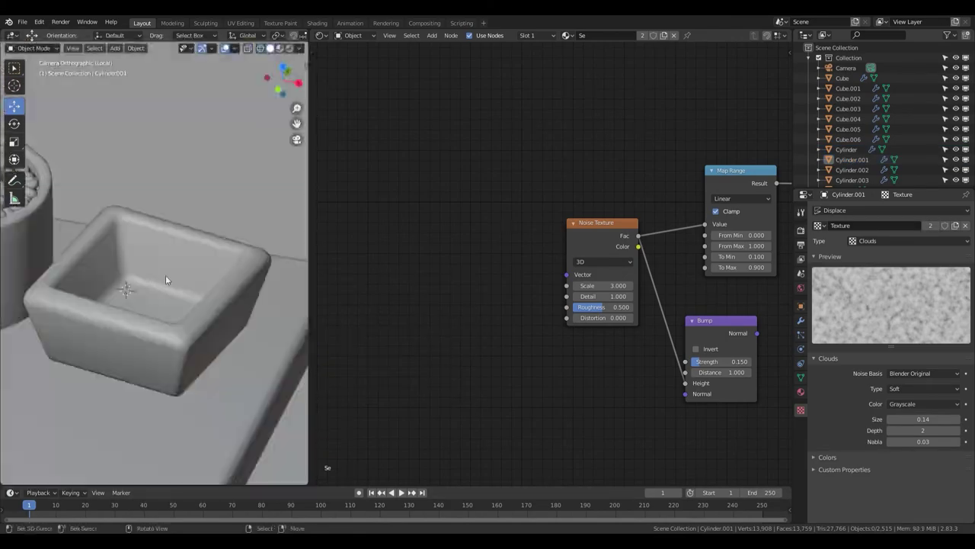
left_click(165, 279)
middle_click_drag(165, 280, 175, 305)
key("Tab")
key("shift+z")
left_click(156, 339)
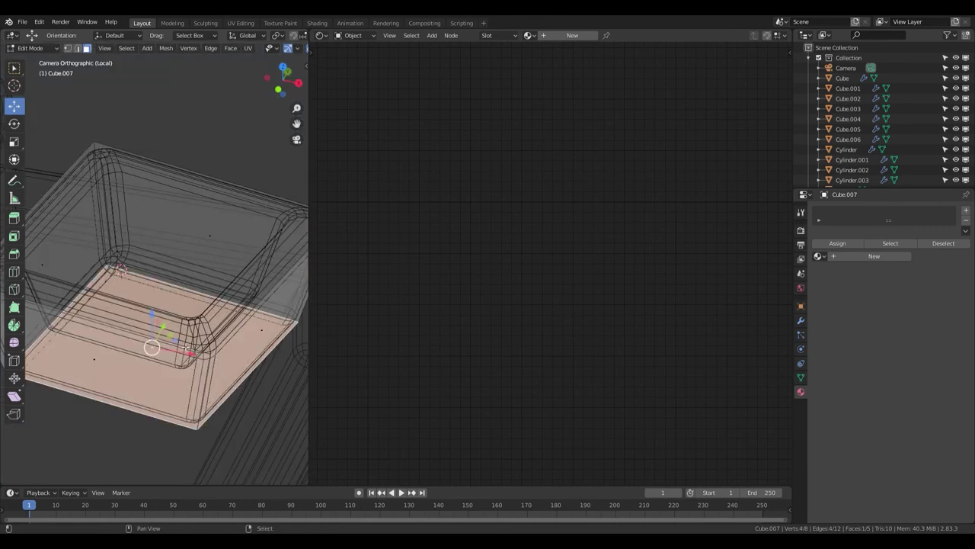
key("p")
key("Tab")
key("shift+z")
Give the separated plane a new material with a dark brown base colour and Transmission 0
left_click(210, 262)
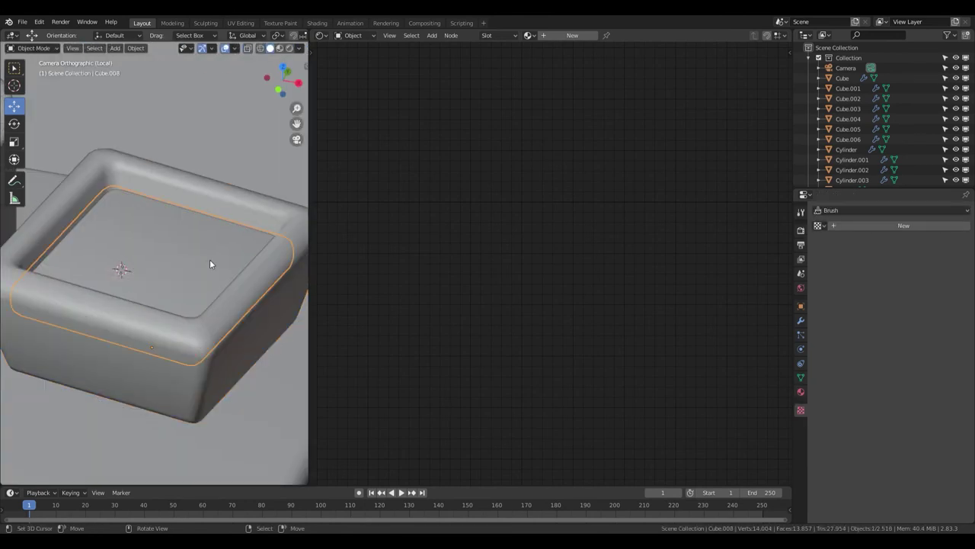
left_click(210, 263)
left_click(894, 226)
key("ctrl+z")
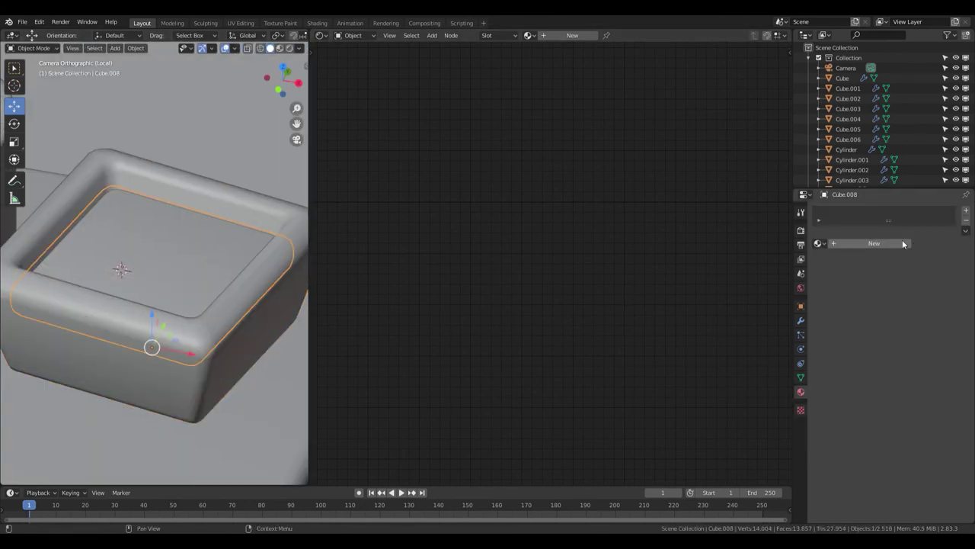
left_click(911, 243)
left_click(924, 329)
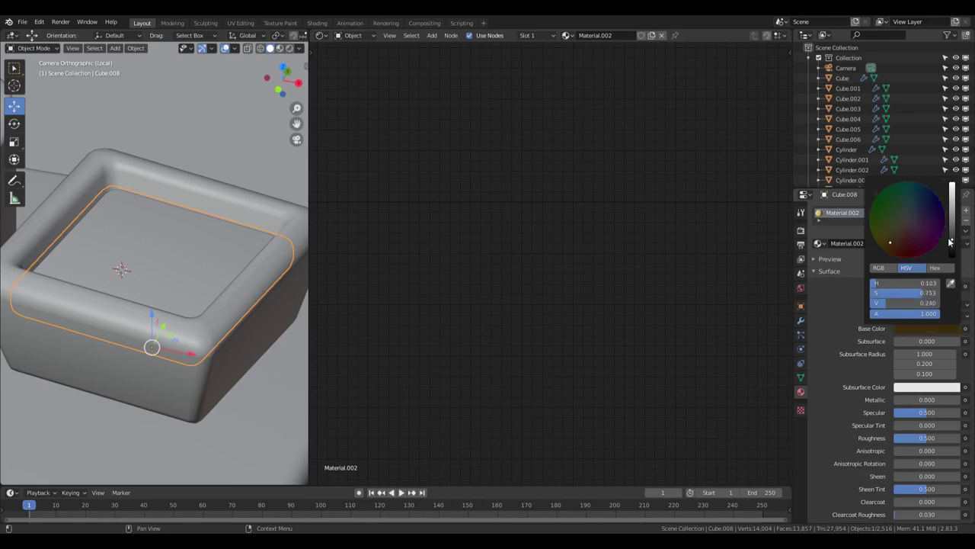
key("z")
left_click(200, 234)
left_click_drag(927, 437, 853, 437)
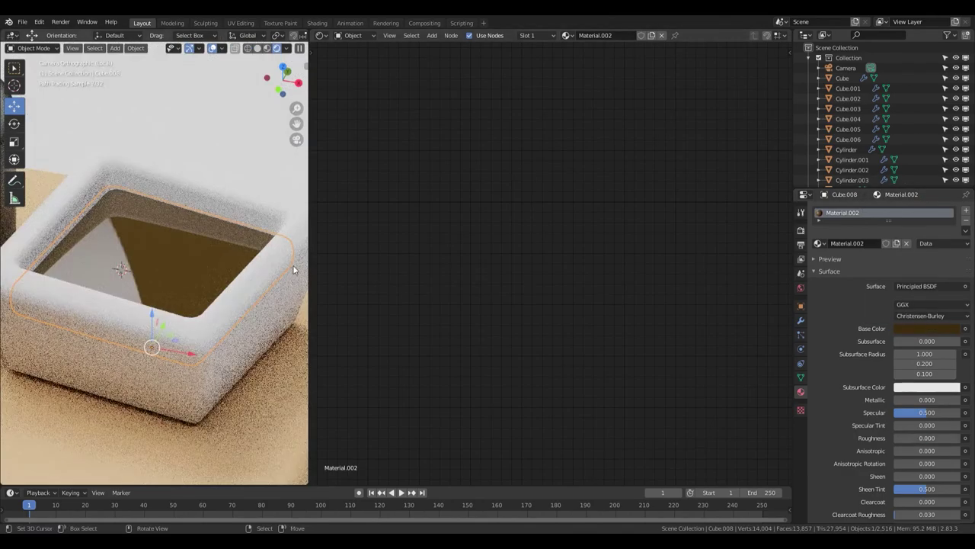
scroll(931, 464, "down", 4)
key("Return")
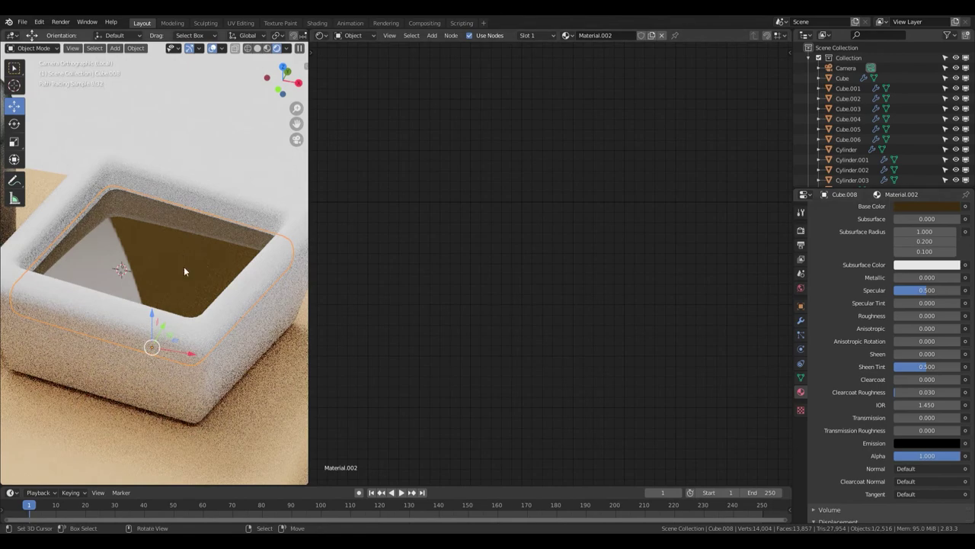
scroll(611, 313, "down", 5, "ctrl")
scroll(544, 168, "down", 3, "ctrl")
Add a Glass BSDF node and connect it to the Material Output surface
key("Home")
key("shift+a")
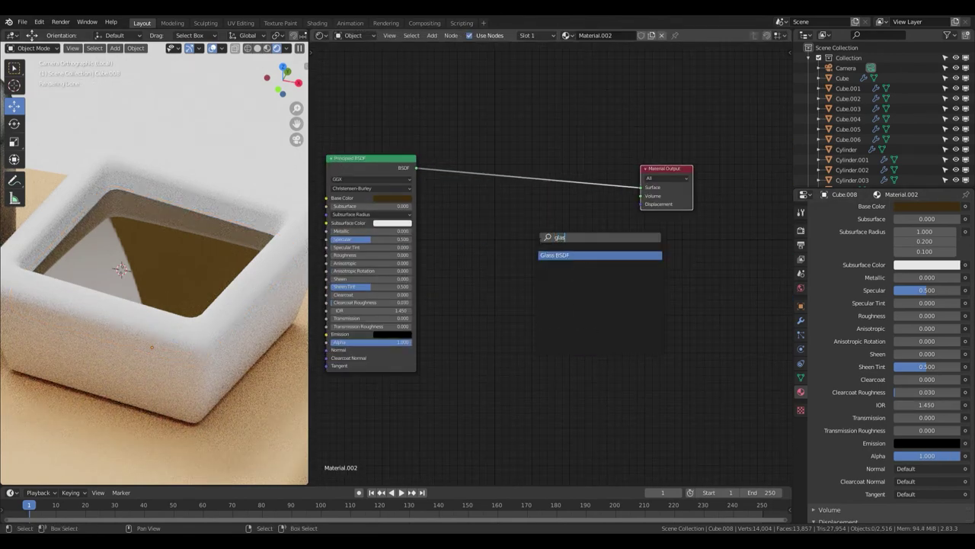
key("Return")
left_click(528, 232)
left_click_drag(586, 244, 641, 187)
scroll(556, 274, "up", 1)
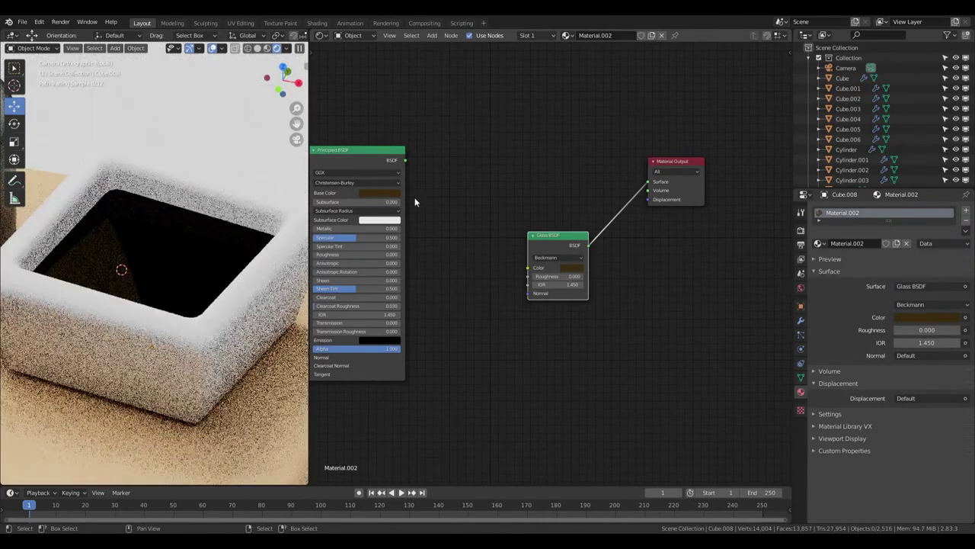
scroll(548, 275, "up", 1)
scroll(583, 279, "up", 1, "ctrl")
left_click_drag(609, 245, 586, 220)
key("shift+a")
left_click(585, 221)
Insert a Mix Shader, plug a Transparent BSDF into its second input, and set Fac 0.2
type("mix")
key("Return")
left_click(625, 243)
key("shift+a")
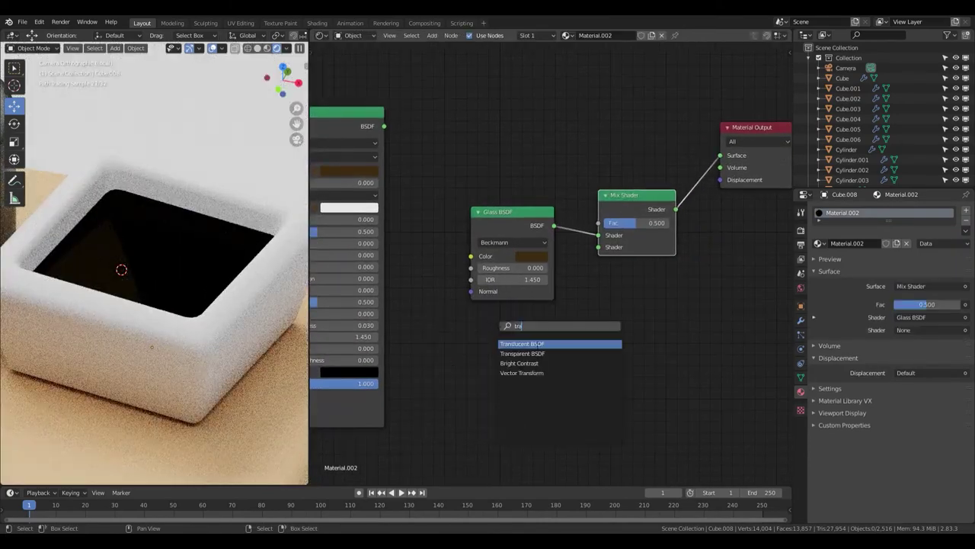
key("Down")
key("Return")
left_click(503, 319)
left_click_drag(543, 321, 599, 247)
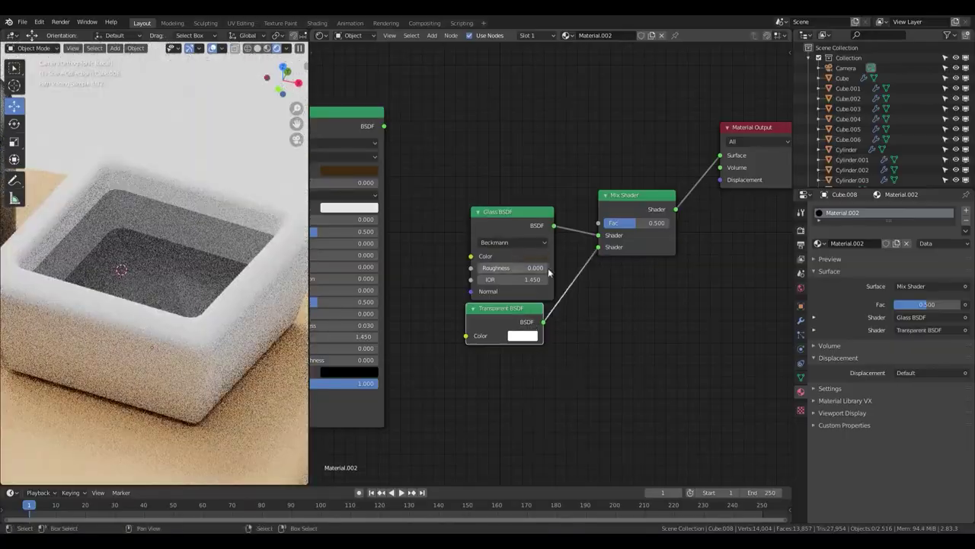
scroll(660, 266, "up", 2)
type("0.2")
key("Return")
key("shift+z")
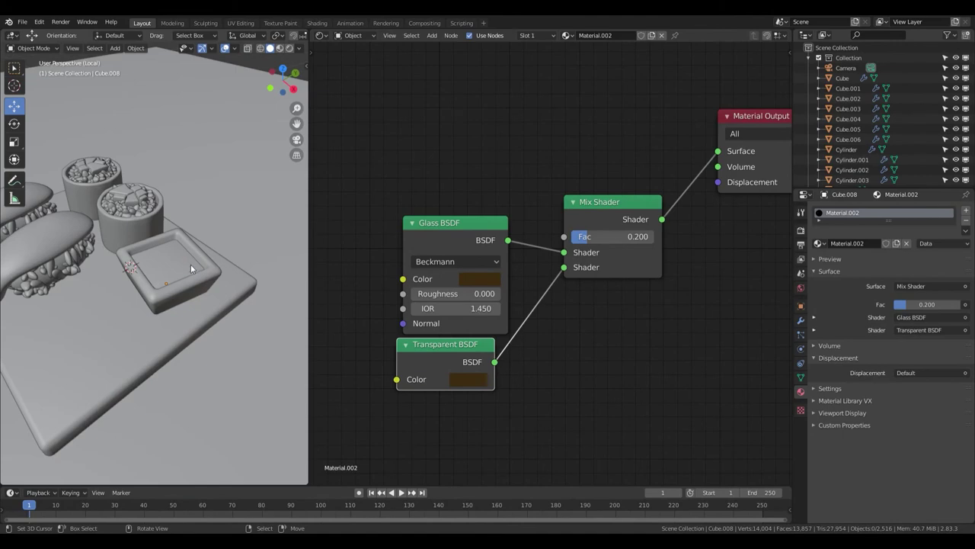
Remove the plane's Bevel modifier and apply its Solidify modifier
scroll(191, 266, "up", 3)
key("shift+z")
left_click(801, 320)
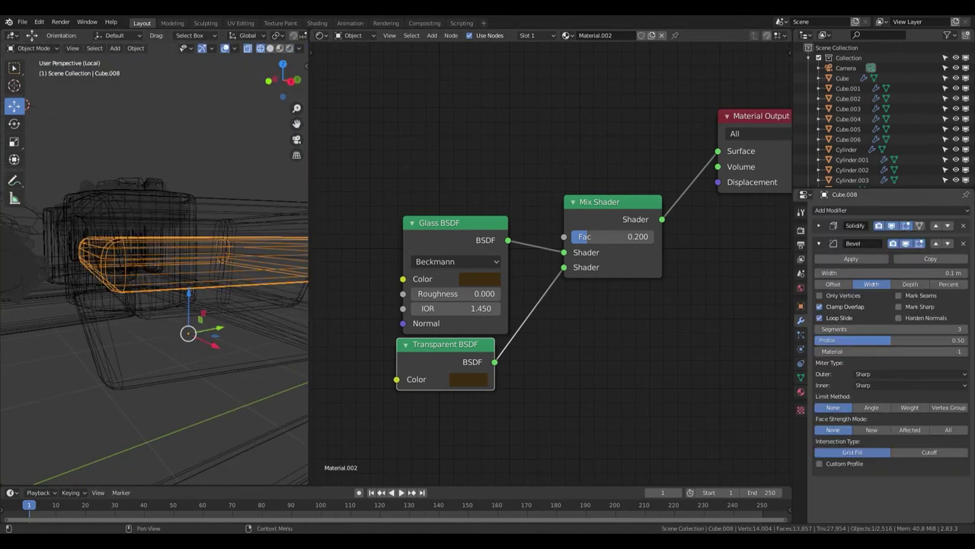
left_click(963, 243)
key("shift+z")
middle_click_drag(191, 255, 214, 284)
key("Tab")
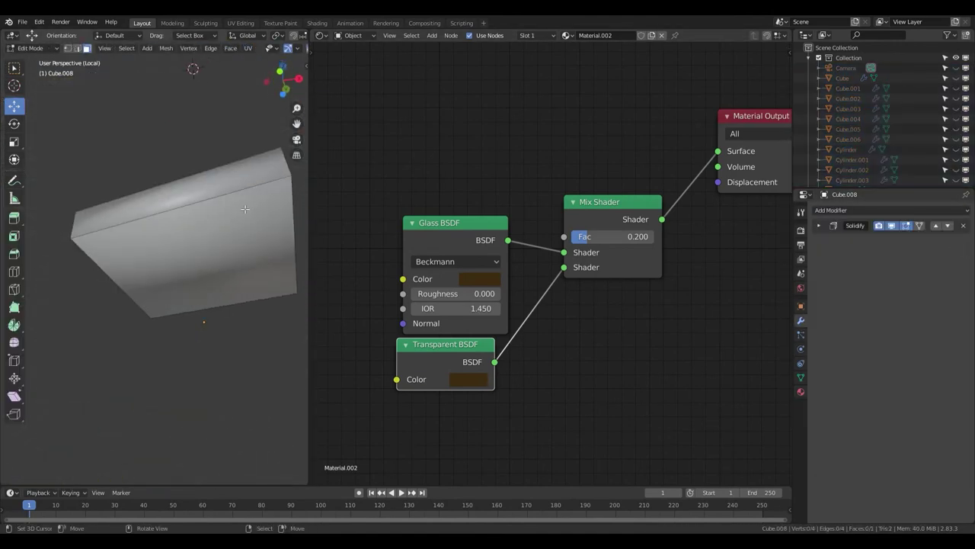
key("Tab")
key("shift+z")
left_click(818, 225)
left_click(854, 239)
Delete the slab's extra faces and set the plane's origin to its geometry
key("Tab")
key("shift+z")
middle_click_drag(223, 254, 213, 221)
key("ctrl+Tab")
left_click(213, 230)
key("Tab")
key("ctrl+alt+shift+c")
left_click(196, 233)
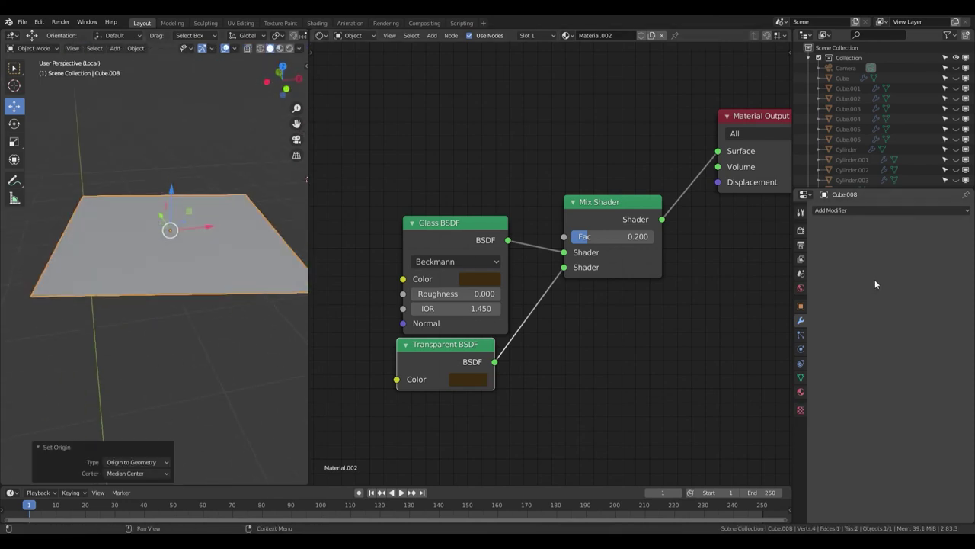
Exit local view and delete the Glass, Transparent and Mix Shader nodes
key("KP_Divide")
key("z")
scroll(545, 215, "down", 1)
scroll(545, 214, "down", 3)
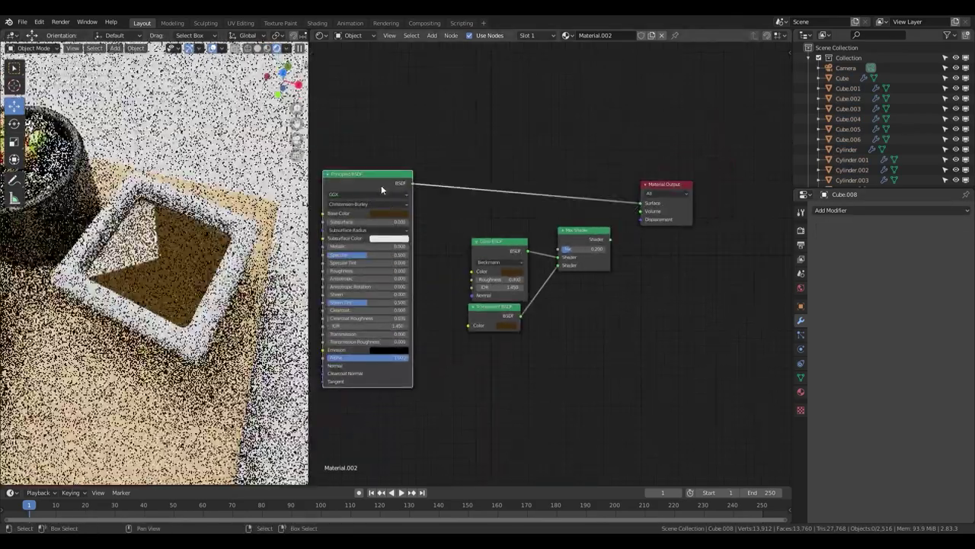
key("x")
key("KP_Divide")
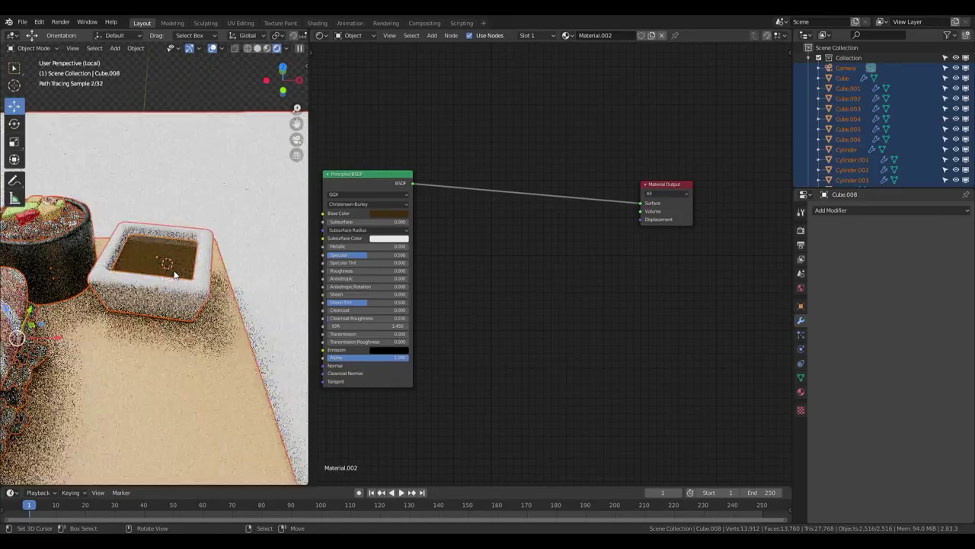
Darken the soy liquid's Principled base colour to Value 0.121
scroll(457, 244, "up", 3)
left_click(512, 227)
left_click(594, 117)
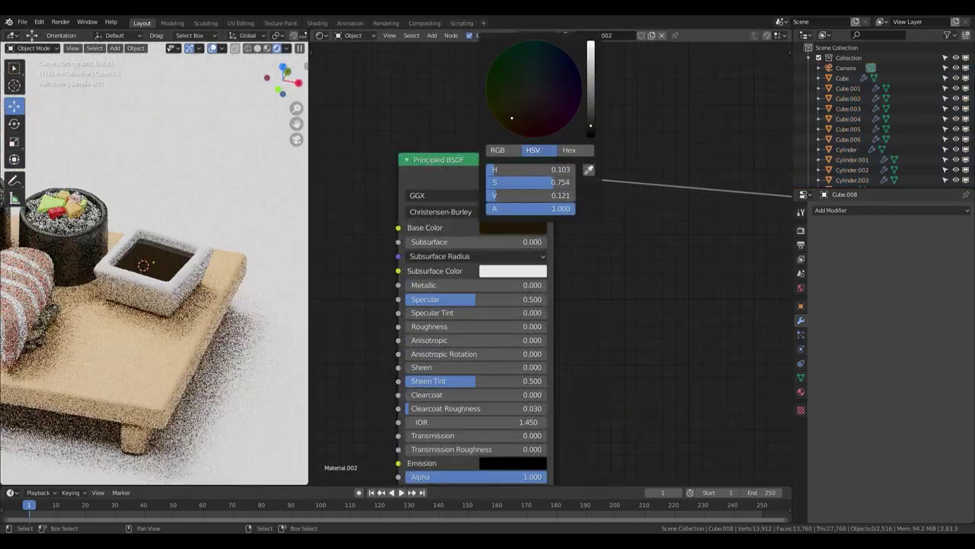
scroll(152, 264, "down", 5)
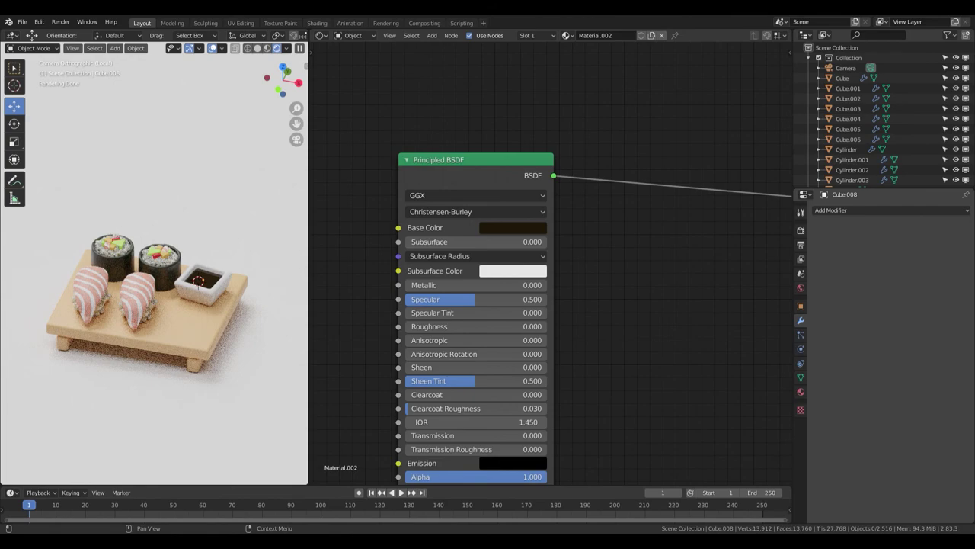
scroll(579, 226, "up", 1)
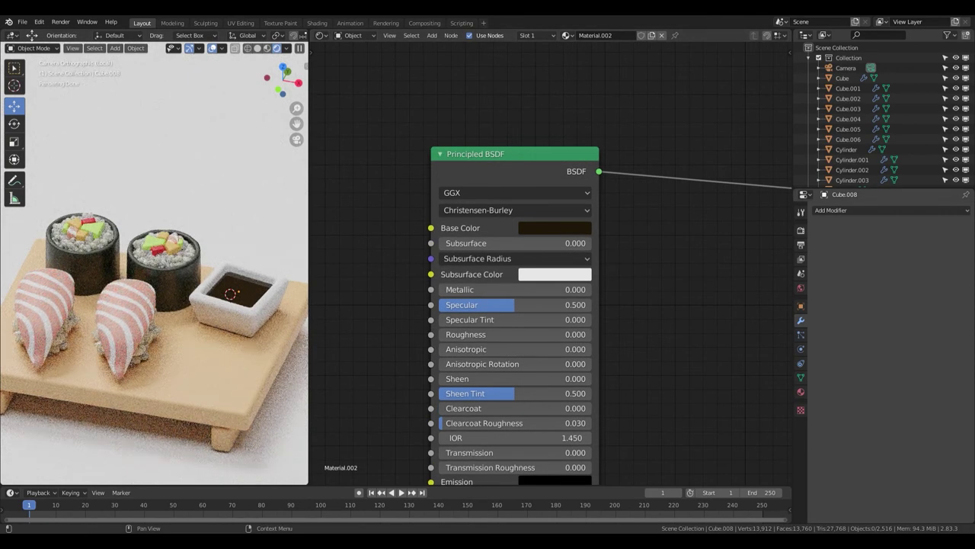
scroll(228, 216, "down", 4)
Select the right nigiri and open its salmon Mix node Color2 picker
scroll(229, 216, "up", 4)
scroll(228, 216, "up", 2)
scroll(228, 216, "up", 2)
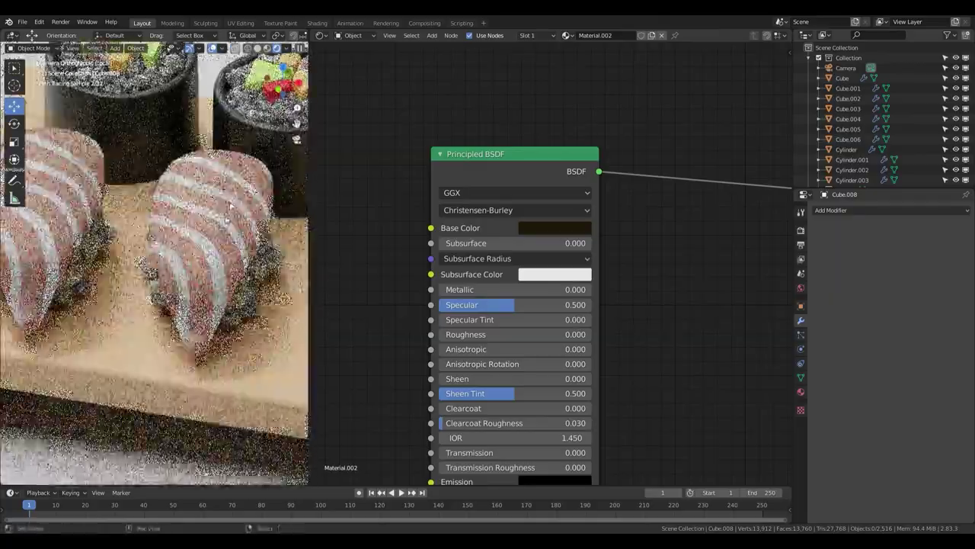
left_click(229, 216)
left_click(640, 257)
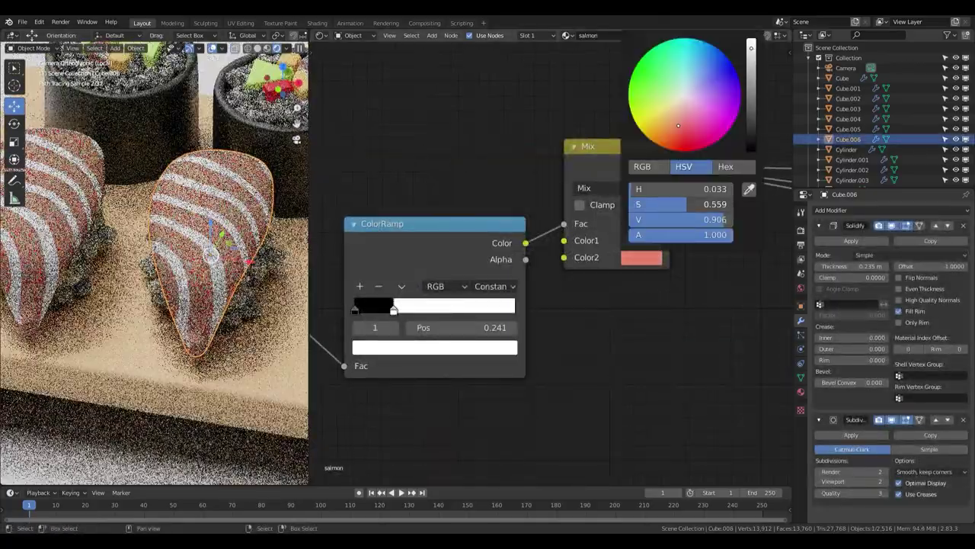
Raise the salmon Color2 saturation to 0.660, then view the board from the top
left_click_drag(682, 204, 696, 204)
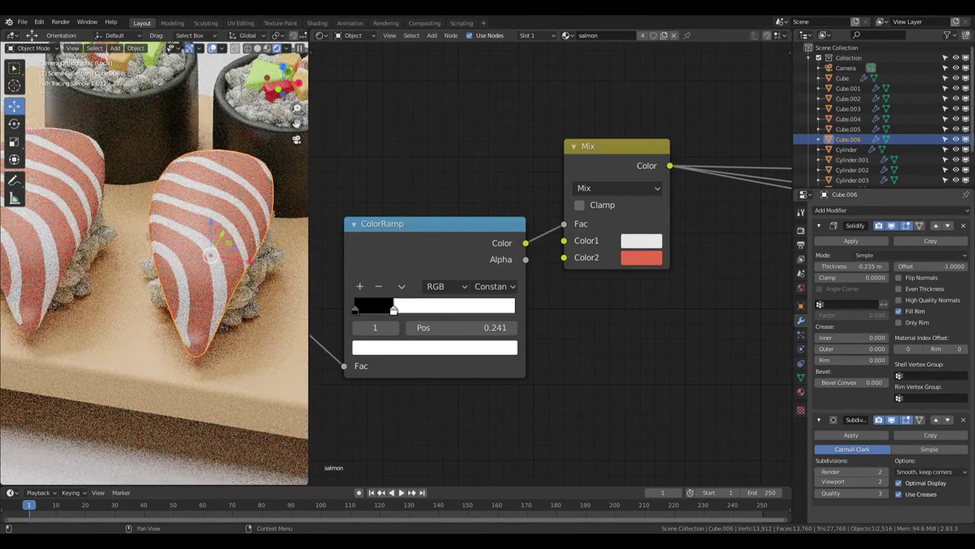
middle_click_drag(195, 175, 183, 229)
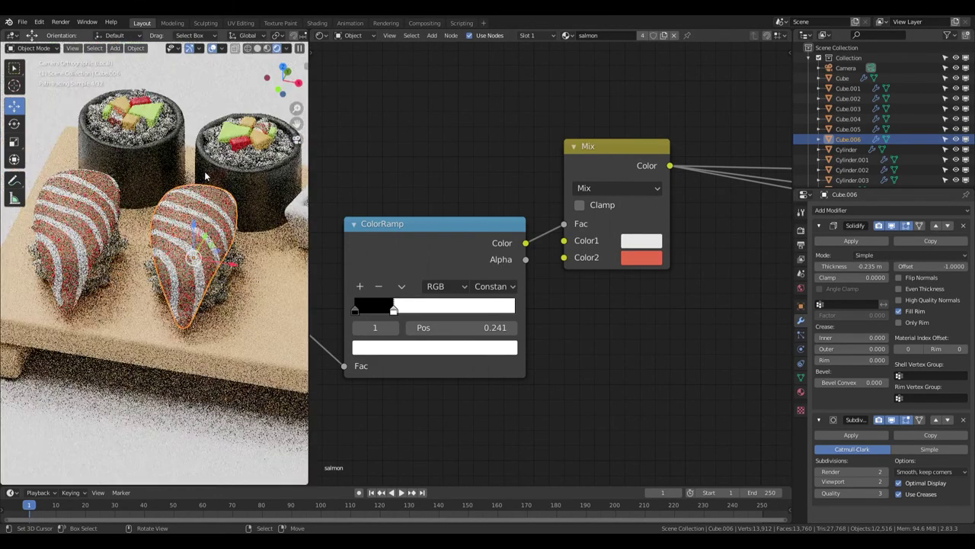
scroll(19, 219, "down", 3)
key("KP_7")
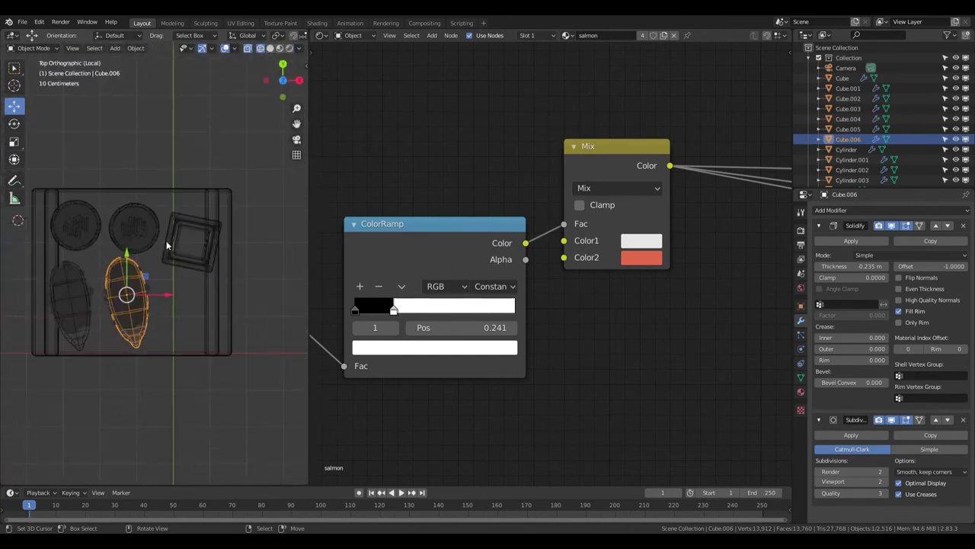
Select the left nigiri, clear its rotation, and edit its vertices in see-through view
left_click(189, 211)
key("KP_Decimal")
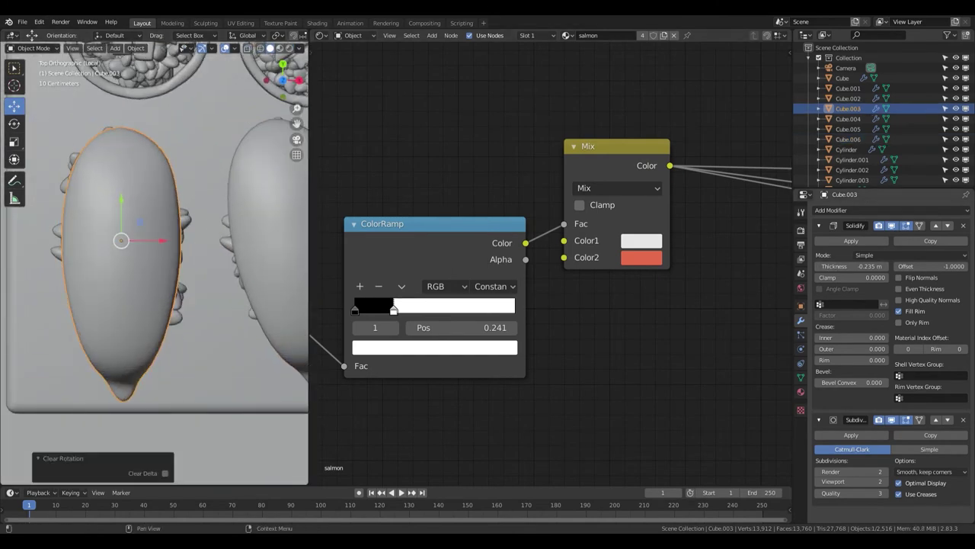
middle_click_drag(70, 302, 152, 229)
key("Tab")
key("alt+z")
key("ctrl+Tab")
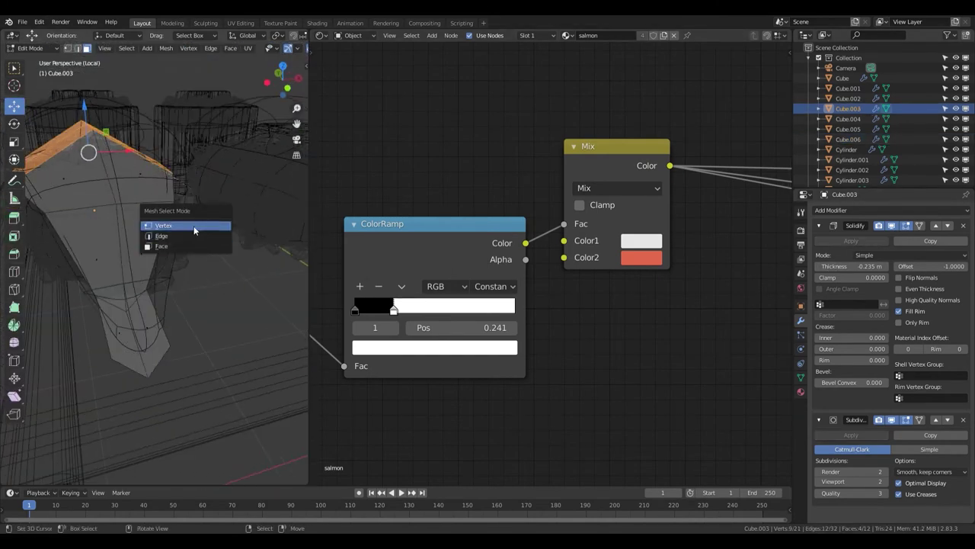
left_click(197, 228)
Scale the nigiri's lower vertices outward, then return to Object Mode
left_click(251, 302)
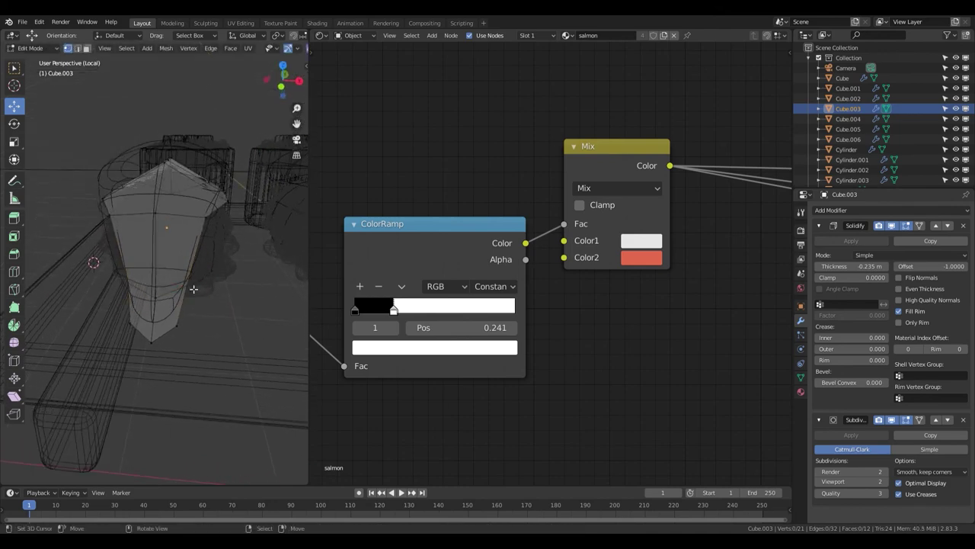
left_click_drag(91, 305, 214, 337)
middle_click_drag(226, 337, 130, 230)
key("s")
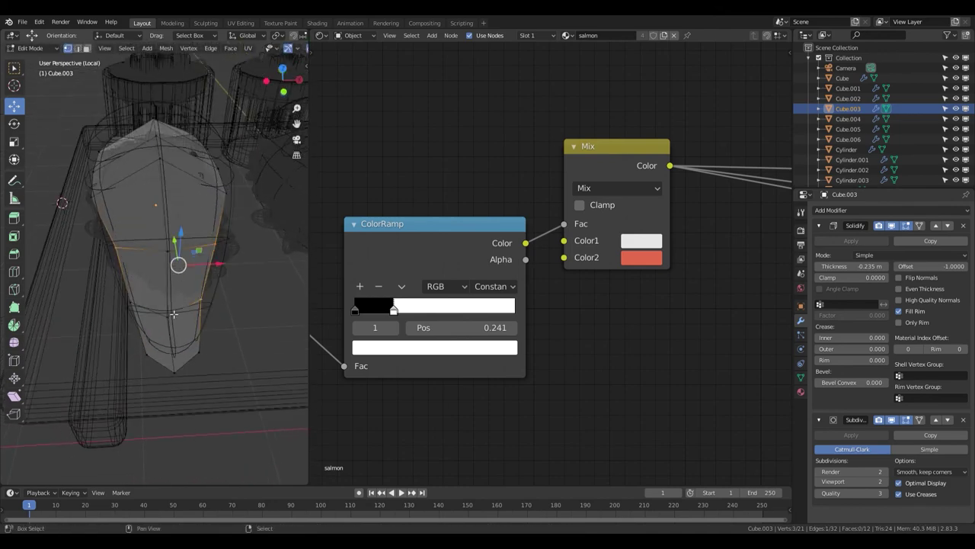
left_click(226, 307)
key("Tab")
key("alt+z")
middle_click_drag(226, 307, 211, 284)
In right-side view, pull the salmon slice's front vertex down over the rice
key("Tab")
key("KP_3")
key("alt+z")
key("g")
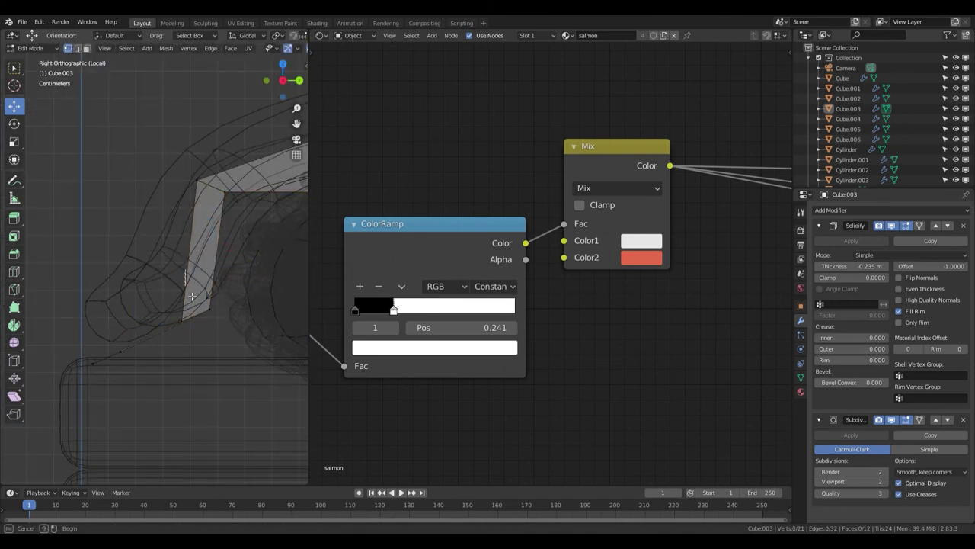
key("alt+a")
key("b")
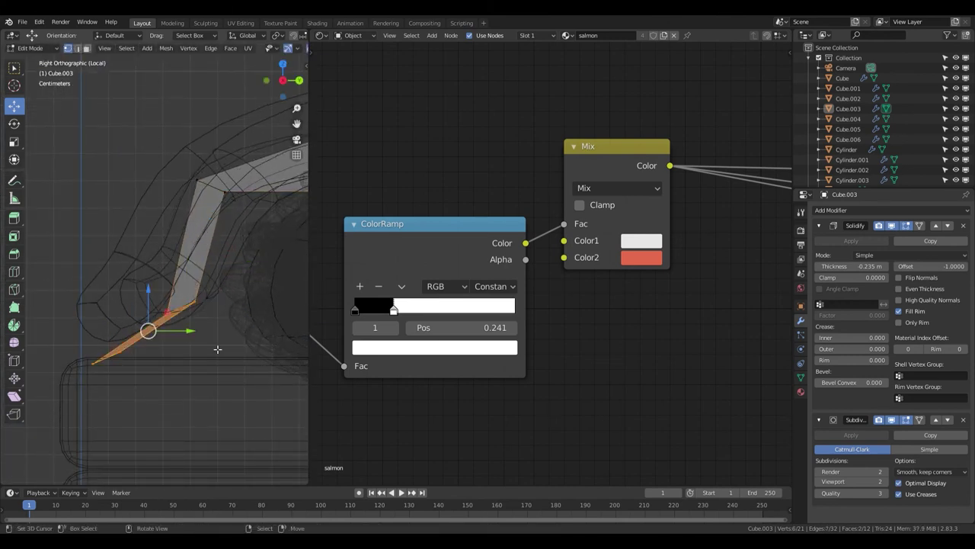
left_click(185, 265)
key("Tab")
key("alt+z")
Select both salmon slices, with the reshaped one as the source for linking
middle_click_drag(217, 331, 169, 326)
left_click(84, 297)
left_click(196, 255, "shift")
key("ctrl+l")
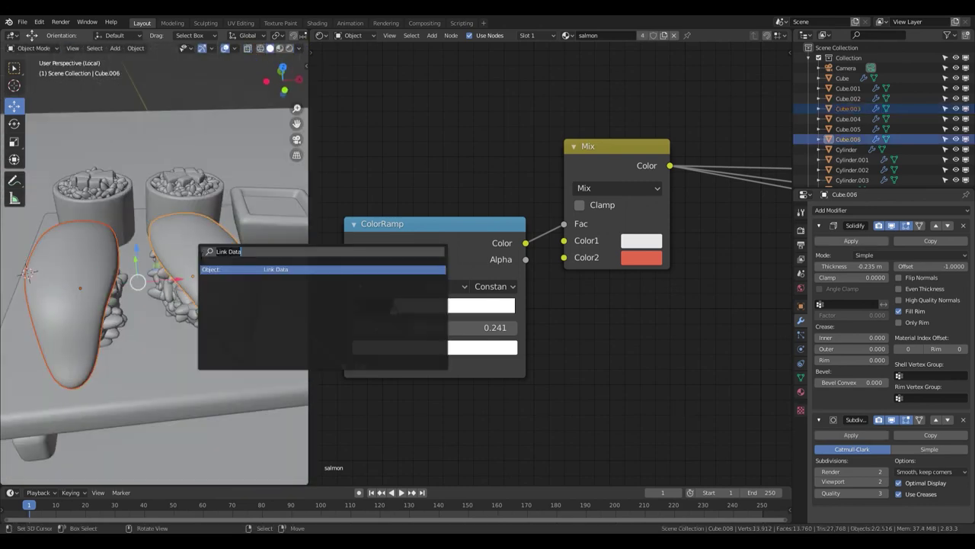
Link the modifiers and mesh data so both salmon slices share one mesh
left_click(195, 255)
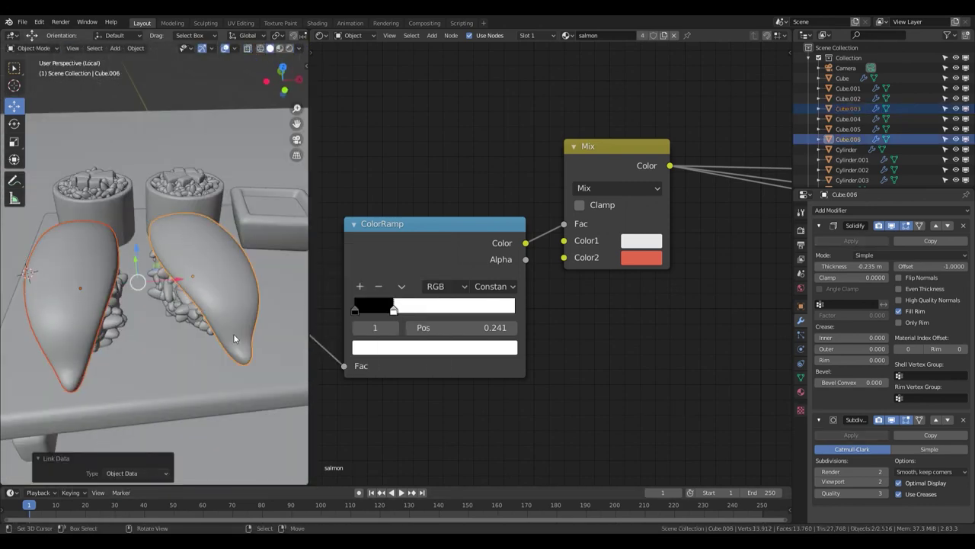
key("ctrl+l")
left_click(162, 285)
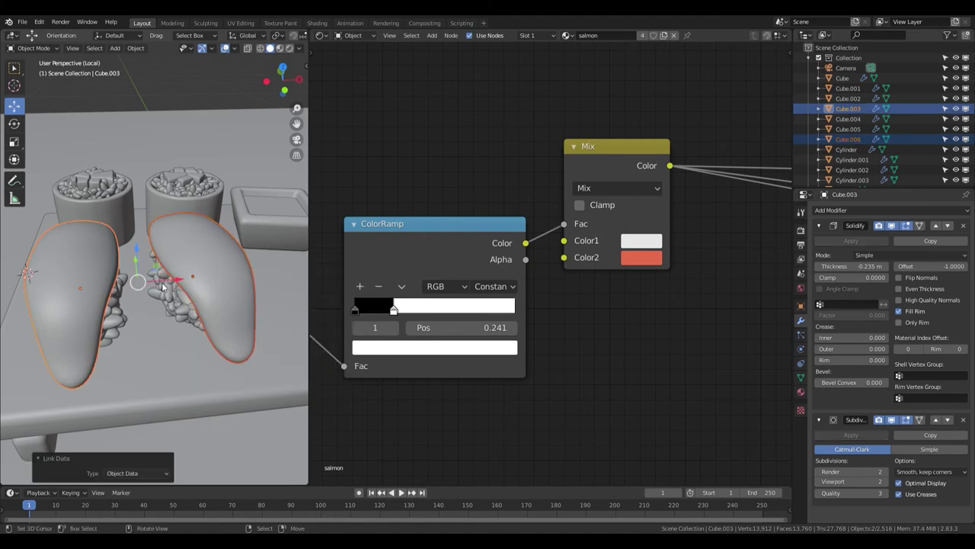
From top view, rotate the left salmon slice about -9.53°
key("KP_7")
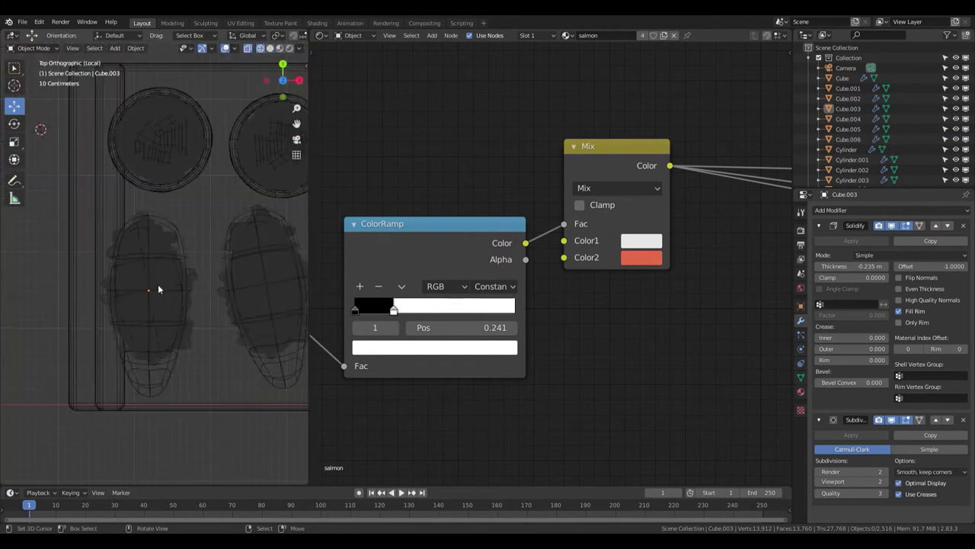
left_click(157, 284)
key("r")
left_click(160, 223)
left_click(167, 236)
Switch to Rendered shading, view the board in perspective, and save Sushi.blend
scroll(166, 289, "down", 3)
key("z")
middle_click_drag(228, 244, 172, 277)
scroll(172, 277, "down", 3)
scroll(183, 280, "up", 5)
scroll(198, 284, "down", 1)
scroll(211, 287, "up", 1)
scroll(211, 286, "up", 2)
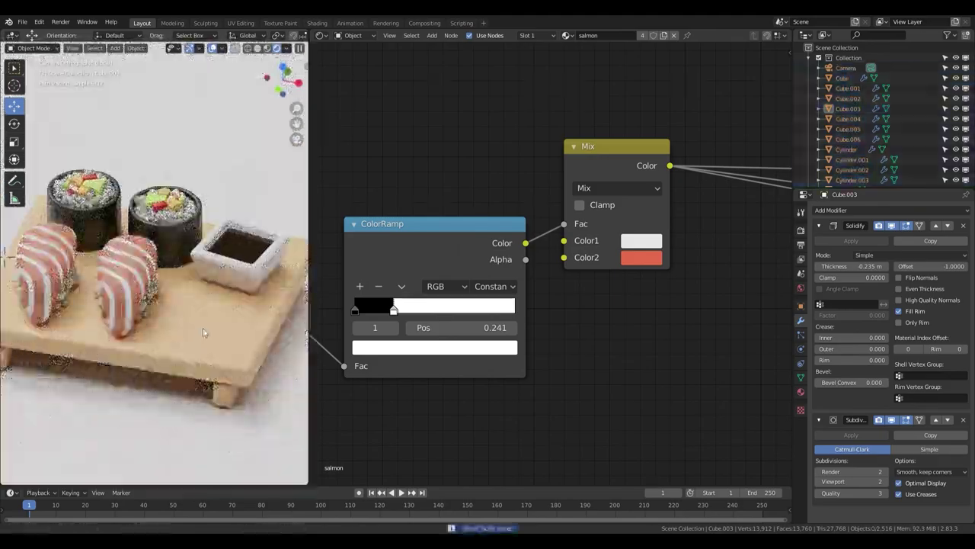
left_click(114, 263)
key("ctrl+s")
scroll(544, 250, "down", 2)
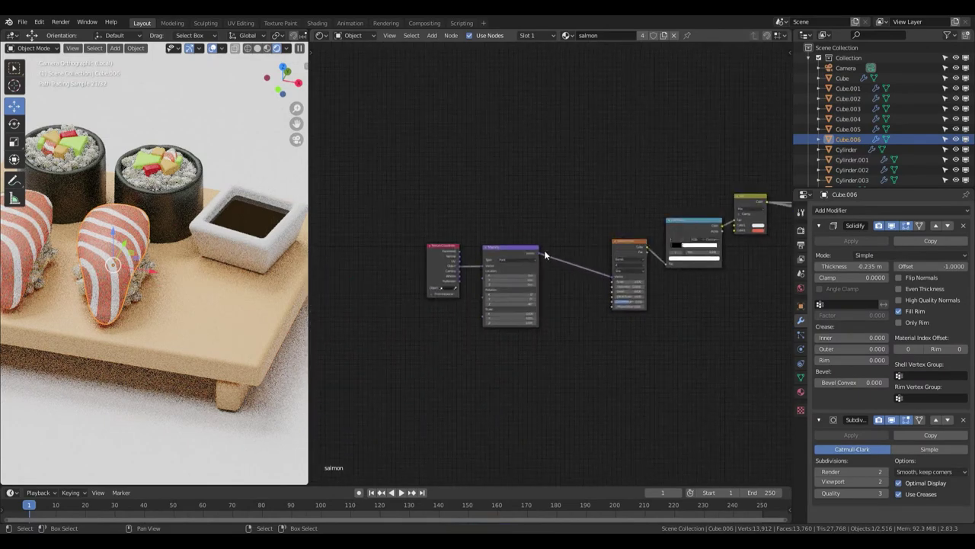
Insert a MixRGB node driven by the ColorRamp and give it wood-tone colours
scroll(474, 202, "down", 2)
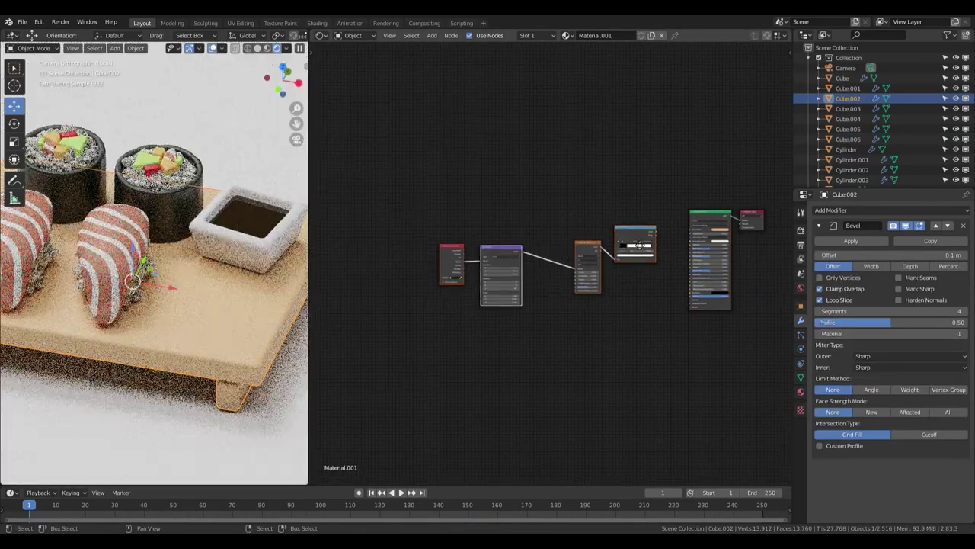
middle_click_drag(598, 265, 609, 228, "ctrl")
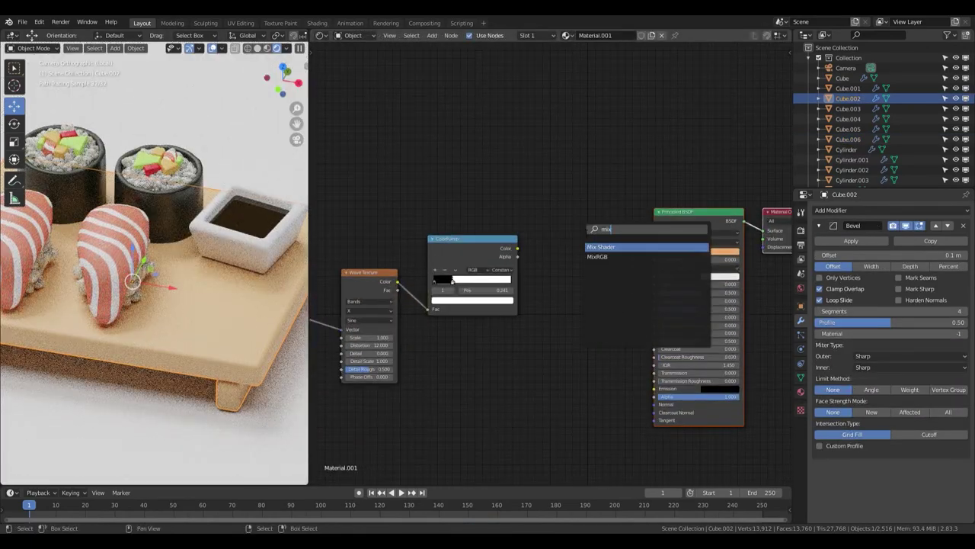
left_click(598, 256)
left_click(594, 243)
left_click_drag(511, 245, 545, 265)
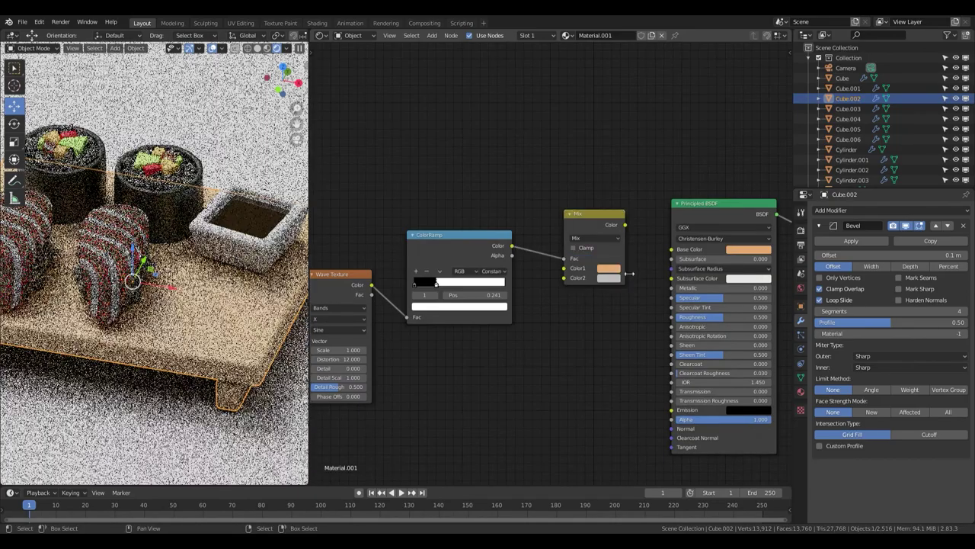
scroll(621, 267, "up", 1)
left_click(619, 269)
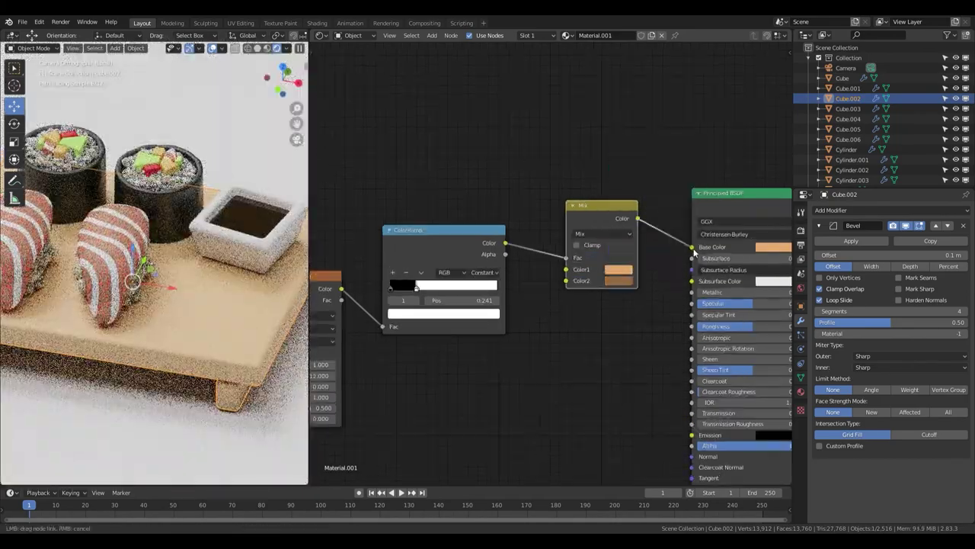
Set the Wave Texture scale to 0.5 and distortion to 5
middle_click_drag(522, 335, 646, 299)
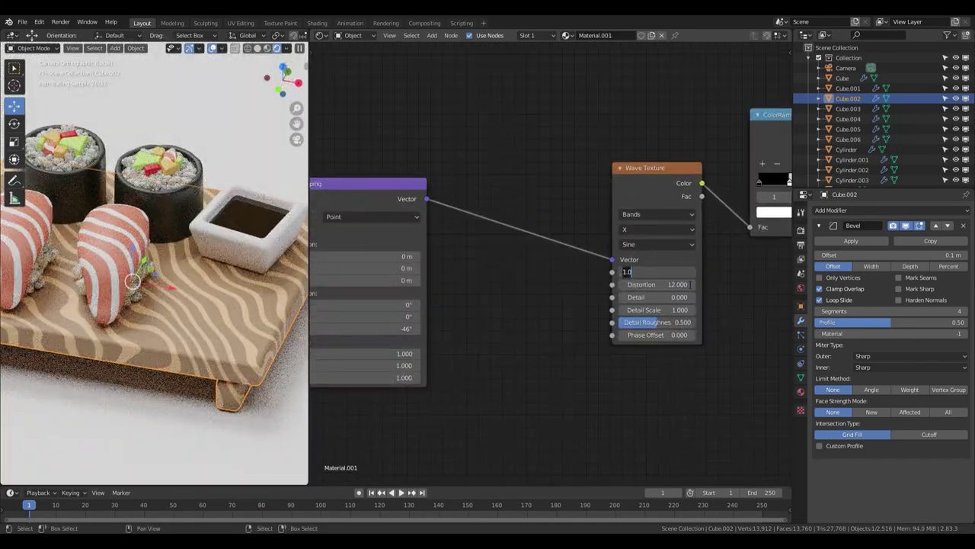
type("0.5")
key("Return")
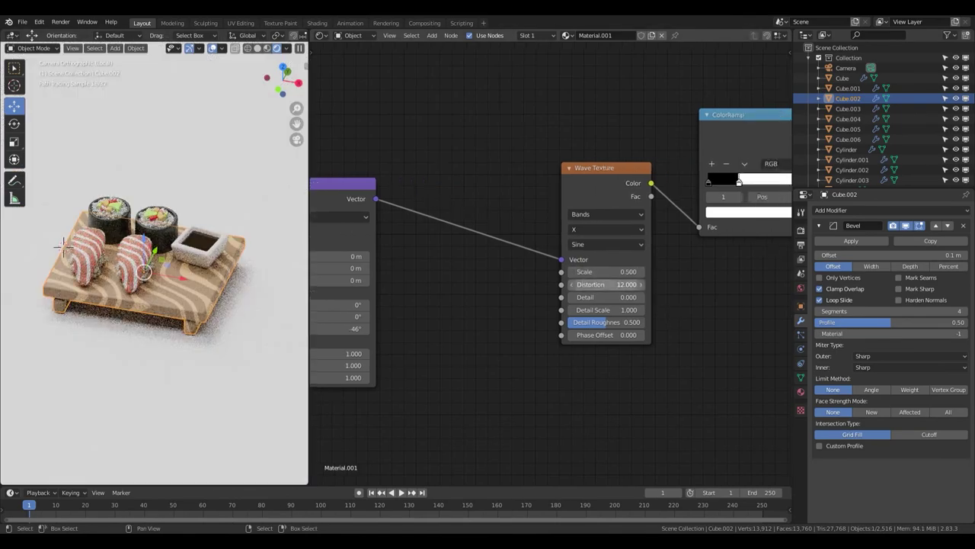
key("Return")
middle_click_drag(395, 303, 537, 302)
scroll(536, 302, "down", 2)
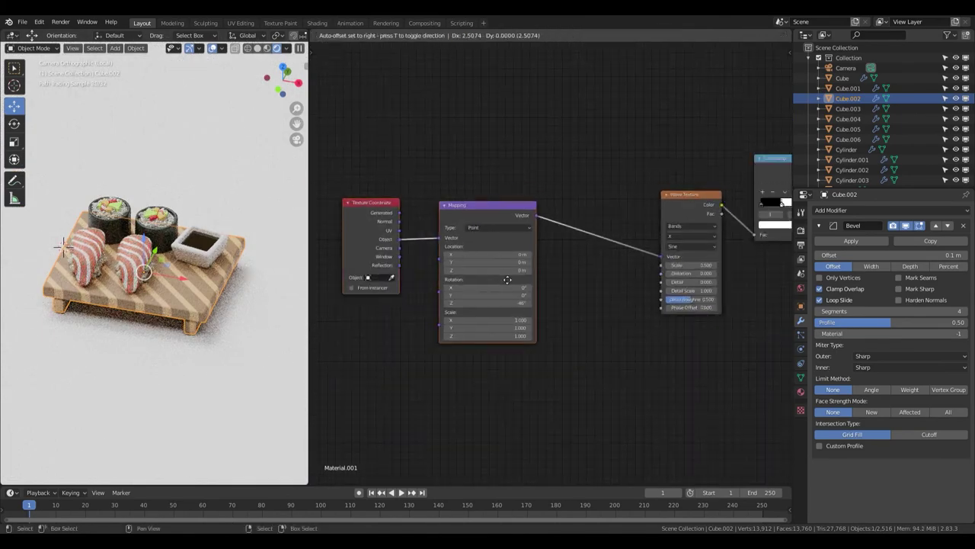
scroll(538, 313, "up", 1)
double_click(515, 288)
type("0")
scroll(539, 302, "up", 2)
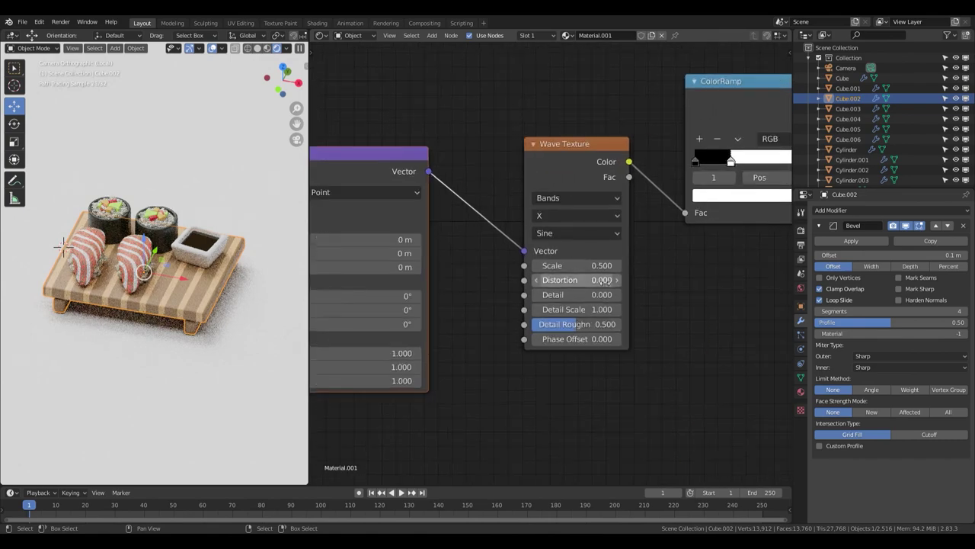
left_click_drag(598, 280, 664, 292)
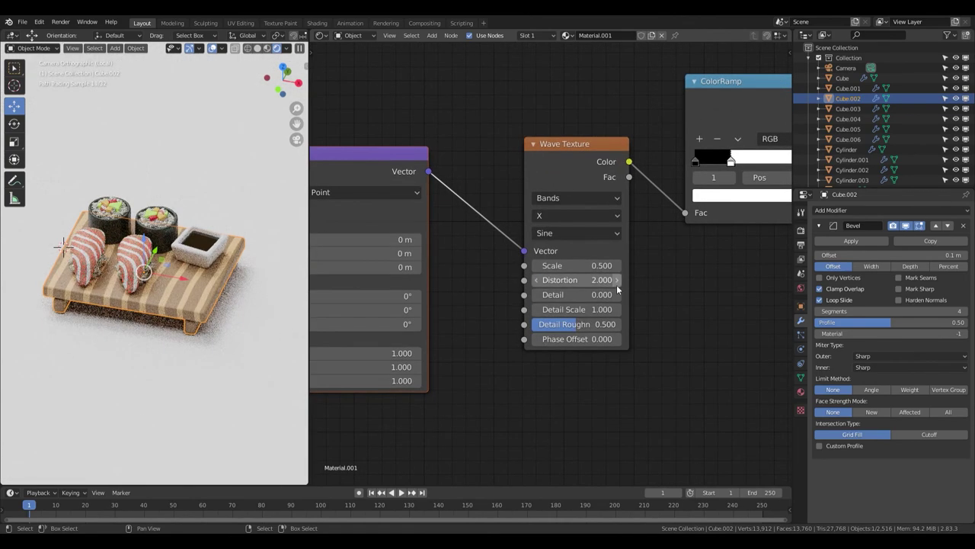
type("5")
key("Return")
Rotate the Mapping node 90° on Z and offset it 0.3 m along X
middle_click_drag(378, 313, 494, 320)
key("Return")
scroll(152, 267, "up", 3)
middle_click_drag(549, 250, 560, 255)
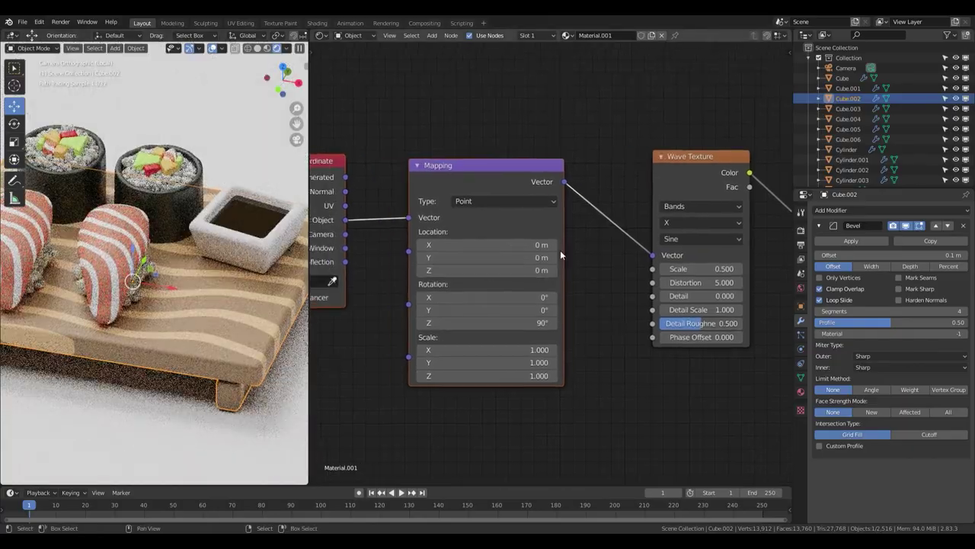
left_click(555, 244)
left_click(555, 244)
left_click(555, 245)
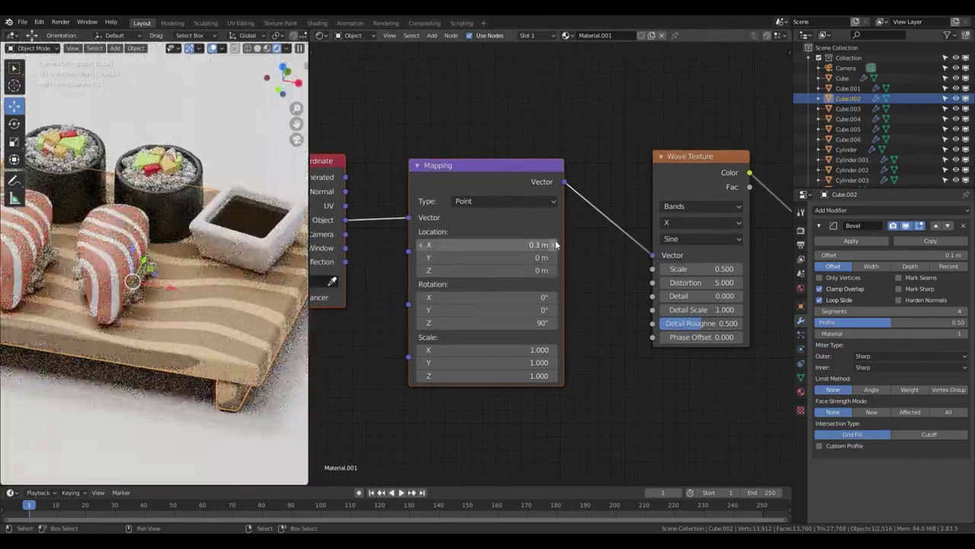
scroll(228, 289, "down", 4)
Move the Mix node left and lighten its first wood colour
middle_click_drag(579, 305, 336, 305)
middle_click_drag(685, 305, 358, 370)
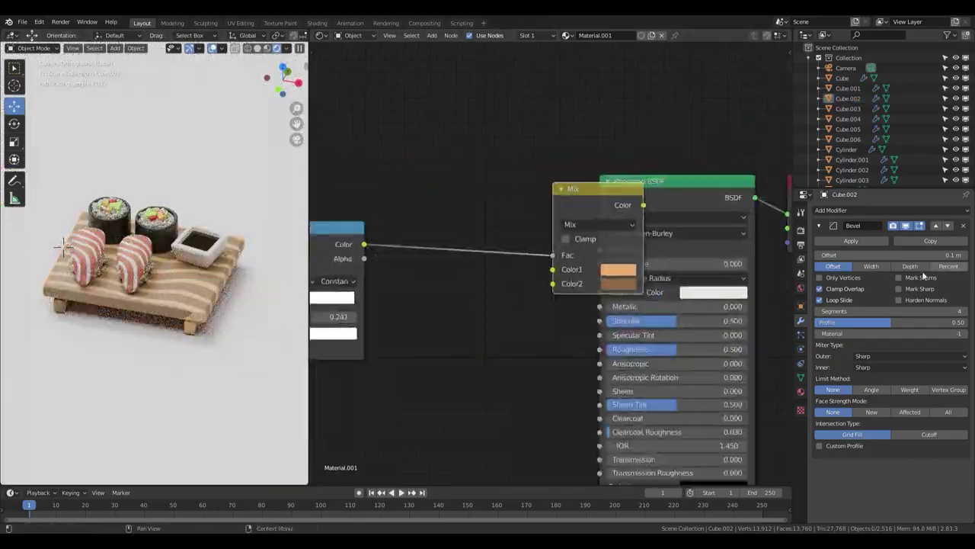
left_click_drag(598, 188, 492, 196)
scroll(518, 251, "up", 2)
left_click(509, 297)
left_click_drag(627, 137, 627, 112)
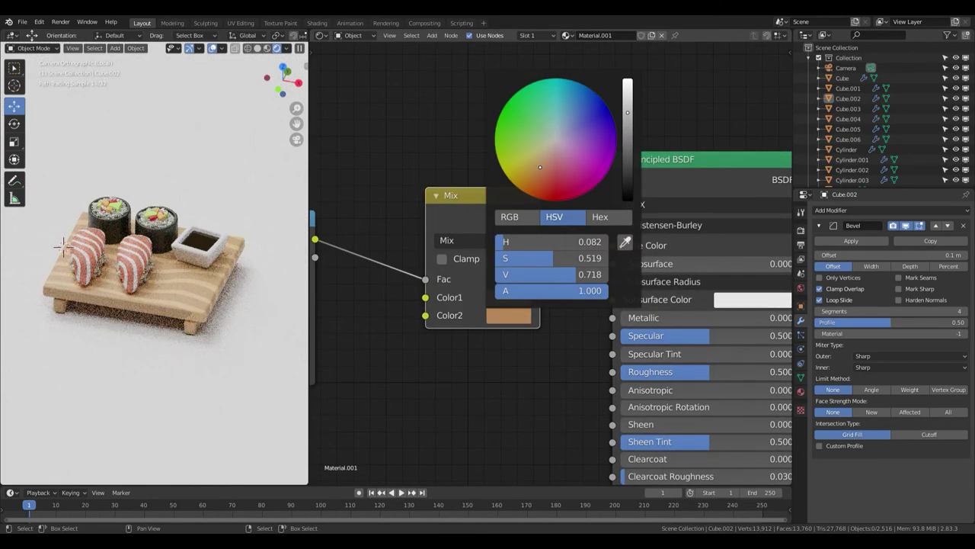
Move the ColorRamp's white stop to 0.668
scroll(487, 305, "down", 3)
middle_click_drag(381, 305, 534, 281)
scroll(499, 277, "up", 3)
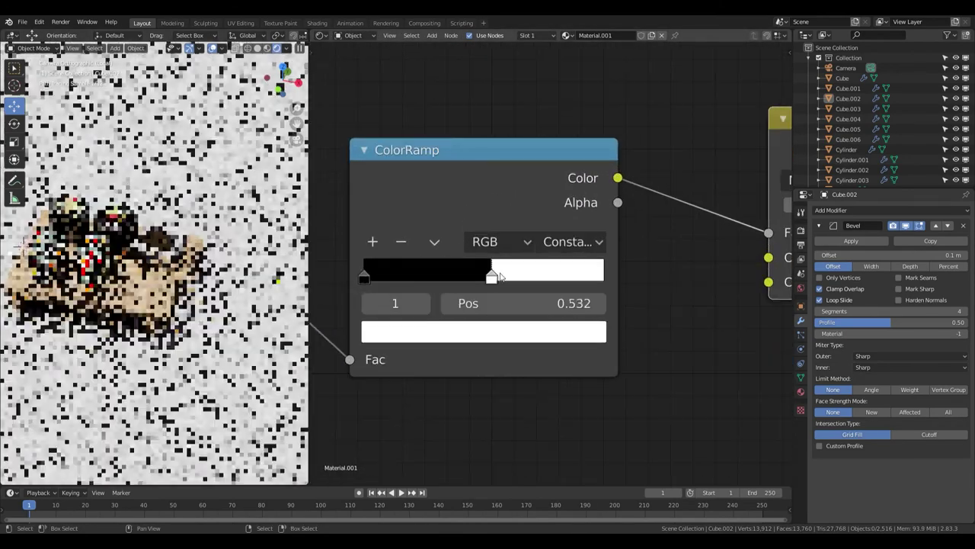
left_click_drag(499, 276, 526, 276)
scroll(229, 304, "down", 2)
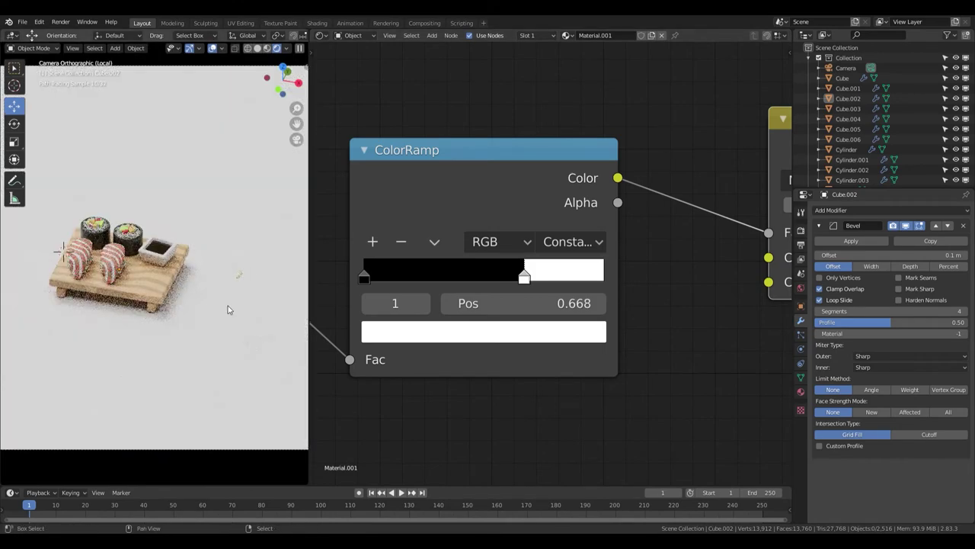
scroll(255, 175, "down", 3)
scroll(255, 243, "up", 2)
key("KP_0")
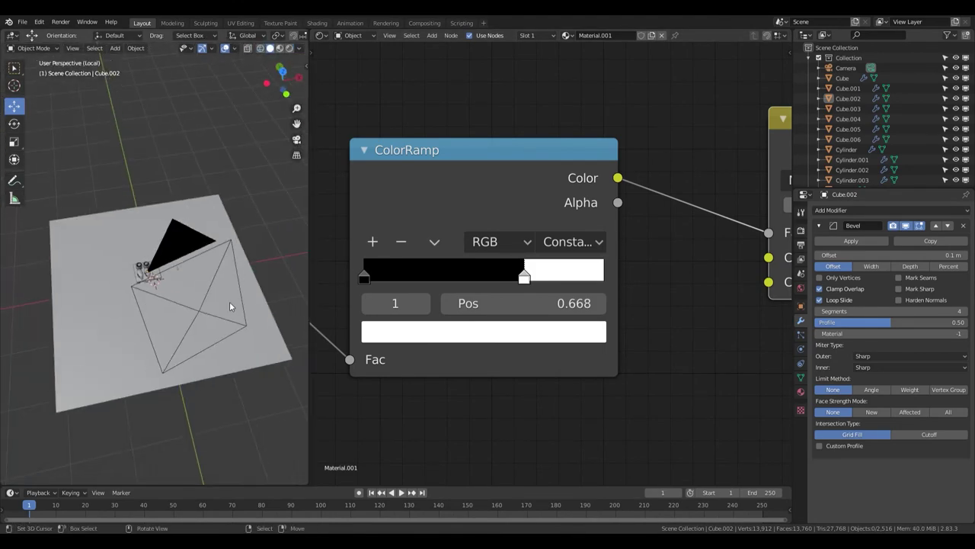
Look through the camera, reposition it, and turn it slightly about Z to 31.7°
left_click(188, 260)
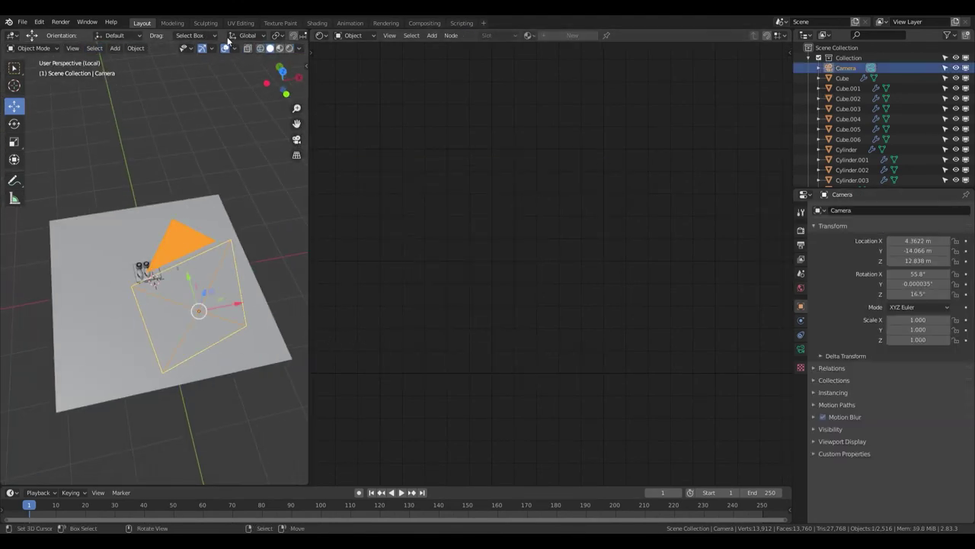
key("KP_0")
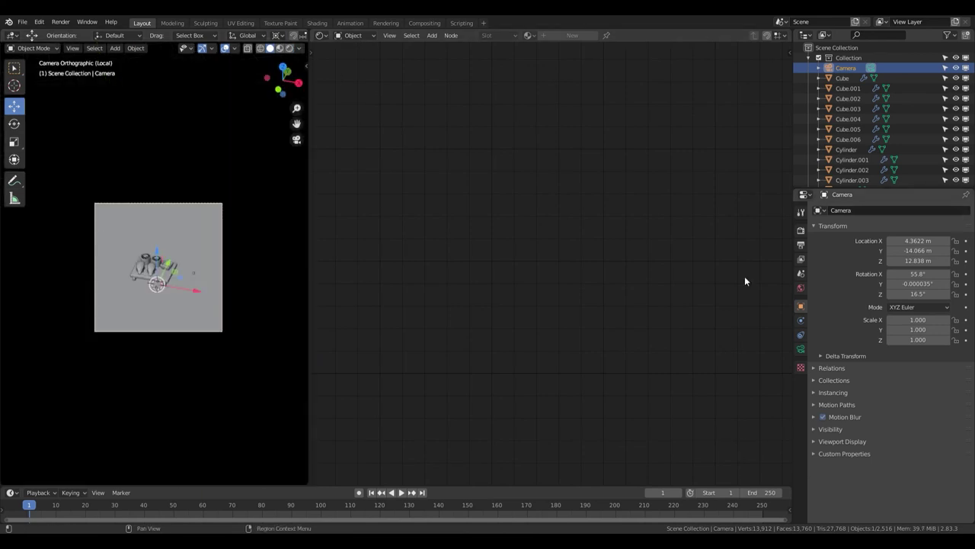
scroll(205, 277, "up", 2)
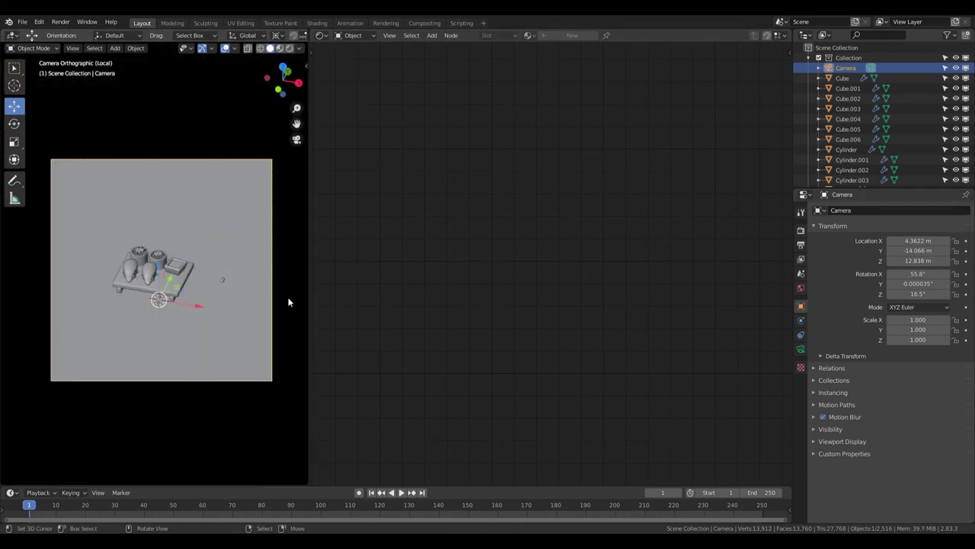
left_click(244, 318)
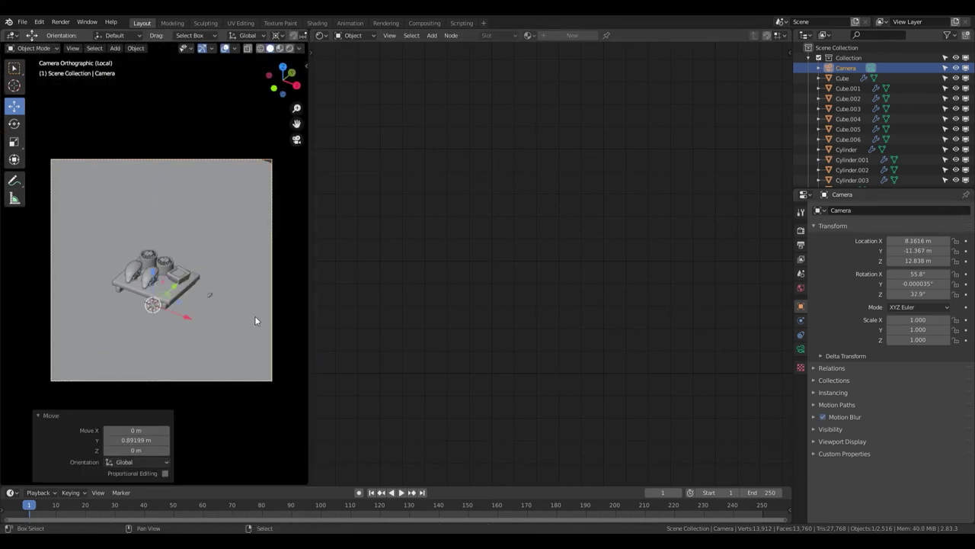
left_click(267, 192)
key("r")
key("z")
left_click(246, 309)
Reduce the camera's Orthographic Scale to 10.820 in the Lens panel
scroll(244, 309, "up", 2)
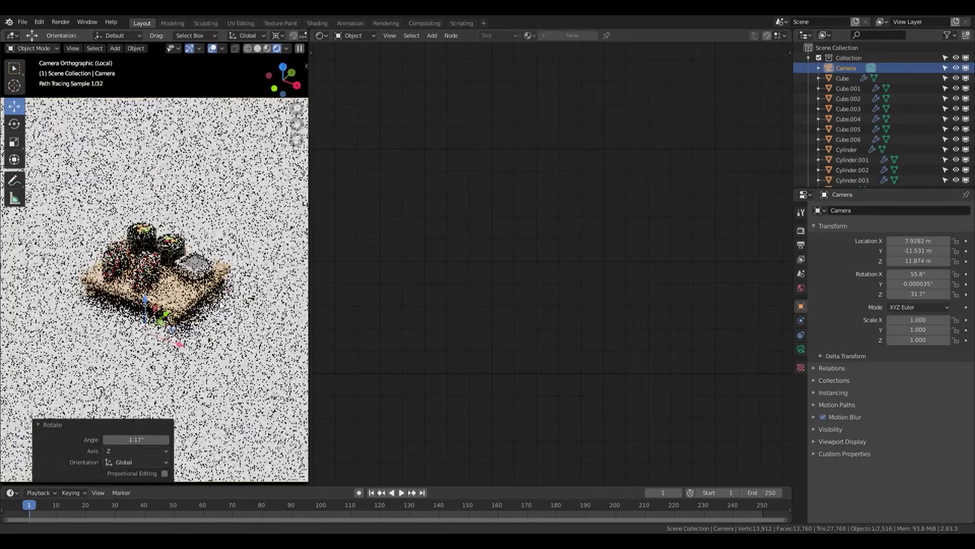
scroll(243, 308, "up", 3)
scroll(242, 307, "up", 2)
scroll(210, 306, "down", 6)
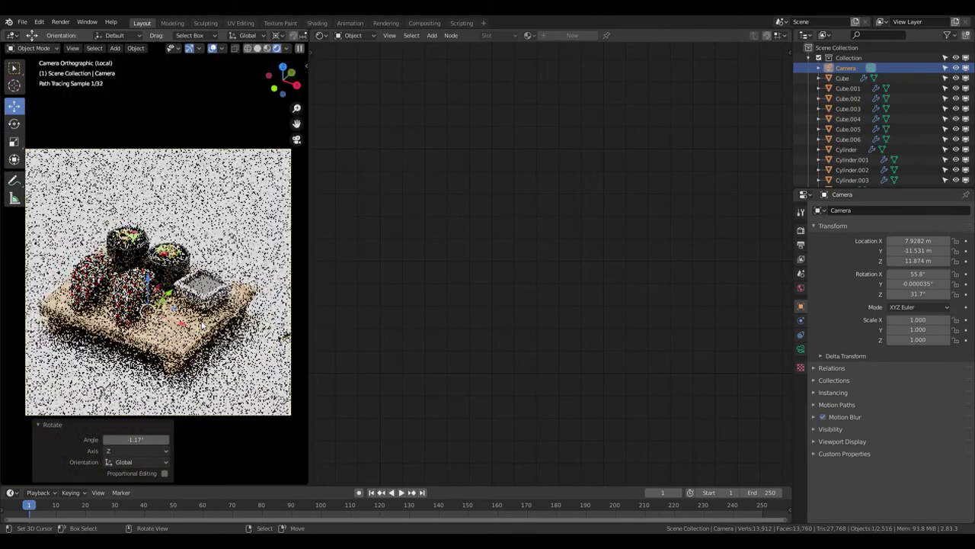
left_click(801, 348)
scroll(921, 427, "down", 5)
left_click(906, 412)
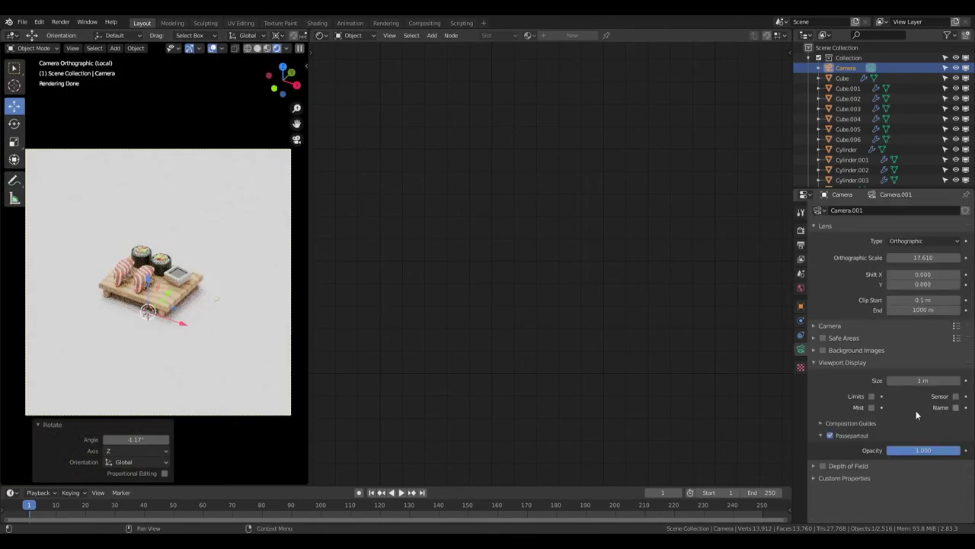
left_click_drag(922, 258, 800, 276)
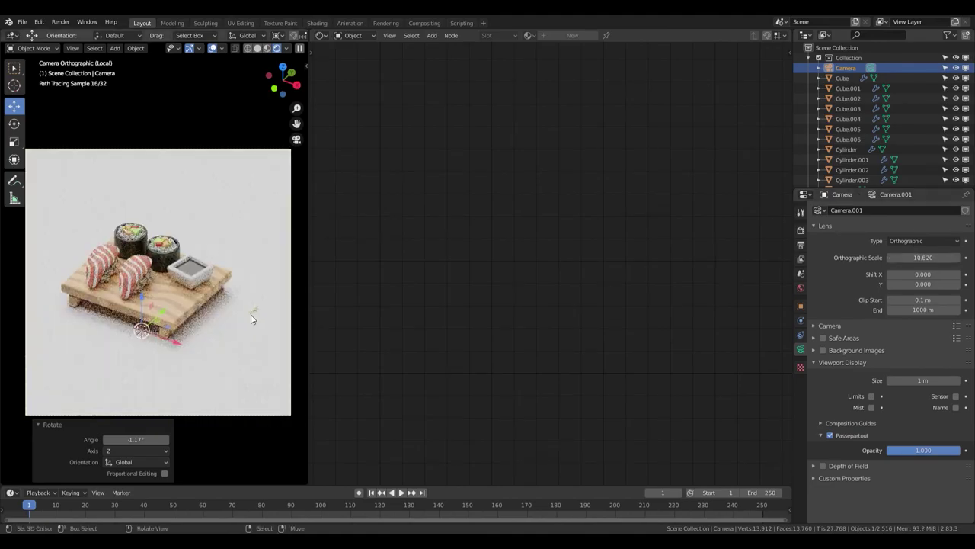
left_click(252, 315)
left_click_drag(308, 69, 554, 69)
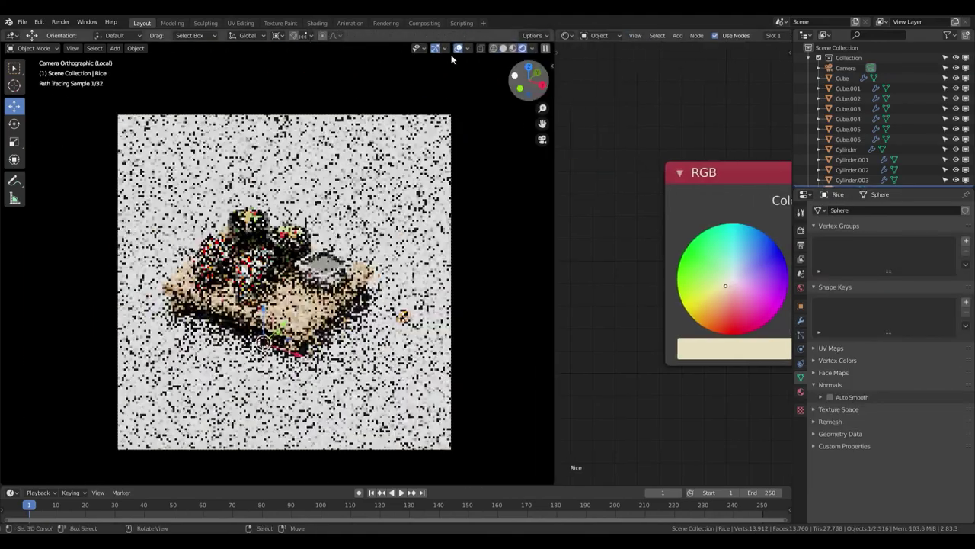
Set the pivot to individual origins, then inset the dish's top face and enlarge it slightly
left_click(279, 35)
left_click(305, 70)
middle_click_drag(305, 228, 321, 305)
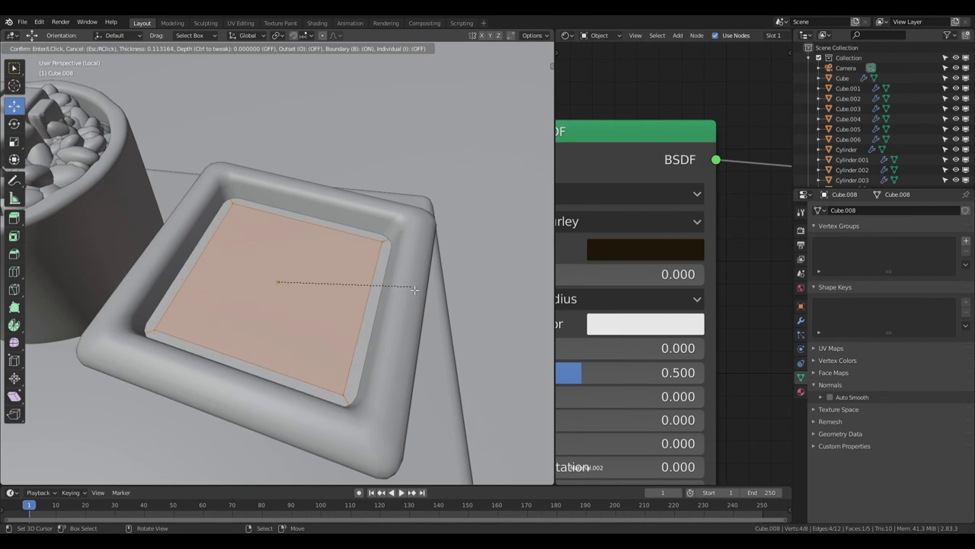
left_click(415, 289)
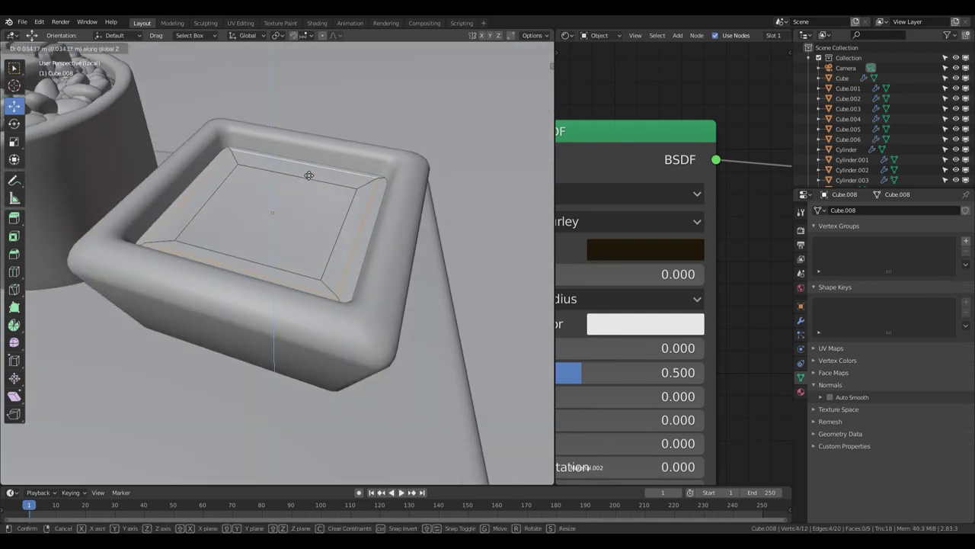
key("s")
left_click(381, 218)
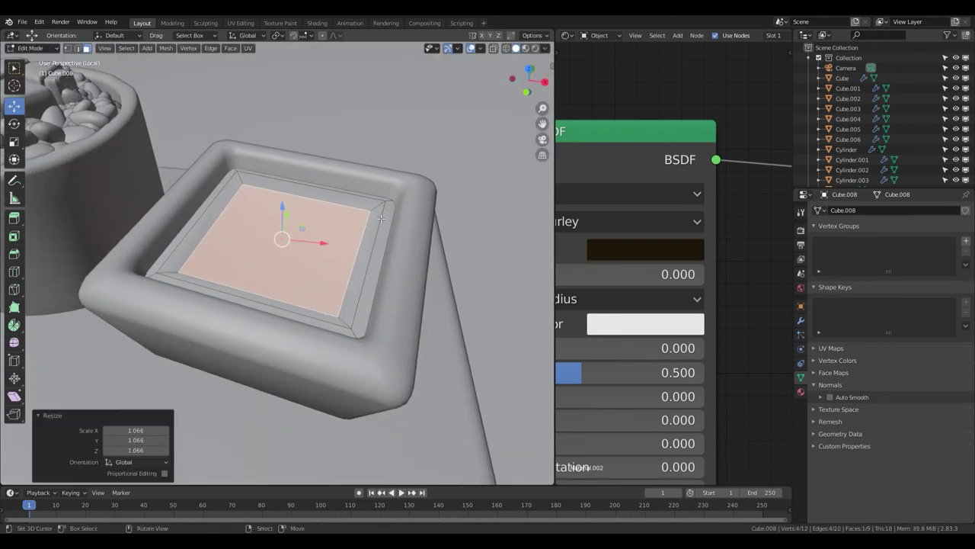
Crease the dish's outer rim edge loop at full strength (1)
key("alt+z")
left_click(257, 196, "alt")
key("shift+e")
key("1")
key("Return")
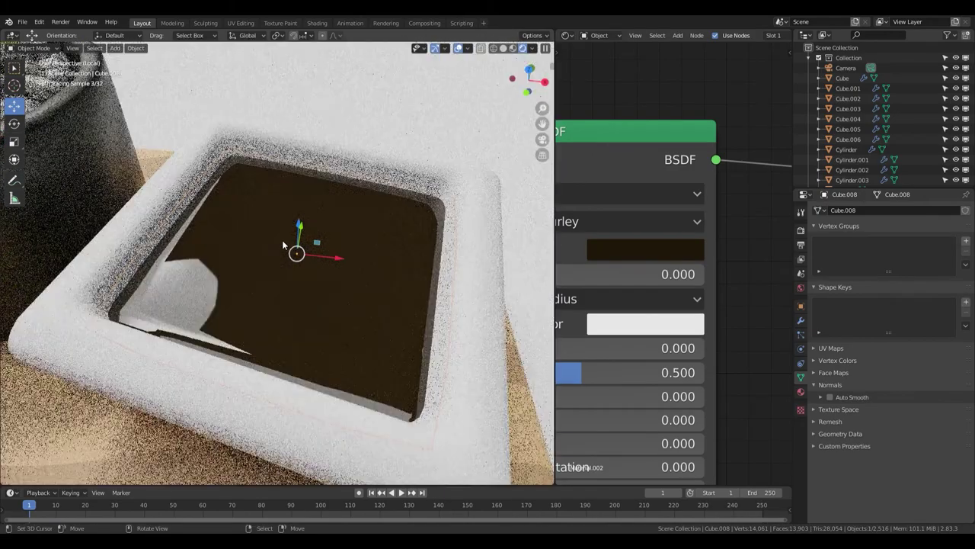
left_click(801, 319)
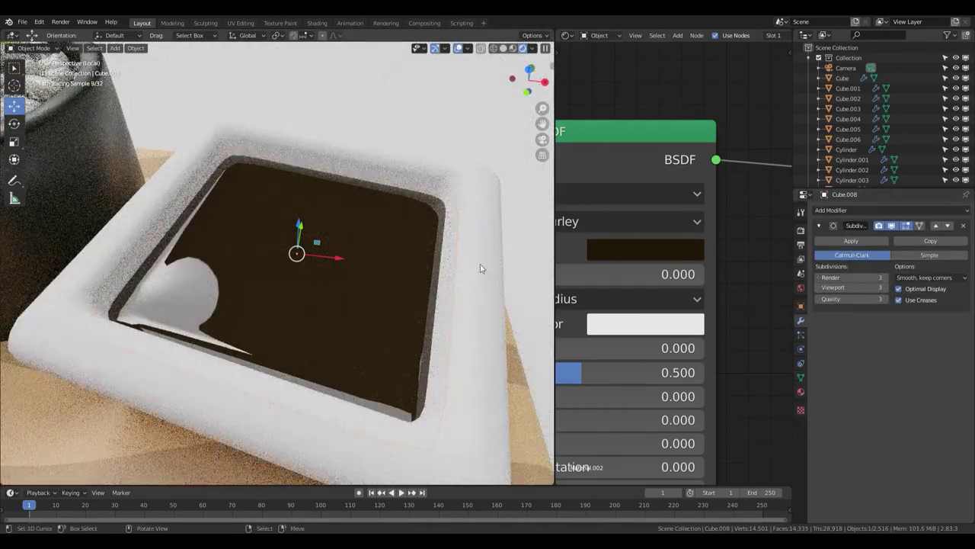
Lower the inner face along Z, then inset it again into a smaller face
key("g")
key("z")
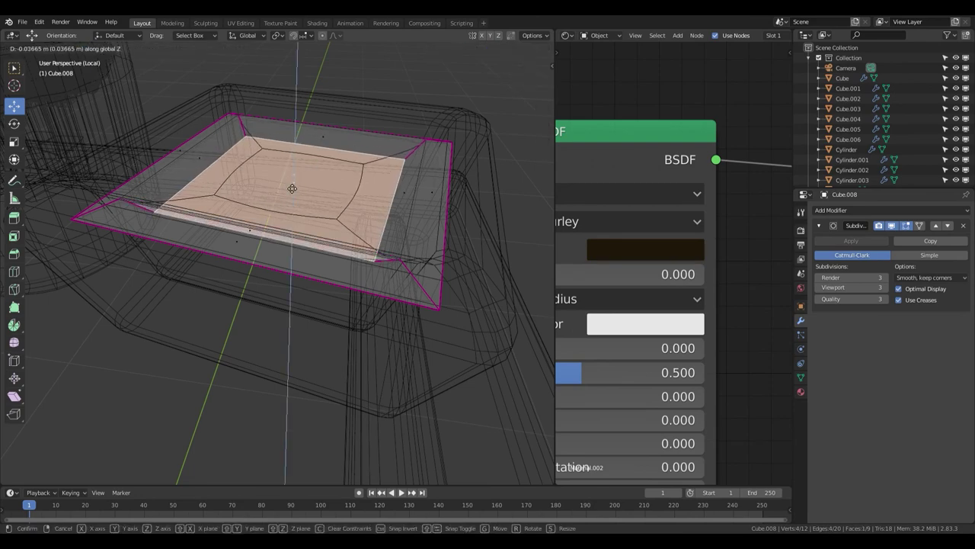
left_click(397, 198)
key("shift+z")
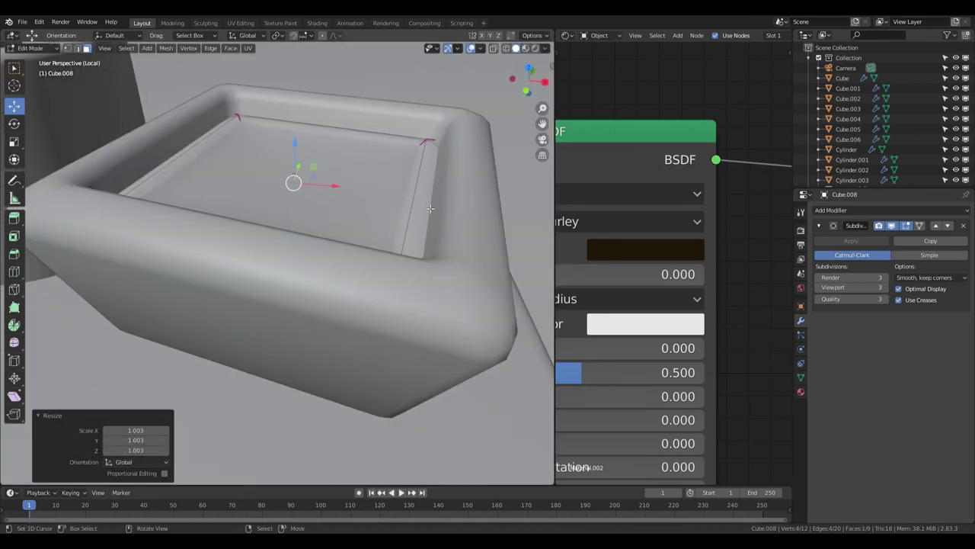
key("i")
left_click(419, 205)
middle_click_drag(419, 206, 428, 221)
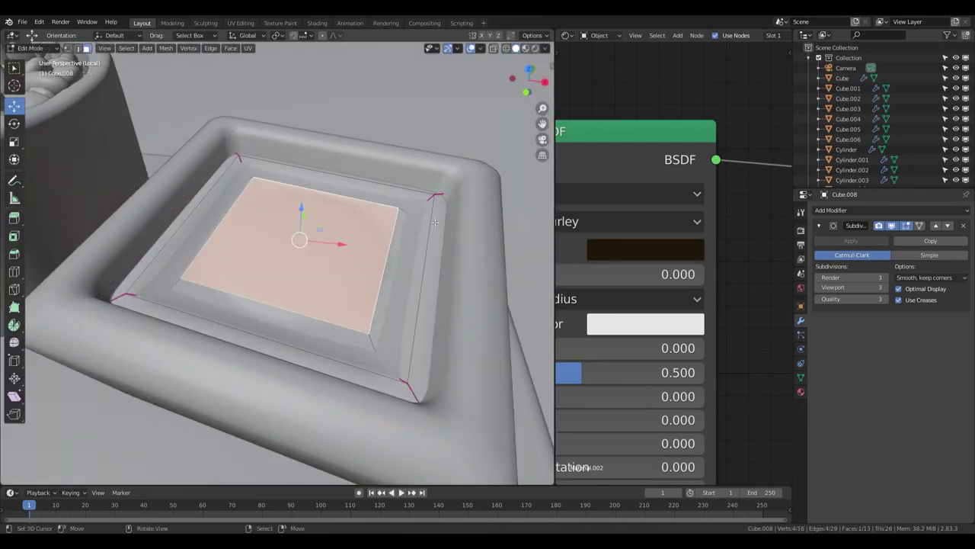
Select the rim edge loop, then scale the inner face vertically and leave Edit Mode
key("2")
left_click(262, 173, "alt")
key("alt+z")
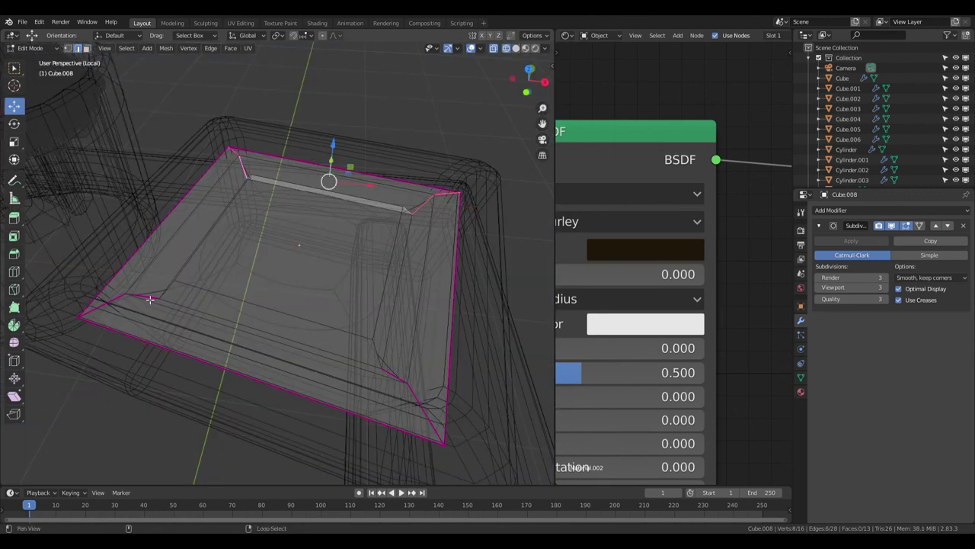
key("alt+z")
scroll(132, 431, "up", 4)
key("ctrl+Tab")
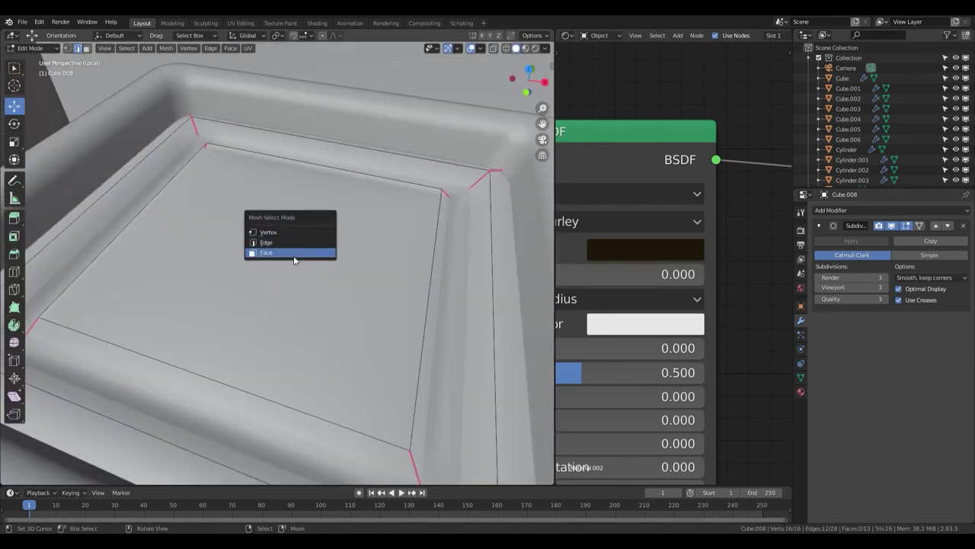
left_click(294, 254)
key("s")
key("z")
left_click(327, 292)
key("Tab")
Add a second Subdivision Surface modifier to the soy dish and check it in rendered preview
scroll(316, 296, "down", 4)
mouse_move(315, 297)
middle_mouse_down()
mouse_move(274, 277)
mouse_move(336, 274)
middle_mouse_up()
key("z")
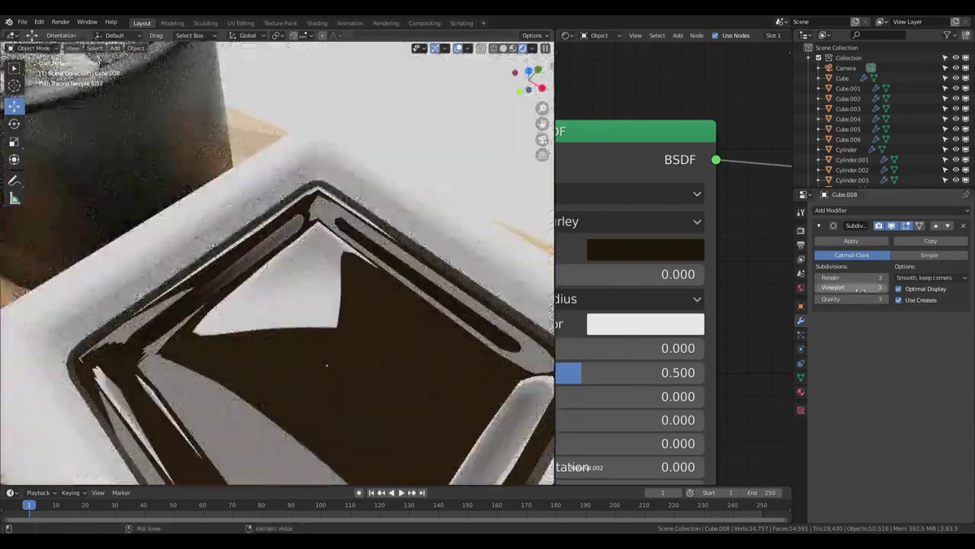
scroll(327, 365, "down", 3)
left_click(891, 210)
left_click(781, 336)
Select all objects and return to the framed camera view in wireframe shading
mouse_move(382, 235)
middle_mouse_down()
mouse_move(461, 224)
mouse_move(462, 197)
mouse_move(416, 216)
middle_mouse_up()
key("a")
key("z")
key("shift+z")
key("shift+z")
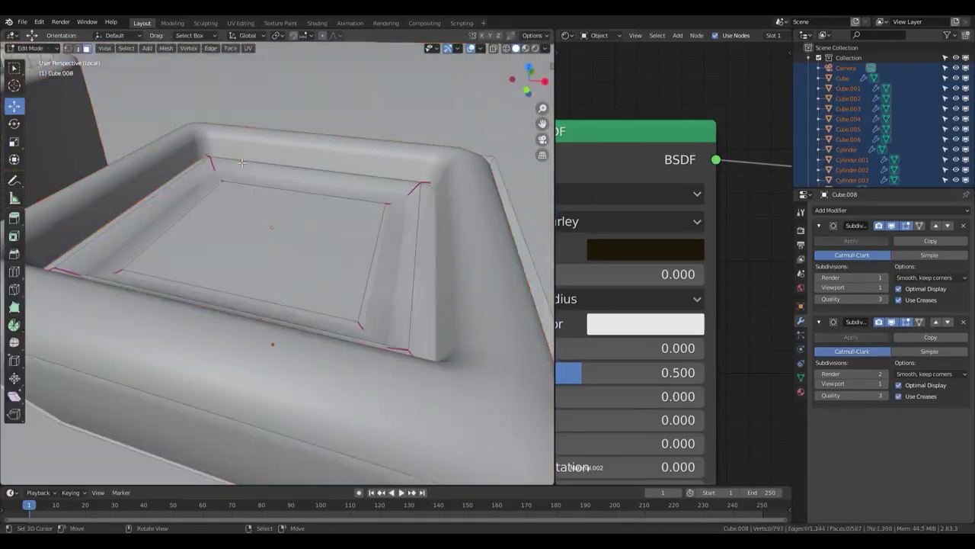
key("KP_0")
scroll(191, 183, "up", 3)
scroll(153, 194, "up", 3)
scroll(134, 202, "up", 2)
key("Home")
left_click(800, 288)
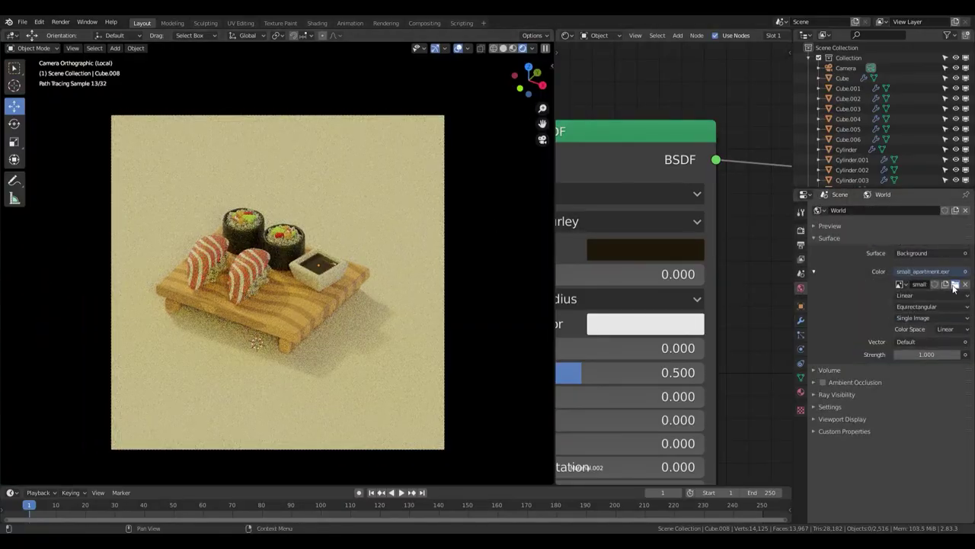
Set the Color Management Look to Medium Contrast in the render settings
middle_click_drag(482, 295, 533, 328)
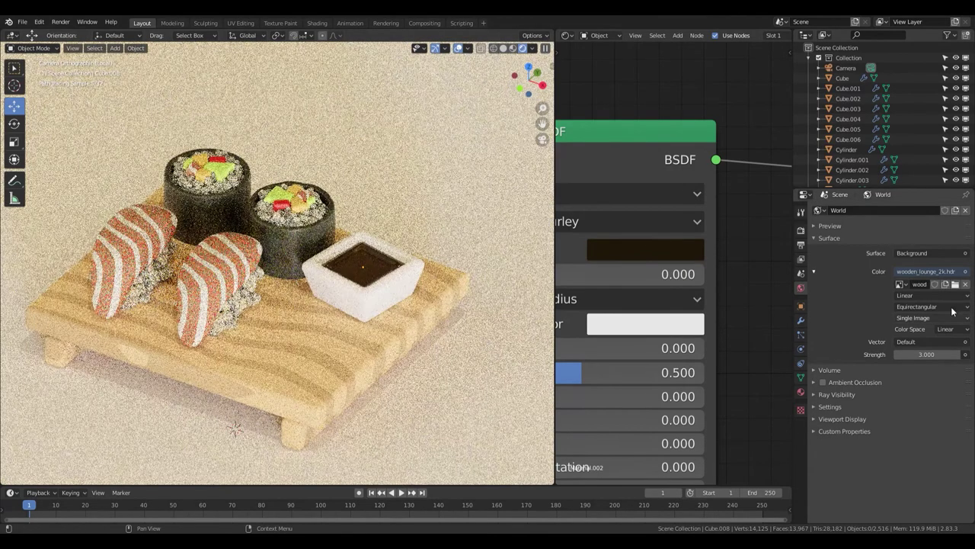
scroll(918, 283, "down", 1, "ctrl")
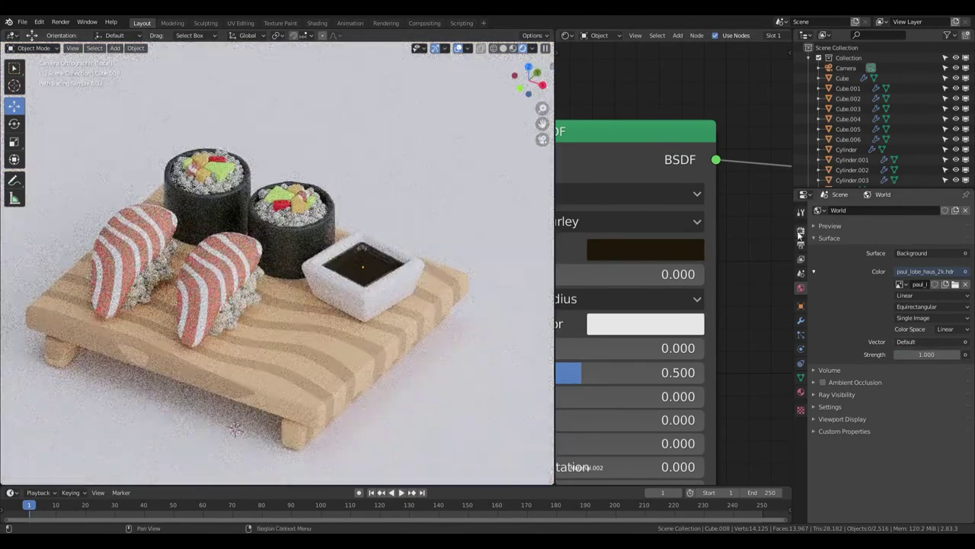
left_click(800, 229)
scroll(929, 427, "down", 2)
left_click(910, 406)
left_click(943, 464)
left_click(945, 464)
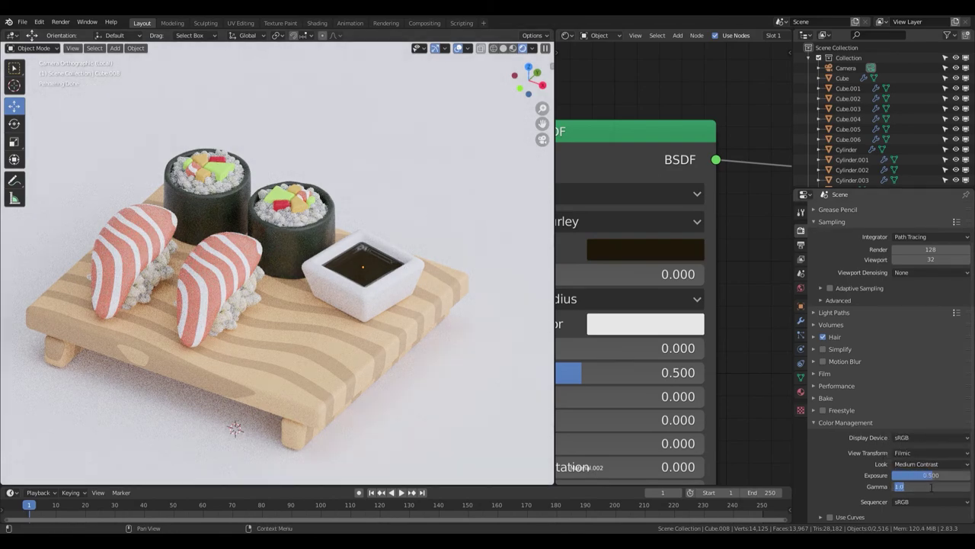
Use tomoco_studio.exr as the world HDRI and show the world nodes in the node editor
scroll(278, 264, "down", 1)
scroll(278, 264, "down", 2)
scroll(277, 263, "up", 4)
left_click(801, 287)
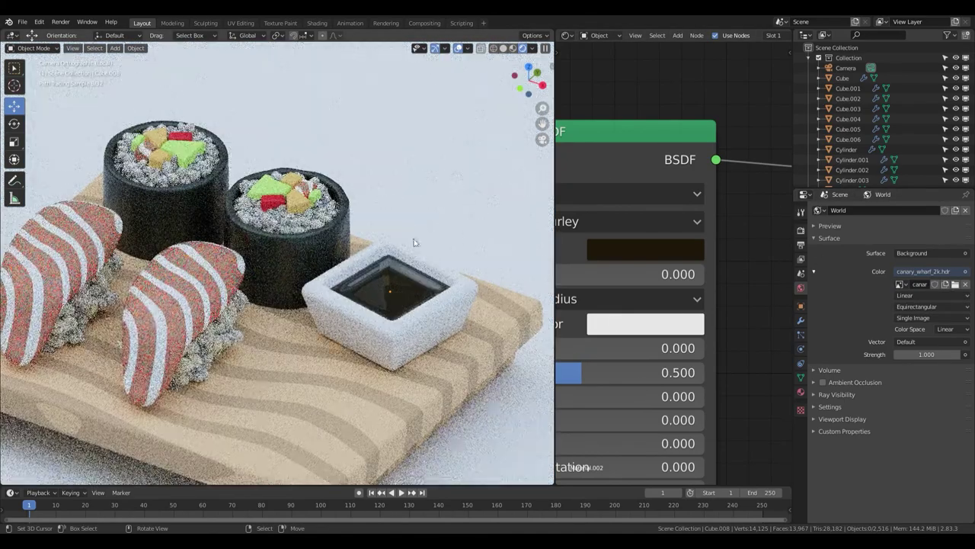
scroll(277, 315, "down", 3)
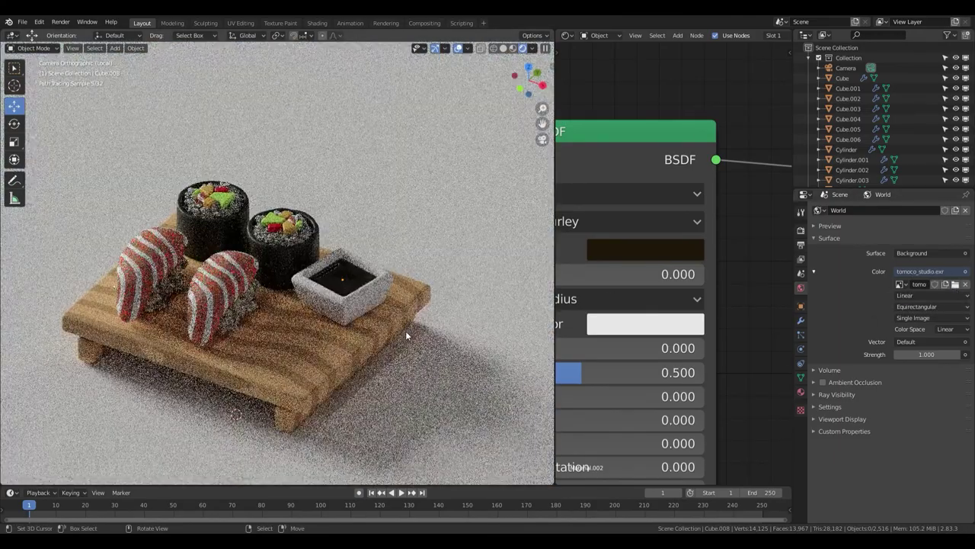
key("KP_0")
key("Home")
left_click(602, 35)
left_click(607, 59)
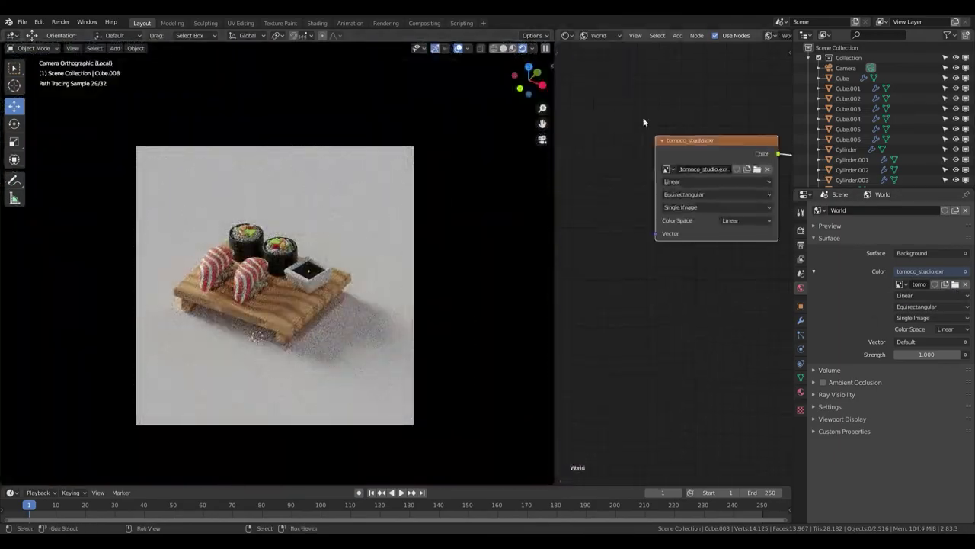
Add a Mapping node to the environment texture and rotate it 218° around Z
key("ctrl+t")
left_click_drag(642, 251, 686, 251)
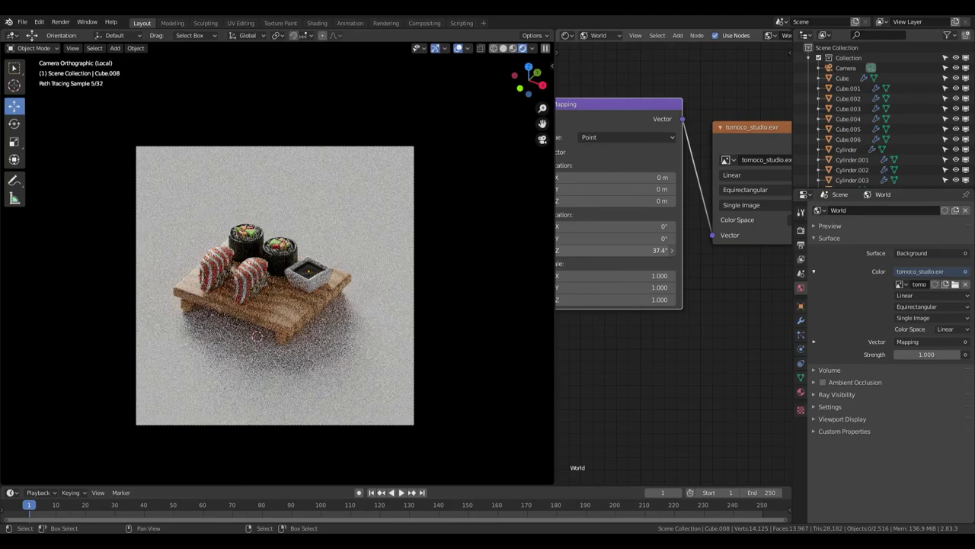
scroll(516, 235, "up", 5)
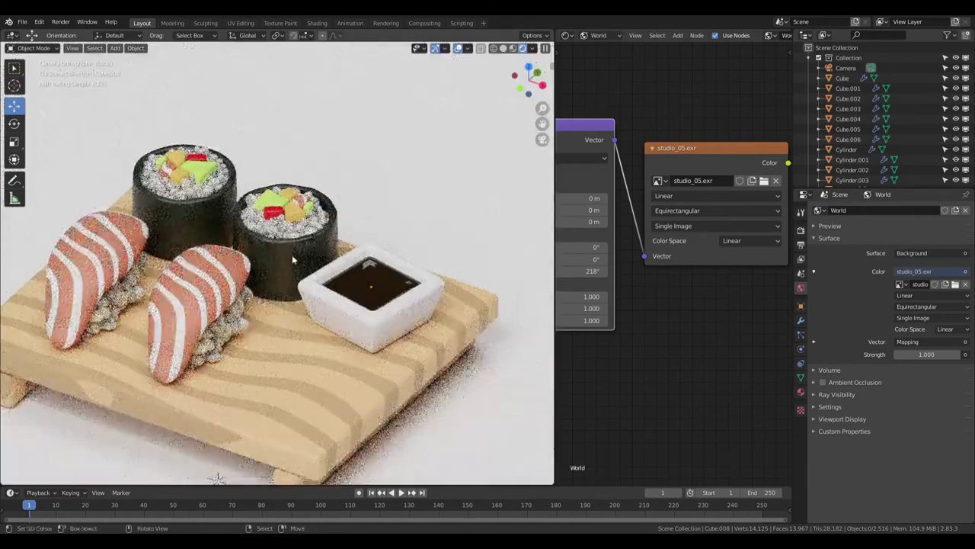
scroll(293, 260, "down", 5)
scroll(685, 228, "down", 4)
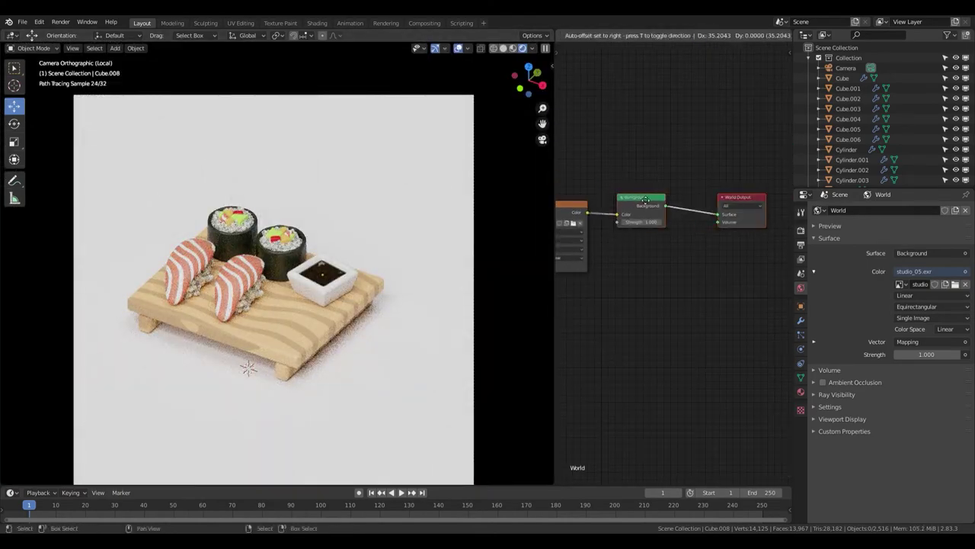
Duplicate the Environment Texture node to get a tomoco_studio.exr copy
key("shift+d")
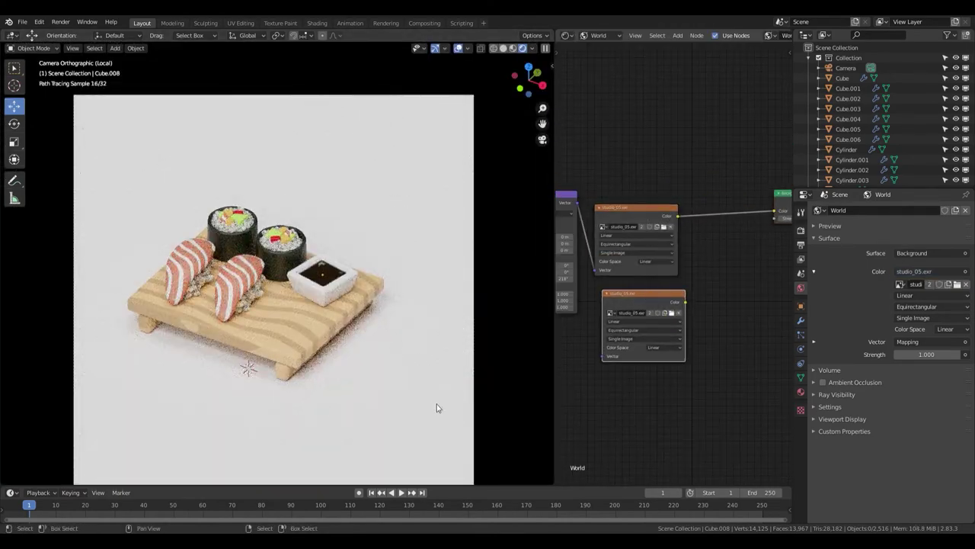
left_click(669, 294, "ctrl+shift")
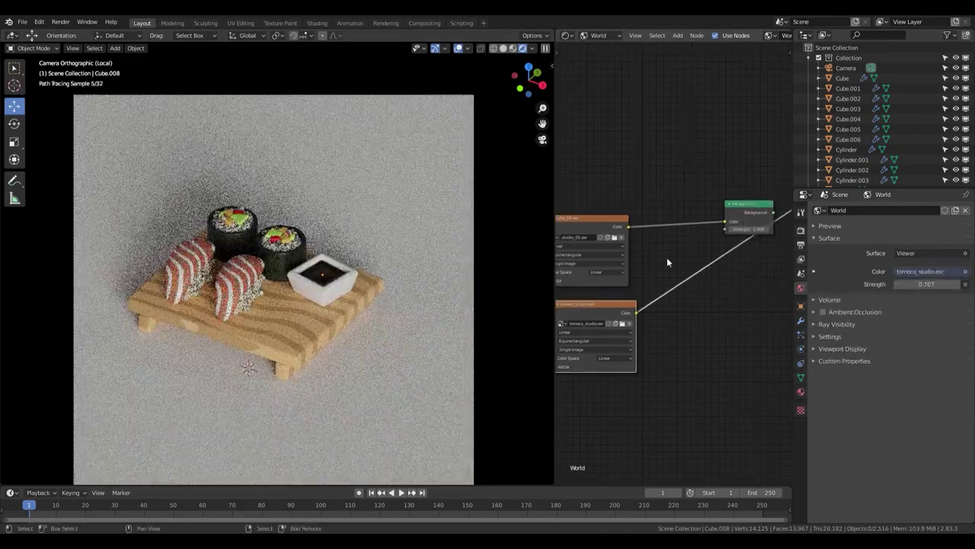
middle_click_drag(666, 261, 731, 304)
scroll(731, 304, "up", 2)
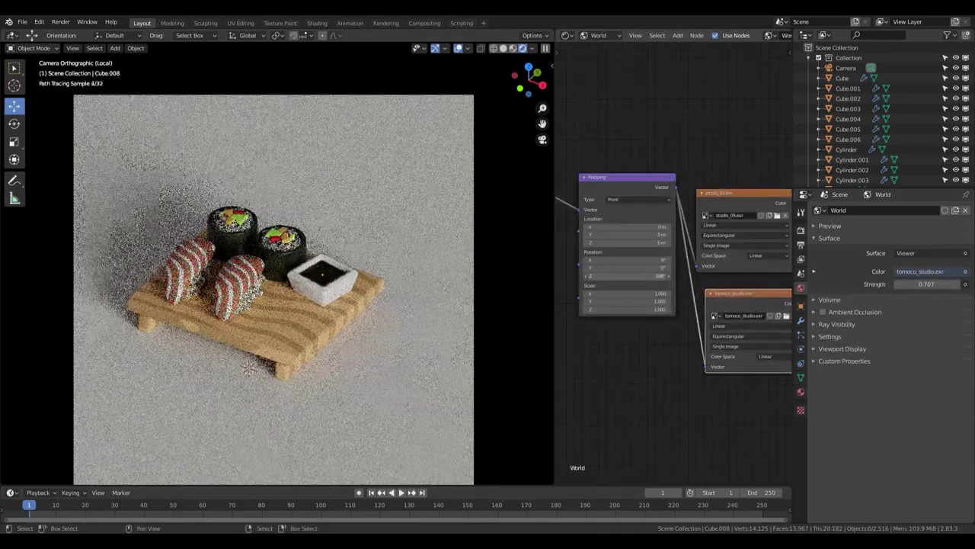
middle_click_drag(731, 305, 590, 308)
Insert a Mix node before the Background, feed both HDRIs in, and set Fac to 0.526
key("shift+a")
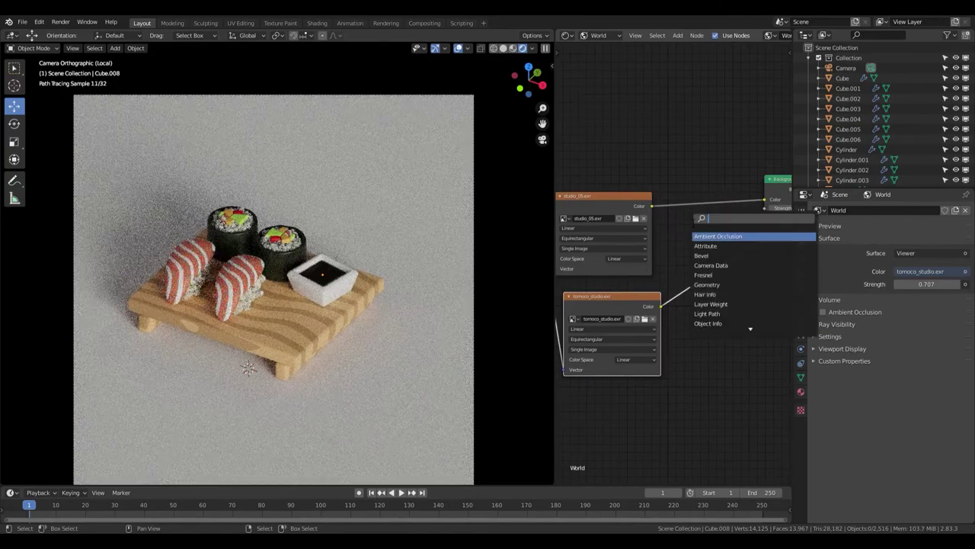
type("mix")
key("Return")
left_click(669, 218)
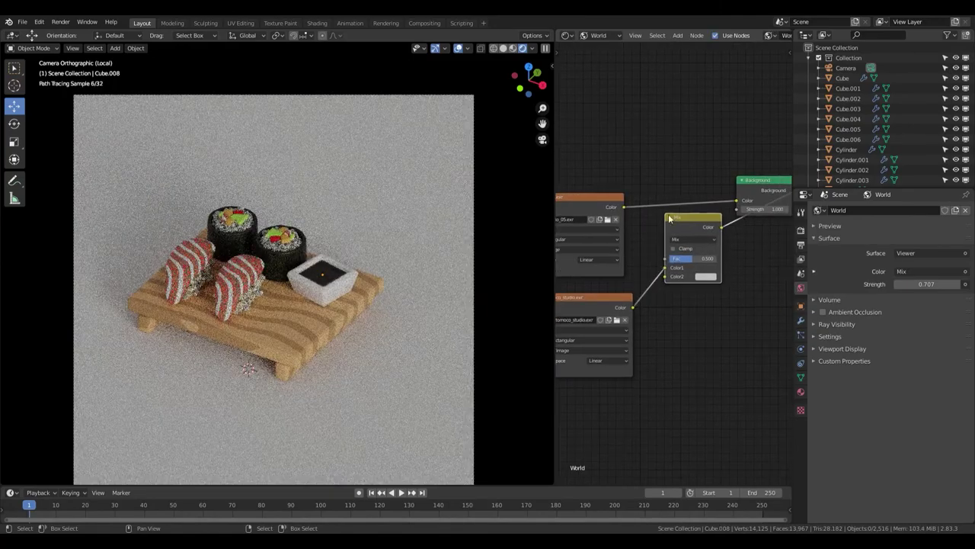
left_click_drag(625, 208, 623, 206)
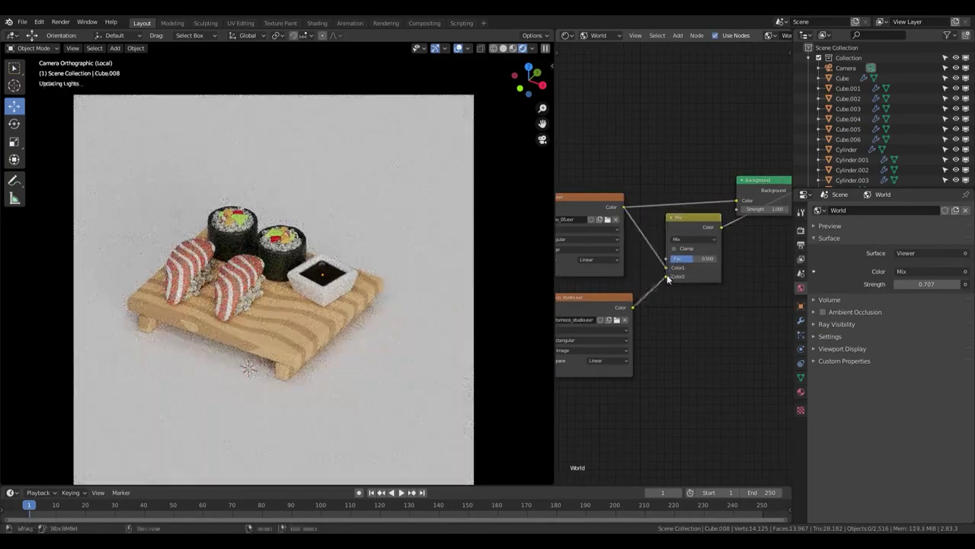
middle_click_drag(667, 278, 653, 243)
scroll(686, 229, "up", 2)
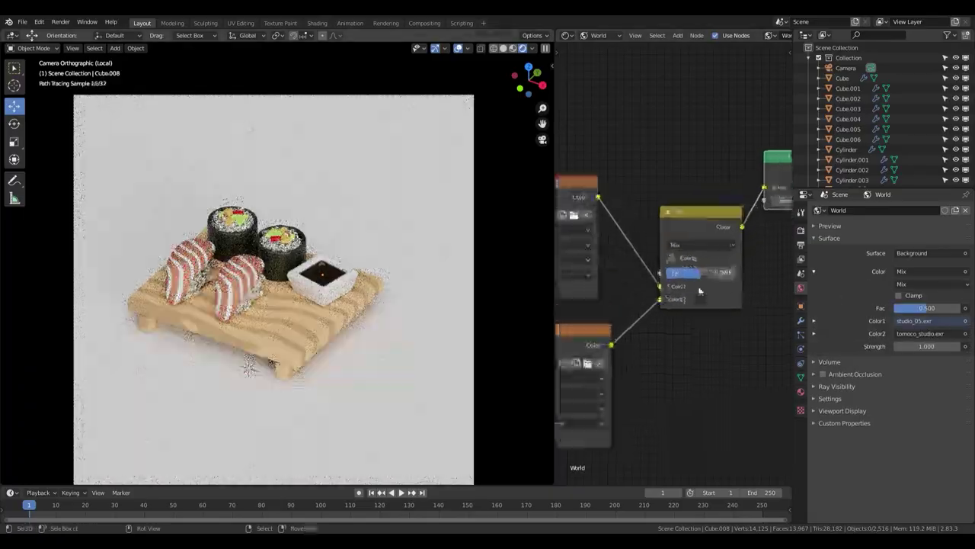
left_click_drag(697, 272, 735, 272)
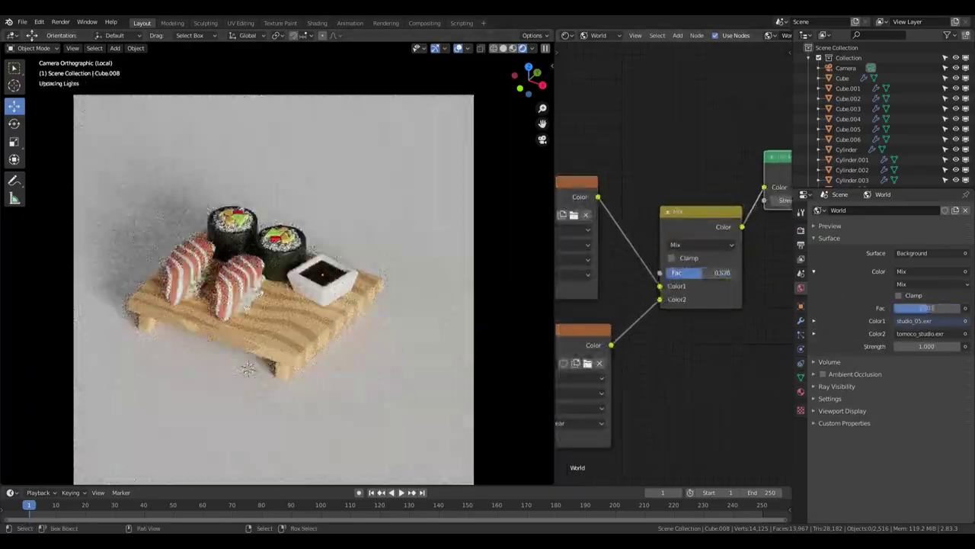
scroll(262, 282, "up", 4)
scroll(263, 282, "down", 6)
scroll(263, 282, "up", 6)
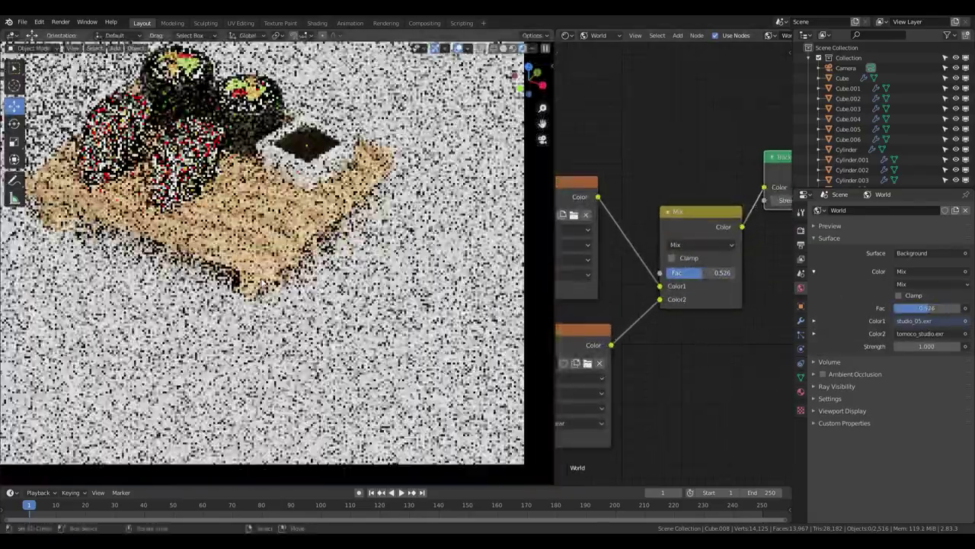
Isolate the serving board (Cube.002) and add four loop cuts across its top
left_click(262, 282)
key("KP_Divide")
key("Tab")
key("ctrl+Tab")
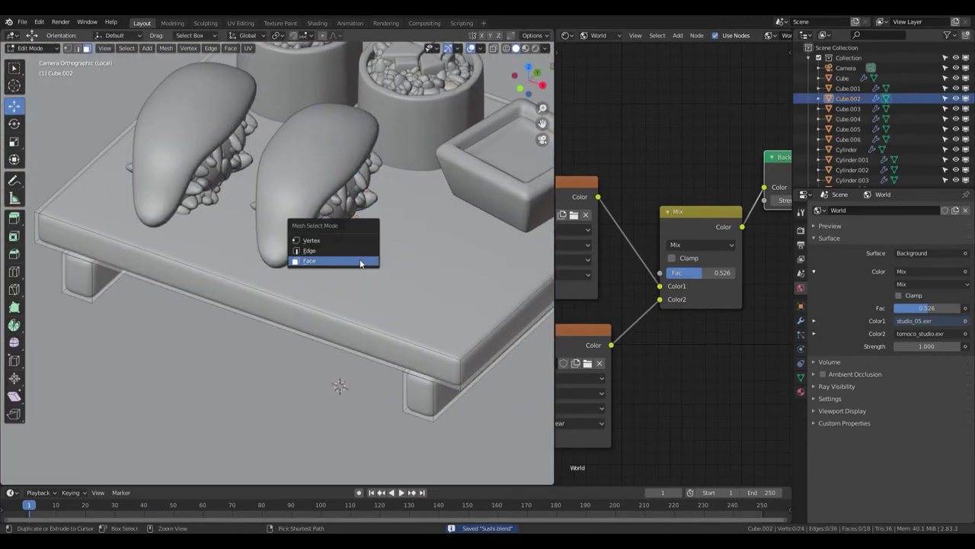
scroll(381, 301, "down", 3, "ctrl")
key("ctrl+r")
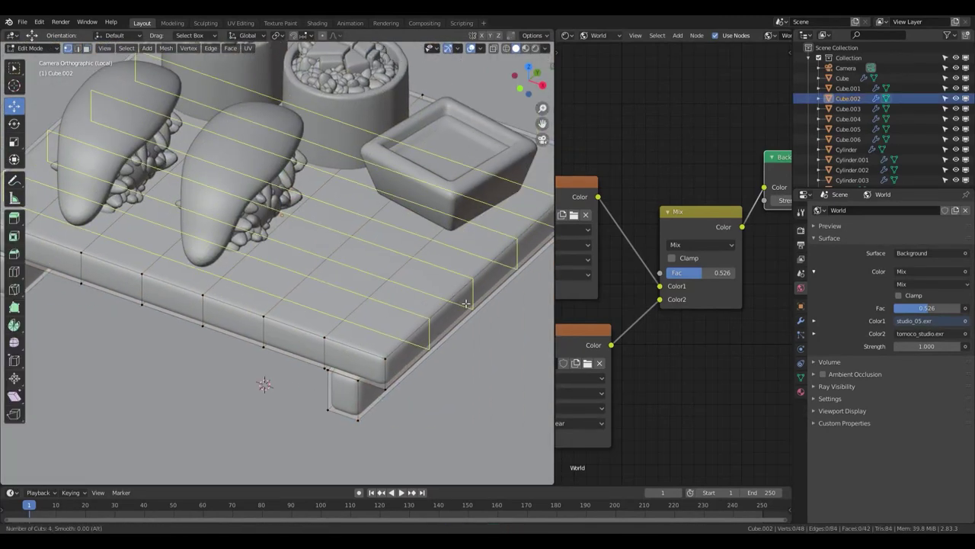
left_click(518, 304)
Bevel a selected edge of the board and leave Edit Mode
middle_click_drag(457, 305, 301, 323)
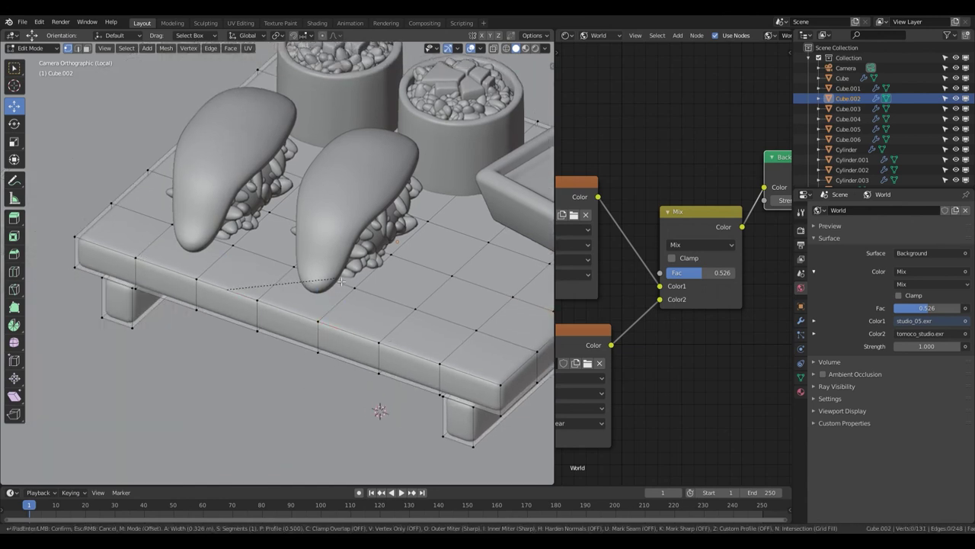
key("ctrl+b")
left_click(347, 330)
key("Tab")
scroll(369, 302, "up", 2)
scroll(403, 305, "up", 3)
scroll(403, 306, "up", 2)
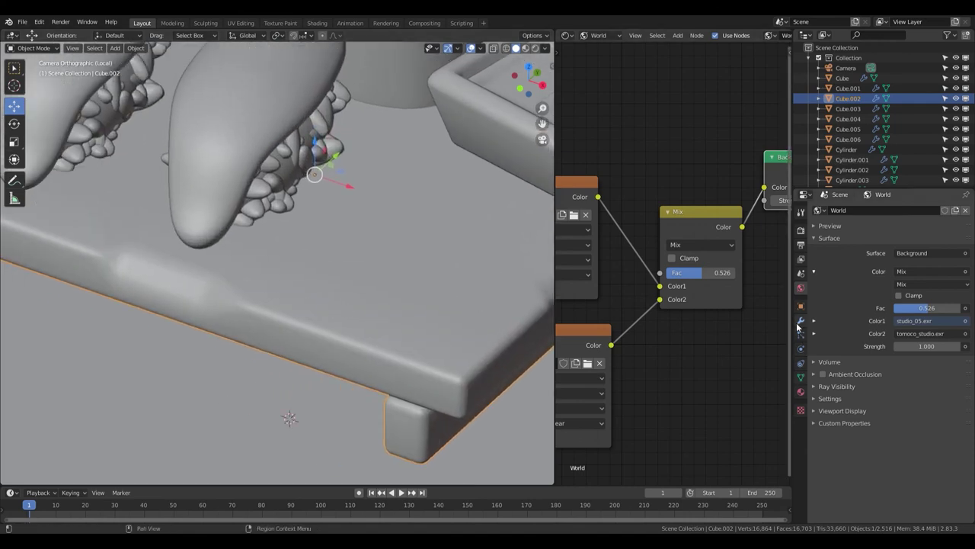
Try limiting the board's Bevel modifier to sharp angles and preview the result
left_click(800, 322)
left_click(871, 389)
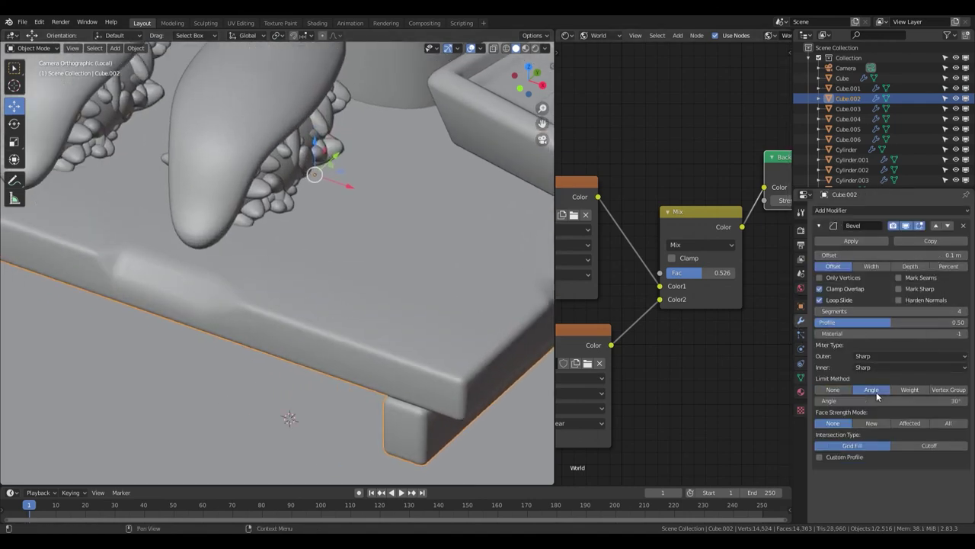
key("Tab")
key("Tab")
key("shift+z")
scroll(334, 265, "up", 2)
key("shift+z")
key("Home")
key("alt+a")
key("z")
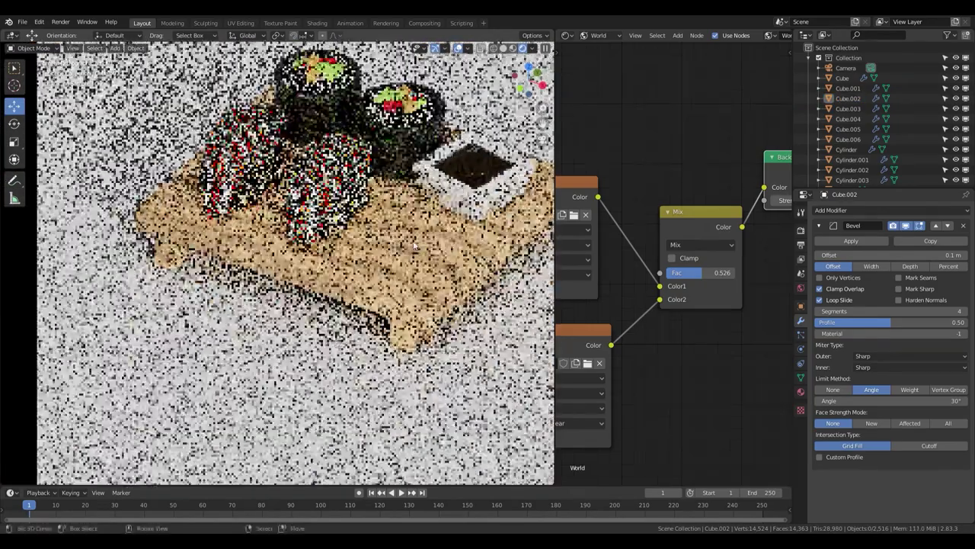
Undo the angle limit so the Bevel modifier bevels all edges, then check the rendered preview
key("shift+z")
key("z")
key("ctrl+z")
key("ctrl+z")
key("ctrl+z")
key("ctrl+z")
key("Tab")
key("shift+z")
key("z")
scroll(418, 261, "down", 4)
left_click(418, 261)
scroll(419, 262, "up", 2)
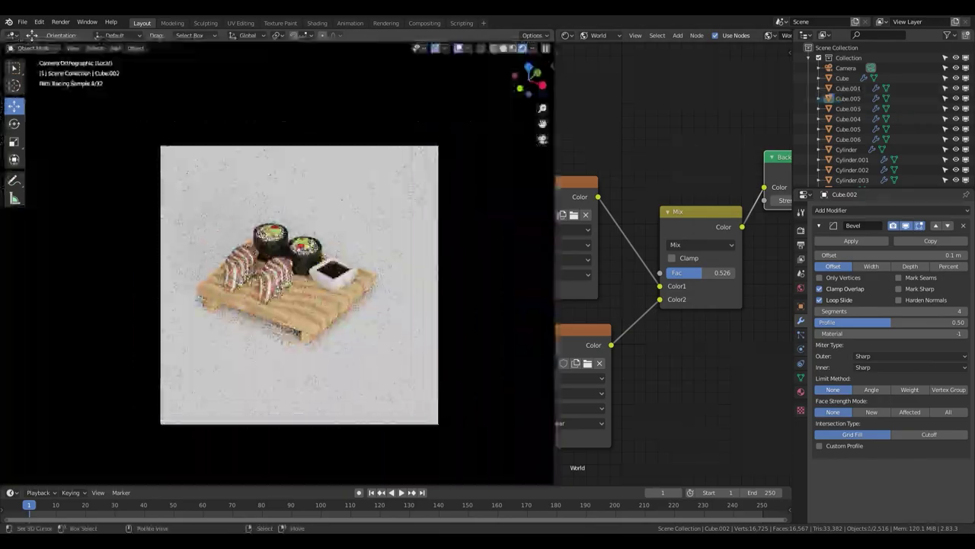
Show the board material's nodes and switch to a top view in solid shading
left_click(601, 46)
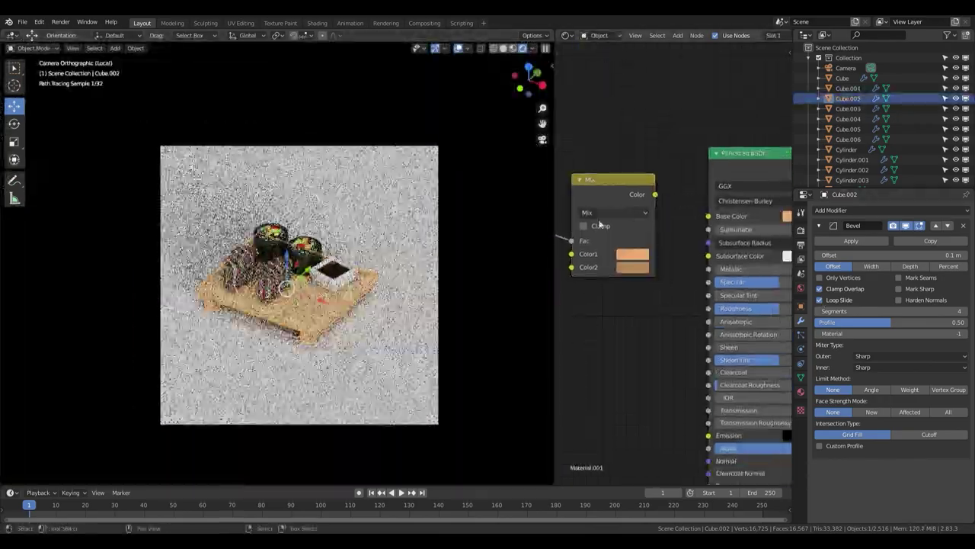
key("KP_7")
key("KP_Divide")
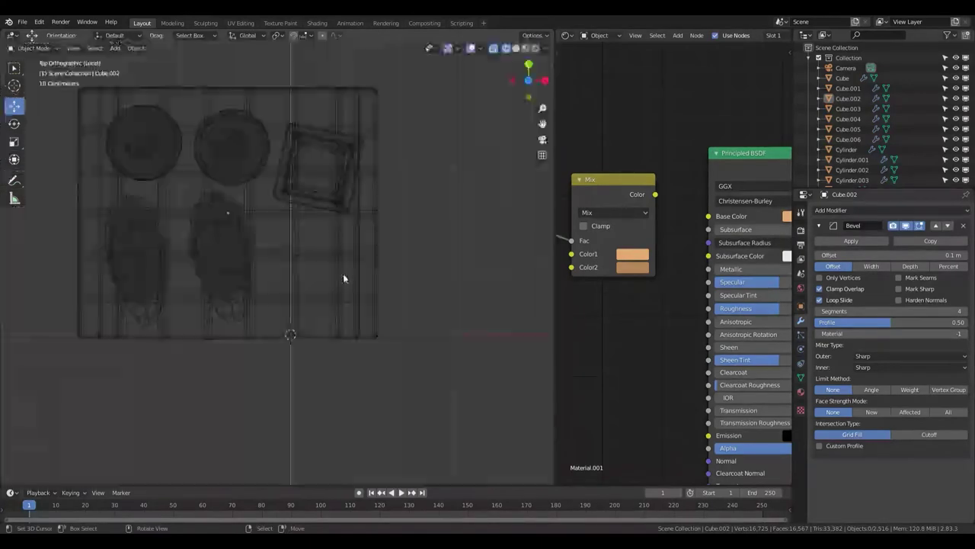
key("shift+a")
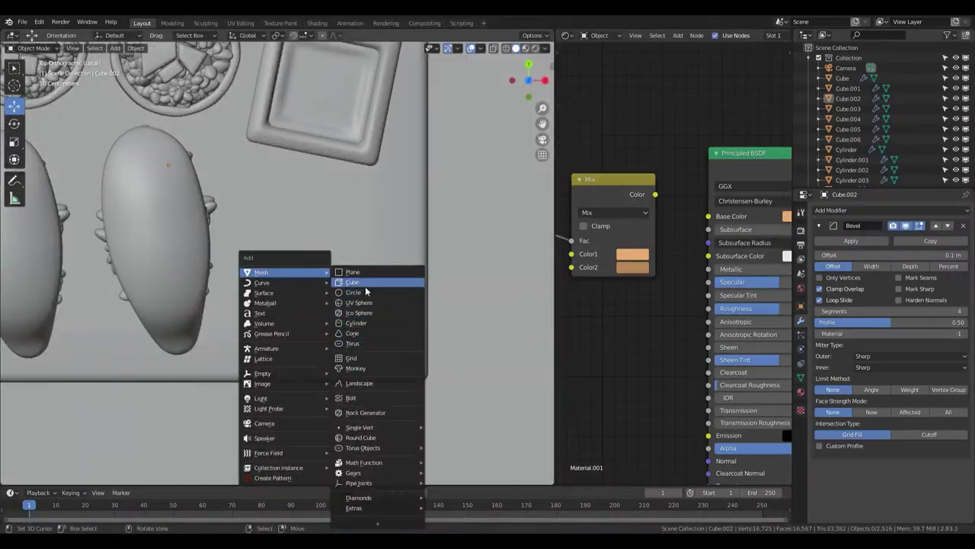
Add an 8-ring UV sphere and flatten it along Z from the front view
left_click(367, 304)
type("16")
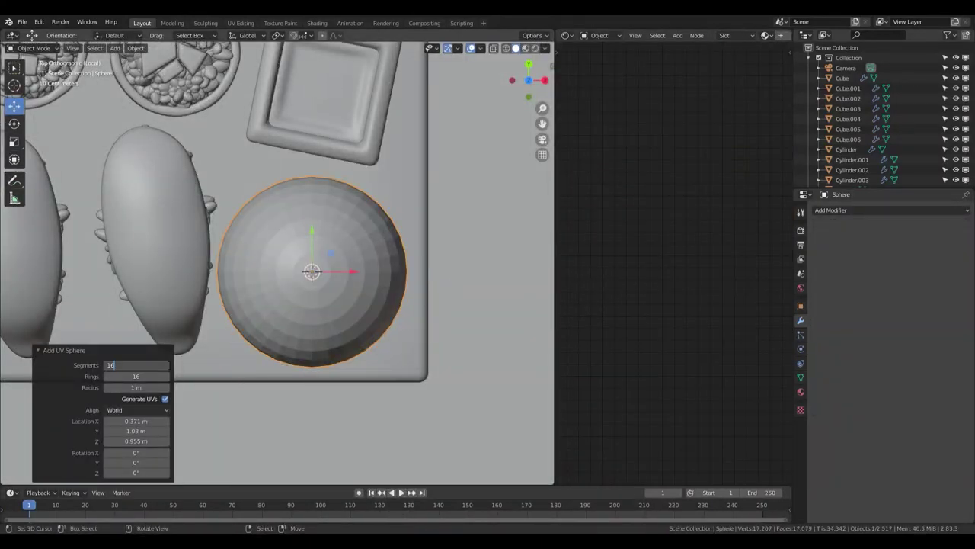
type("8")
key("Return")
key("KP_1")
key("s")
key("z")
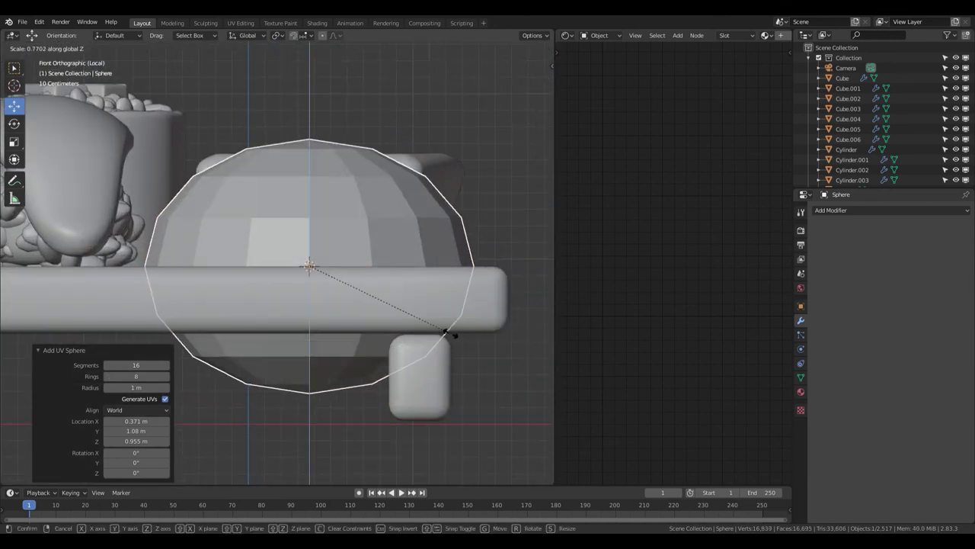
left_click(446, 333)
In see-through edit mode, delete the sphere's lower half of vertices to leave a dome
key("Tab")
key("alt+z")
left_click_drag(514, 392, 123, 292)
key("x")
key("x")
left_click(162, 286)
Scale the dome's vertices from the top view to form star points
key("b")
scroll(318, 200, "up", 2)
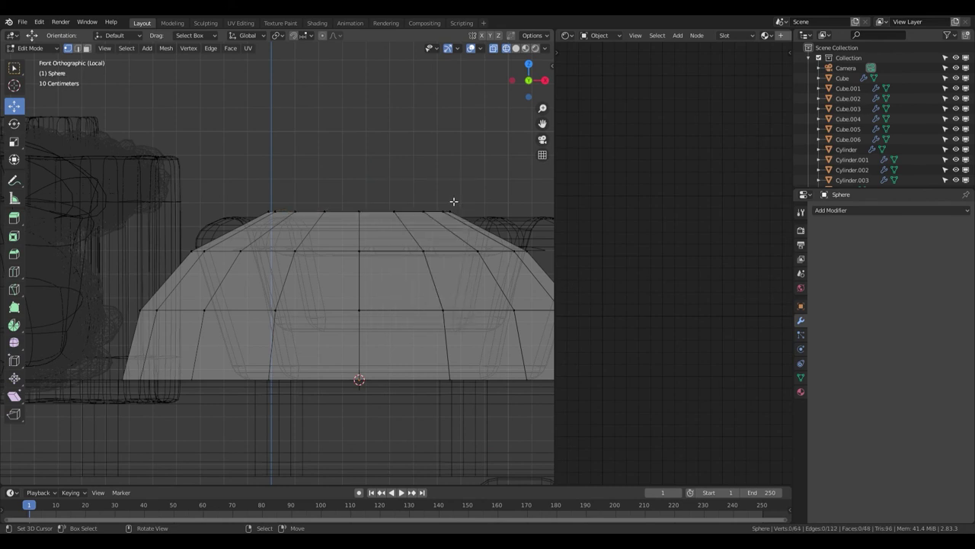
key("KP_7")
key("alt+z")
key("a")
scroll(419, 208, "up", 1)
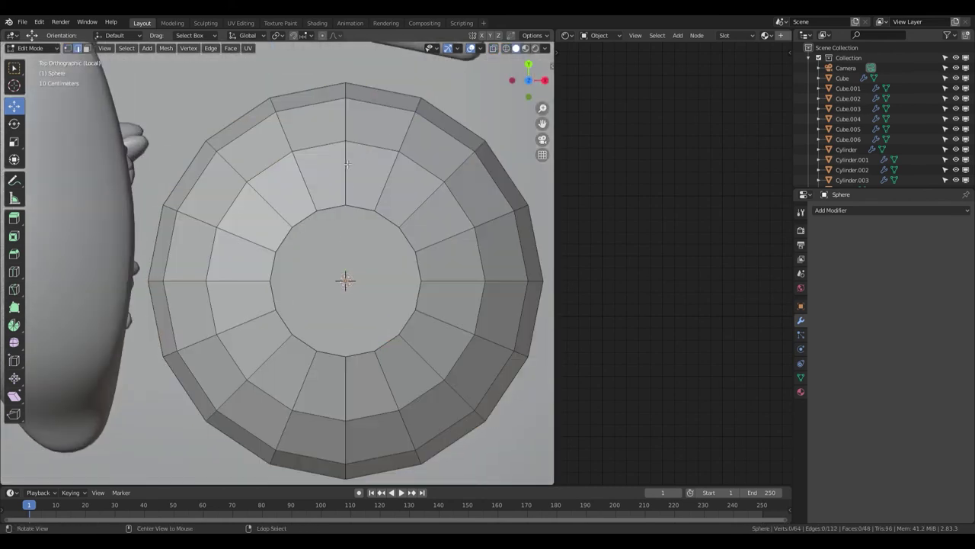
key("Tab")
scroll(384, 309, "down", 4)
mouse_move(384, 309)
middle_mouse_down()
mouse_move(392, 279)
mouse_move(361, 252)
middle_mouse_up()
left_click(354, 285)
scroll(354, 285, "up", 3)
Add a level-2 subdivision, widen the dome horizontally, and apply Shade Smooth
key("ctrl+2")
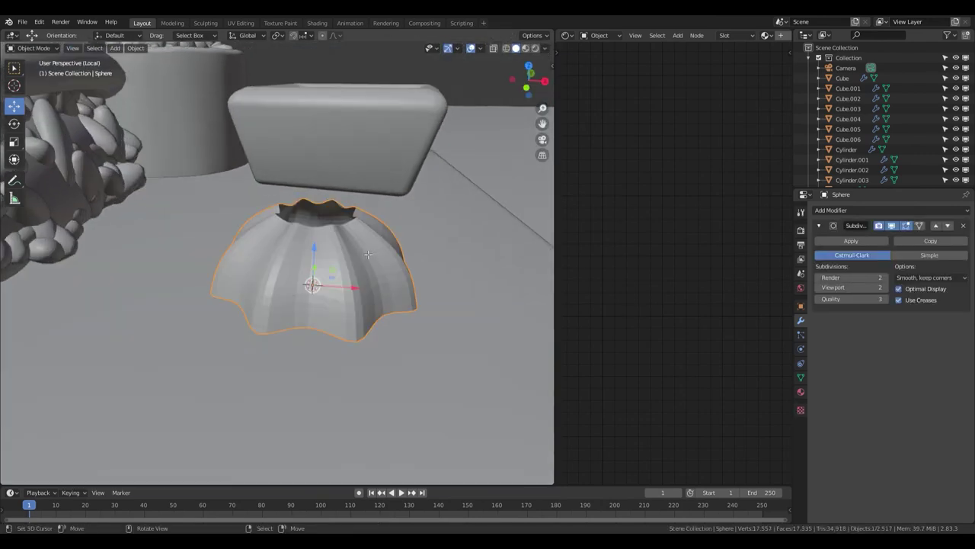
key("Tab")
key("s")
key("shift+z")
left_click(417, 298)
key("Tab")
key("F3")
type("shade")
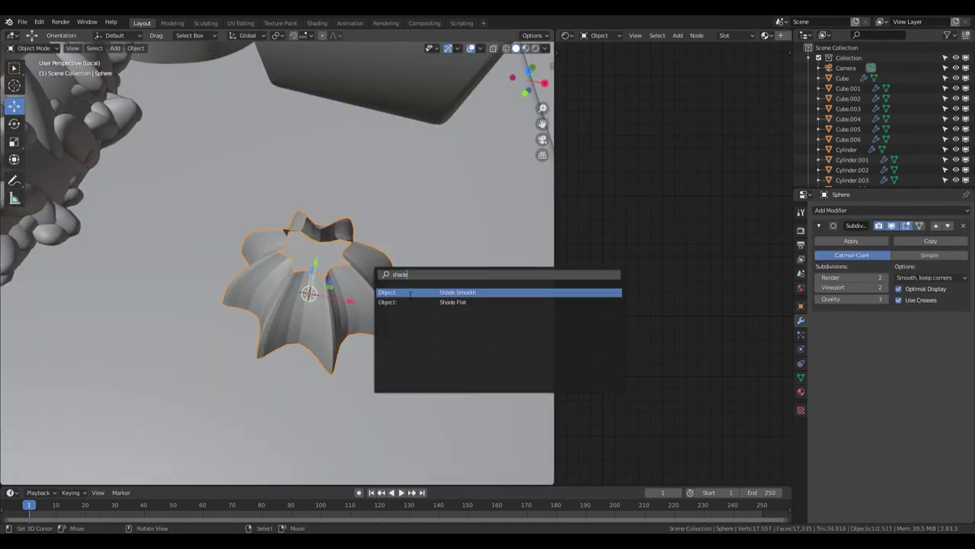
left_click(410, 292)
Scale the selection and shrink the top opening ring of the dome
scroll(410, 294, "up", 2)
key("Tab")
key("s")
left_click(439, 332)
scroll(439, 332, "up", 3)
middle_click_drag(439, 333, 422, 265)
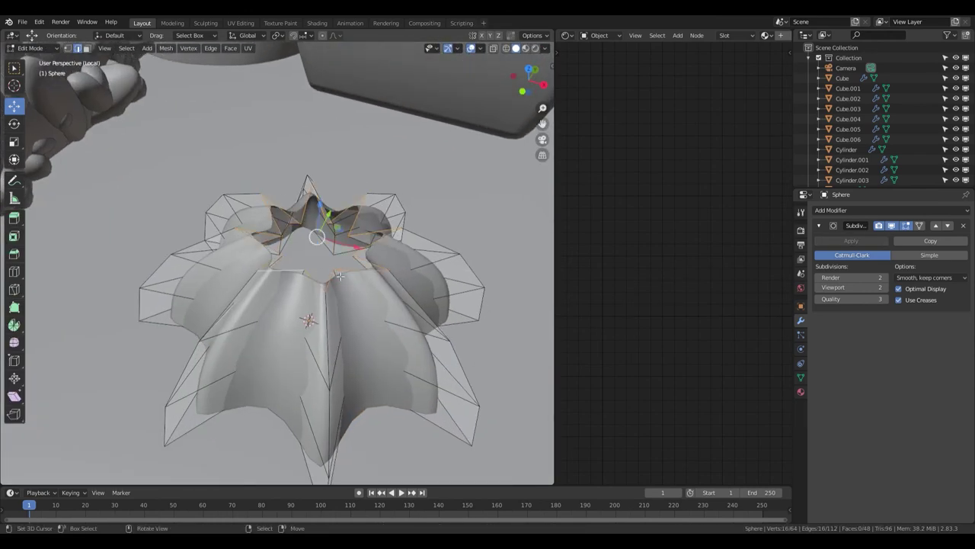
left_click(425, 221)
key("s")
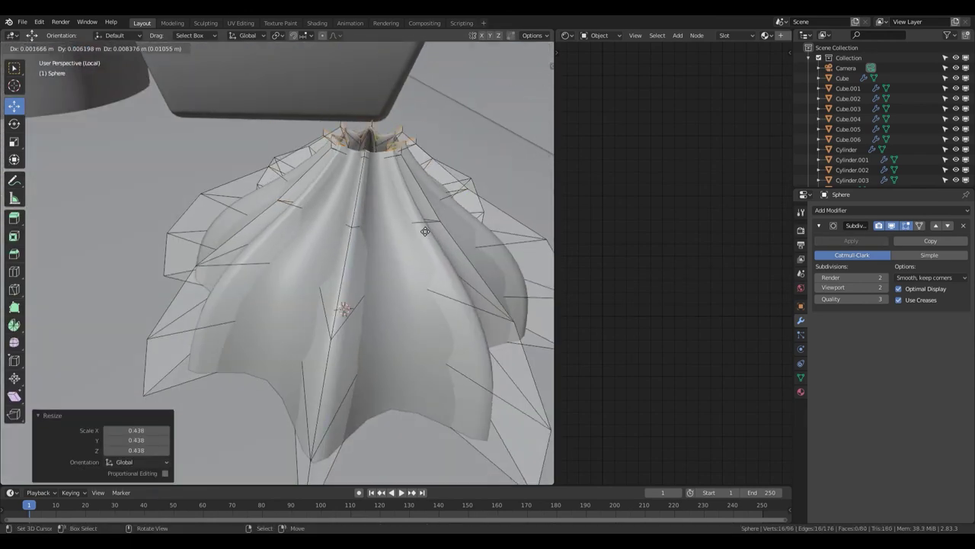
left_click(397, 127)
key("Tab")
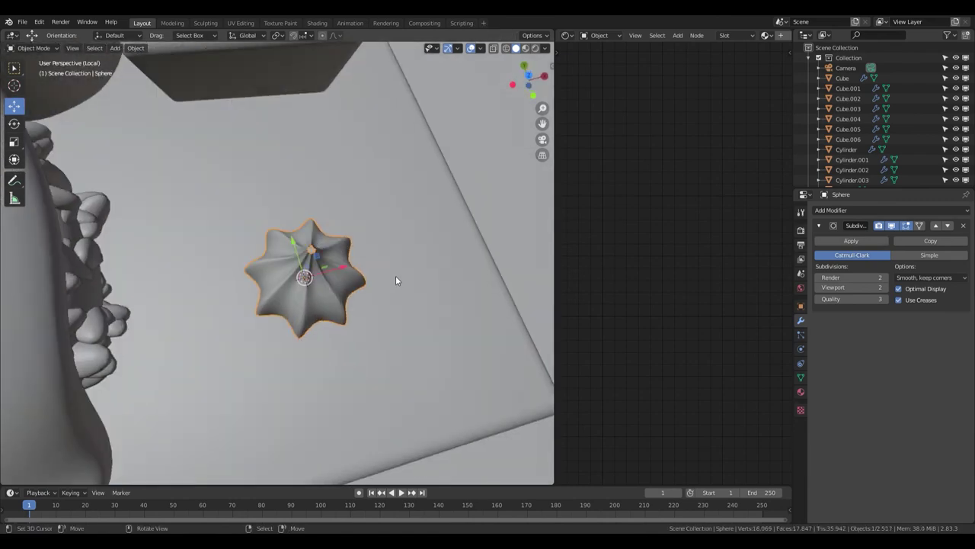
Resize the whole garnish and flatten its top vertices along Z
key("KP_7")
key("s")
left_click(359, 283)
key("Tab")
scroll(371, 278, "up", 2)
mouse_move(371, 278)
middle_mouse_down()
mouse_move(207, 214)
mouse_move(252, 190)
middle_mouse_up()
scroll(229, 202, "up", 2)
key("s")
key("z")
left_click(326, 239)
Fine-tune the garnish's height while checking the smoothed shape outside edit mode
key("Tab")
mouse_move(326, 238)
middle_mouse_down()
mouse_move(343, 322)
mouse_move(304, 320)
middle_mouse_up()
key("Tab")
left_click(333, 304)
key("Tab")
key("Tab")
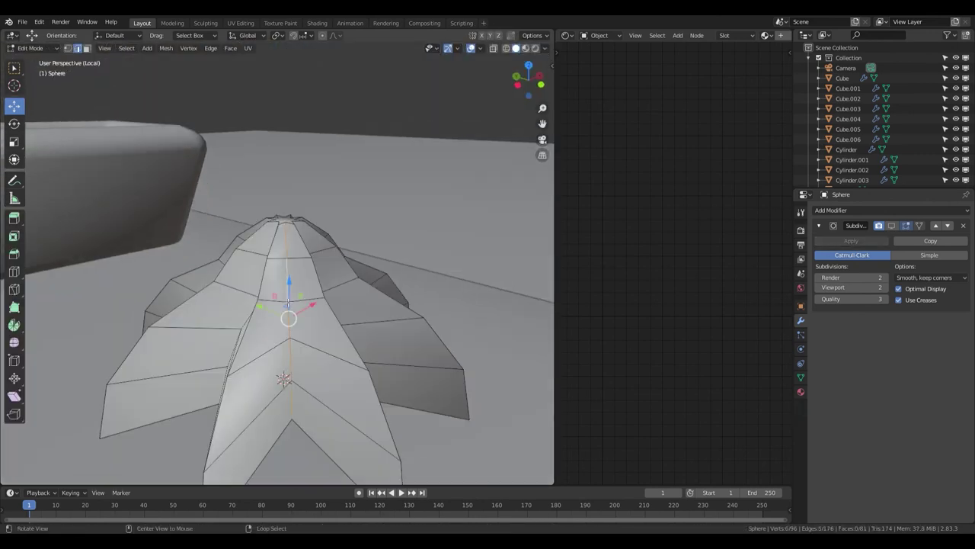
left_click(374, 299)
key("Tab")
mouse_move(373, 300)
middle_mouse_down()
mouse_move(345, 282)
mouse_move(285, 324)
middle_mouse_up()
key("Tab")
middle_click_drag(299, 234, 347, 303)
Switch to face selection and select the edge loop near the apex
key("ctrl+Tab")
left_click(298, 227)
key("KP_7")
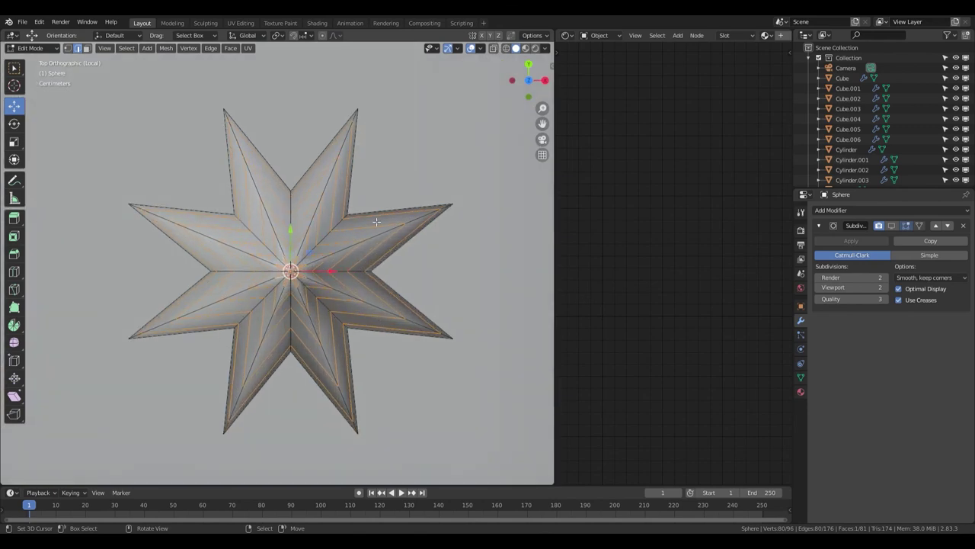
key("r")
scroll(361, 215, "down", 1)
scroll(361, 285, "down", 1)
middle_click_drag(380, 285, 353, 385)
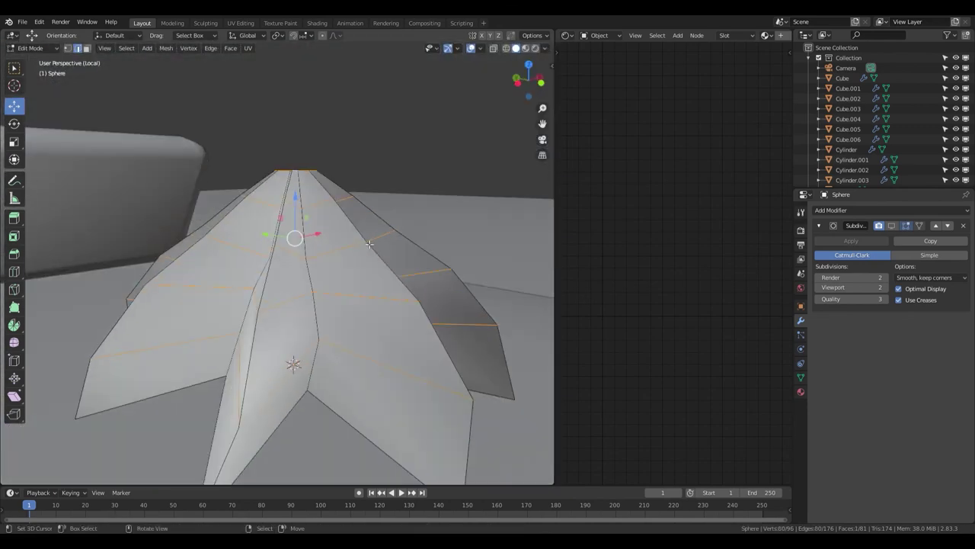
key("KP_1")
key("alt+z")
key("b")
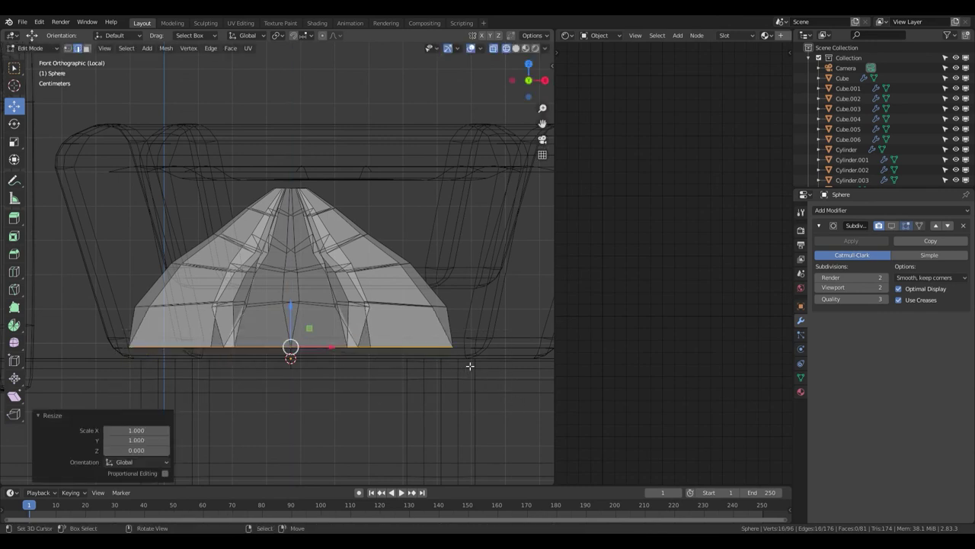
key("alt+z")
mouse_move(455, 376)
middle_mouse_down()
mouse_move(432, 297)
mouse_move(269, 341)
middle_mouse_up()
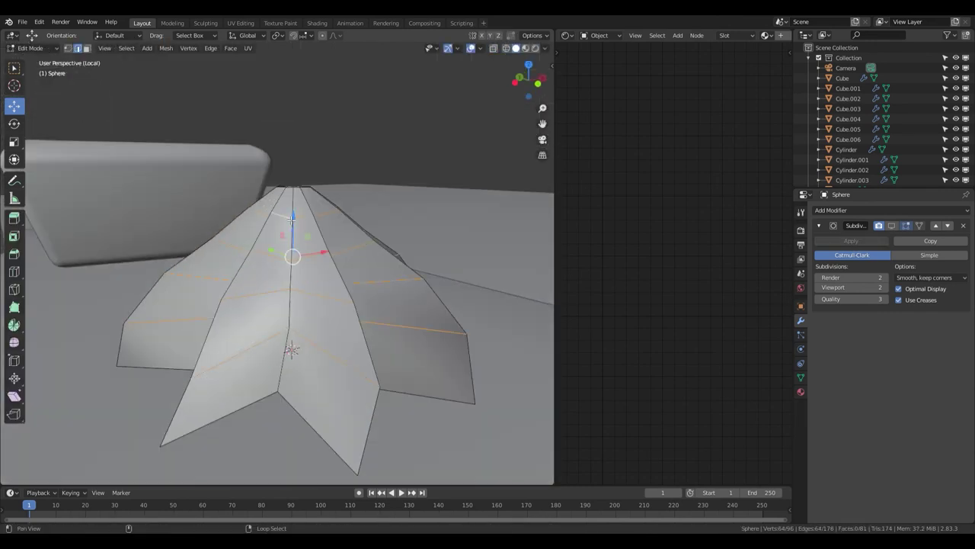
left_click(291, 220, "alt")
middle_click_drag(290, 220, 381, 282)
Rotate successive loops around Z to twist the ridges into a spiral
key("r")
key("z")
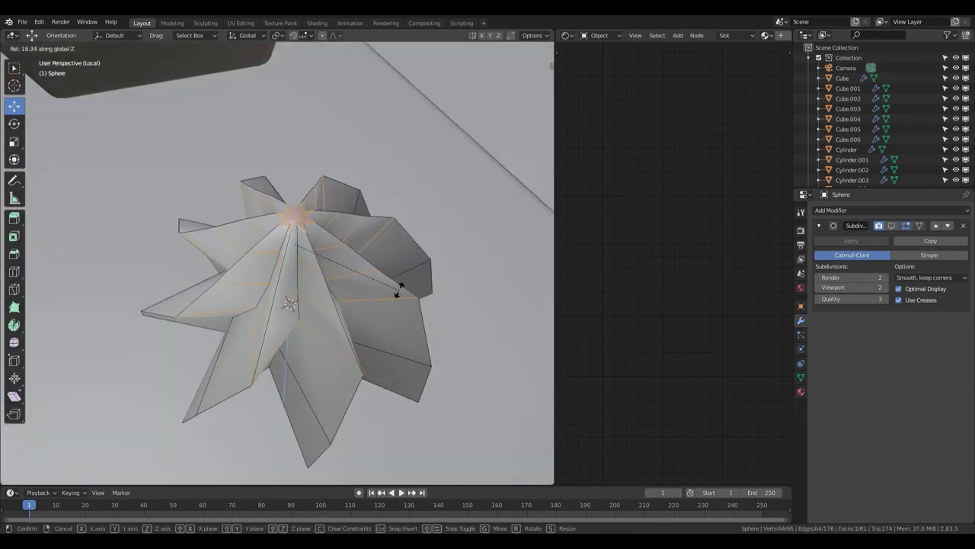
key("KP_7")
key("r")
key("z")
mouse_move(381, 336)
middle_mouse_down()
mouse_move(385, 304)
mouse_move(342, 275)
middle_mouse_up()
key("r")
key("z")
key("r")
key("z")
left_click(345, 278)
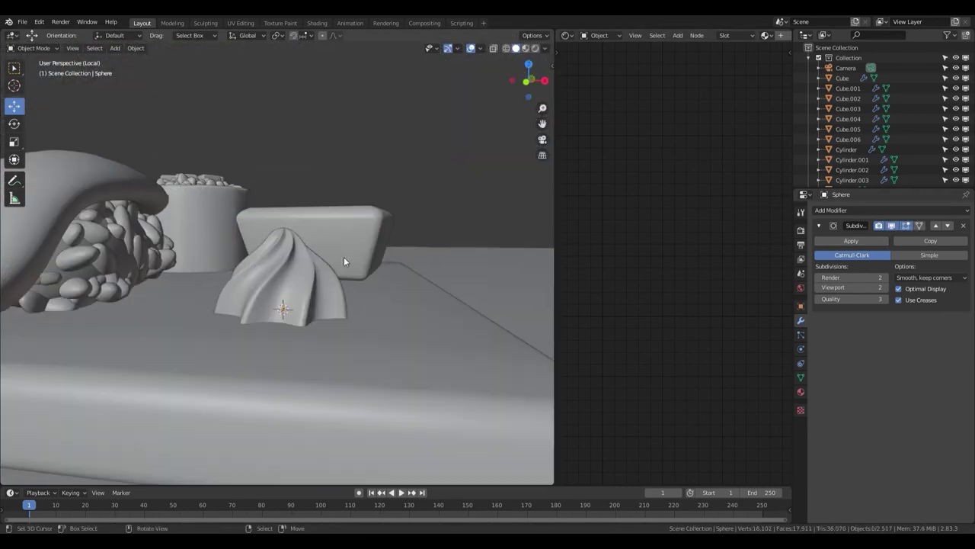
middle_click_drag(345, 278, 392, 358)
key("r")
key("z")
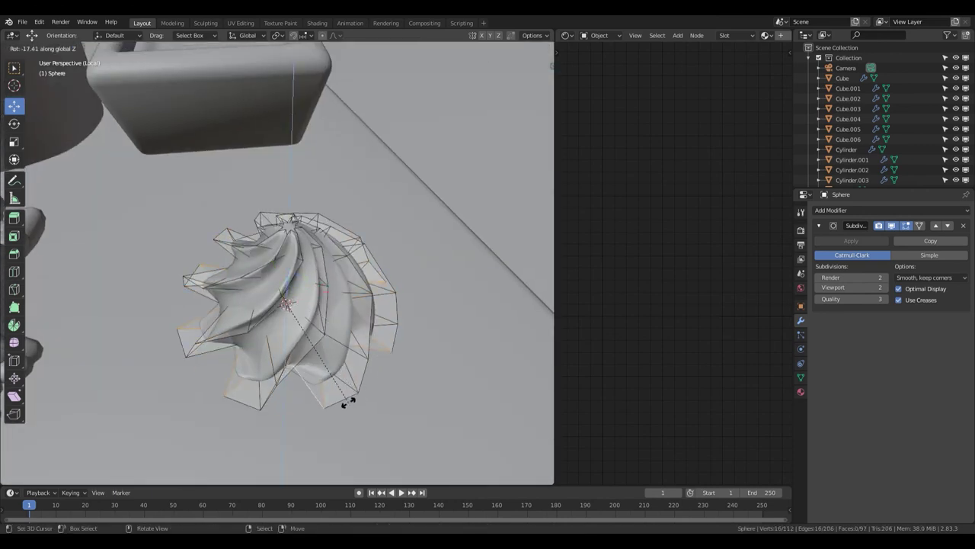
left_click(340, 284)
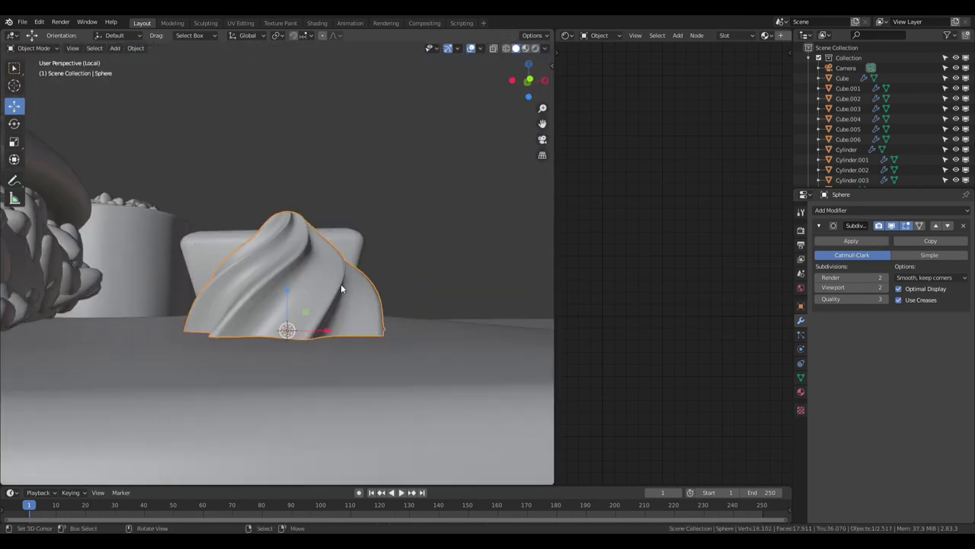
Extrude and collapse the top opening, then fill it with a face
key("Tab")
mouse_move(340, 284)
middle_mouse_down()
mouse_move(376, 240)
mouse_move(325, 273)
middle_mouse_up()
key("e")
key("Escape")
key("s")
key("f")
scroll(325, 272, "up", 3)
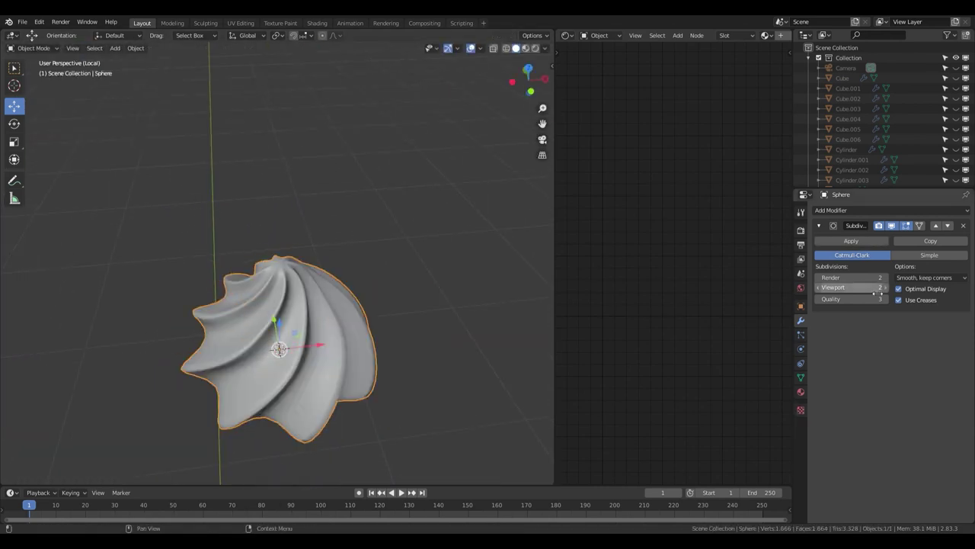
Add a second Subdivision Surface modifier to the garnish and adjust its levels
left_click(892, 210)
left_click(792, 371)
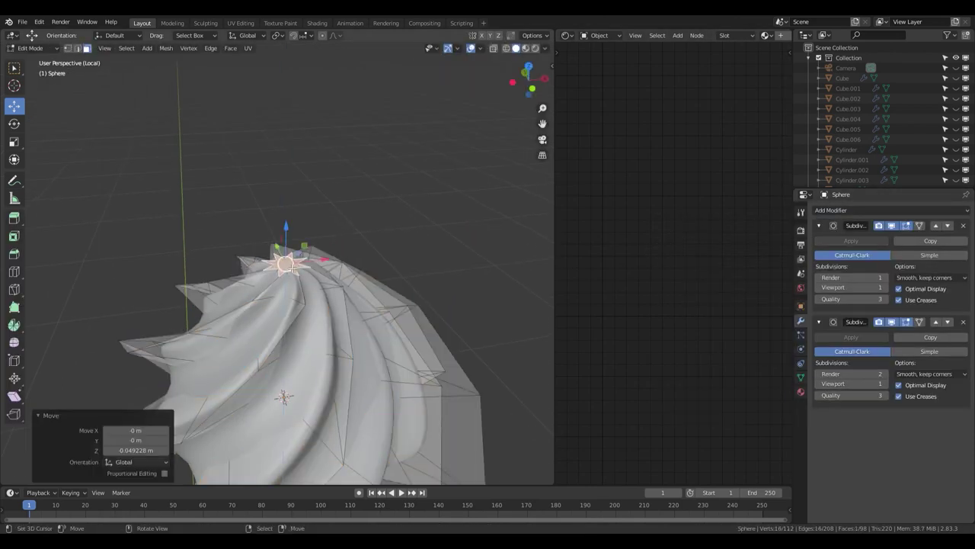
key("Tab")
scroll(392, 340, "down", 5)
In camera view, move the garnish onto the board, preview rendered, and select the soy dish
key("KP_0")
key("g")
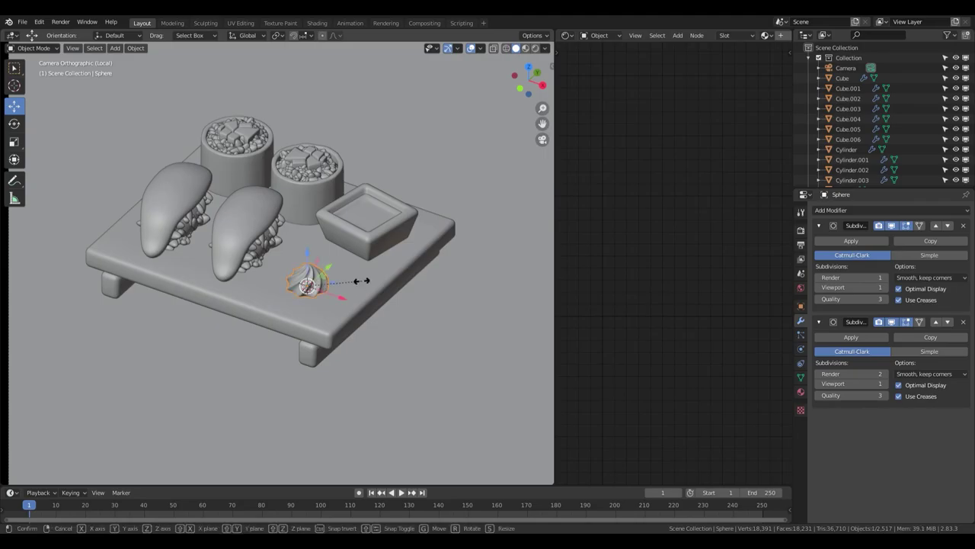
left_click(361, 281)
key("z")
left_click(416, 236)
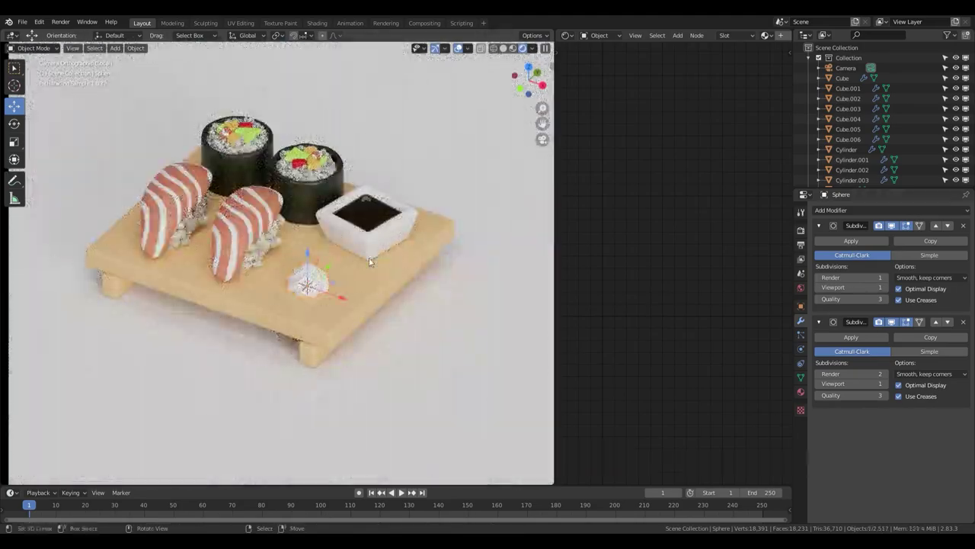
middle_click_drag(373, 232, 347, 250, "shift")
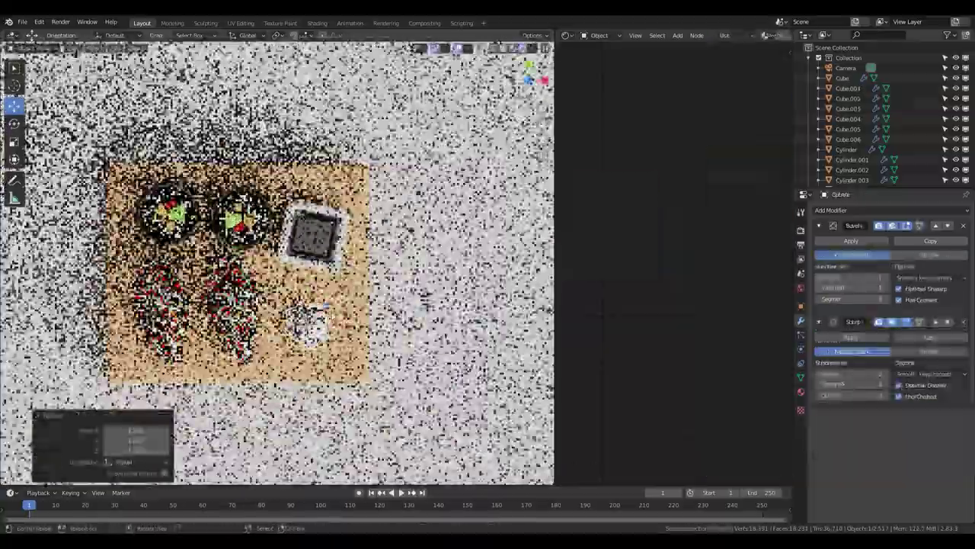
left_click(314, 230)
scroll(343, 204, "up", 4)
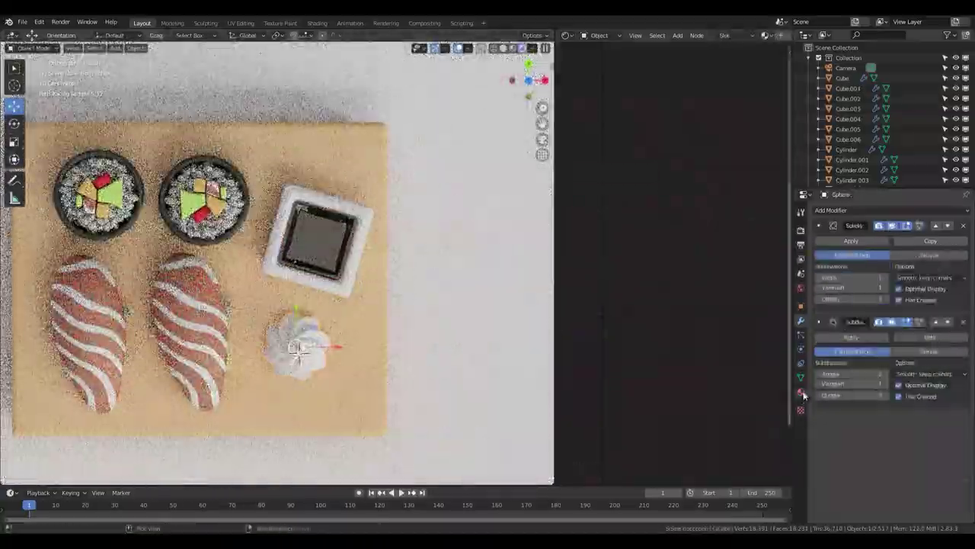
Give the wasabi the green material as a single-user copy and darken its base colour
left_click(801, 391)
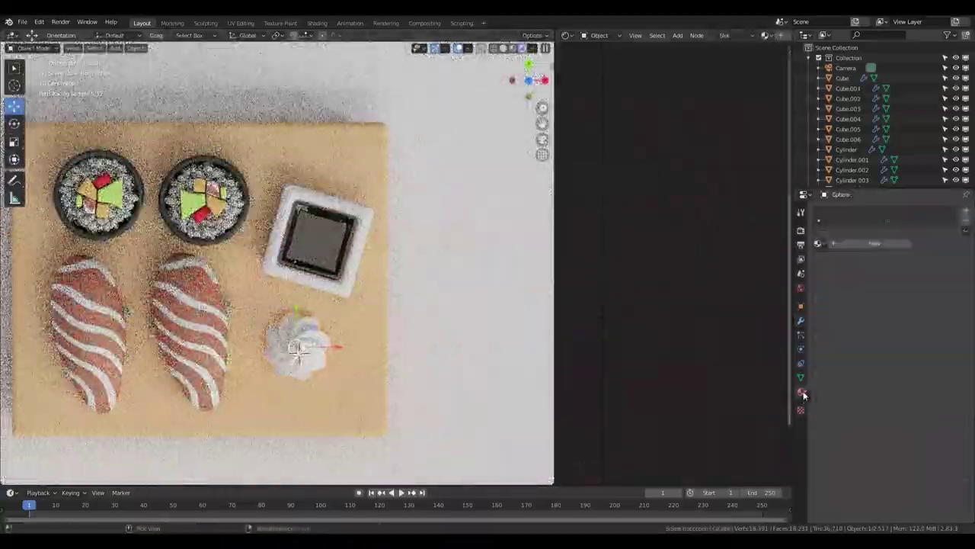
left_click(876, 246)
left_click(819, 243)
left_click(845, 263)
left_click(886, 243)
left_click(926, 329)
left_click_drag(961, 198, 961, 229)
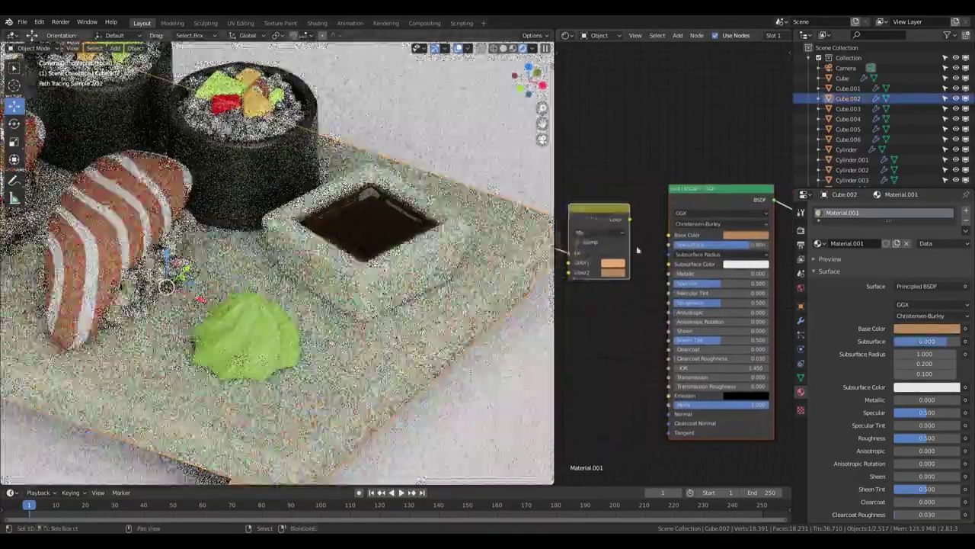
Add an RGB node to the board's material and link it into the Principled BSDF
scroll(688, 273, "up", 2)
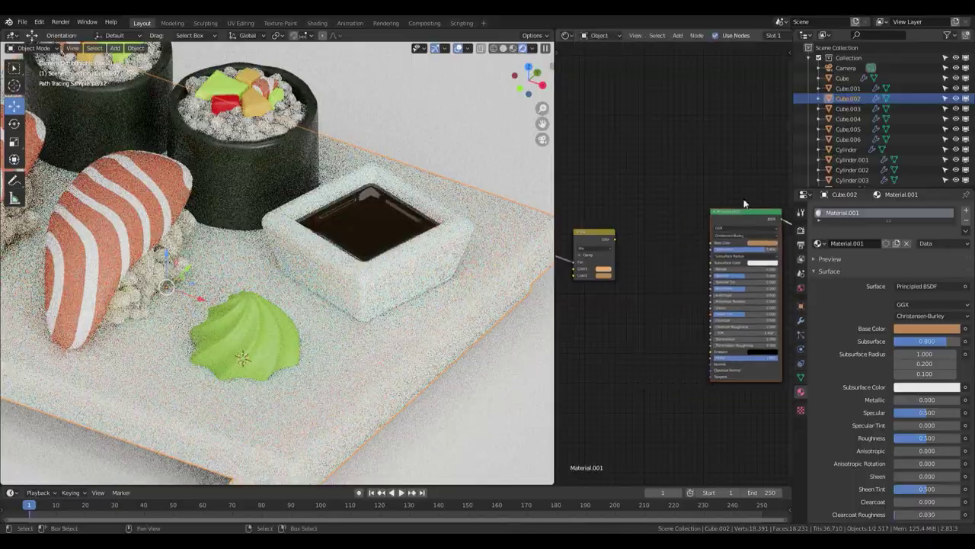
key("shift+a")
left_click(656, 239)
left_click(648, 251)
left_click_drag(669, 245, 720, 254)
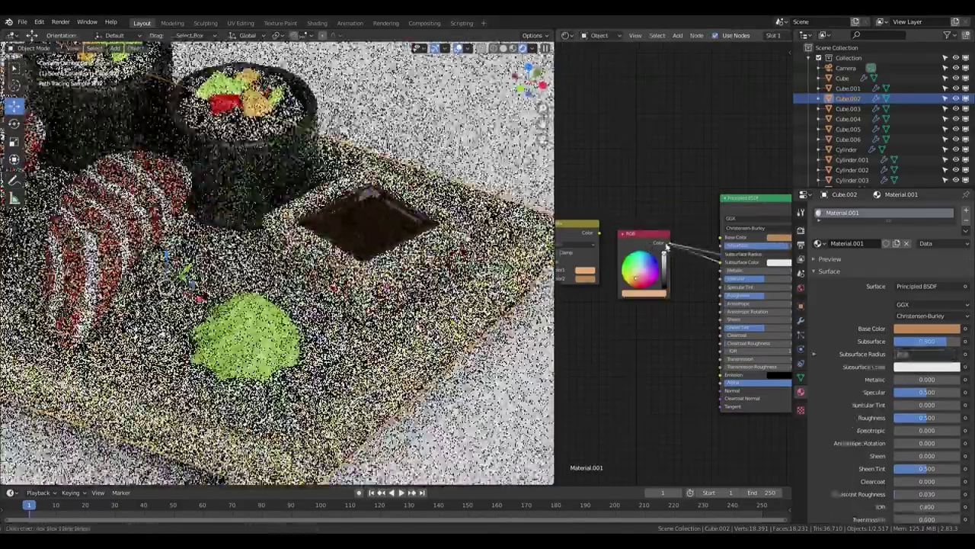
middle_click_drag(773, 245, 709, 245)
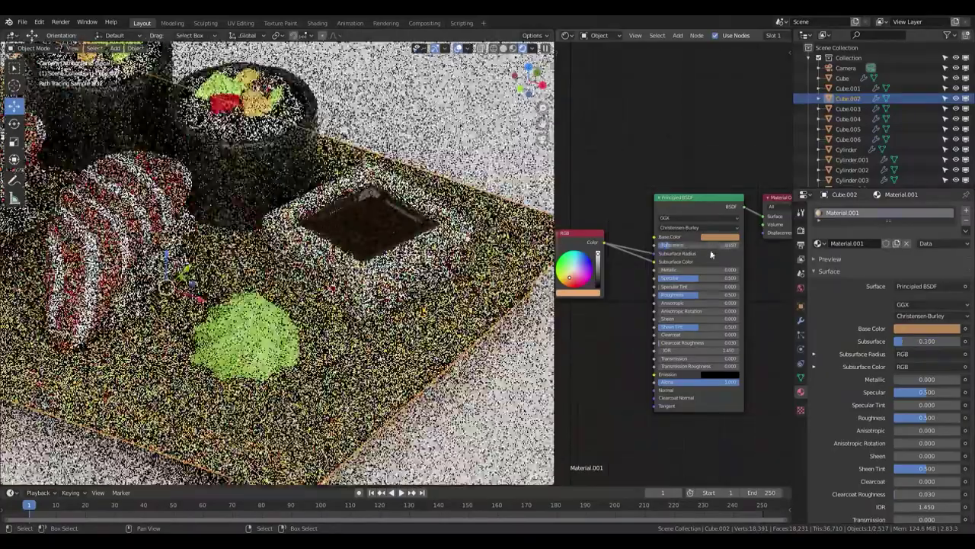
scroll(708, 245, "up", 1)
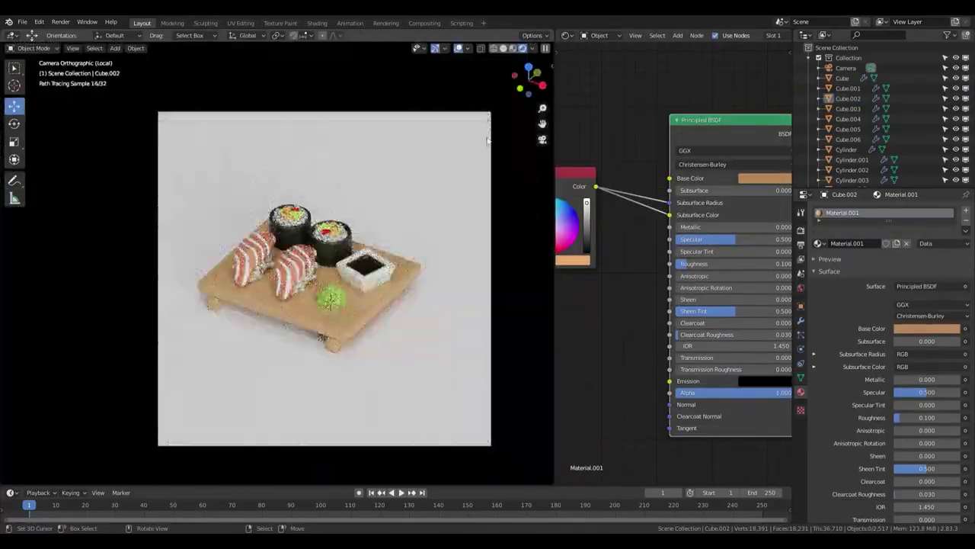
left_click(489, 141)
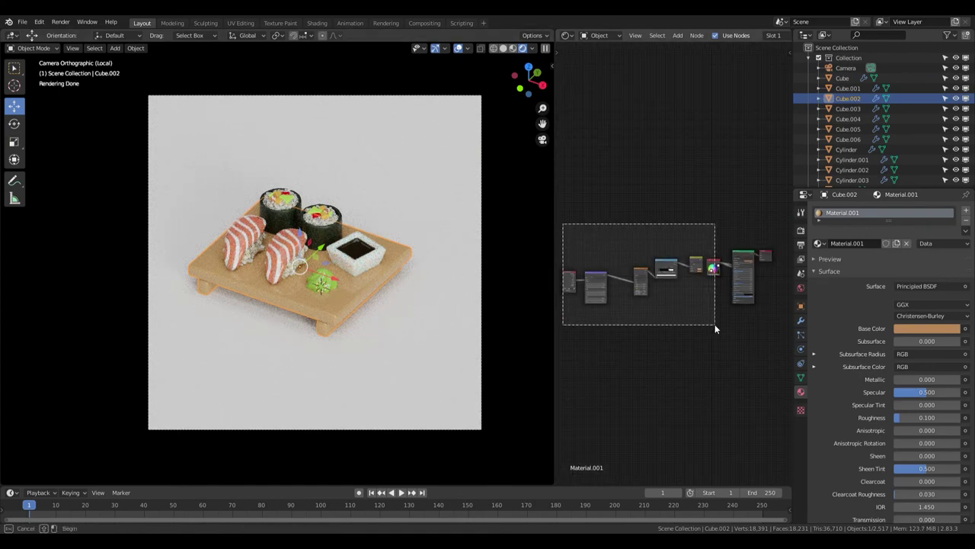
Add an Image Texture node for Imperfections_Swipes.png to the board material
scroll(688, 287, "up", 3)
key("shift+a")
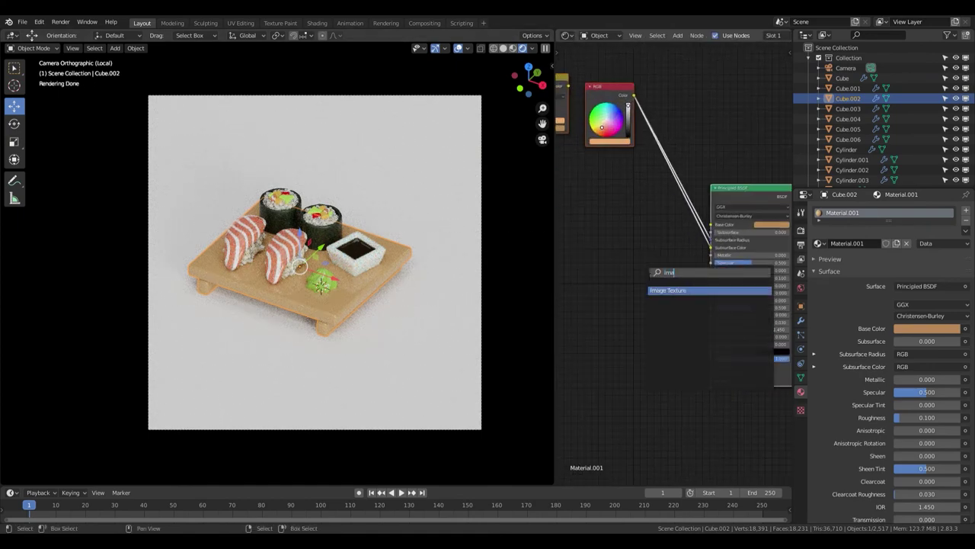
key("Return")
left_click_drag(663, 292, 667, 291)
middle_click_drag(667, 291, 754, 275)
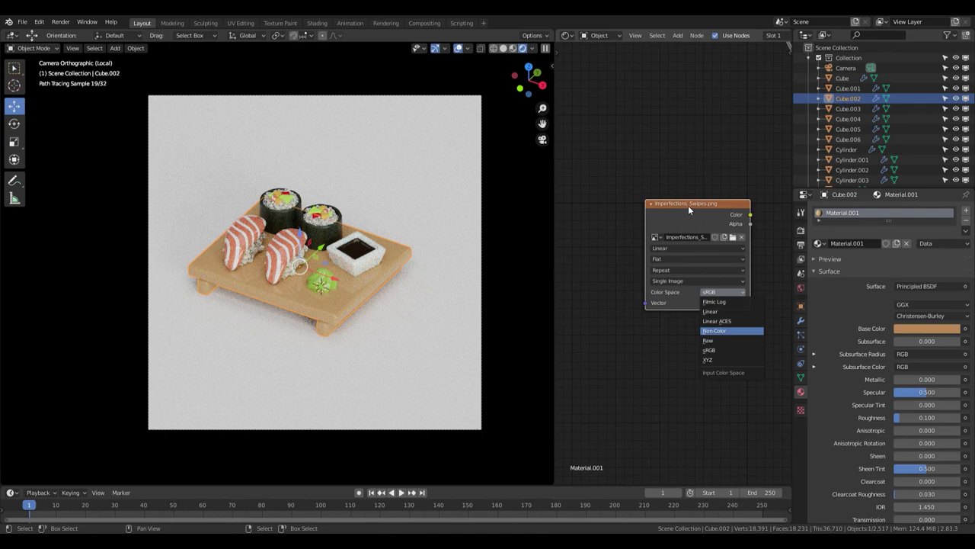
left_click(713, 204)
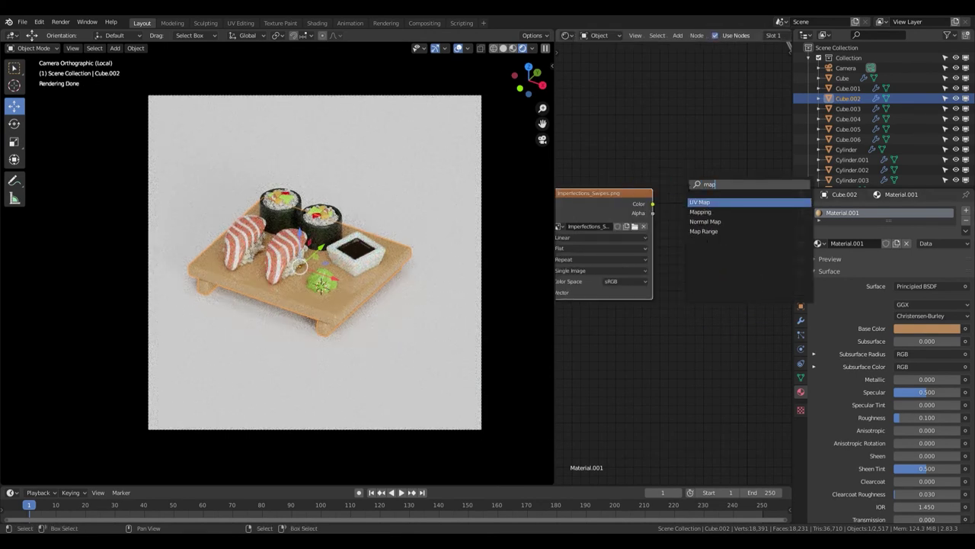
Add a Map Range node after the image texture
key("Return")
key("Escape")
key("shift+a")
type("map")
key("Return")
key("Escape")
key("shift+a")
left_click(731, 194)
type("map range")
key("Return")
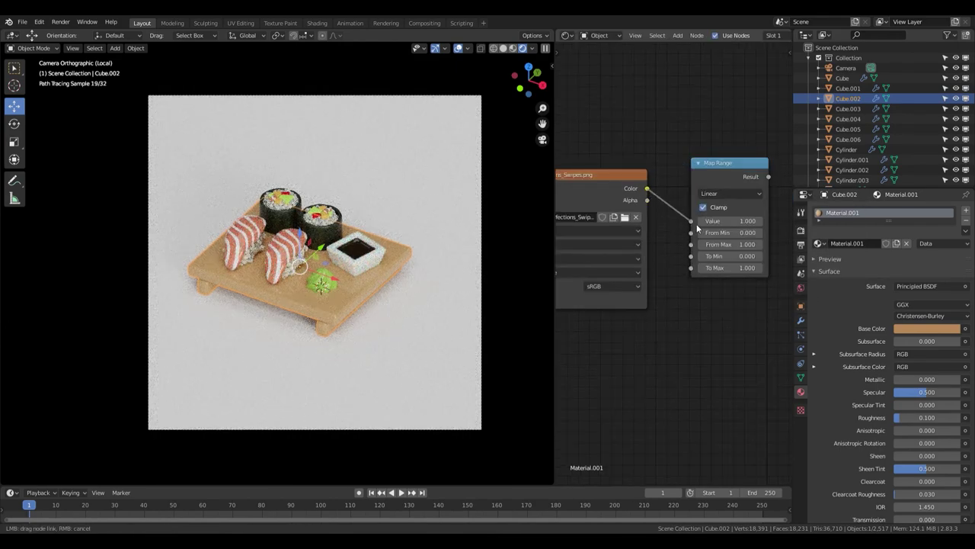
Set Map Range To Min to 0.15 and To Max to 0.4, previewing it on the board
type("5")
left_click(757, 268)
type("0.4")
key("Return")
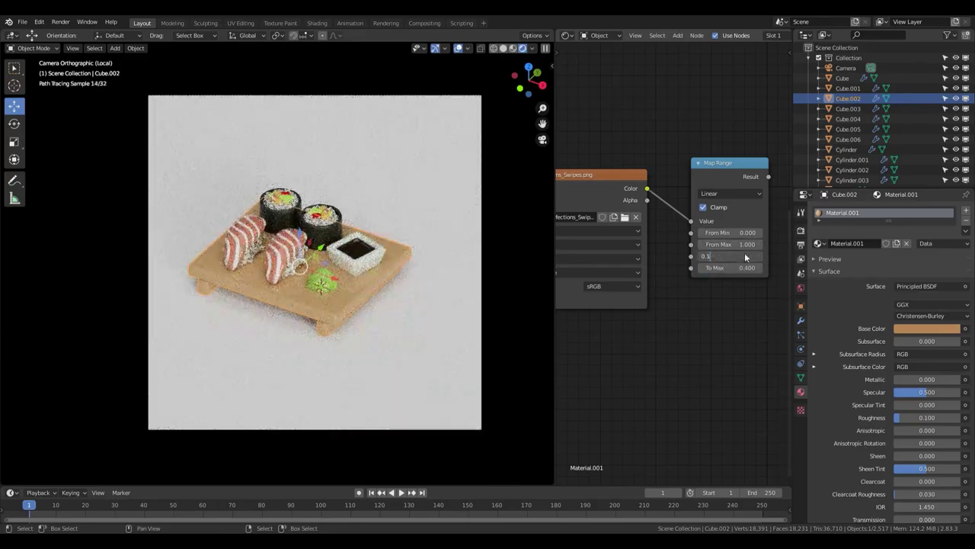
scroll(745, 257, "down", 3)
left_click(605, 257, "ctrl+shift")
Switch the texture's colour space to Non-Color and add a Mapping node with Ctrl+T
scroll(696, 273, "up", 3)
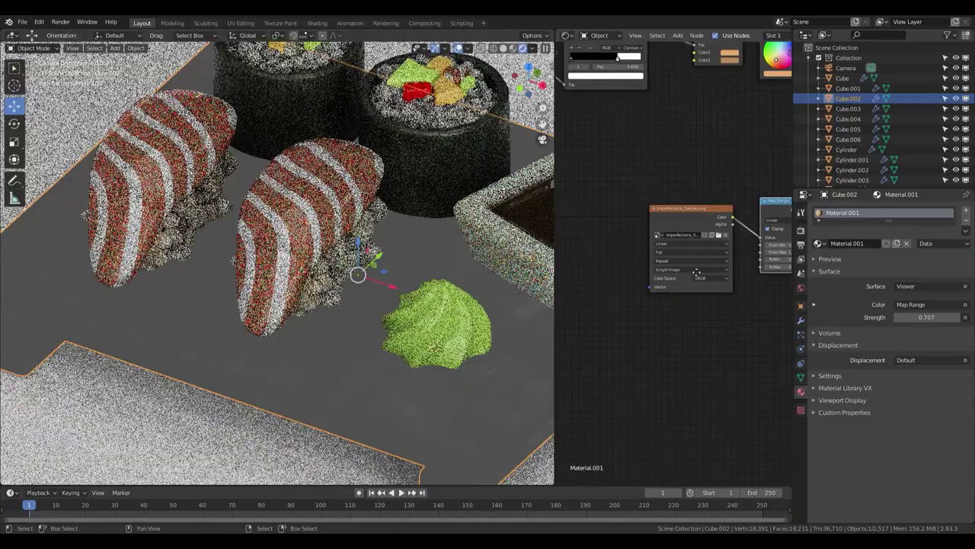
middle_click_drag(697, 272, 741, 292)
left_click(745, 299)
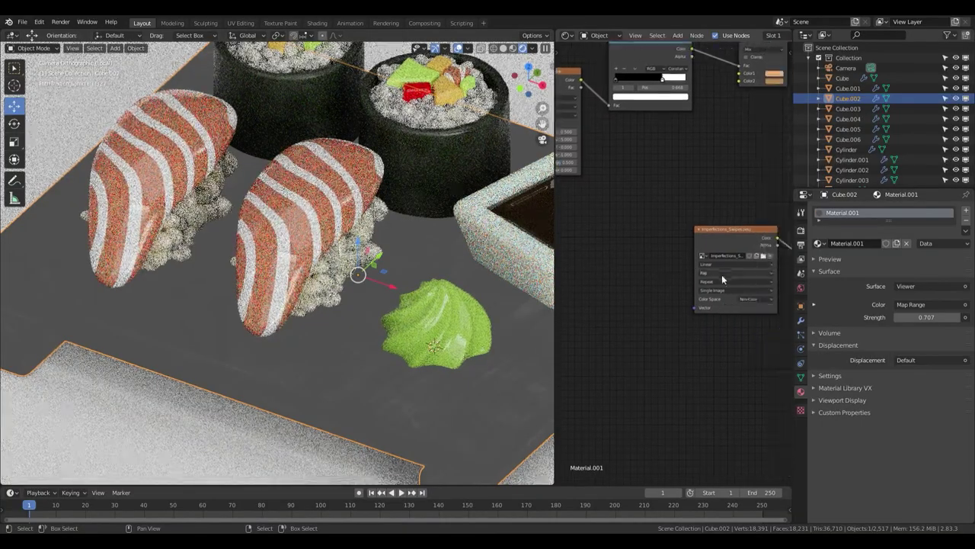
scroll(723, 279, "up", 2)
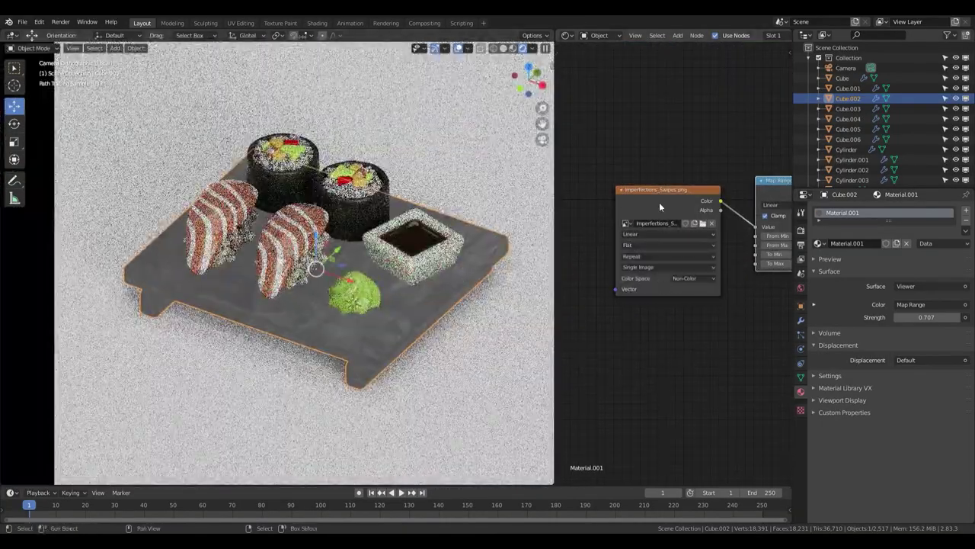
key("ctrl+t")
scroll(715, 250, "up", 2)
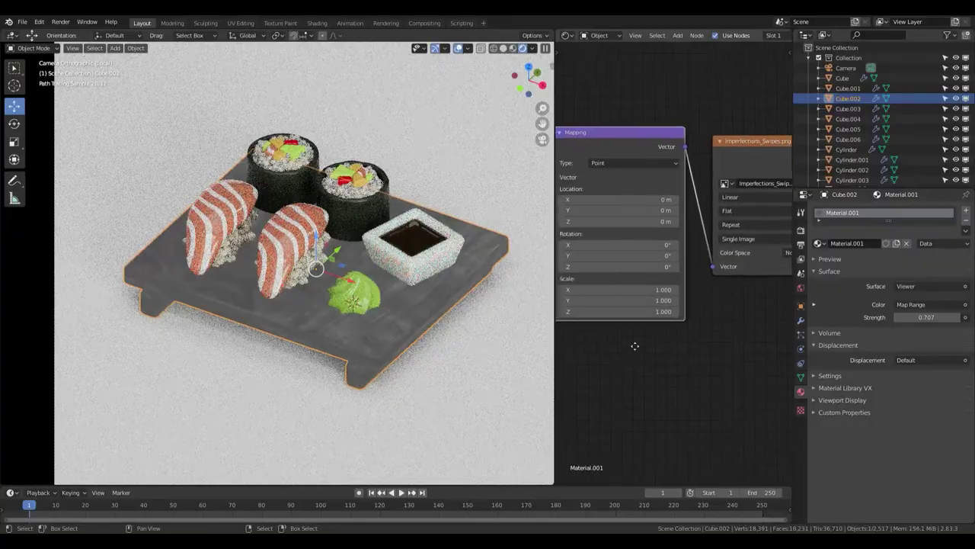
Drive the Mapping node's Scale with a Value node set to 2.5
key("shift+a")
left_click(648, 280)
left_click_drag(665, 276, 691, 258)
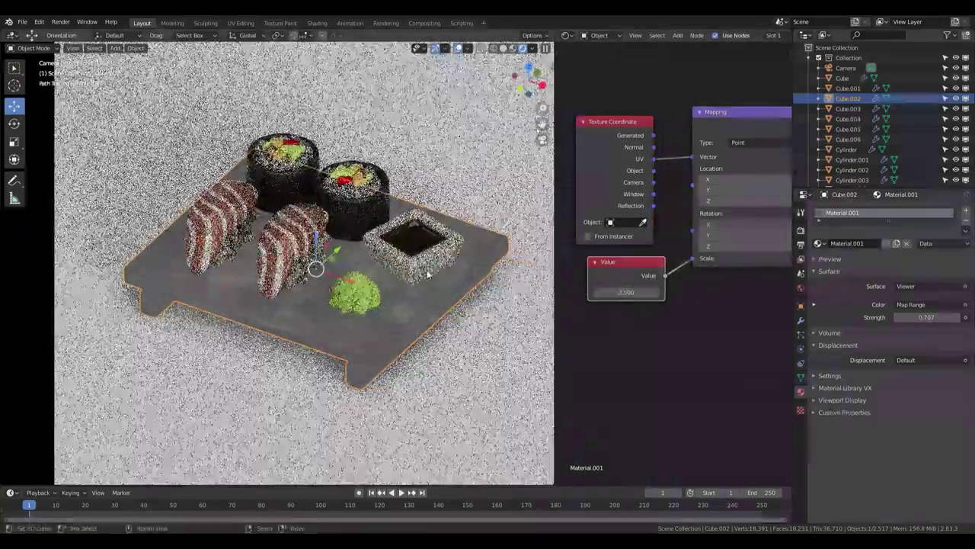
scroll(614, 280, "down", 2)
scroll(614, 281, "down", 2)
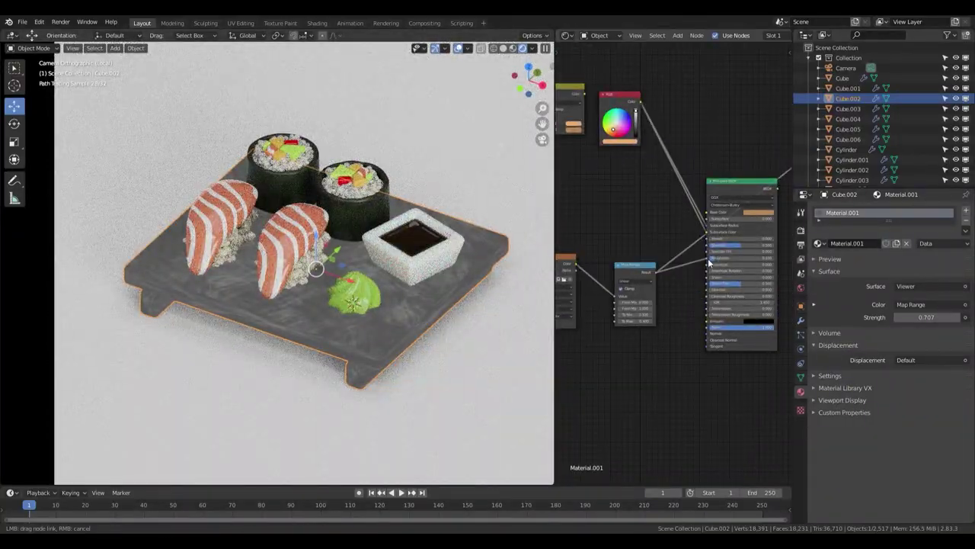
Connect the Map Range Result to the board's Roughness
left_click_drag(708, 258, 707, 260)
scroll(376, 287, "up", 5)
scroll(655, 288, "up", 2)
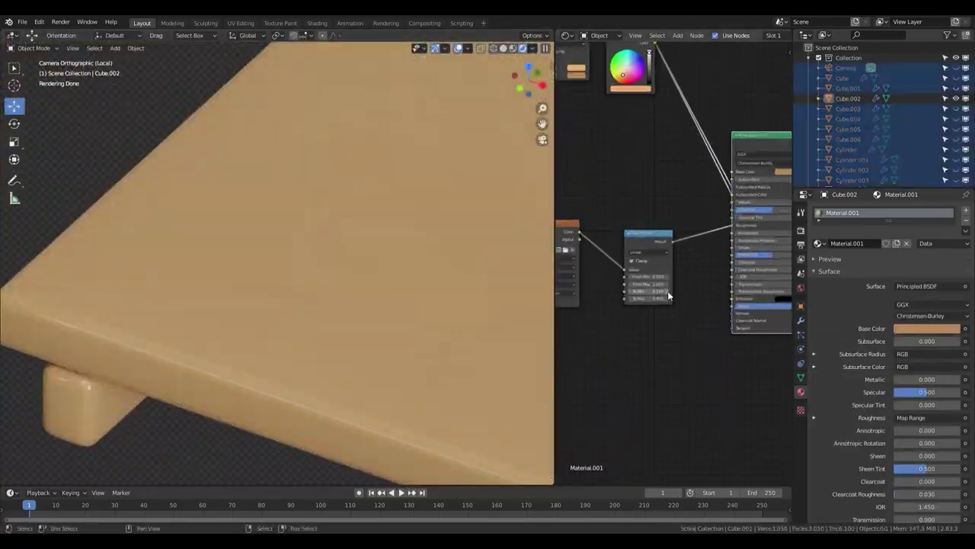
Plug the Map Range Result into the wasabi green material's Roughness, then select the soy sauce dish
scroll(266, 280, "down", 5)
scroll(448, 268, "down", 2)
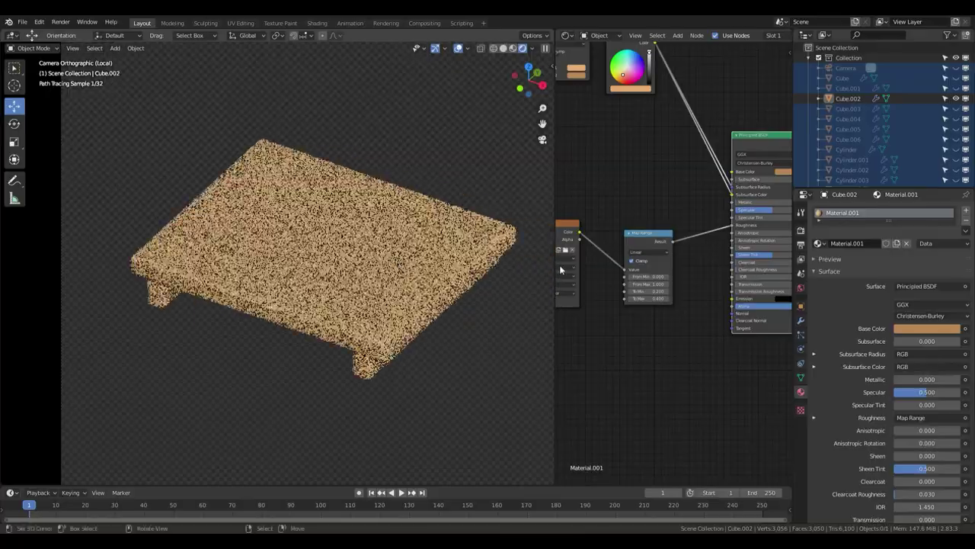
scroll(668, 251, "down", 4)
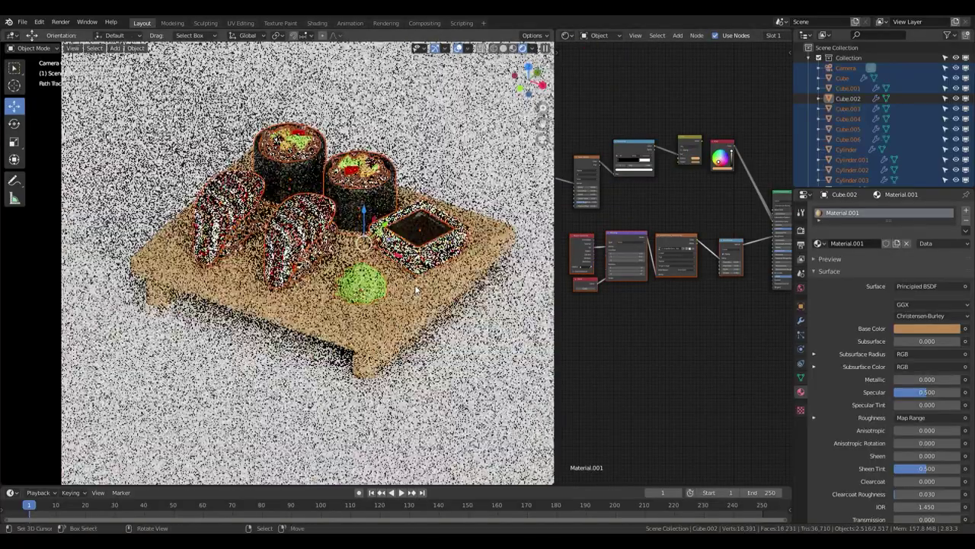
scroll(658, 262, "up", 1)
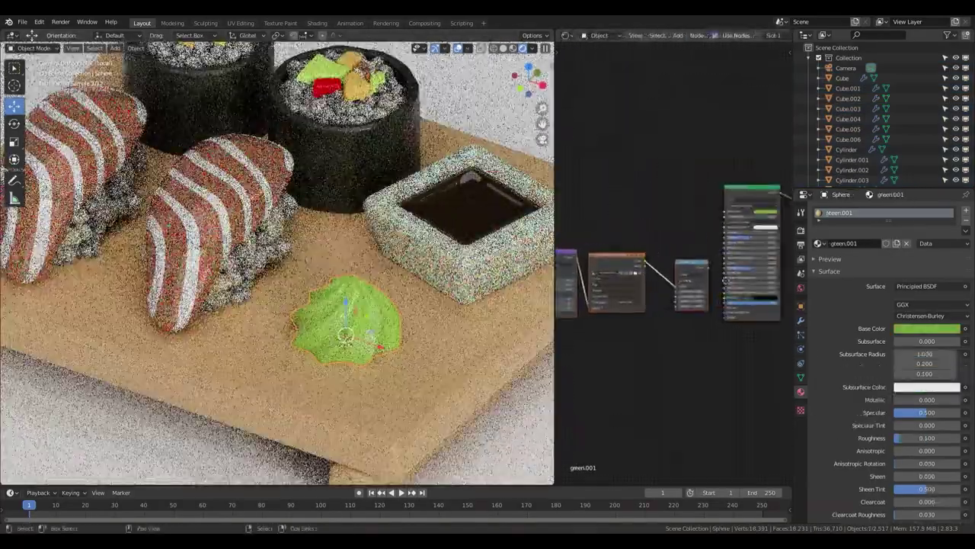
scroll(658, 262, "up", 3)
left_click_drag(660, 281, 688, 254)
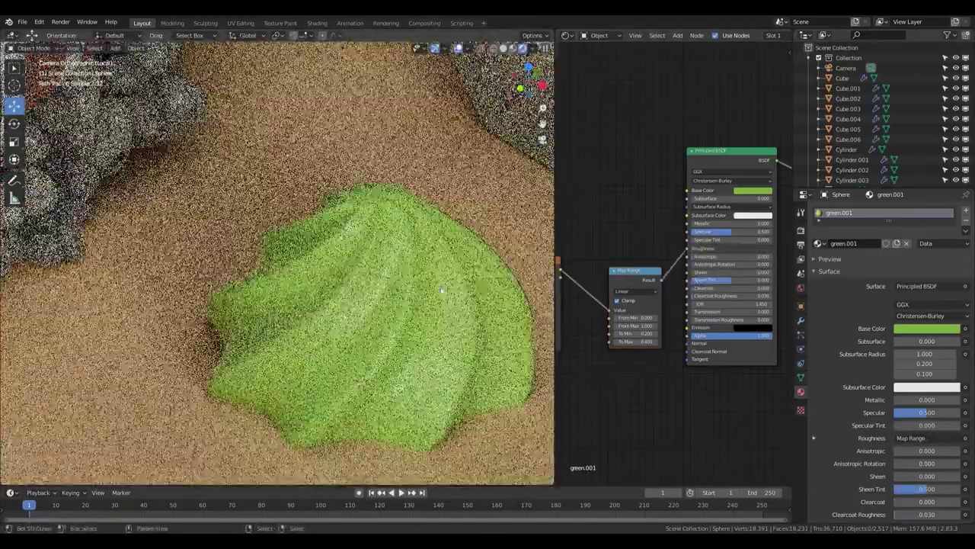
left_click_drag(688, 253, 736, 243)
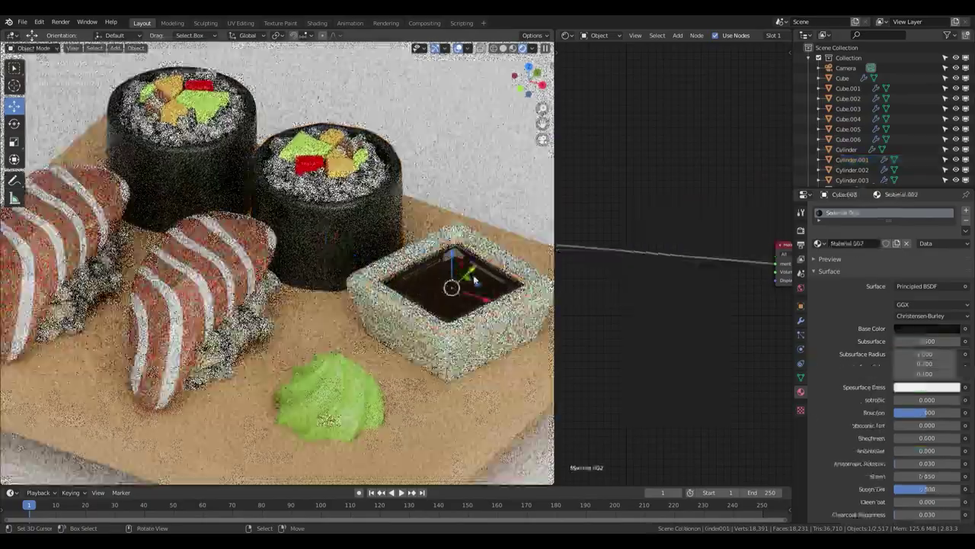
left_click(482, 349)
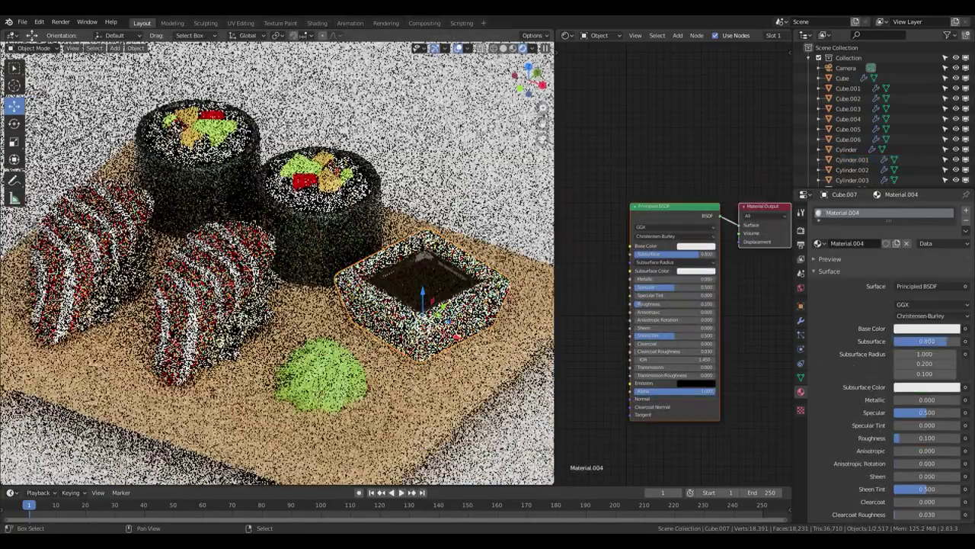
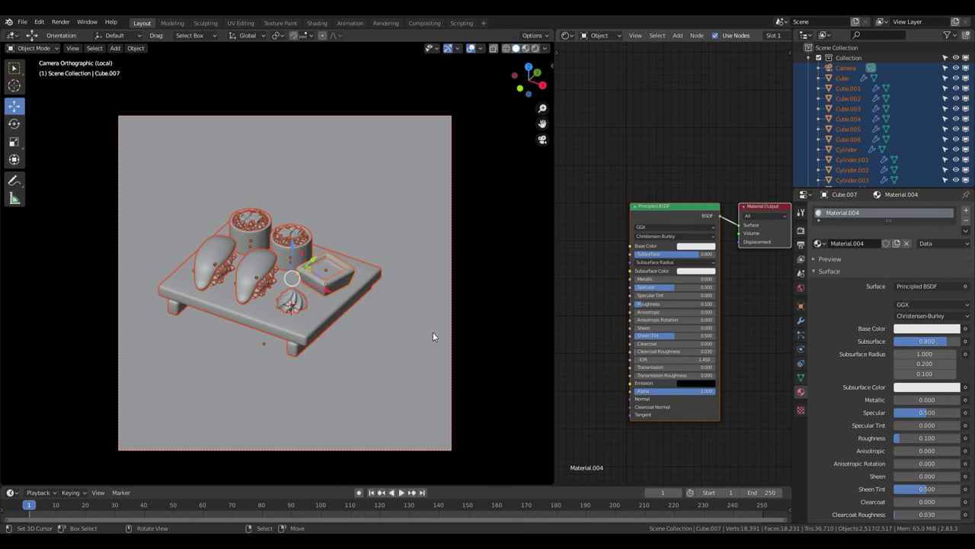
Frame the salmon nigiri, then show the whole sushi board in a Rendered Cycles preview
scroll(364, 279, "up", 5)
scroll(394, 279, "up", 3)
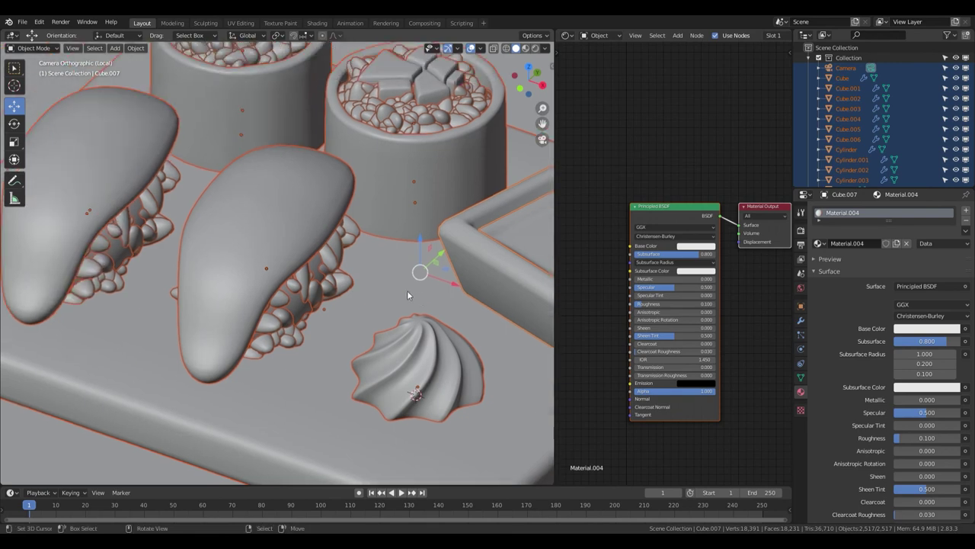
left_click(269, 218)
key("KP_Decimal")
key("shift+z")
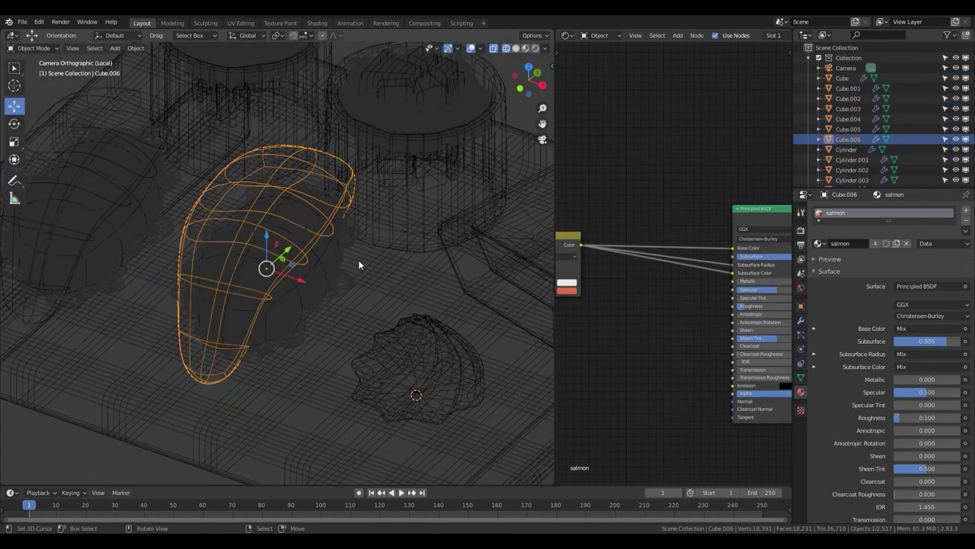
key("shift+z")
key("z")
key("Home")
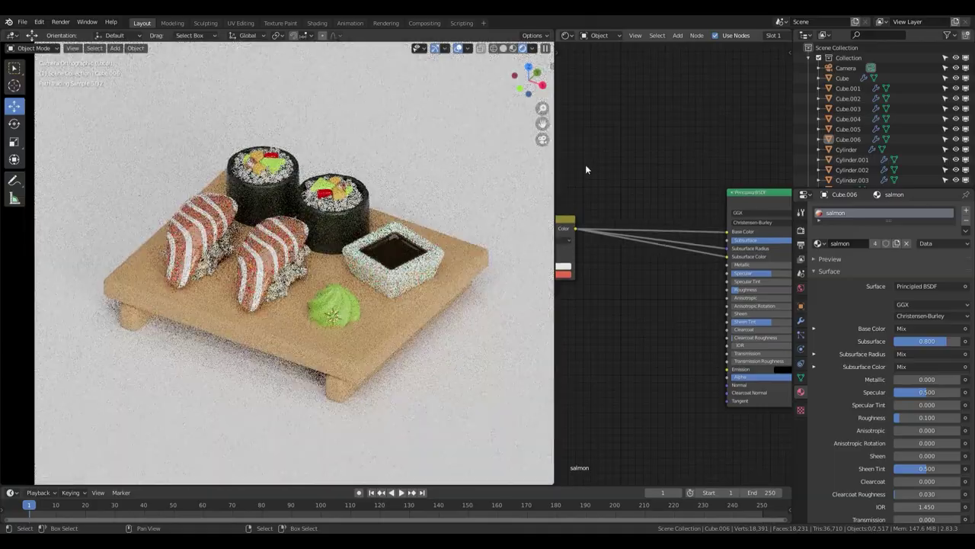
Select the Rice object, raise its roughness to 0.400 and confirm its Subsurface value
scroll(408, 257, "up", 4)
scroll(708, 252, "up", 2)
scroll(732, 262, "up", 2)
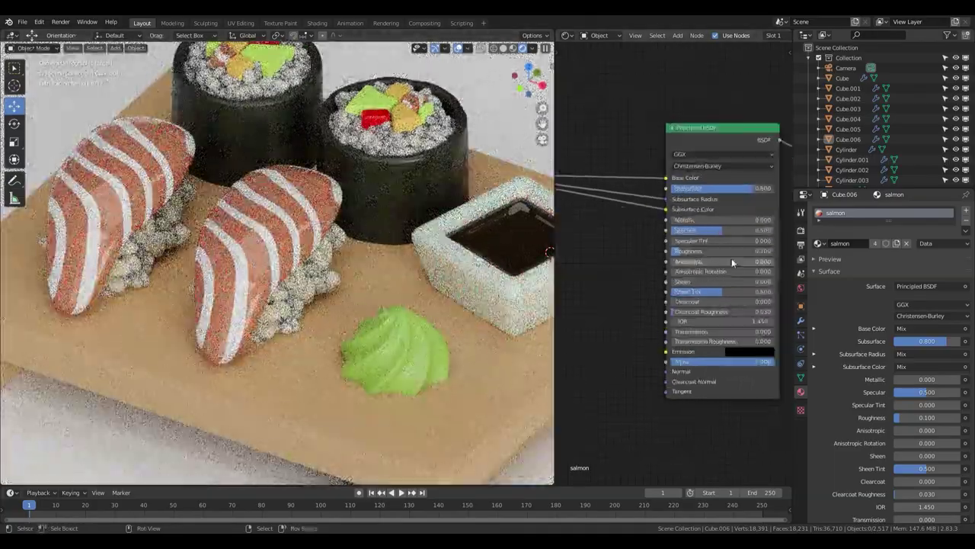
left_click(277, 259)
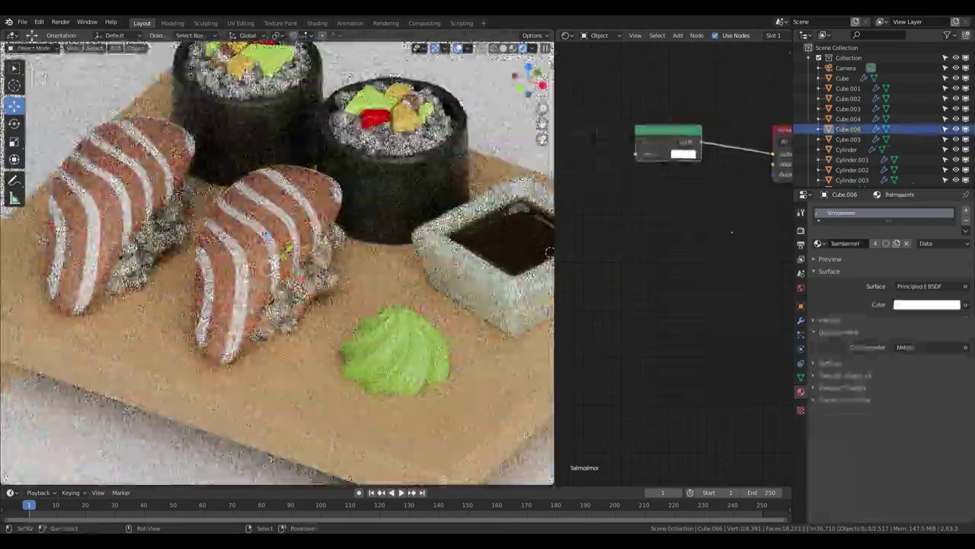
left_click(548, 251)
scroll(385, 343, "down", 5)
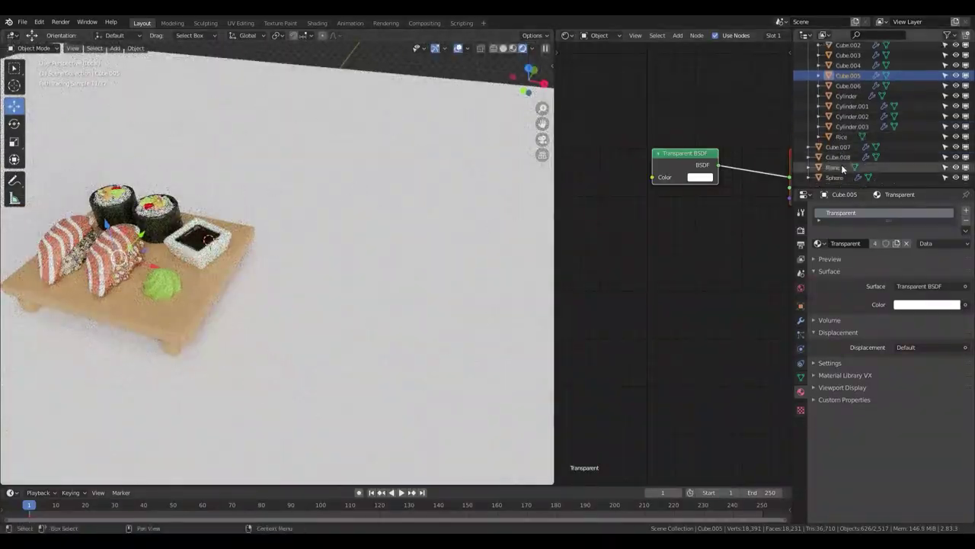
left_click(841, 136)
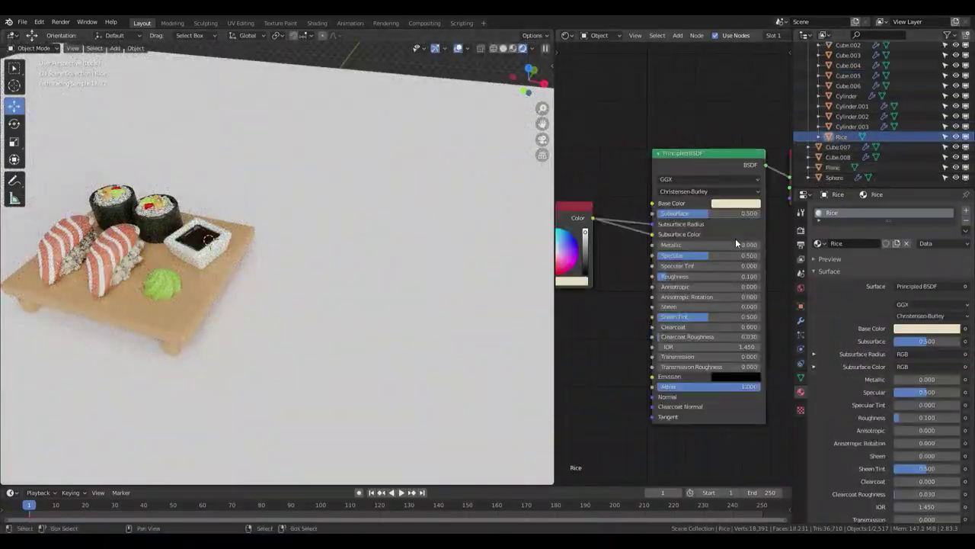
left_click_drag(728, 276, 760, 276)
left_click(746, 215)
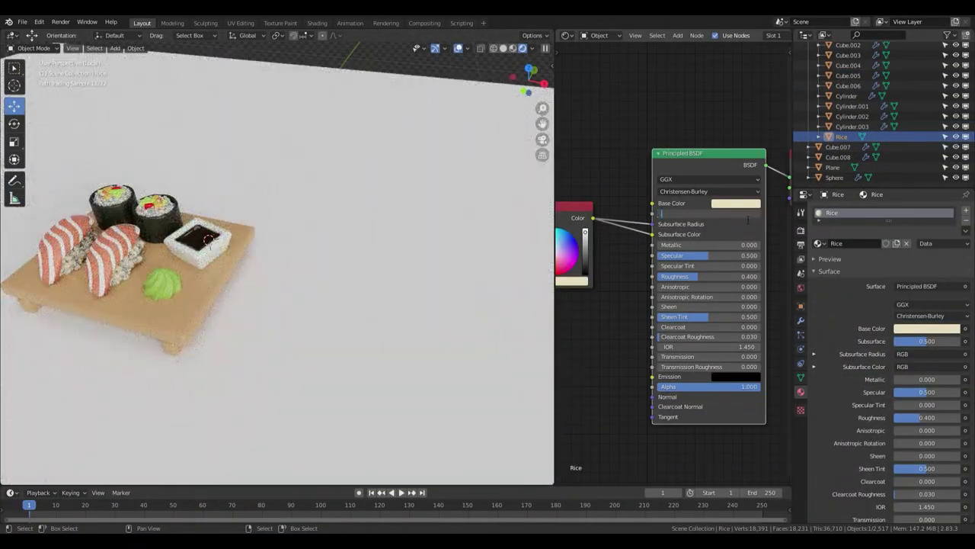
type("3")
key("Return")
Inspect the salmon, soy dish and second roll's yellow, green and salmon materials
middle_click_drag(305, 290, 400, 310)
left_click(259, 266)
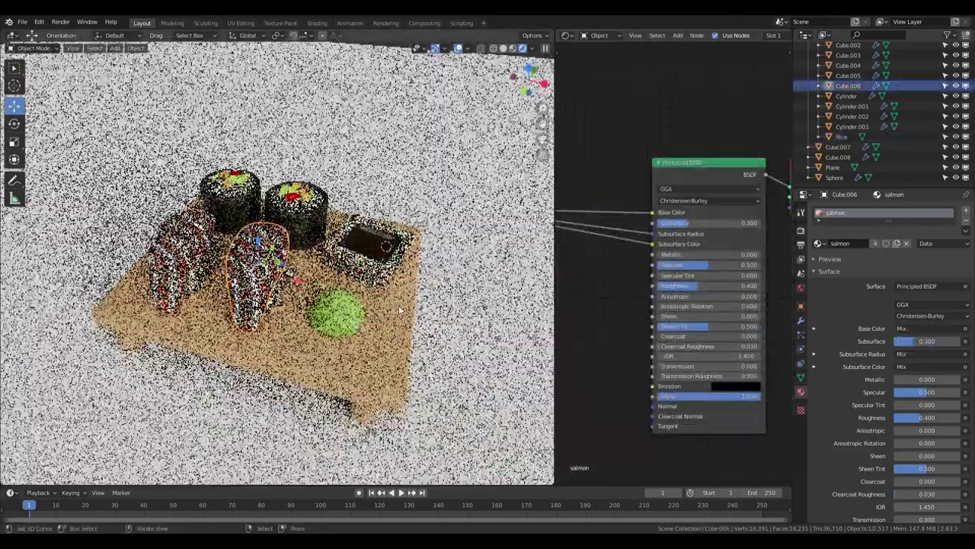
left_click(399, 309)
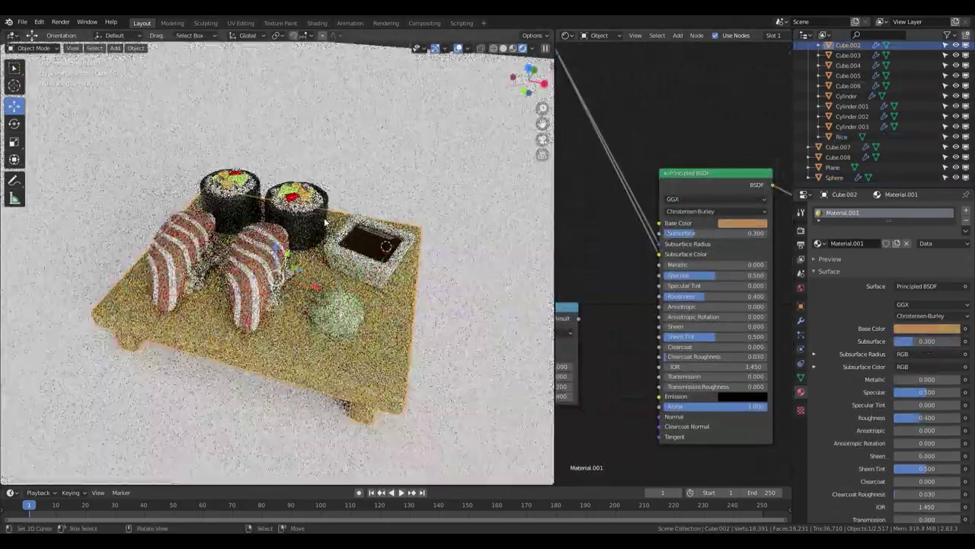
left_click(395, 265)
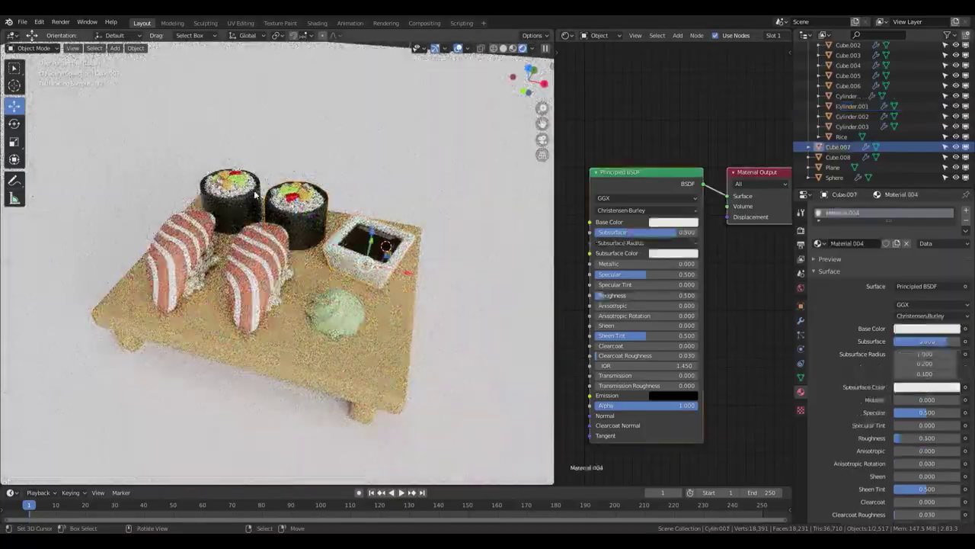
left_click(294, 204)
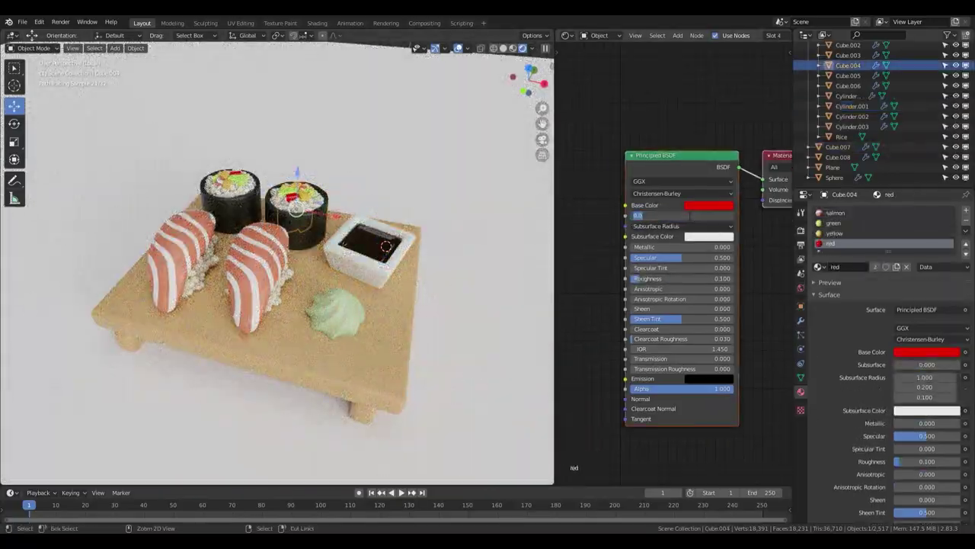
left_click(834, 233)
left_click(834, 223)
left_click(836, 212)
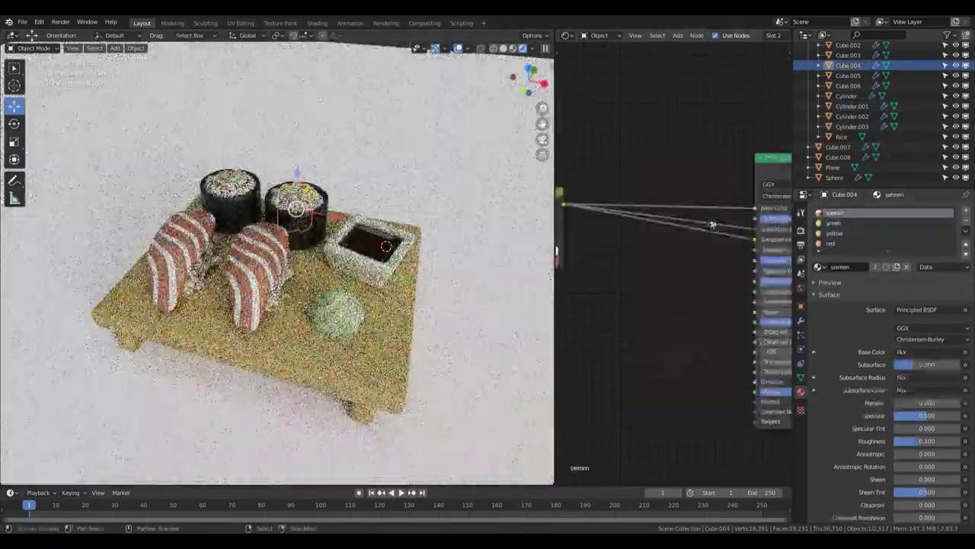
Switch the viewport from the rendered preview to wireframe display
scroll(331, 256, "up", 3)
key("z")
key("6")
key("shift+z")
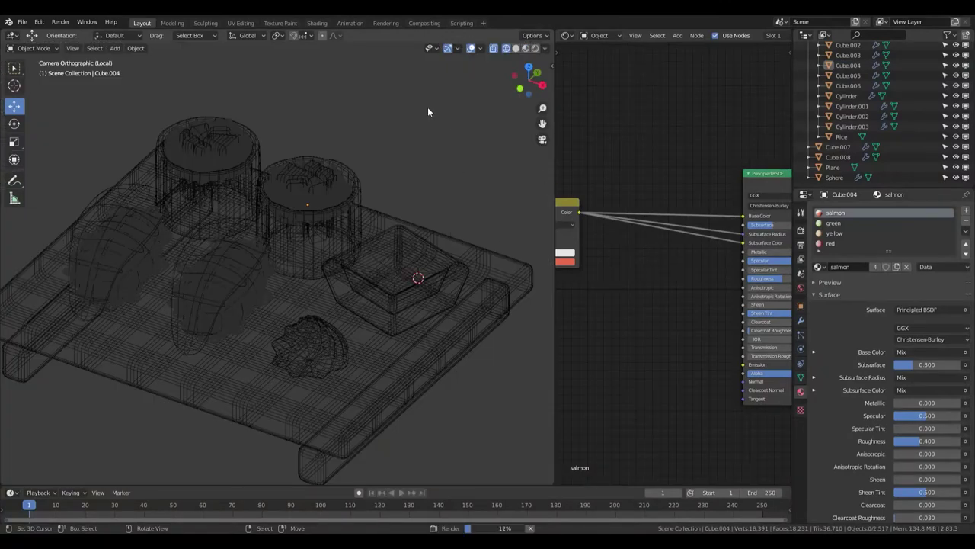
In Render Properties, expand Light Paths and raise the render samples from 128 to 300
left_click(800, 230)
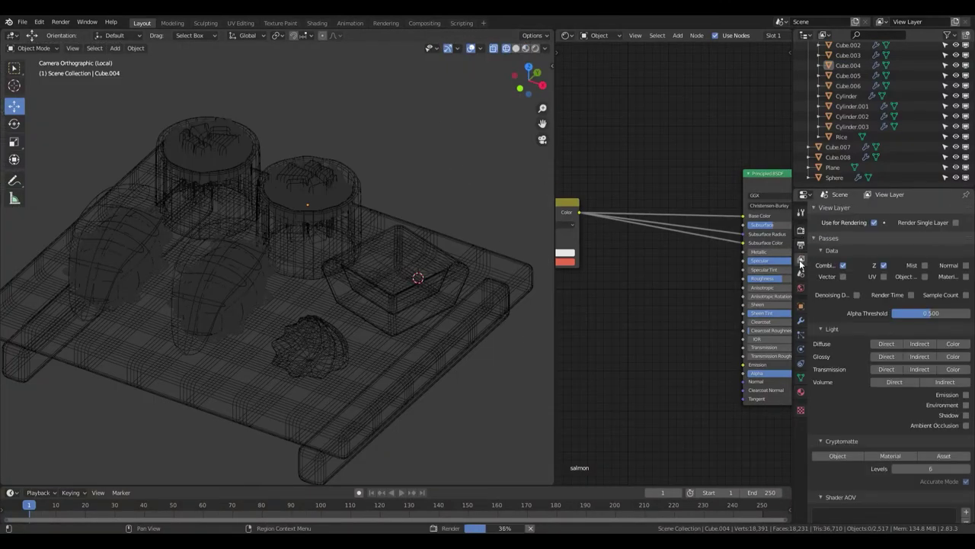
left_click(858, 355)
scroll(884, 369, "down", 3)
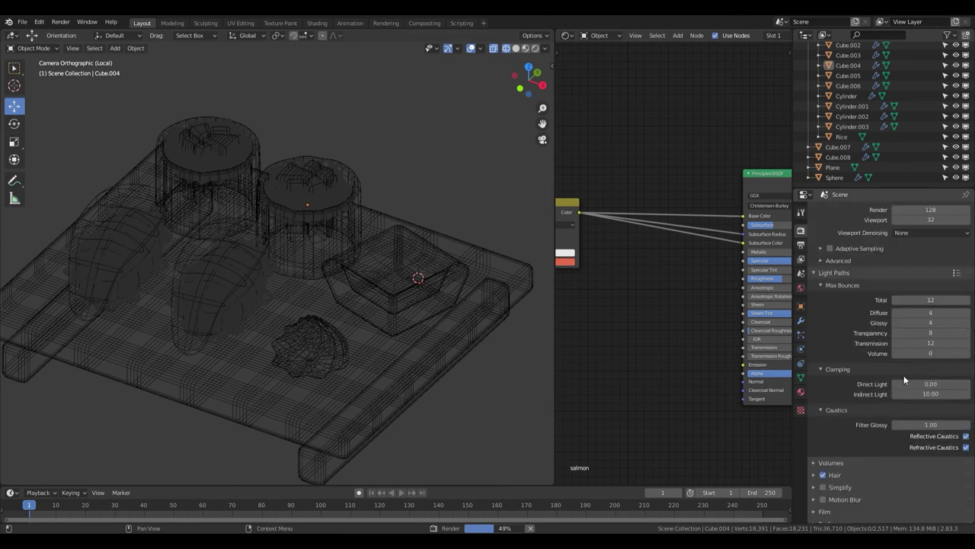
scroll(940, 278, "up", 3)
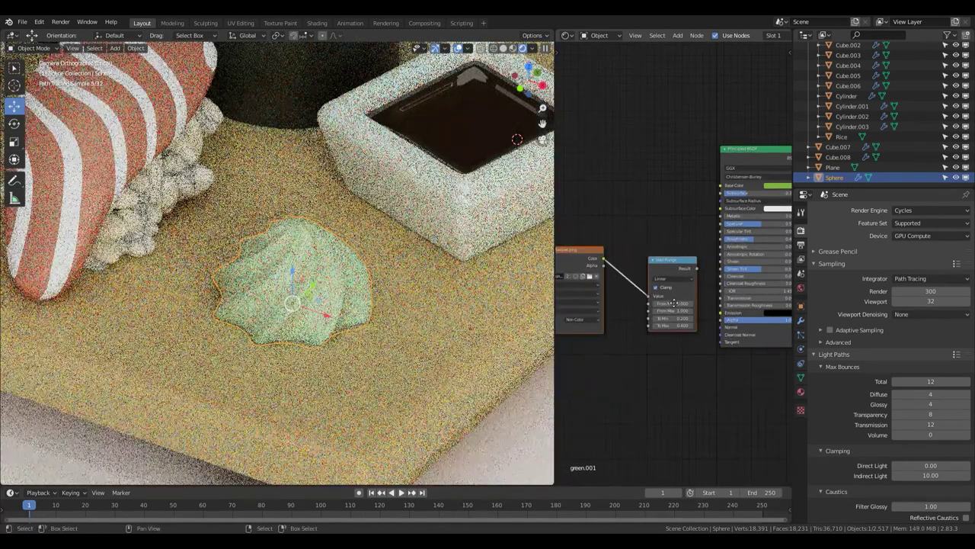
Frame the wasabi shader nodes and link the Mix node's Color output to Base Color
scroll(674, 304, "down", 5)
left_click_drag(575, 242, 685, 292)
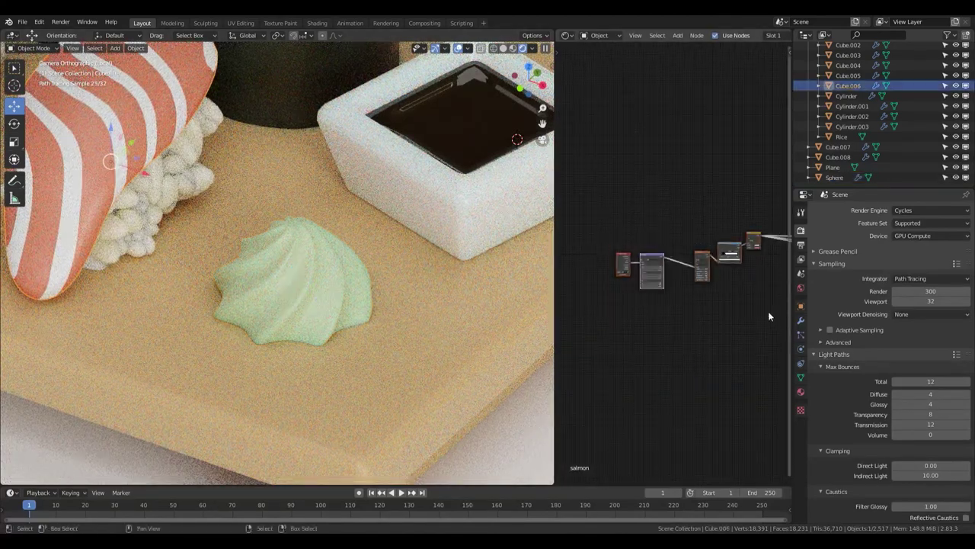
key("Home")
scroll(655, 282, "up", 2)
scroll(651, 286, "up", 2)
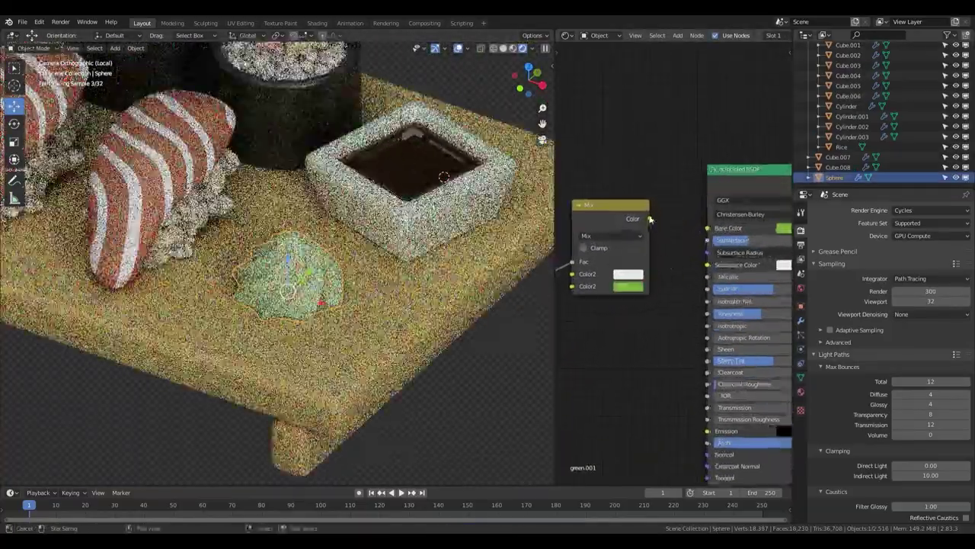
left_click_drag(650, 219, 707, 228)
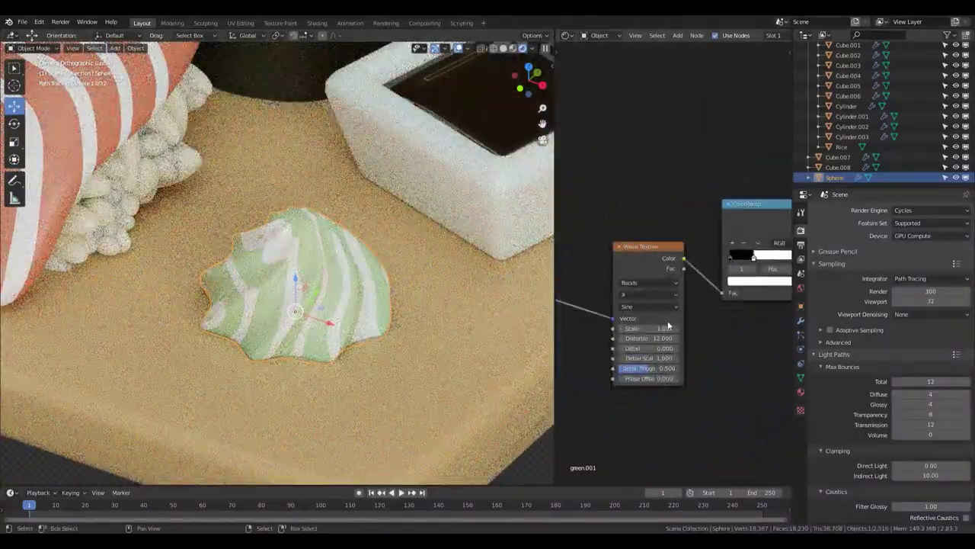
type("0")
Set the Wave Texture Scale to 0 and adjust its Detail and Distortion values
key("Return")
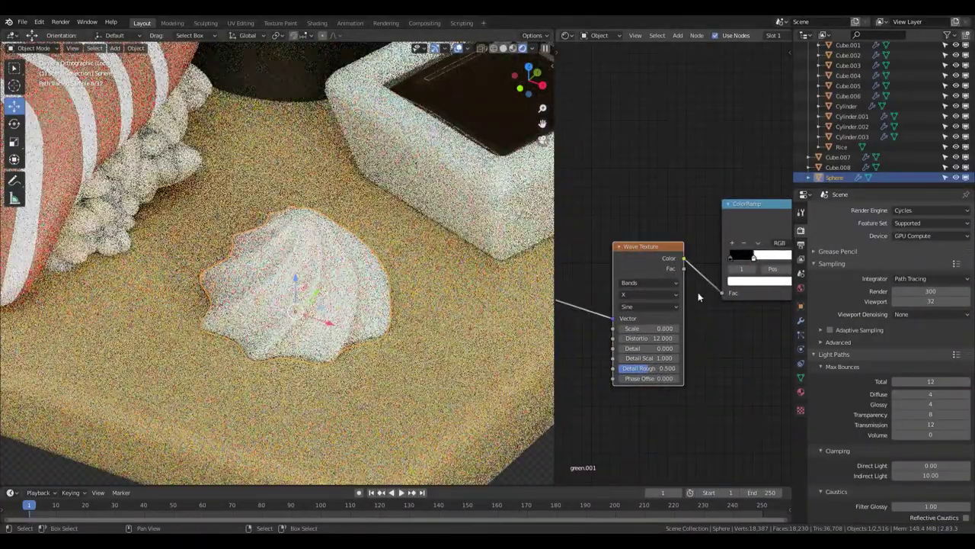
left_click_drag(676, 354, 709, 354)
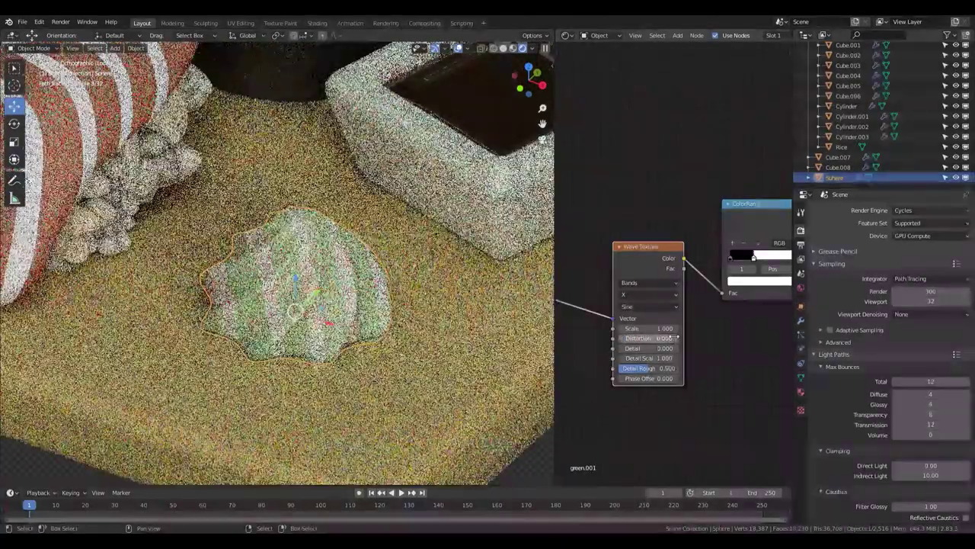
middle_click_drag(709, 308, 777, 301)
middle_click_drag(592, 327, 641, 313)
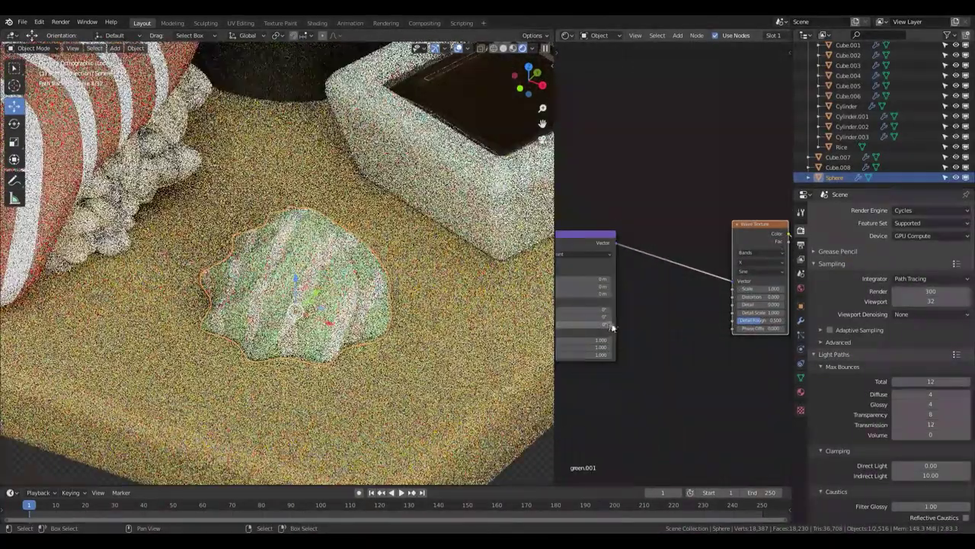
scroll(686, 289, "up", 2)
double_click(623, 303)
key("Return")
key("Return")
Undo the last node change and frame the second sushi roll in the viewport
scroll(741, 164, "down", 3)
key("ctrl+z")
key("ctrl+z")
key("ctrl+z")
key("ctrl+z")
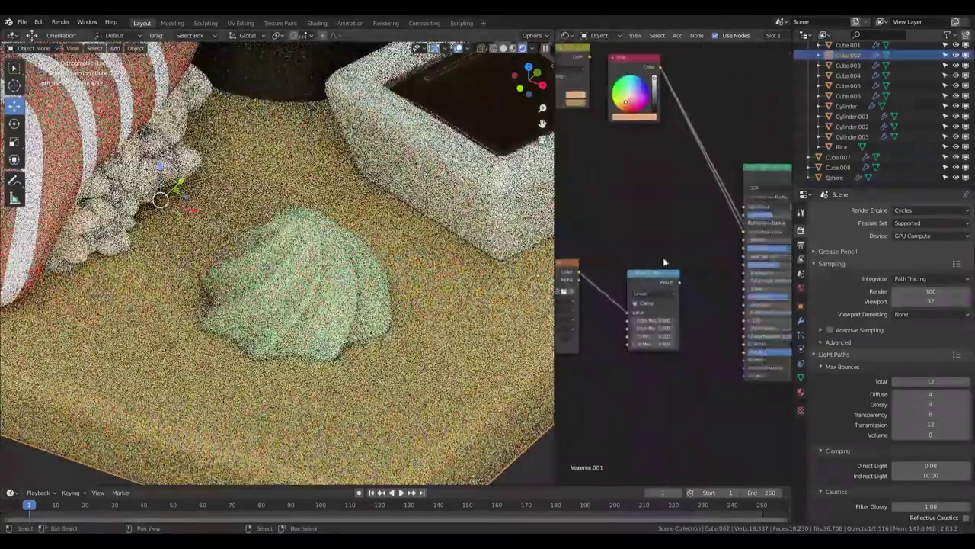
scroll(663, 262, "down", 2)
scroll(593, 131, "up", 2)
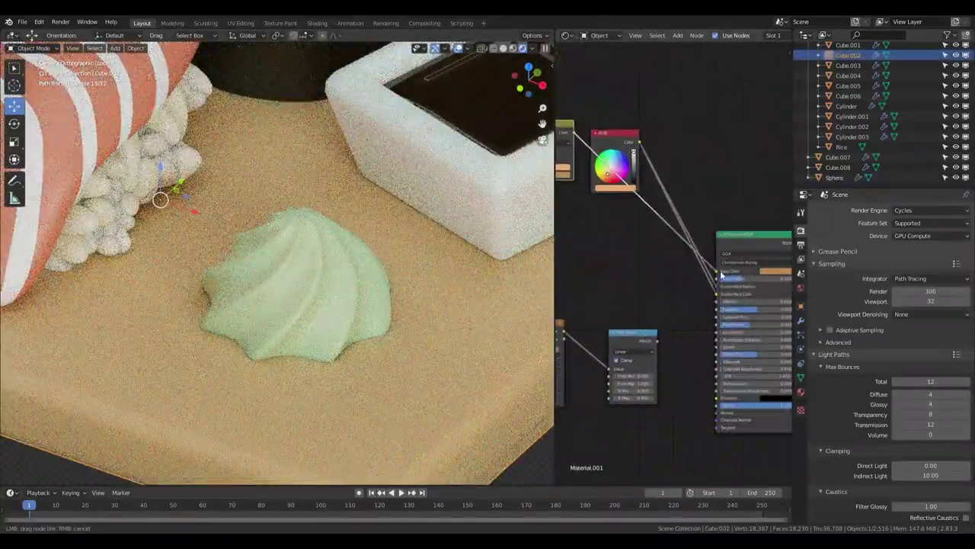
scroll(398, 288, "down", 5)
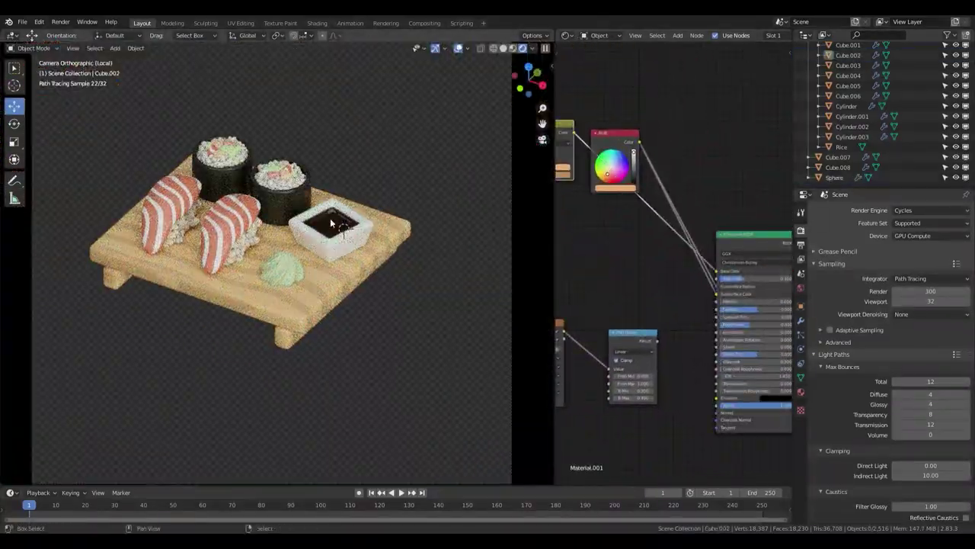
left_click(282, 173)
key("KP_Decimal")
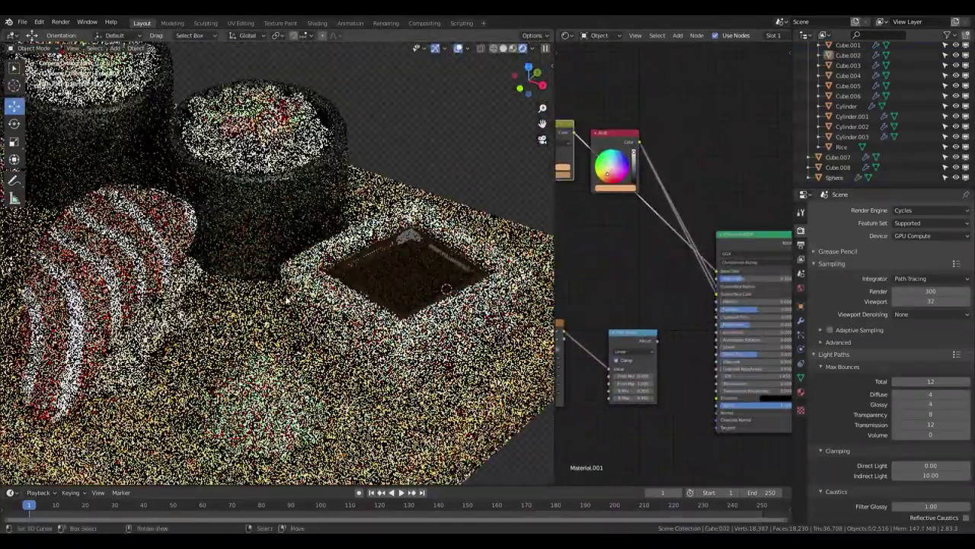
Select the salmon piece, reposition its shader nodes and connect a node output to the shader
left_click(140, 268)
middle_click_drag(629, 287, 669, 279)
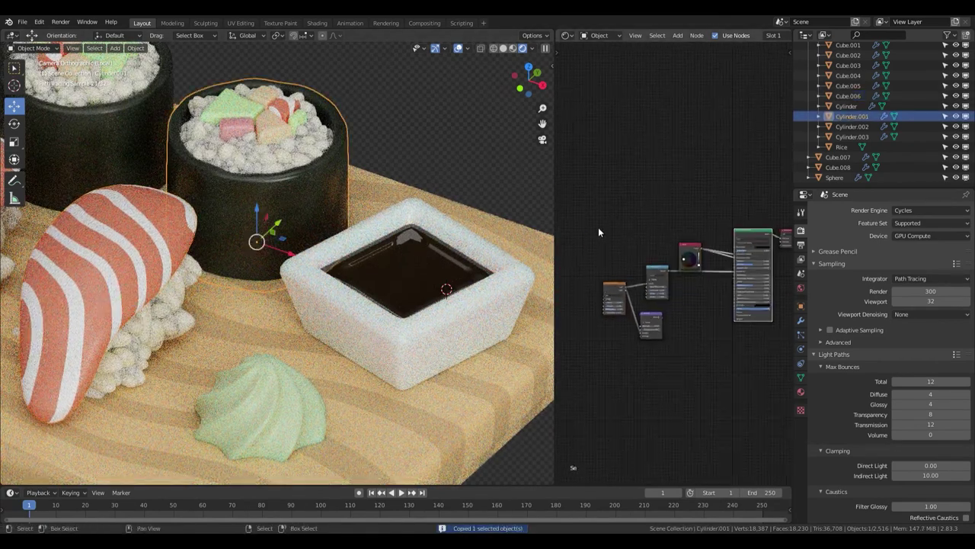
key("g")
scroll(698, 234, "up", 2)
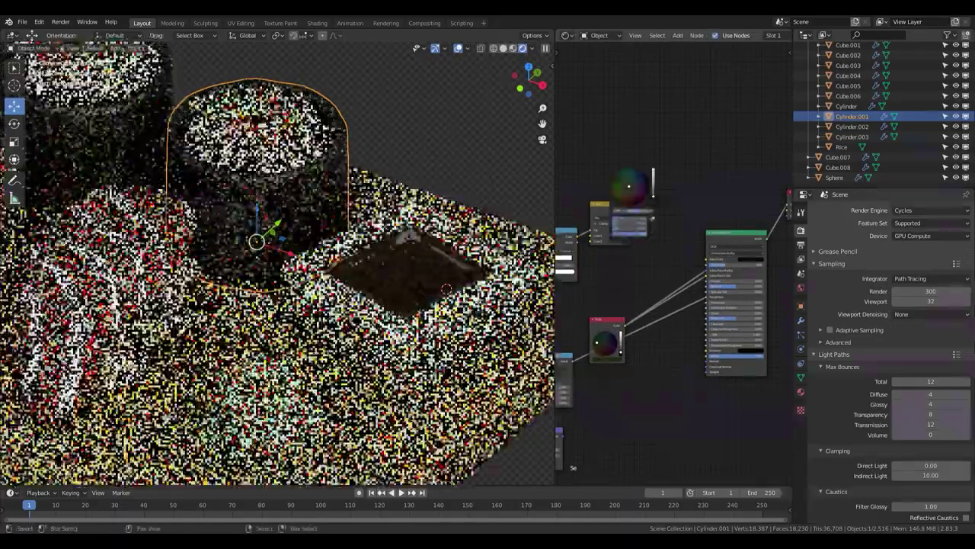
scroll(615, 195, "up", 1)
left_click_drag(615, 195, 653, 229)
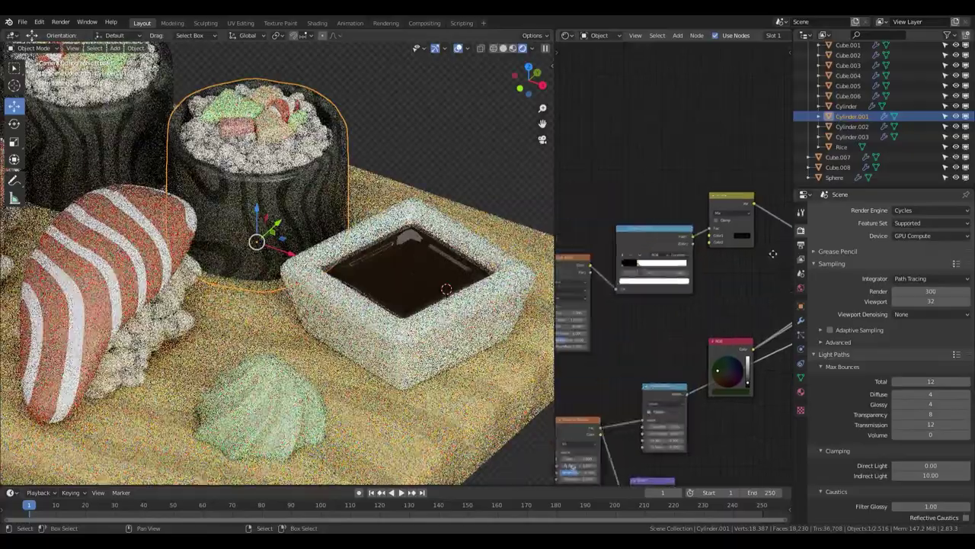
Set a Wave Texture value to 12.0 and darken the Mix node's second colour
scroll(647, 288, "up", 2)
double_click(633, 283)
type("12.0")
key("Return")
scroll(648, 288, "up", 3, "ctrl")
scroll(656, 286, "up", 2, "ctrl")
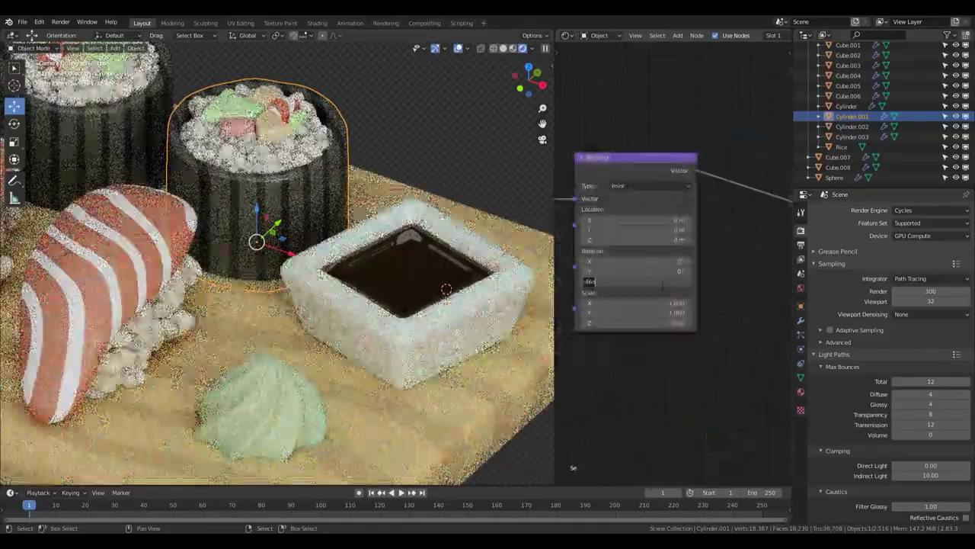
scroll(661, 281, "up", 2, "ctrl")
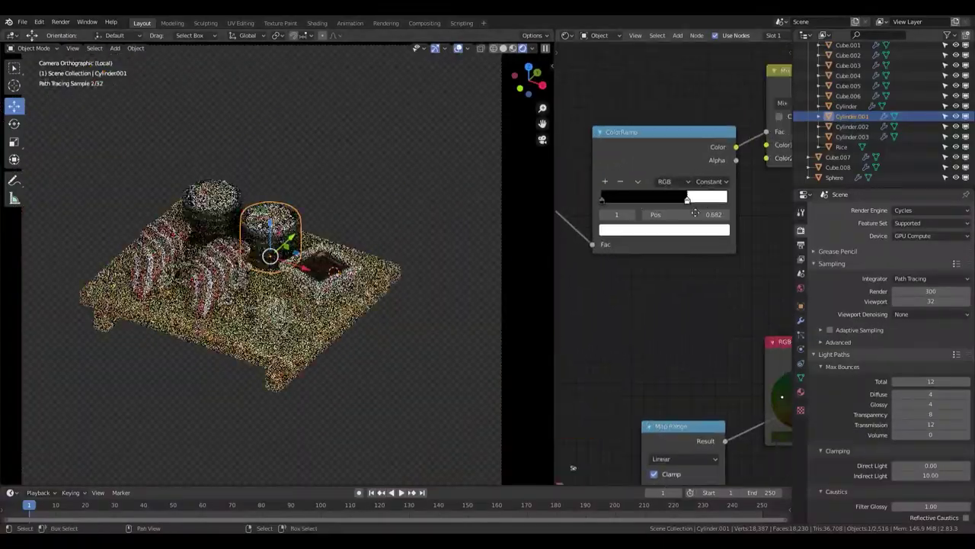
left_click(720, 235)
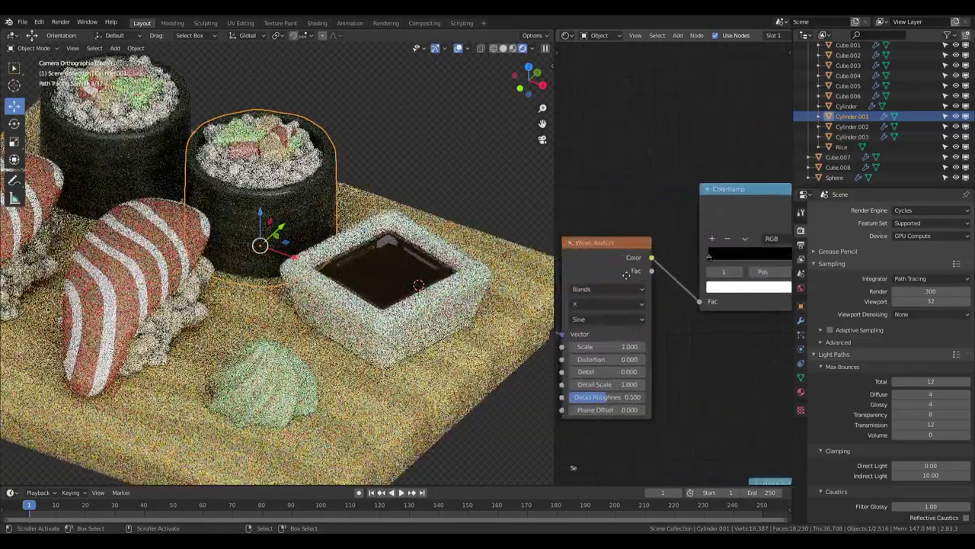
Set the Wave Texture Distortion to 3.000, then select the wasabi sphere's Mix node
middle_click_drag(627, 274, 648, 267)
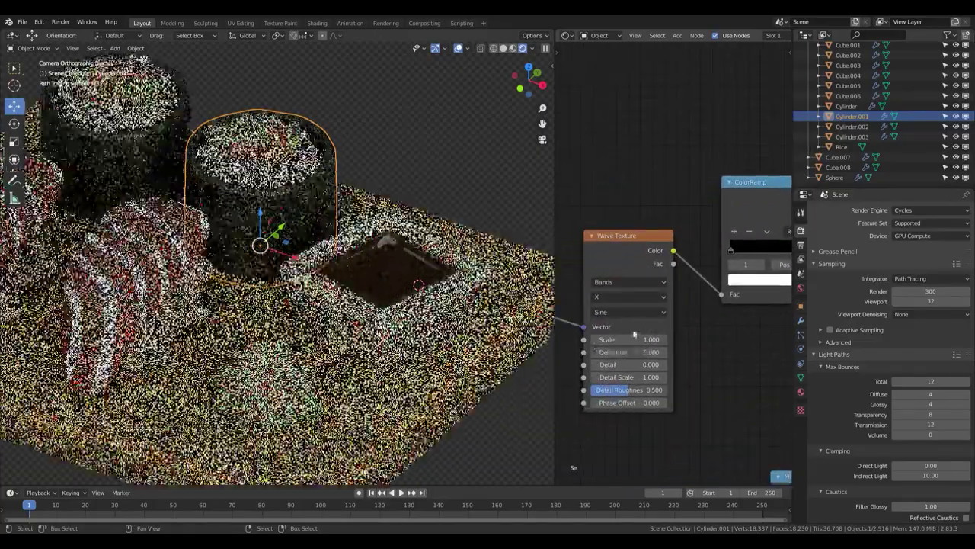
key("Return")
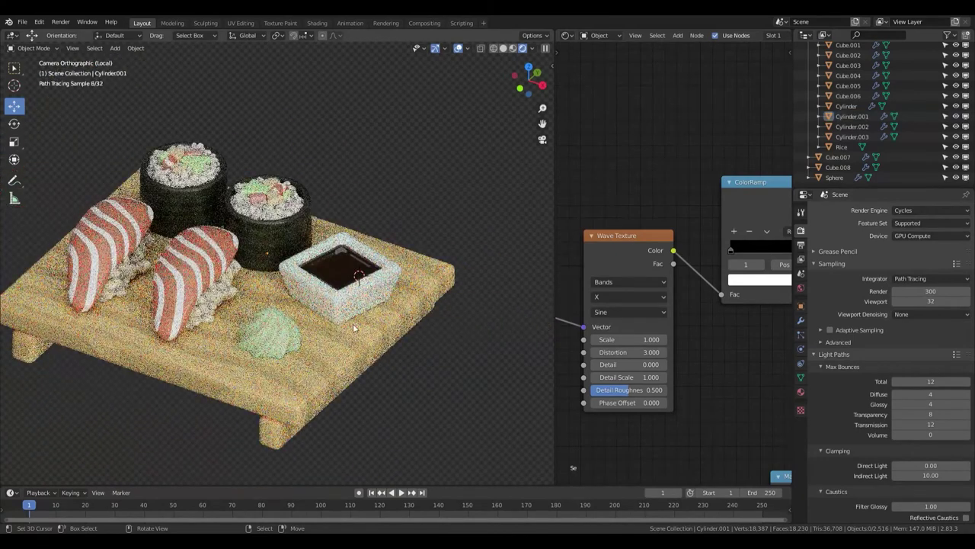
left_click(267, 339)
left_click(621, 215)
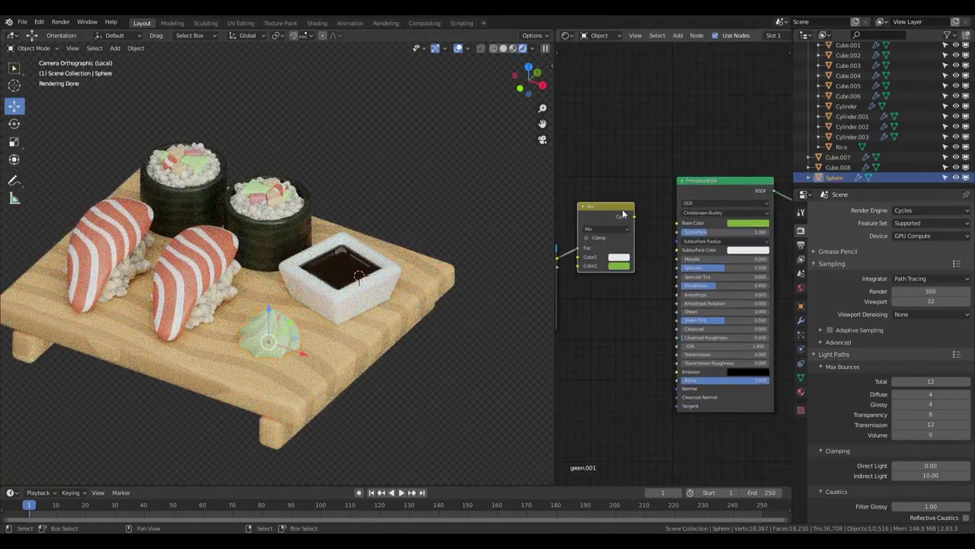
Add an RGB node linked into the wasabi shader and set it to a pale green
key("Home")
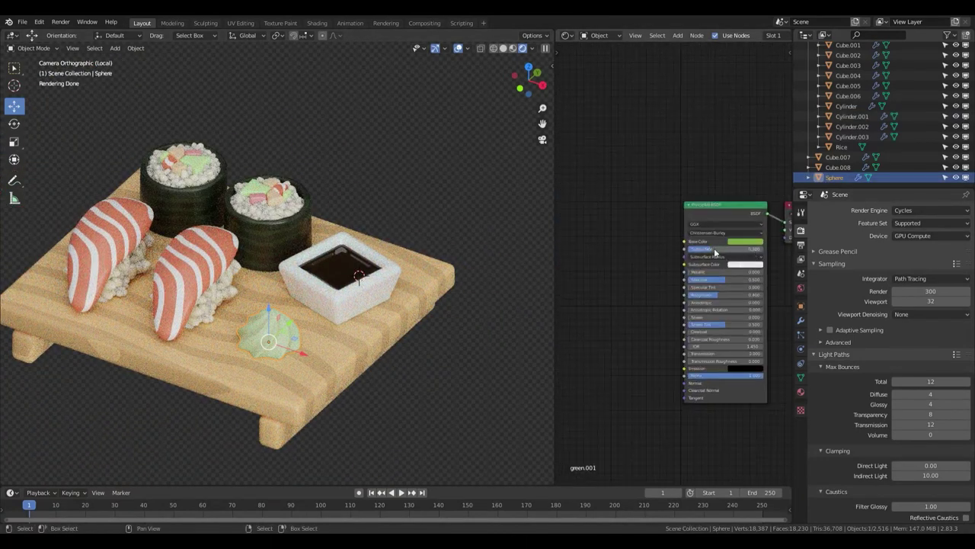
scroll(714, 251, "up", 1)
key("Return")
left_click(584, 278)
left_click_drag(614, 255, 674, 255)
left_click(567, 286)
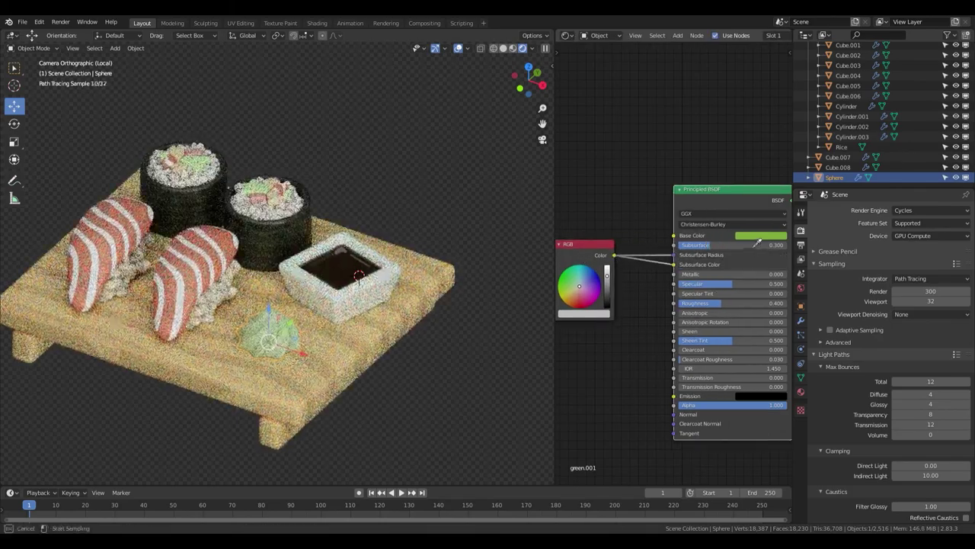
scroll(653, 312, "up", 1)
left_click(654, 312)
left_click(631, 172)
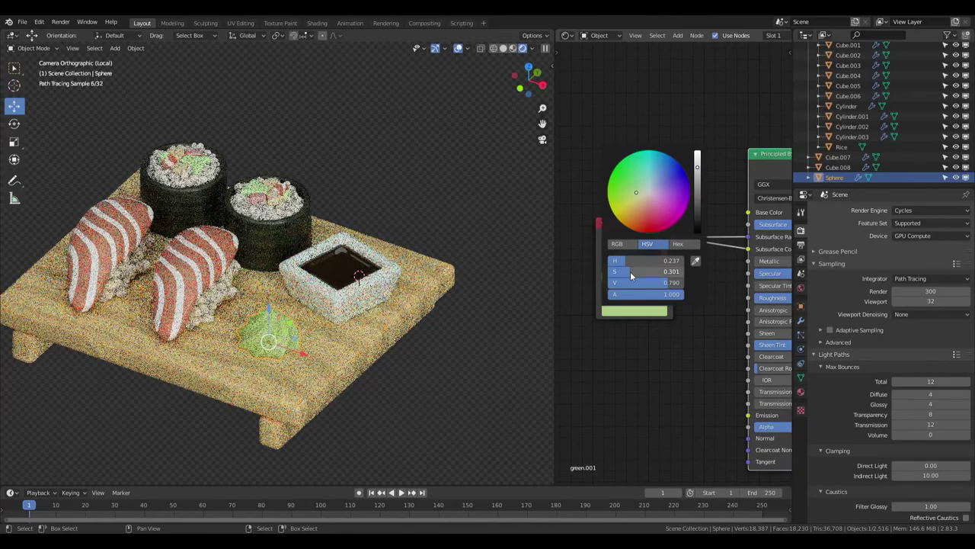
Orbit the view, then look straight down on the sushi board from the top
scroll(419, 243, "up", 5)
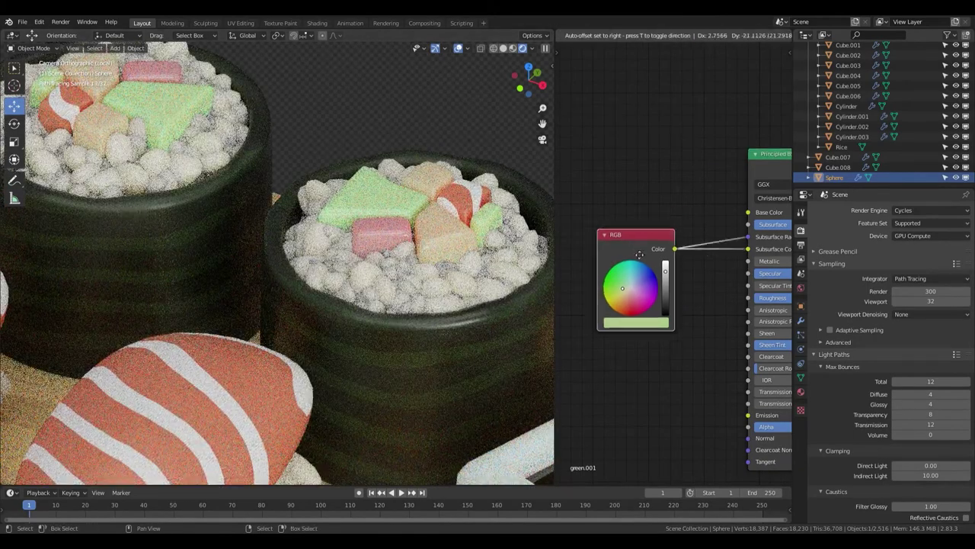
scroll(396, 286, "down", 5)
middle_click_drag(396, 286, 359, 302)
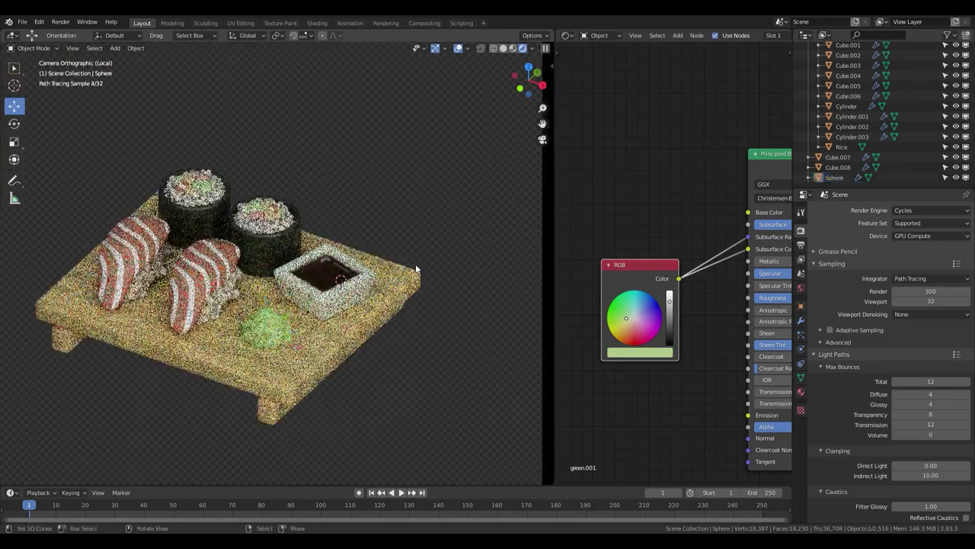
key("KP_7")
key("shift+a")
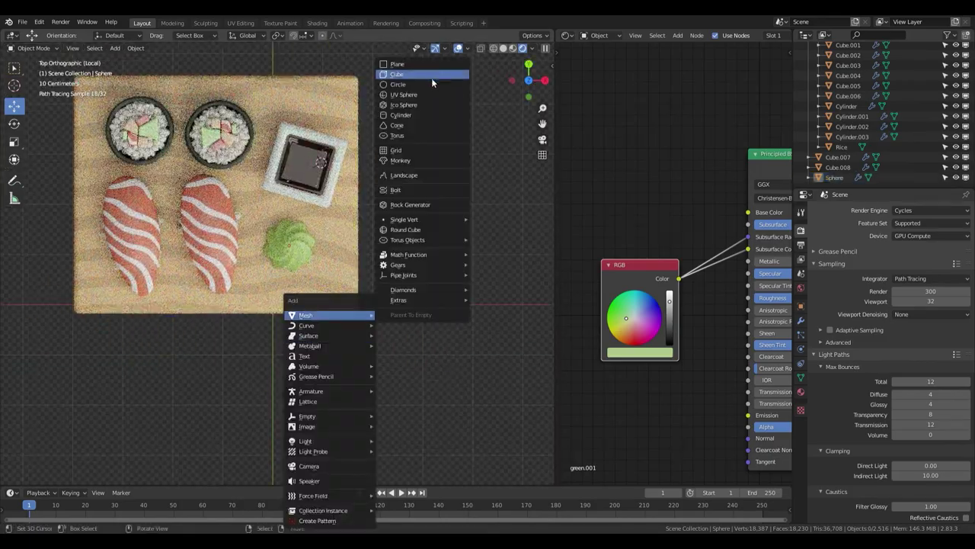
Add a cube below the board, stretch it along X and shrink it to about 0.283
left_click(411, 85)
key("KP_Divide")
key("g")
key("y")
left_click(375, 318)
key("s")
key("x")
left_click(311, 392)
key("s")
left_click(312, 355)
In Edit Mode, stretch the cube's mesh along X into a long bar
key("Tab")
key("KP_Decimal")
scroll(336, 307, "down", 3)
key("s")
key("x")
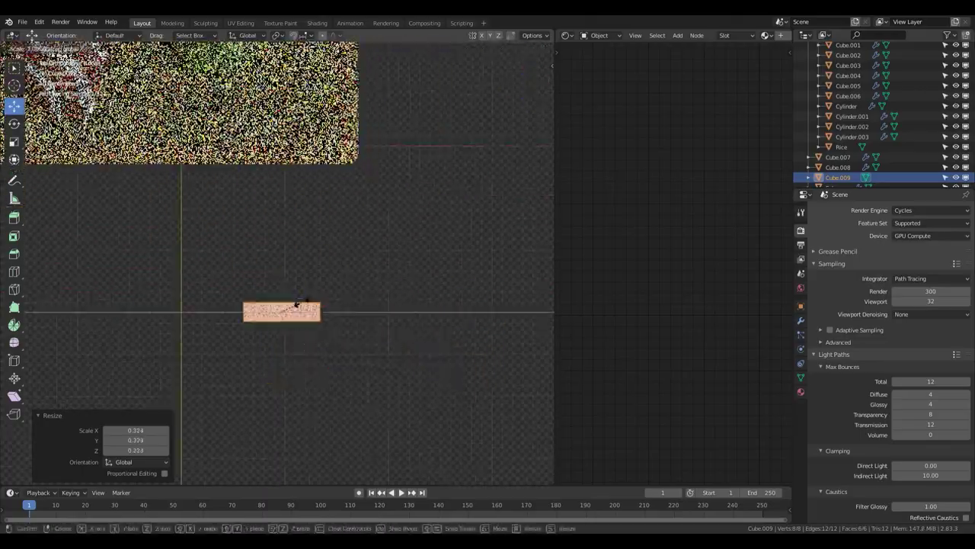
left_click(354, 278)
From the front view, scale the bar to a thinner profile
key("KP_1")
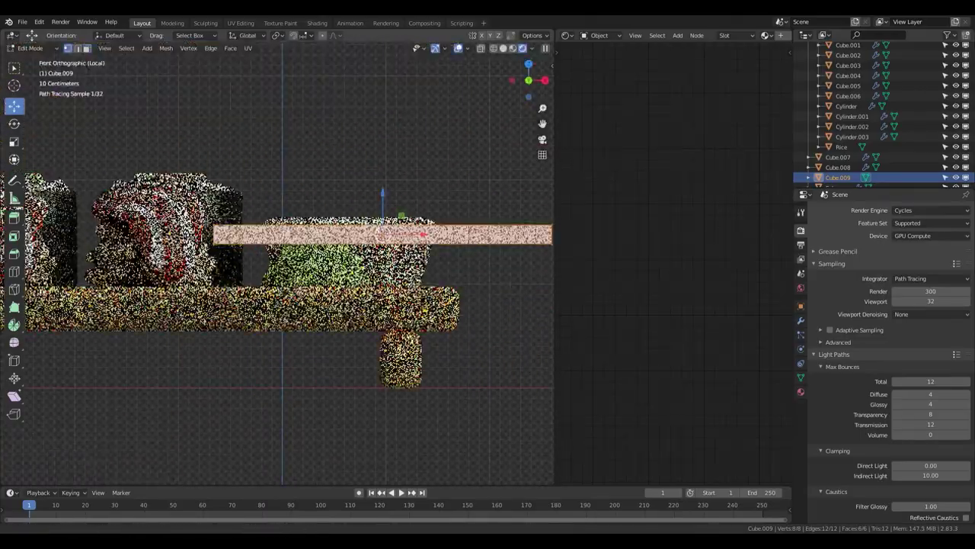
scroll(354, 278, "up", 3)
key("alt+z")
key("s")
left_click(368, 257)
scroll(368, 256, "down", 3)
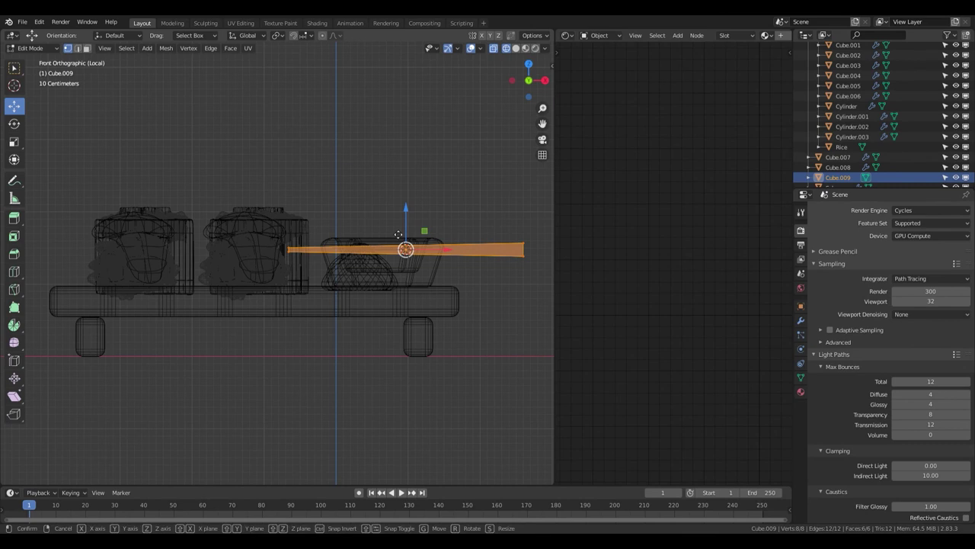
key("alt+z")
From the top view, enlarge and lengthen the bar with a slight rotation
key("KP_7")
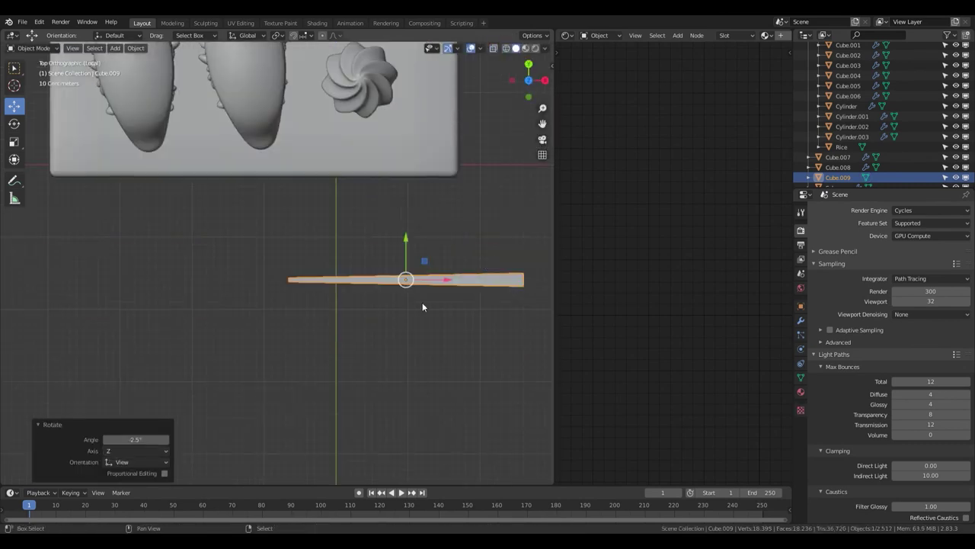
scroll(422, 302, "down", 2)
scroll(404, 254, "up", 2)
key("s")
left_click(400, 257)
scroll(389, 274, "down", 2)
key("r")
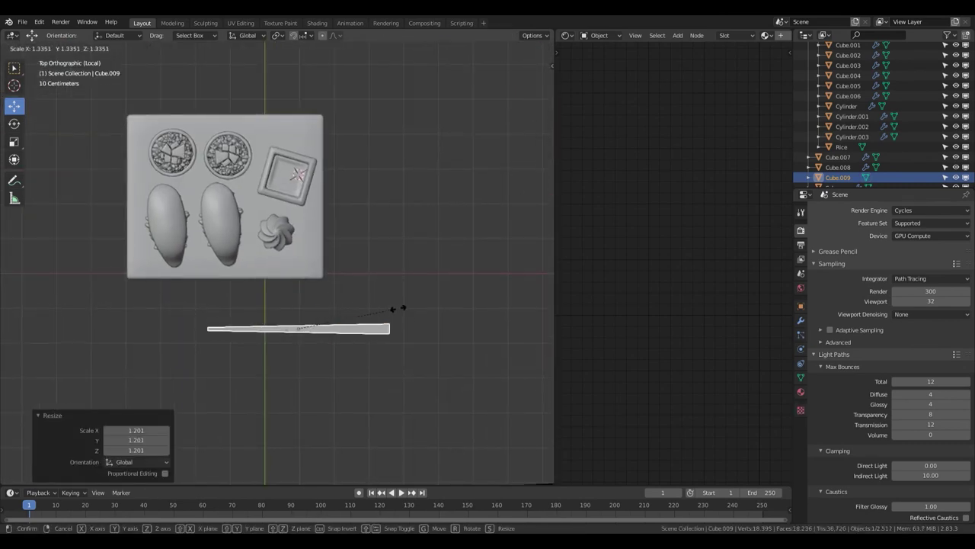
left_click(414, 289)
scroll(365, 297, "up", 2)
Add a Bevel modifier to the upper bar
left_click(418, 311)
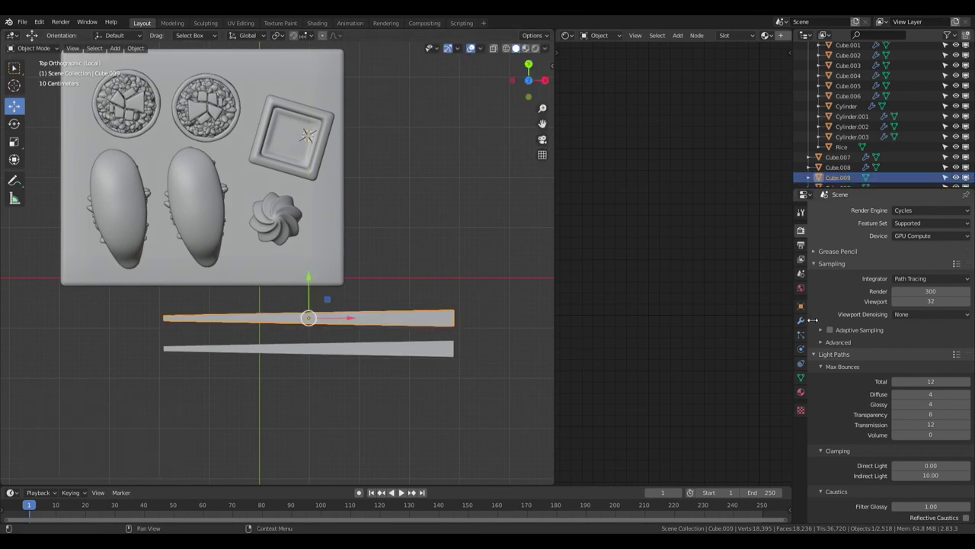
left_click(800, 320)
left_click(835, 209)
left_click(758, 239)
key("ctrl+a")
left_click(440, 292)
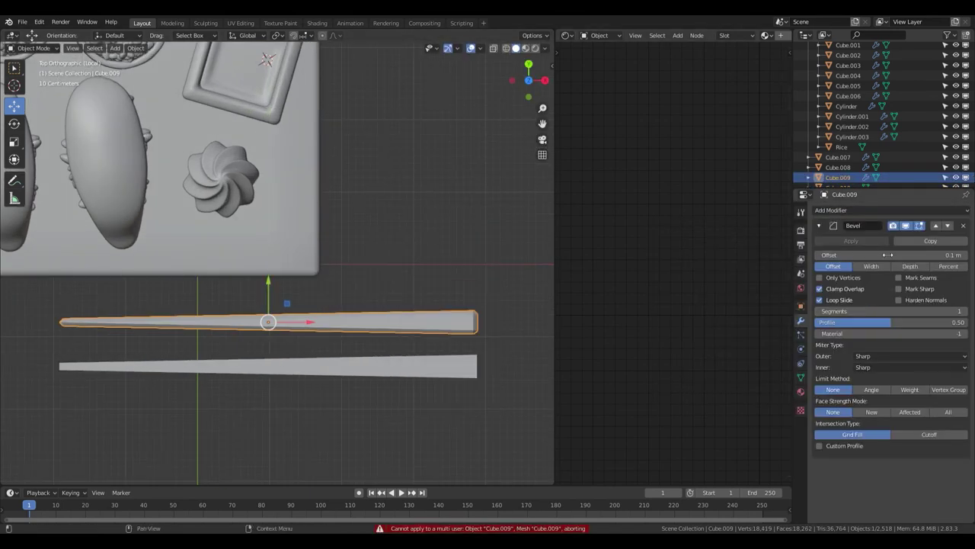
Delete the extra lower bar and apply the remaining bar's scale
left_click(445, 364)
key("Delete")
left_click(448, 323)
key("ctrl+a")
left_click(447, 328)
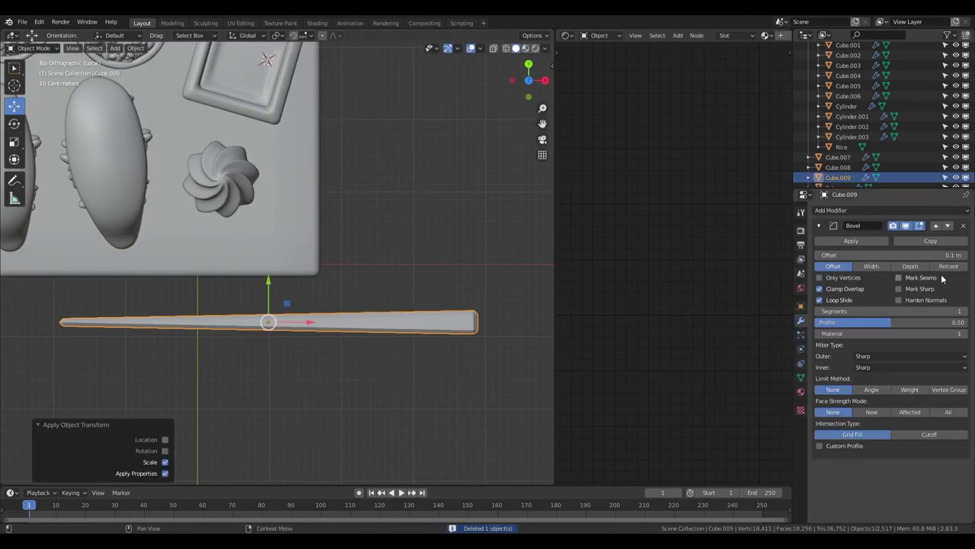
Select the bar's vertices in Edit Mode, then apply the bar's scale again in Object Mode
mouse_move(431, 273)
middle_mouse_down()
mouse_move(475, 317)
mouse_move(427, 290)
middle_mouse_up()
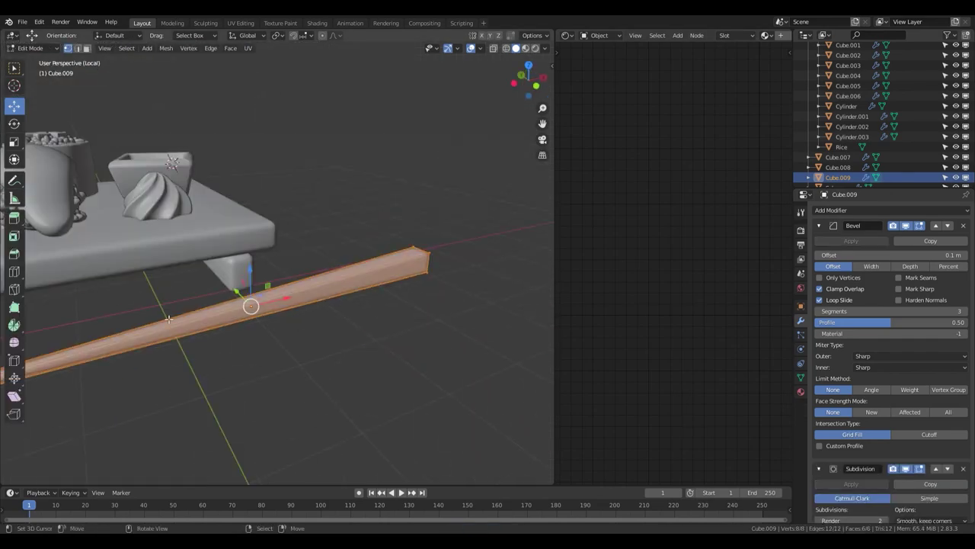
key("Tab")
key("alt+z")
left_click_drag(153, 297, 234, 372)
middle_click_drag(326, 343, 275, 269)
key("alt+z")
key("z")
left_click(363, 274)
key("ctrl+a")
left_click(388, 287)
key("KP_7")
key("z")
Undo a stray duplicate of the chopstick and delete the extra bar
key("shift+d")
key("y")
key("ctrl+z")
middle_click_drag(396, 290, 340, 279)
key("Delete")
Select the chopstick, then add the wooden board to the selection in rendered top view
left_click(255, 252)
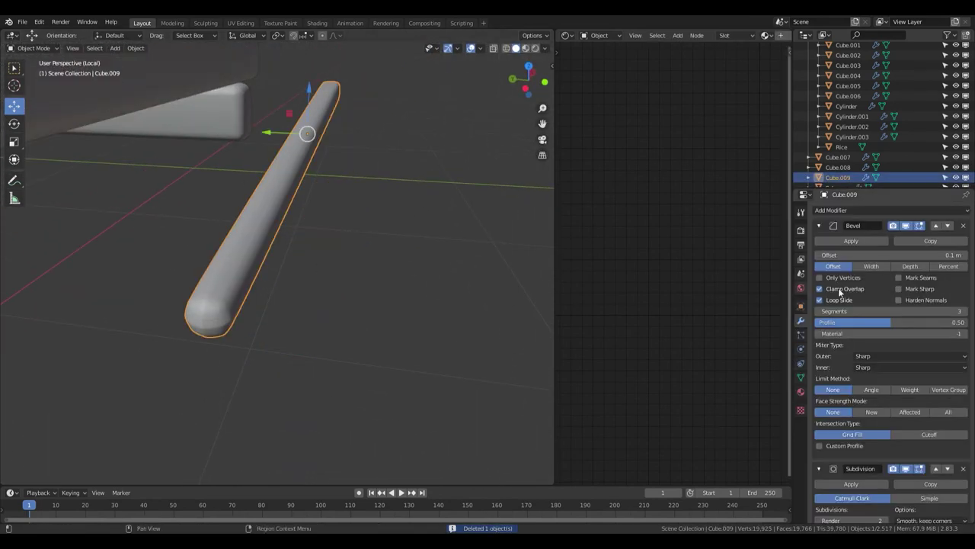
key("KP_7")
key("z")
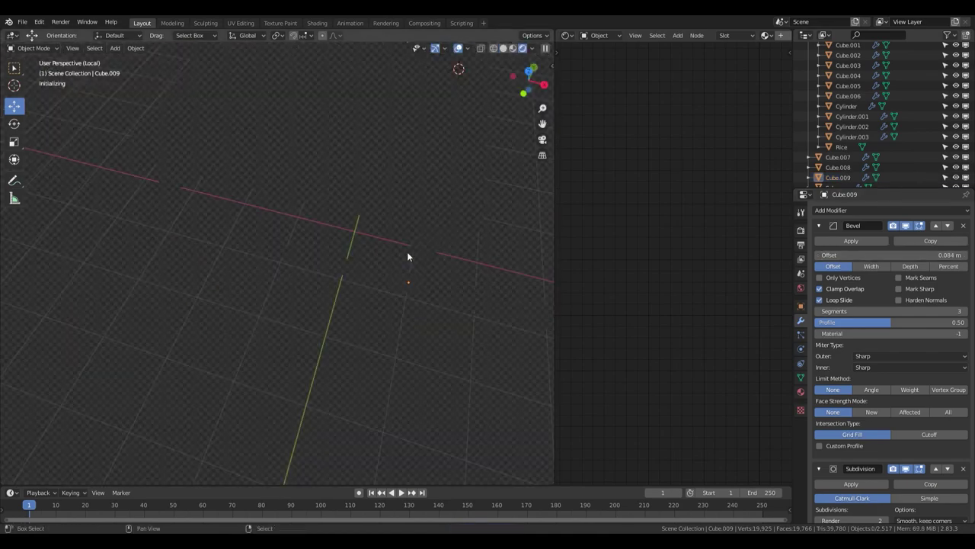
left_click(800, 392)
left_click(258, 238)
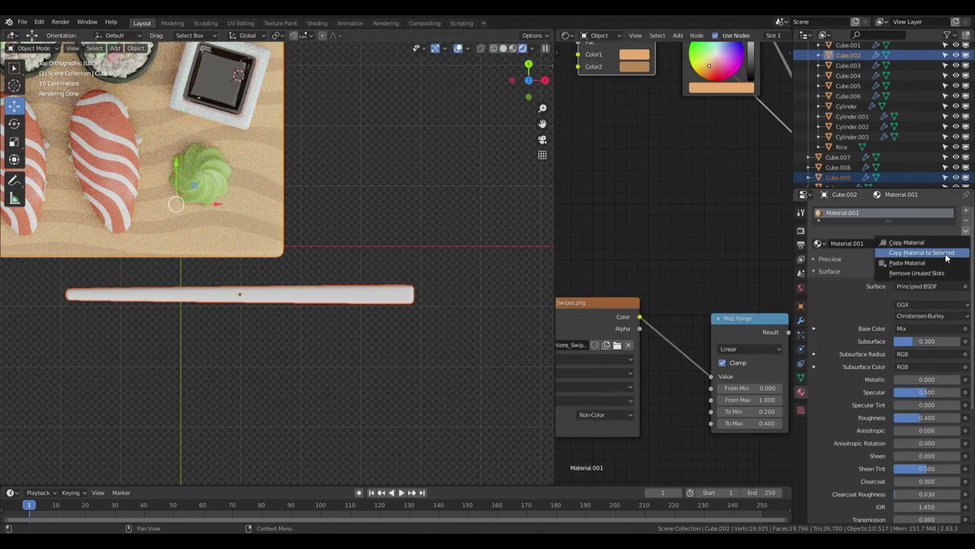
Copy the board's wooden material onto the chopstick and duplicate it just below
left_click(949, 253)
left_click(335, 294)
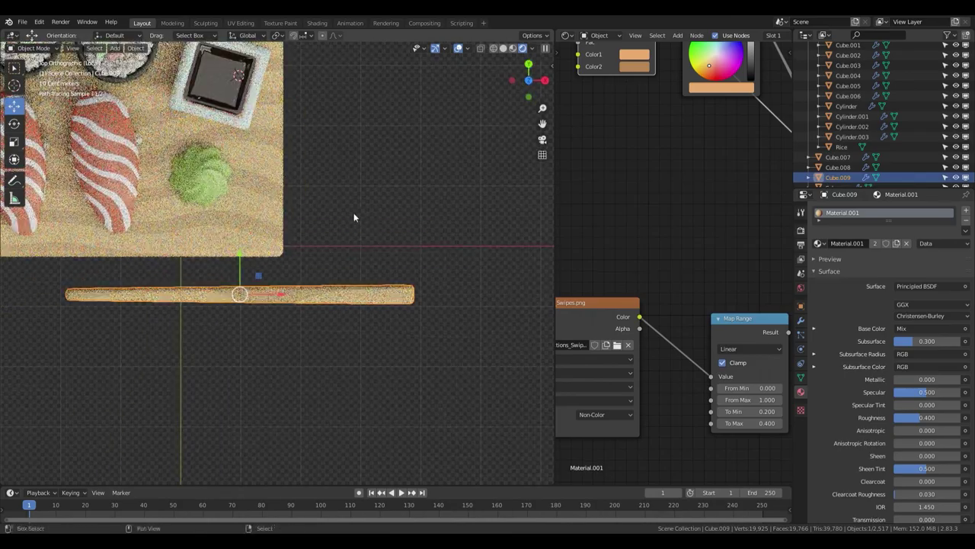
key("shift+d")
left_click(363, 242)
key("Delete")
Select both chopsticks and try moving them down, undoing the tilted move
left_click(370, 329)
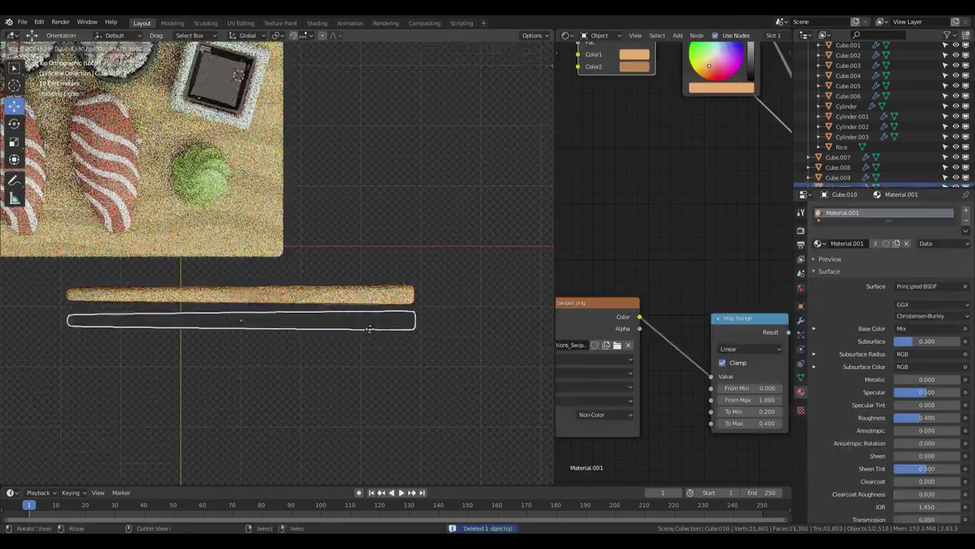
left_click_drag(270, 316, 333, 374)
scroll(333, 374, "down", 3)
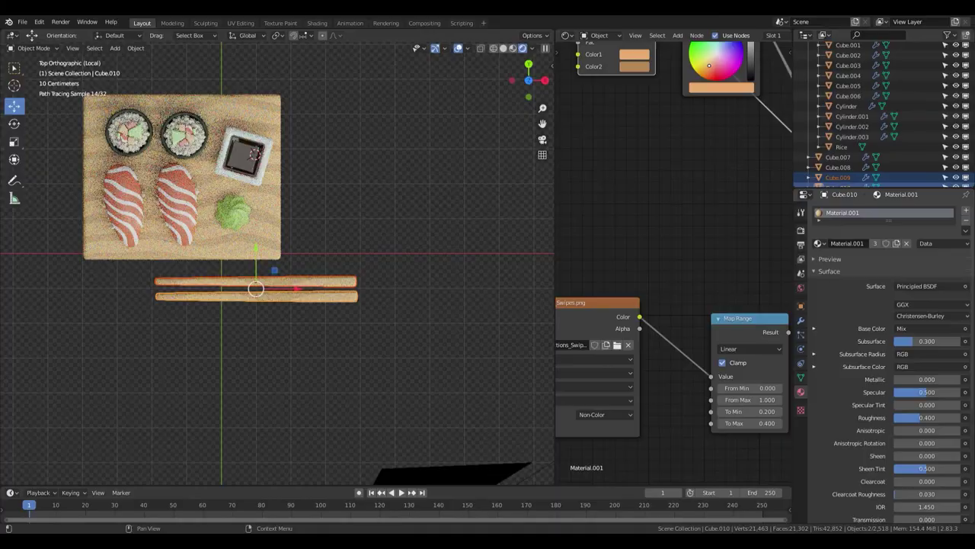
key("g")
scroll(282, 137, "up", 1)
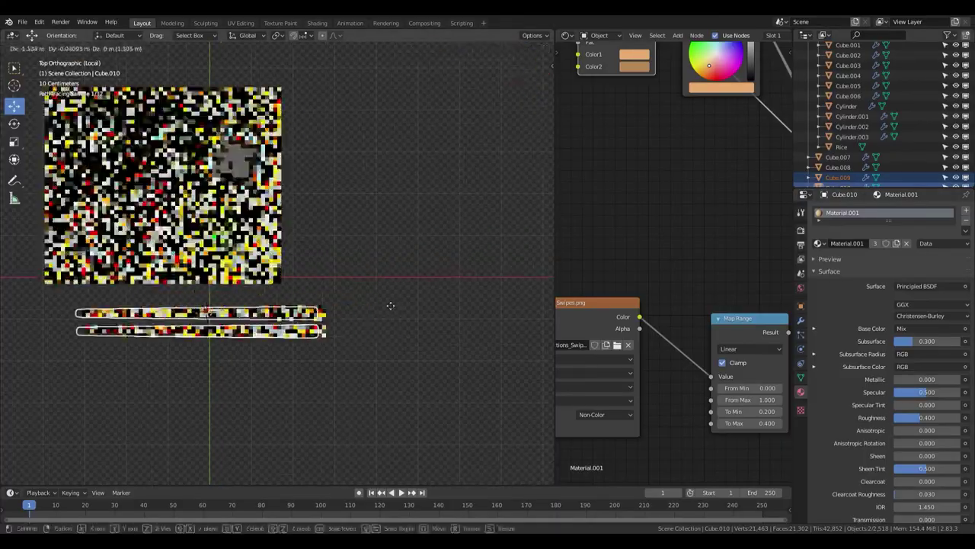
left_click(396, 277)
key("ctrl+z")
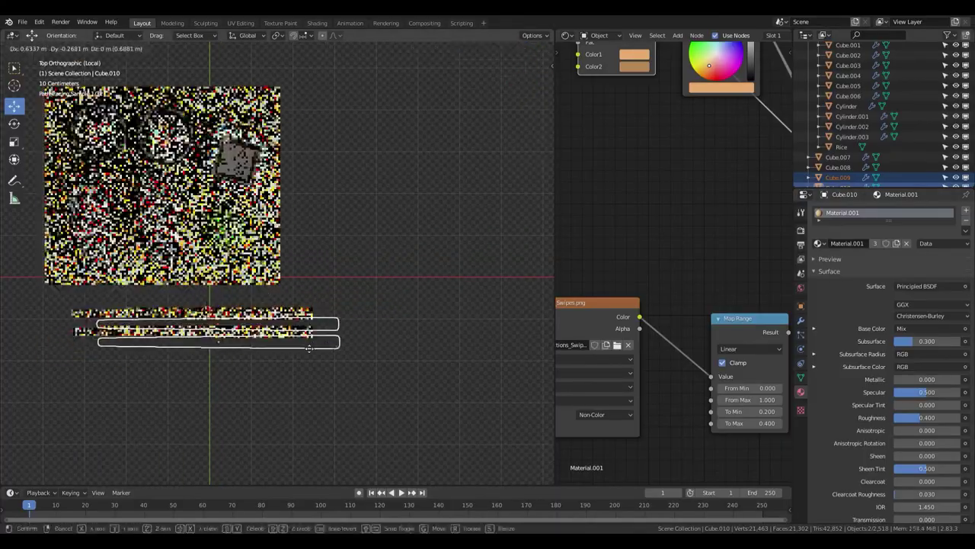
middle_click_drag(255, 345, 338, 325, "shift")
scroll(338, 324, "up", 1)
key("shift+a")
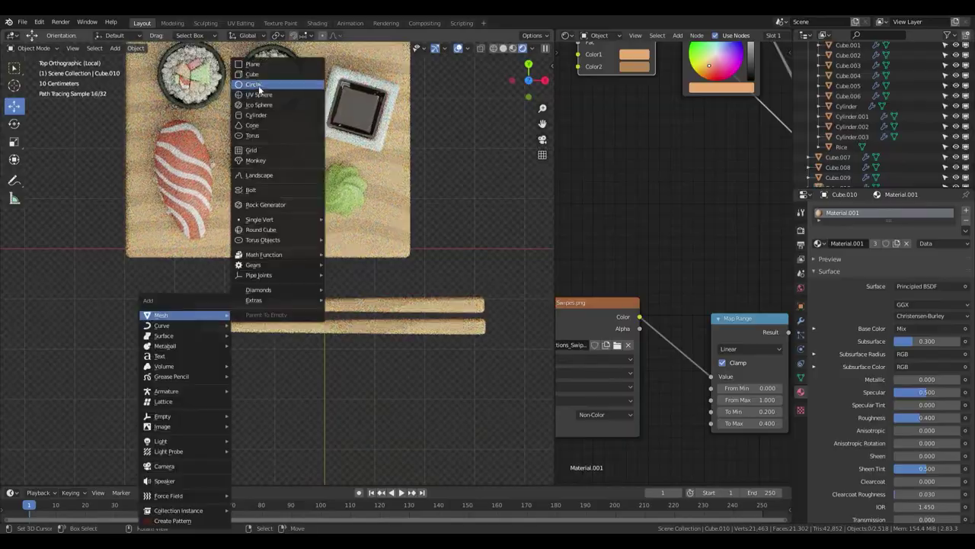
Add a new cube for the rest and raise it along Z
left_click(278, 87)
key("KP_1")
key("g")
key("z")
left_click(359, 252)
scroll(358, 253, "up", 4)
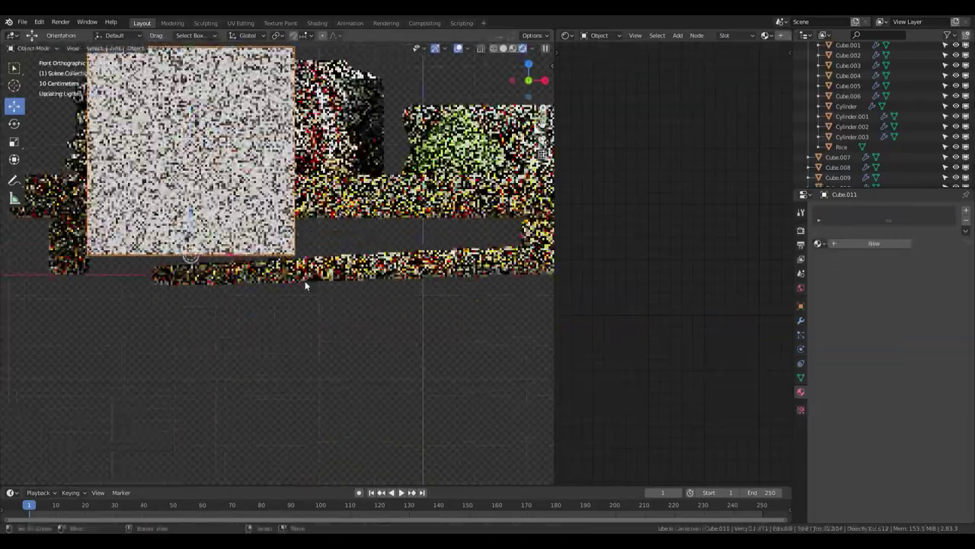
middle_click_drag(412, 393, 317, 343)
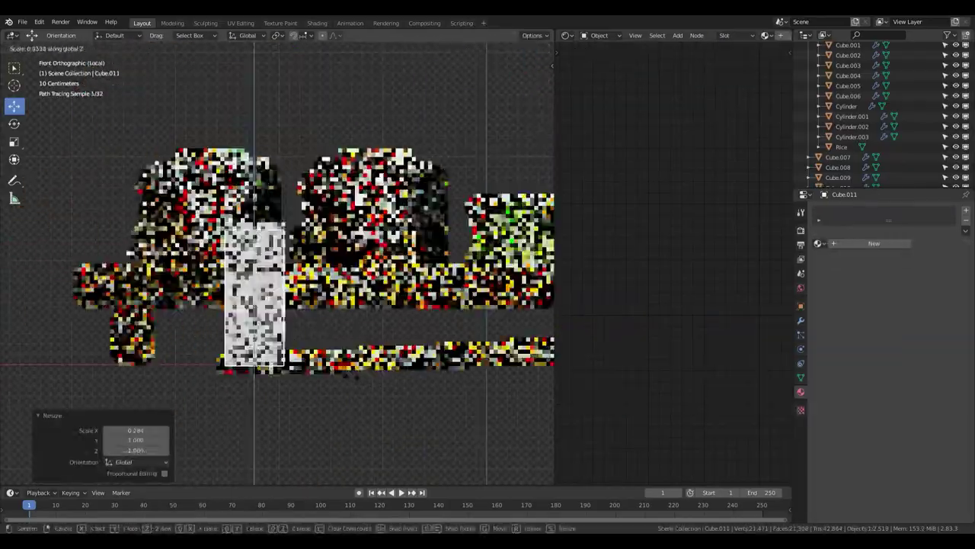
Add a loop cut through the block's middle and pull it down into a notch
key("Tab")
key("ctrl+r")
left_click(250, 274)
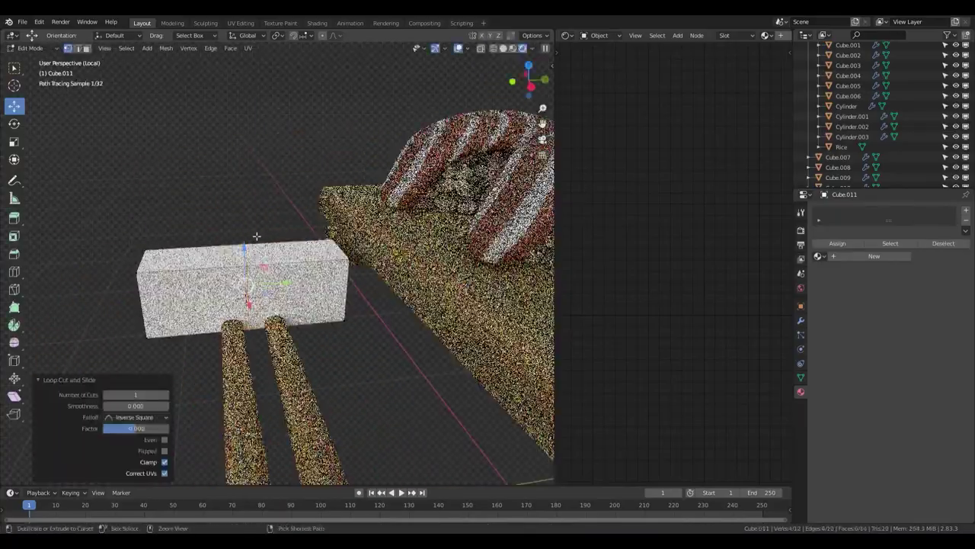
left_click_drag(241, 214, 257, 284)
key("ctrl+b")
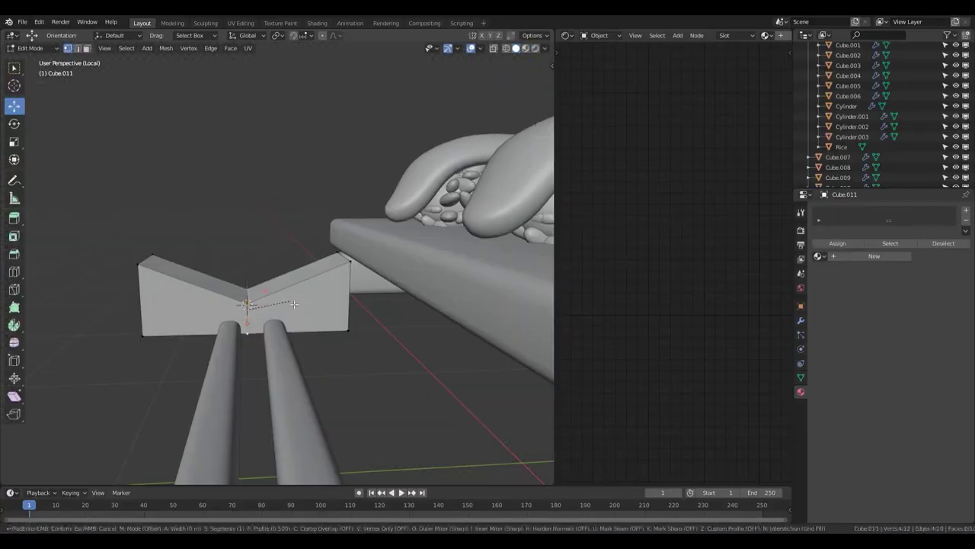
key("Escape")
Lower the middle face along Z to set the dip's height
key("shift+z")
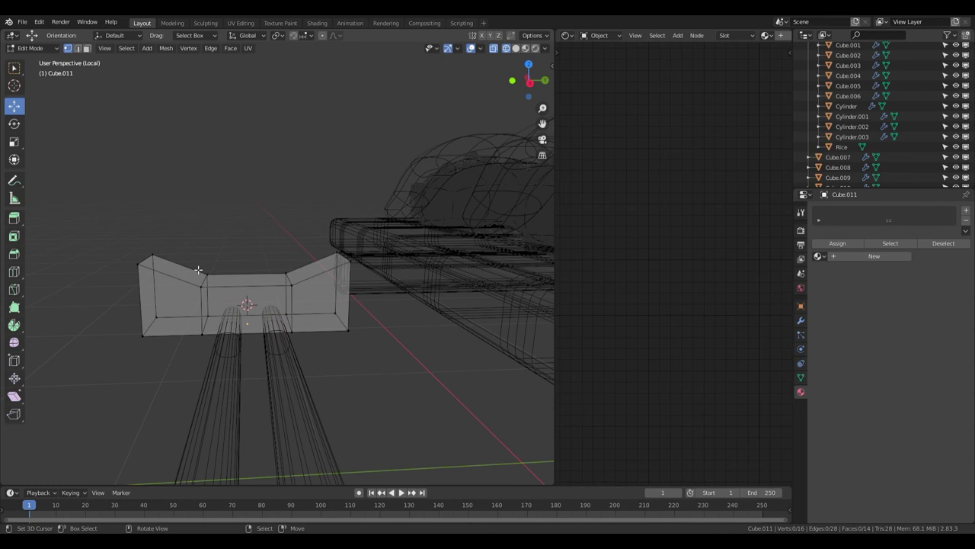
left_click(312, 312)
key("shift+z")
key("ctrl+z")
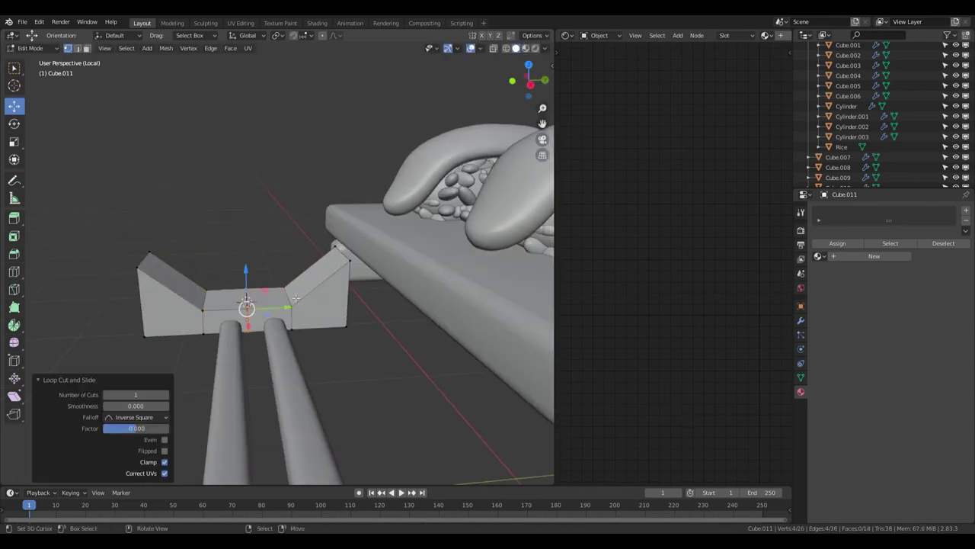
key("g")
key("z")
left_click(278, 305)
Select the middle section's vertices and bevel the dip into a rounded curve
left_click(282, 302, "alt")
middle_click_drag(287, 300, 276, 257)
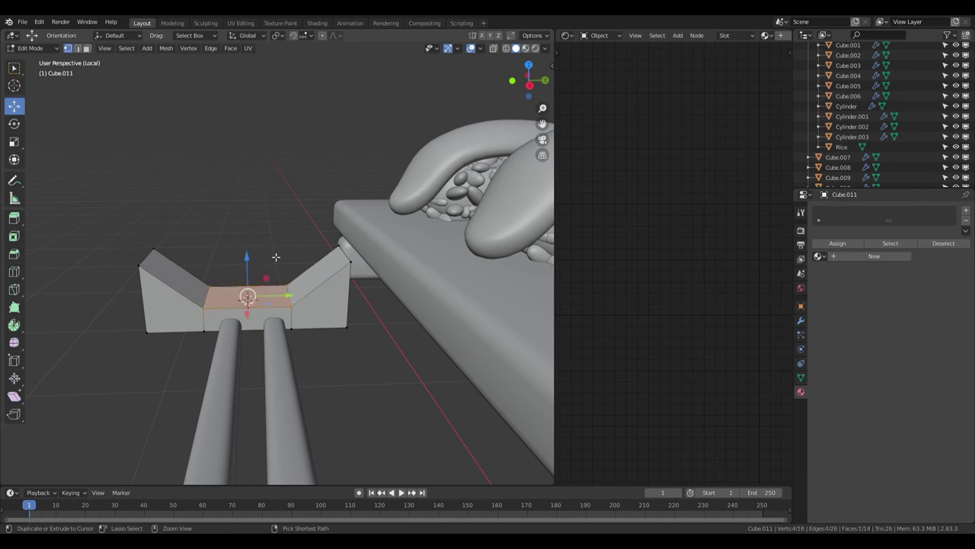
middle_click_drag(264, 290, 219, 271)
key("alt+z")
left_click_drag(219, 272, 261, 307)
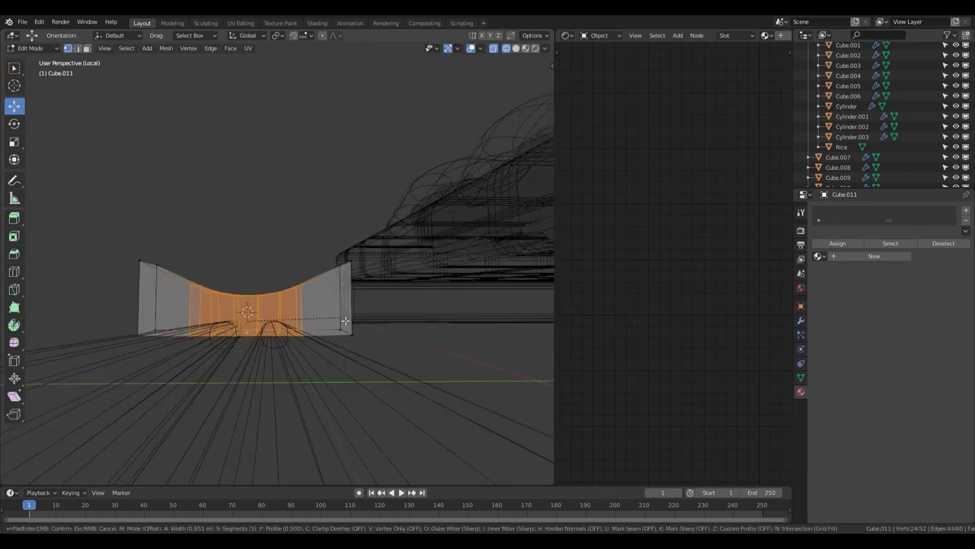
left_click(500, 301)
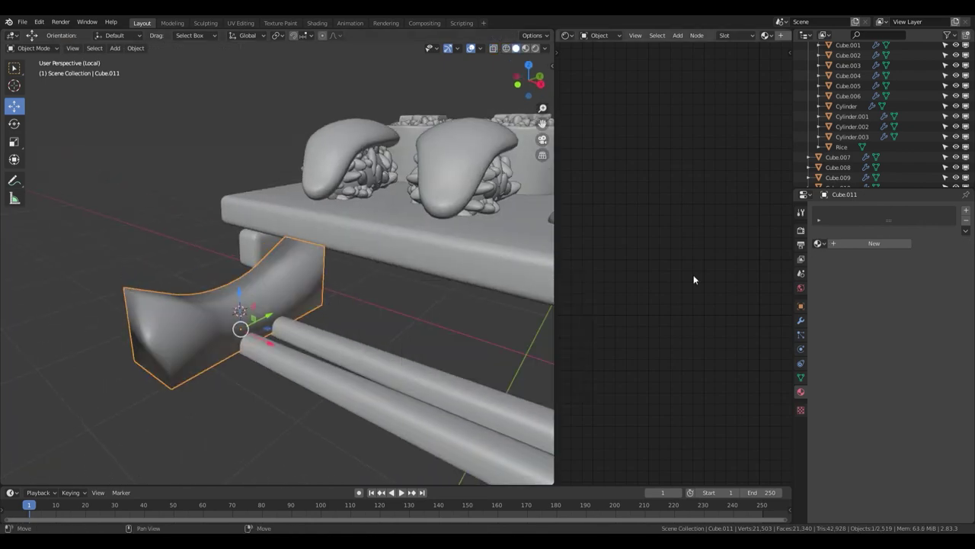
Add a Bevel modifier to the rest and apply its scale for even bevels
left_click(801, 320)
left_click(891, 210)
left_click(798, 231)
mouse_move(196, 277)
middle_mouse_down()
mouse_move(355, 289)
mouse_move(318, 286)
middle_mouse_up()
key("alt+z")
key("ctrl+a")
left_click(318, 285)
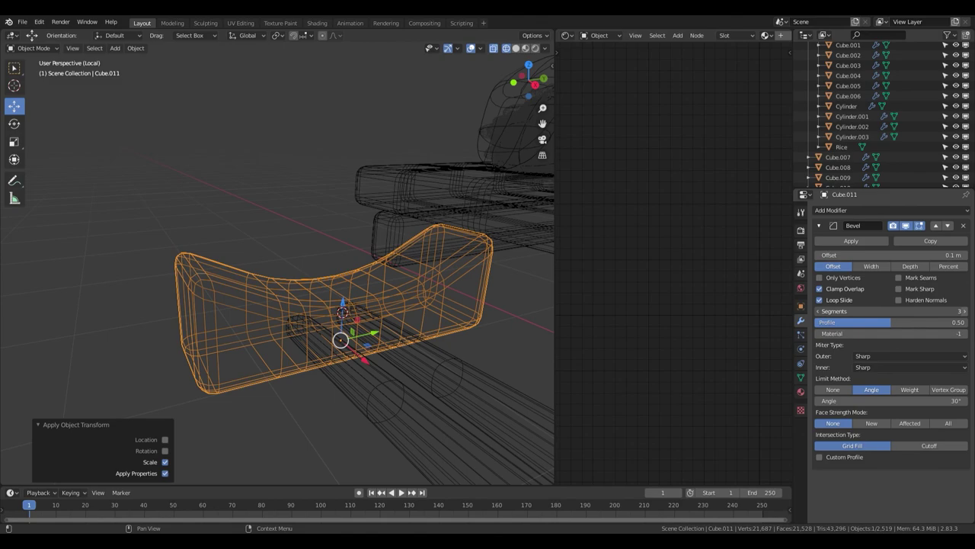
key("alt+z")
scroll(340, 339, "down", 3)
key("z")
Rename the chopsticks' material to Wood and assign Wood to the rest
left_click(801, 392)
left_click(819, 243)
left_click(420, 356)
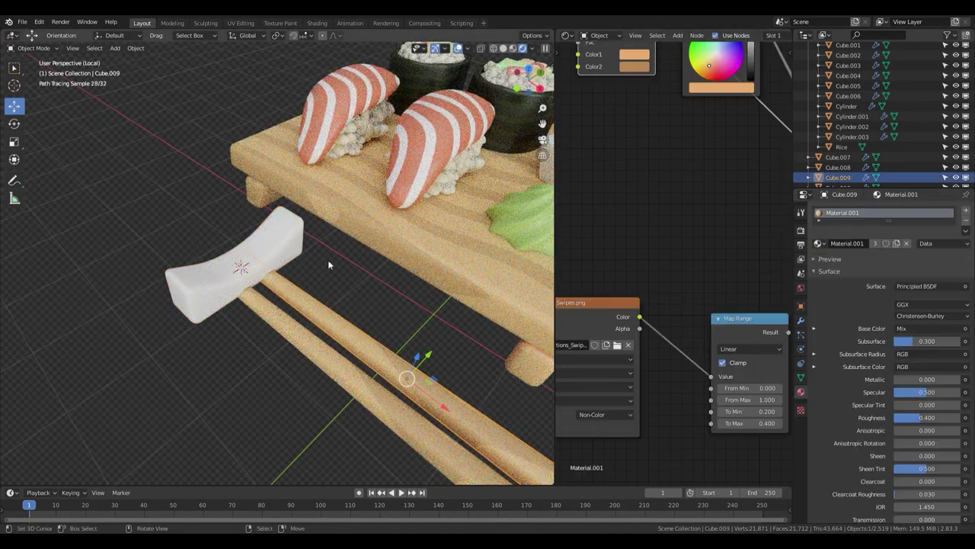
type("od")
key("Return")
left_click(229, 275)
left_click(819, 243)
left_click(838, 257)
In front view, rotate and lift one chopstick onto the rest
left_click(342, 360)
key("KP_1")
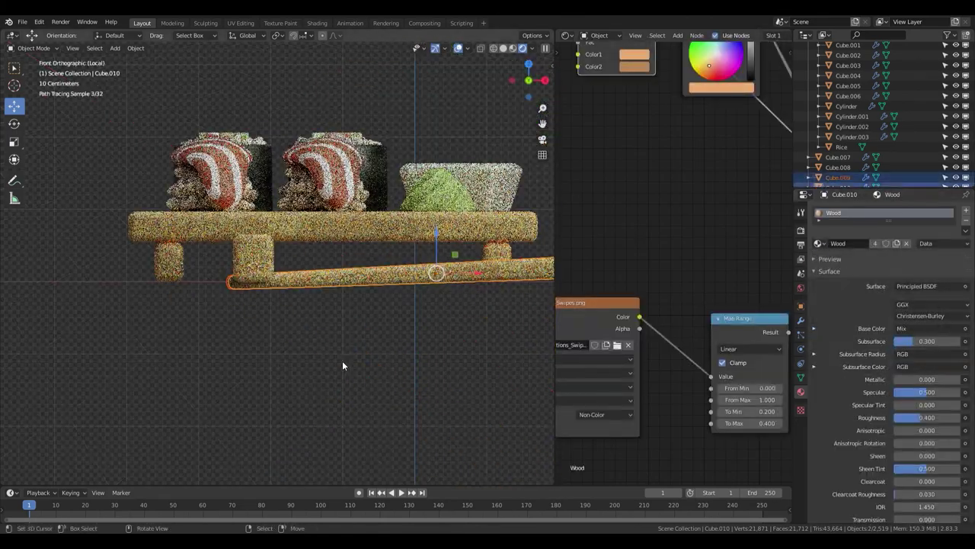
key("r")
left_click(508, 301)
key("g")
left_click(512, 268)
In top view, rotate the upper chopstick across the rest
key("KP_8")
key("KP_7")
left_click(266, 270)
scroll(266, 270, "up", 2)
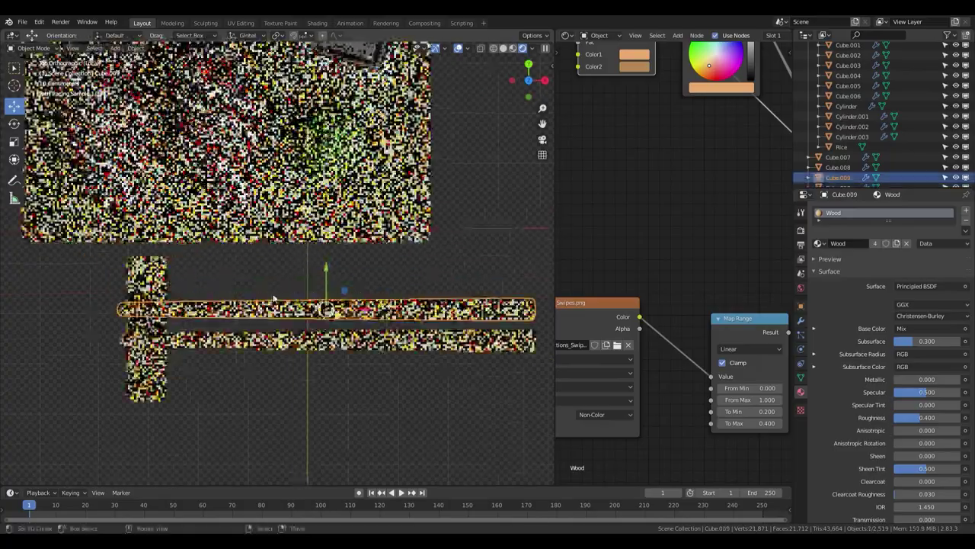
key("r")
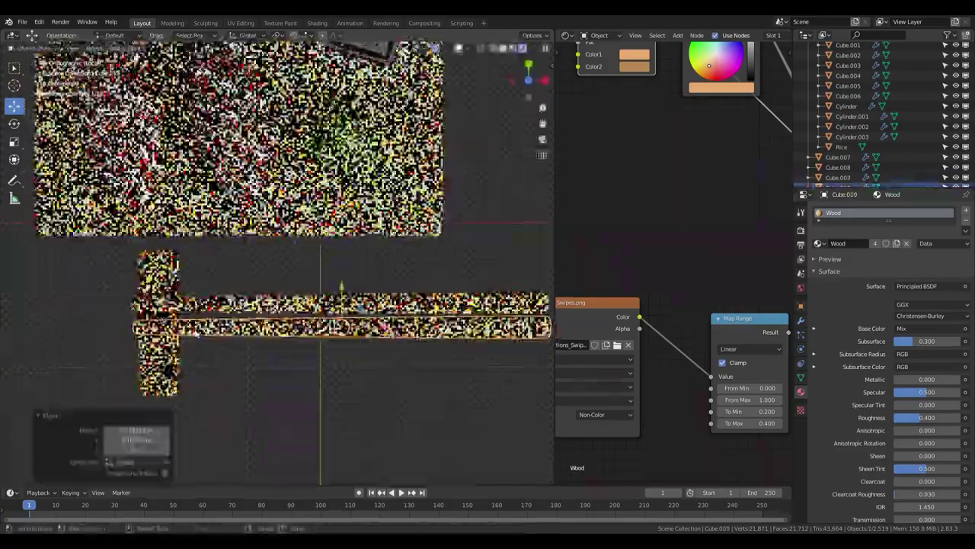
left_click(337, 309)
key("shift+d")
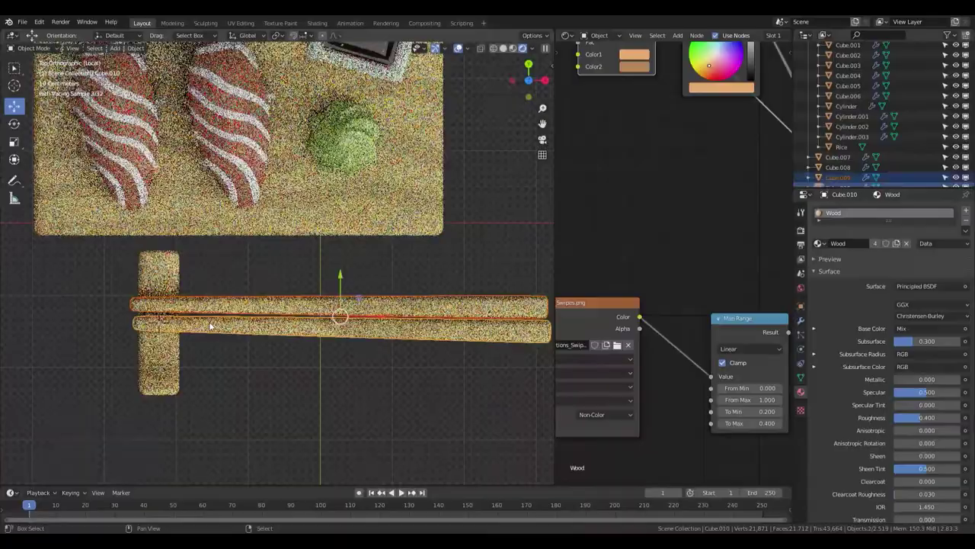
right_click(338, 311)
mouse_move(481, 304)
middle_mouse_down("shift")
mouse_move(352, 279)
mouse_move(426, 305)
middle_mouse_up("shift")
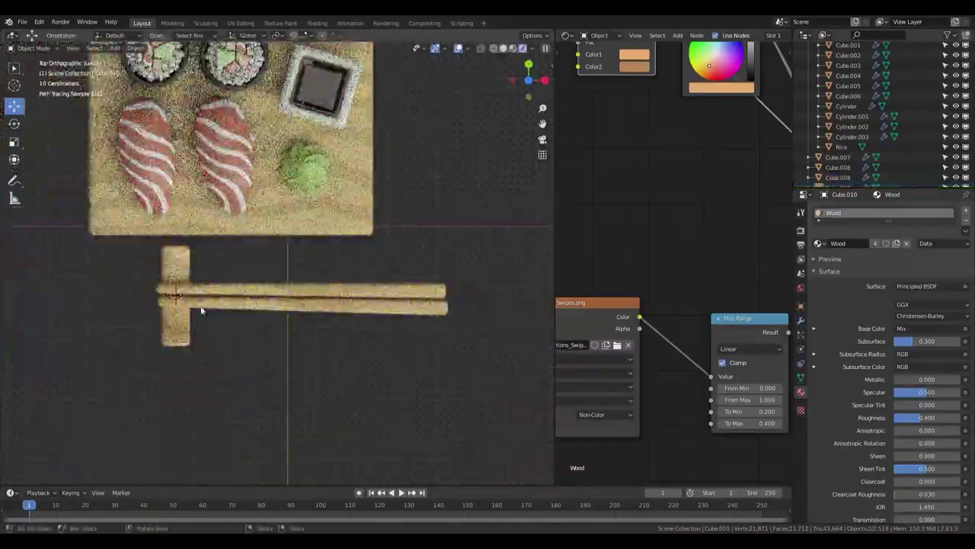
Rotate the upper chopstick slightly around Z so it angles away from the lower one
key("r")
left_click(375, 308)
scroll(375, 307, "down", 2)
Reframe the whole platter in the camera view and save the file as Sushi.blend
key("KP_0")
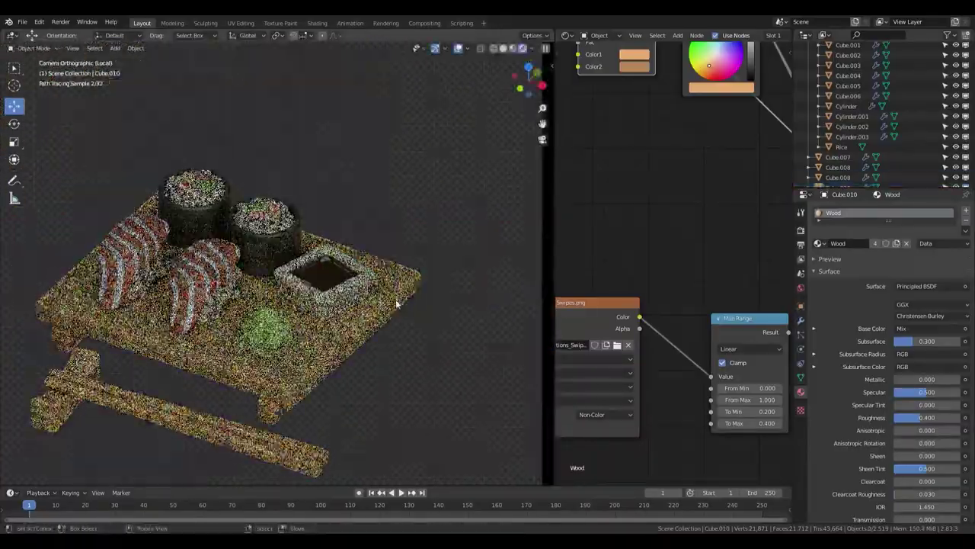
key("shift+z")
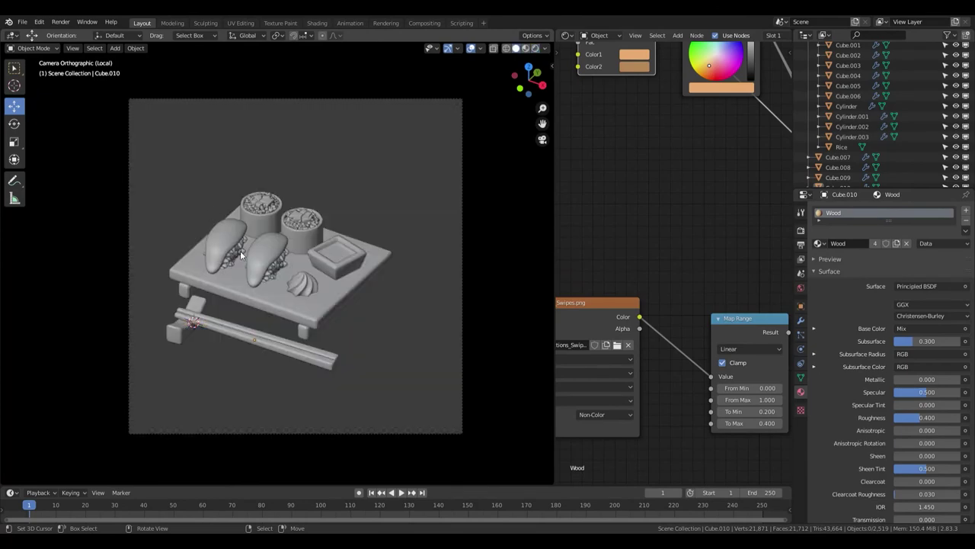
key("a")
key("g")
left_click(321, 286)
key("alt+a")
key("ctrl+s")
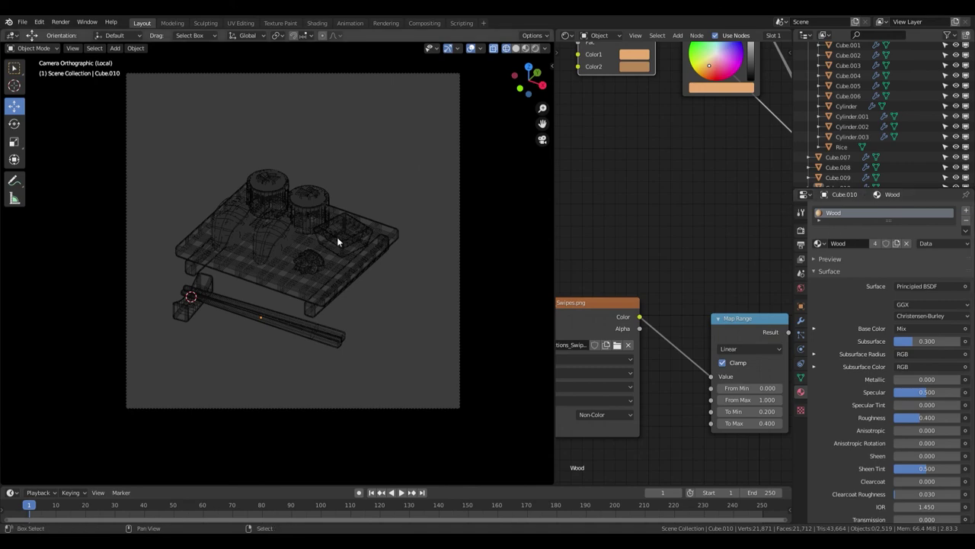
From top view, duplicate the rice cluster as Cylinder.004, 3.8543 m along X
key("shift+z")
key("KP_7")
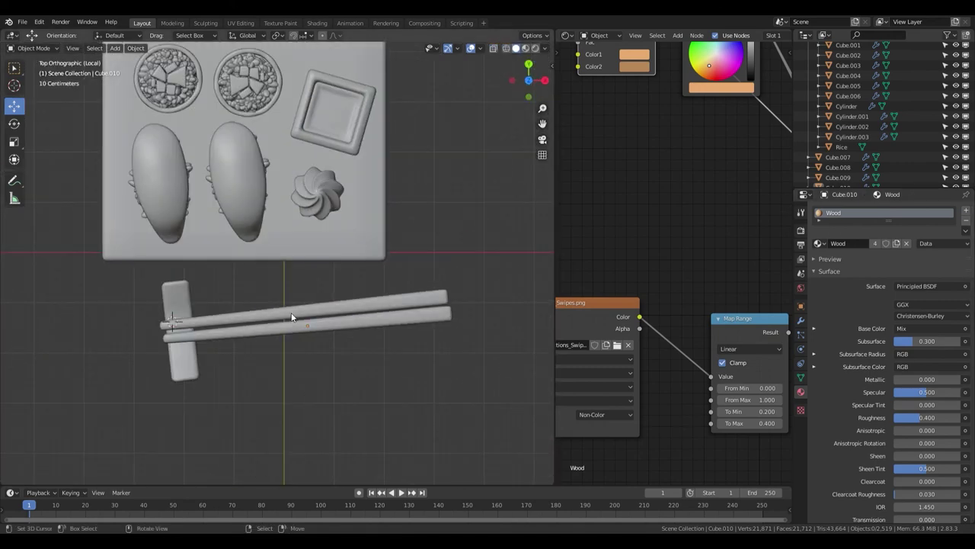
scroll(292, 317, "up", 3)
left_click(121, 228)
key("shift+d")
left_click(524, 213)
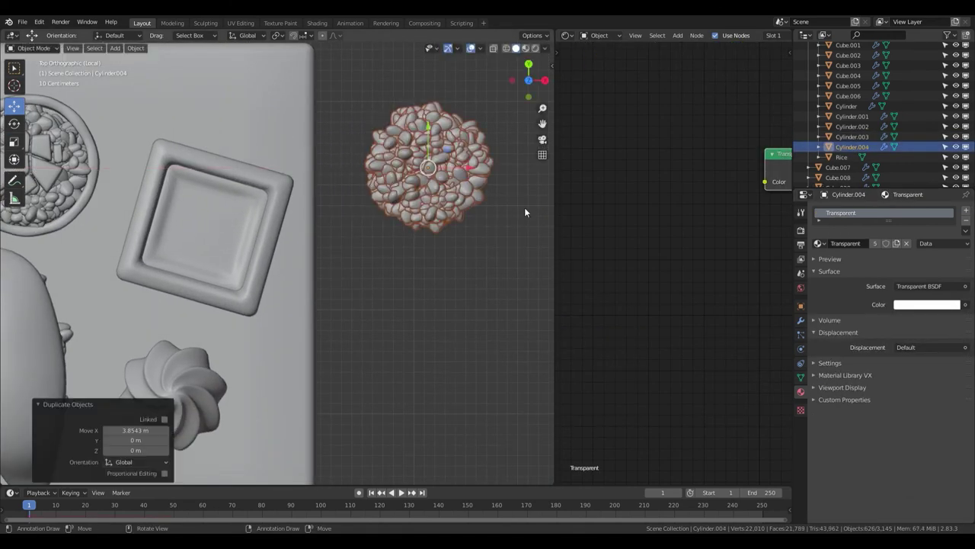
Add a UV sphere and place it beside the rice copy
middle_click_drag(525, 212, 366, 246, "shift")
key("shift+a")
left_click(408, 271)
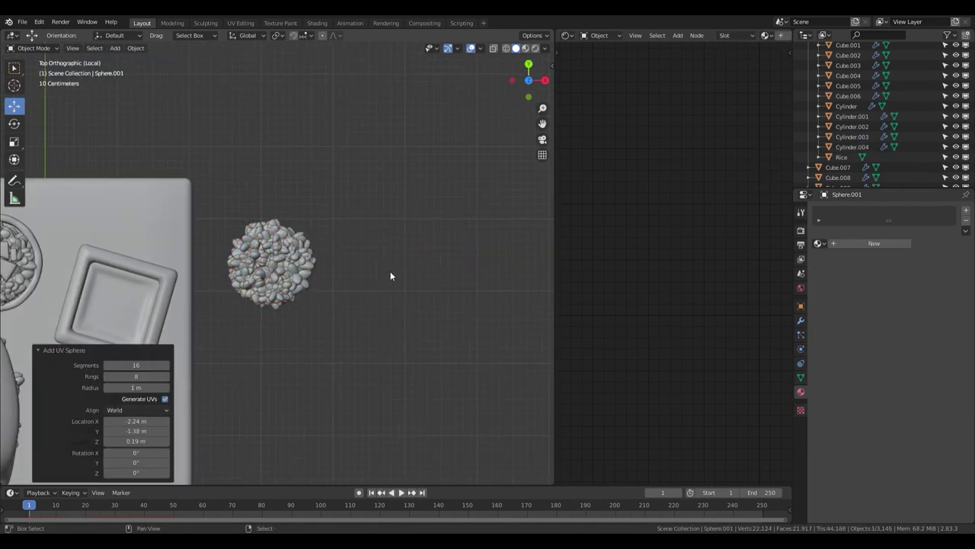
scroll(390, 271, "down", 3)
key("g")
left_click(467, 230)
scroll(466, 229, "up", 3)
scroll(466, 229, "up", 2)
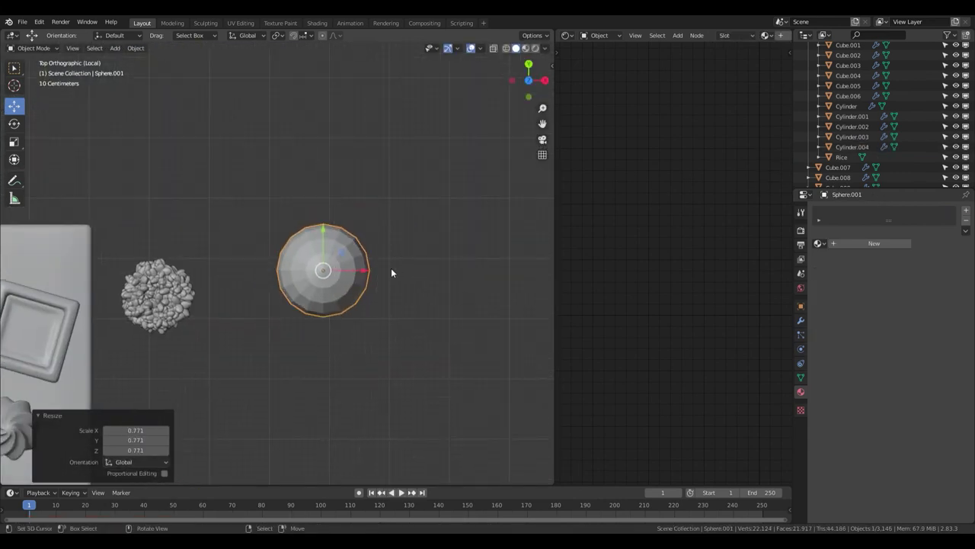
key("ctrl+z")
key("ctrl+z")
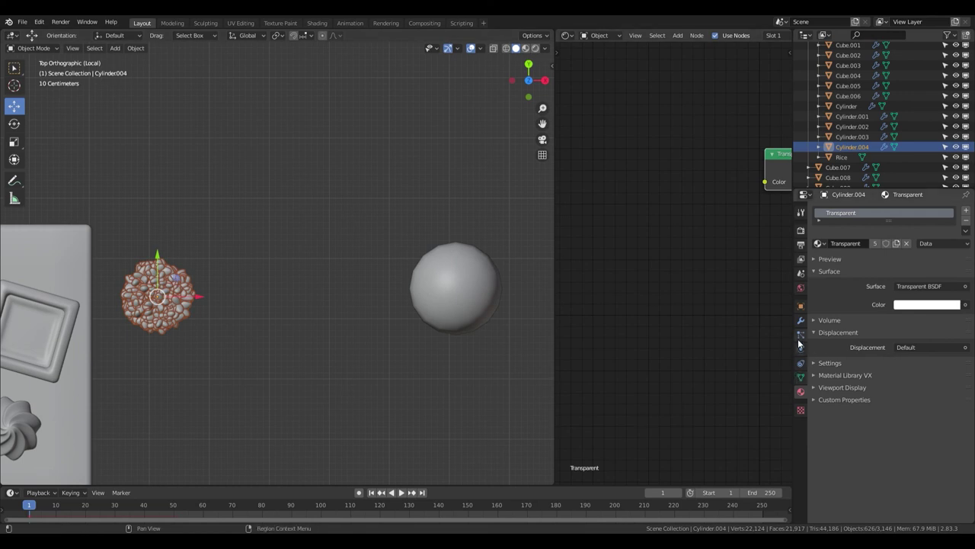
Set the UV sphere as the rice copy's particle instance object
left_click(800, 335)
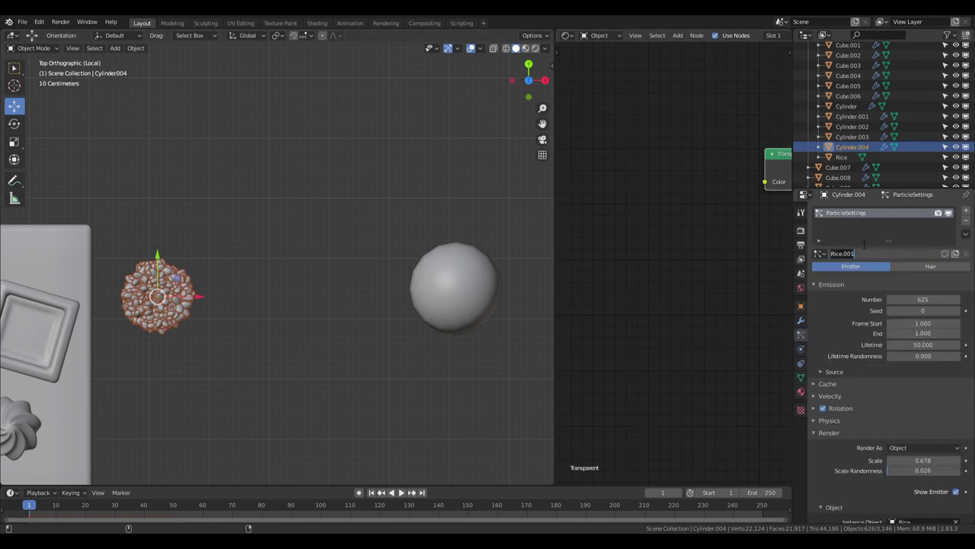
scroll(950, 411, "down", 4)
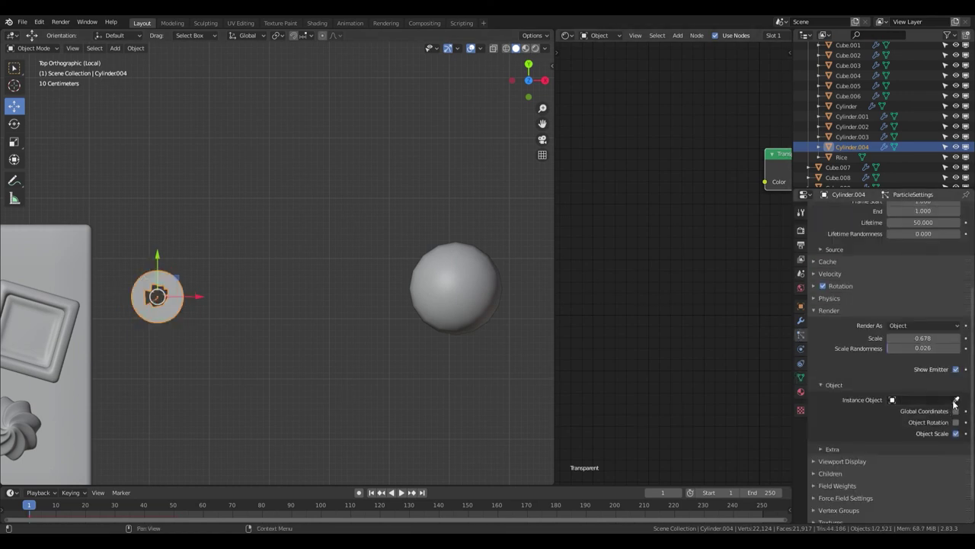
left_click(468, 296)
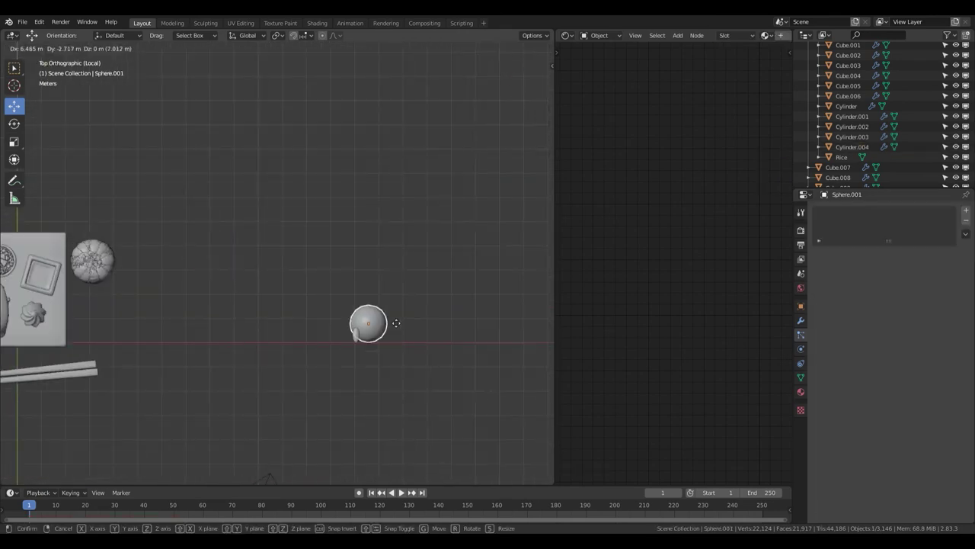
right_click(327, 241)
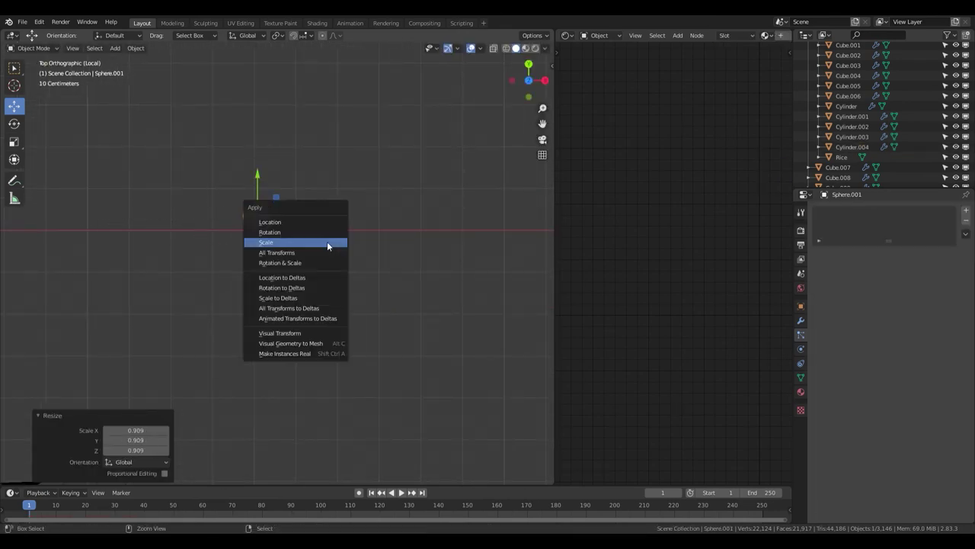
left_click(327, 241)
Lower the rice particles to scale 0.185 and reduce their number to 519
left_click(852, 146)
mouse_move(305, 228)
middle_mouse_down()
mouse_move(331, 270)
mouse_move(336, 229)
middle_mouse_up()
scroll(910, 357, "down", 2)
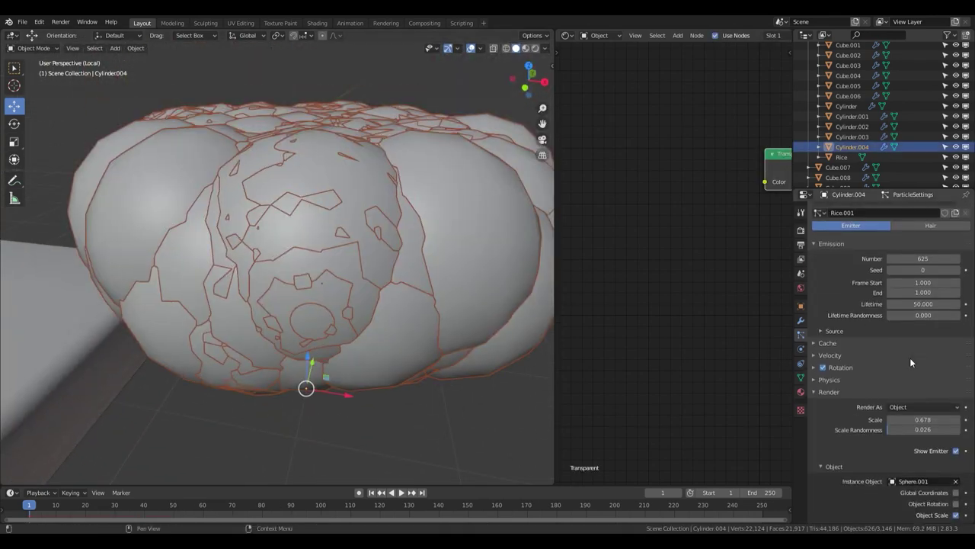
left_click_drag(923, 419, 853, 419)
left_click_drag(923, 258, 907, 258)
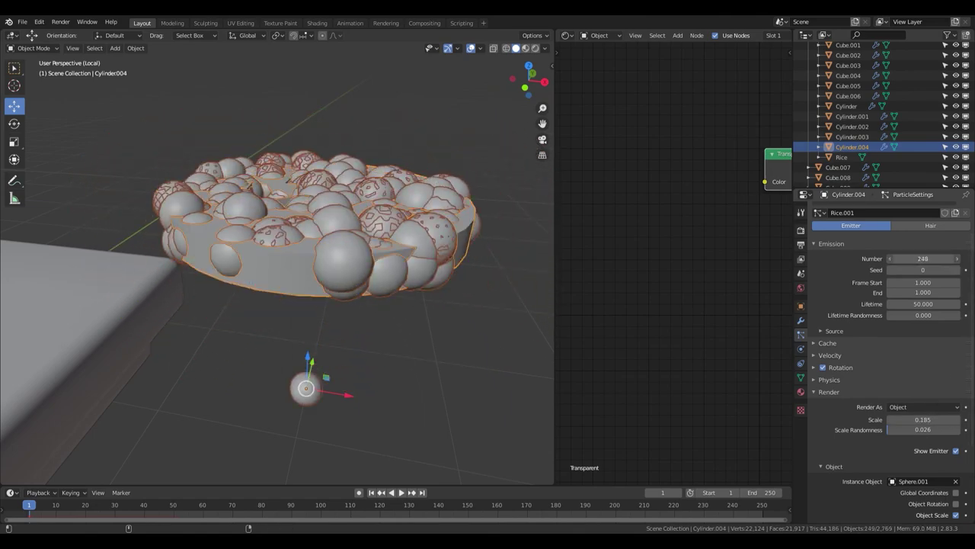
scroll(407, 234, "down", 3)
Create a new material, Material.001, for the instanced grain sphere
key("alt+a")
key("z")
left_click(351, 275)
scroll(351, 275, "up", 2)
left_click(801, 392)
scroll(410, 263, "down", 4)
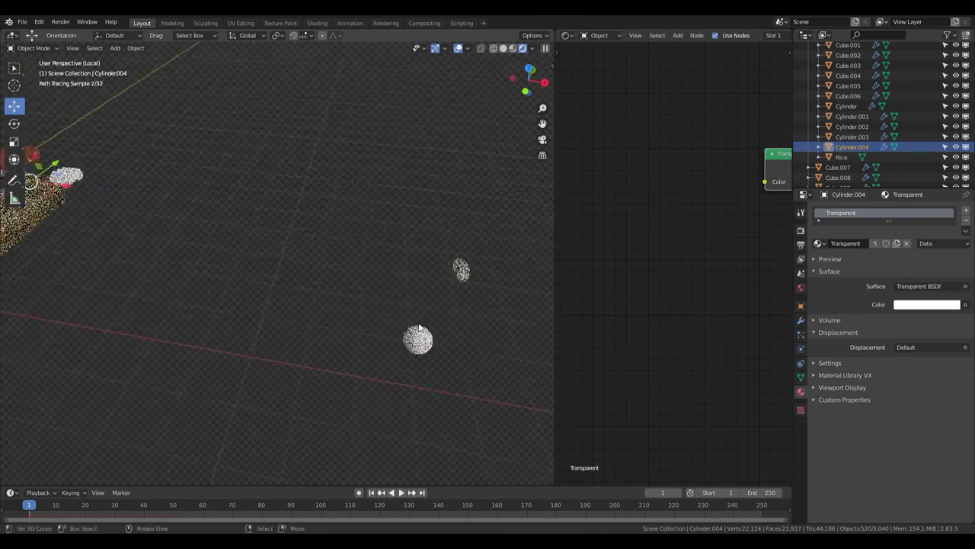
left_click(384, 354)
left_click(871, 244)
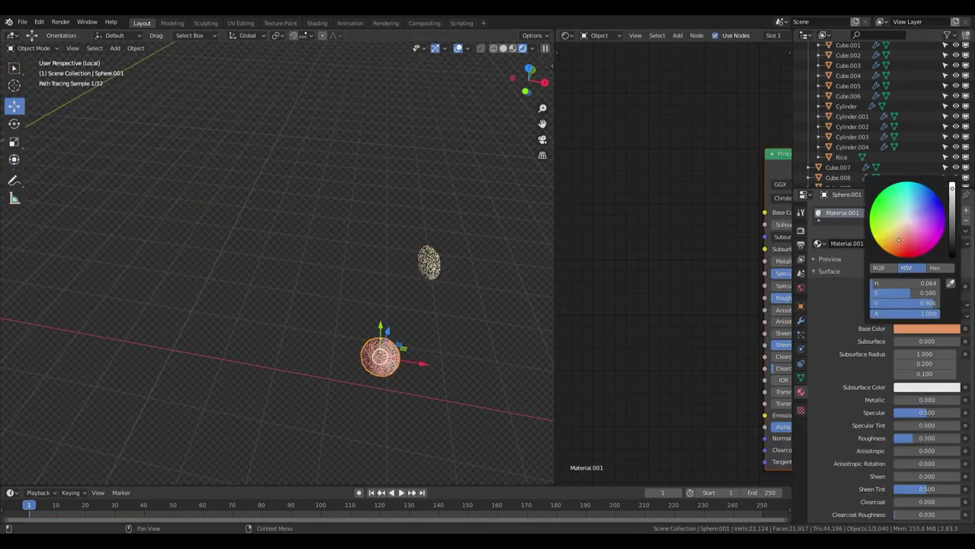
Give the grain sphere material an orange base colour with Transmission at 1.000
scroll(916, 421, "down", 2)
scroll(916, 421, "down", 3)
scroll(317, 322, "up", 3)
scroll(948, 422, "up", 2)
left_click(941, 248)
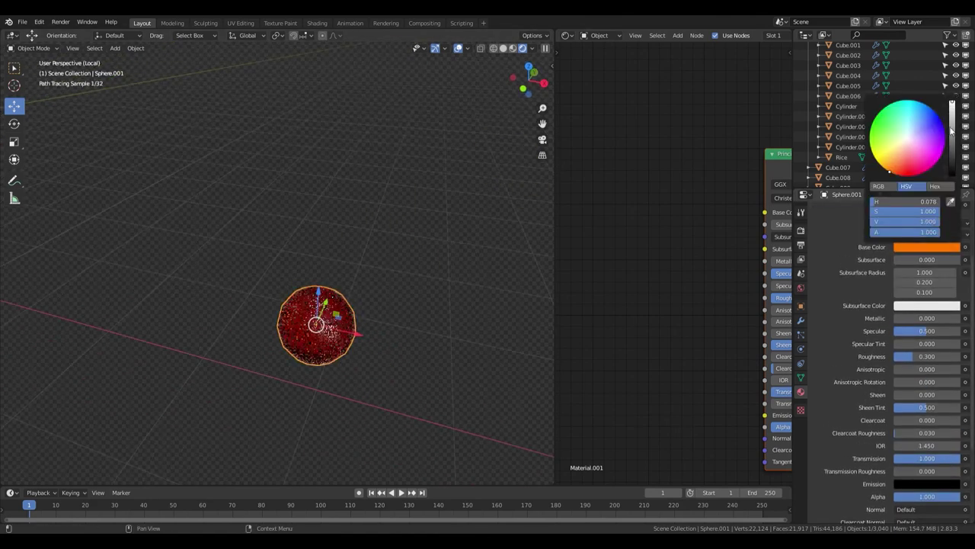
scroll(355, 301, "down", 3)
scroll(251, 278, "up", 3)
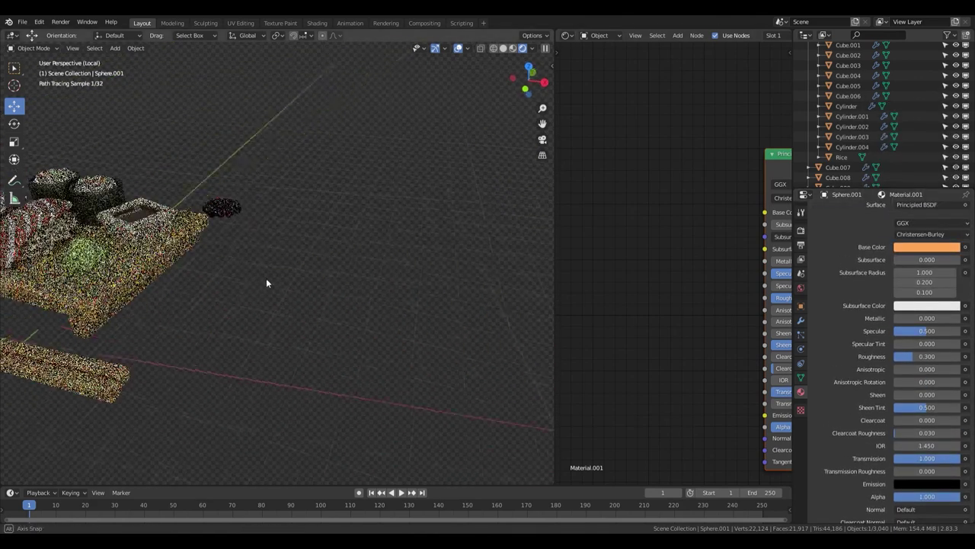
middle_click_drag(251, 278, 313, 276)
scroll(313, 276, "up", 3)
scroll(314, 274, "up", 5)
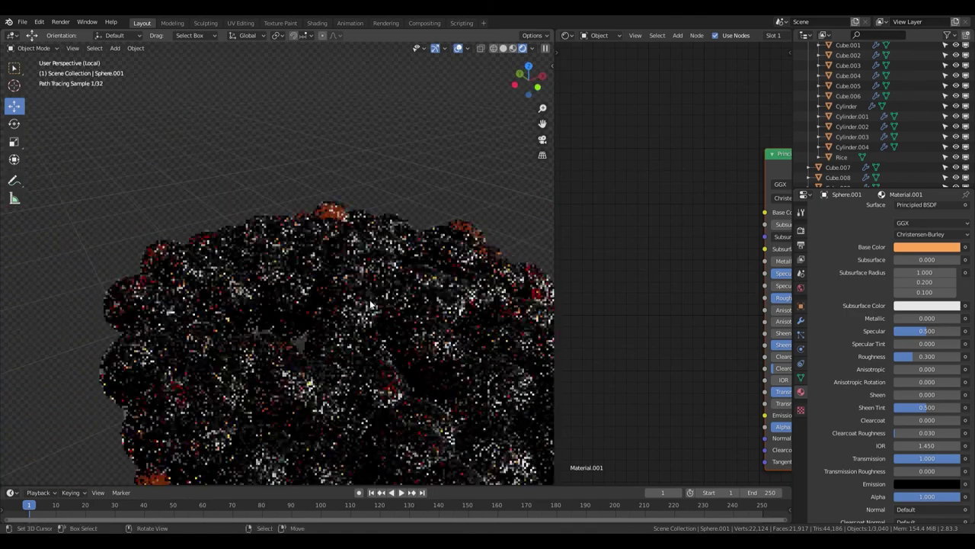
Confirm the transmission bounce limit in render settings and rearrange the Principled BSDF node
left_click(800, 229)
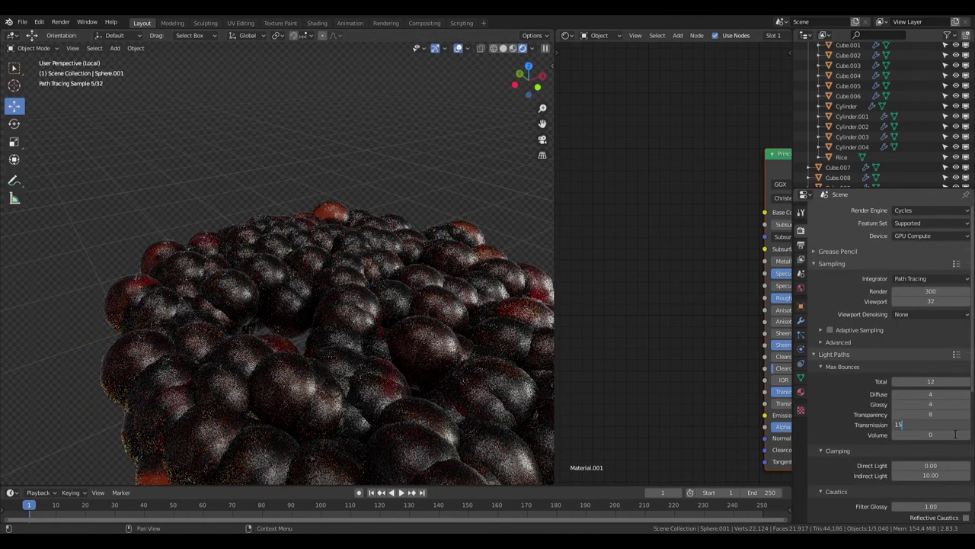
key("Return")
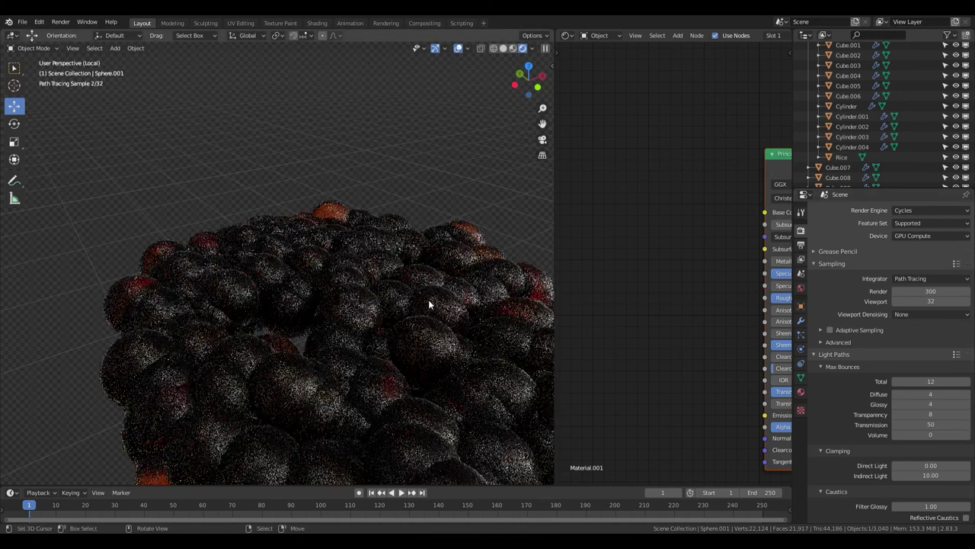
scroll(428, 300, "down", 5)
middle_click_drag(452, 300, 531, 246)
left_click_drag(773, 165, 686, 187)
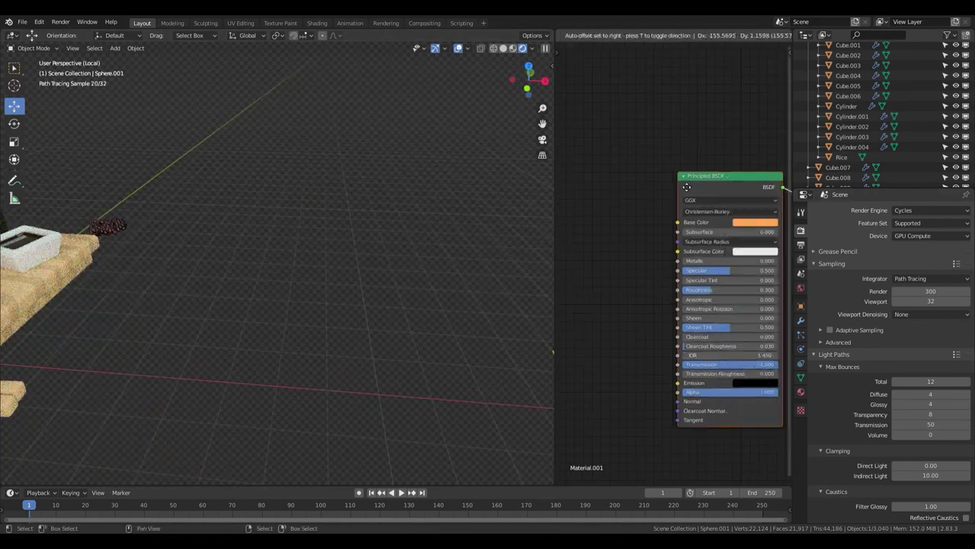
key("Escape")
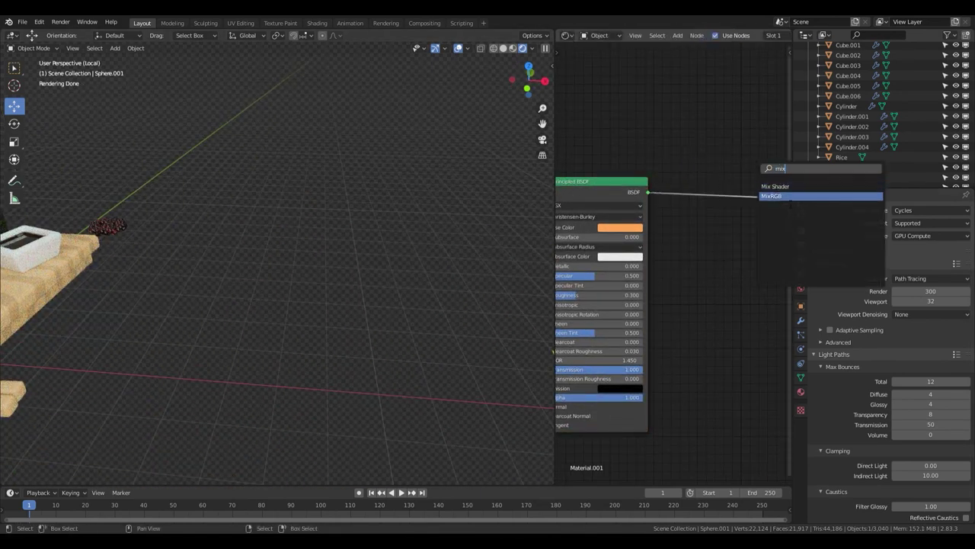
Insert a Mix Shader on the Principled BSDF output link
left_click(775, 186)
left_click(720, 228)
key("KP_Decimal")
Drive the mix with Layer Weight Facing and feed an orange Transparent BSDF into the second shader
key("shift+a")
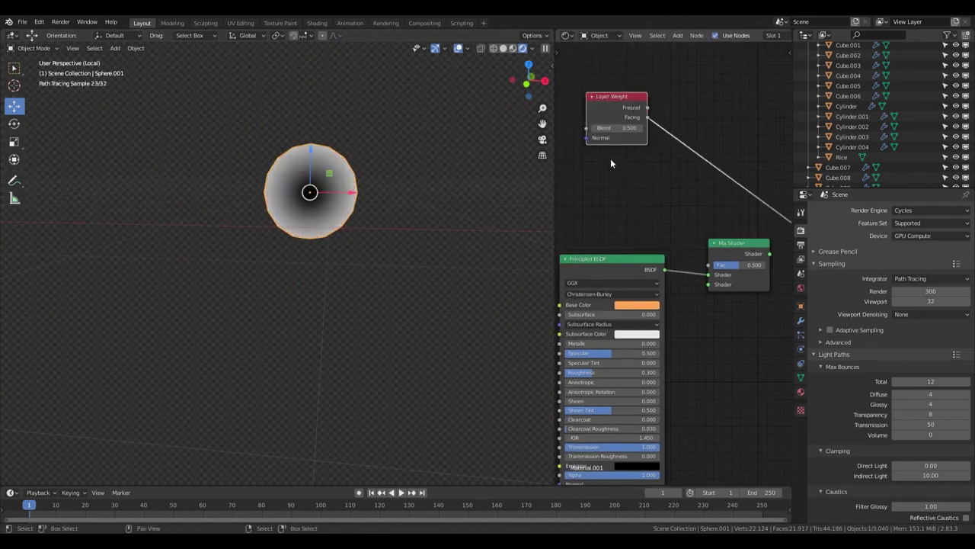
scroll(610, 162, "down", 1)
key("shift+a")
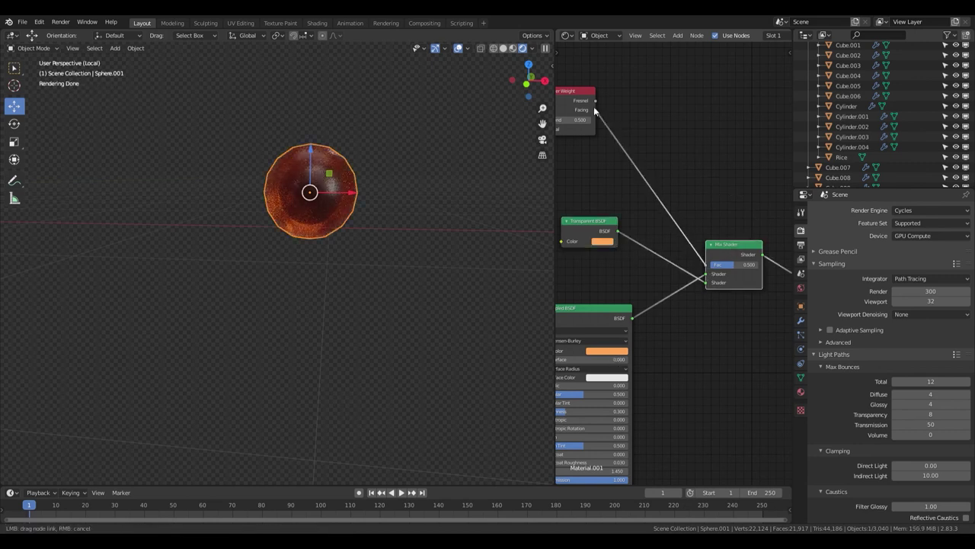
left_click_drag(597, 113, 595, 111)
scroll(617, 176, "down", 2)
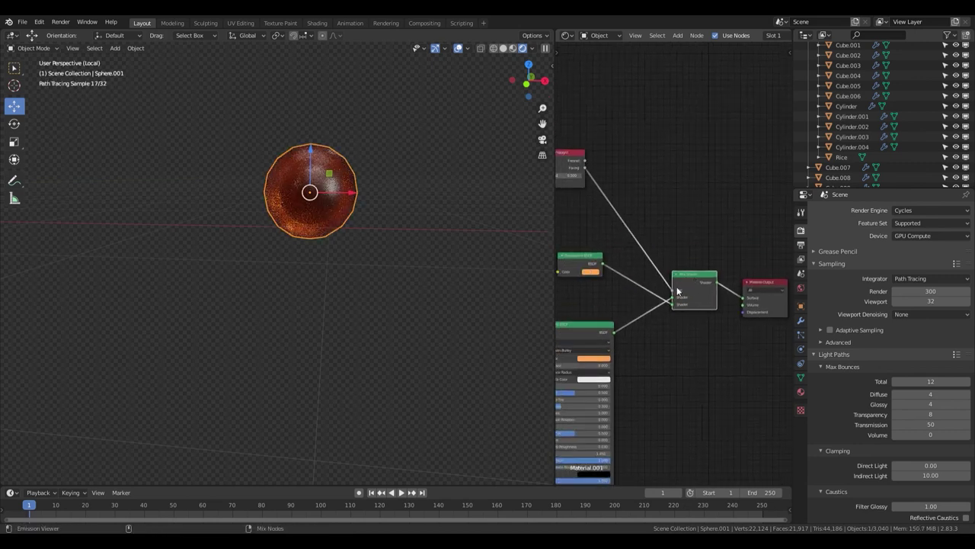
left_click_drag(674, 303, 674, 304)
middle_click_drag(755, 296, 709, 306)
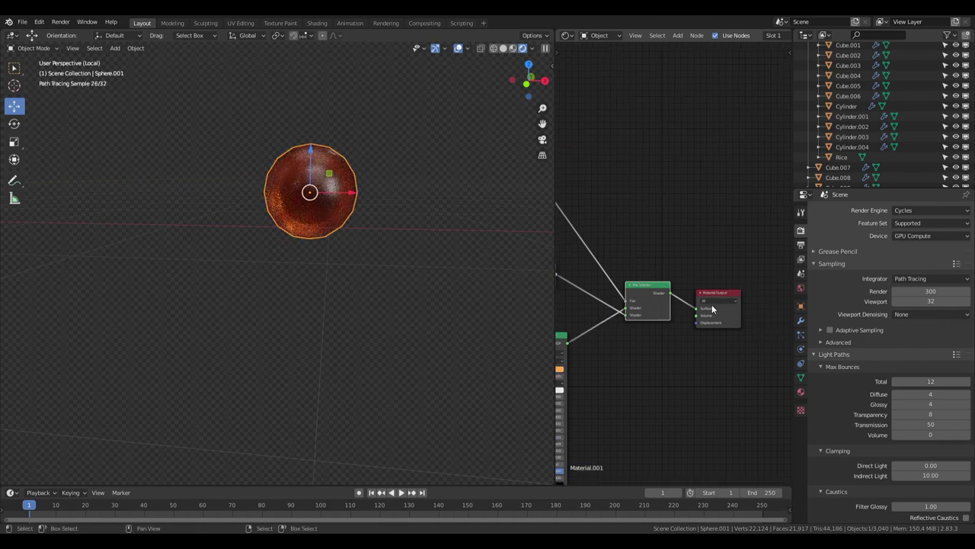
left_click(303, 304)
key("KP_Decimal")
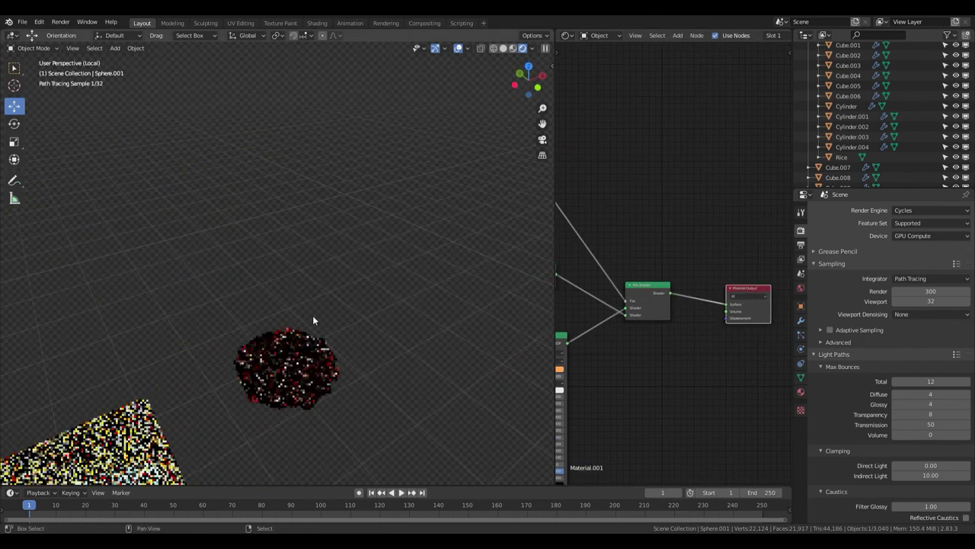
Lower the render samples to 150
left_click(932, 277)
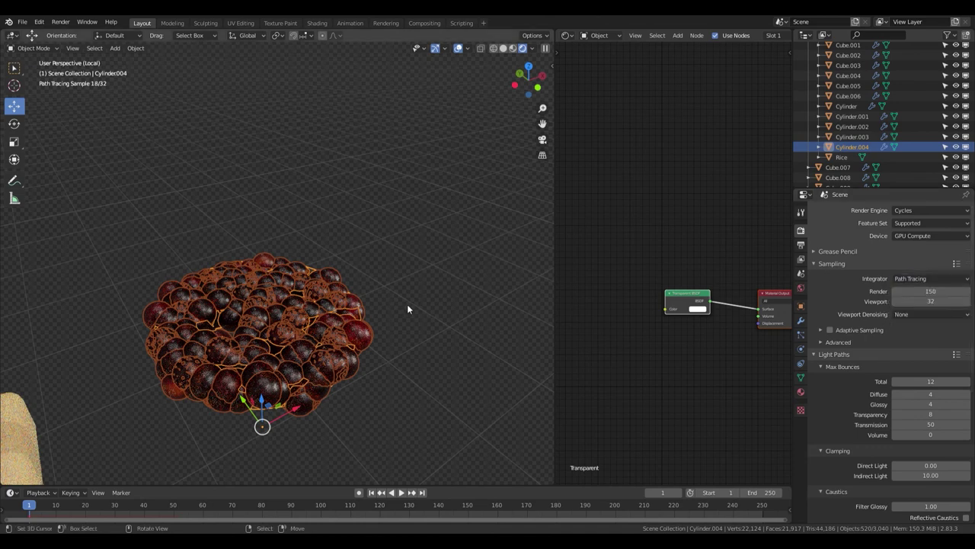
left_click(406, 304)
mouse_move(358, 302)
middle_mouse_down()
mouse_move(758, 295)
mouse_move(682, 263)
middle_mouse_up()
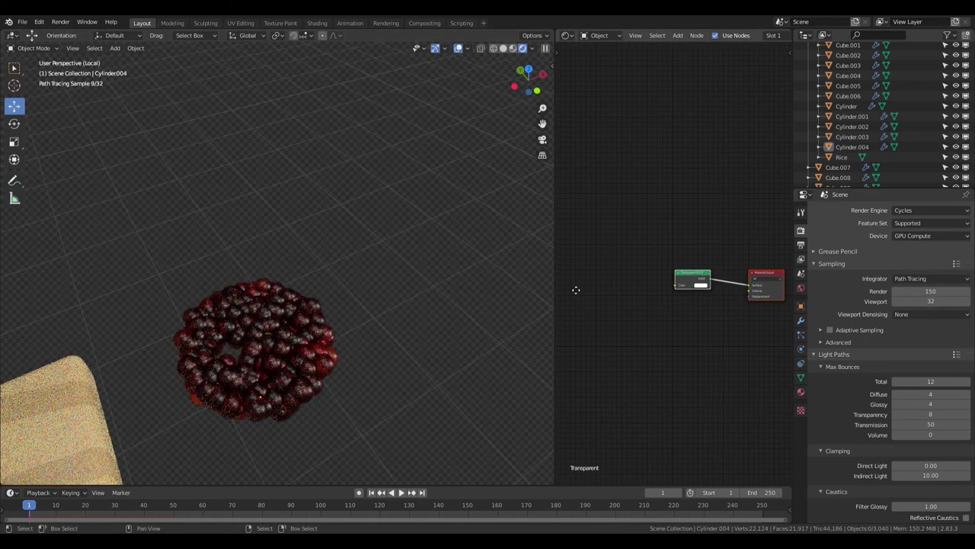
scroll(396, 306, "down", 5)
Duplicate the Transparent BSDF and add it to the Mix Shader through an Add Shader
left_click(282, 292)
scroll(343, 297, "up", 5)
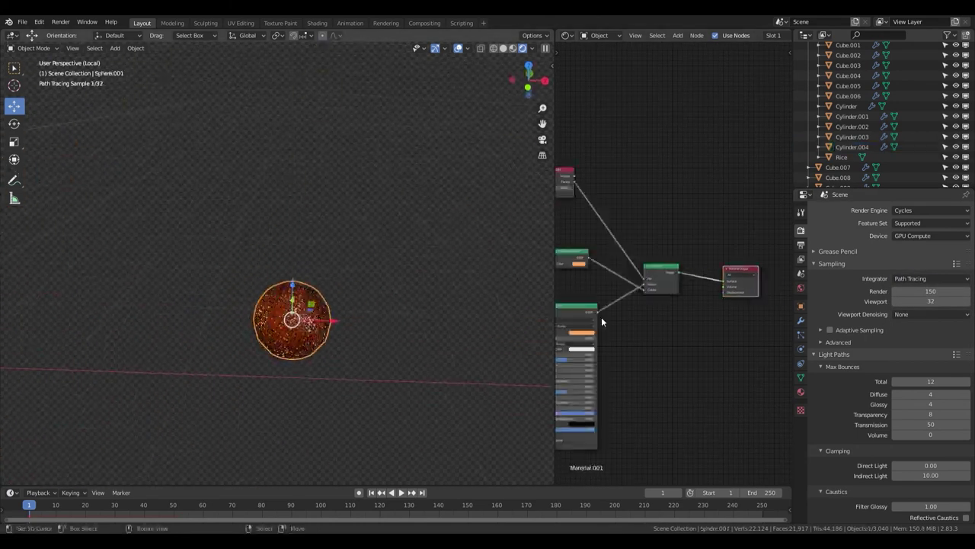
scroll(741, 289, "up", 3)
left_click(648, 230)
middle_click_drag(759, 193, 617, 176)
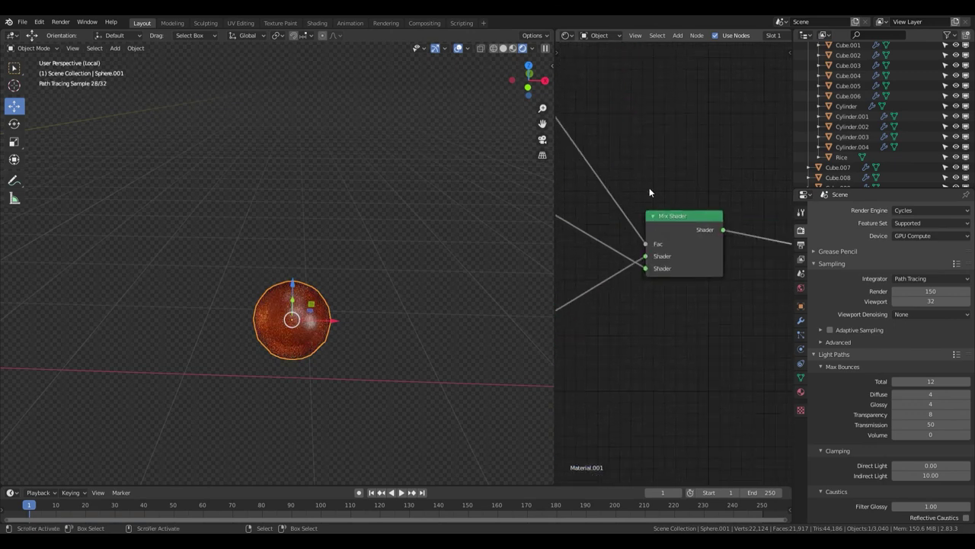
scroll(751, 213, "down", 2)
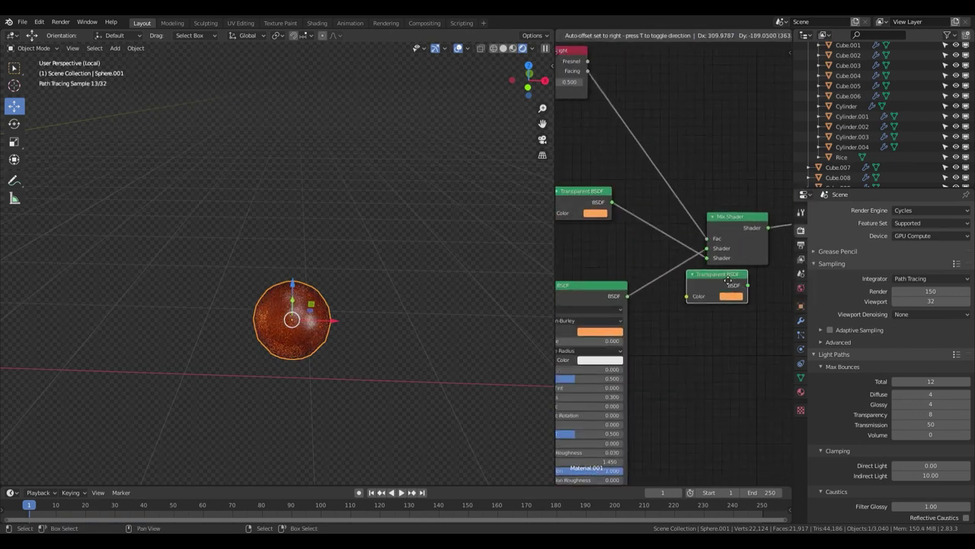
left_click(728, 280)
middle_click_drag(728, 281, 669, 297)
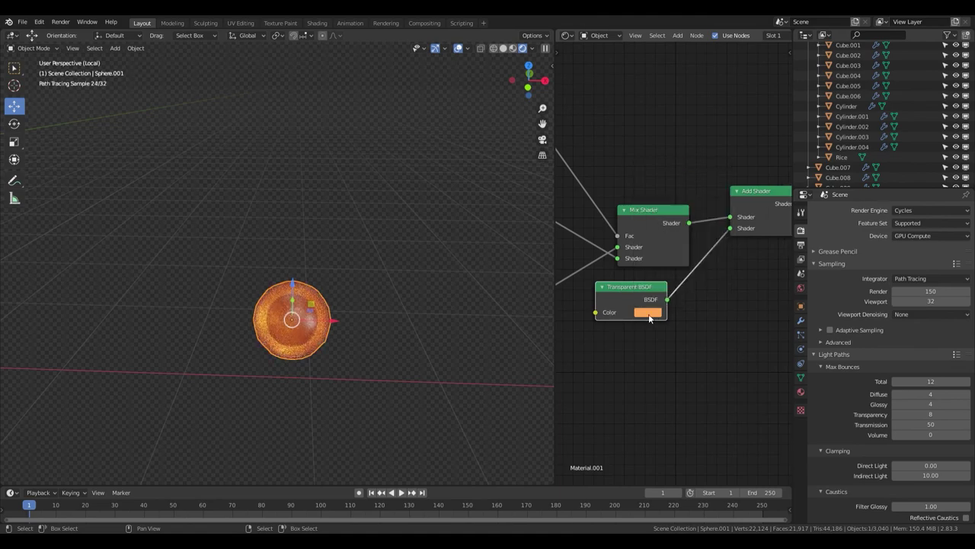
scroll(284, 263, "down", 5)
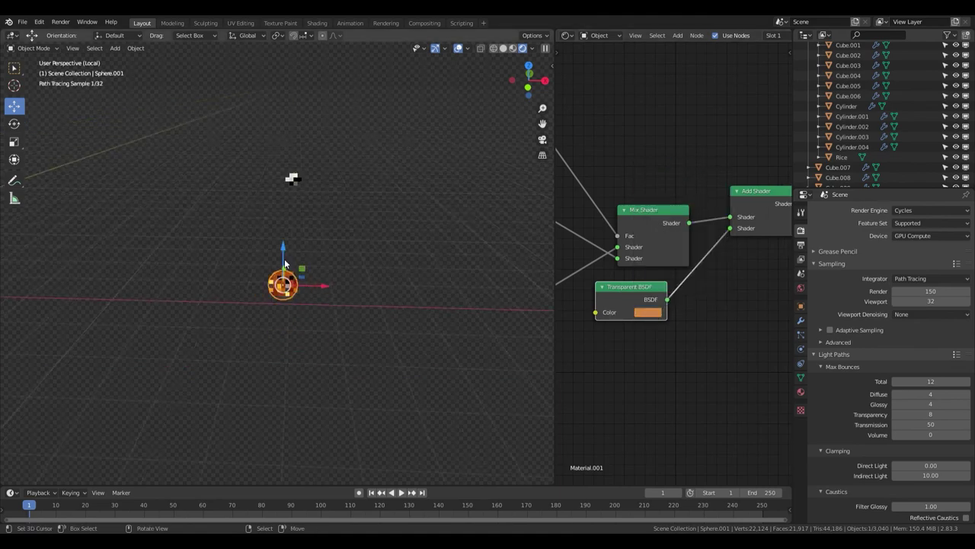
scroll(329, 315, "up", 4)
scroll(377, 331, "up", 4)
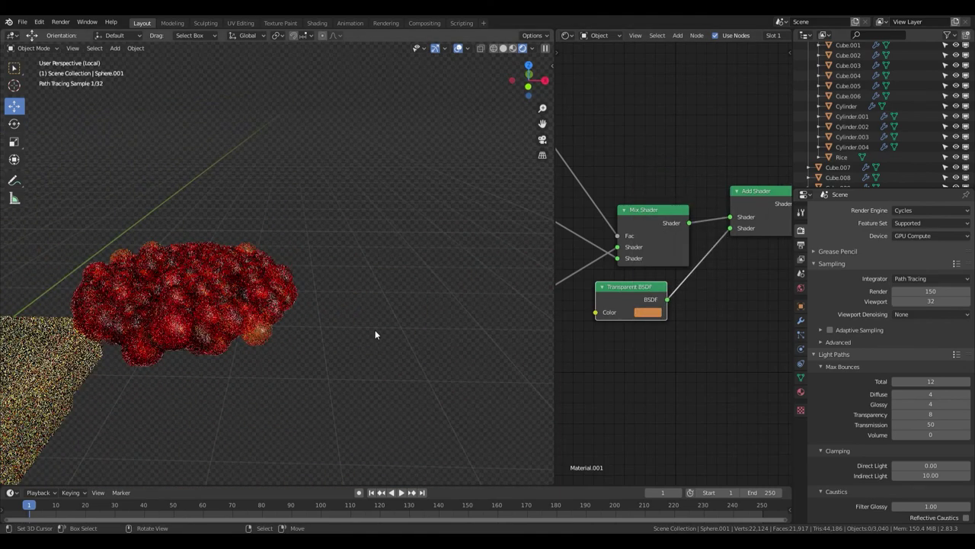
Set the copied Transparent BSDF colour to light grey with value 0.575
left_click(647, 311)
left_click_drag(725, 195, 722, 192)
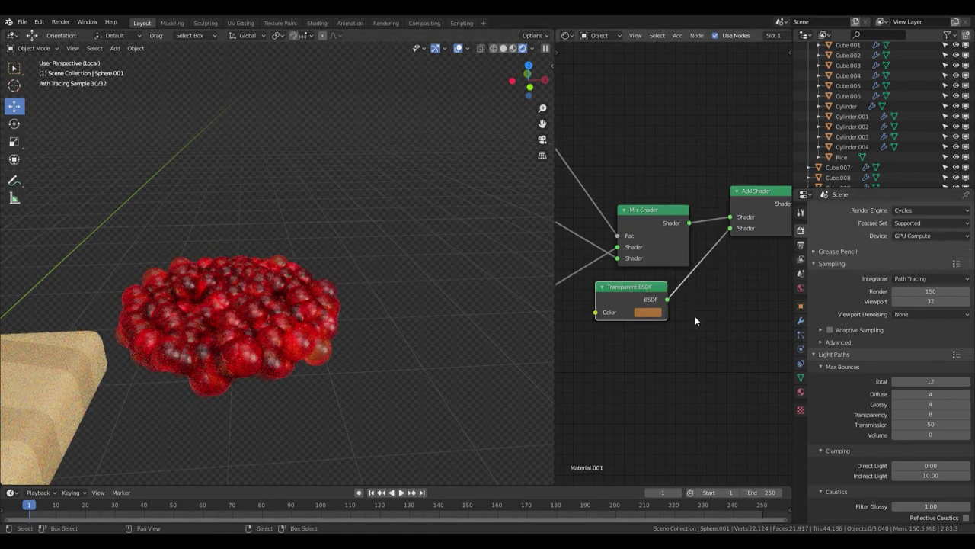
mouse_move(716, 234)
left_mouse_down()
mouse_move(710, 200)
mouse_move(758, 242)
left_mouse_up()
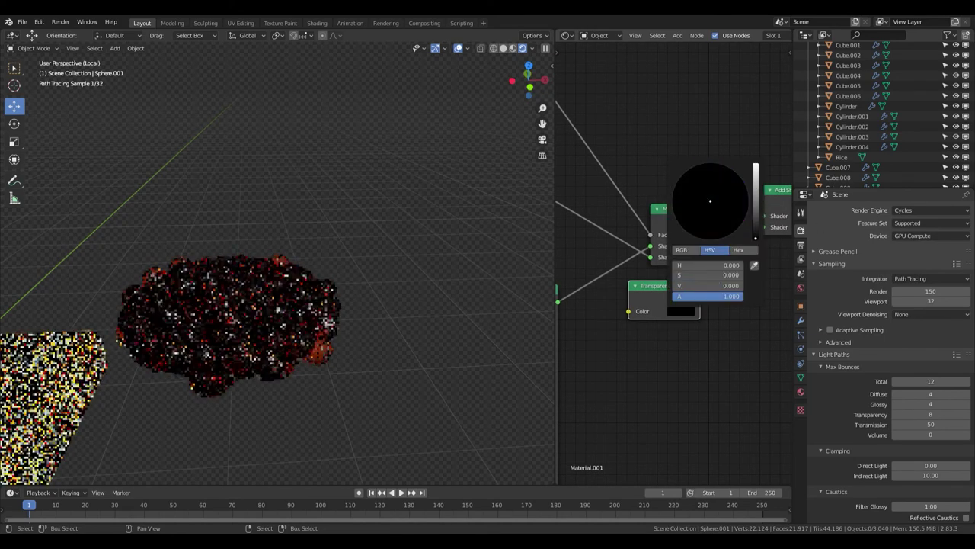
left_click_drag(709, 285, 731, 285)
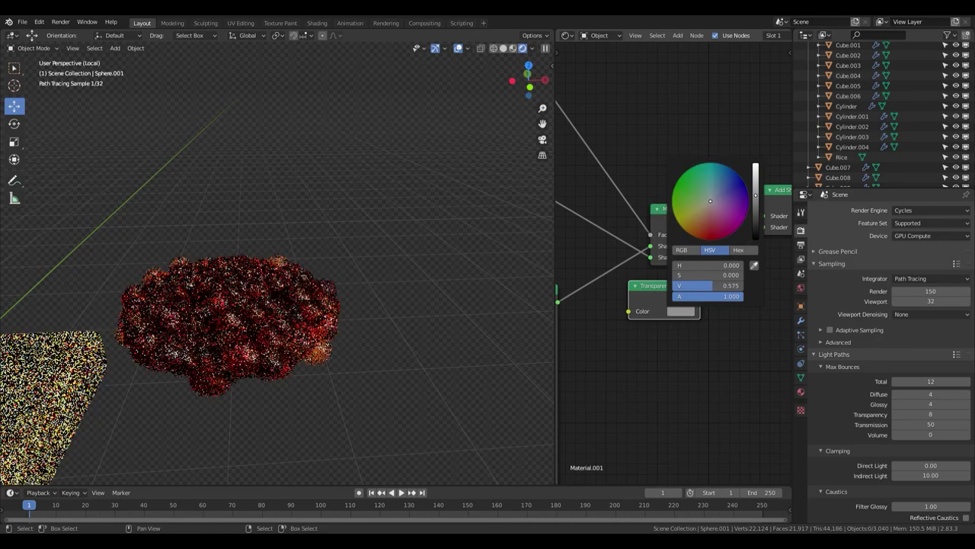
scroll(303, 261, "down", 5)
key("KP_7")
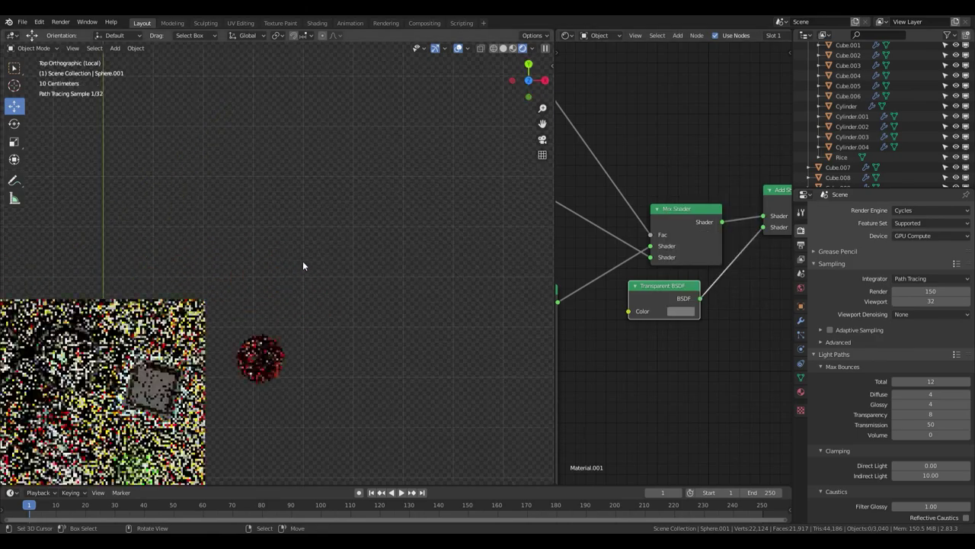
Duplicate the red-topped roll and place the copy beside the original along X
left_click(341, 290)
key("shift+d")
key("x")
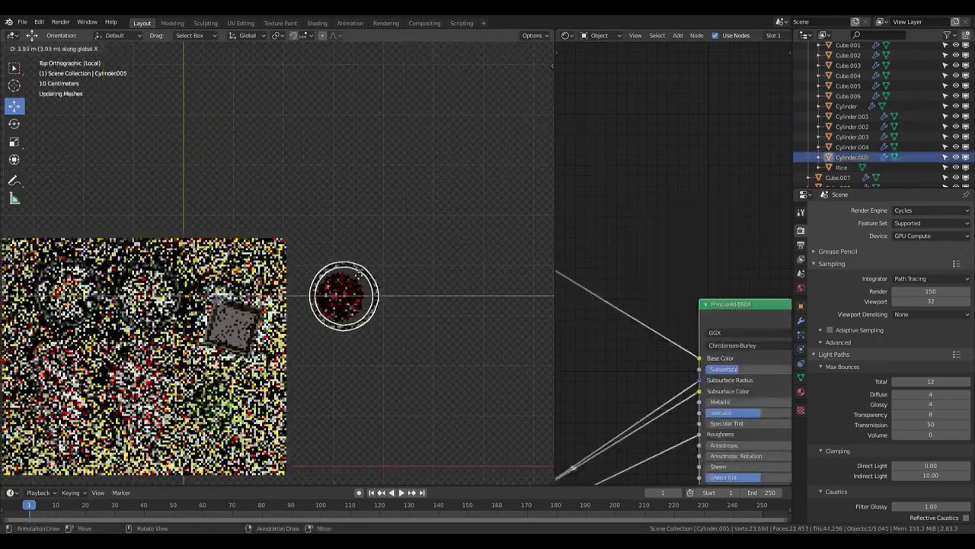
left_click(358, 273)
Scale the copy's rice by 1.25 and shift it along X
key("KP_1")
scroll(356, 308, "up", 3)
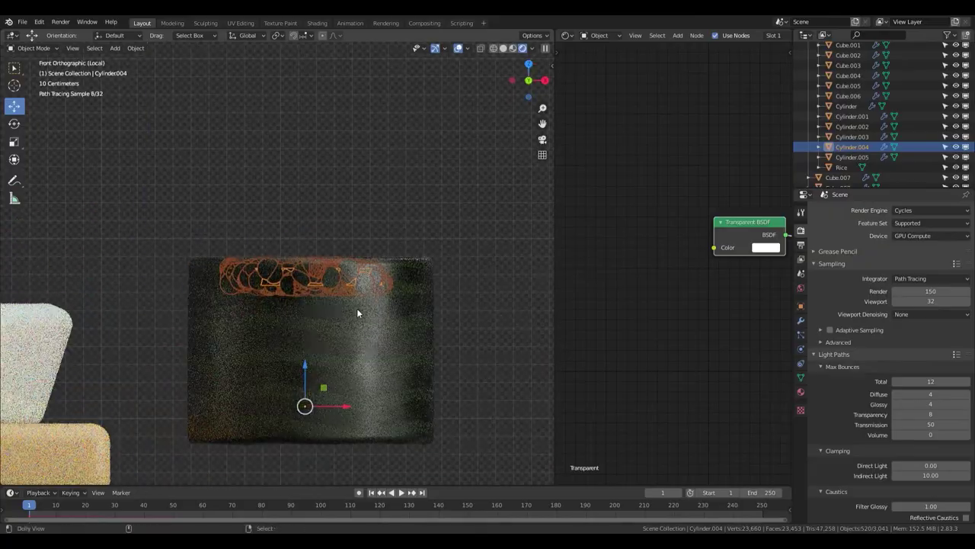
middle_click_drag(358, 302, 404, 369)
type("s1.25")
key("Return")
key("g")
key("x")
left_click(403, 371)
Set the rice particle Scale to 0.3
middle_click_drag(391, 364, 366, 305)
scroll(365, 304, "up", 2)
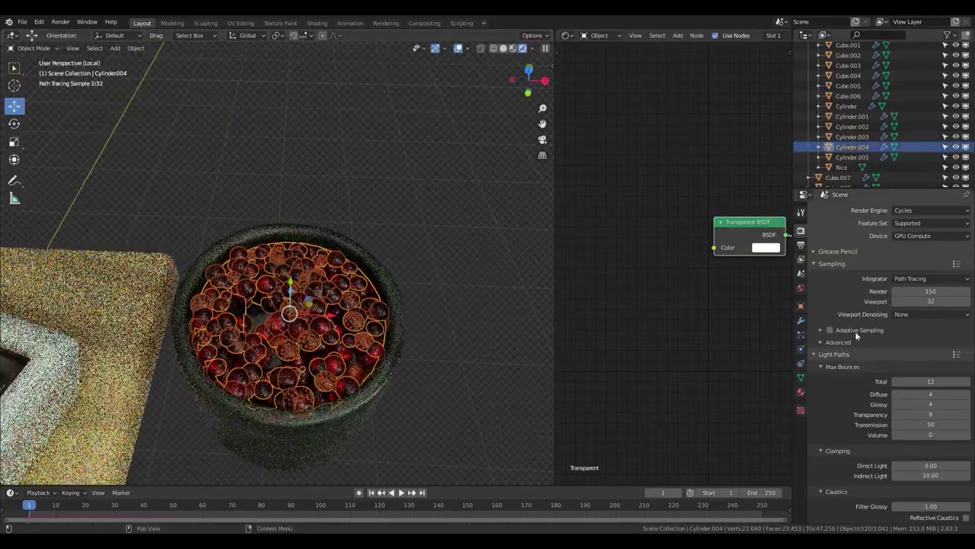
left_click(800, 333)
left_click_drag(945, 258, 953, 258)
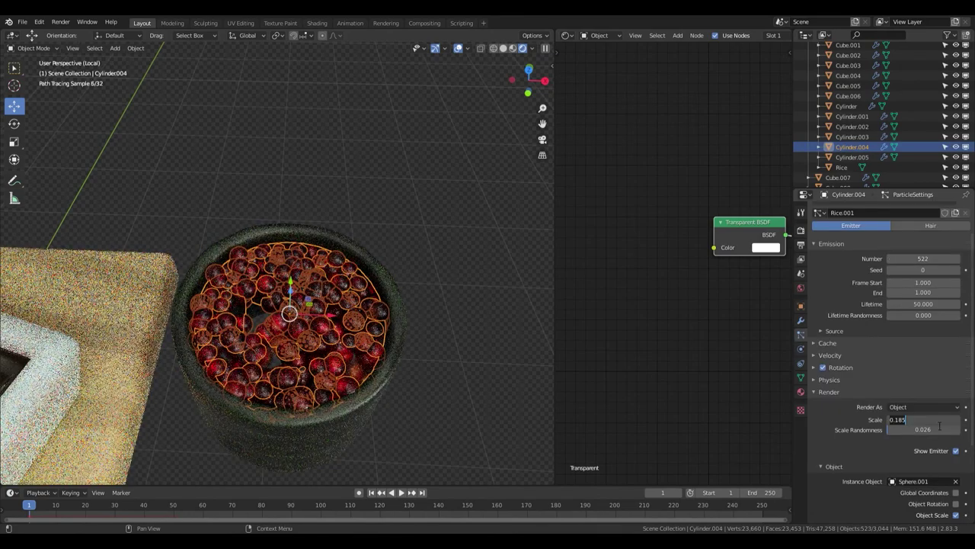
type("0.300")
key("Return")
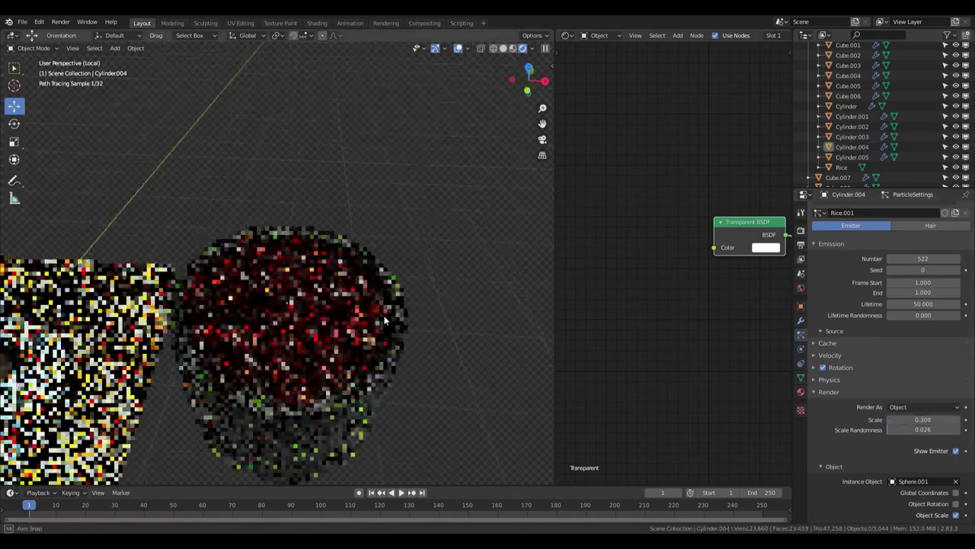
Widen the wooden board by moving its right-side vertices outward in Edit Mode
middle_click_drag(366, 252, 379, 304)
scroll(379, 304, "down", 5)
middle_click_drag(406, 272, 386, 317)
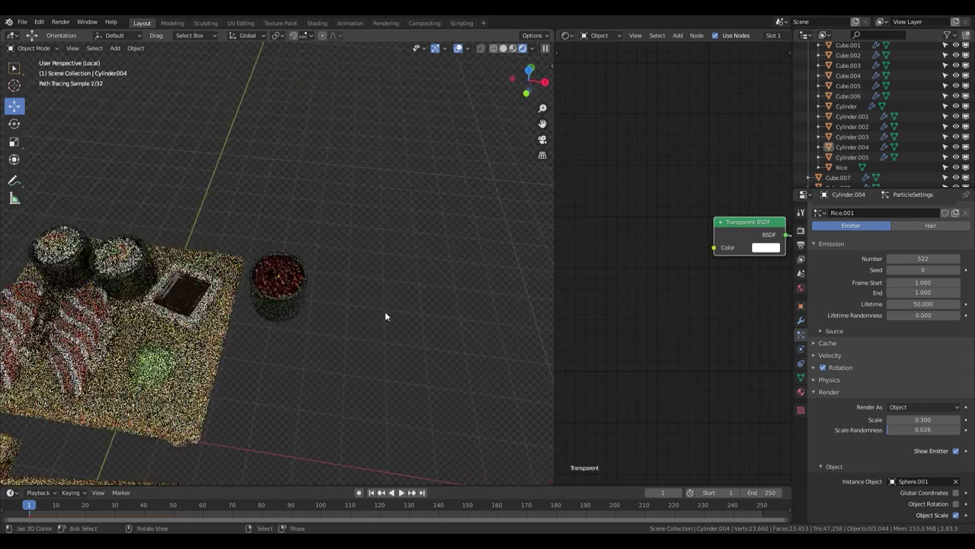
left_click(203, 348)
key("KP_7")
key("Tab")
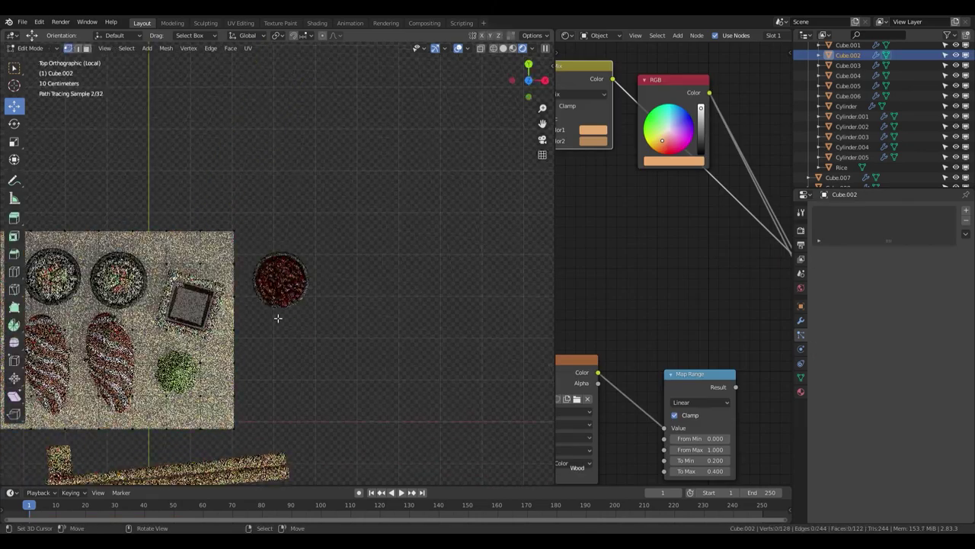
middle_click_drag(276, 318, 315, 278, "shift")
key("shift+z")
key("alt+a")
left_click_drag(383, 170, 228, 391)
key("g")
left_click(373, 282)
key("Tab")
Move the soy dish and wasabi together to the right
scroll(259, 268, "up", 3)
left_click(259, 269)
left_click(231, 347, "shift")
left_click_drag(232, 347, 388, 408)
key("alt+a")
Move the top-right roll left into the row of rolls
key("b")
mouse_move(386, 152)
left_mouse_down()
mouse_move(403, 168)
mouse_move(257, 176)
left_mouse_up()
left_click(403, 170)
key("shift+z")
middle_click_drag(257, 176, 270, 241, "shift")
scroll(270, 241, "up", 3)
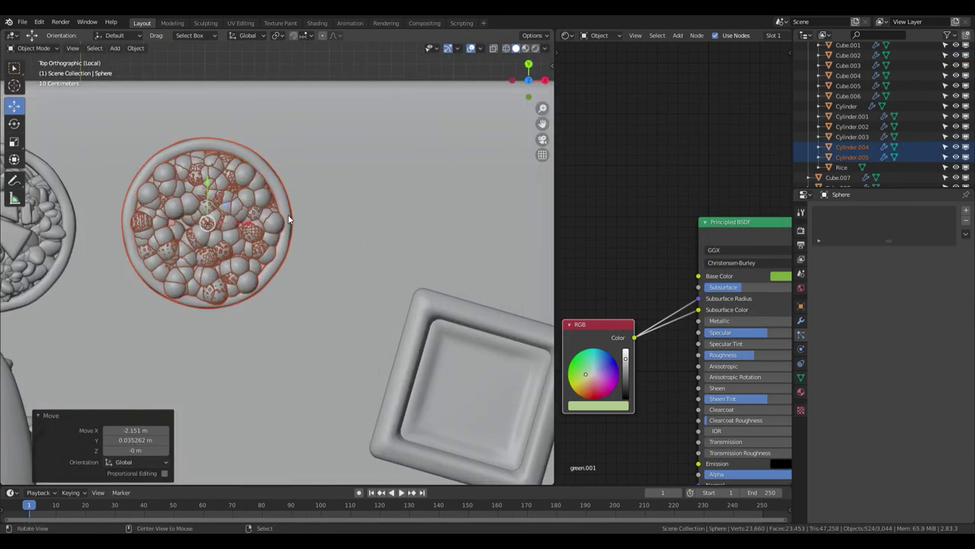
scroll(288, 220, "down", 2)
middle_click_drag(389, 320, 320, 182, "shift")
Check the new roll Cylinder.005 and preview the camera view in rendered shading
key("shift+z")
key("alt+a")
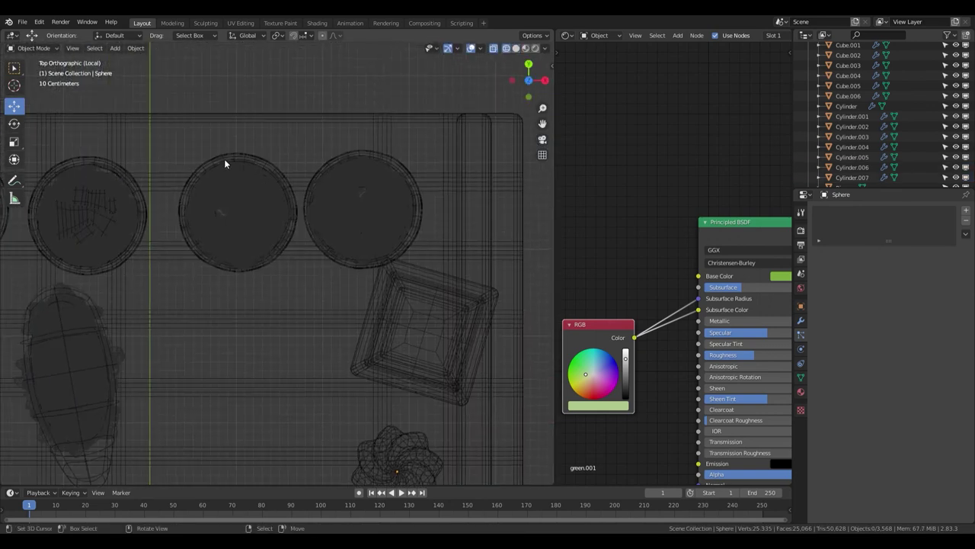
middle_click_drag(224, 162, 295, 191, "shift")
scroll(296, 190, "up", 1)
scroll(374, 210, "down", 2)
key("shift+z")
scroll(322, 267, "up", 4)
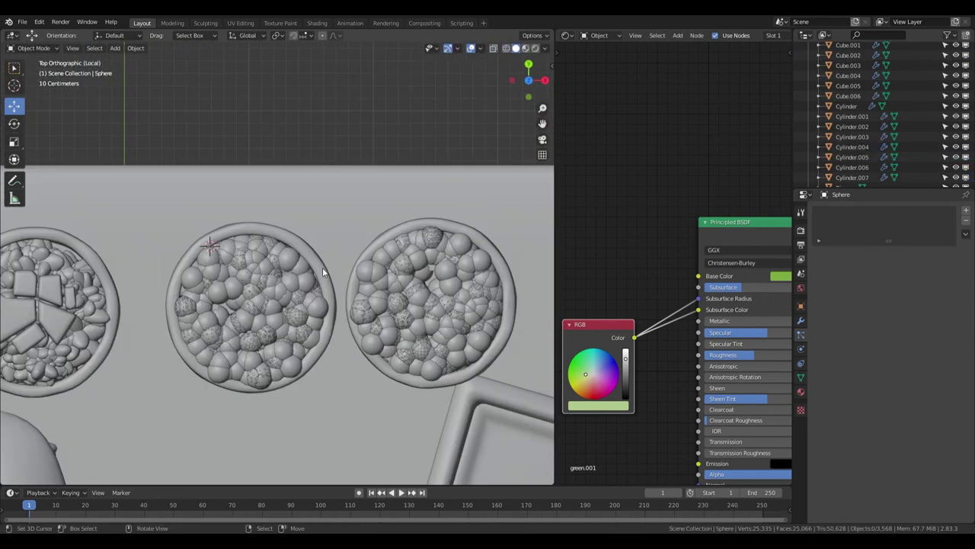
left_click(322, 267)
middle_click_drag(323, 268, 312, 259)
key("KP_0")
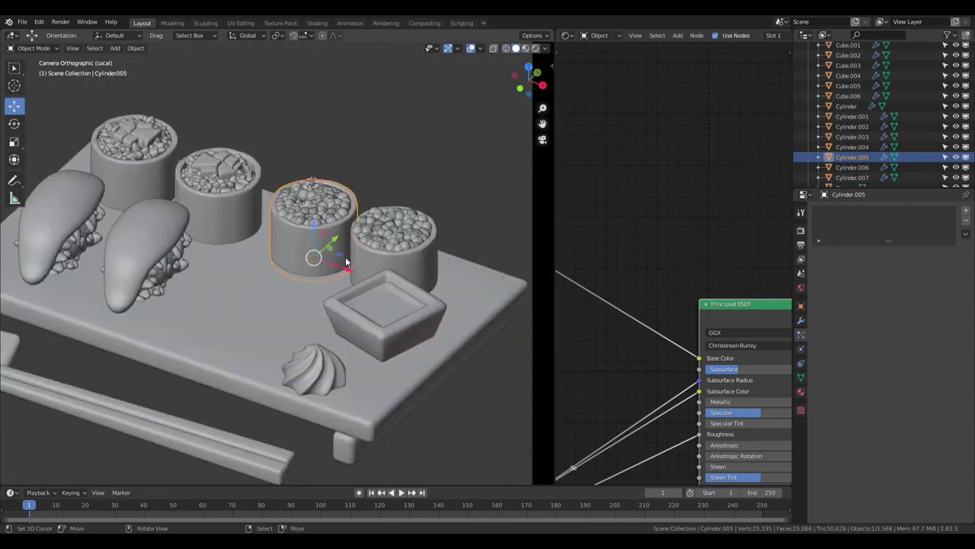
key("Home")
Give Sphere.001's Transparent BSDF a pale peach colour instead of grey
key("z")
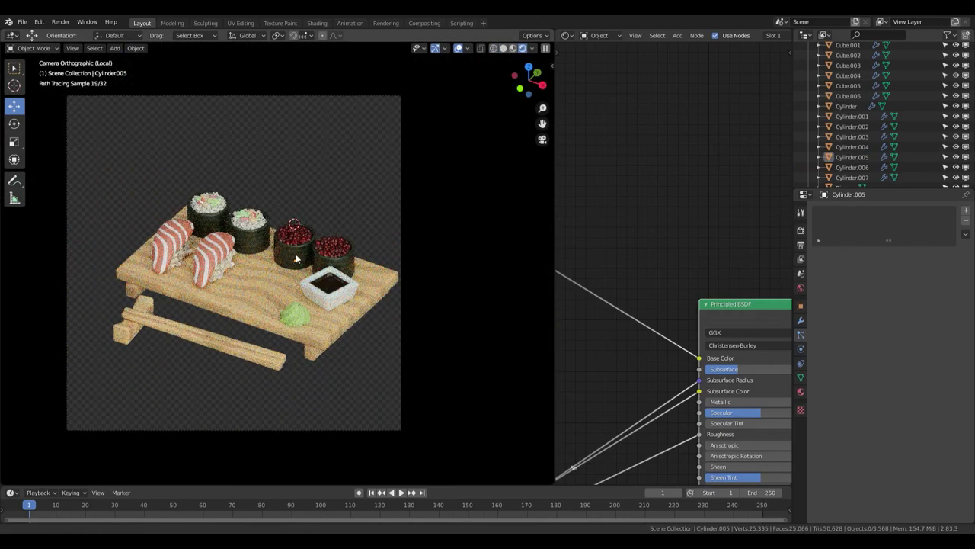
scroll(304, 243, "up", 4)
left_click(342, 239)
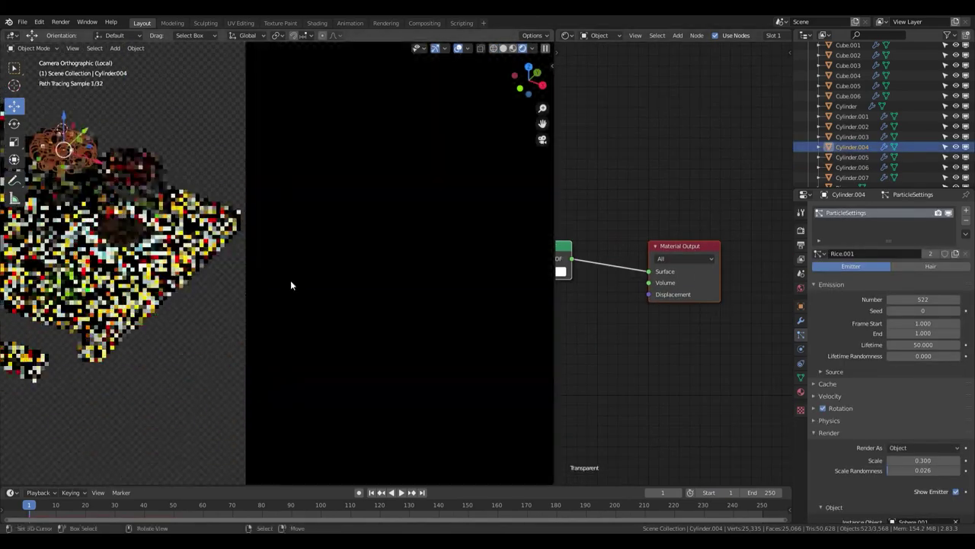
middle_click_drag(259, 281, 353, 282)
left_click(382, 171)
left_click(682, 383)
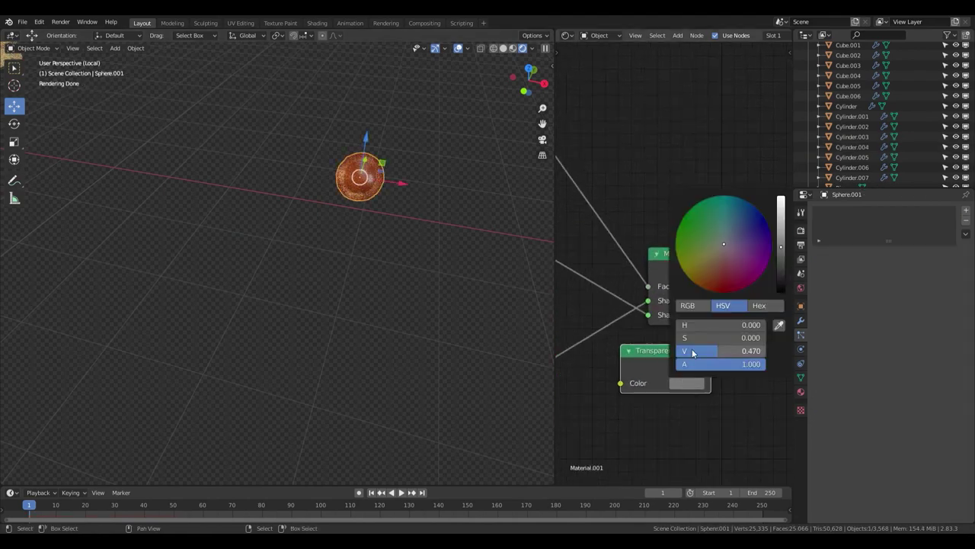
middle_click_drag(396, 259, 353, 278)
key("KP_0")
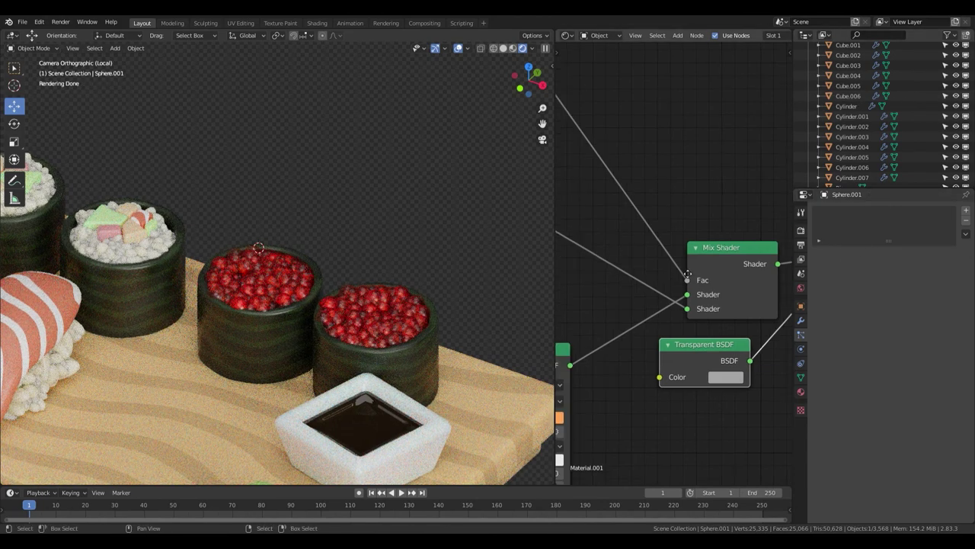
left_click(669, 240)
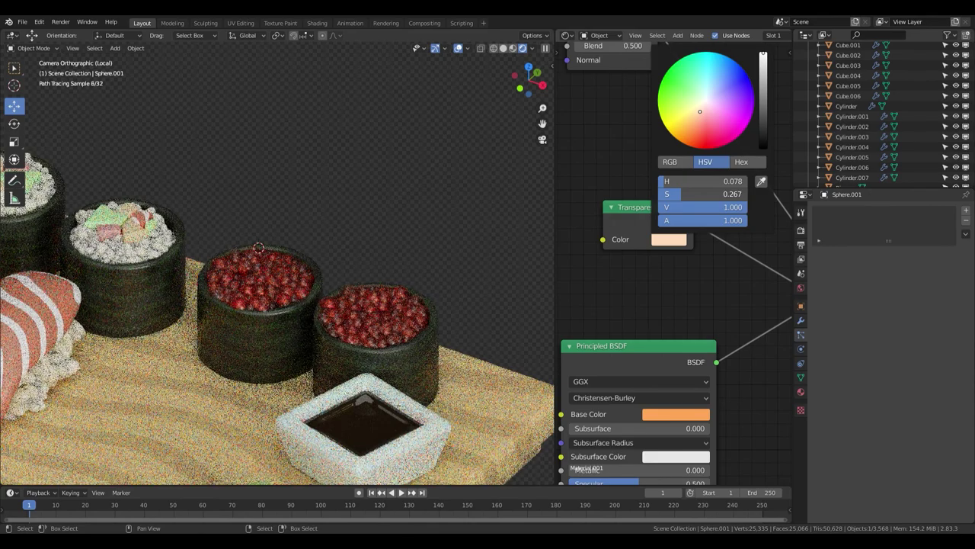
Set the Principled BSDF roughness to 0.400 and check the camera view
middle_click_drag(661, 480, 667, 324)
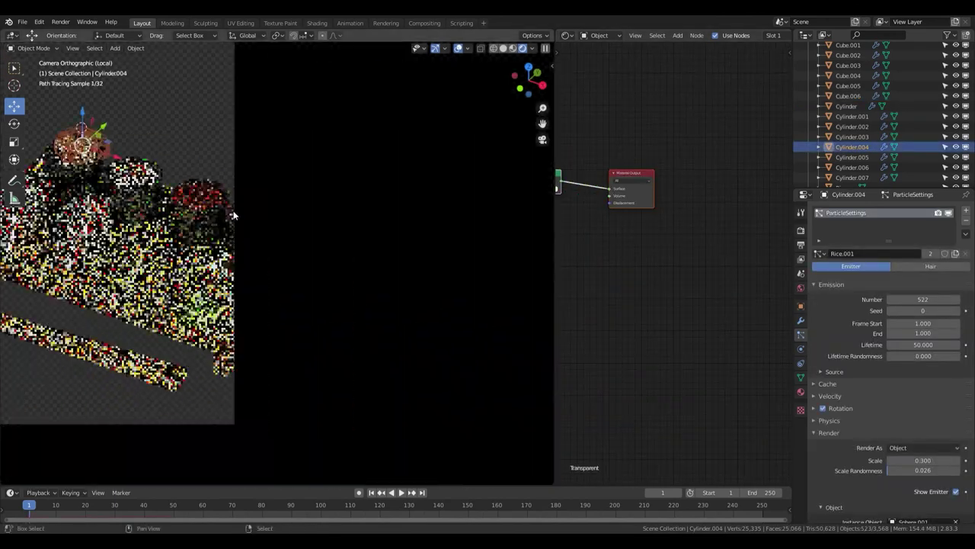
scroll(661, 281, "up", 1)
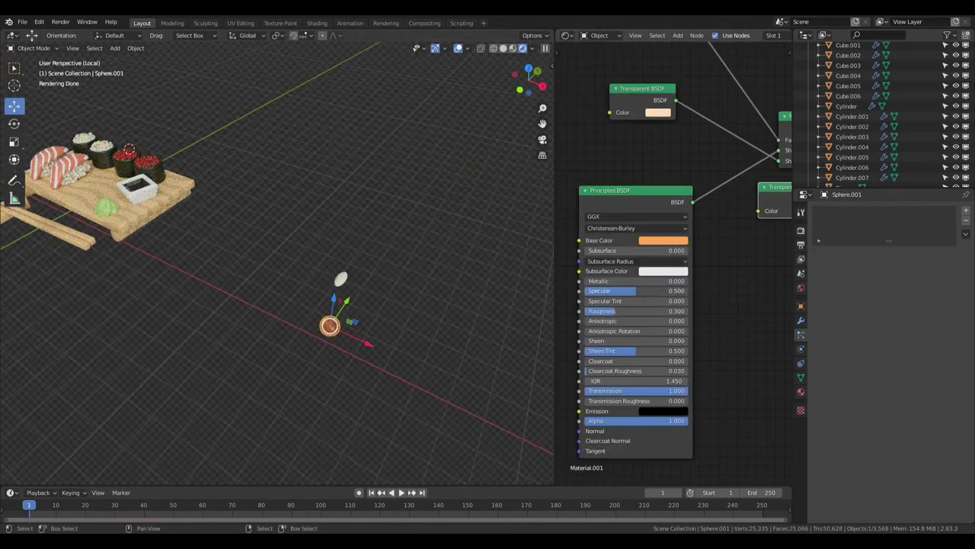
key("KP_0")
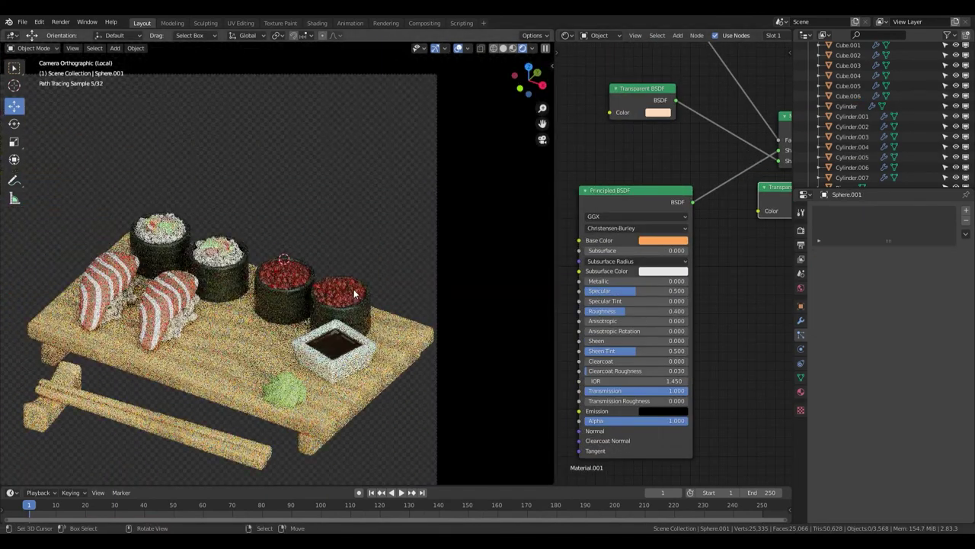
left_click(293, 291)
key("KP_7")
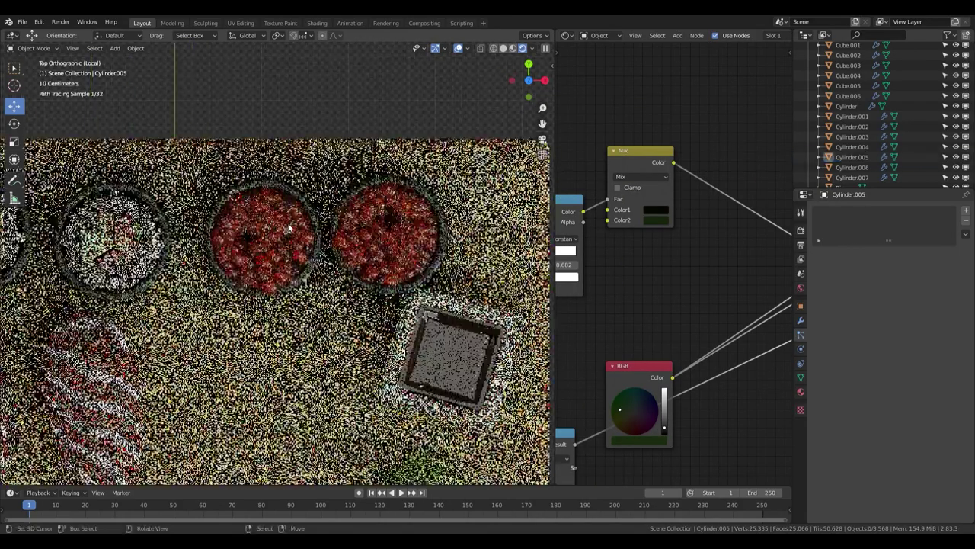
Move the first roe cup to a new spot on the board in top view
left_click(261, 220)
key("g")
left_click(238, 193)
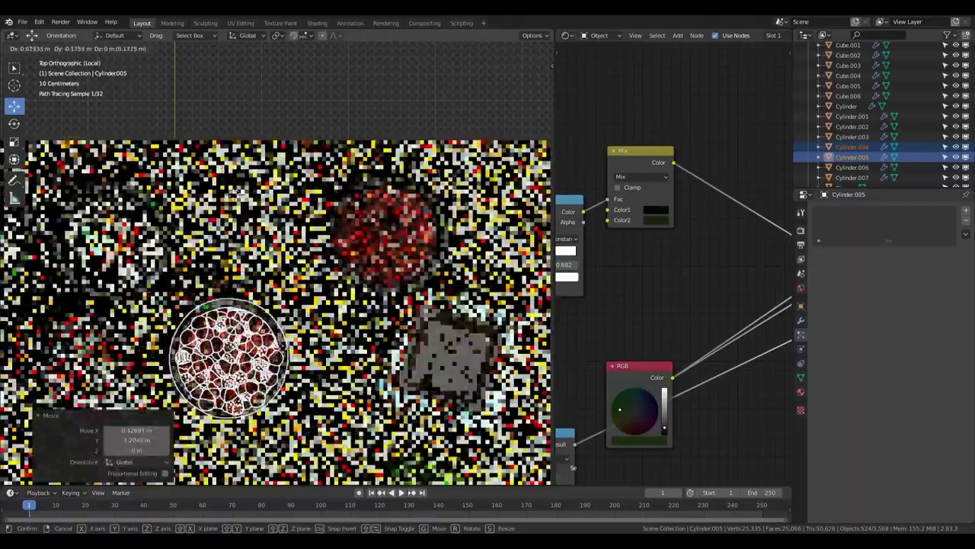
middle_click_drag(238, 193, 238, 54, "shift")
key("g")
left_click(261, 207)
middle_click_drag(366, 114, 358, 218, "shift")
Reposition the second roe cup and check the layout through the camera
left_click(381, 174)
key("g")
left_click(295, 334)
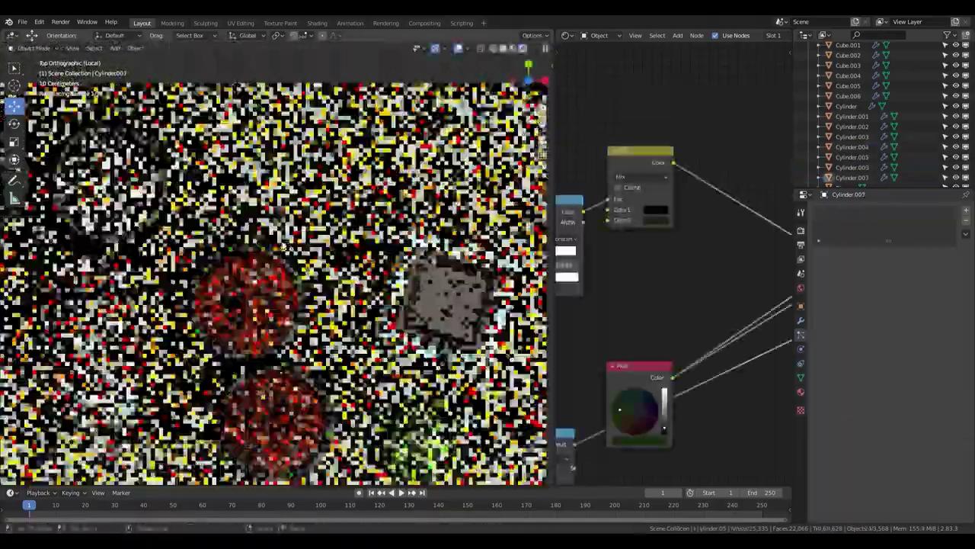
left_click(252, 229)
key("shift+z")
key("shift+z")
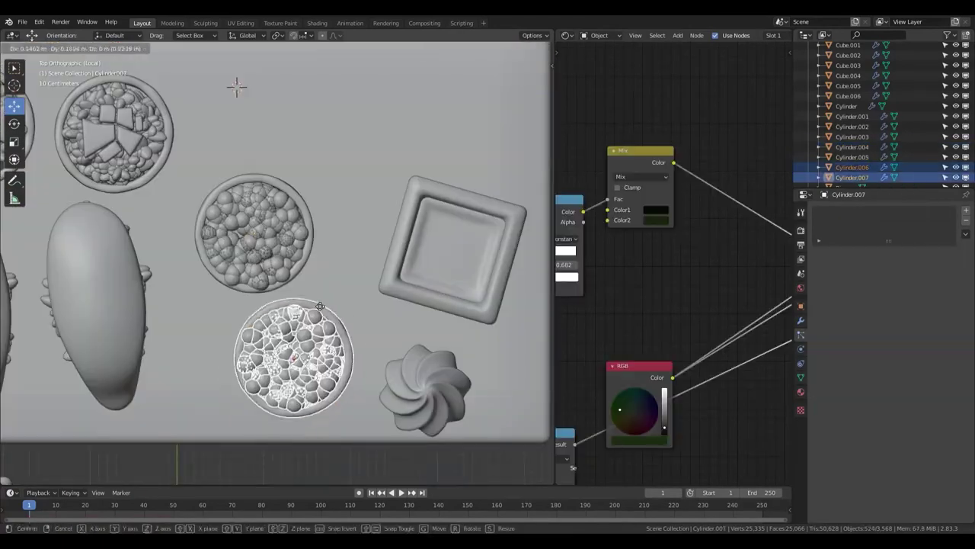
key("KP_0")
key("z")
Add a plane and scale it 22 times as a backdrop under the scene
key("shift+a")
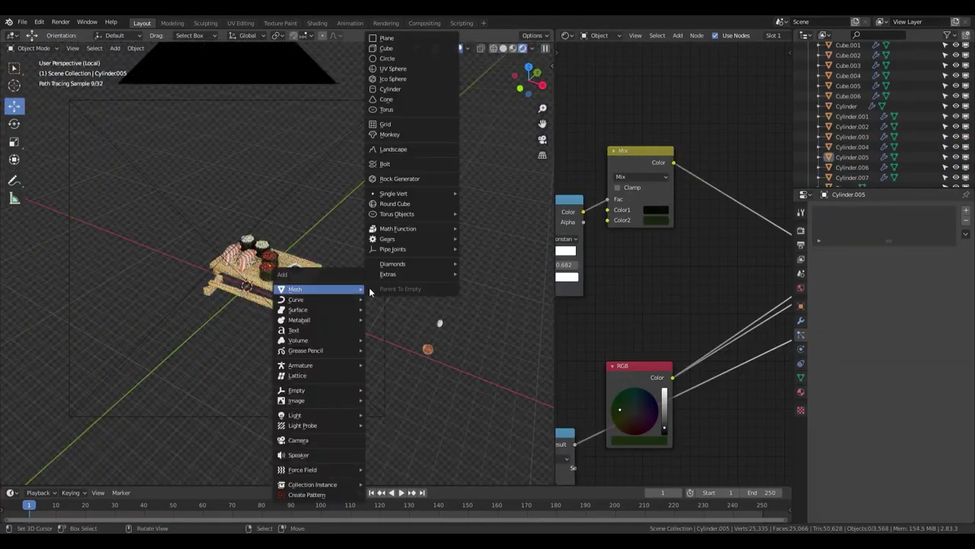
left_click(381, 38)
type("s22")
key("Return")
key("KP_0")
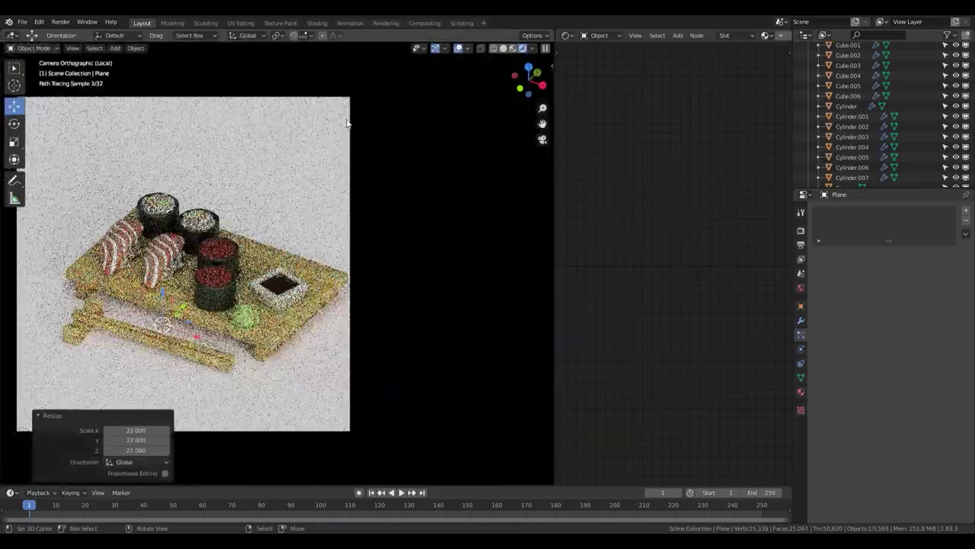
left_click(350, 96)
Nudge the camera and give the backdrop plane a new peach Material.005
key("g")
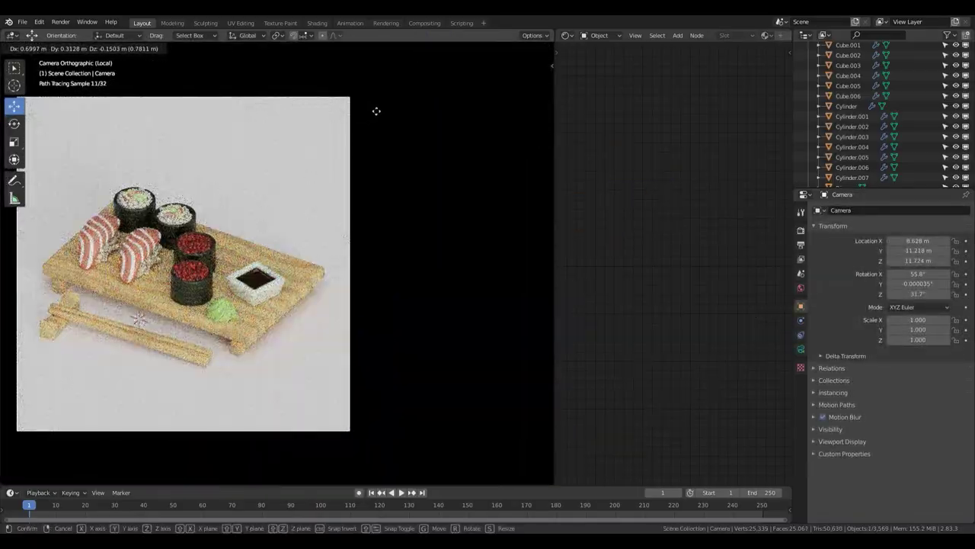
left_click(331, 276)
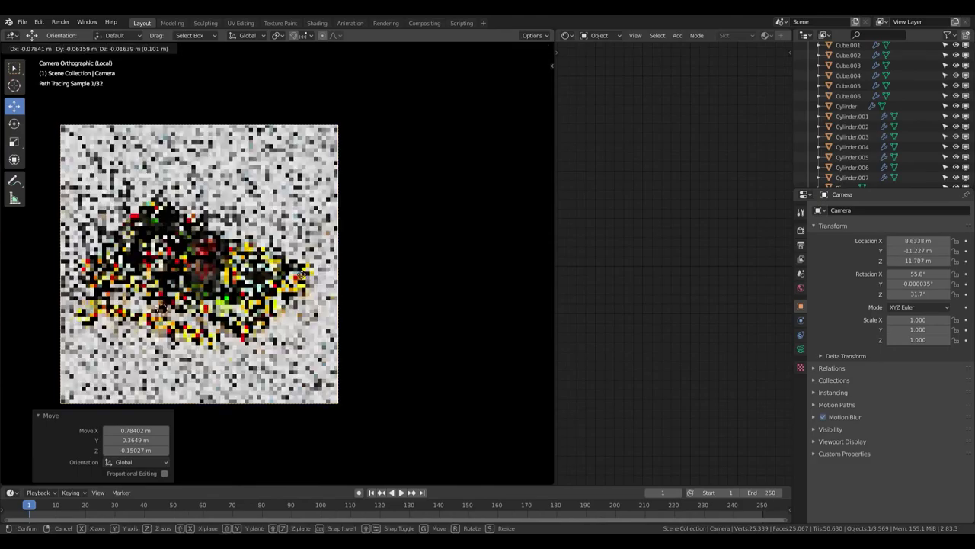
left_click(800, 391)
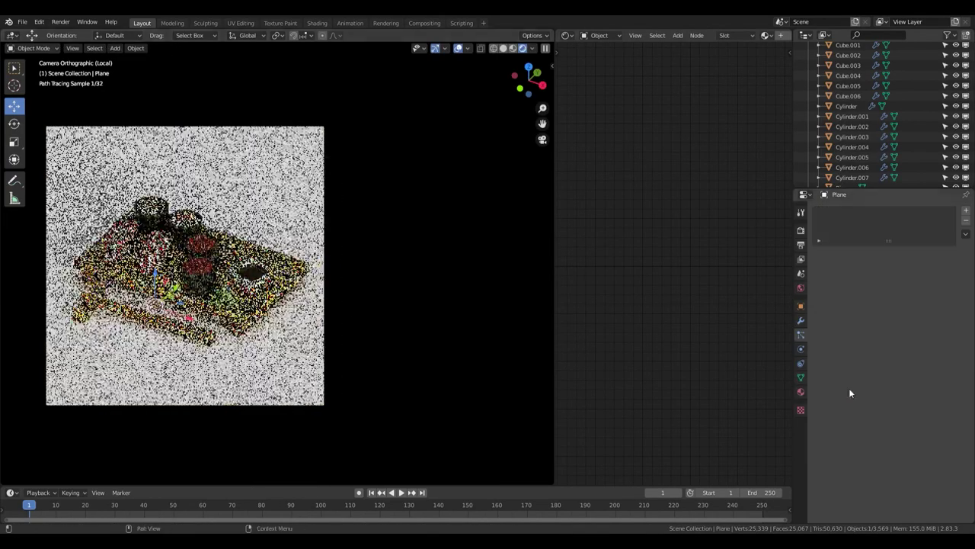
left_click(864, 245)
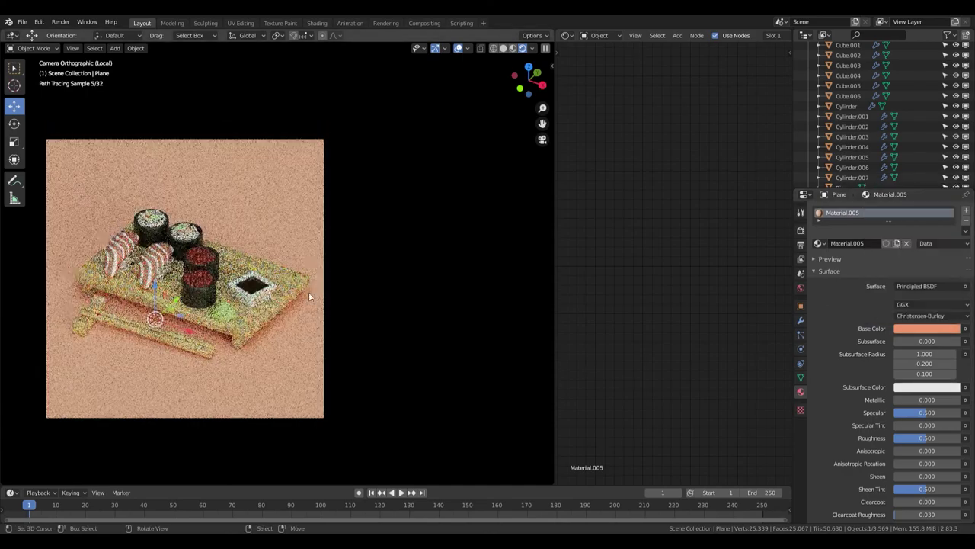
scroll(288, 301, "up", 4)
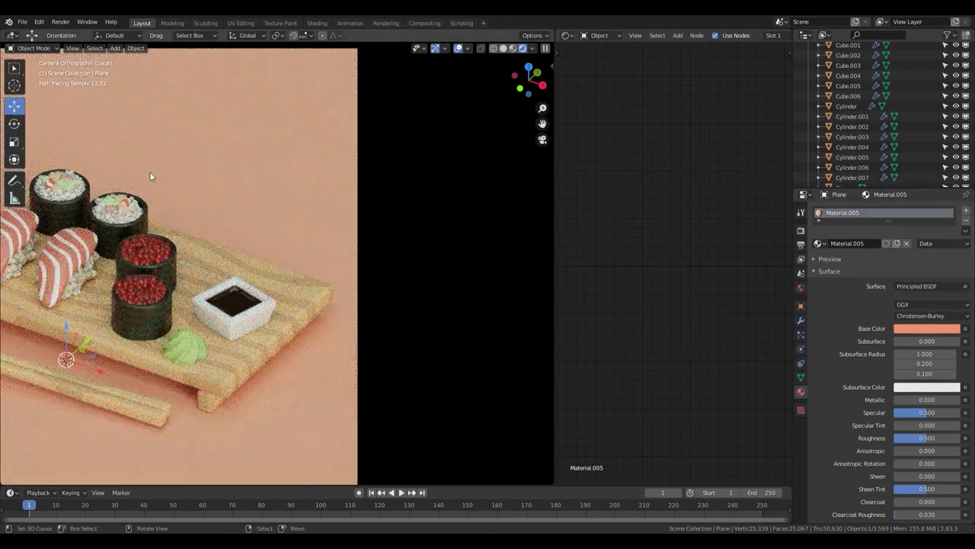
Orbit around the sushi board to inspect the peach floor in solid shading
middle_click_drag(150, 176, 395, 301)
scroll(395, 301, "up", 5)
scroll(395, 301, "down", 4)
middle_click_drag(252, 248, 424, 157)
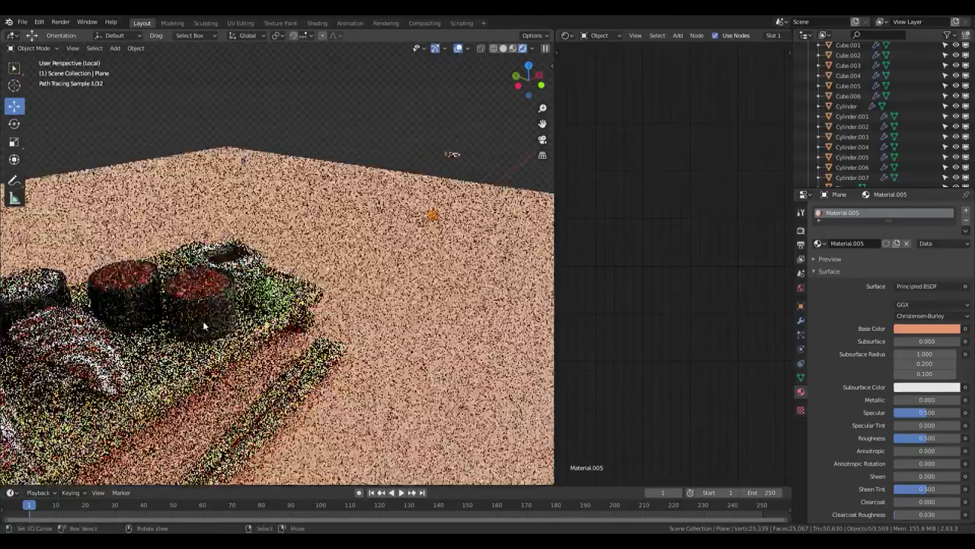
middle_click_drag(119, 295, 208, 311)
key("z")
middle_click_drag(350, 213, 125, 242)
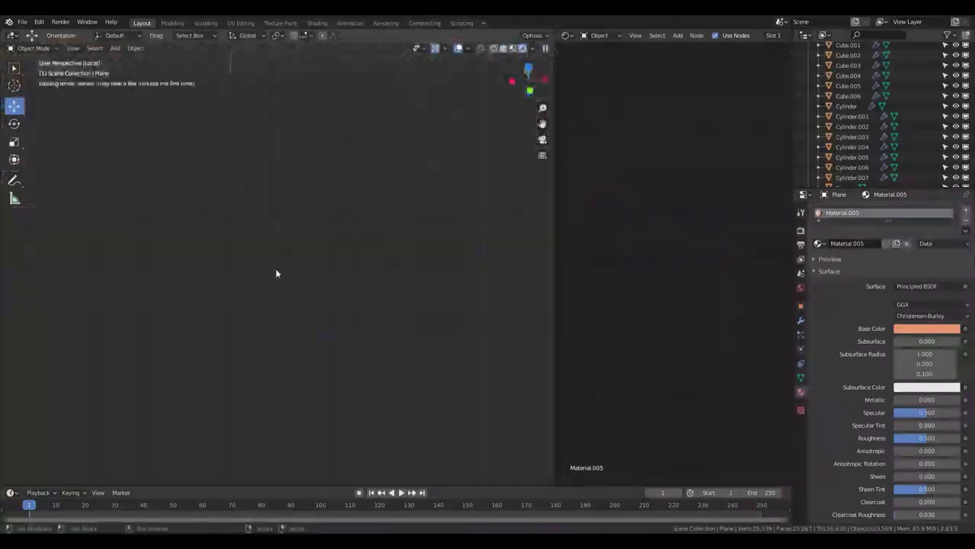
Feed a red RGB node into Sphere.001's Base and Subsurface Color, subsurface 0.3
left_click(279, 275)
scroll(387, 276, "up", 5)
left_click(348, 287)
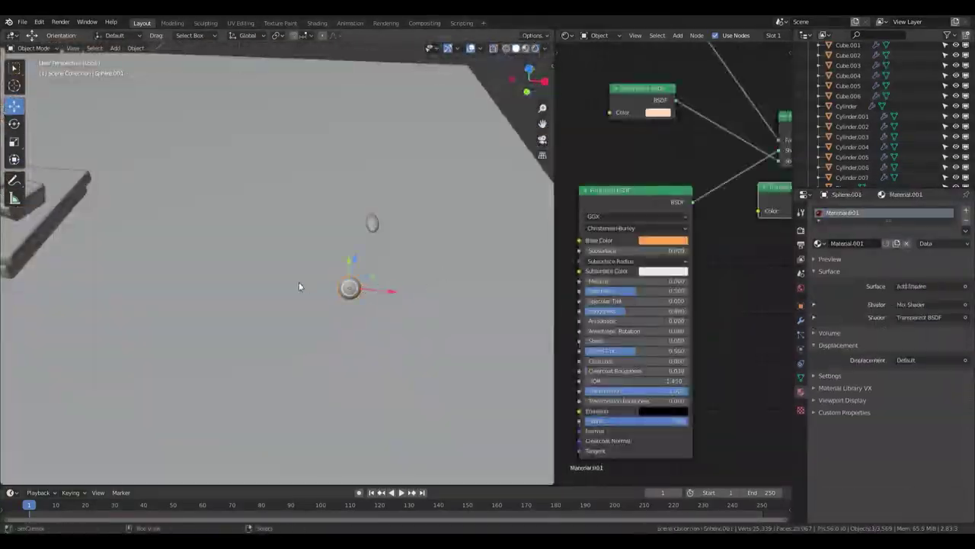
key("z")
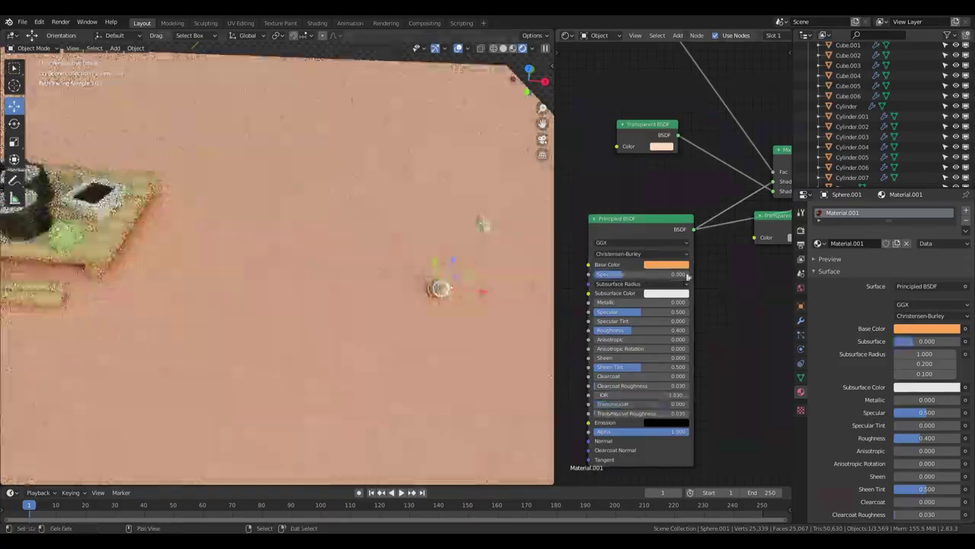
key("Return")
left_click_drag(617, 271, 663, 271)
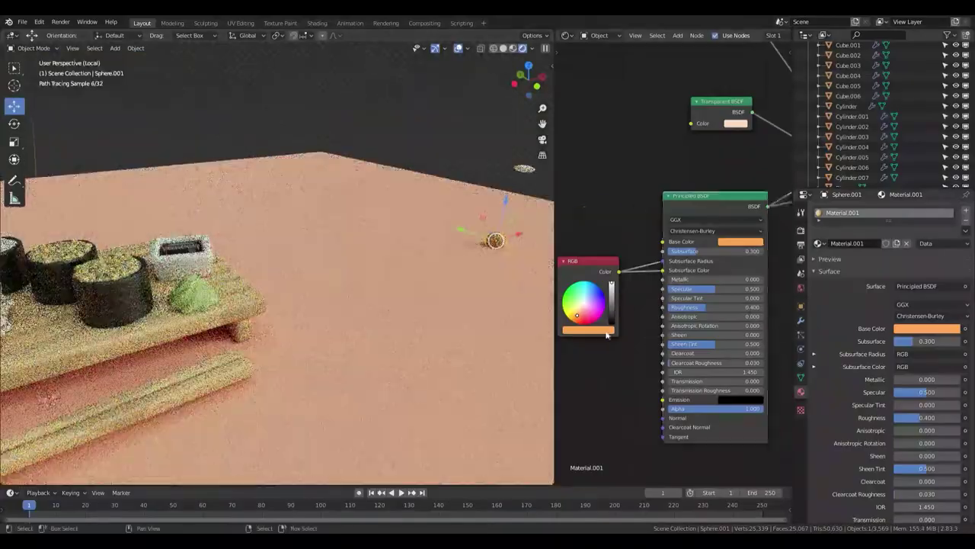
left_click(593, 263)
key("KP_0")
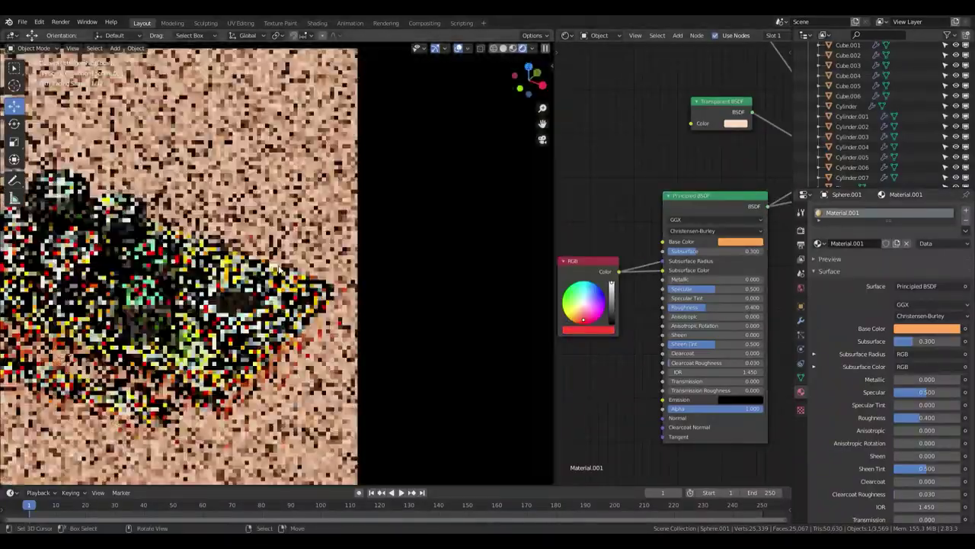
left_click_drag(664, 243, 662, 242)
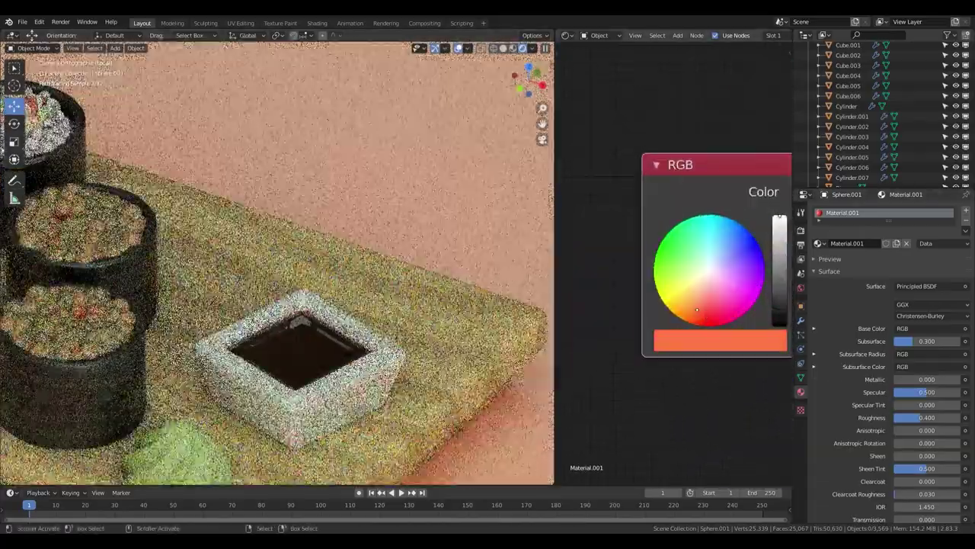
left_click_drag(697, 310, 702, 320)
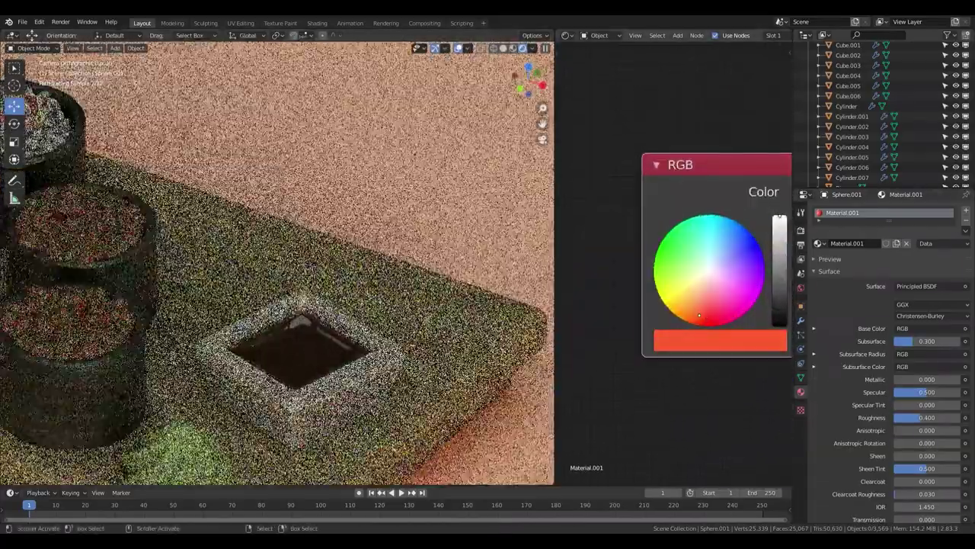
key("KP_0")
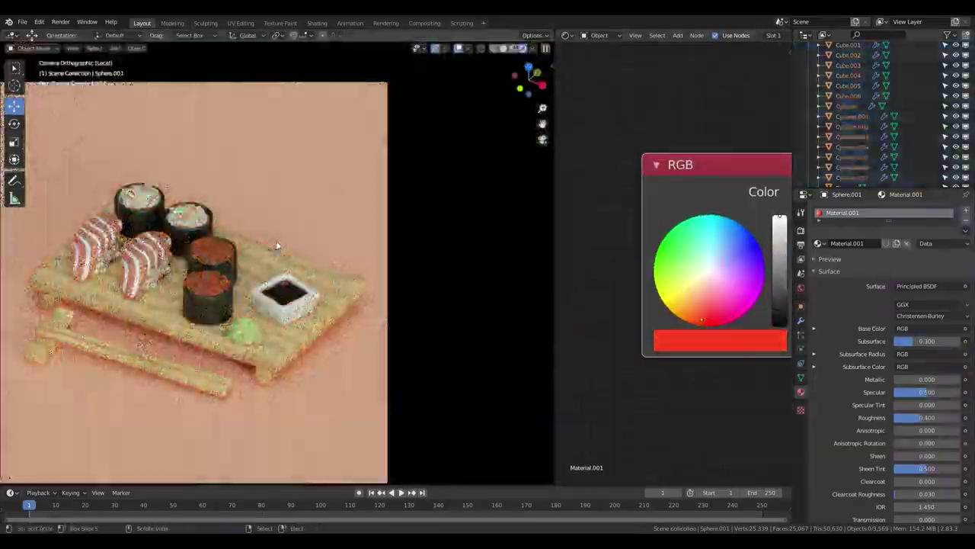
Delete the two roe cup objects from the board
left_click(223, 261, "shift")
key("Delete")
left_click(220, 257)
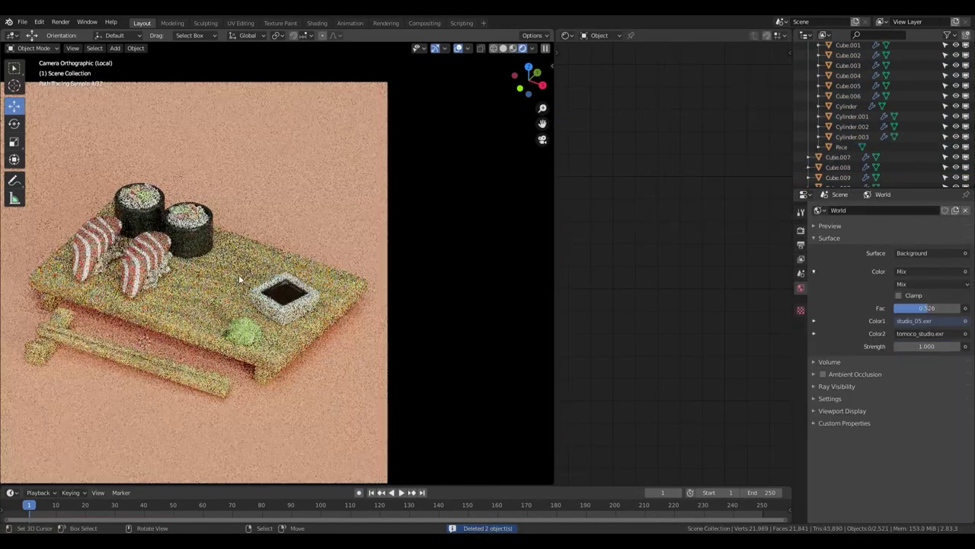
Move and rescale the chopstick piece's middle faces in Edit Mode
key("g")
key("x")
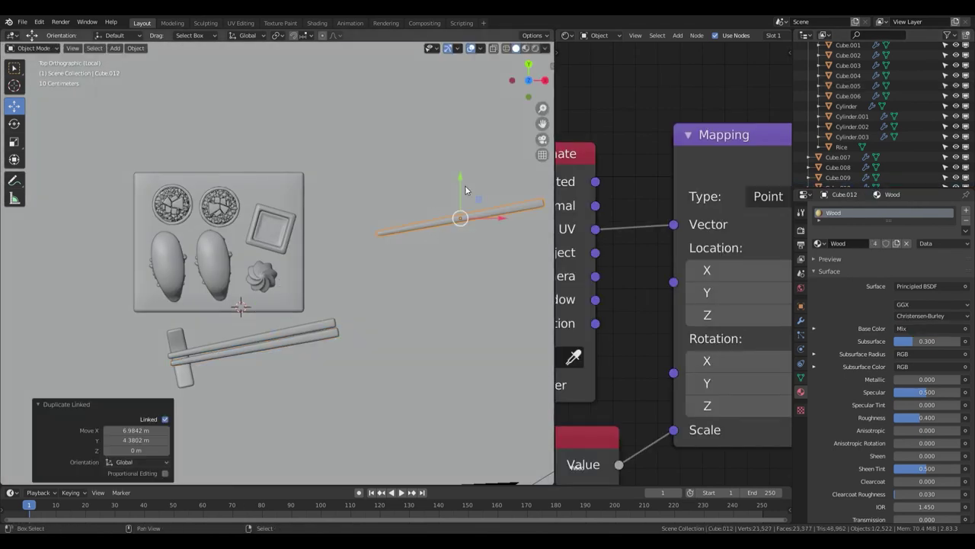
key("KP_Decimal")
key("Tab")
scroll(368, 268, "up", 3)
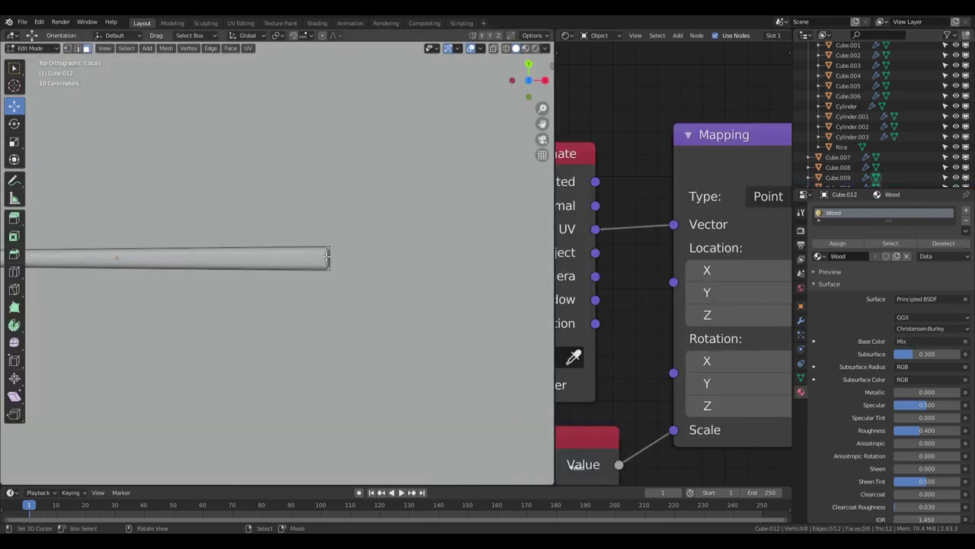
key("alt+z")
key("b")
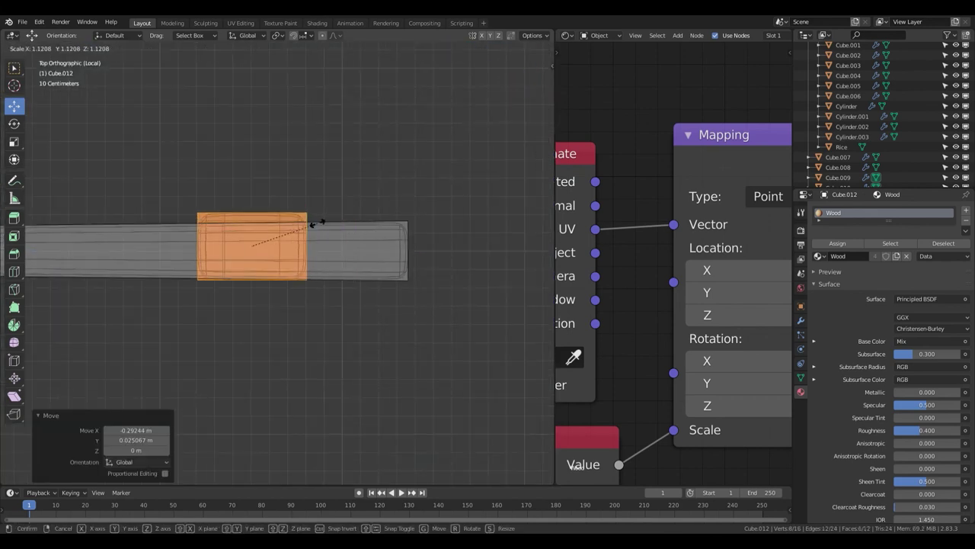
key("alt+z")
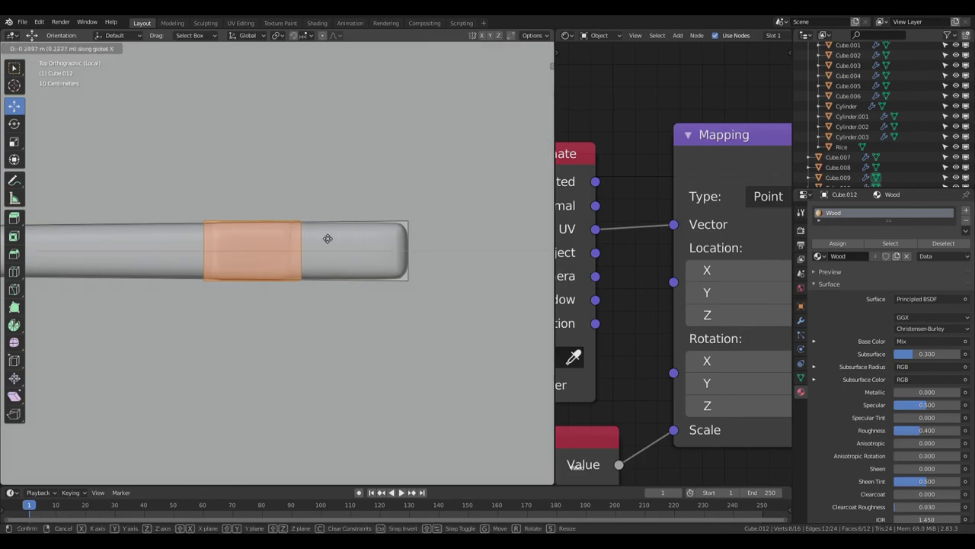
left_click(333, 232)
key("Tab")
middle_click_drag(332, 225, 333, 274)
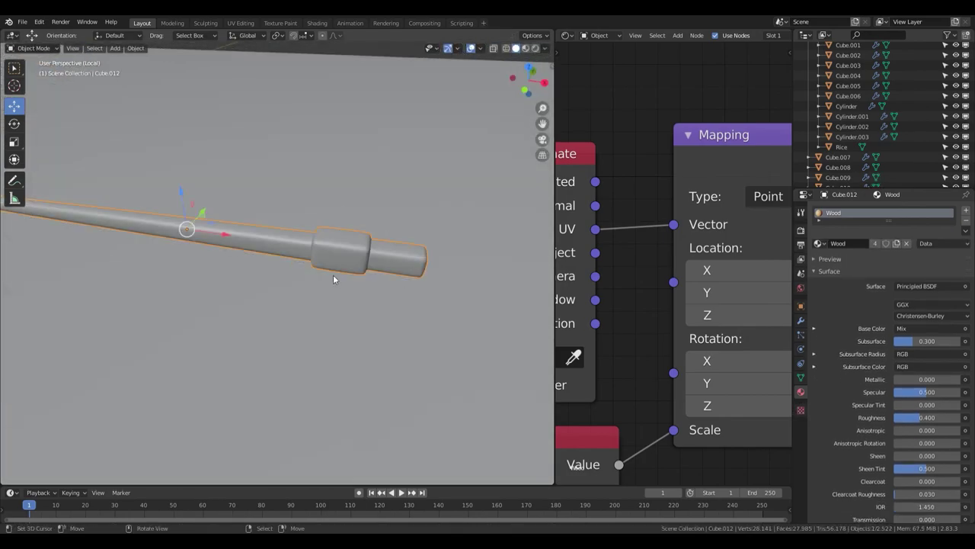
Delete the stray chopstick piece and view the rendered platter through the camera
key("KP_0")
key("shift+z")
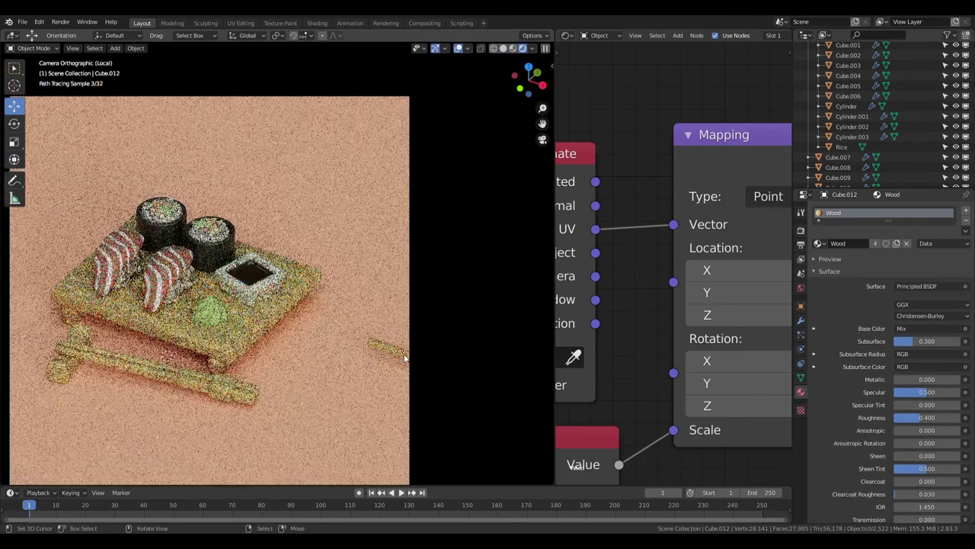
key("Delete")
scroll(373, 229, "down", 2)
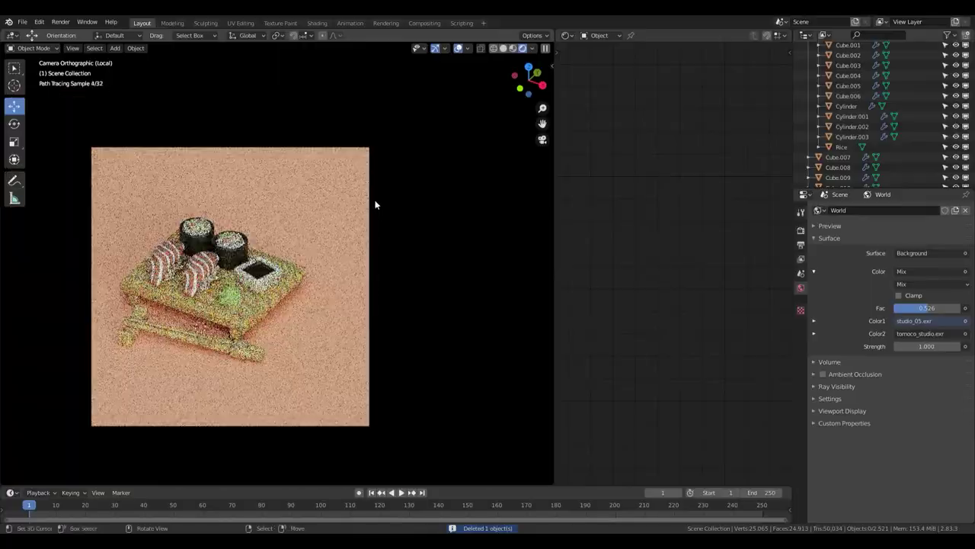
Move the camera to reframe the platter, aiming for orthographic scale 12.810
left_click(374, 204)
key("g")
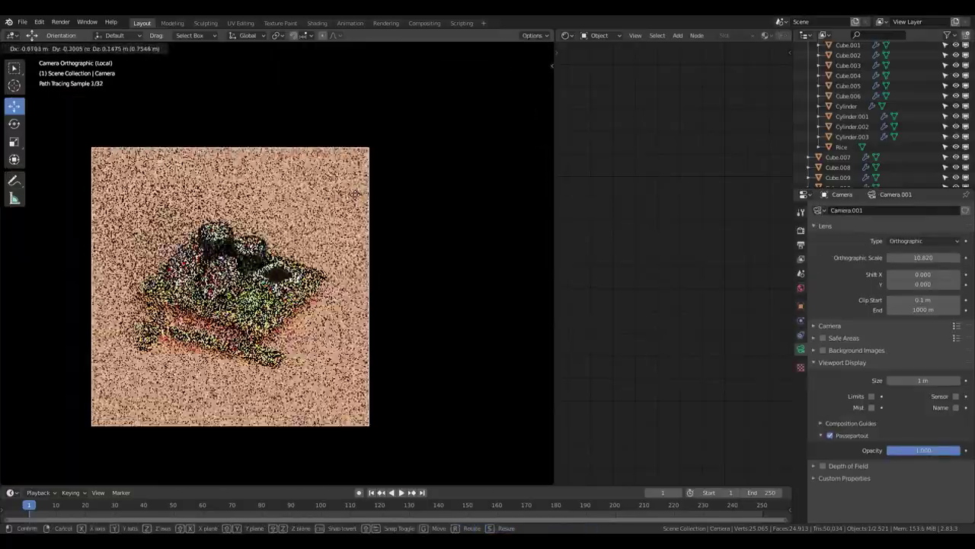
left_click(351, 195)
scroll(351, 194, "up", 3)
key("KP_5")
key("shift+grave")
key("Escape")
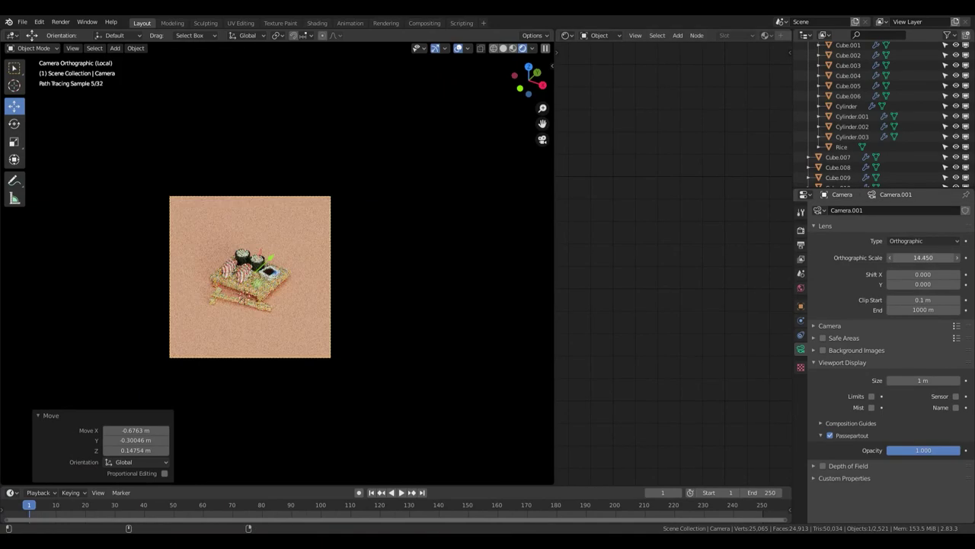
scroll(376, 266, "up", 2)
key("g")
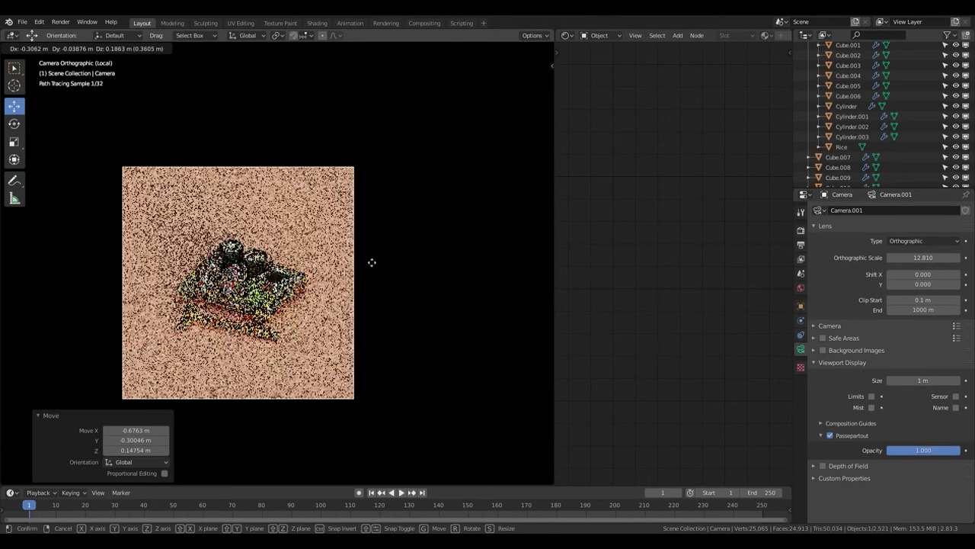
left_click(372, 262)
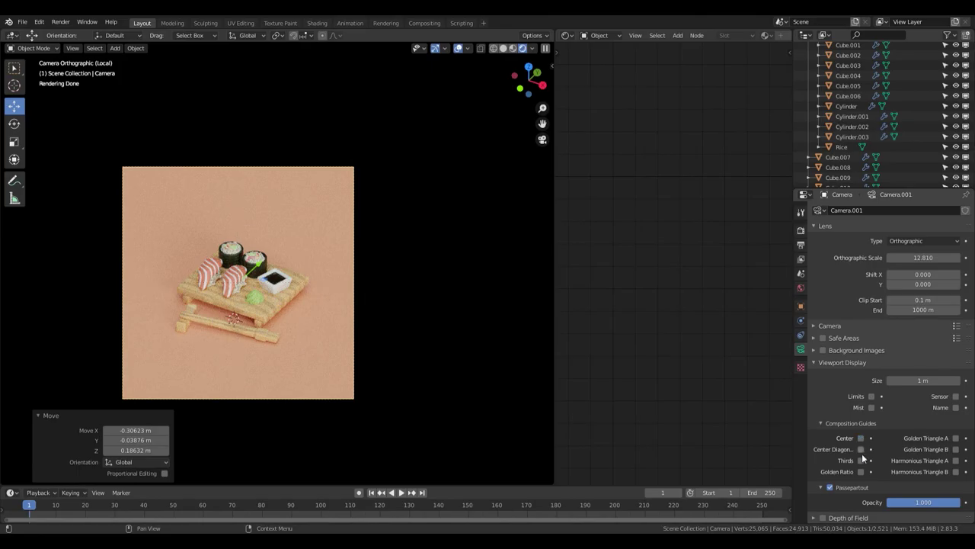
Turn on the Thirds composition guide and shift the camera to recentre the platter
left_click(862, 460)
key("g")
left_click(381, 325)
key("KP_0")
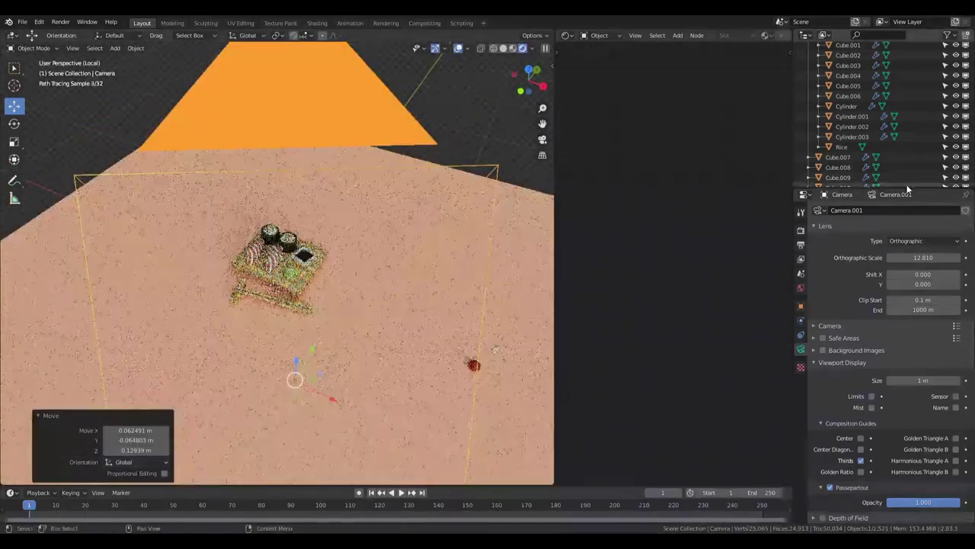
Set the world background strength to 0
left_click(800, 288)
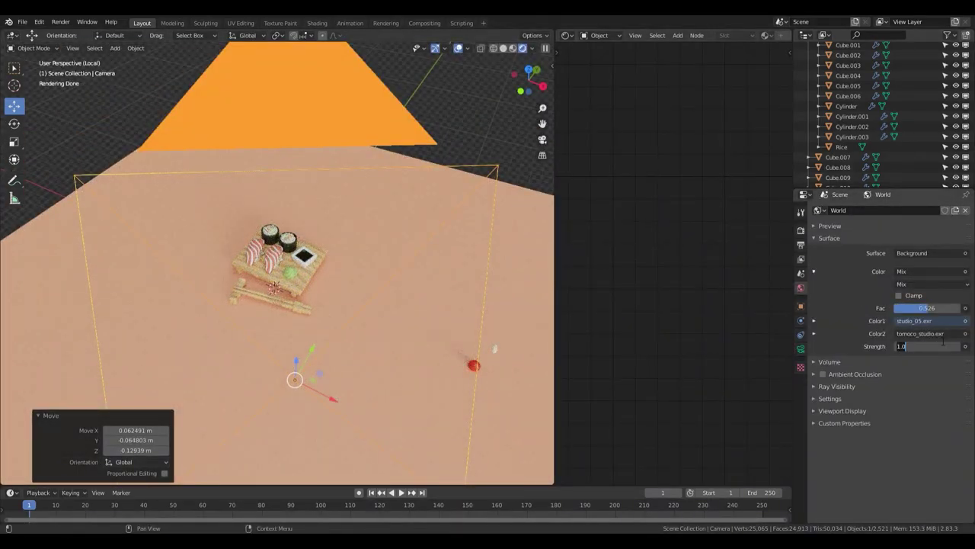
type("0")
key("Return")
left_click(285, 253)
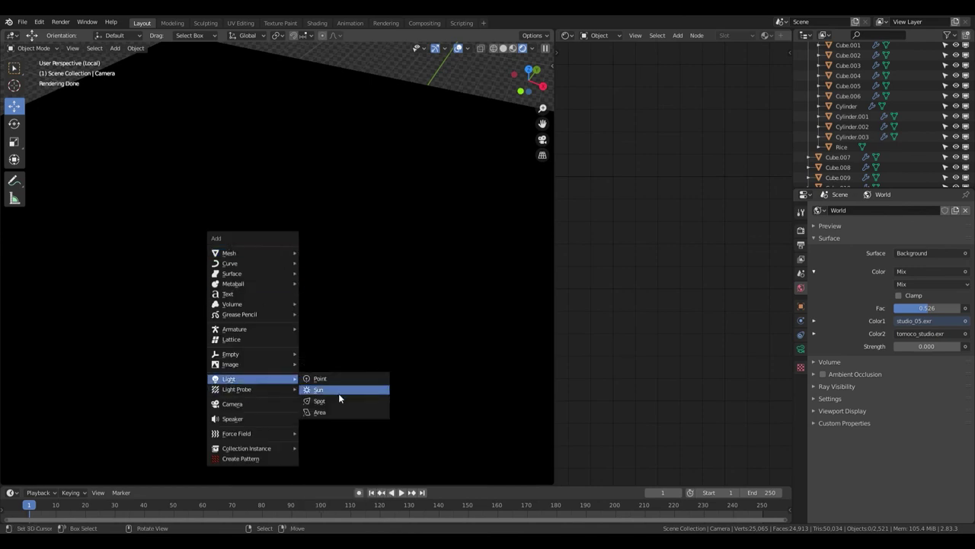
Add an area light and inspect it from front, top and camera views
left_click(333, 412)
key("KP_1")
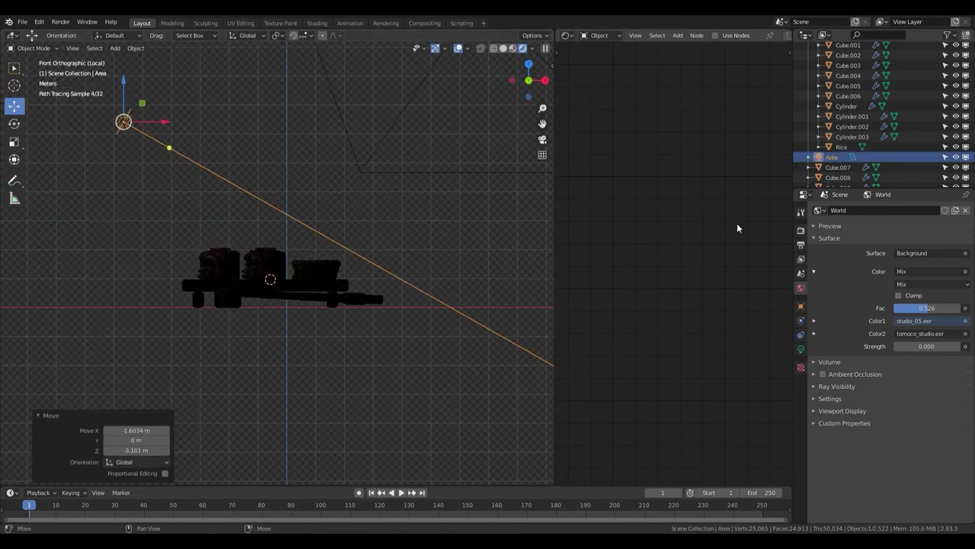
key("KP_7")
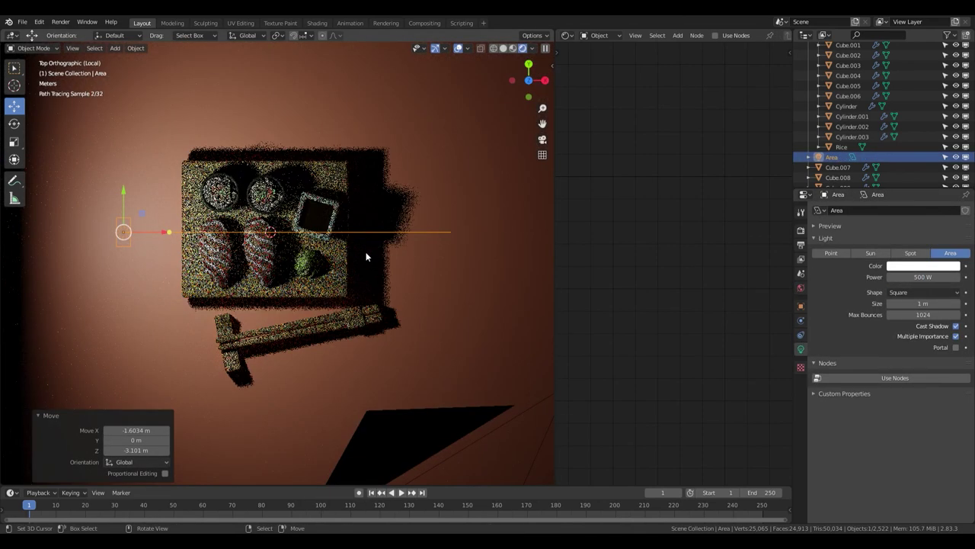
key("KP_0")
scroll(366, 251, "up", 4)
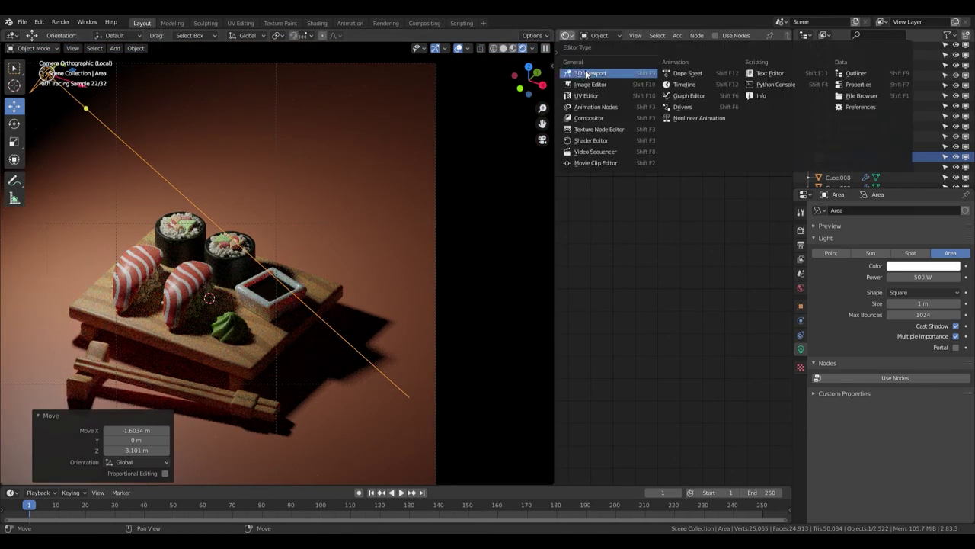
Make the right area a second 3D viewport and move the area light from the top view
left_click(587, 73)
key("KP_7")
scroll(640, 234, "down", 3)
key("g")
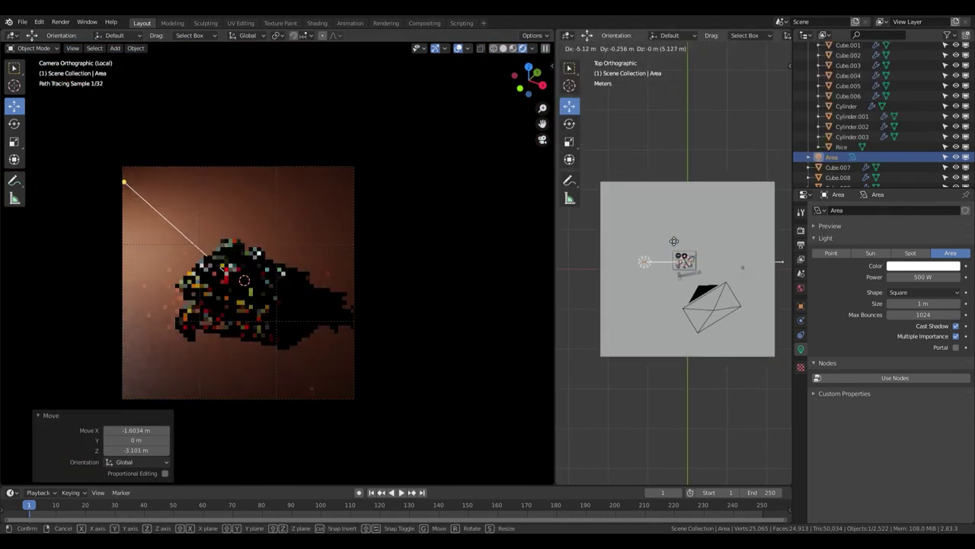
left_click(679, 237)
key("KP_1")
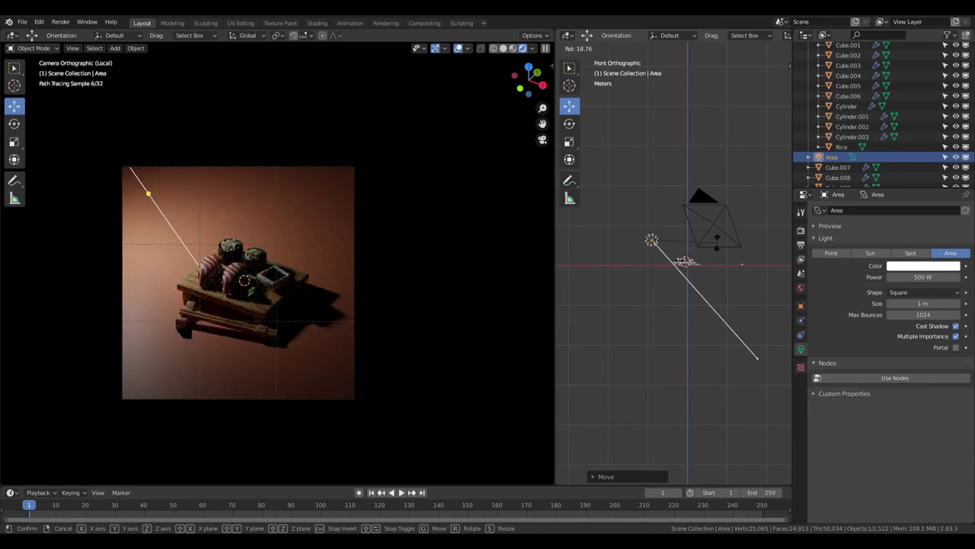
scroll(513, 281, "up", 5)
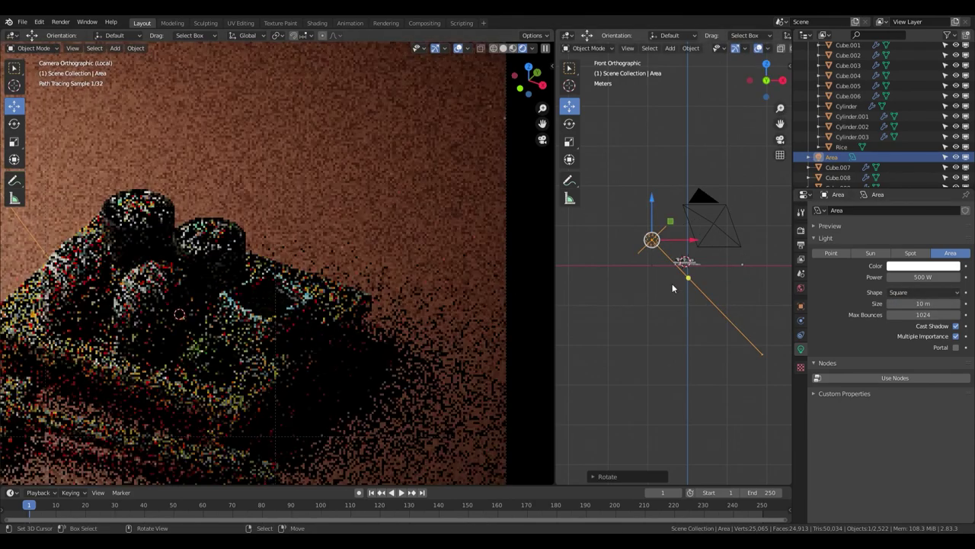
Set the area light power to 800 W
left_click_drag(952, 277, 928, 279)
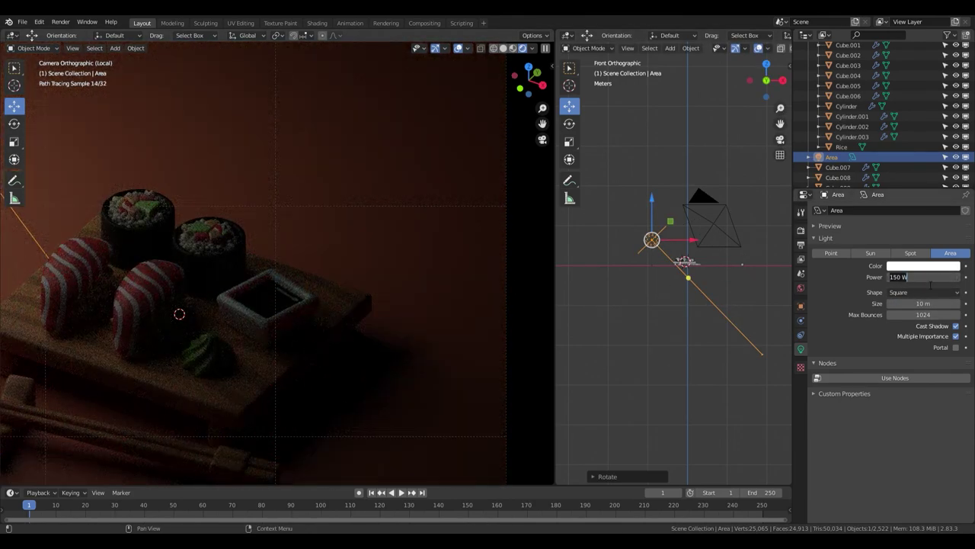
type("800")
key("Return")
scroll(218, 285, "down", 3)
Place the area light beside the platter and rotate it toward the food
key("KP_7")
scroll(282, 226, "down", 3)
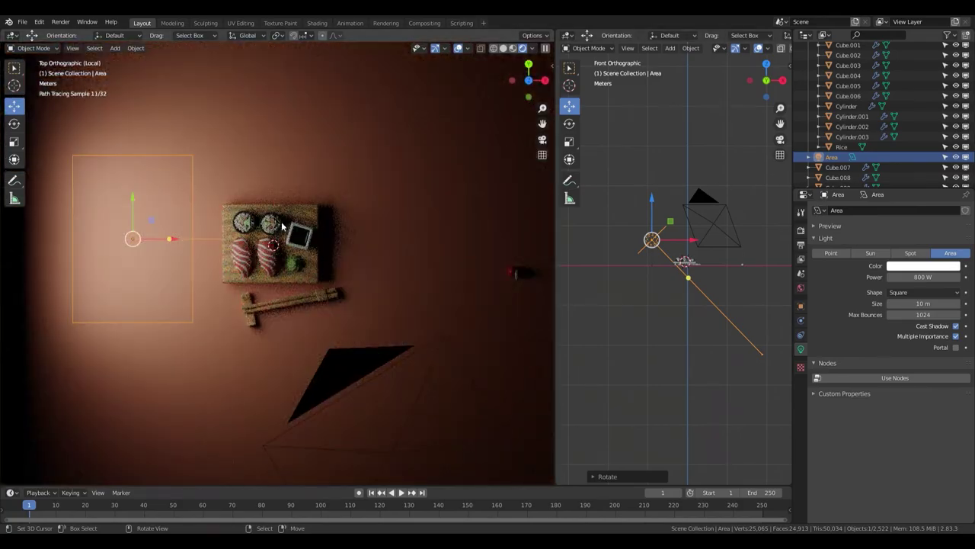
key("KP_0")
key("KP_7")
key("g")
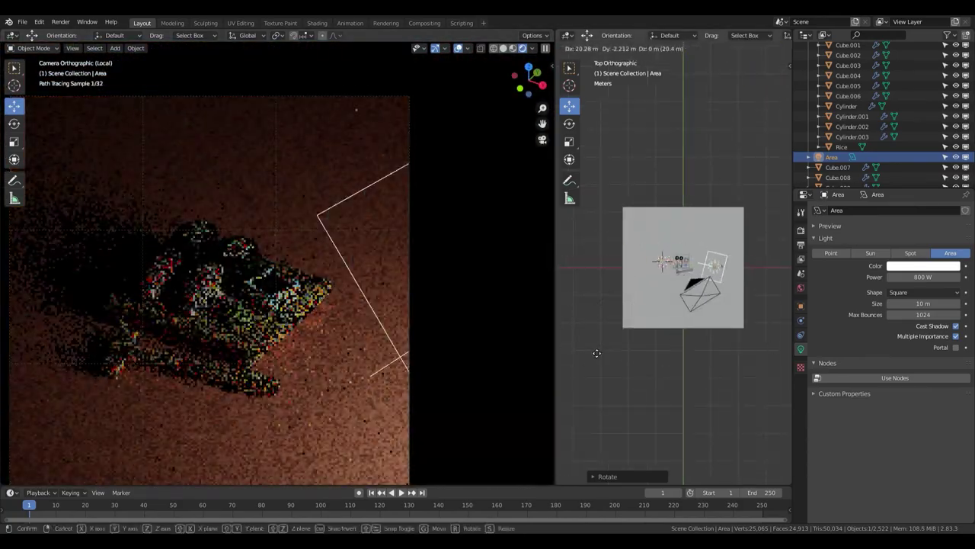
right_click(585, 347)
key("g")
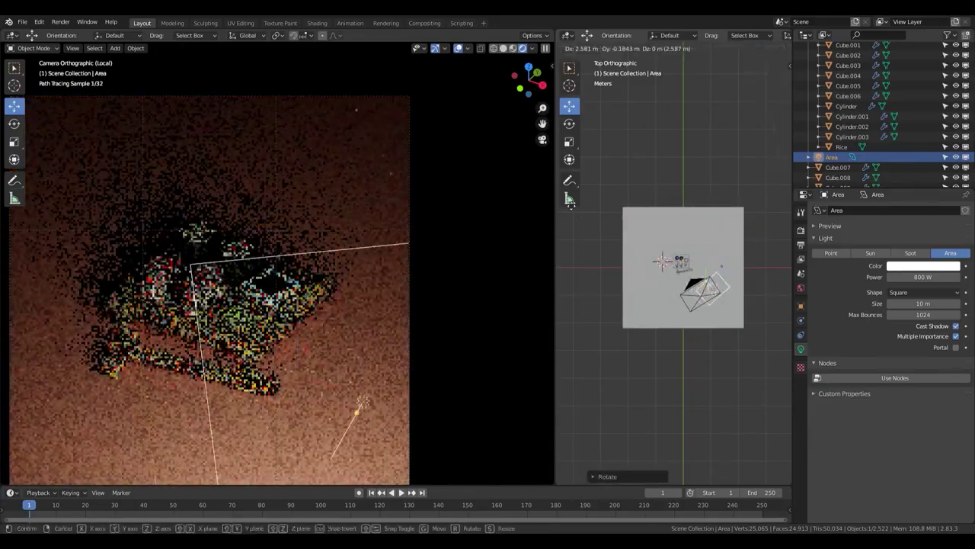
left_click(570, 204)
key("r")
key("r")
left_click(686, 217)
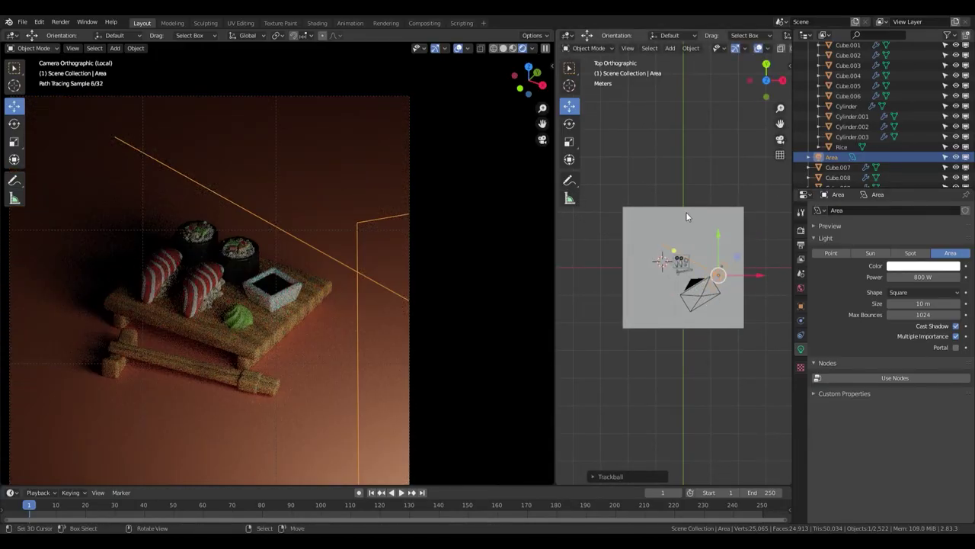
Fine-tune the area light's position and angle from front and top views, then select it
key("g")
left_click(727, 234)
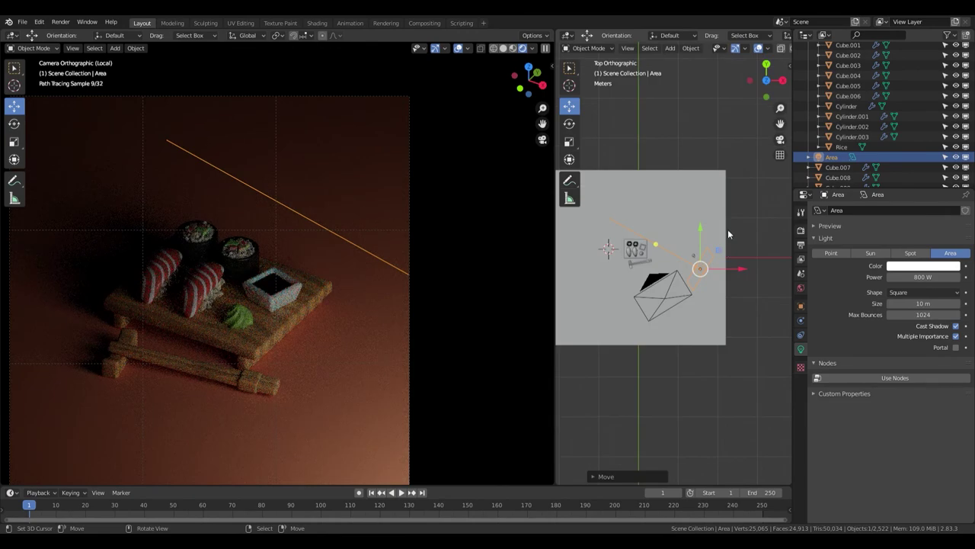
left_click(630, 186)
key("KP_1")
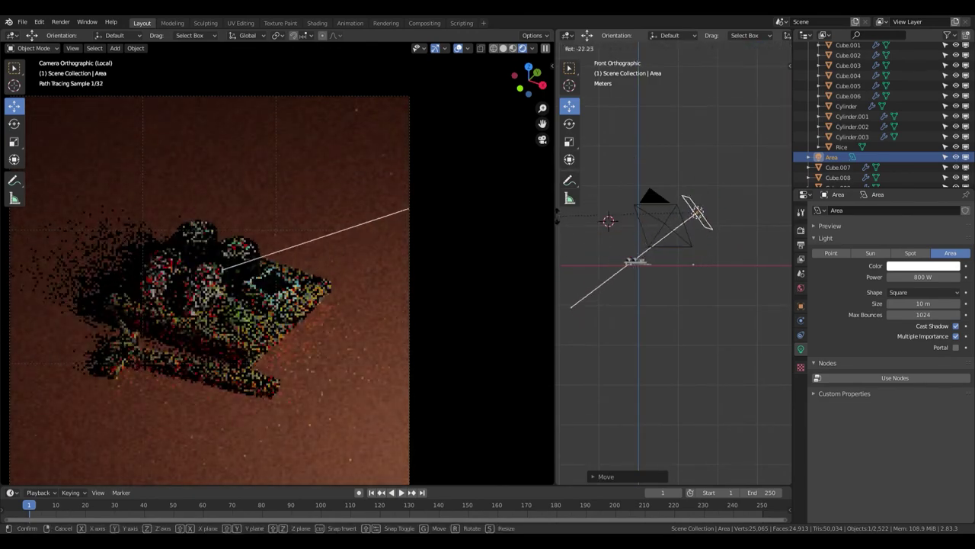
left_click(695, 213)
key("KP_7")
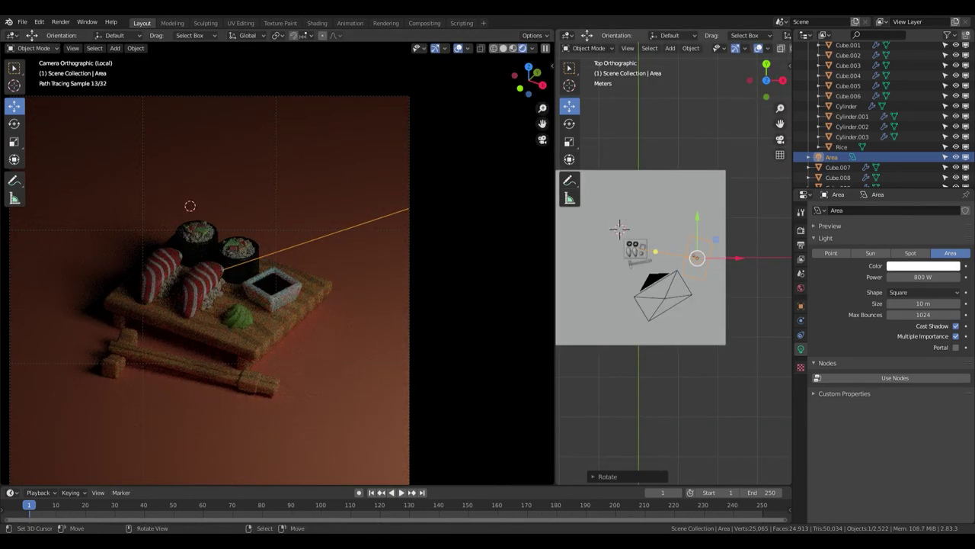
key("KP_1")
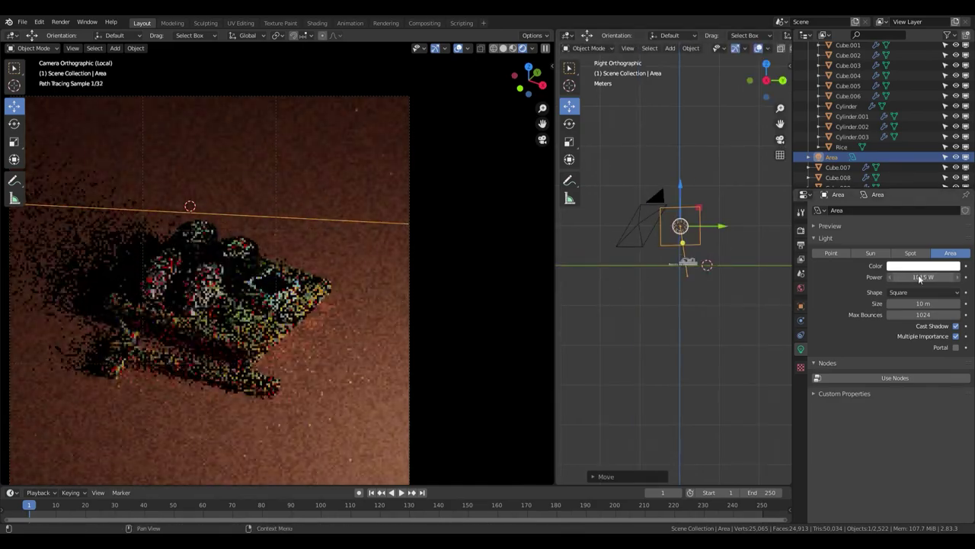
key("KP_7")
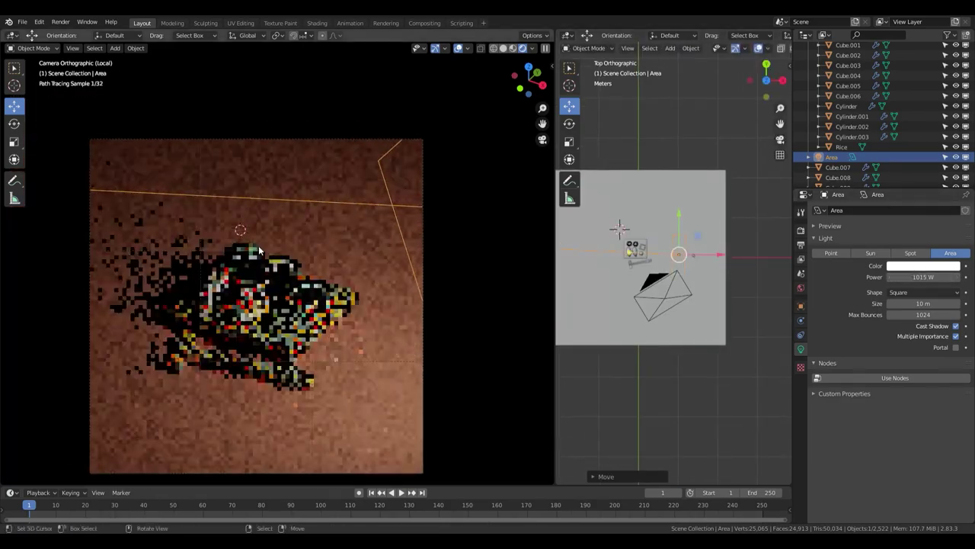
scroll(416, 265, "up", 3)
left_click(681, 251)
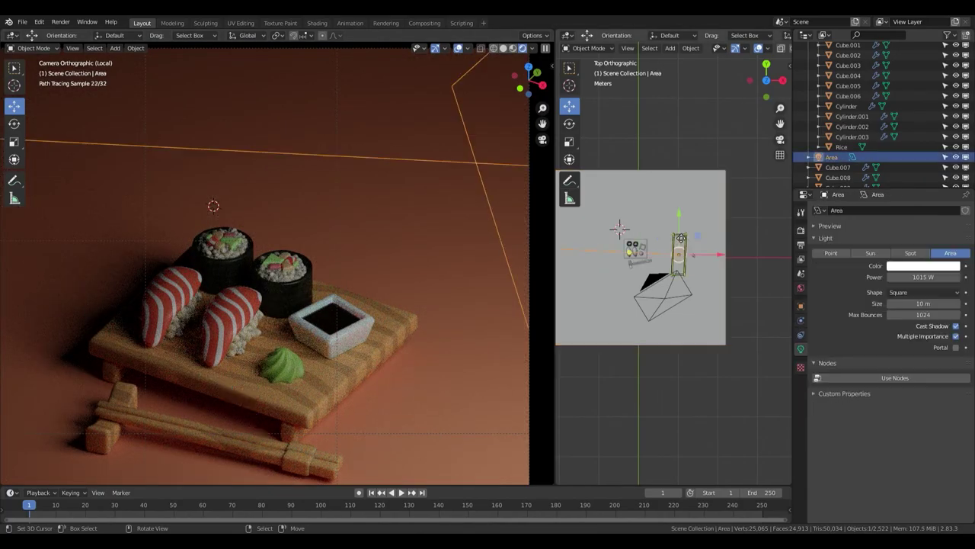
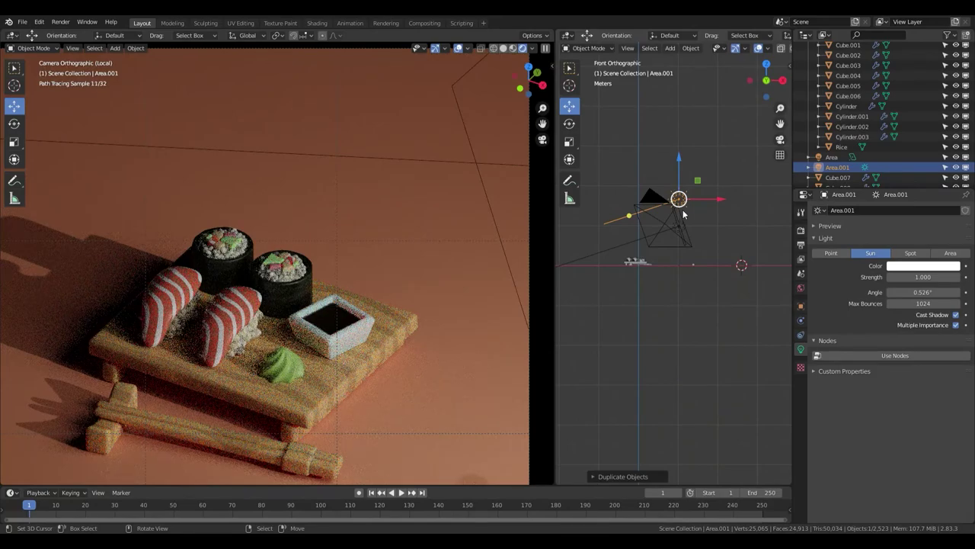
key("ctrl+z")
key("ctrl+z")
key("ctrl+z")
key("ctrl+z")
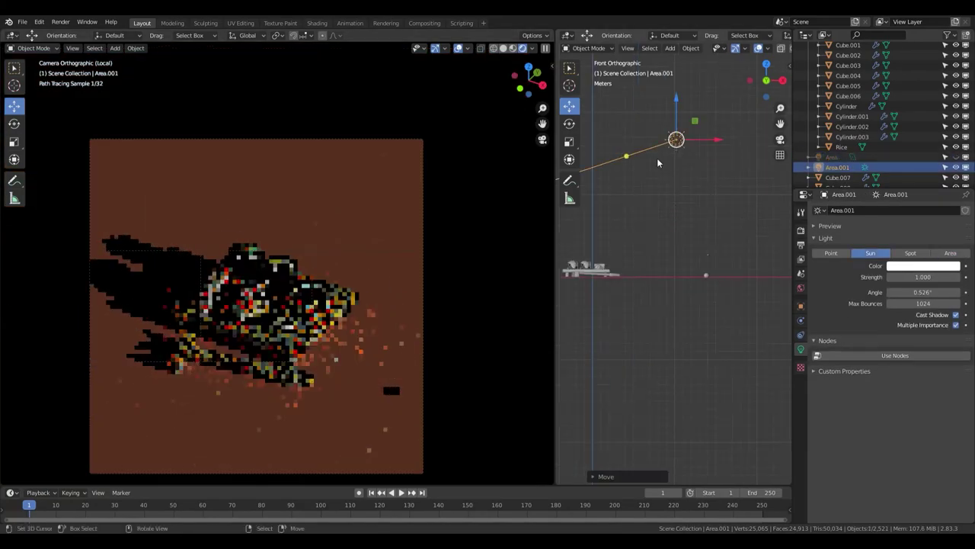
Restore the sun light to strength 1.000 and re-aim it with a new angle
key("r")
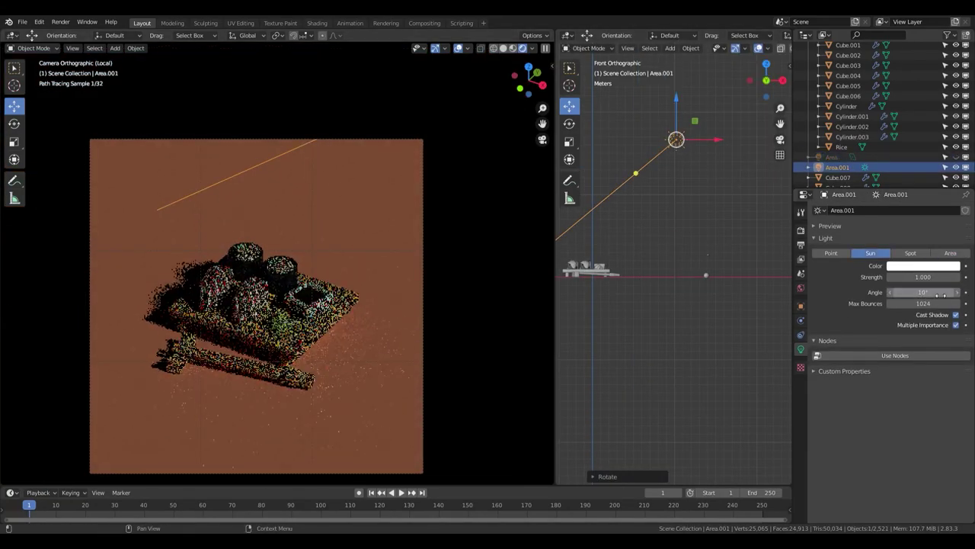
scroll(267, 286, "up", 5)
scroll(267, 287, "up", 3)
scroll(267, 287, "up", 2)
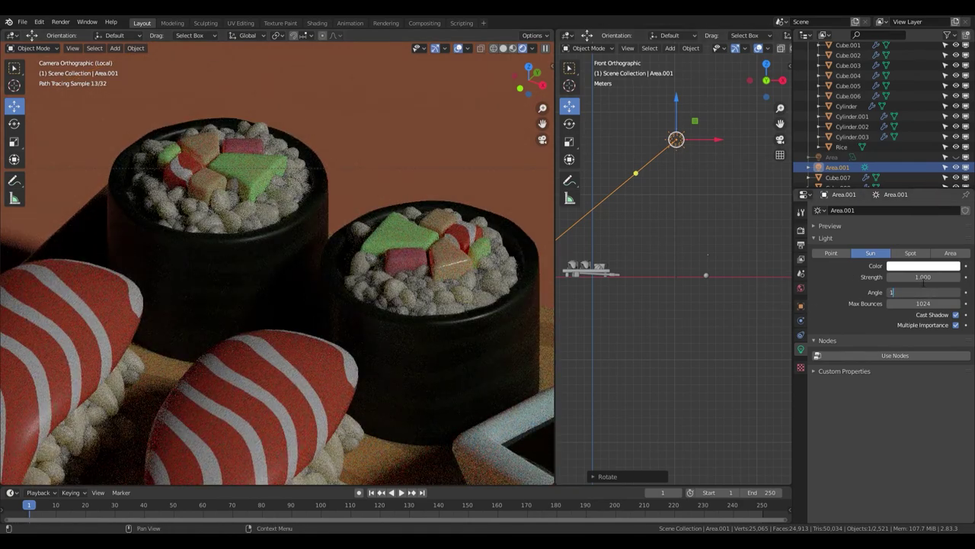
key("Return")
Select the camera and view the sushi board through it
scroll(277, 262, "down", 5)
scroll(278, 262, "down", 2)
left_click(446, 273)
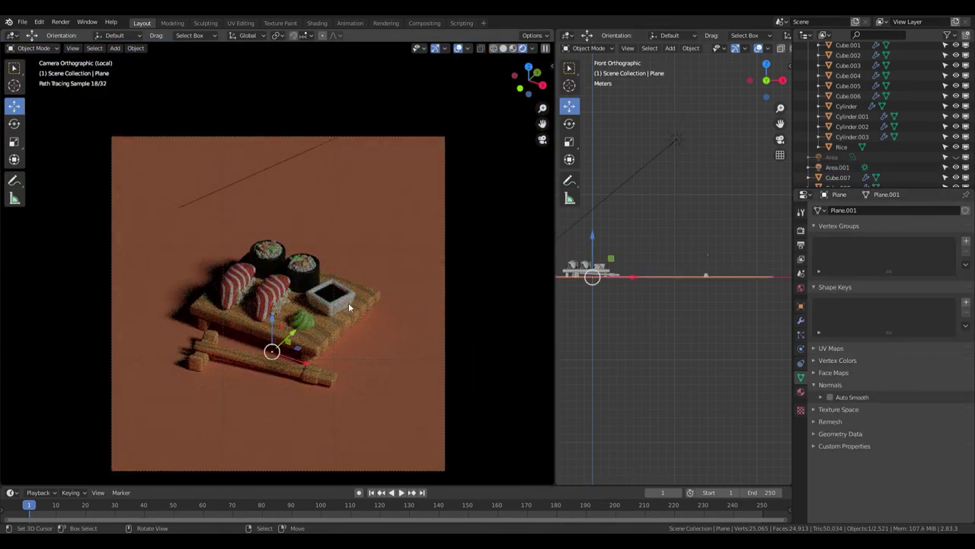
middle_click_drag(348, 302, 258, 307)
key("z")
left_click(279, 223)
key("KP_0")
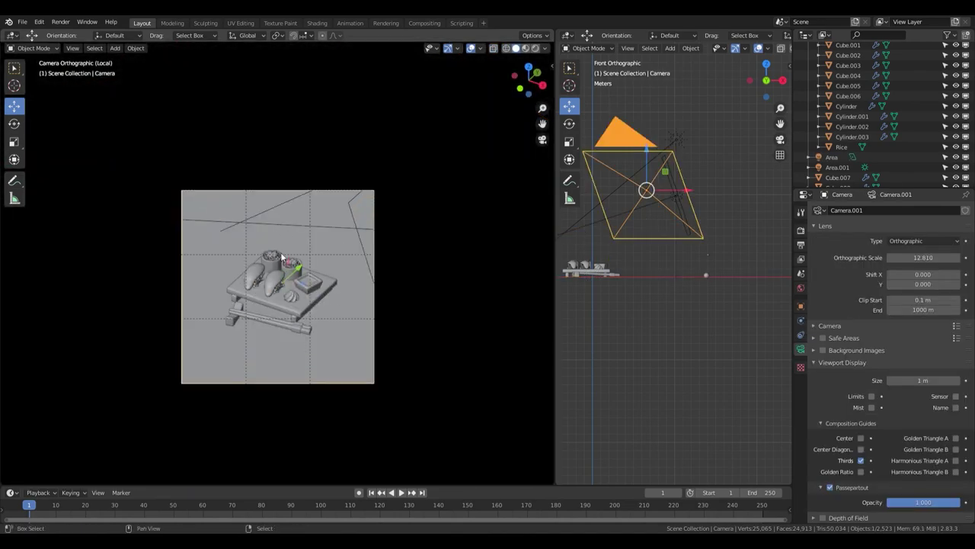
Enable depth of field on the camera and expand its settings
key("z")
left_click(823, 504)
left_click(841, 502)
scroll(886, 500, "down", 3)
type("0.2")
key("Return")
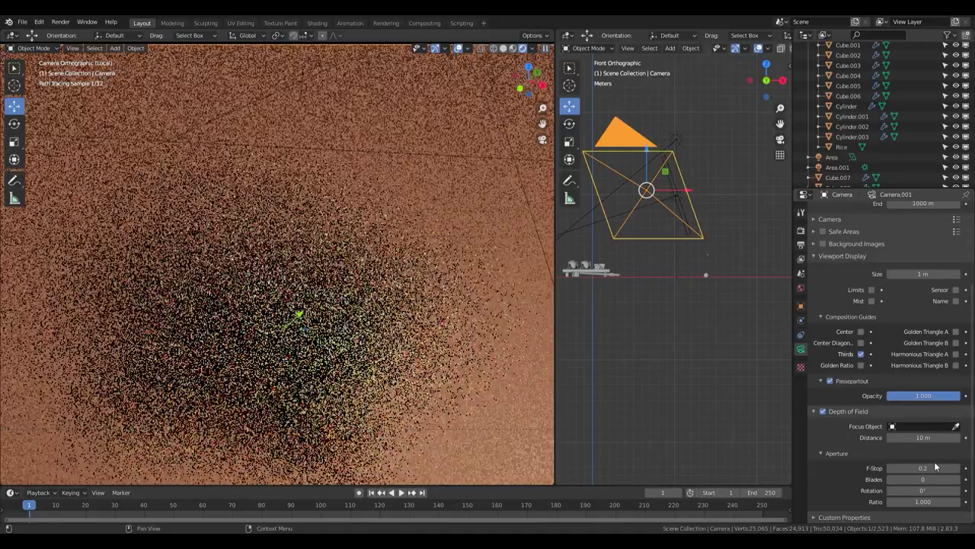
Set the camera focus distance to 17 m and adjust the F-Stop to 3.0
left_click(331, 257)
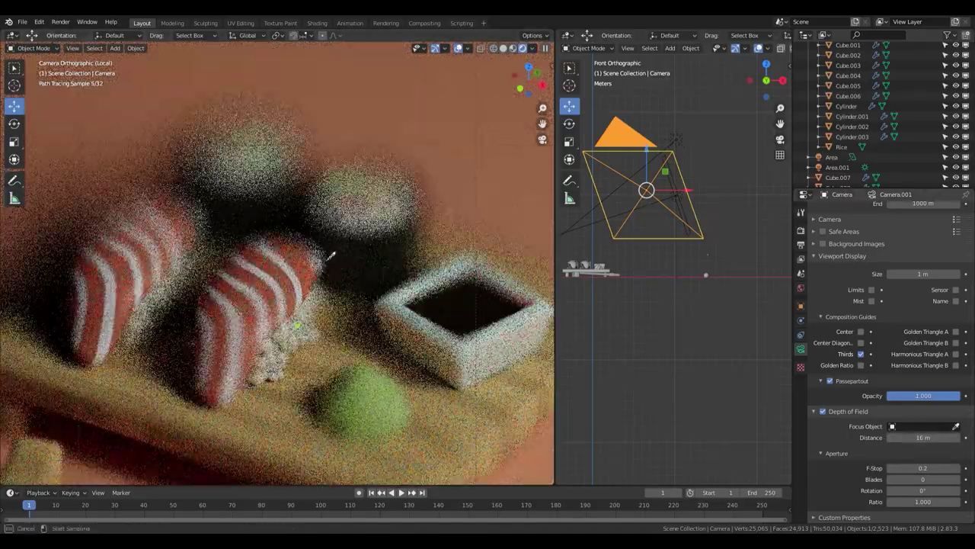
left_click_drag(923, 439, 937, 441)
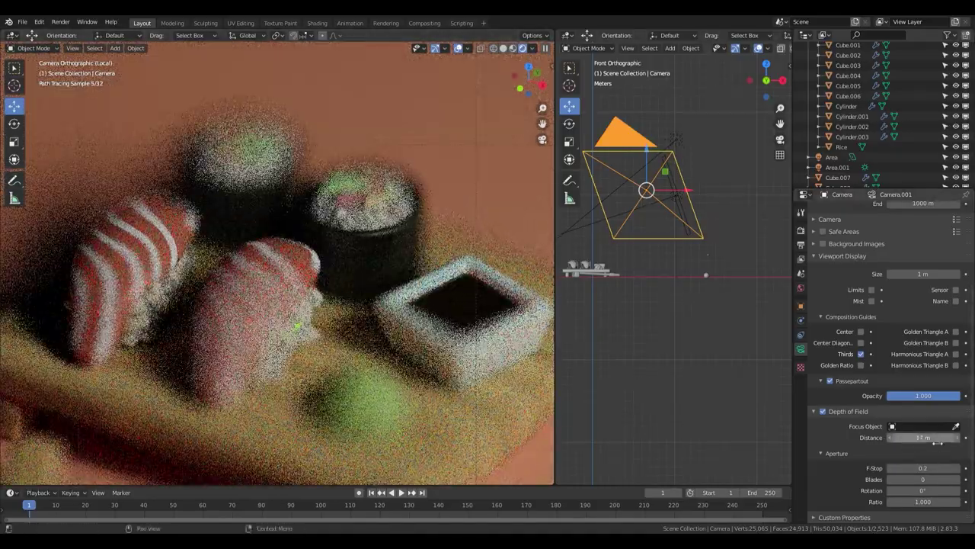
type("0.8")
key("Return")
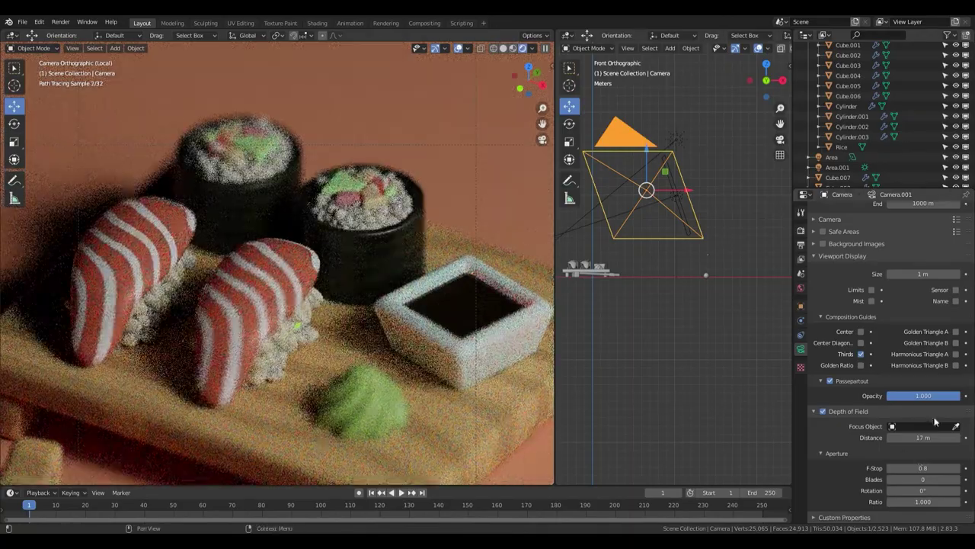
type(".5")
key("Return")
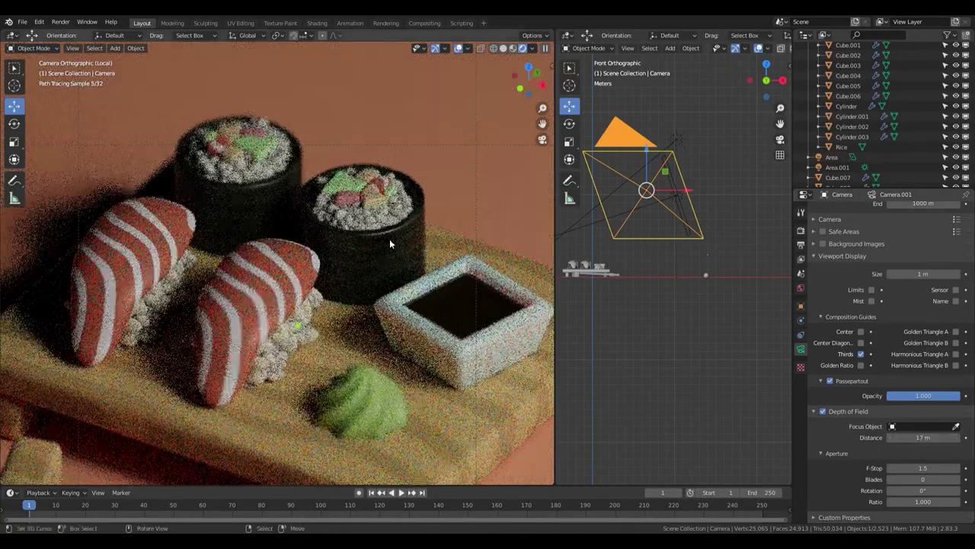
Show the World properties with the floor plane in the right view
scroll(411, 280, "down", 5)
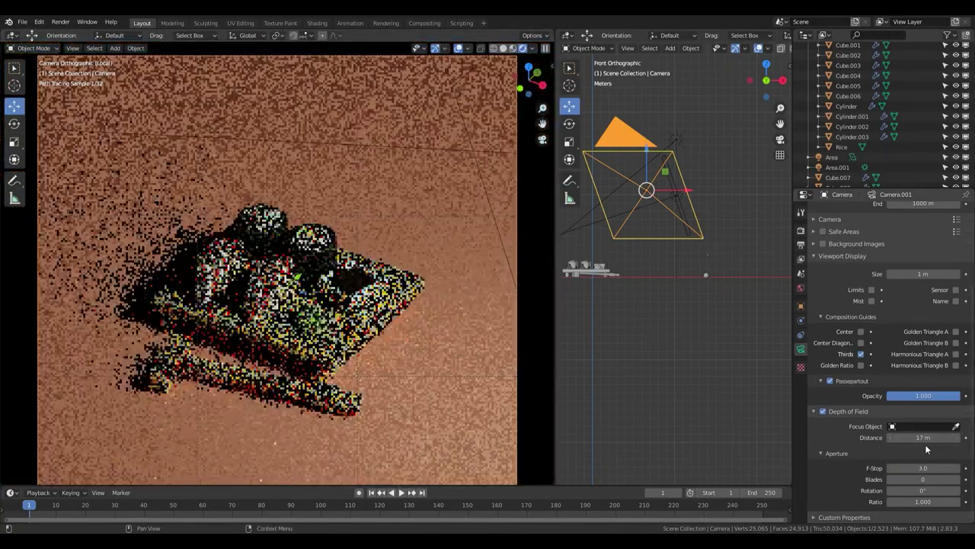
scroll(390, 286, "up", 6)
scroll(371, 297, "down", 5)
left_click(800, 288)
middle_click_drag(697, 196, 671, 178)
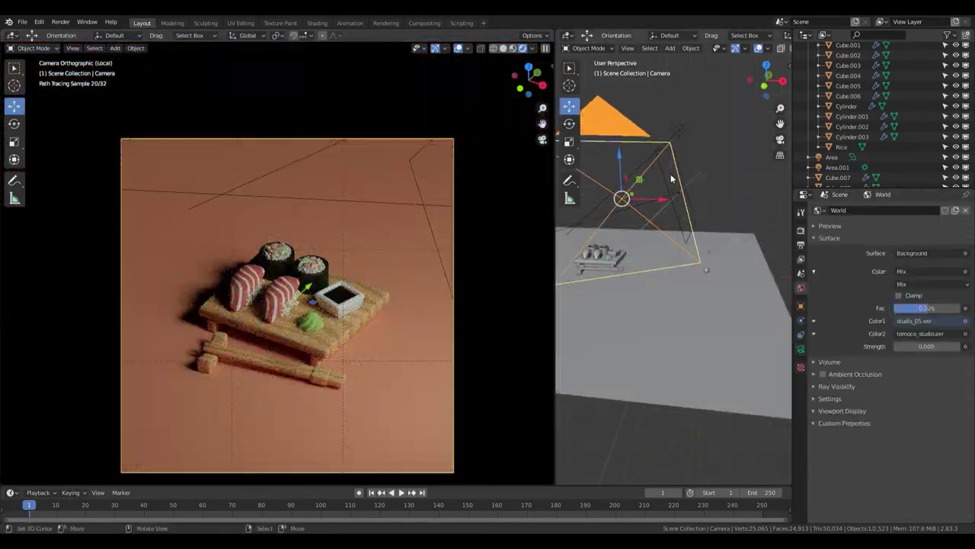
Set the world background strength to 0.500, keeping the area lights visible and deselected
key("h")
key("Return")
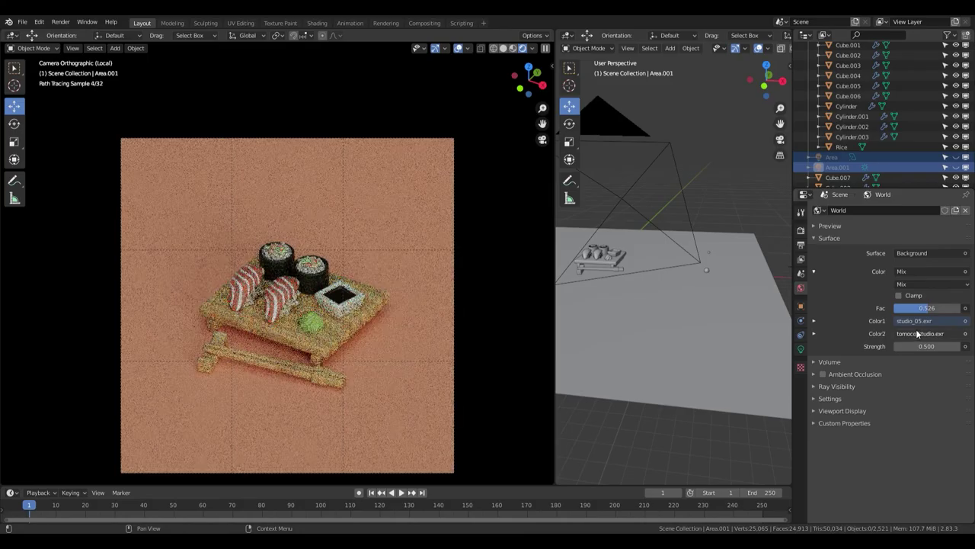
key("alt+h")
key("alt+a")
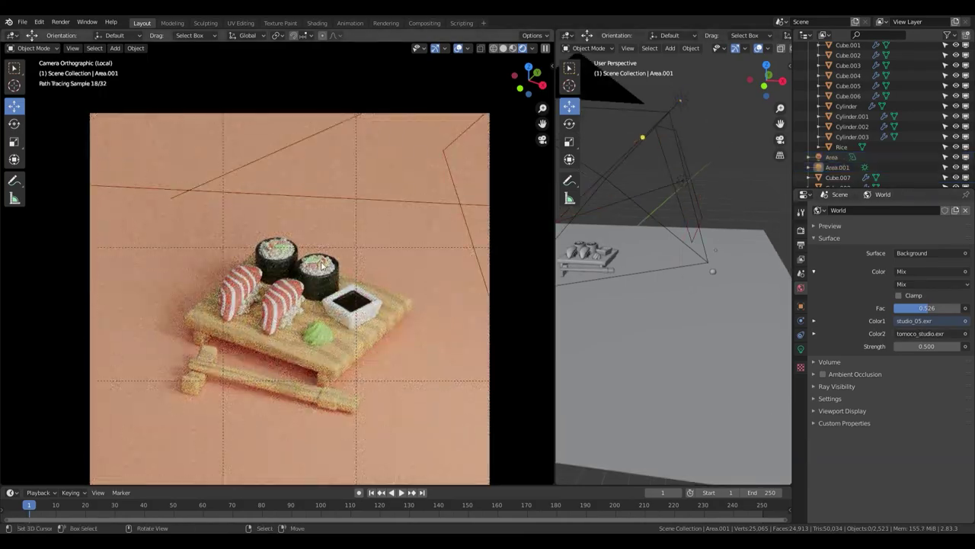
scroll(365, 338, "up", 3)
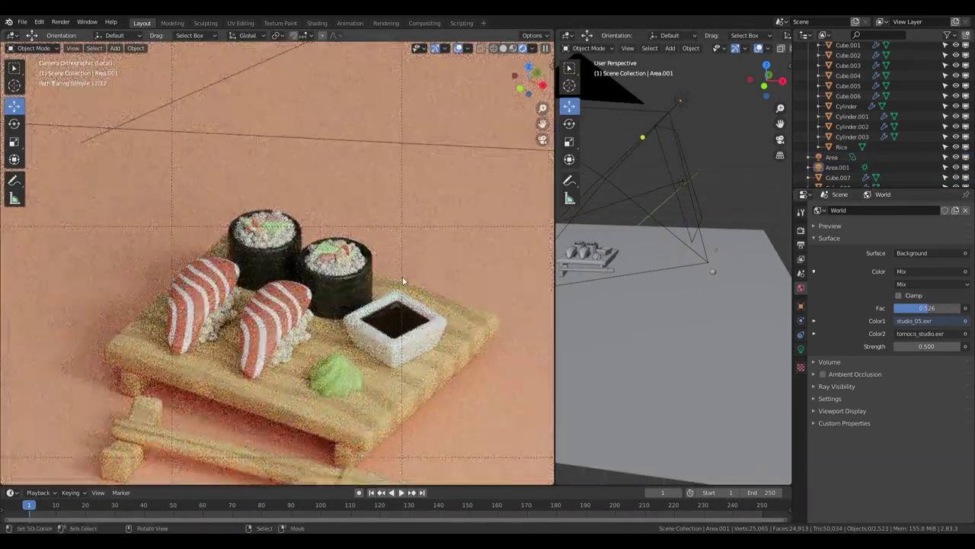
scroll(403, 281, "down", 3)
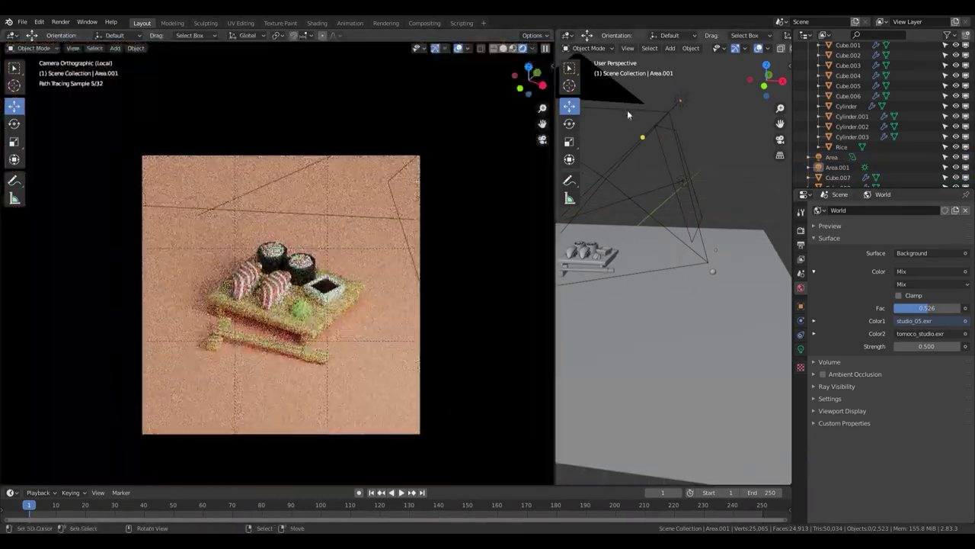
In Camera properties, try depth-of-field F-Stop values of 4.0 and 2.0
left_click(800, 349)
type("4")
key("Return")
scroll(310, 284, "up", 5)
scroll(309, 284, "up", 3)
scroll(308, 280, "down", 5)
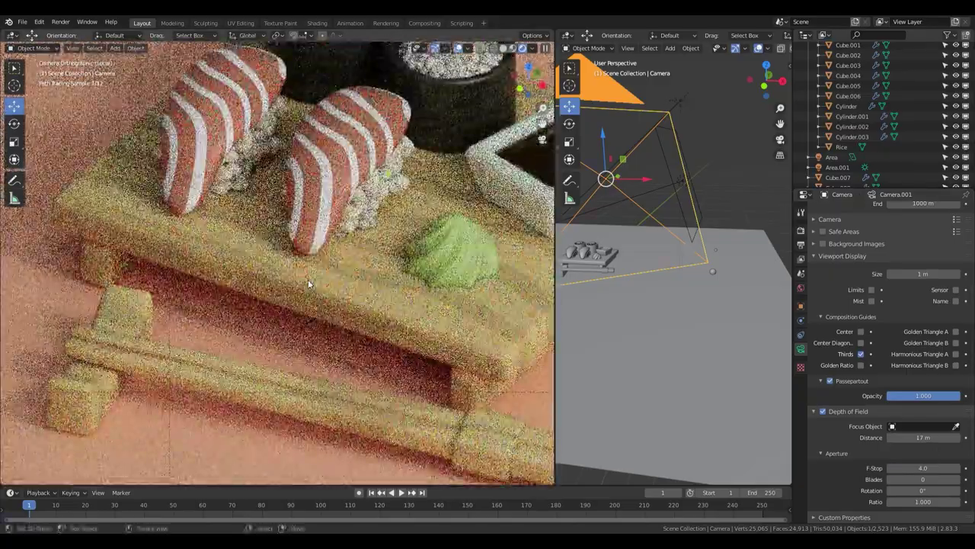
scroll(302, 272, "up", 5)
scroll(302, 273, "down", 5)
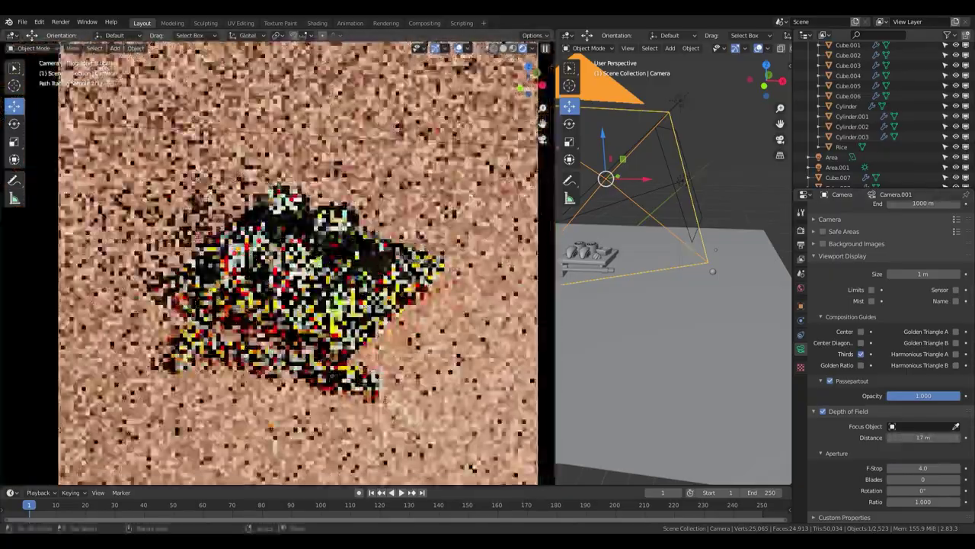
scroll(881, 290, "up", 3)
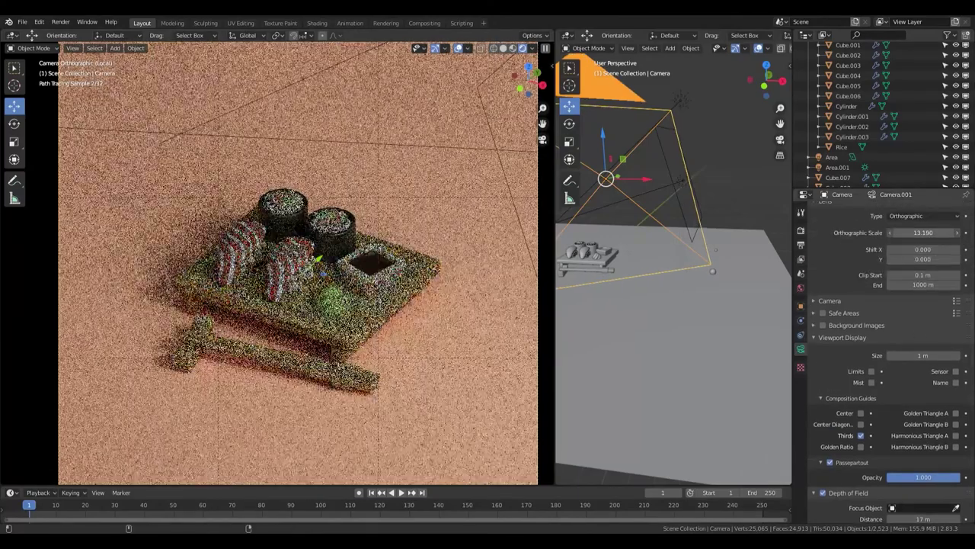
scroll(336, 272, "down", 4)
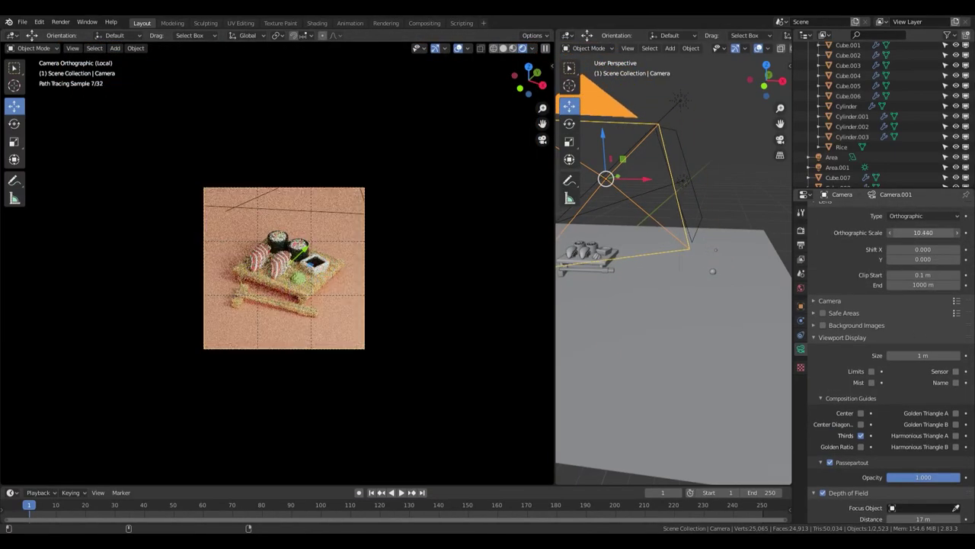
scroll(931, 436, "down", 3)
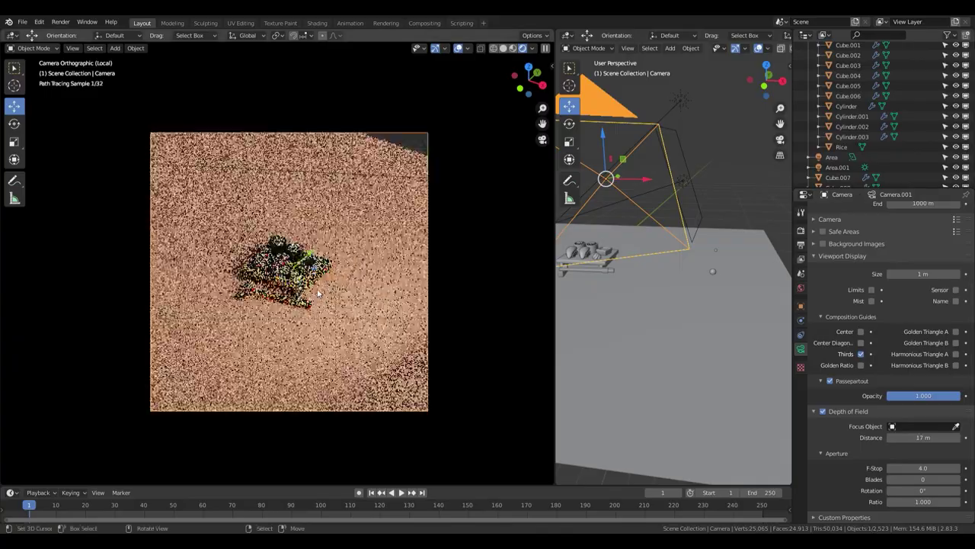
key("Return")
Fine-tune the F-Stop to 2.5 so the foreground sushi stays sharp
scroll(370, 233, "up", 4)
scroll(369, 232, "up", 3)
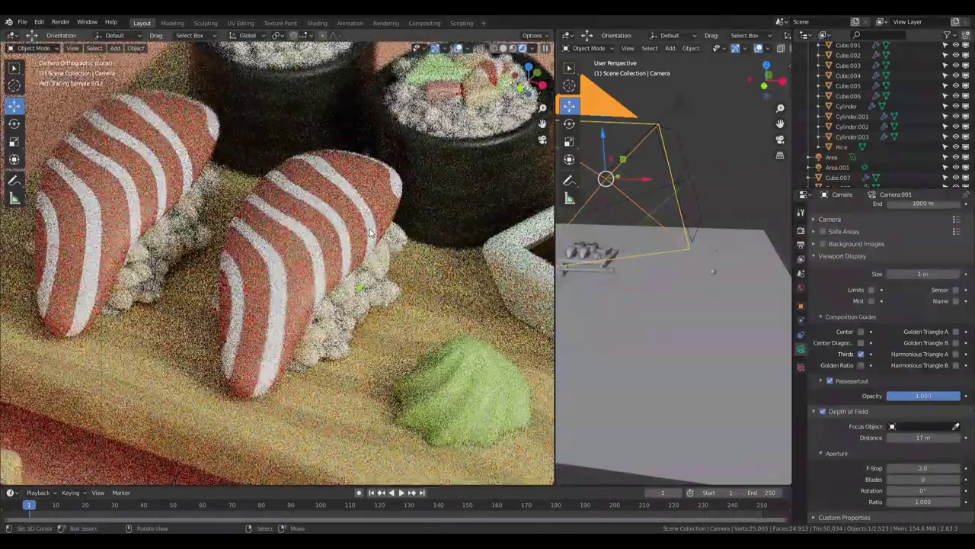
scroll(384, 287, "down", 3)
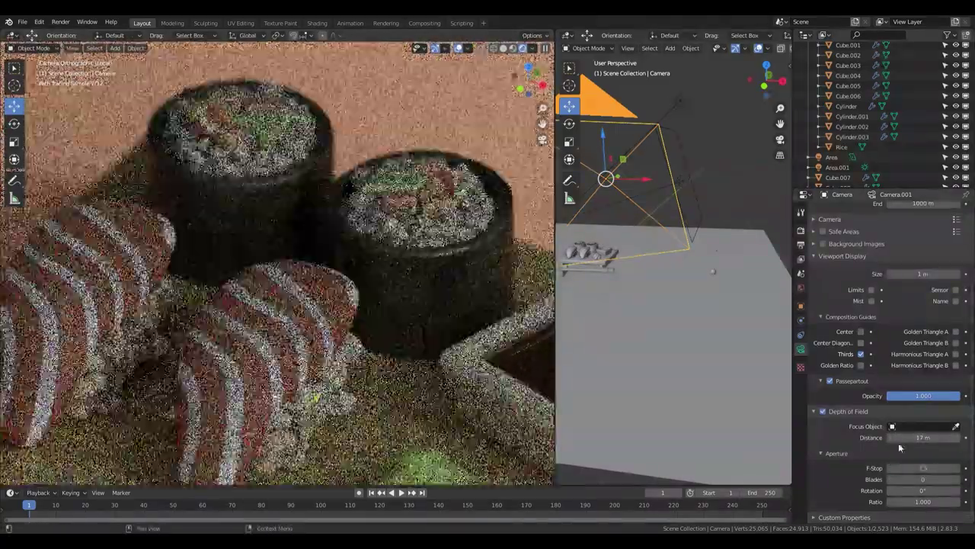
left_click_drag(918, 468, 945, 469)
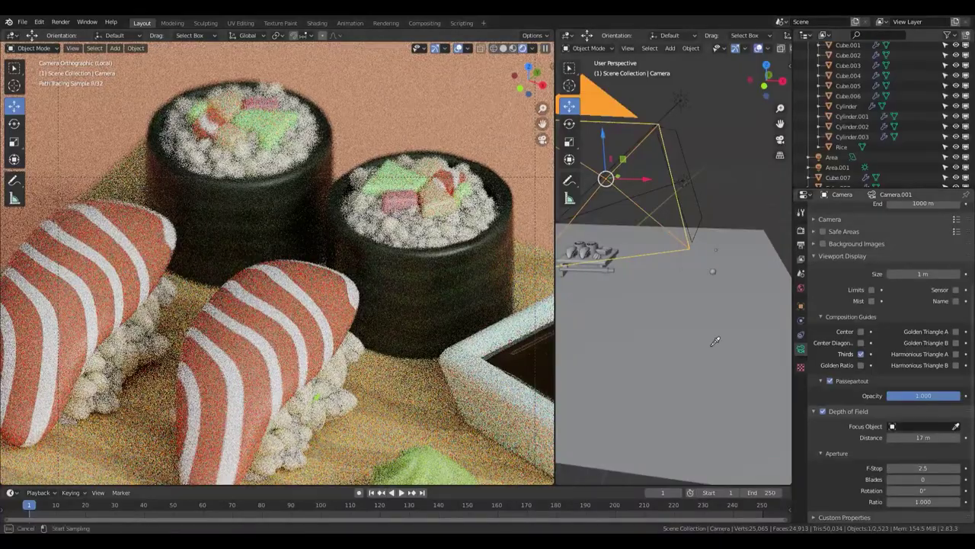
left_click(345, 279)
scroll(335, 285, "down", 5)
key("z")
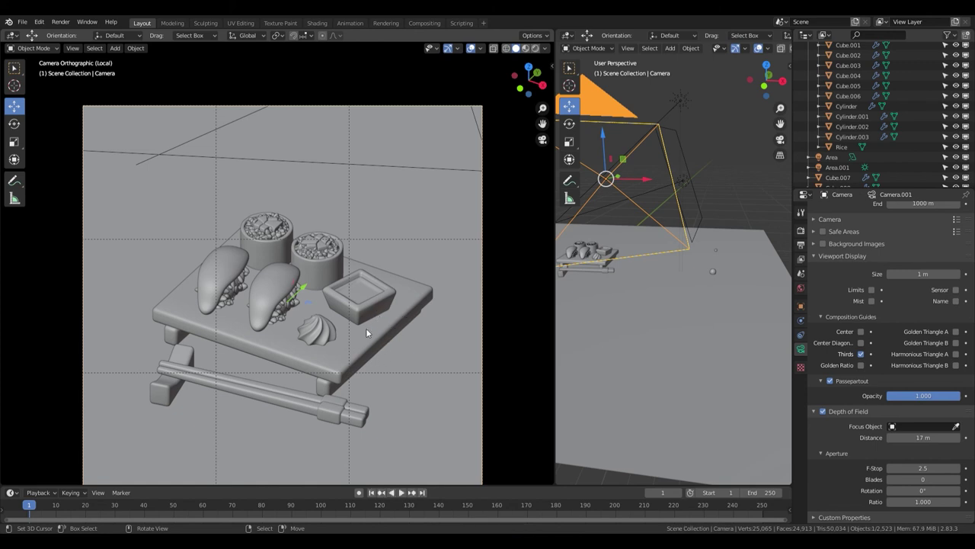
Set render samples to 400 and save the file as Sushi.blend
left_click(802, 230)
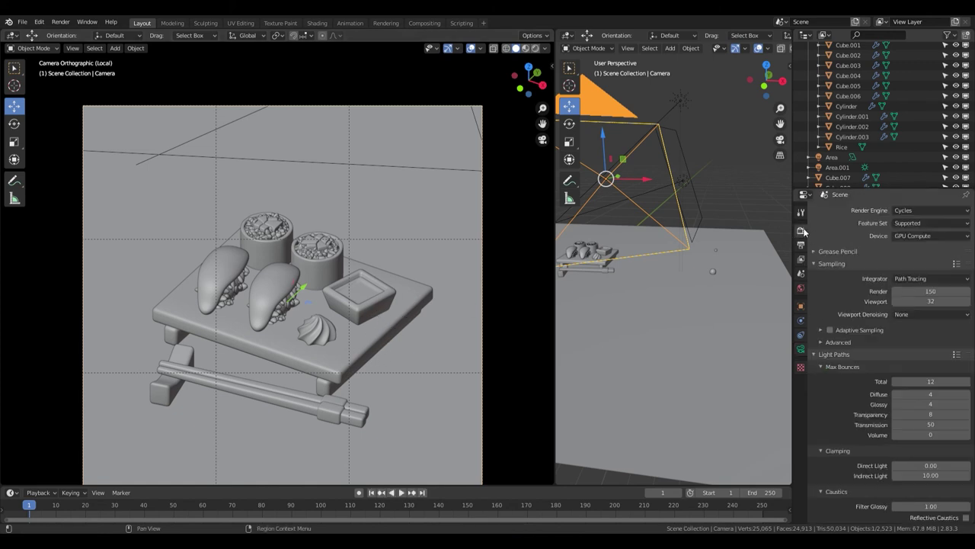
type("00")
key("Return")
key("ctrl+s")
scroll(283, 311, "up", 5)
key("z")
key("8")
Select the sushi roll filling, widen the right pane and make it a Shader Editor
left_click(242, 284)
left_click_drag(555, 153, 486, 152)
left_click(520, 48)
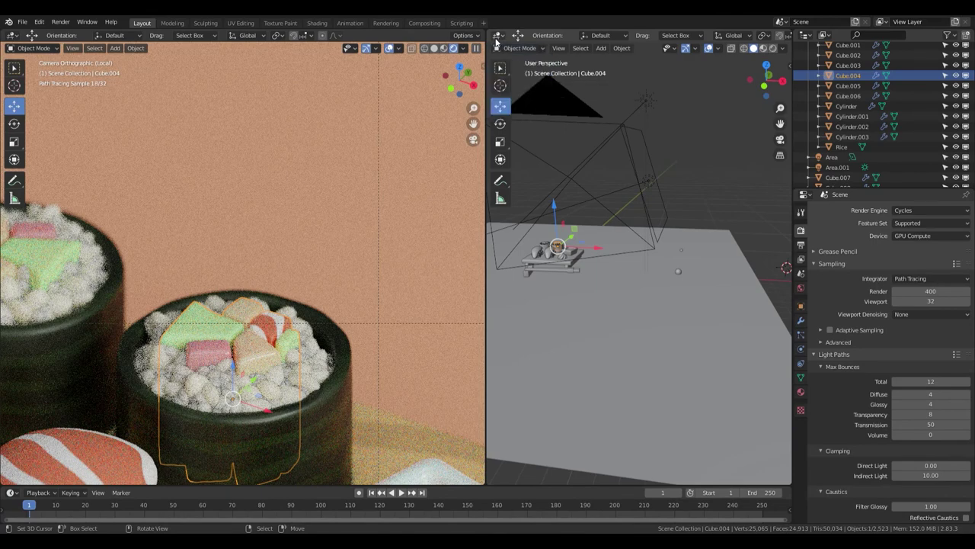
left_click(496, 35)
left_click(537, 116)
Select the green material and try changing its Base Color
scroll(662, 221, "down", 1)
scroll(658, 229, "down", 2)
scroll(658, 229, "down", 2)
scroll(658, 229, "down", 1)
left_click(800, 391)
left_click(833, 223)
scroll(686, 225, "up", 2)
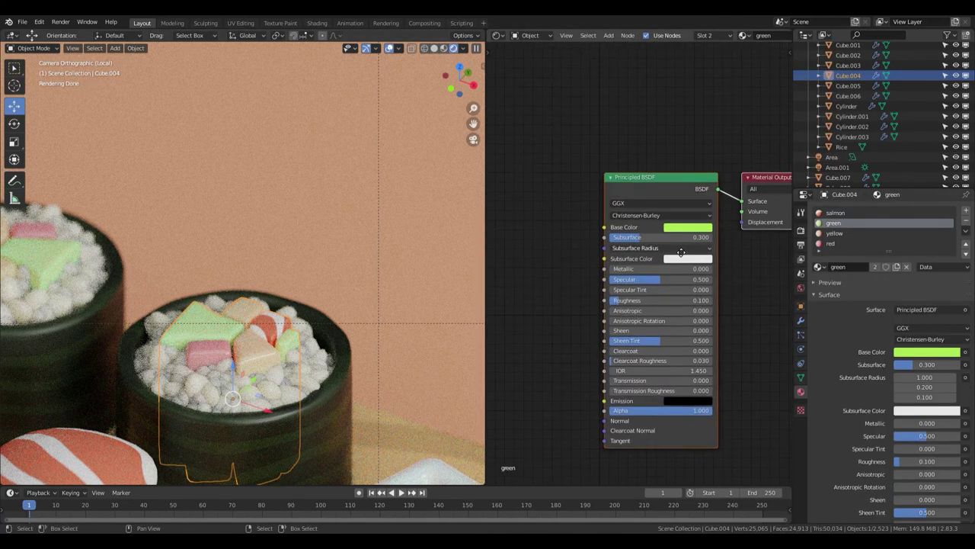
scroll(693, 229, "up", 2)
left_click(694, 242)
left_click_drag(673, 328, 679, 331)
key("z")
key("z")
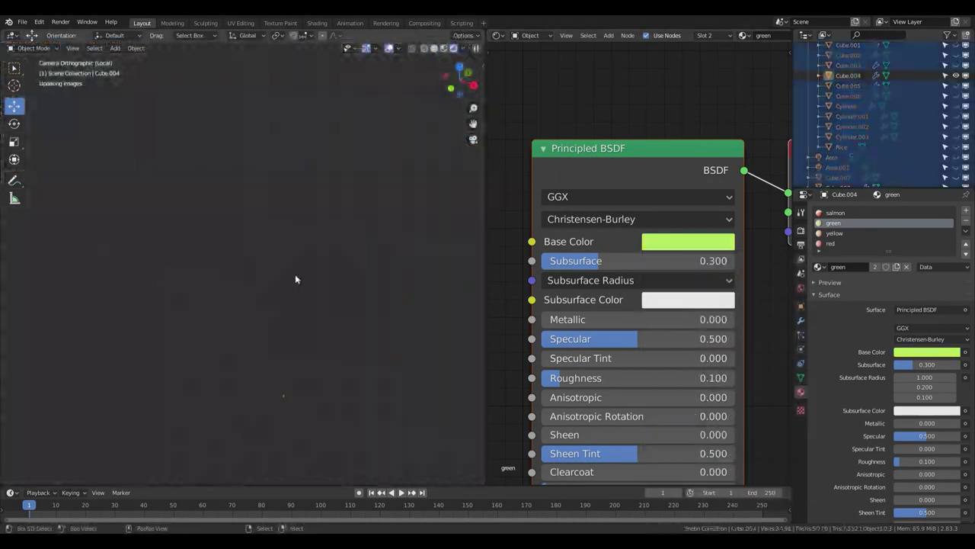
left_click(724, 242)
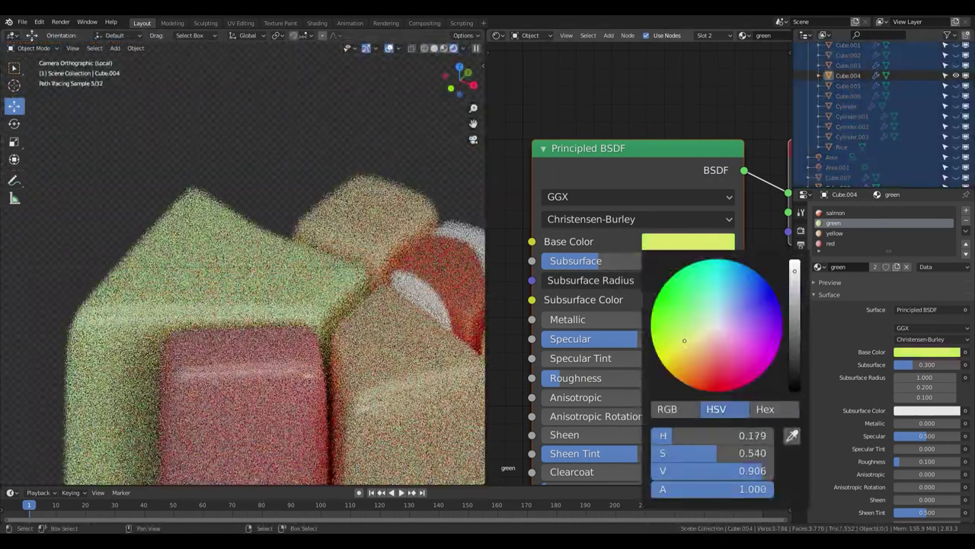
Add an RGB node and link it to Base Color, Subsurface Radius and Subsurface Color
scroll(561, 246, "down", 1)
scroll(560, 246, "left", 4)
left_click(579, 258)
mouse_move(555, 278)
left_mouse_down()
mouse_move(685, 225)
mouse_move(685, 256)
left_mouse_up()
left_click_drag(555, 278, 686, 271)
left_click_drag(524, 332, 518, 312)
left_click_drag(686, 225, 780, 229)
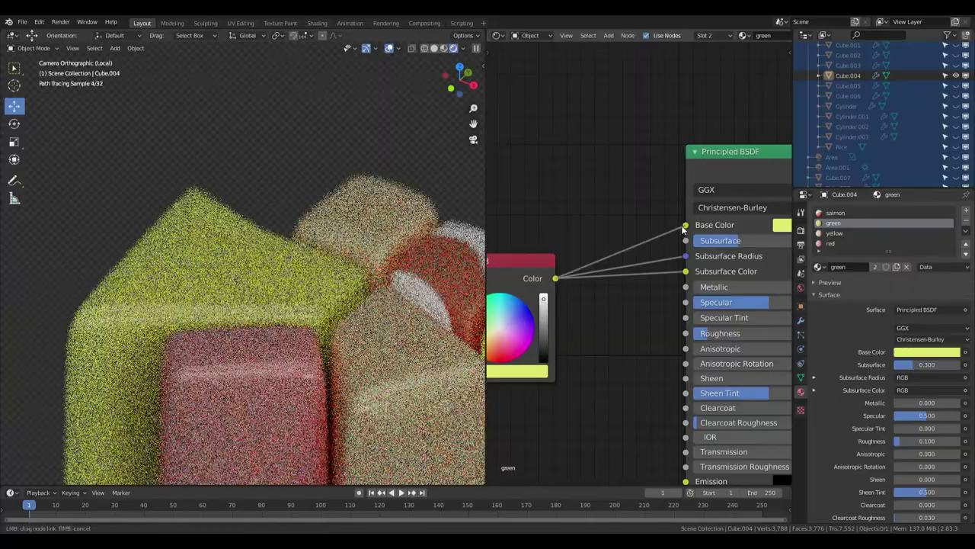
Set the RGB node to a vivid green, HSV 0.213, 0.921, 0.702
middle_click_drag(498, 377, 601, 324)
left_click(601, 324)
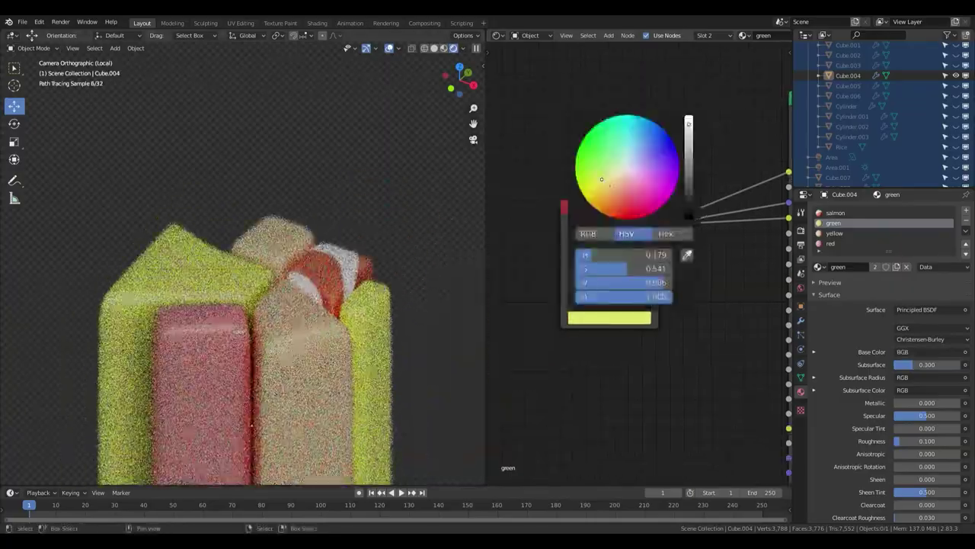
left_click_drag(610, 255, 632, 254)
left_click_drag(589, 158, 581, 180)
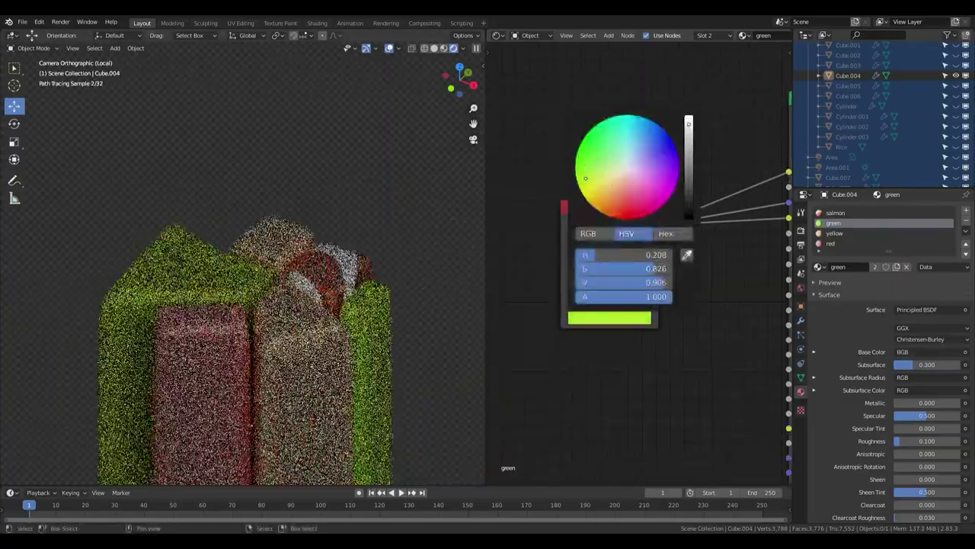
left_click_drag(689, 123, 689, 156)
left_click_drag(581, 180, 579, 173)
left_click_drag(688, 155, 689, 145)
left_click_drag(579, 173, 581, 179)
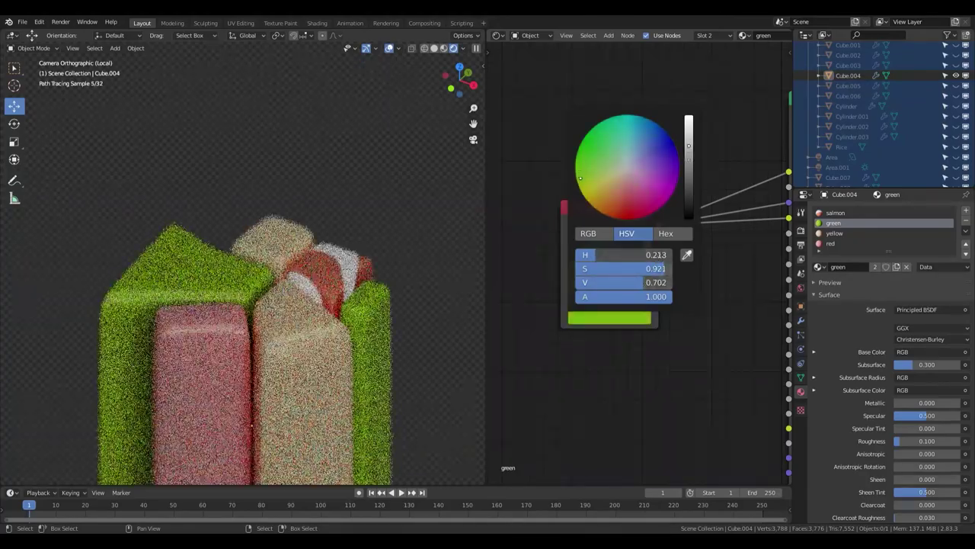
Select Cube.004 on its own and reselect the green material slot
scroll(571, 288, "down", 2)
scroll(571, 288, "down", 2)
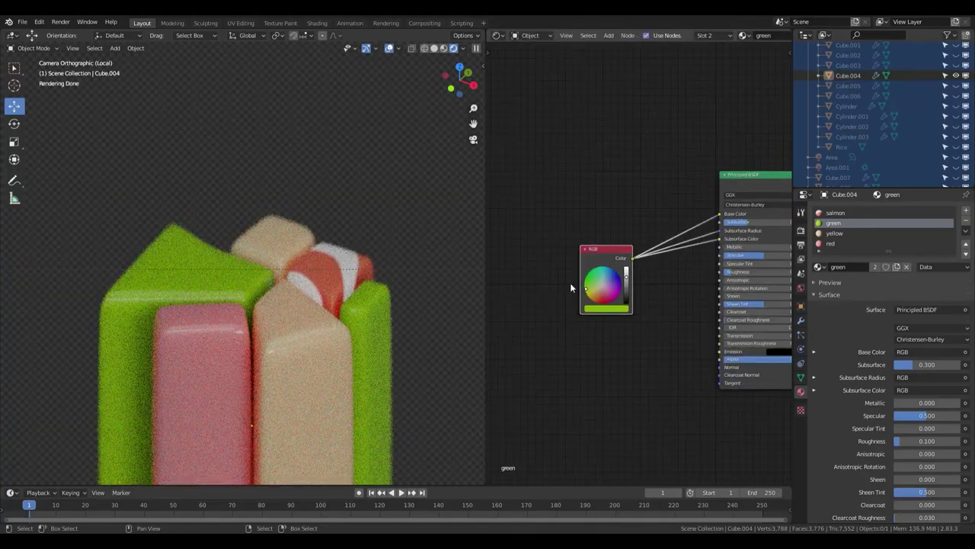
left_click(352, 262)
left_click(835, 213)
scroll(711, 330, "down", 2)
scroll(712, 330, "down", 1)
left_click(834, 223)
scroll(575, 257, "up", 3)
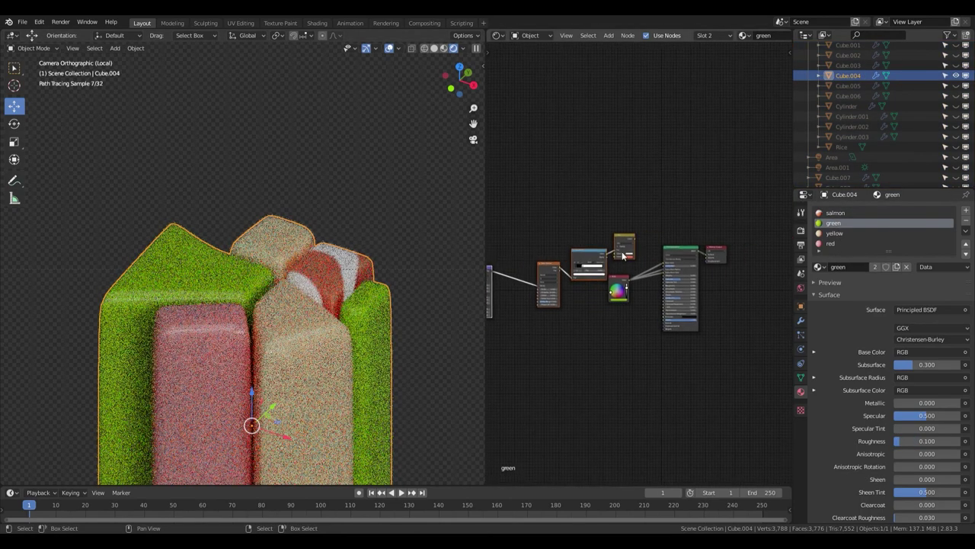
Wire a Mix node between the RGB colour and the Base Color and subsurface inputs
scroll(618, 284, "up", 3)
scroll(611, 328, "up", 3)
left_click_drag(625, 195, 703, 261)
left_click_drag(609, 308, 702, 288)
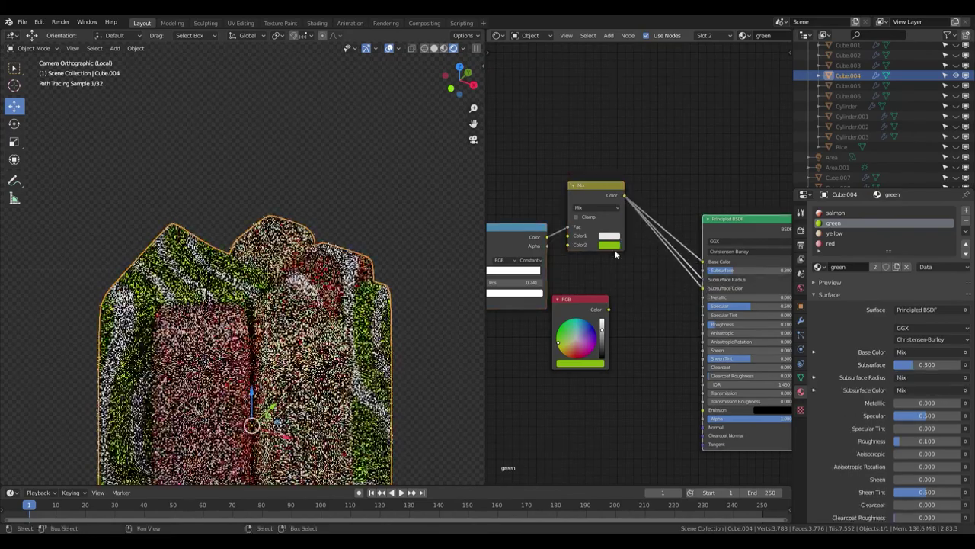
middle_click_drag(589, 304, 663, 232)
middle_click_drag(591, 268, 633, 335)
Brighten the green of the Mix node's Color1
scroll(633, 336, "up", 2)
left_click_drag(636, 277, 636, 256)
scroll(655, 244, "up", 1)
left_click(636, 254)
left_click(636, 253)
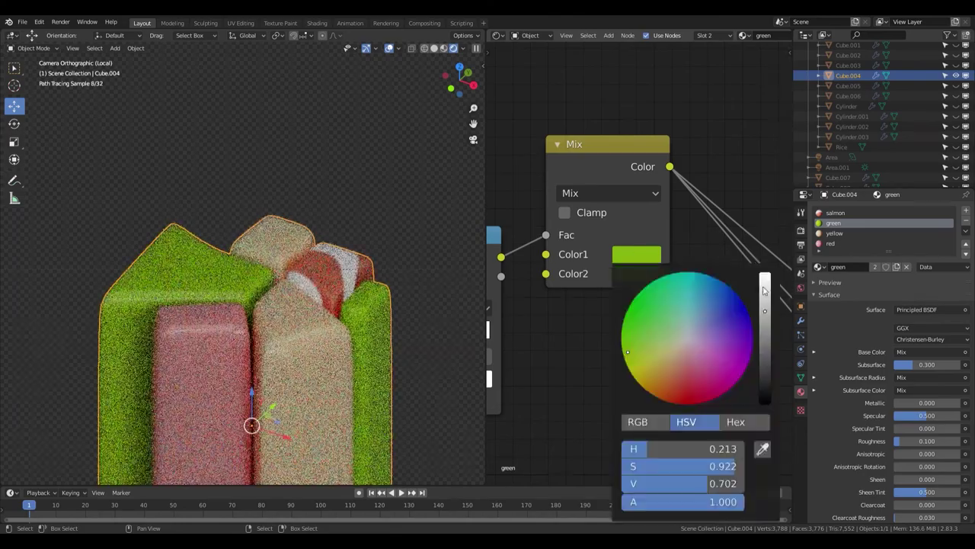
left_click_drag(686, 483, 717, 483)
scroll(686, 343, "down", 2)
Shape the stripes with the ColorRamp stops and set the Wave Texture Scale to 0.5
middle_click_drag(686, 343, 647, 290)
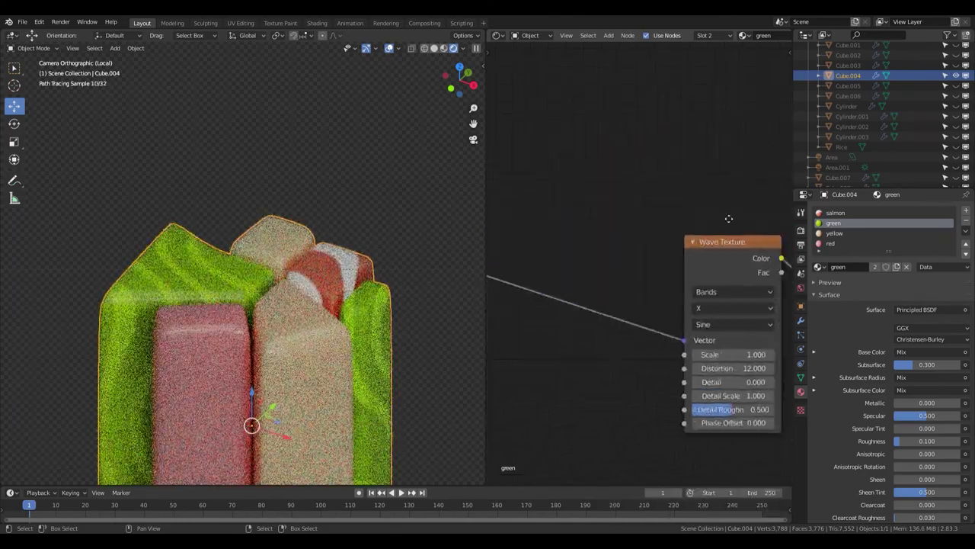
left_click_drag(709, 359, 731, 359)
middle_click_drag(605, 214, 469, 183)
mouse_move(606, 215)
left_mouse_down()
mouse_move(663, 215)
mouse_move(601, 218)
mouse_move(613, 219)
left_mouse_up()
middle_click_drag(503, 283, 548, 230)
middle_click_drag(785, 237, 557, 220)
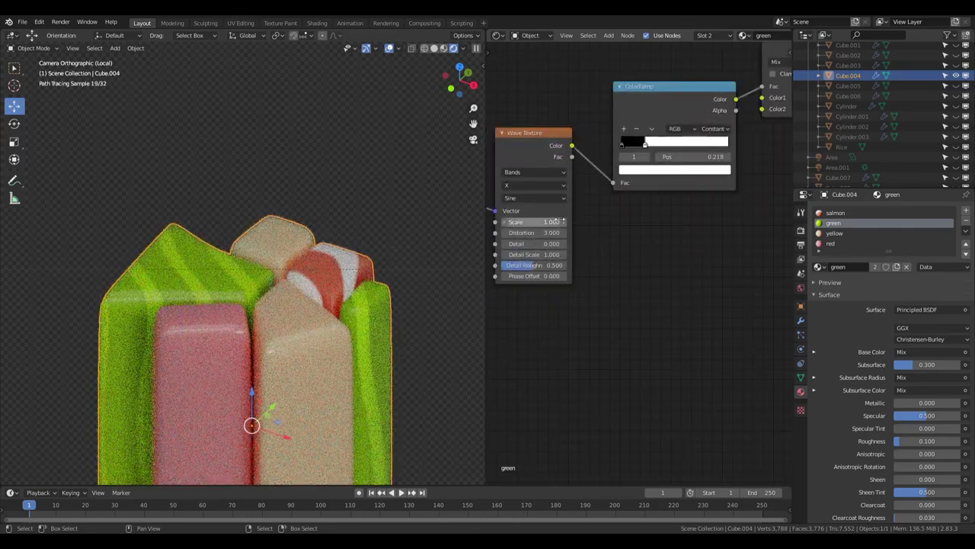
type("0.5")
key("Return")
Leave local view, look through the camera and slide the chopsticks slightly along X
key("KP_Divide")
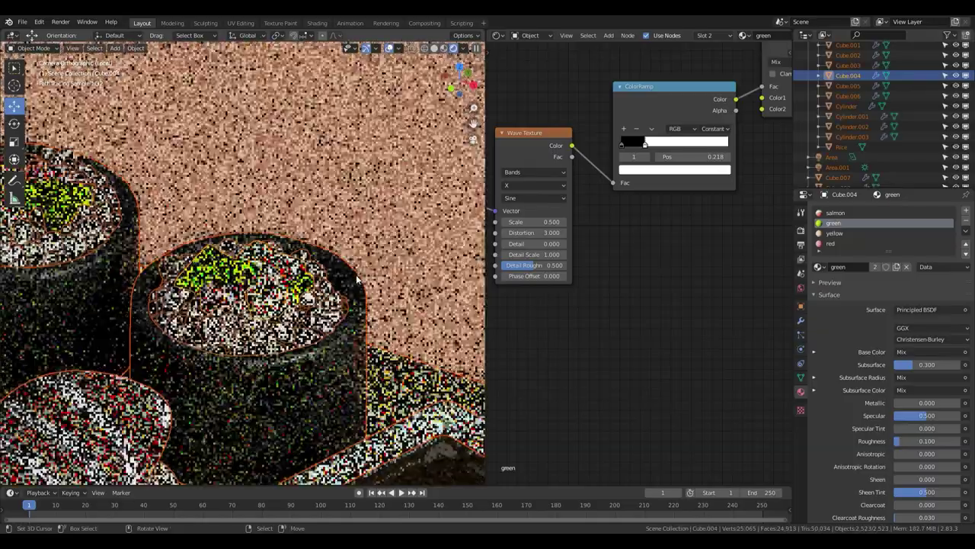
scroll(417, 252, "down", 5)
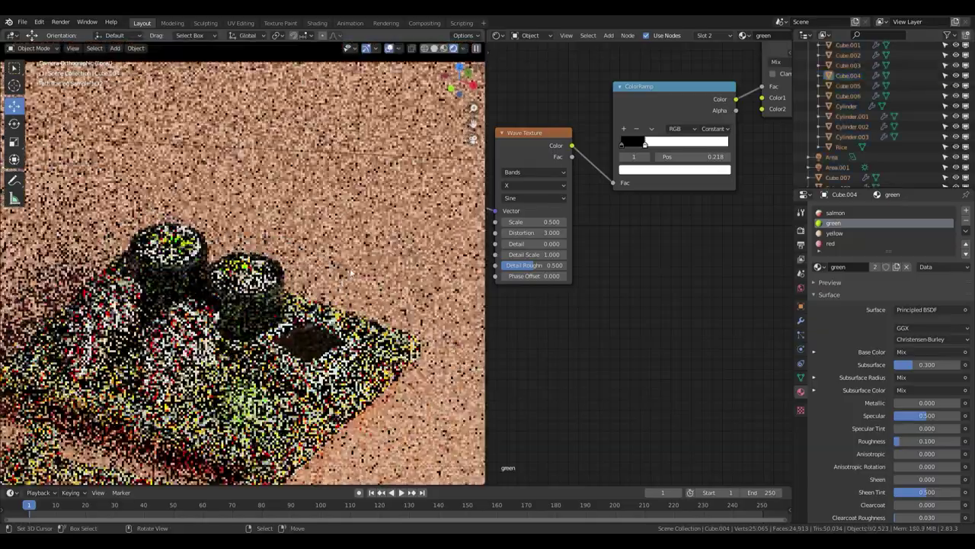
scroll(451, 332, "down", 5)
key("KP_0")
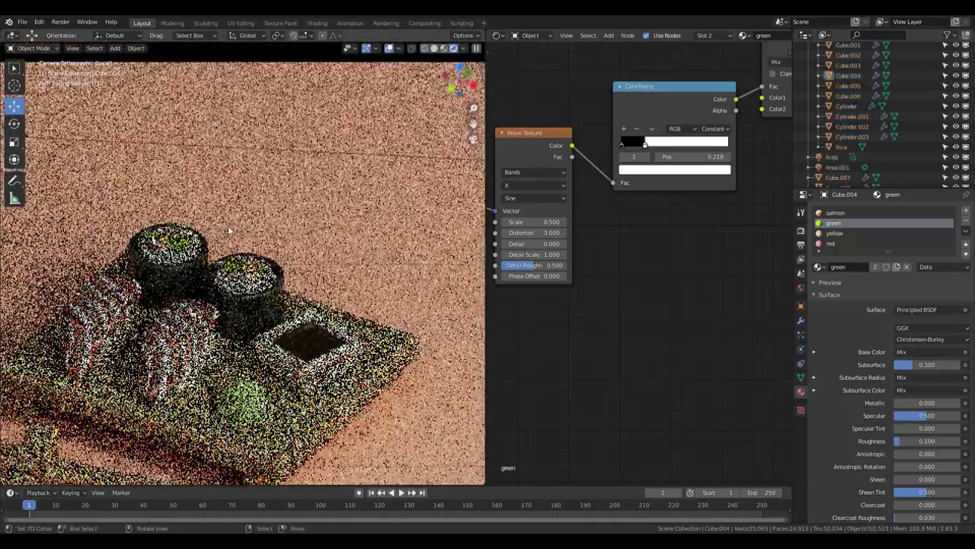
scroll(141, 336, "up", 2)
left_click(141, 336)
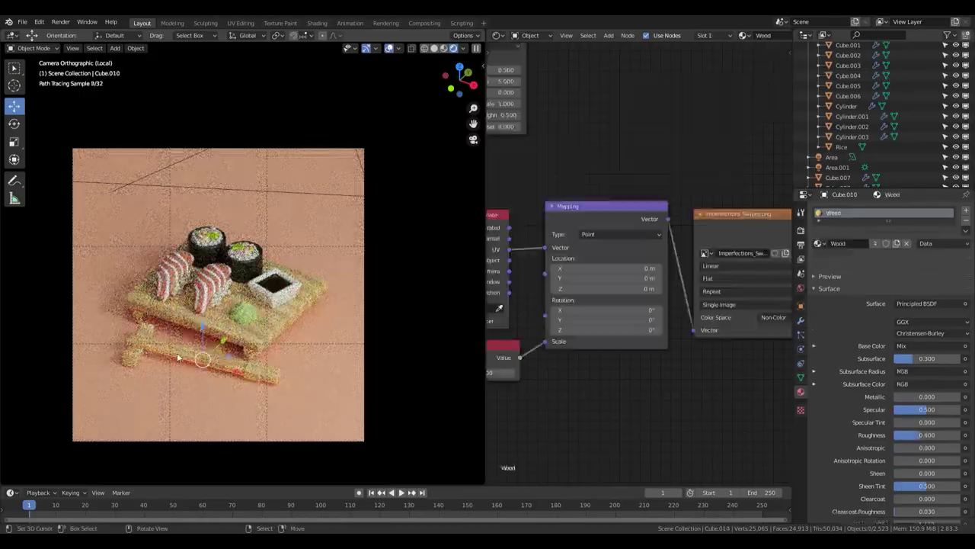
scroll(215, 349, "up", 1)
left_click(200, 367)
left_click_drag(206, 373, 201, 371)
Rotate the chopsticks 5.95° about the Z axis, then deselect them
key("r")
key("z")
left_click(236, 400)
left_click(323, 254)
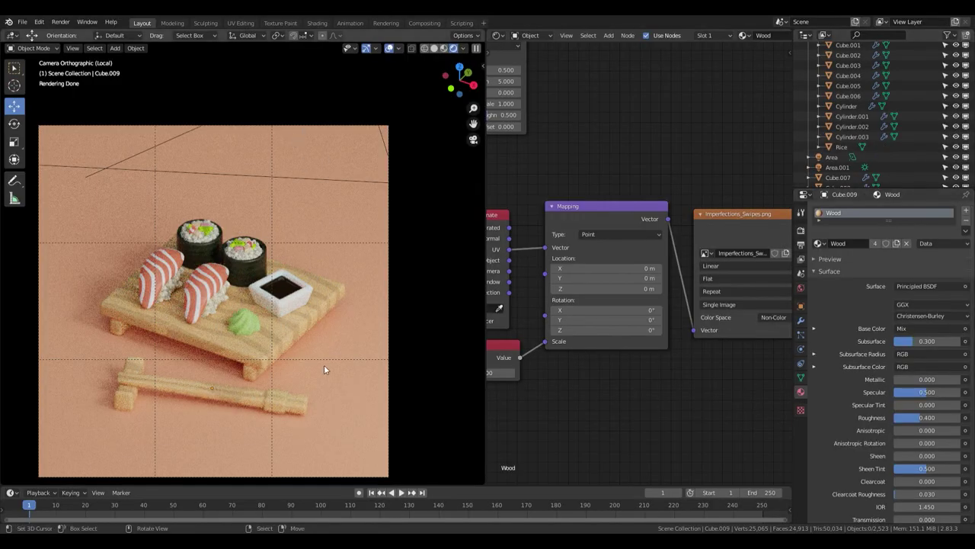
scroll(292, 255, "up", 3)
scroll(292, 255, "down", 4)
scroll(292, 255, "up", 5)
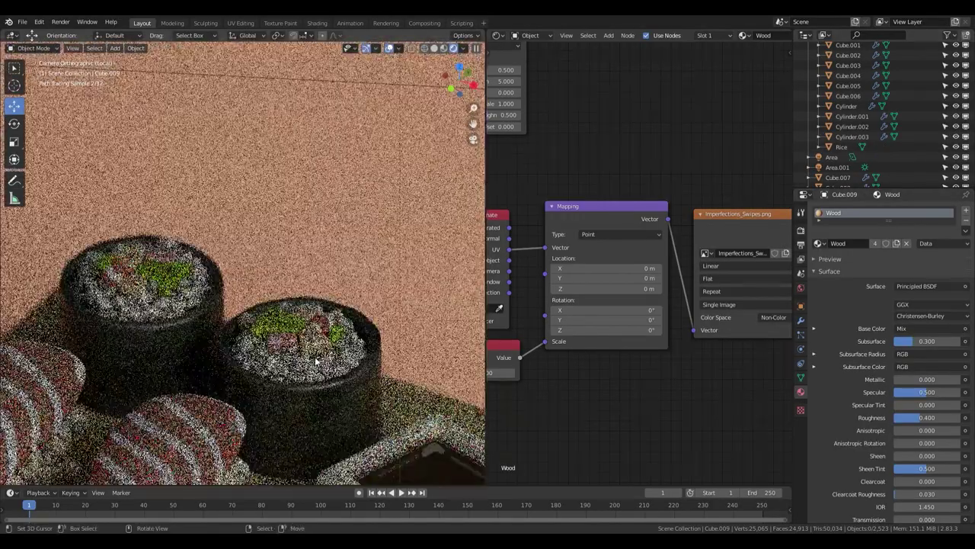
scroll(292, 255, "up", 3)
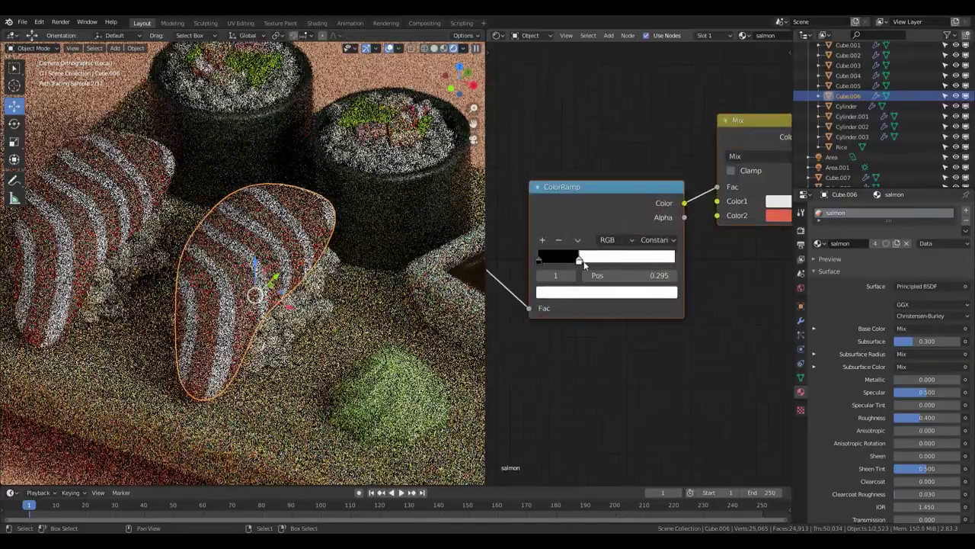
Shift the salmon stripe ColorRamp stop and set the salmon Subsurface to 0.35
mouse_move(582, 263)
left_mouse_down()
mouse_move(640, 262)
mouse_move(561, 268)
left_mouse_up()
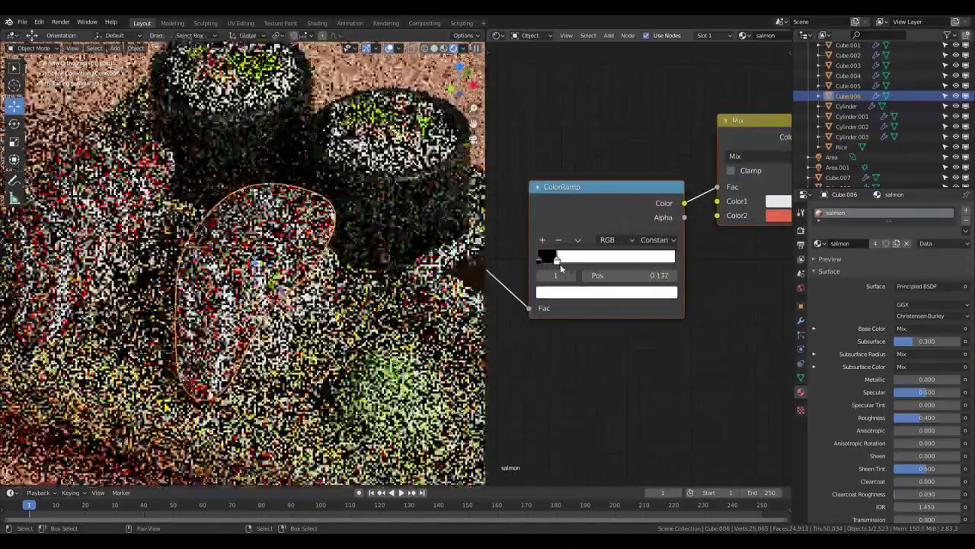
scroll(647, 259, "down", 2)
scroll(731, 229, "right", 5)
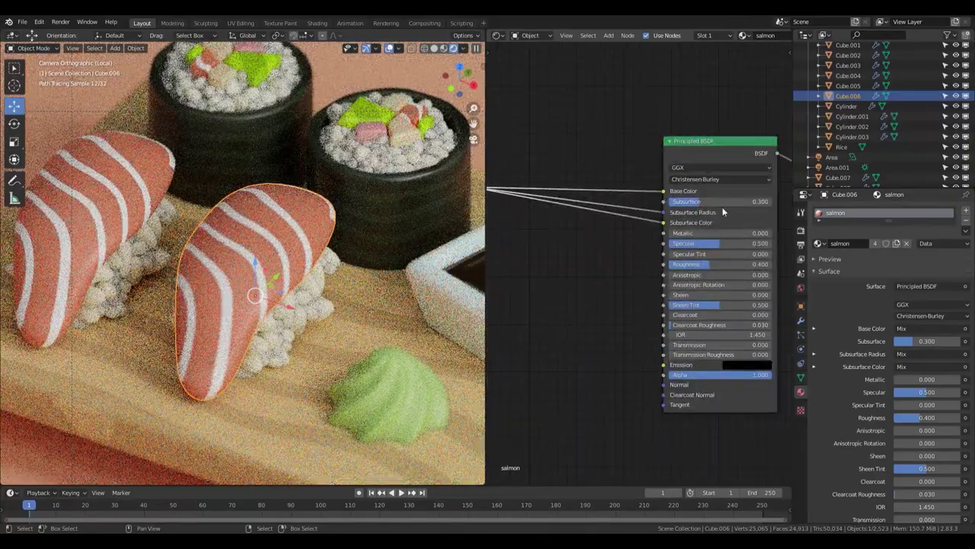
type("5")
key("Return")
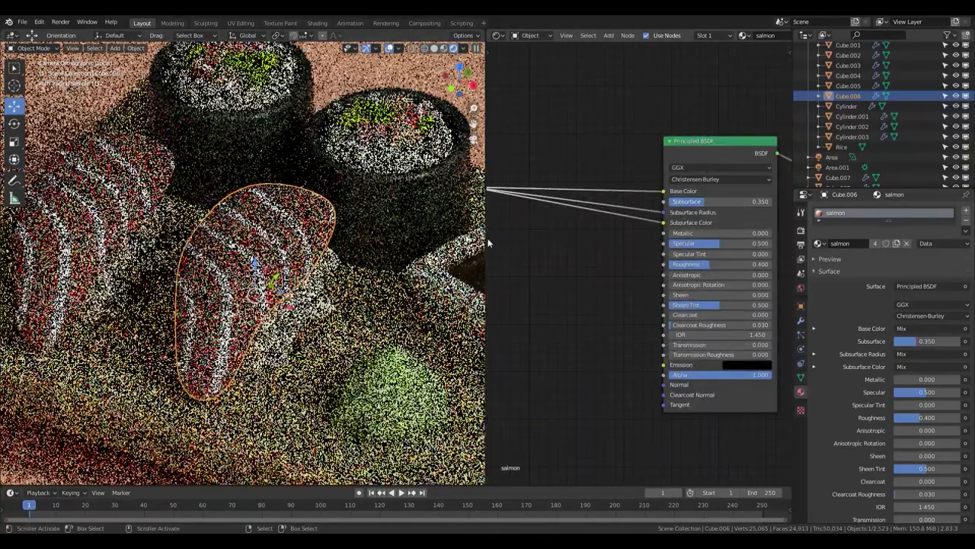
Select the left nigiri, preview it in rendered shading, and save Sushi.blend
scroll(326, 245, "down", 3)
middle_click_drag(326, 244, 271, 270)
key("shift+z")
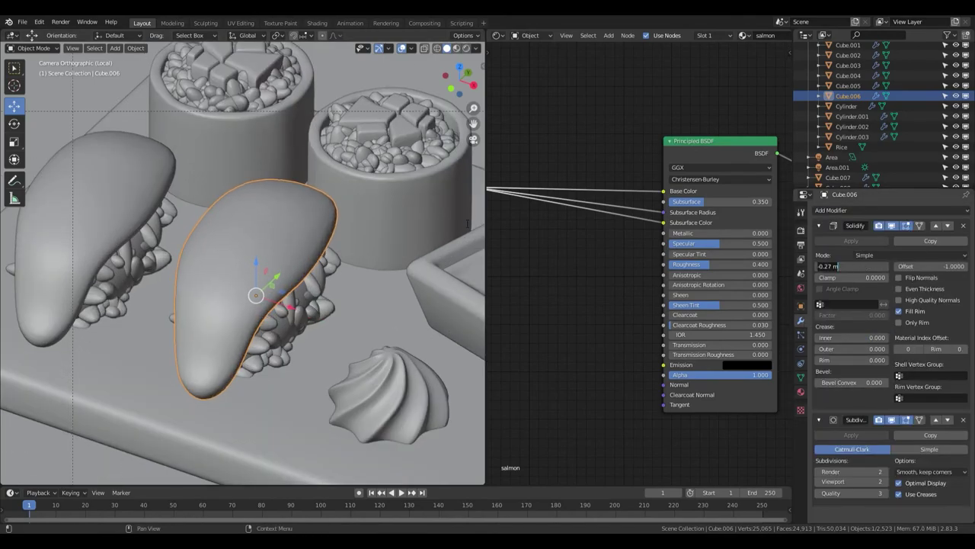
left_click(91, 251)
middle_click_drag(219, 219, 360, 204)
key("z")
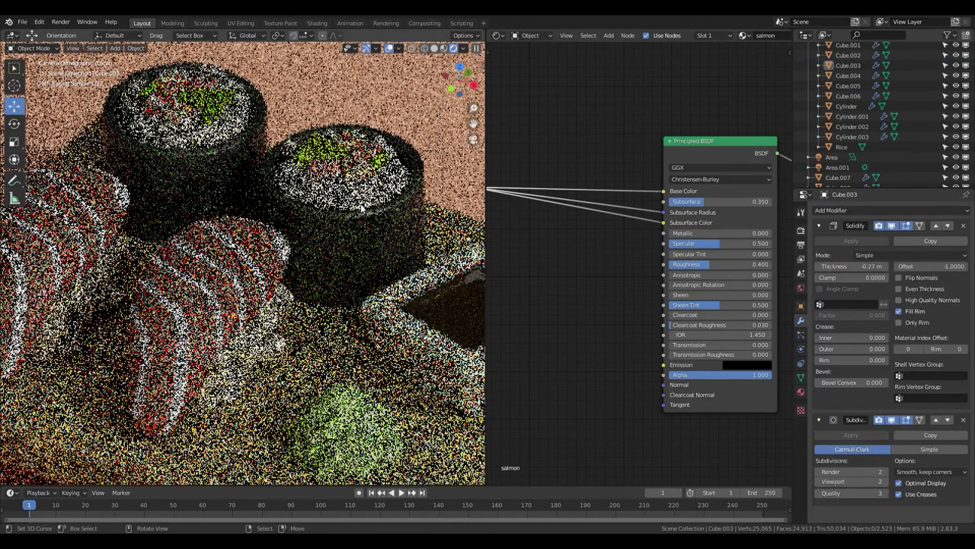
key("ctrl+s")
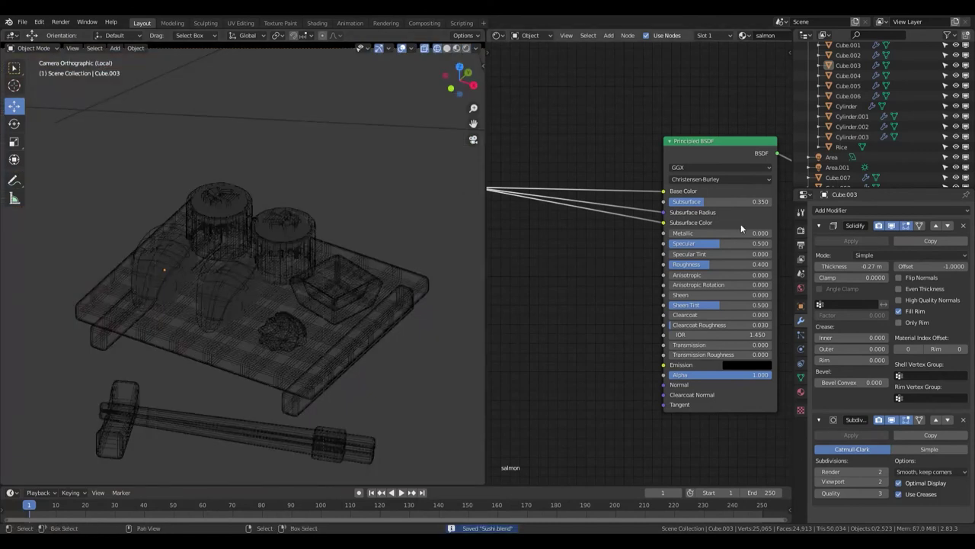
left_click(800, 244)
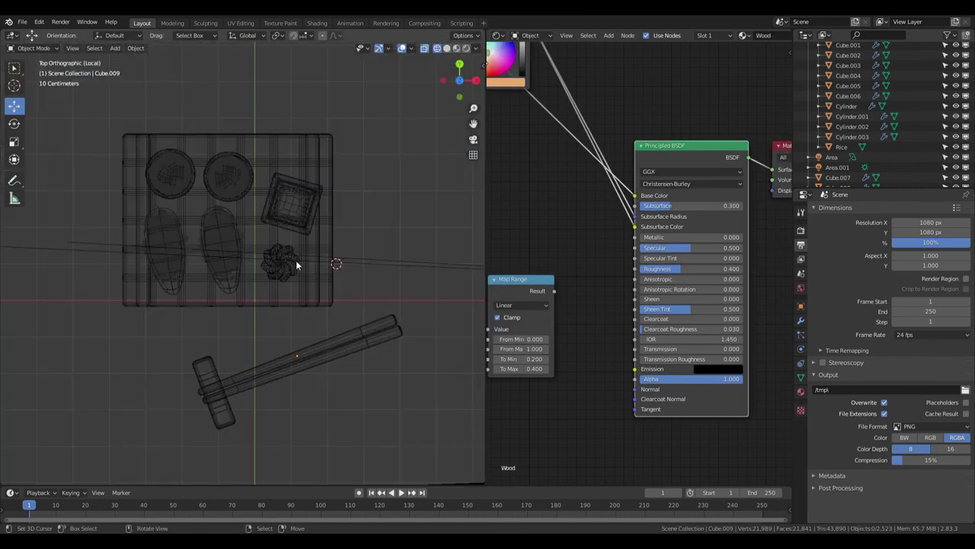
Box-select the tray objects and try a Z rotation, then cancel it
key("b")
left_click_drag(90, 126, 363, 329)
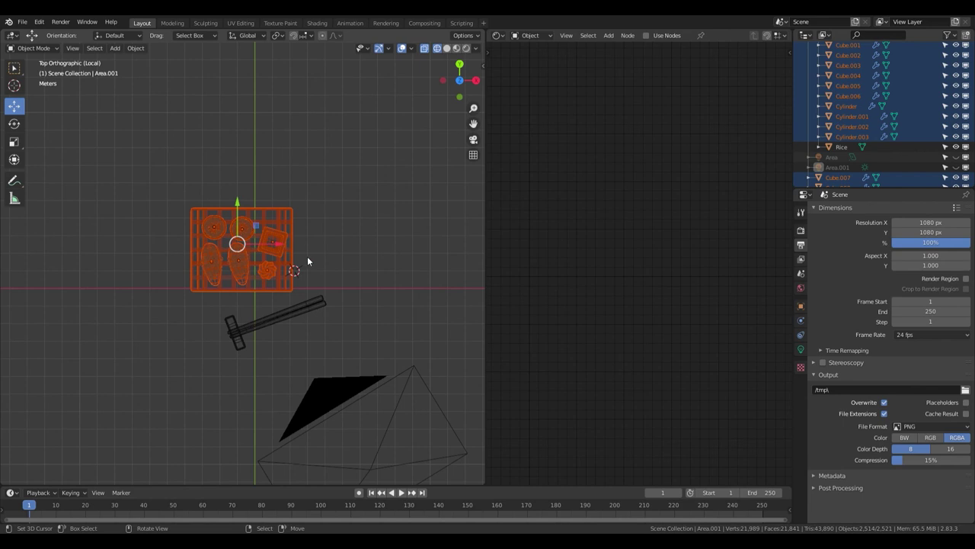
key("r")
key("z")
key("Escape")
Slide and turn the chopstick about Z, preview the render, then undo back to its original pose
left_click(204, 321)
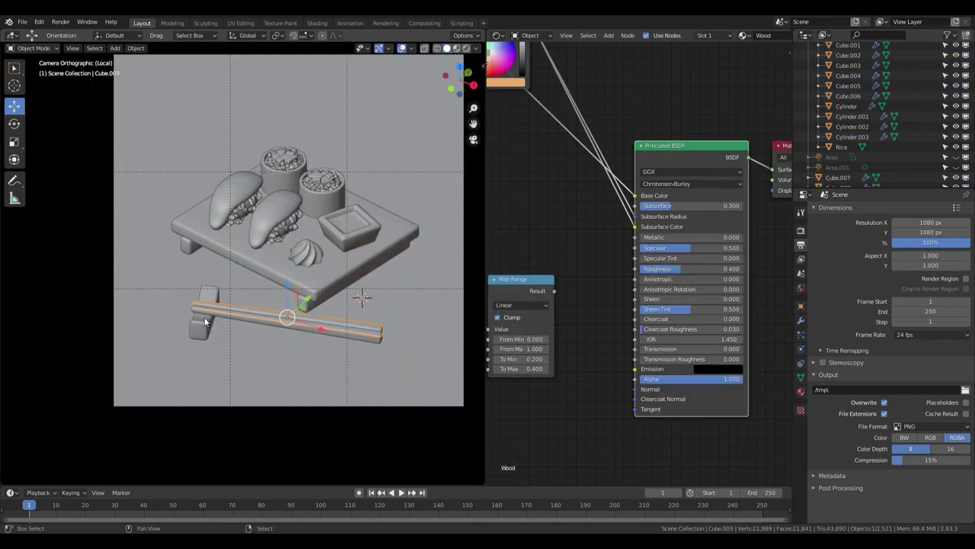
left_click_drag(279, 310, 279, 322)
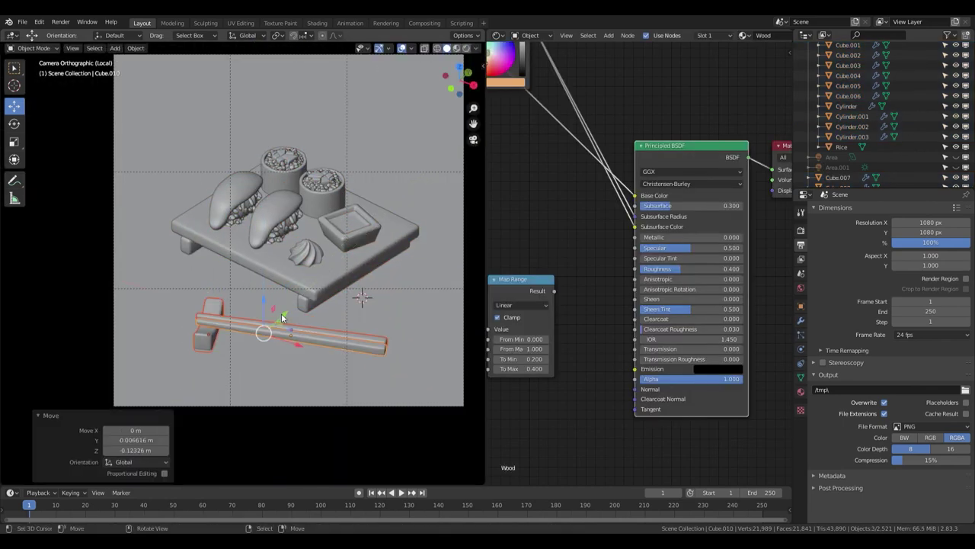
key("r")
key("z")
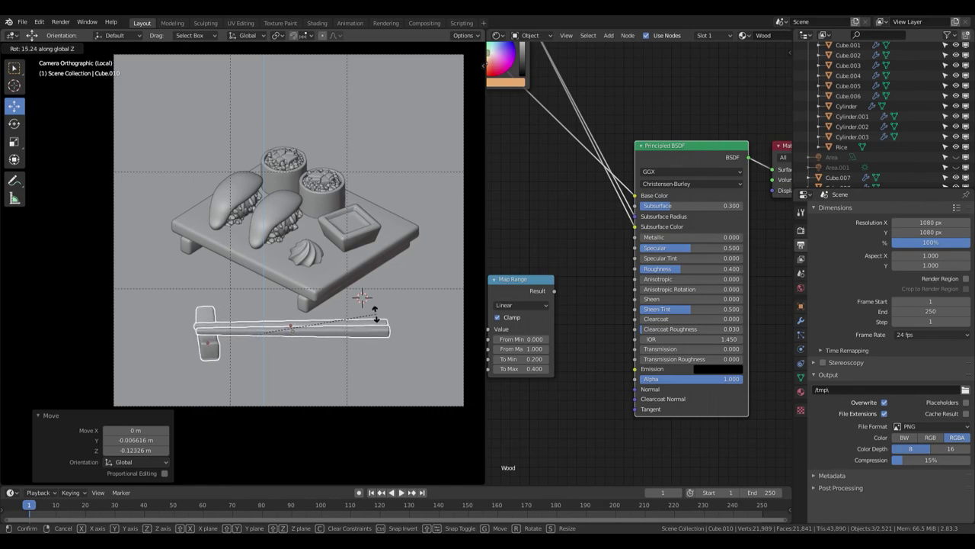
left_click(375, 312)
left_click(407, 111)
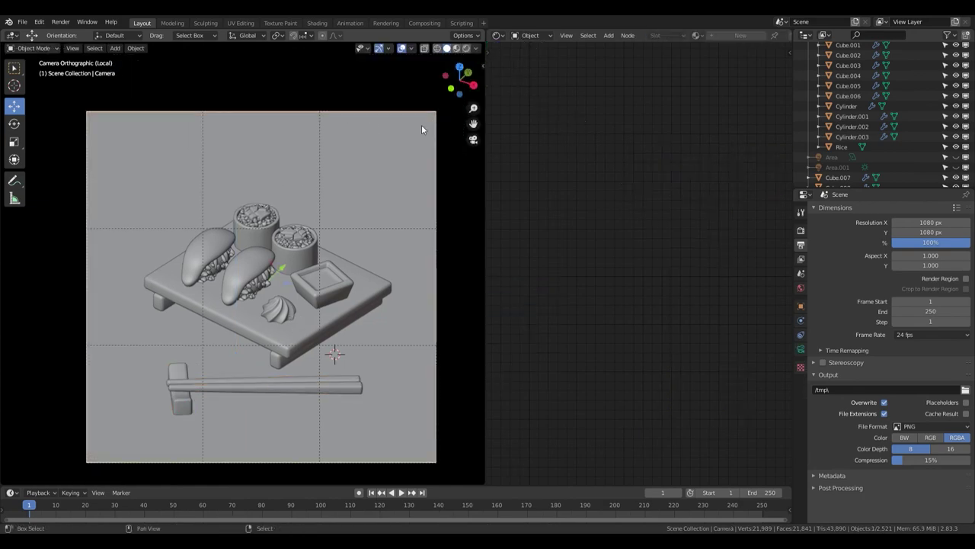
key("z")
key("ctrl+z")
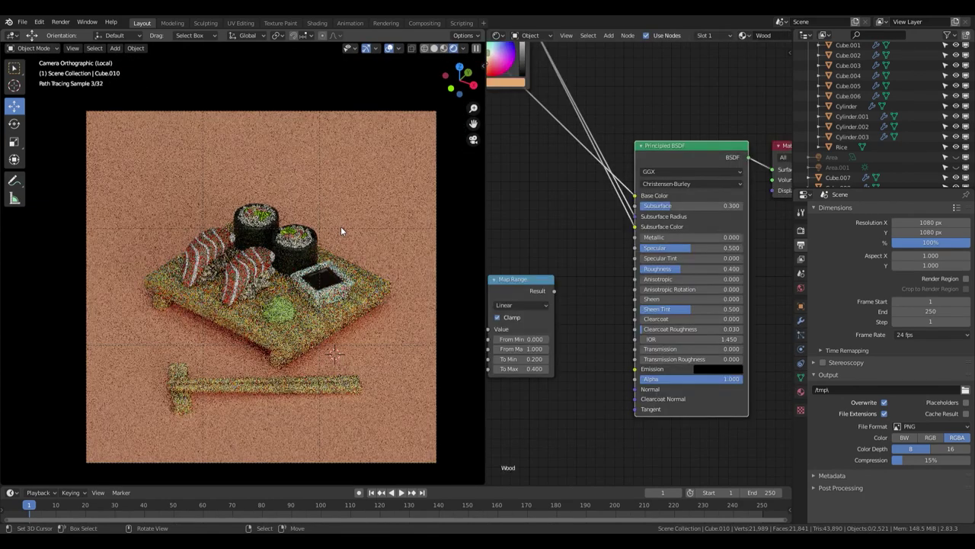
key("ctrl+z")
key("ctrl+z")
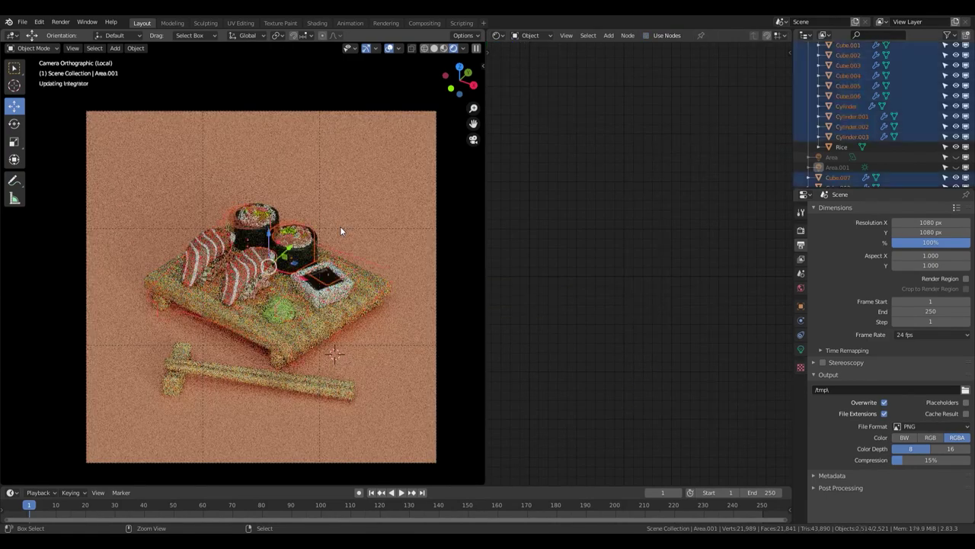
Select the chopstick and its rest and move them together in front of the board
left_click(338, 227)
key("shift+z")
left_click(168, 369)
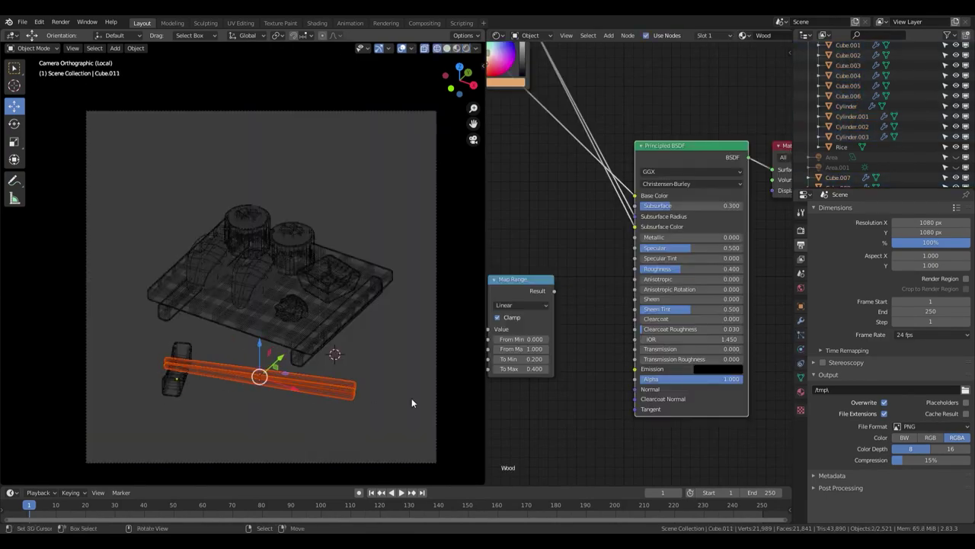
key("shift+z")
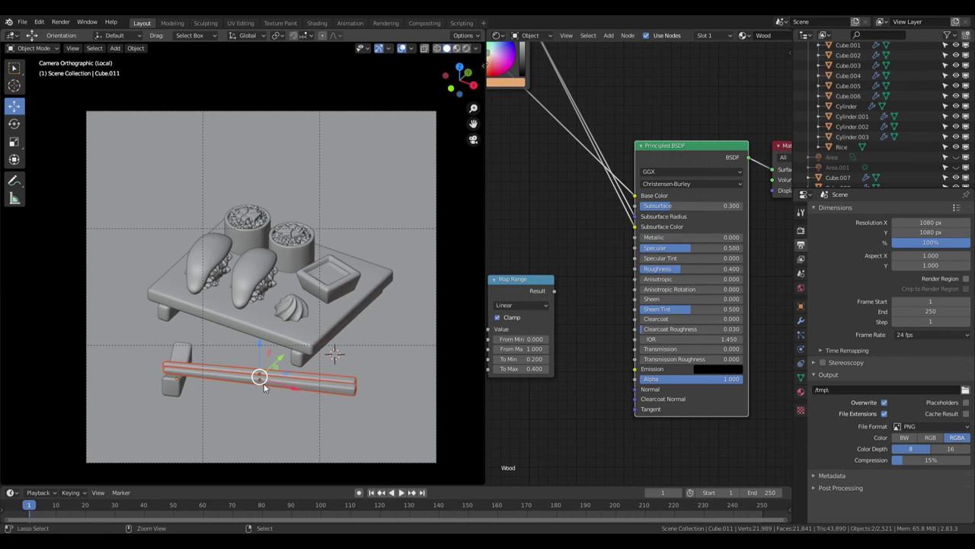
left_click(171, 385, "shift")
mouse_move(171, 387)
left_mouse_down()
mouse_move(251, 390)
mouse_move(302, 274)
left_mouse_up()
middle_click_drag(302, 275, 304, 288, "shift")
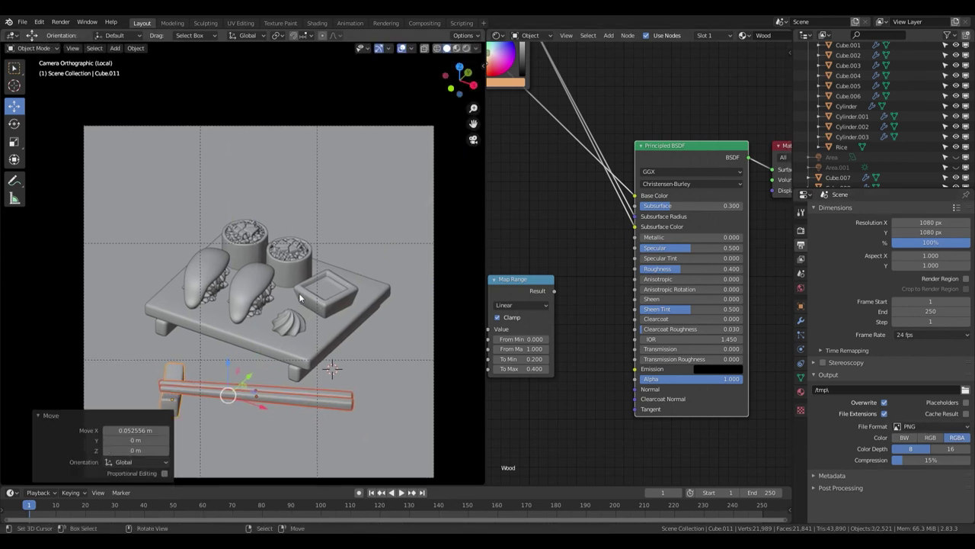
scroll(271, 314, "up", 1)
key("alt+a")
Box-select the board with its food, turn it slightly about Z, then frame the camera
key("shift+z")
left_click_drag(114, 182, 378, 378)
key("r")
key("z")
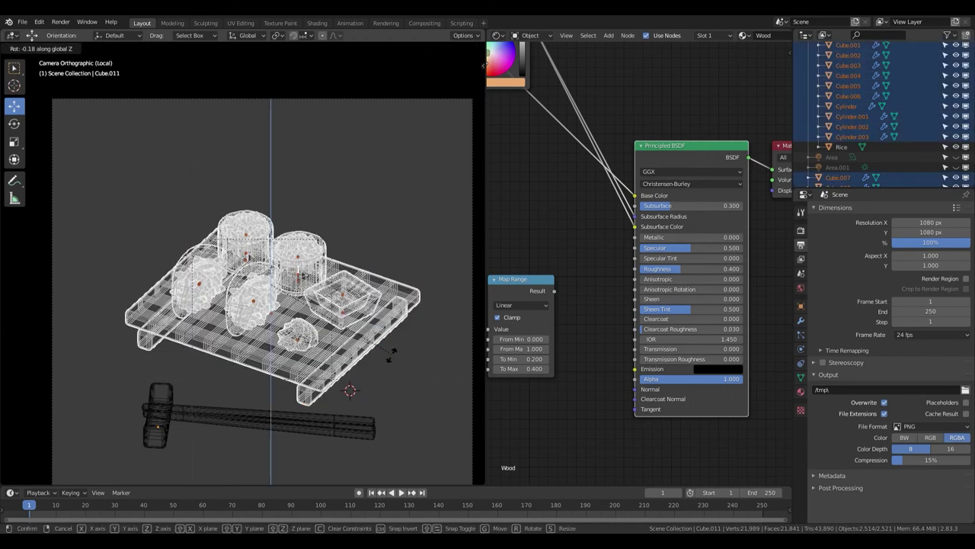
left_click(390, 357)
key("shift+z")
key("alt+a")
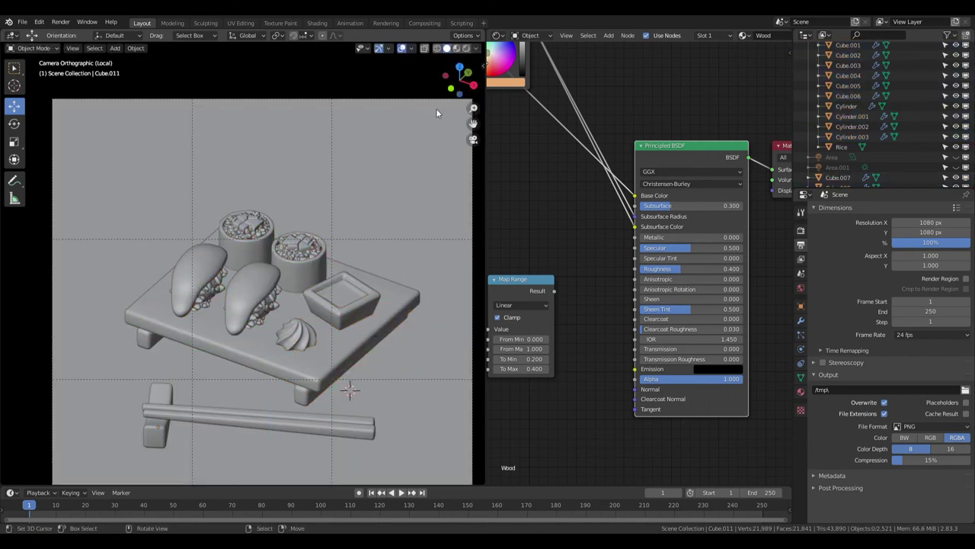
left_click(436, 115)
key("KP_Decimal")
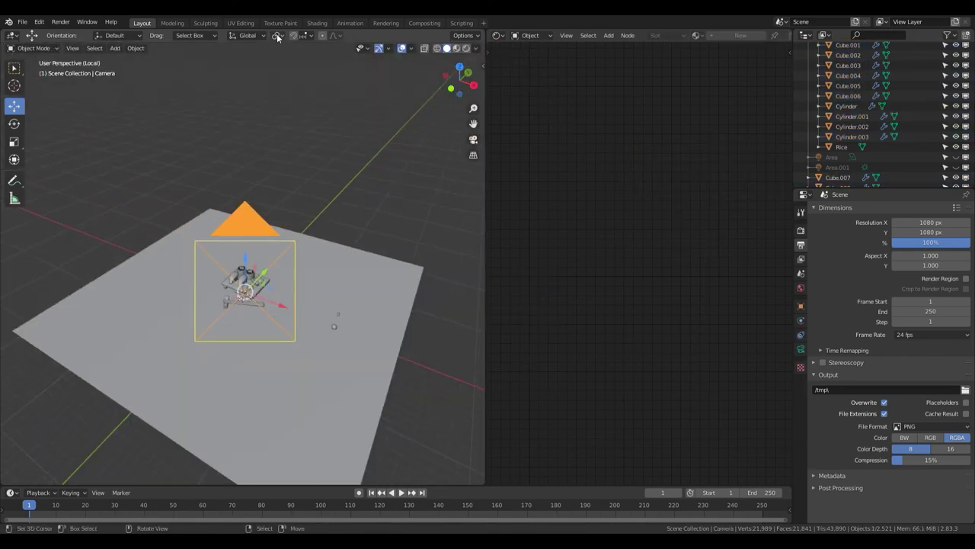
Re-aim the camera by rotating it about Z and moving it, then preview the render
key("KP_0")
key("r")
key("z")
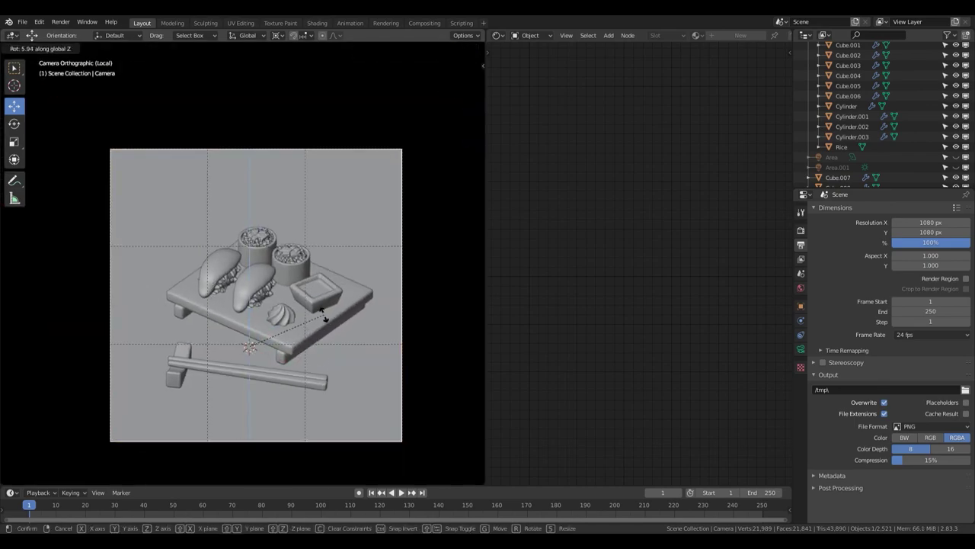
left_click(324, 316)
key("g")
left_click(362, 314)
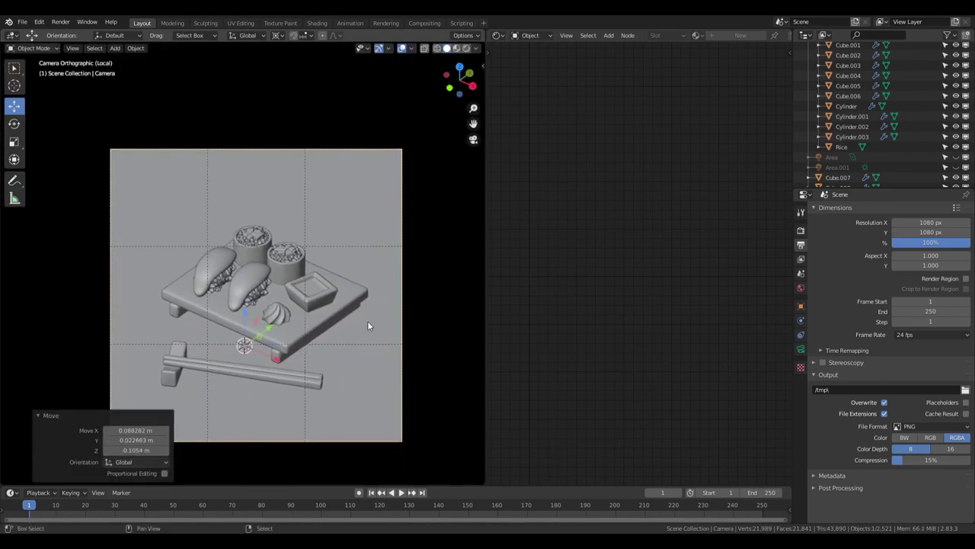
key("z")
scroll(318, 316, "up", 2)
scroll(259, 301, "up", 3)
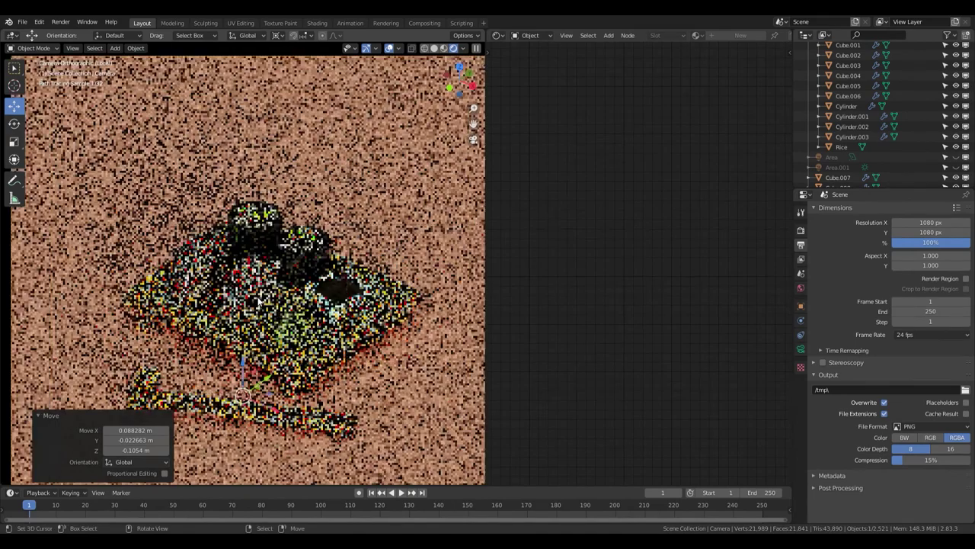
Set the pivot to Individual Origins and rotate both salmon pieces in place
left_click(281, 37)
left_click(305, 76)
key("r")
left_click(257, 312)
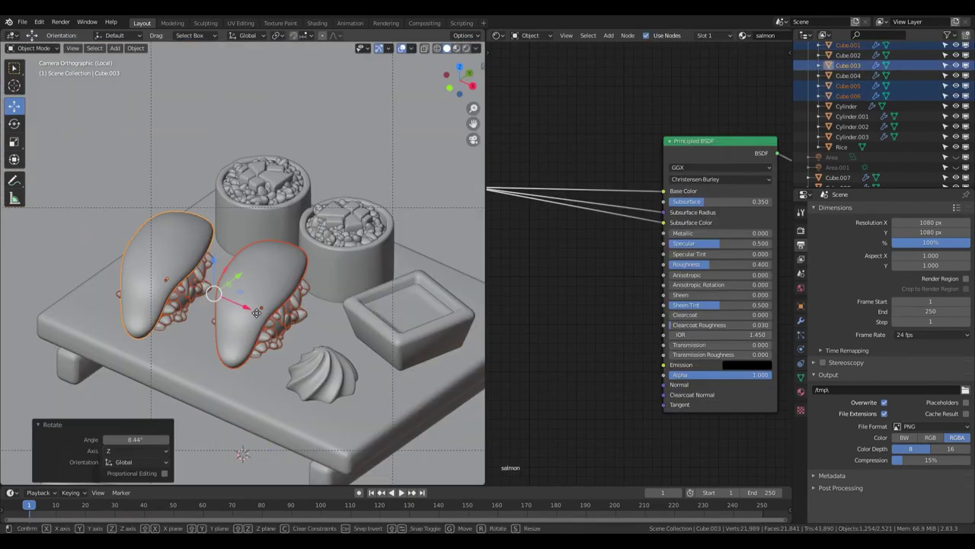
key("alt+a")
Move and turn the right salmon piece about Z, checking it through the camera
left_click(256, 312)
key("g")
left_click(305, 320)
key("r")
key("z")
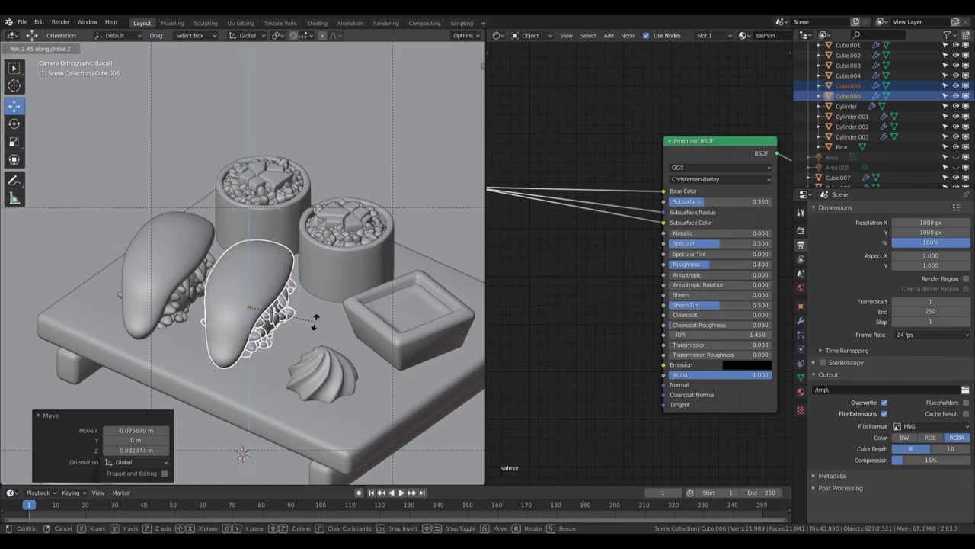
left_click(314, 323)
key("KP_0")
key("z")
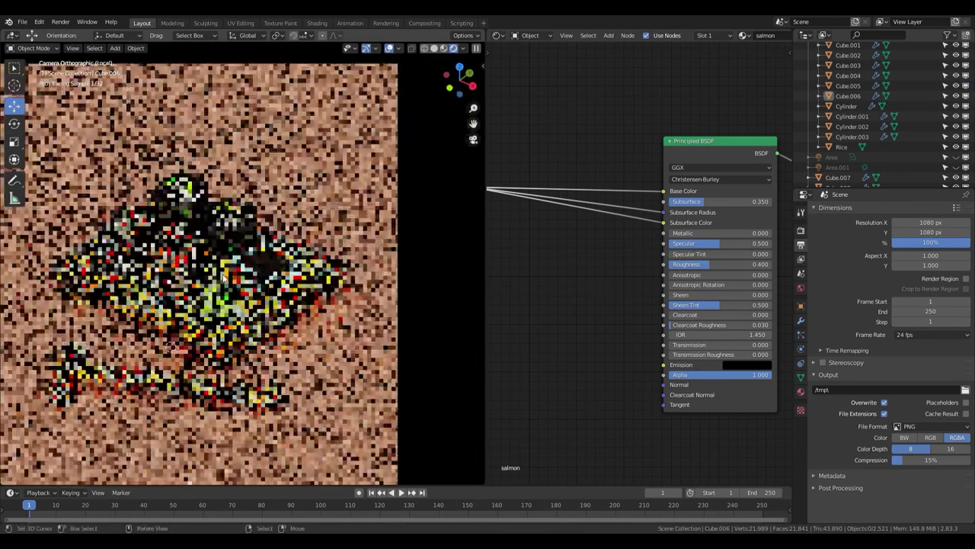
key("z")
Turn the sauce dish slightly about Z and preview it from the camera
scroll(265, 200, "down", 3)
left_click(279, 251)
key("r")
key("z")
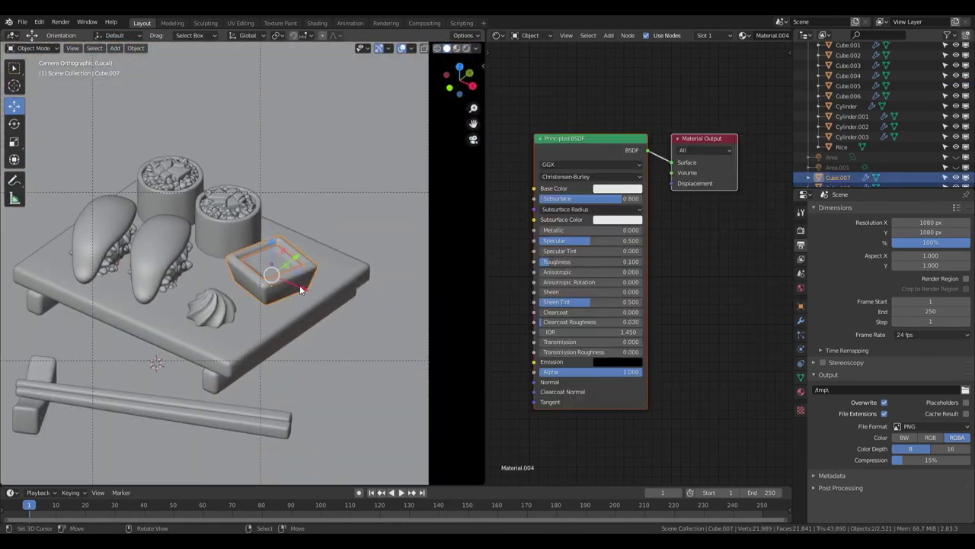
left_click(303, 283)
key("Home")
key("z")
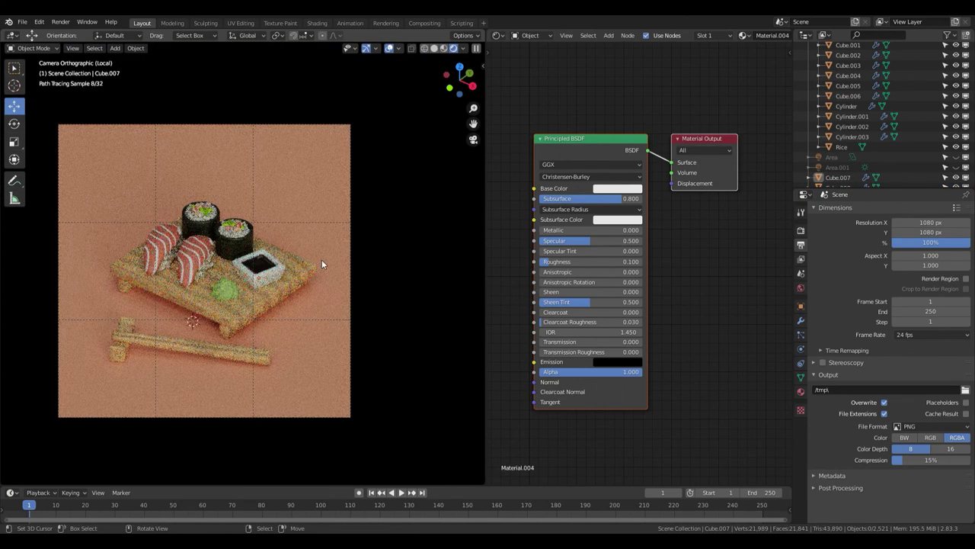
Shift the chopsticks closer to the board and nudge the camera's position
left_click(212, 349)
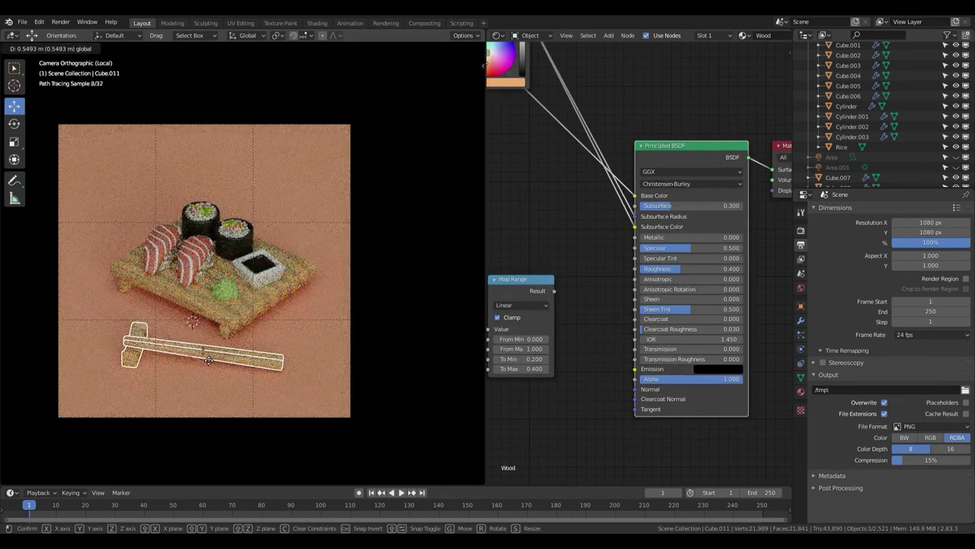
left_click(203, 359)
left_click(218, 361)
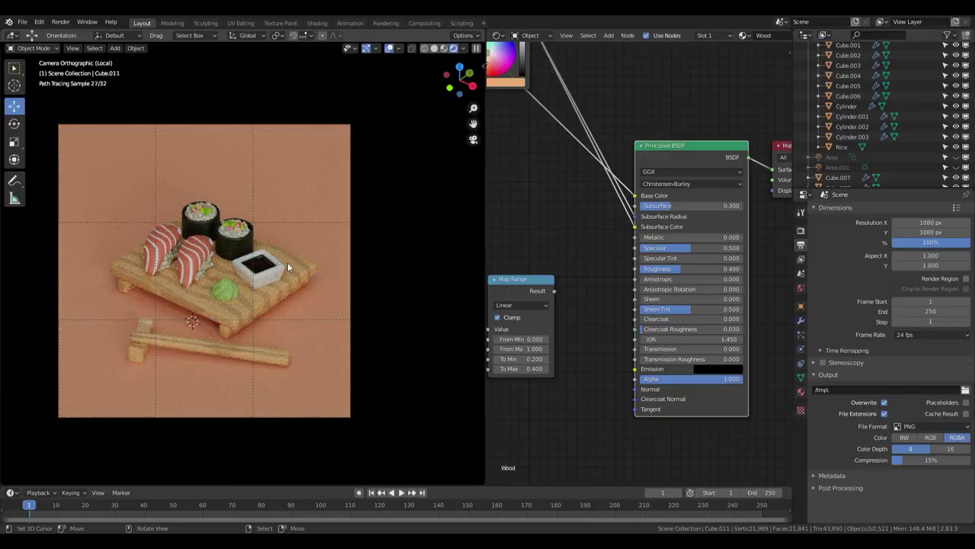
left_click(350, 201)
key("g")
left_click(359, 203)
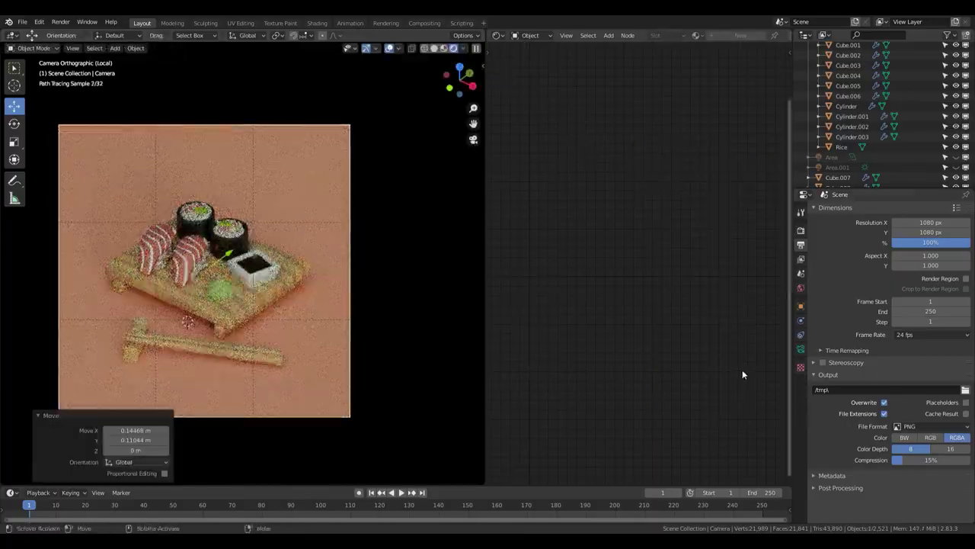
Check the camera's depth of field (F-Stop 2.5, 17 m) and save Sushi.blend
left_click(801, 348)
scroll(229, 259, "up", 3)
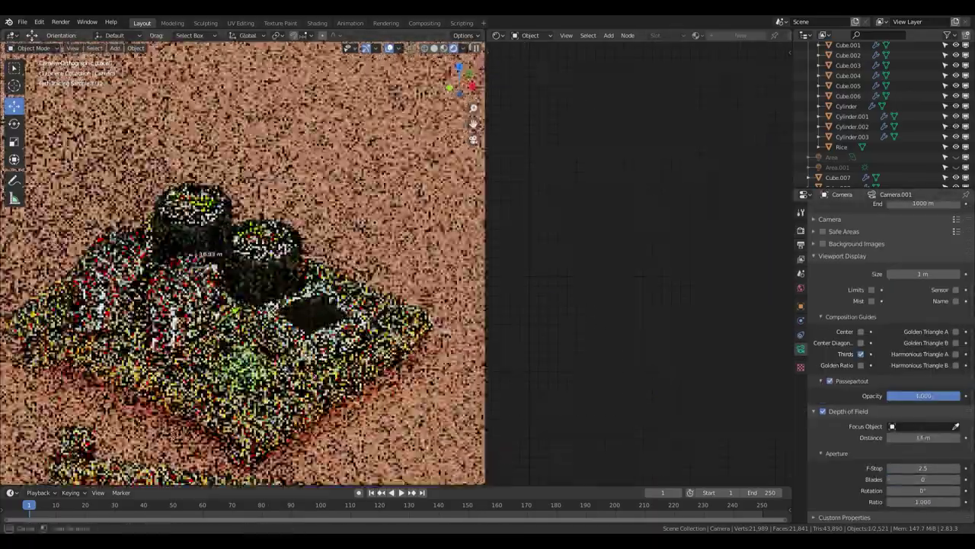
middle_click_drag(229, 259, 207, 261)
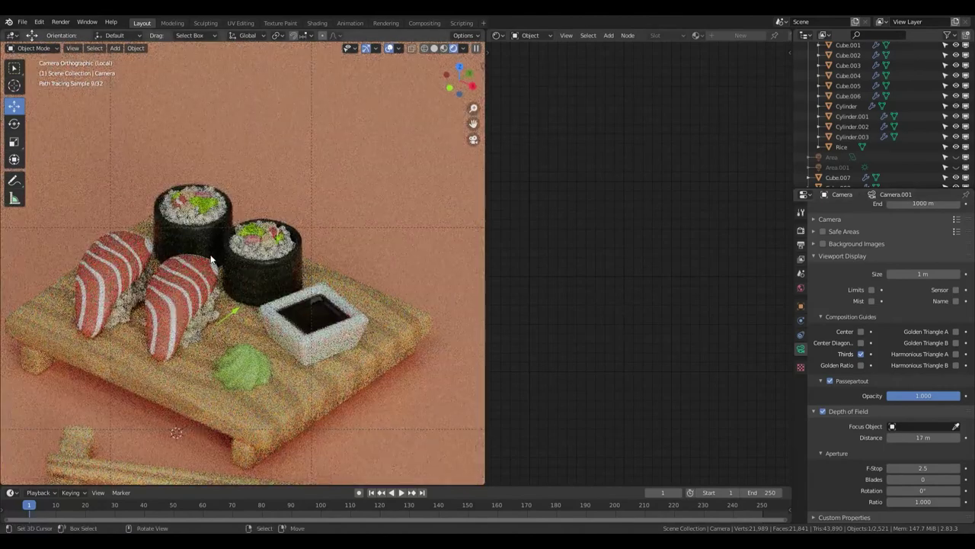
key("ctrl+s")
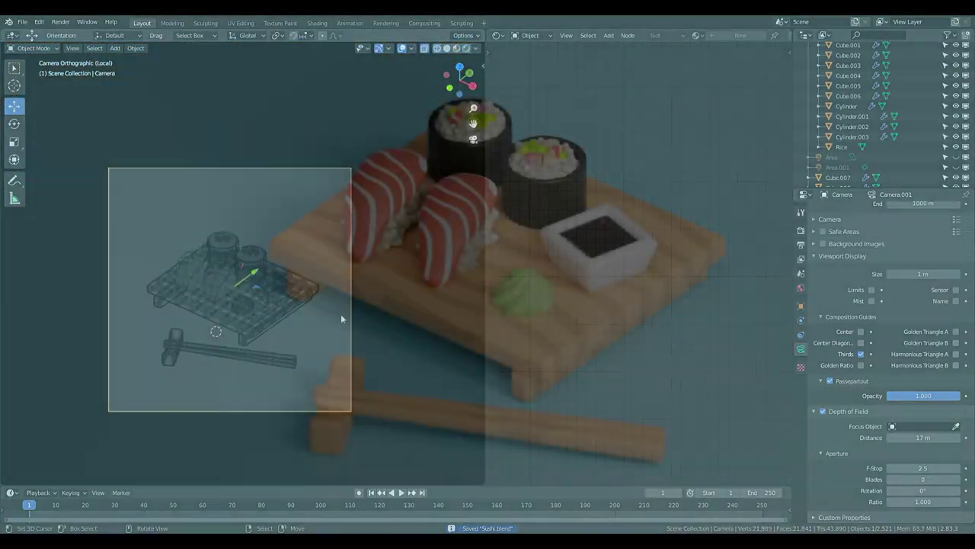